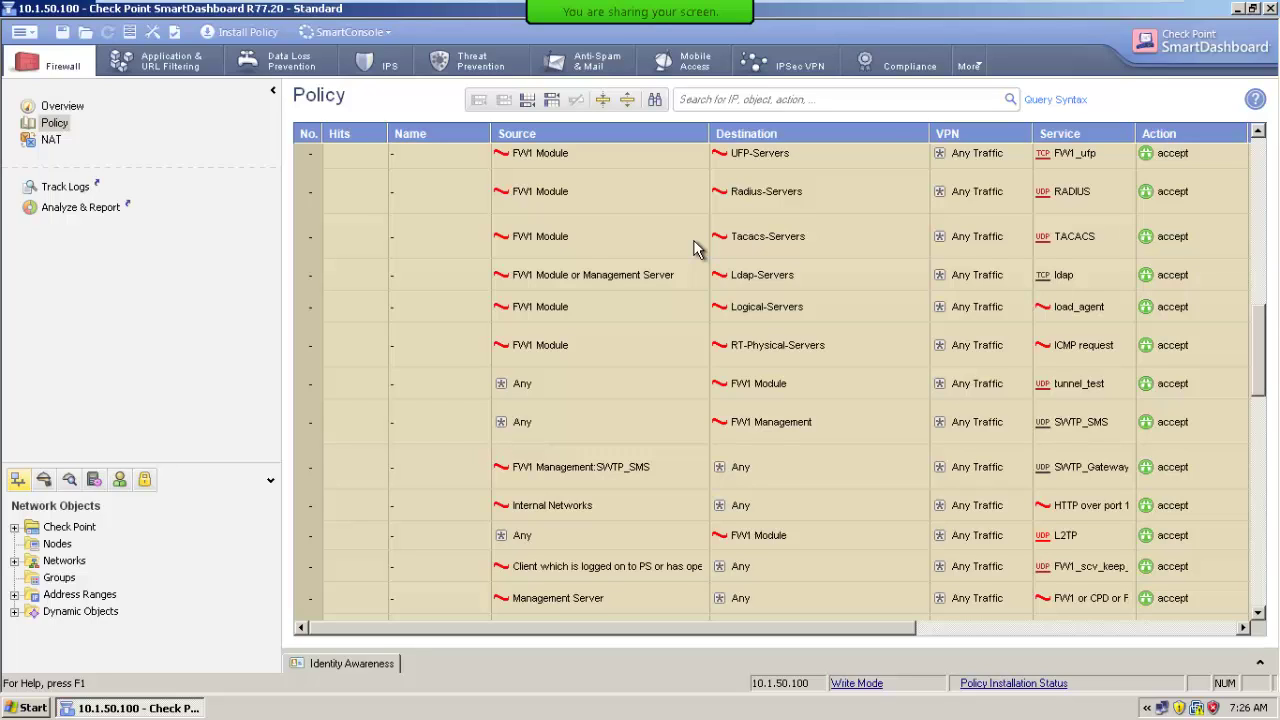
Uncheck Implied Rules in the Launch Menu View options so only rules 1–11 show.
left_click(20, 32)
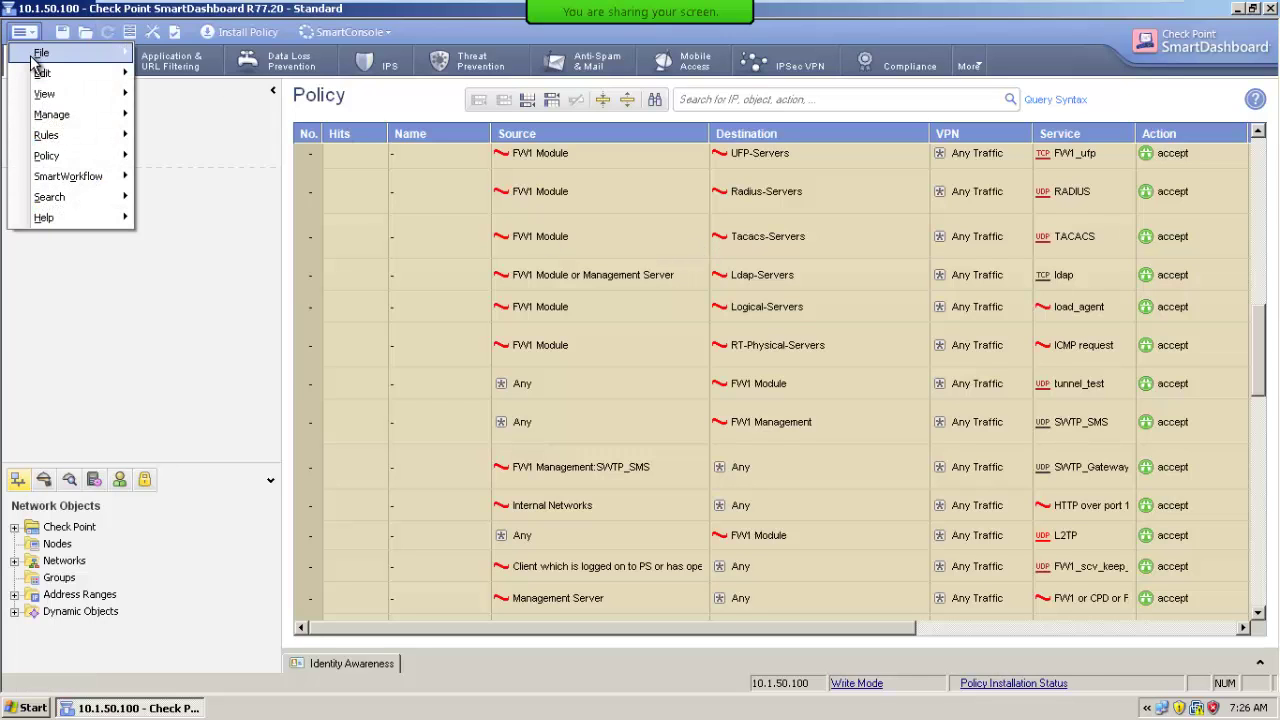
mouse_move(33, 62)
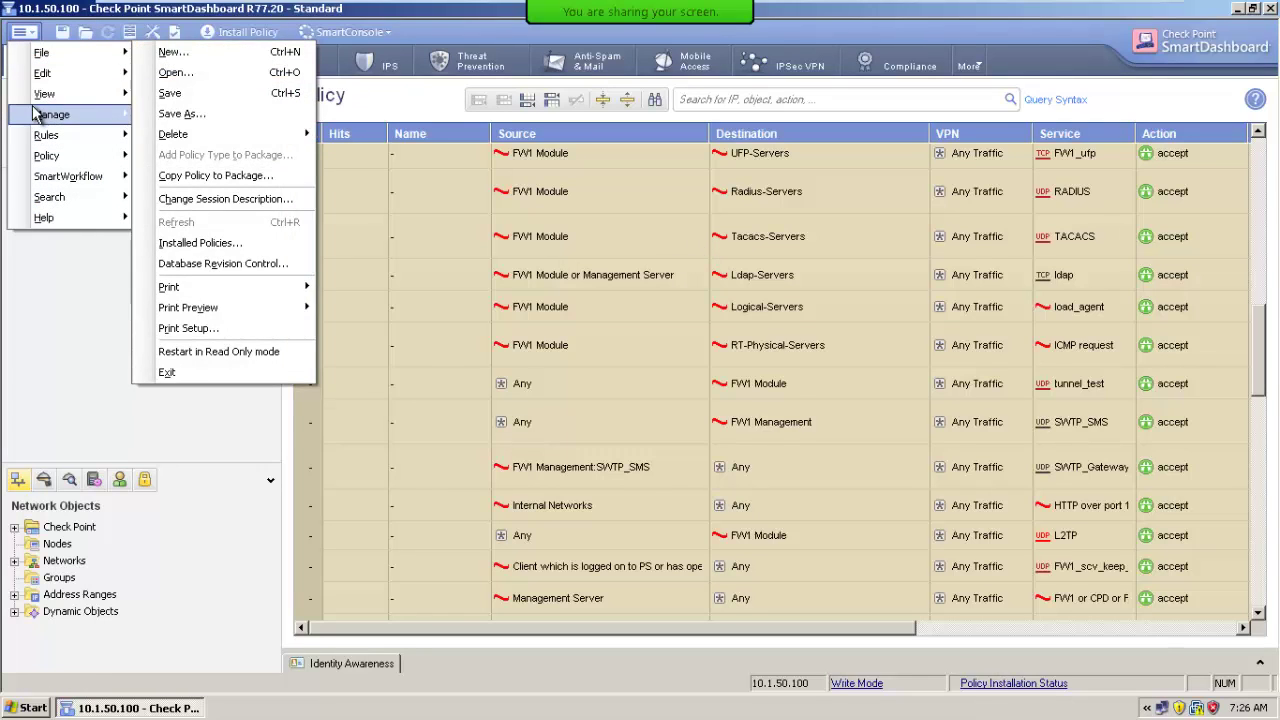
mouse_move(44, 93)
left_click(165, 329)
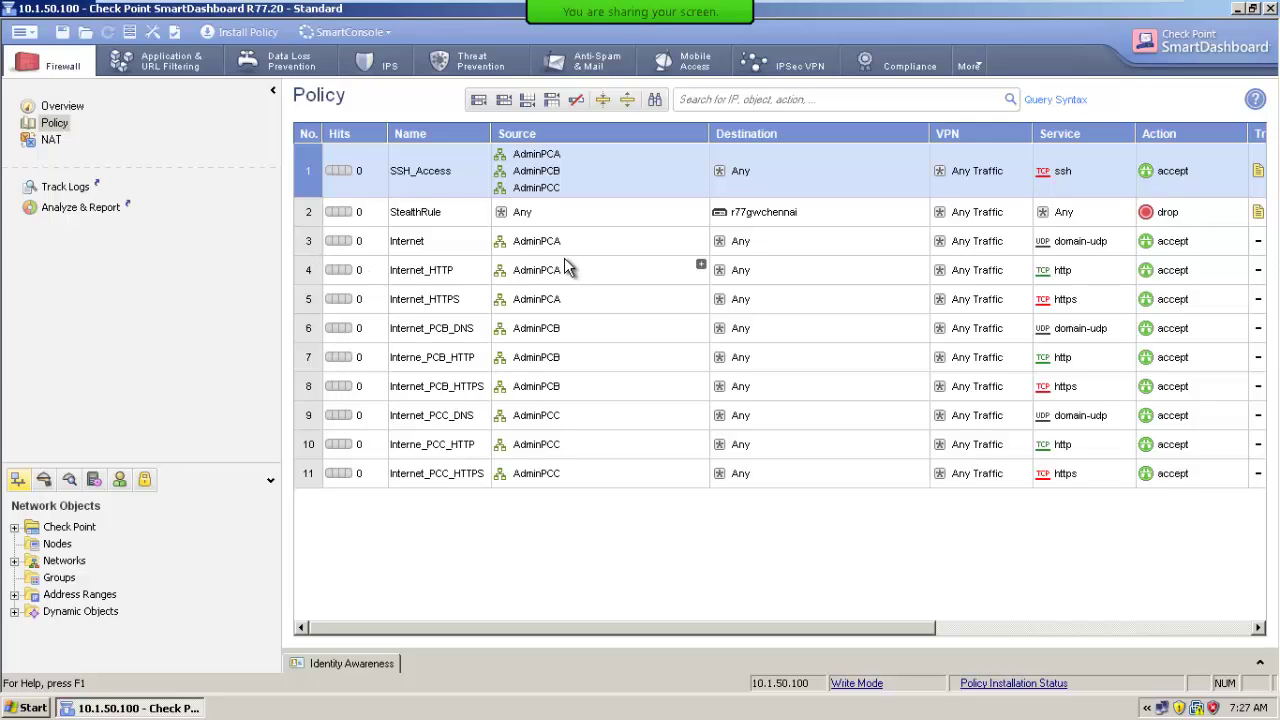
Copy AdminPCB and AdminPCC into the Internet rule's Source alongside AdminPCA.
left_click(549, 248)
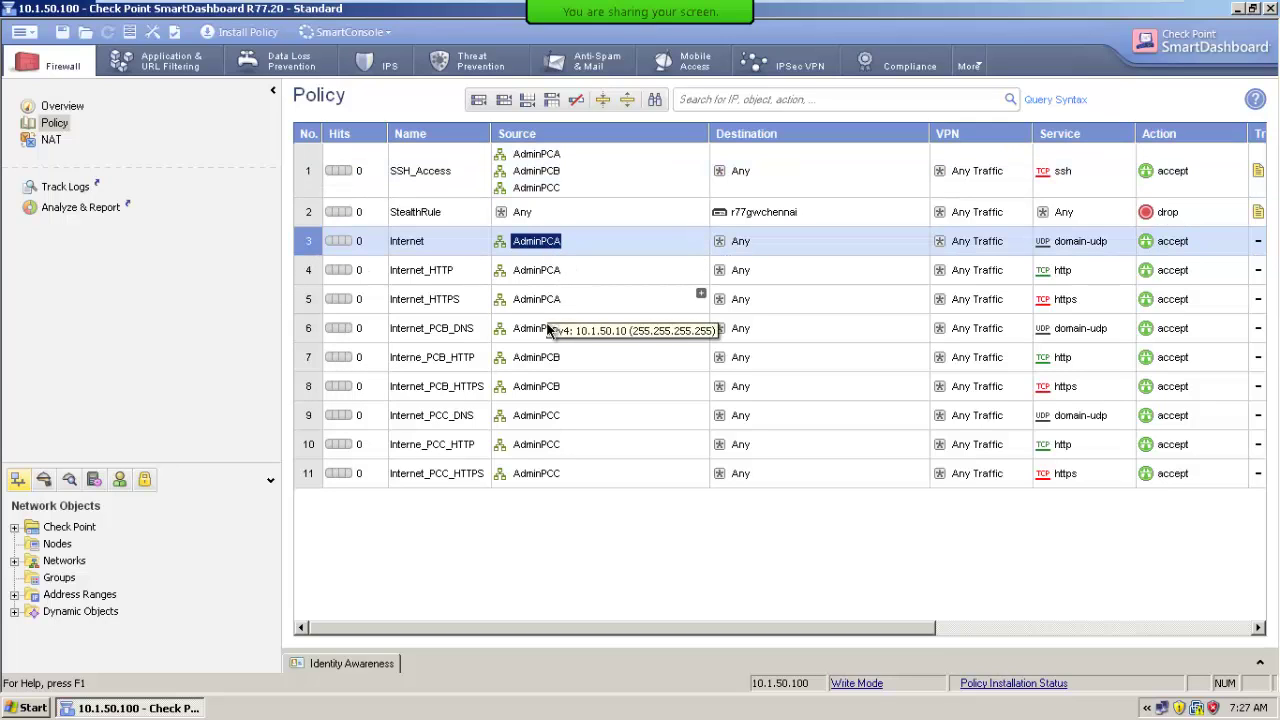
left_click(556, 322)
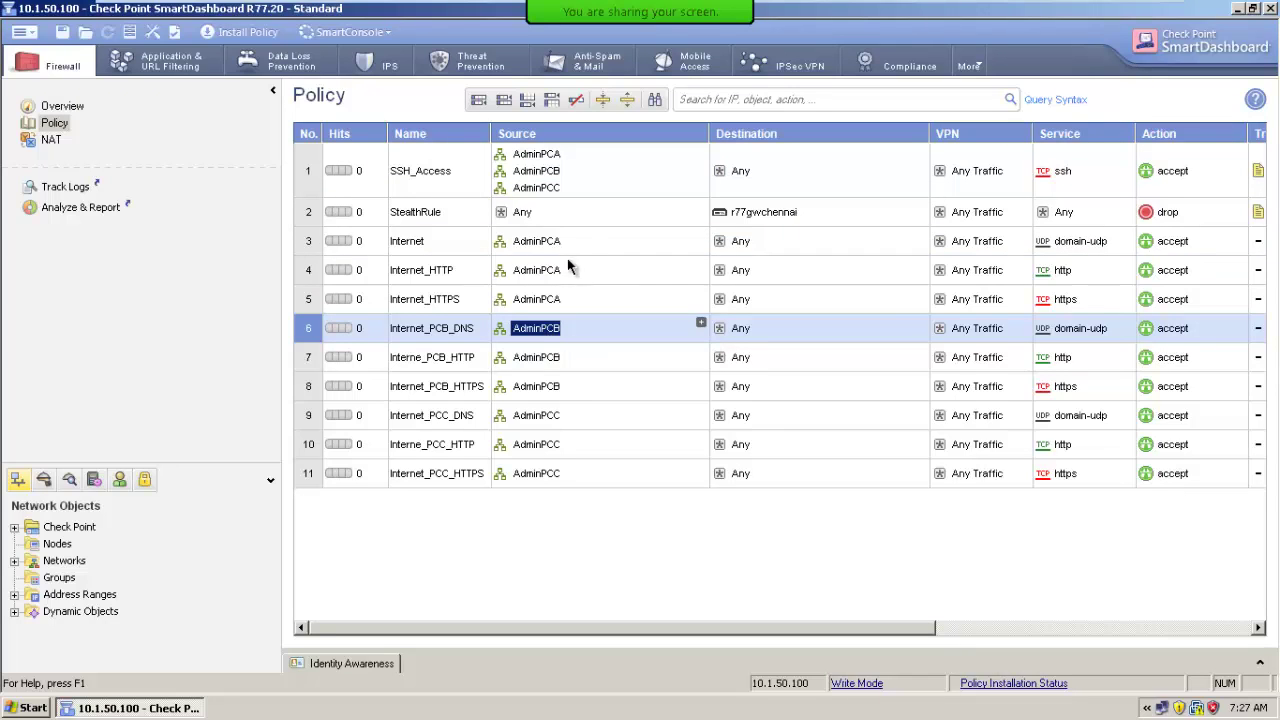
left_click_drag(562, 283, 560, 248)
left_click(538, 423)
left_click_drag(538, 423, 581, 266)
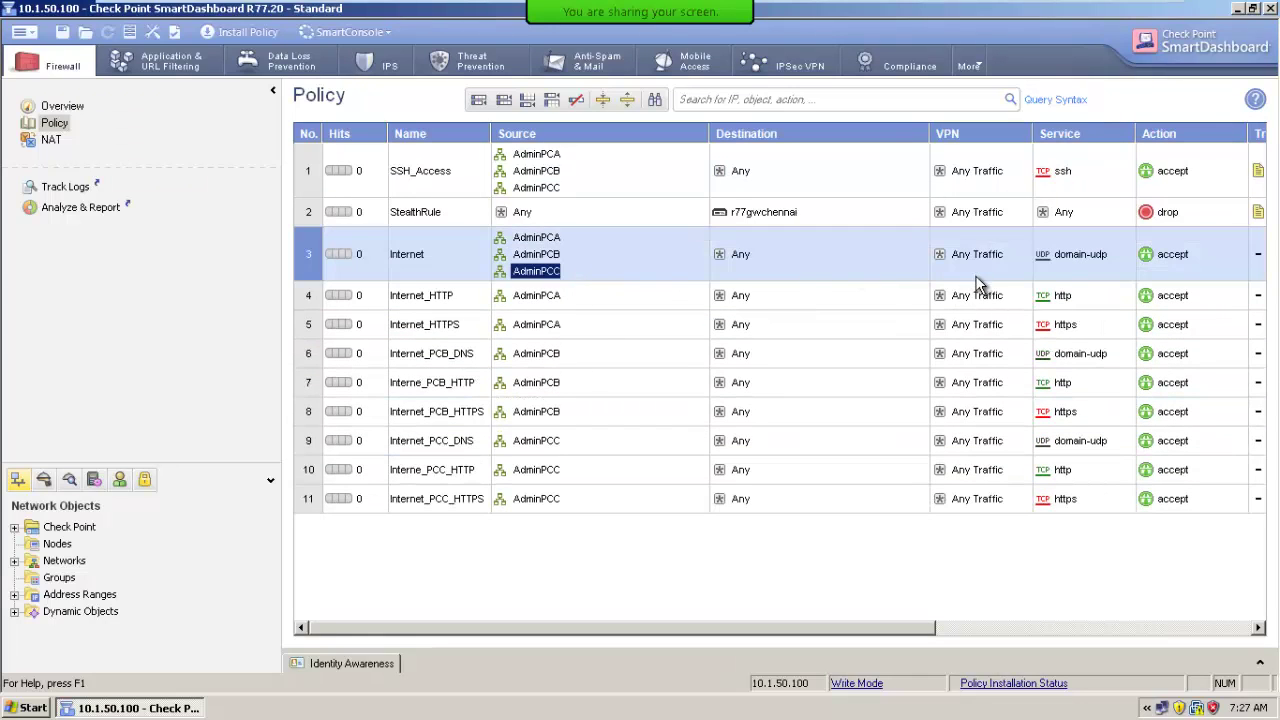
Add http and https to the Internet rule's Service with domain-udp, then select rules 4–11.
left_click_drag(1055, 302, 1065, 258)
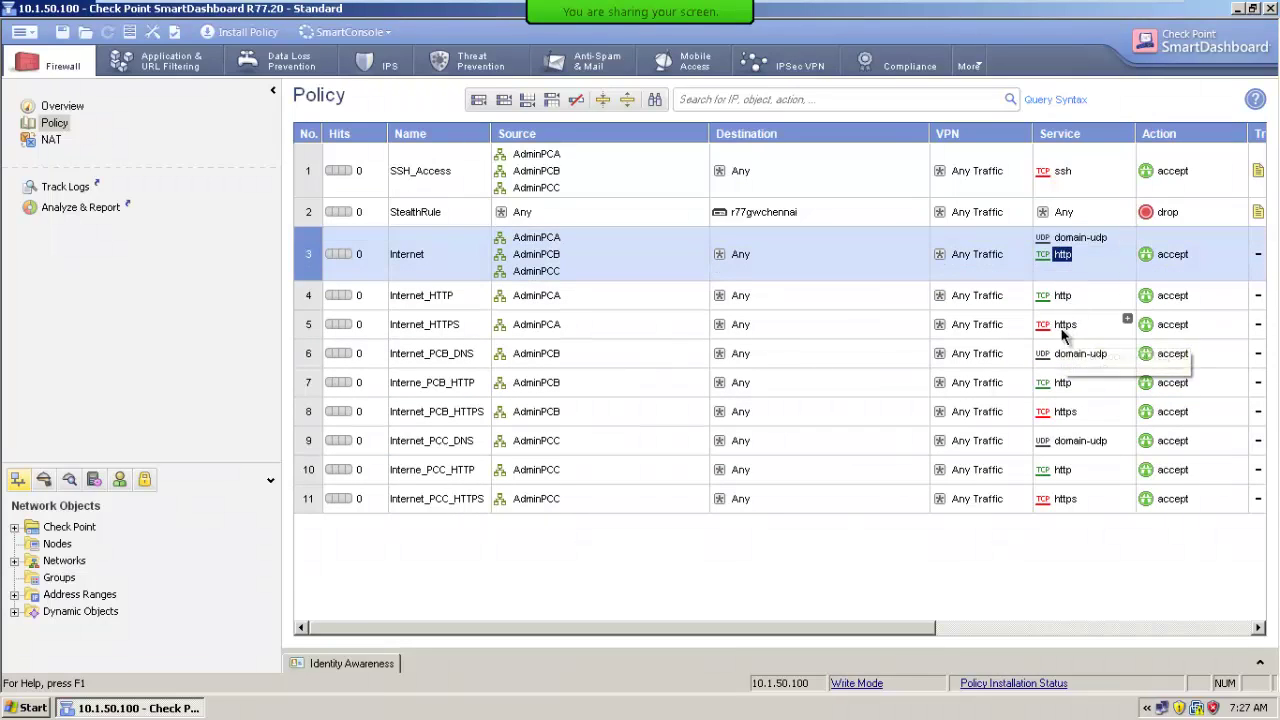
left_click_drag(1065, 324, 1068, 262)
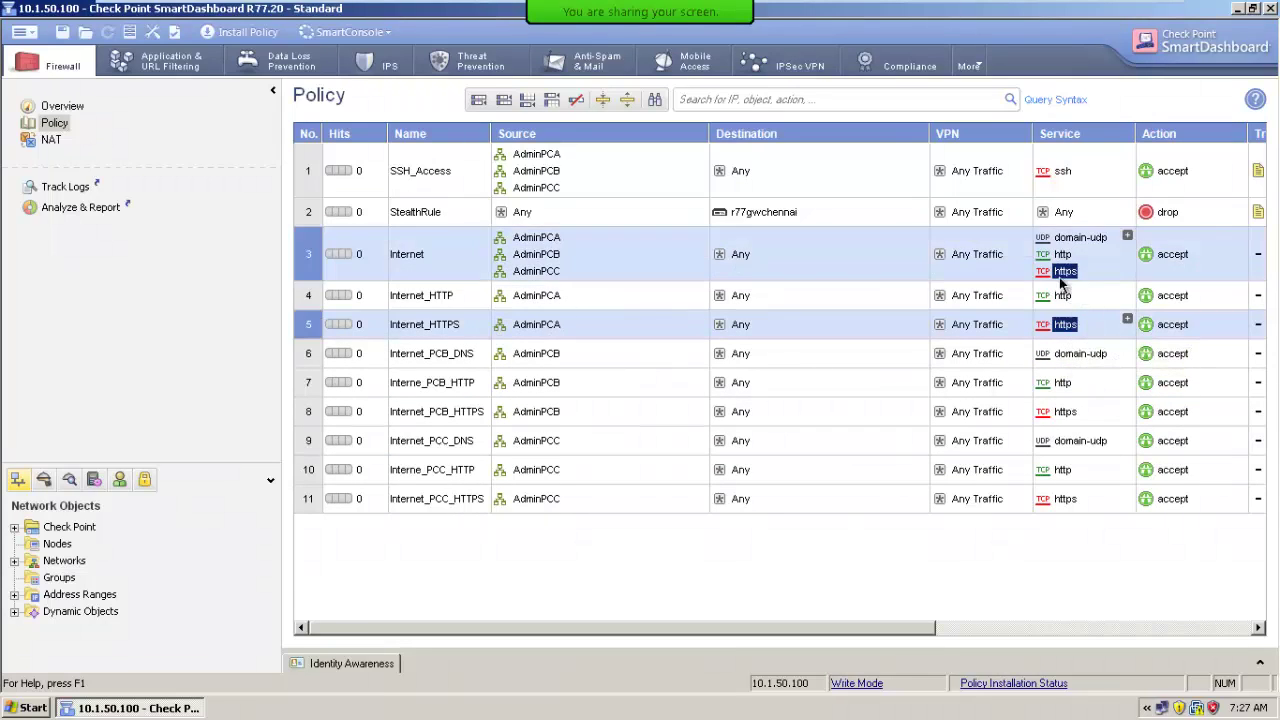
left_click(305, 302)
left_click(305, 500, "shift")
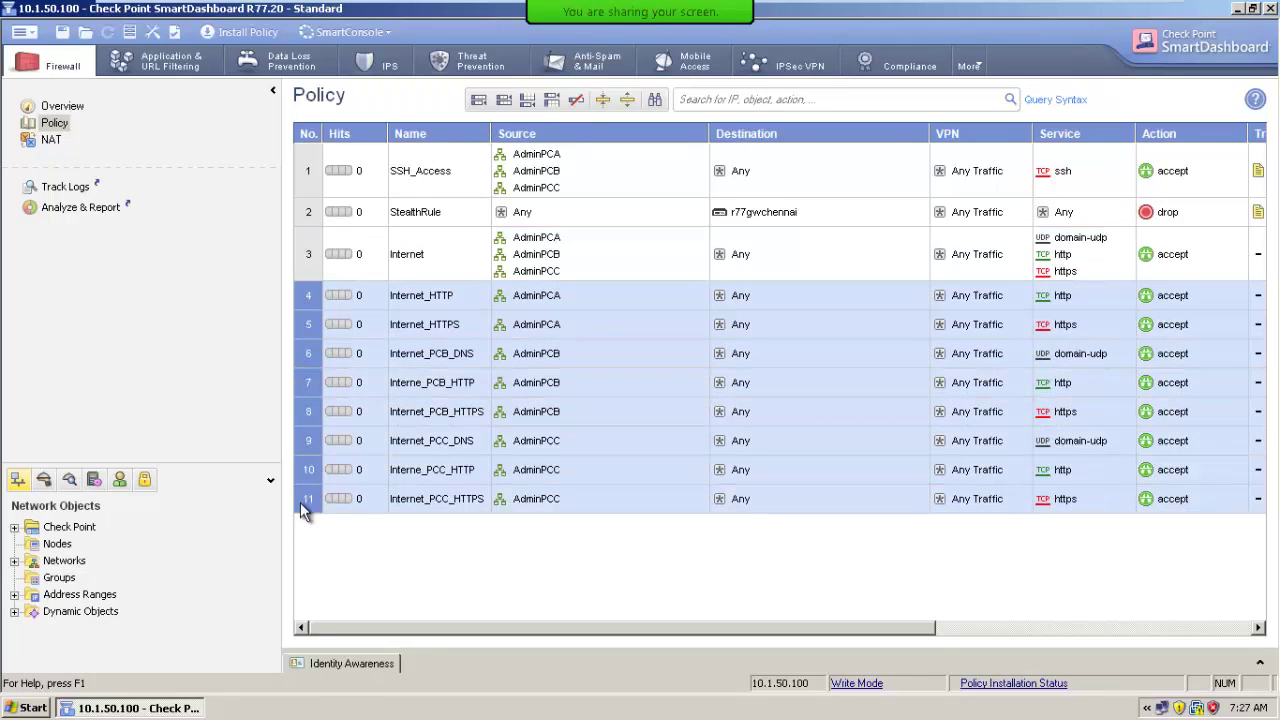
Disable the selected rules 4–11 and save the Standard policy.
right_click(302, 502)
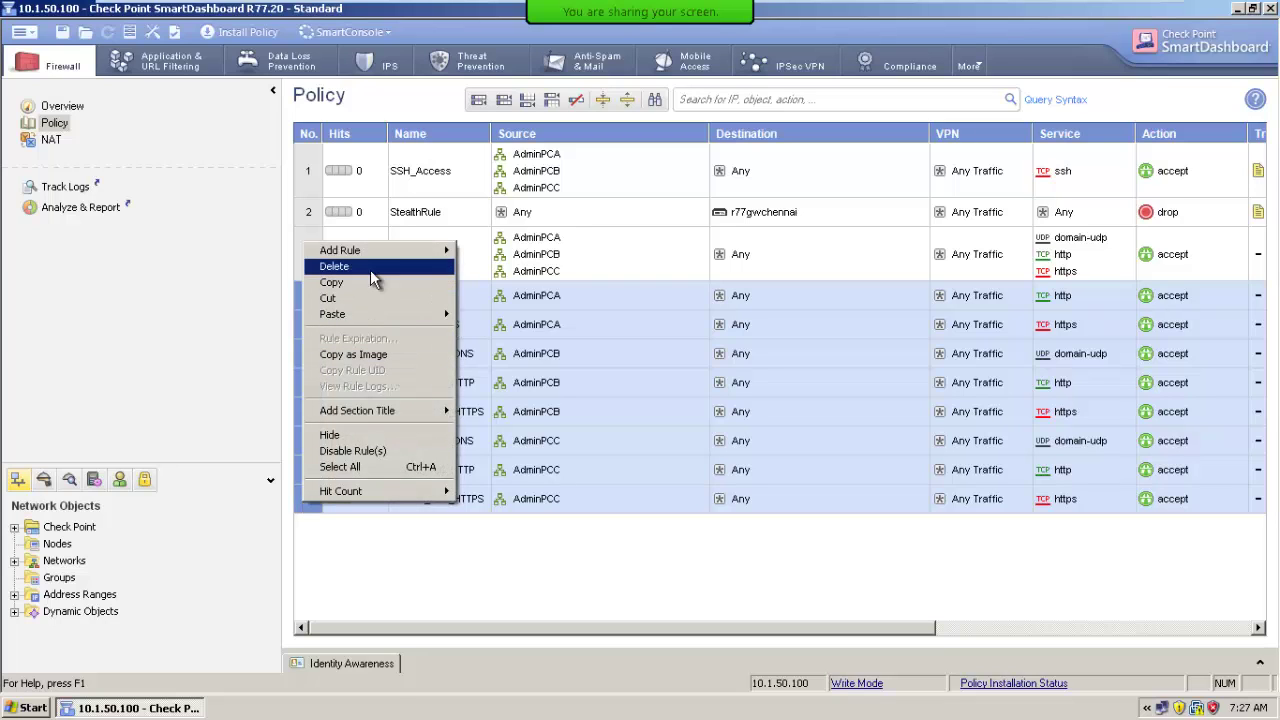
left_click(365, 451)
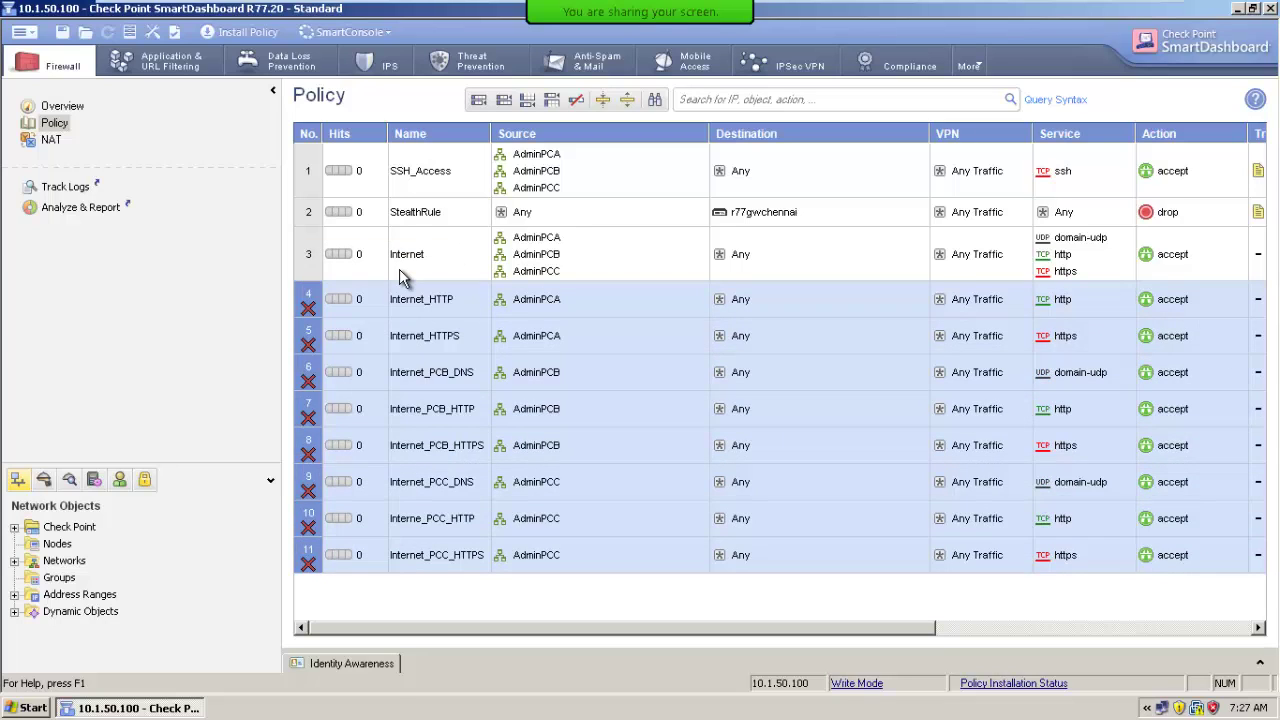
left_click(63, 34)
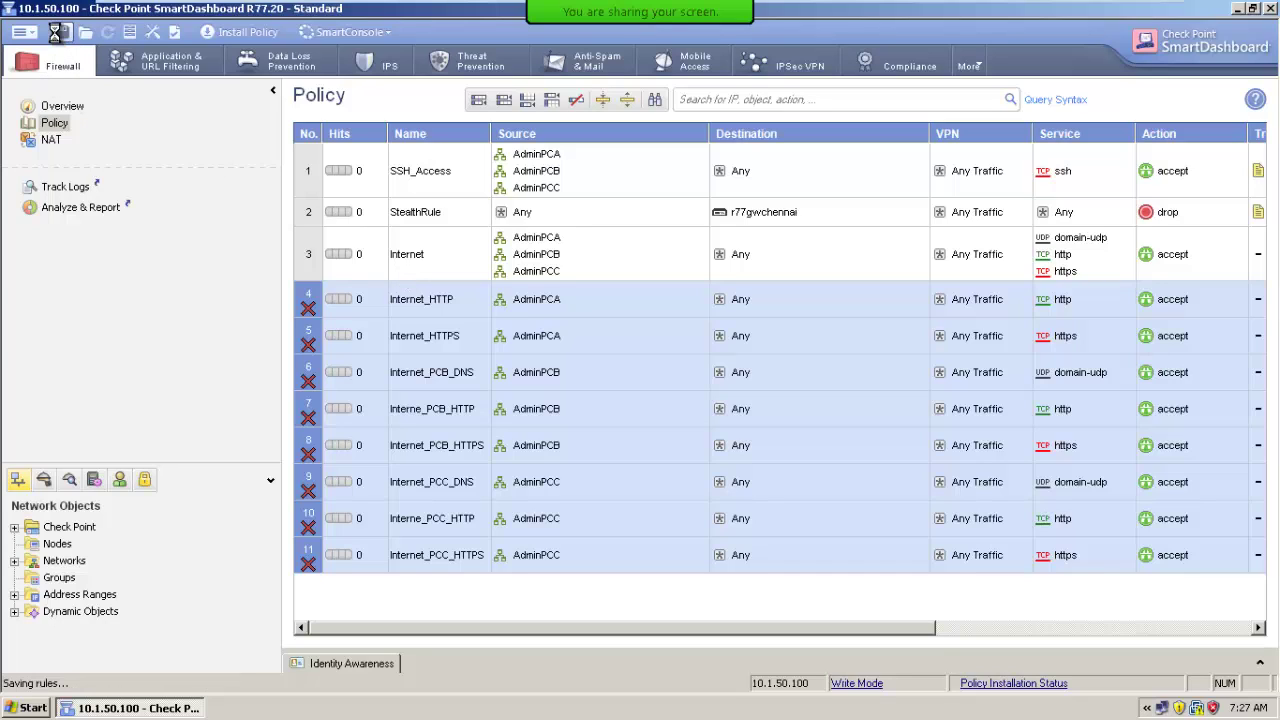
left_click(236, 33)
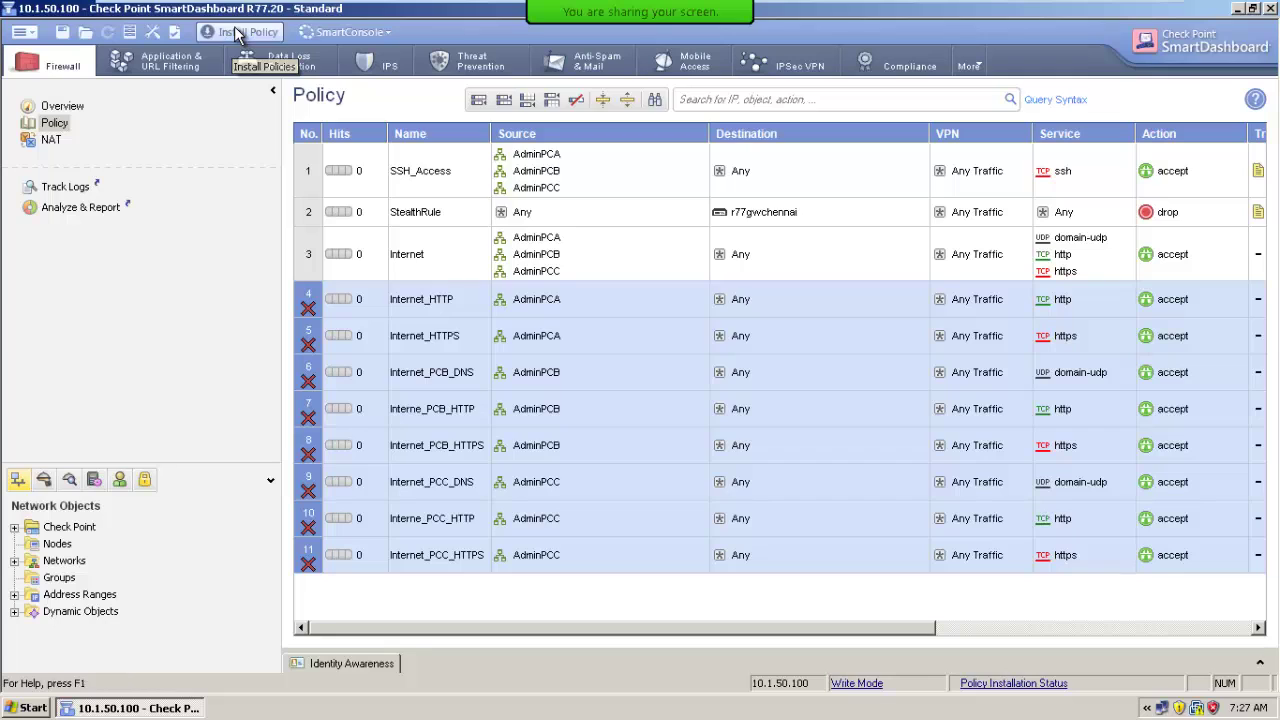
Confirm installation on r77gwchennai and close the finished Installation Process window.
left_click(736, 582)
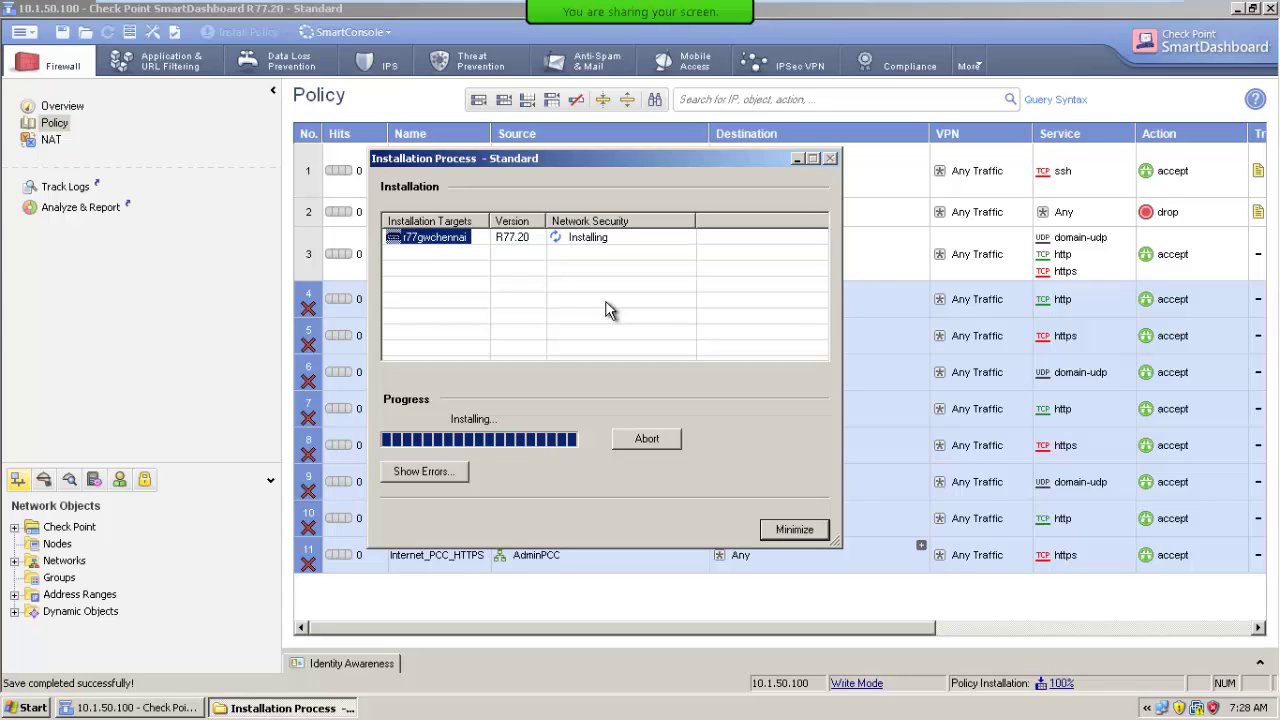
left_click(794, 530)
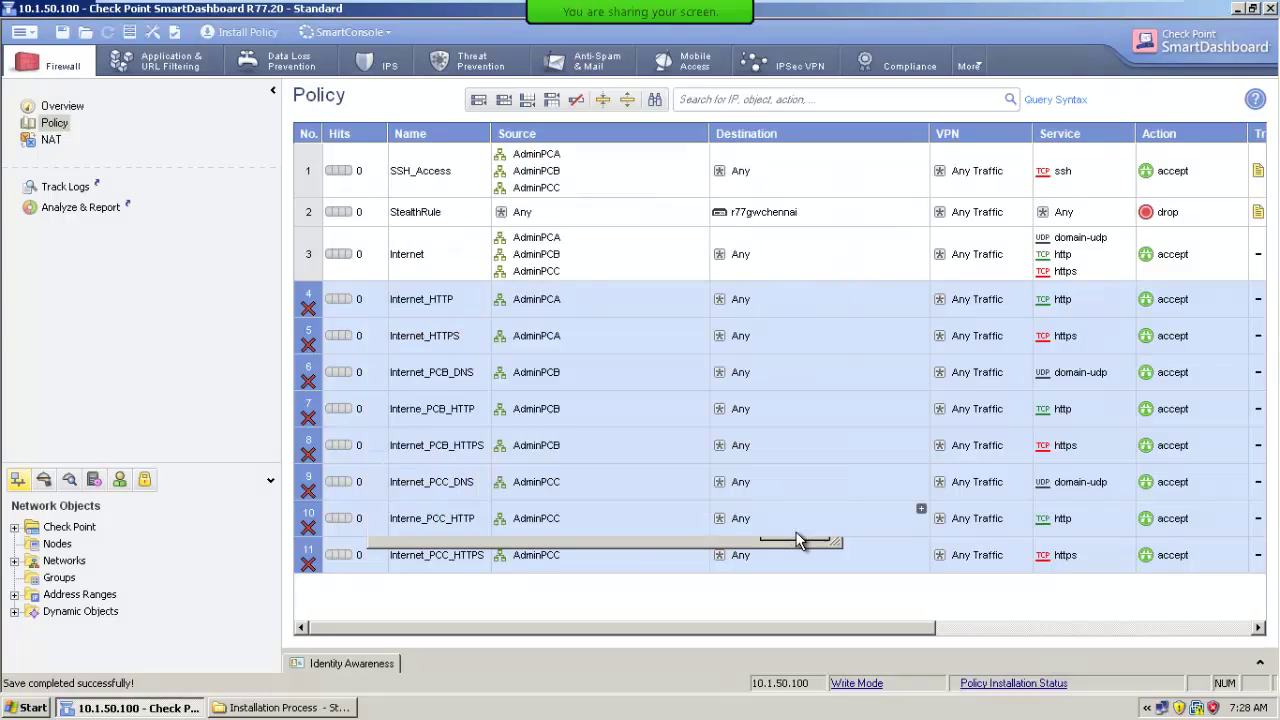
Load mail.google.com in Firefox from the desktop, then return to SmartDashboard.
left_click(165, 710)
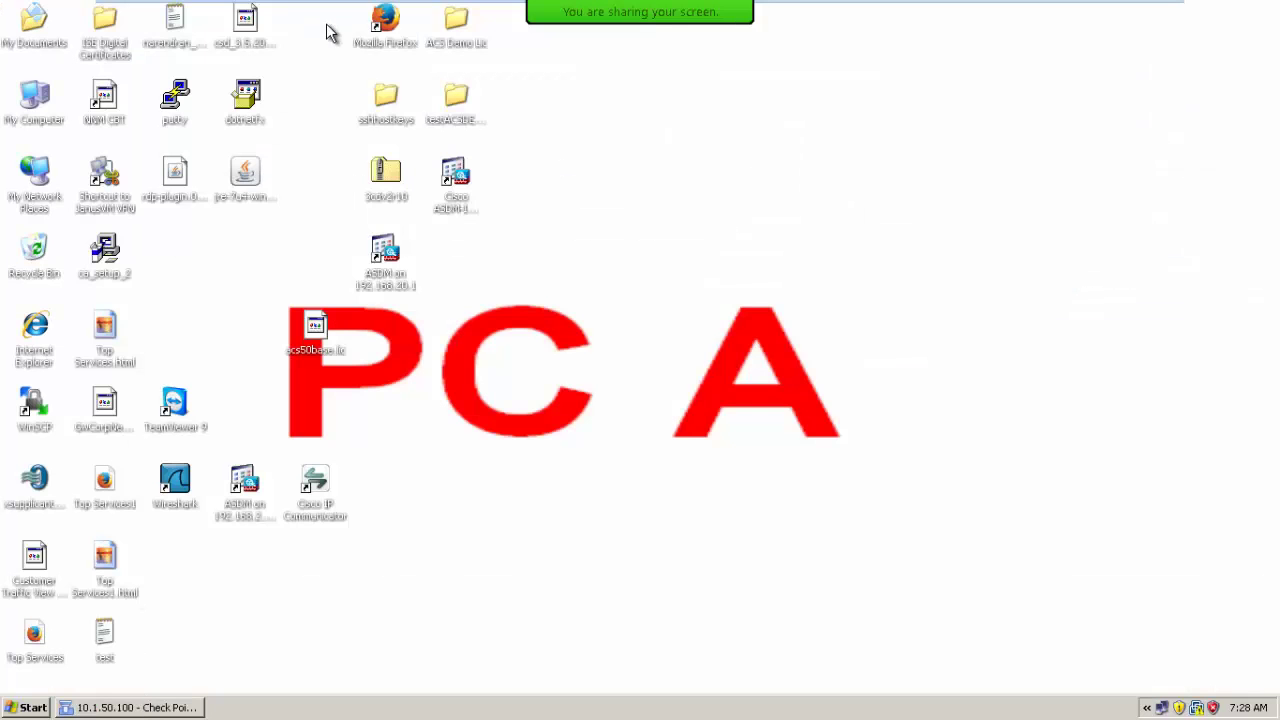
left_click(403, 48)
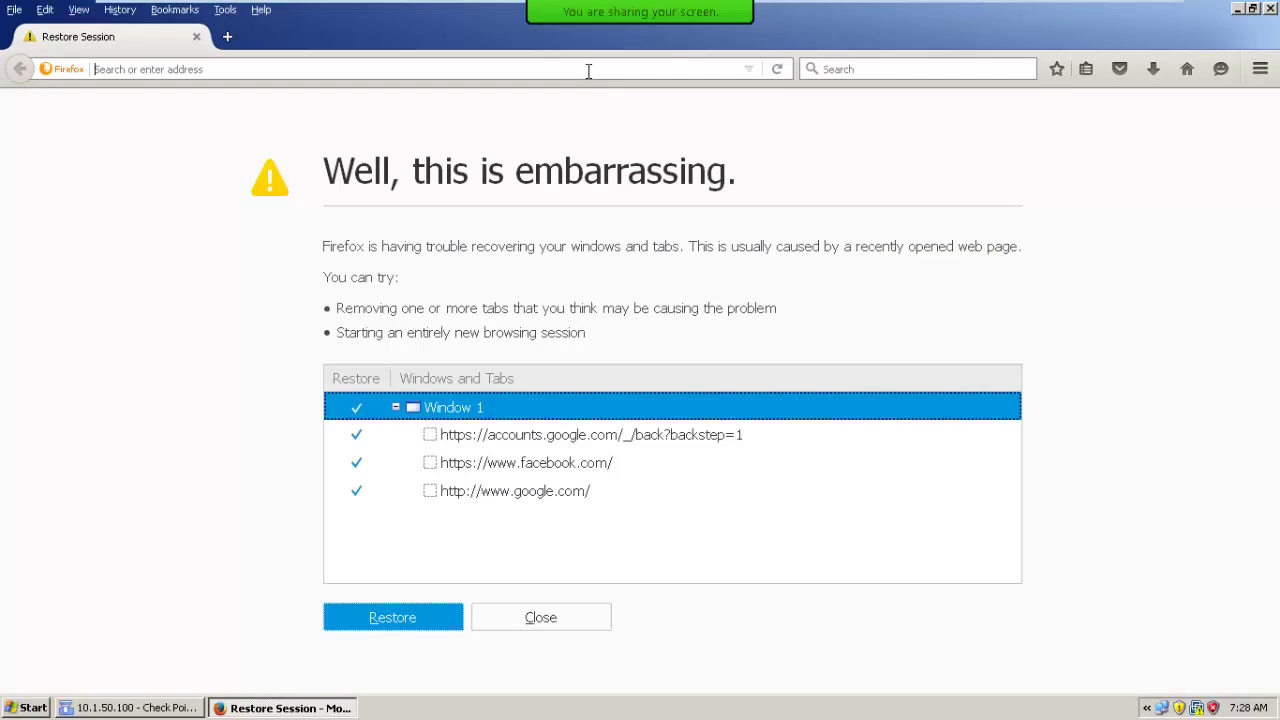
type("mailgoogl")
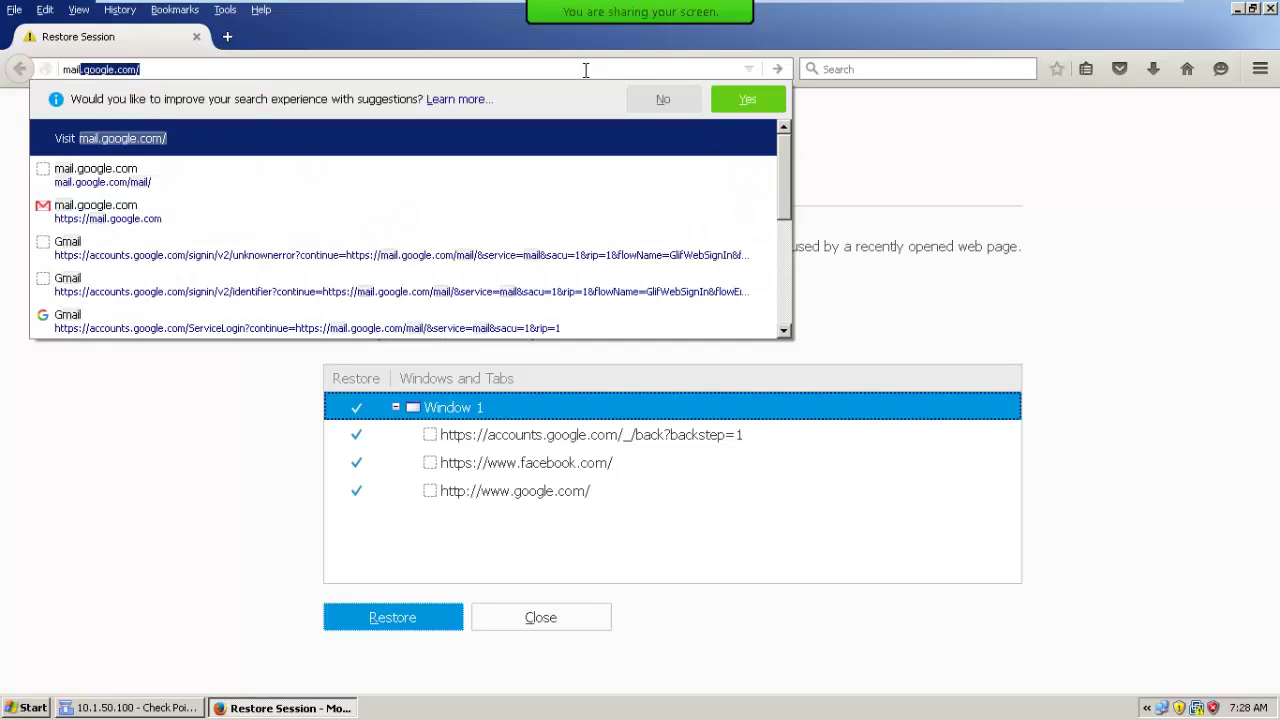
key("BackSpace")
key("BackSpace")
key("BackSpace")
key("BackSpace")
key("BackSpace")
type(".google.")
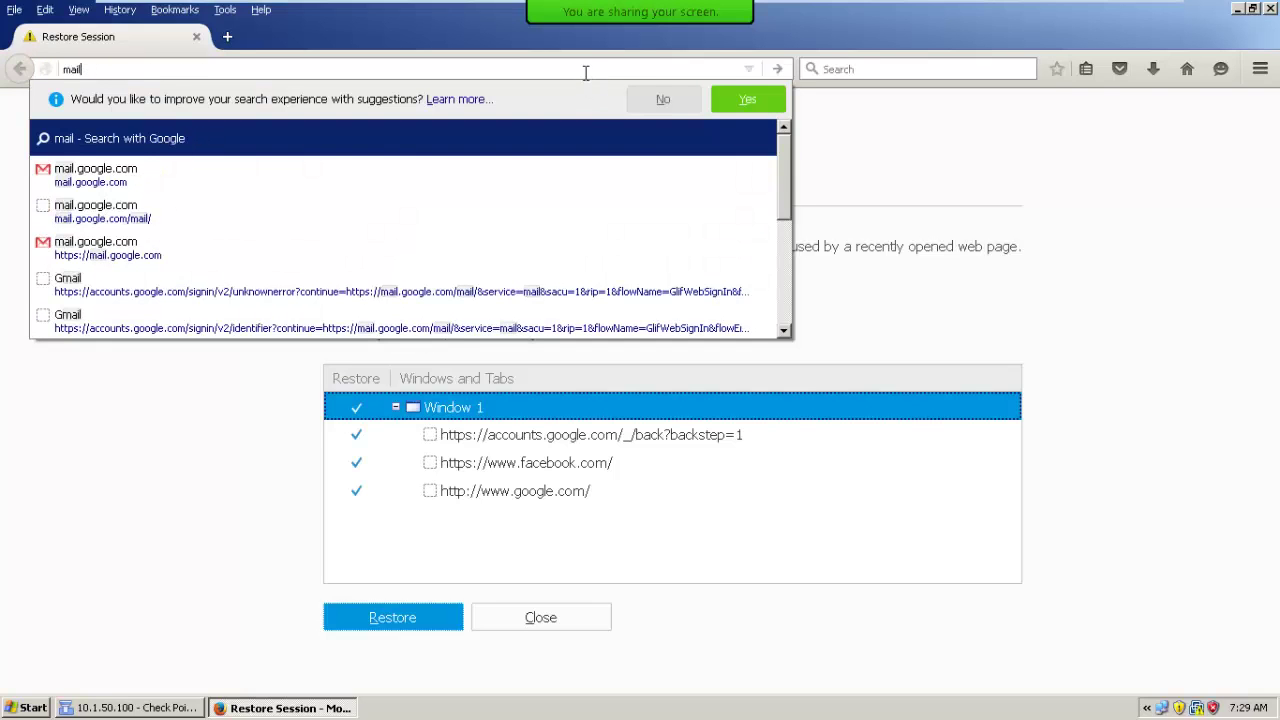
type("com/")
key("Return")
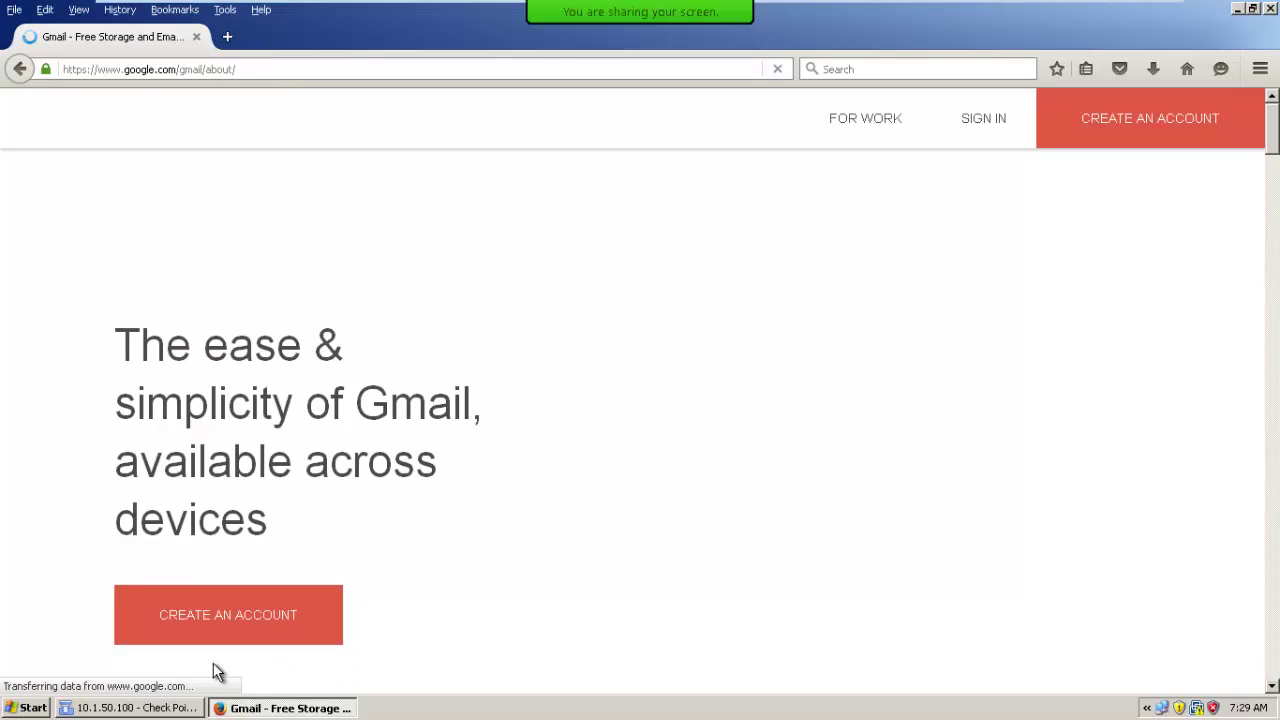
left_click(108, 708)
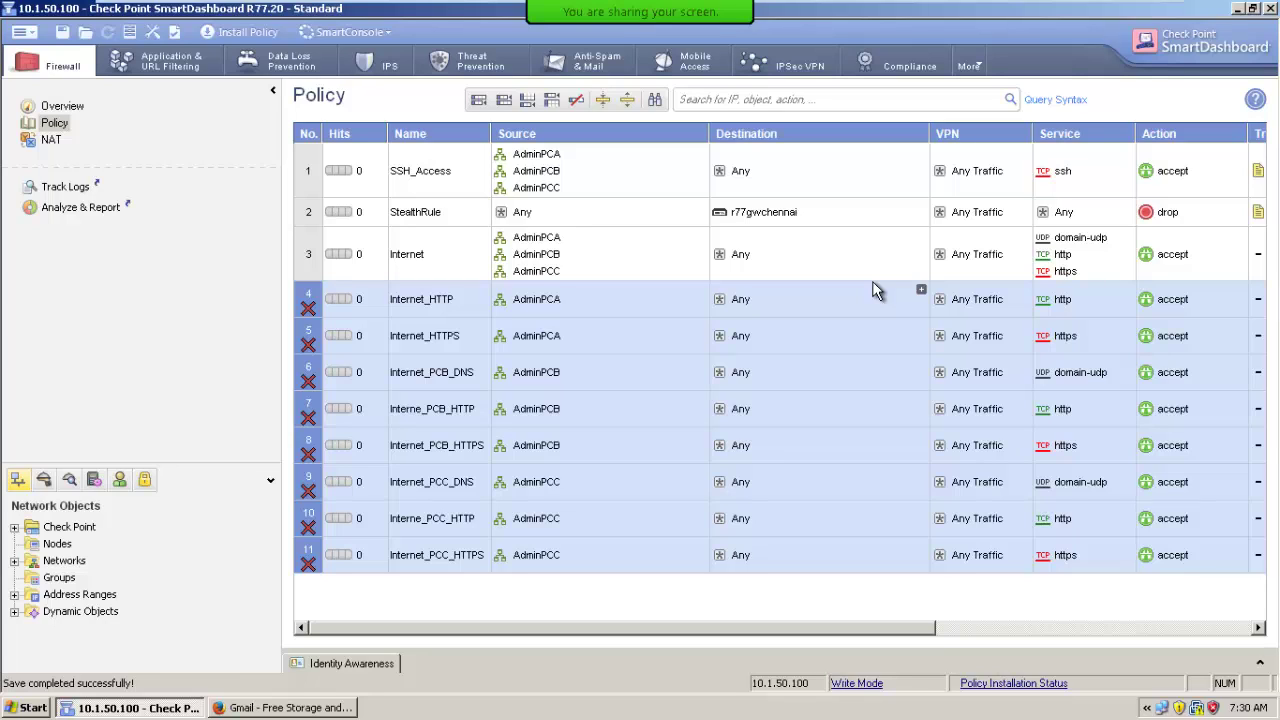
Create a new database revision named with the user's name plus 'CCSA R77 Policy Backup'.
left_click(22, 33)
mouse_move(36, 52)
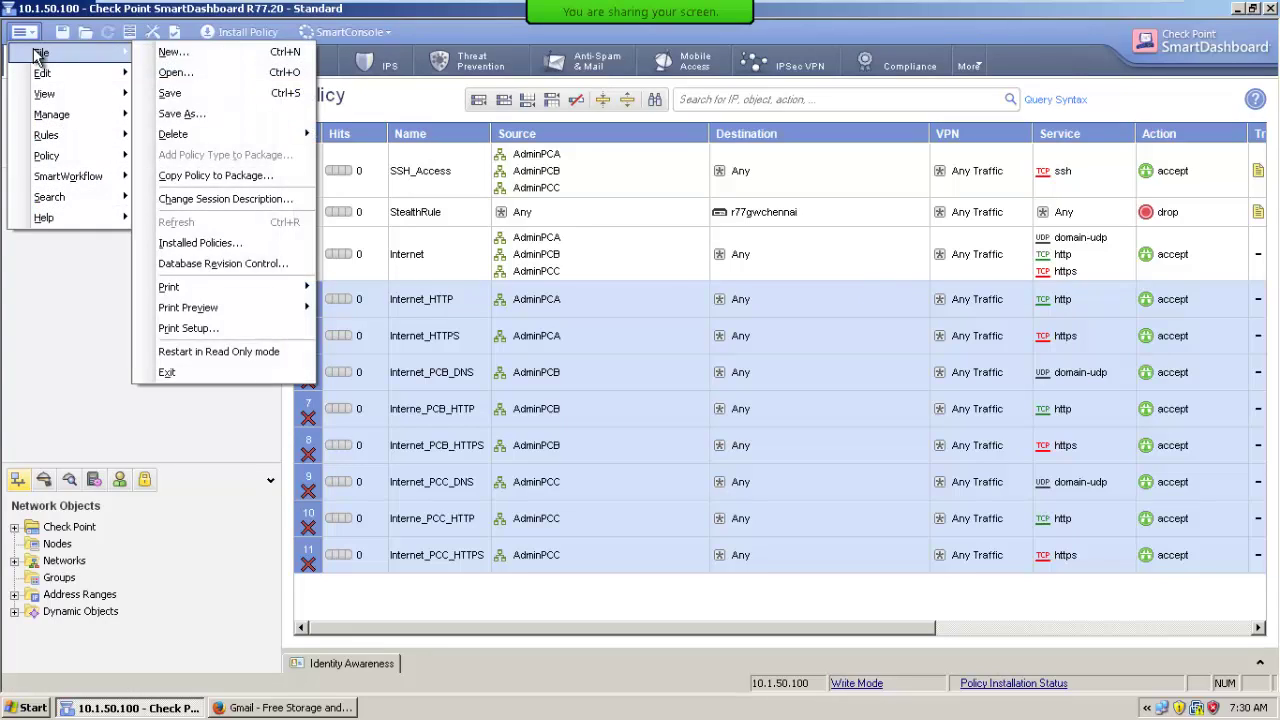
left_click(267, 266)
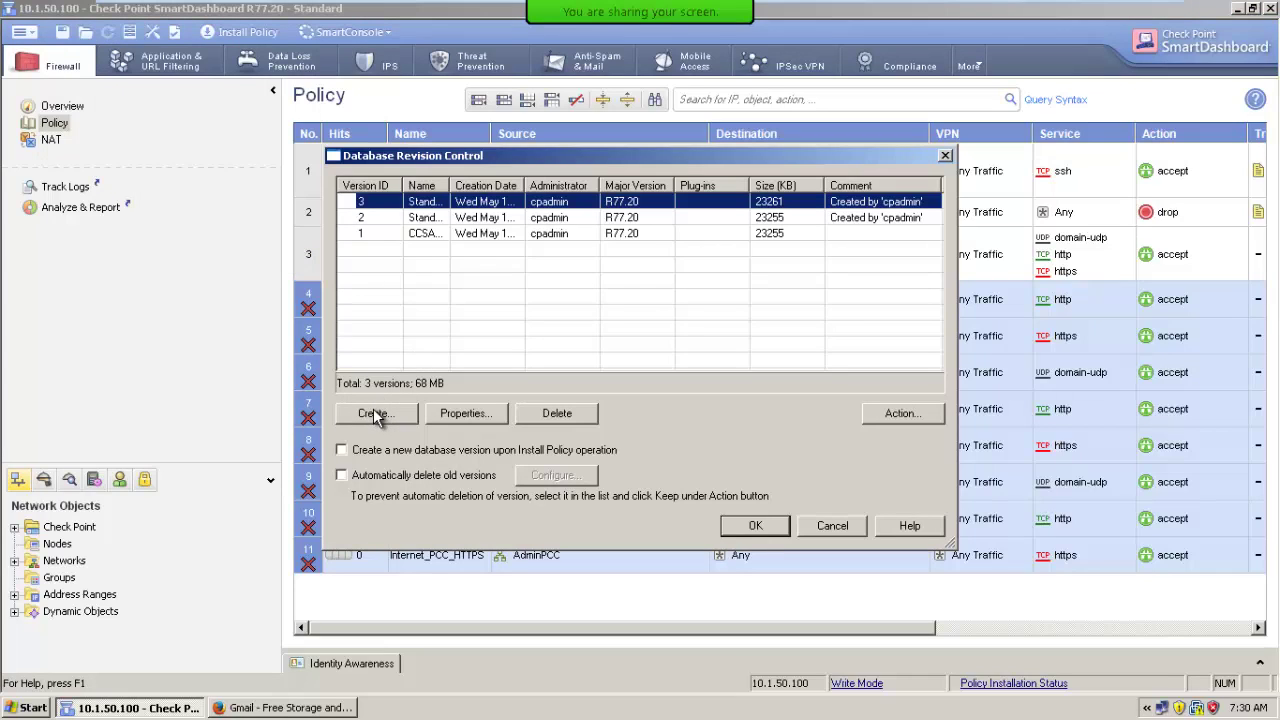
left_click(374, 416)
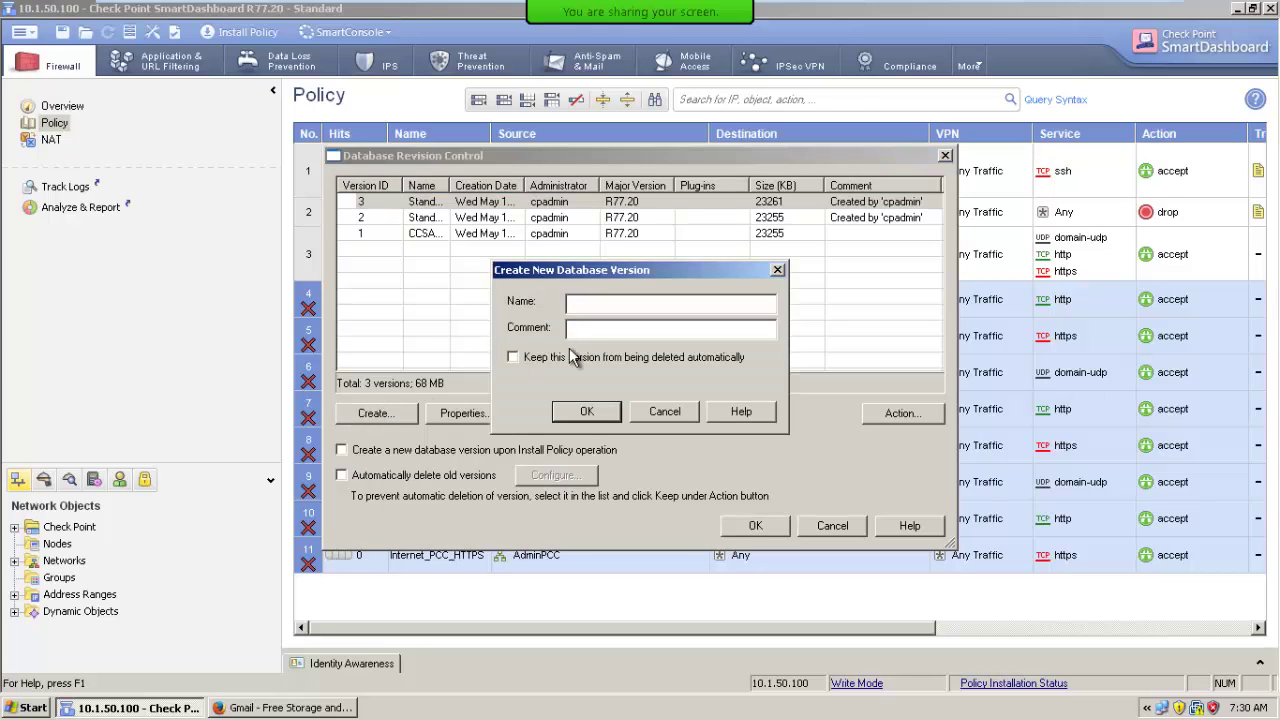
type("Zuba")
type("ir CCSA R")
type("77")
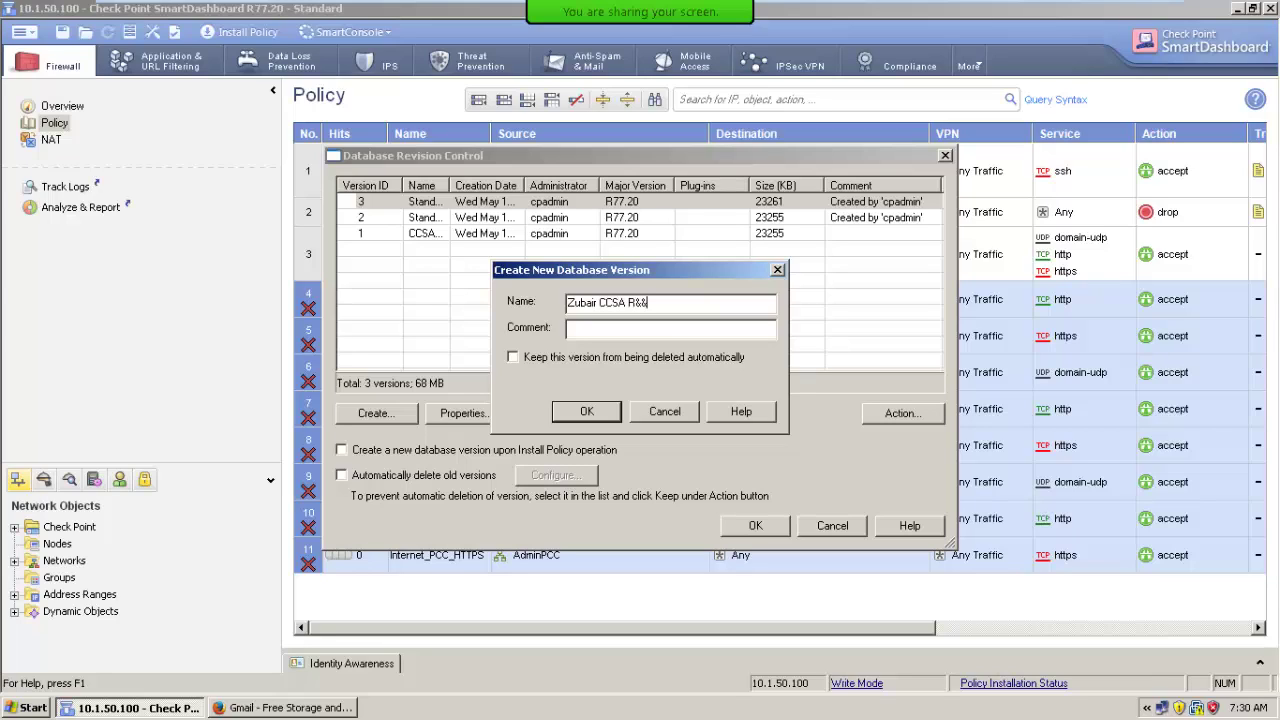
key("BackSpace")
key("BackSpace")
type("77 Policy Backup")
left_click(580, 415)
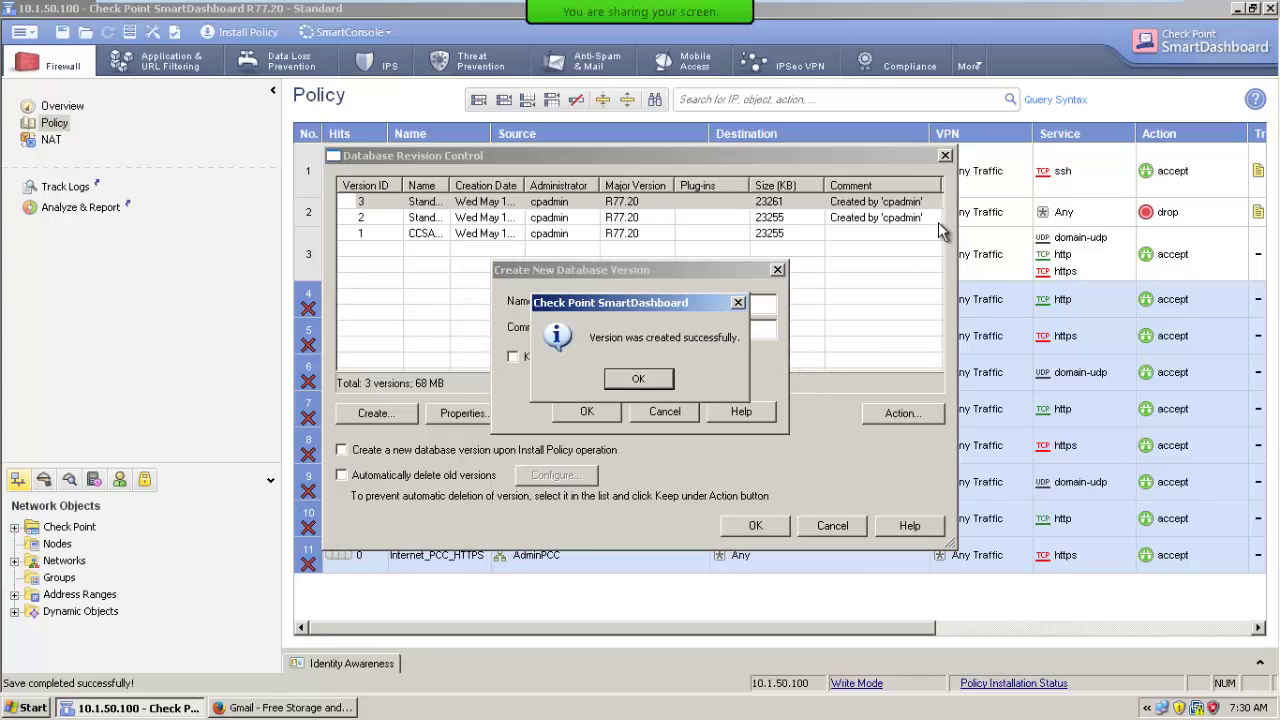
left_click(638, 378)
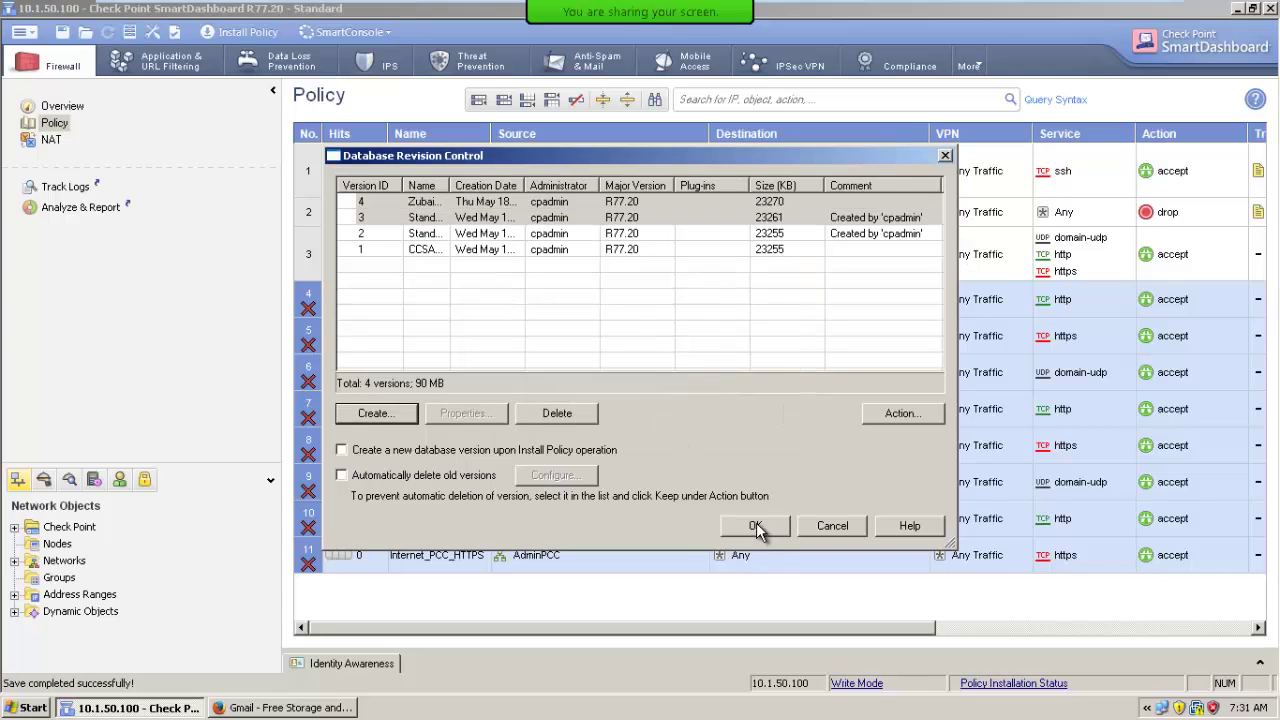
left_click(755, 527)
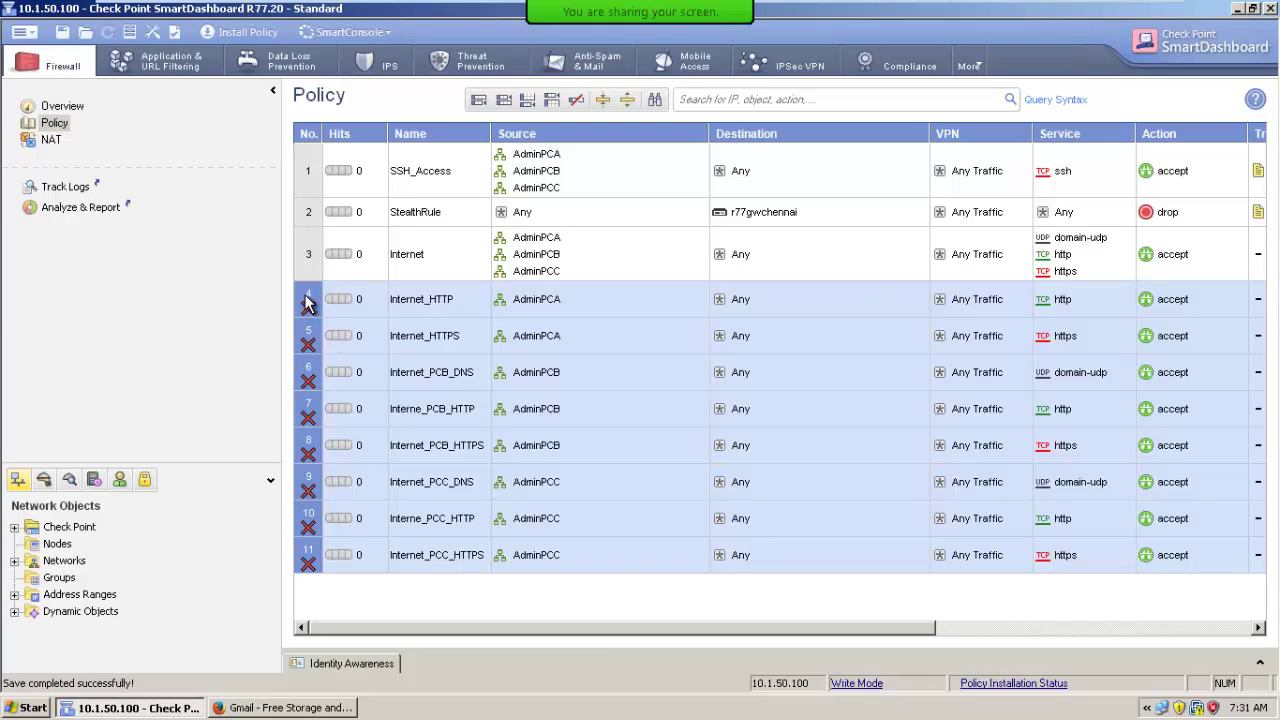
Delete rules 4–11 and add a new bottom rule named 'Cleanup Rule'.
key("Delete")
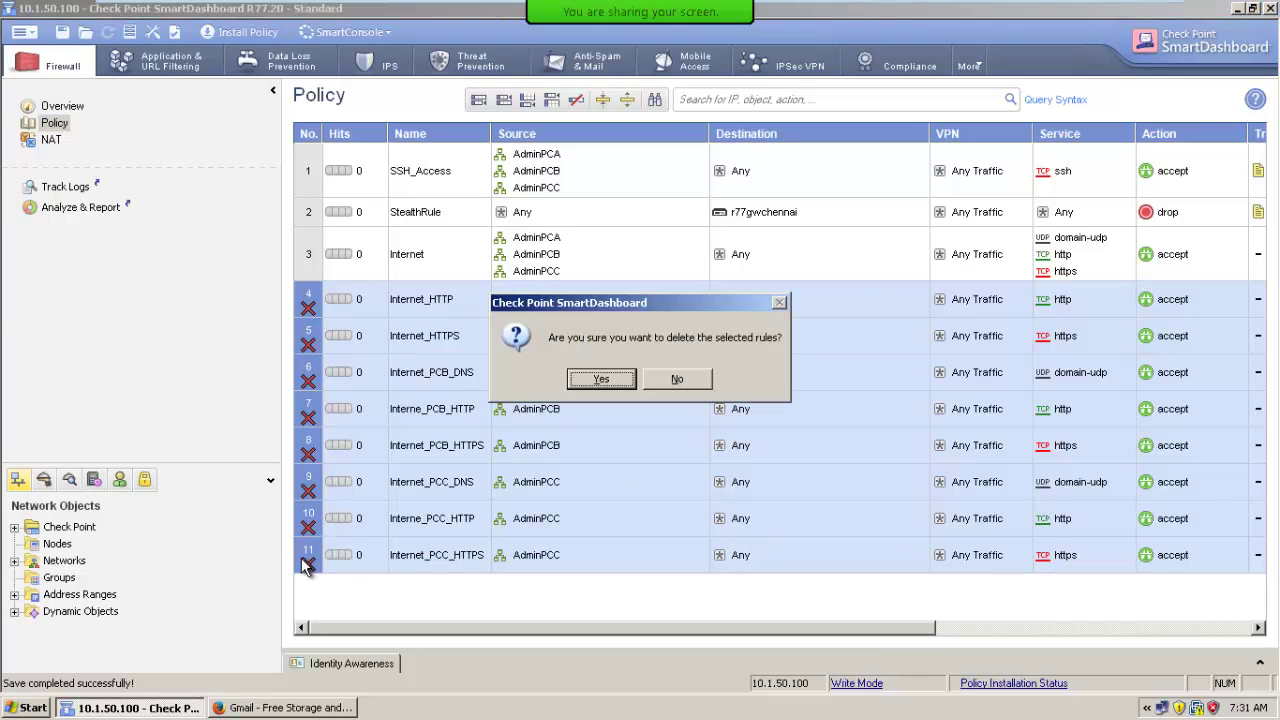
key("Return")
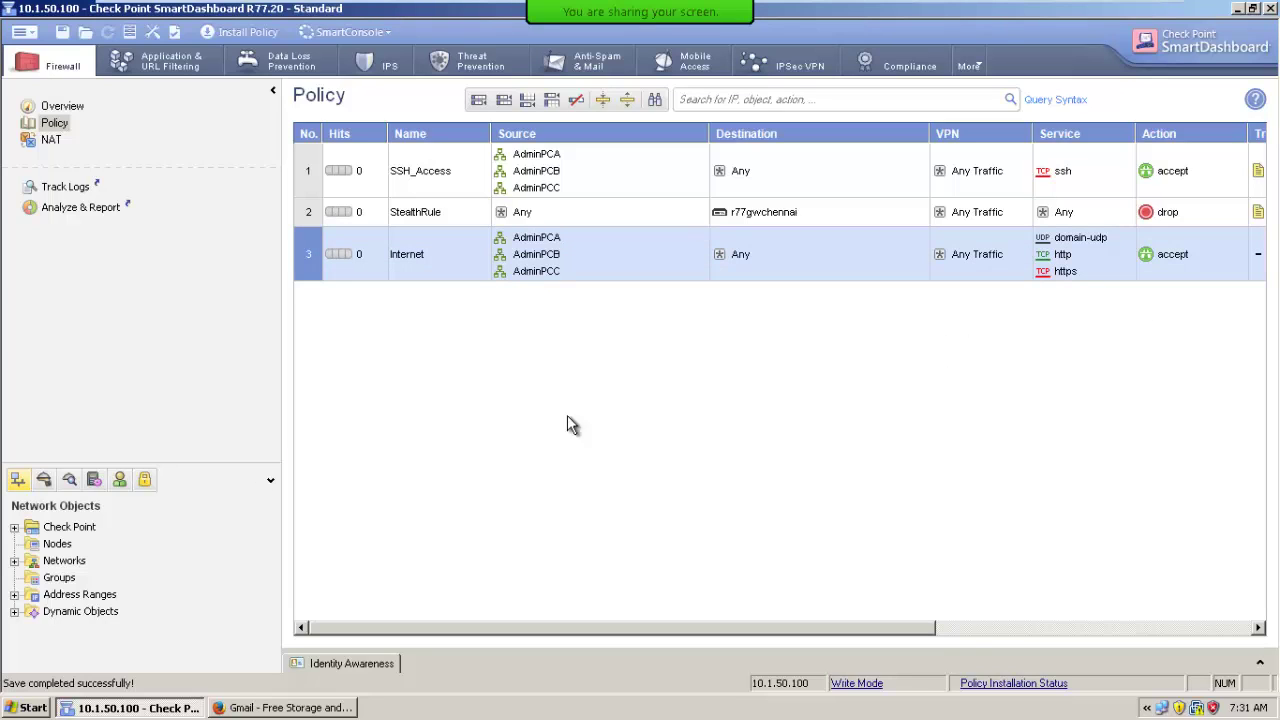
left_click(531, 101)
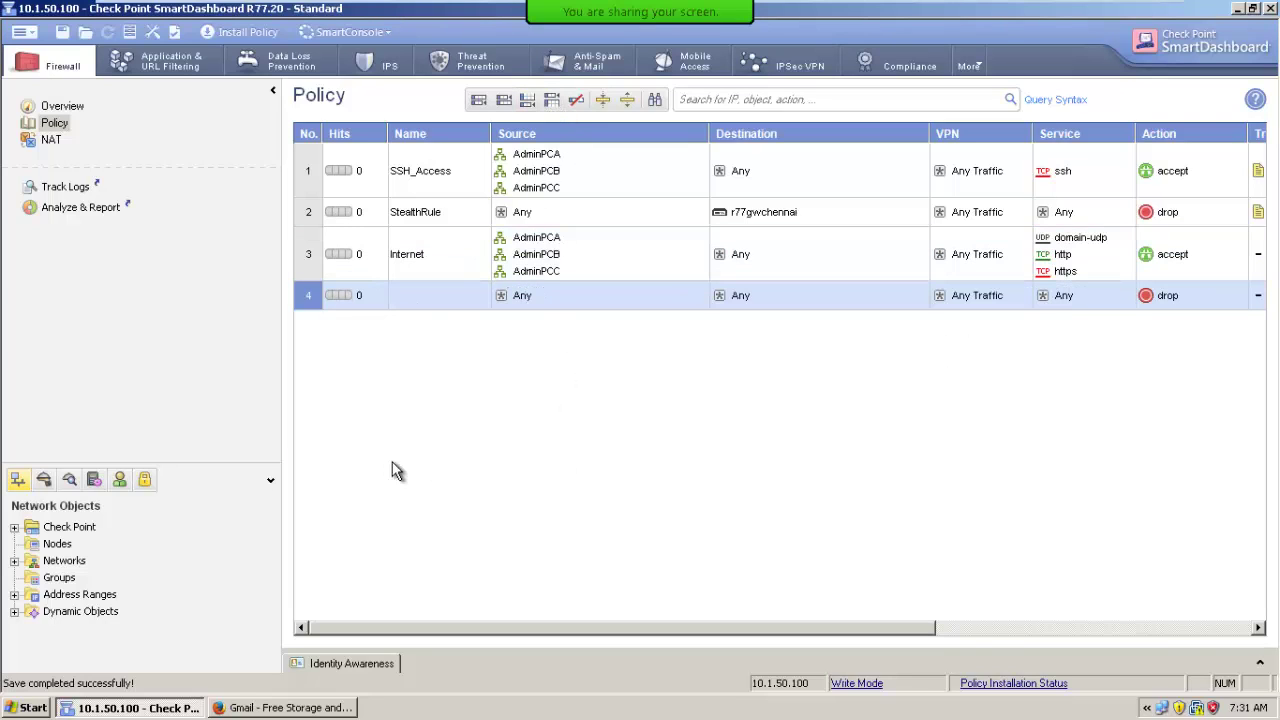
double_click(431, 297)
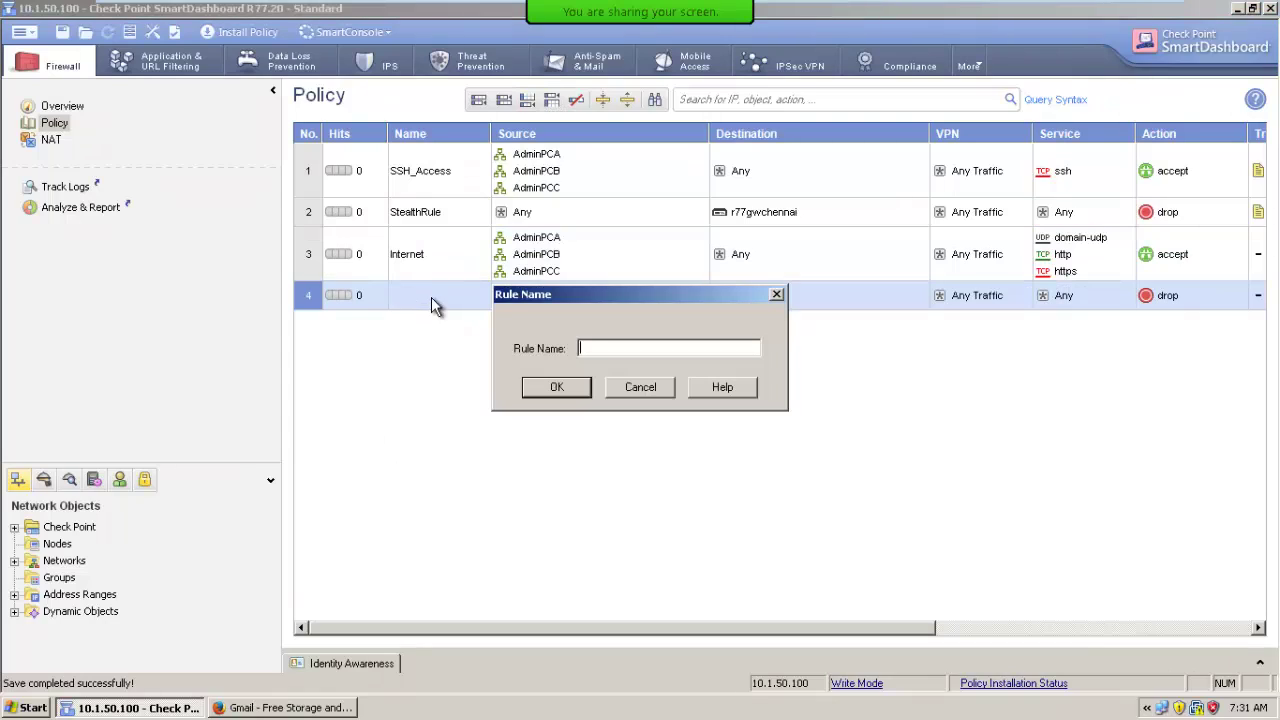
type("Clean")
type("up Rule")
left_click(553, 387)
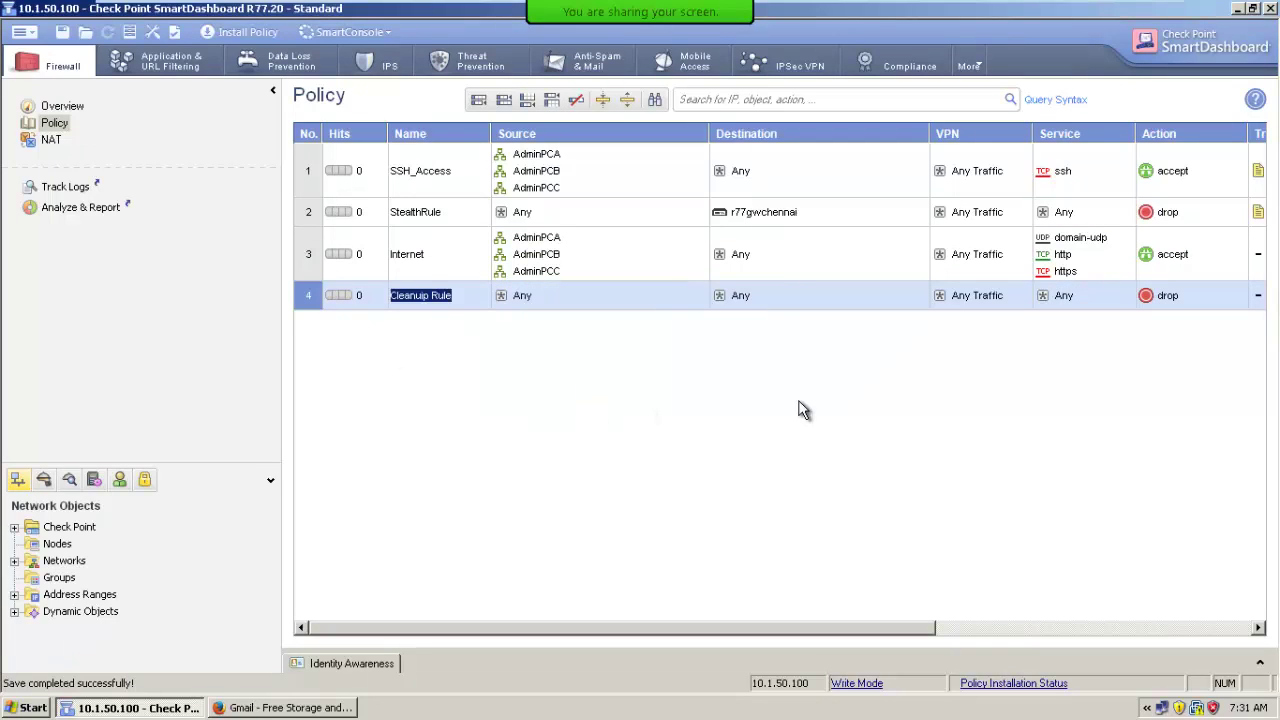
Set Track to Log for the Cleanup Rule and the Internet rule.
right_click(1260, 298)
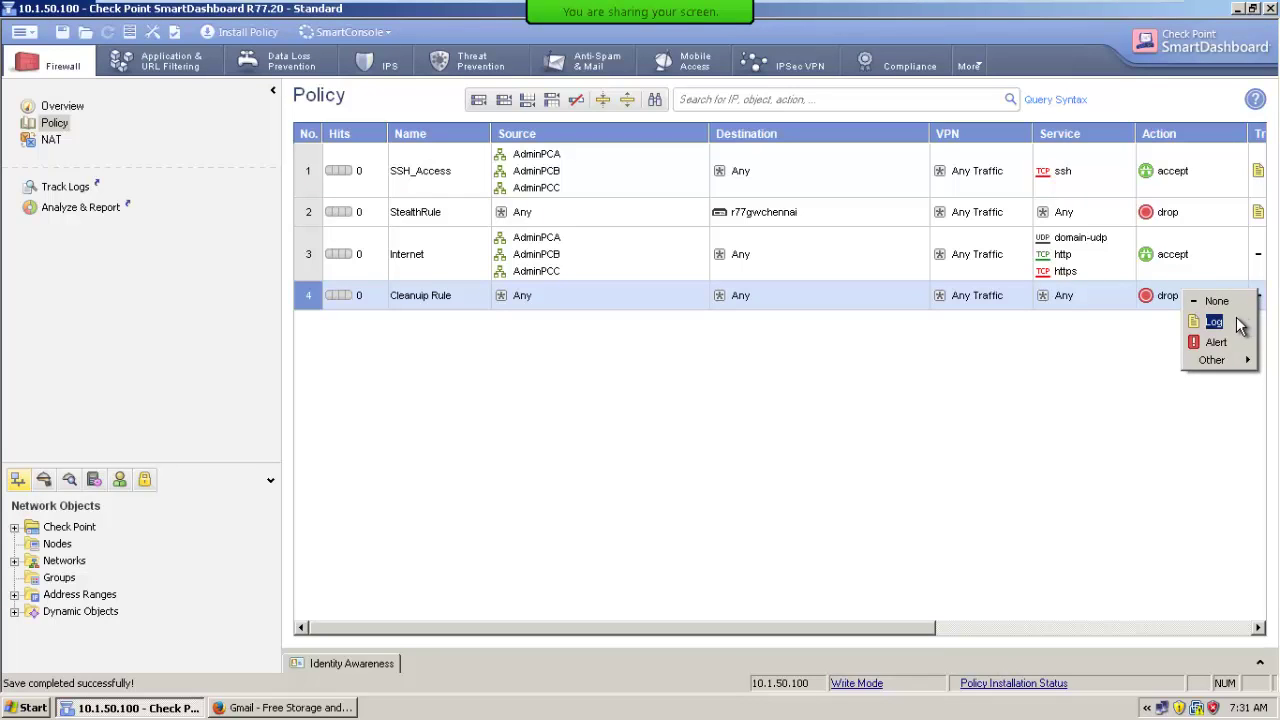
left_click(1240, 321)
right_click(1258, 258)
left_click(1231, 296)
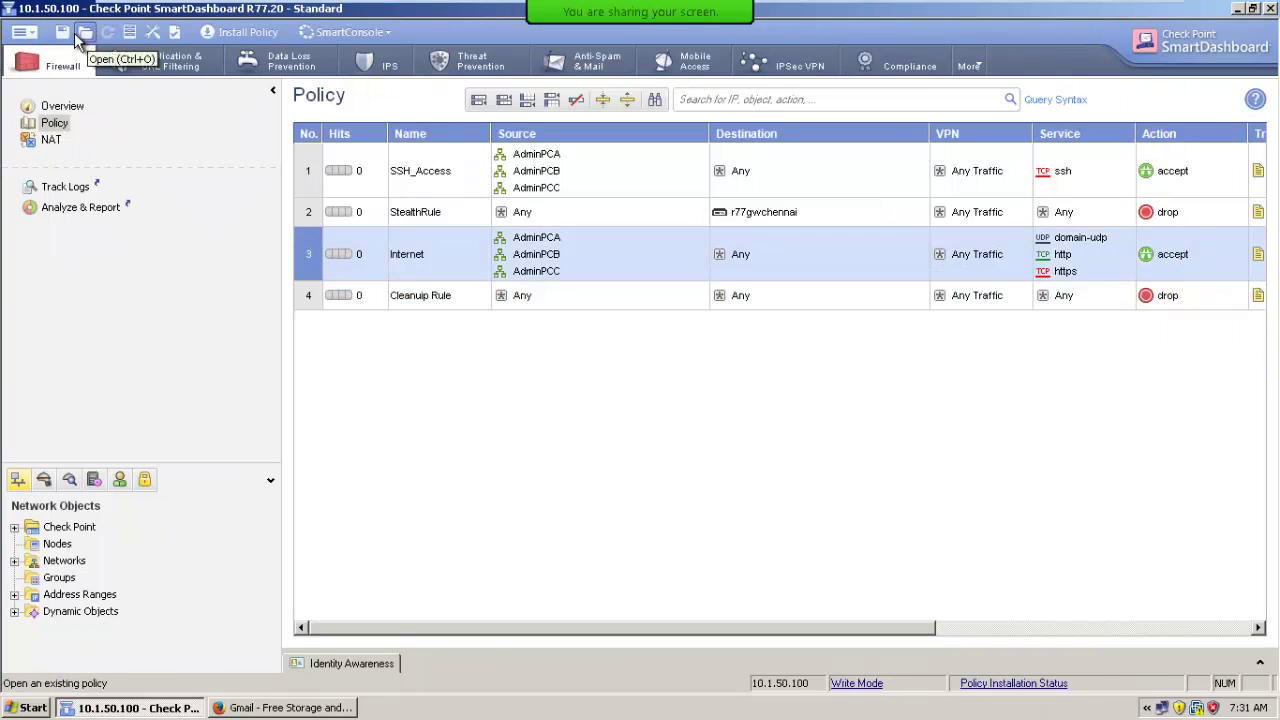
Save the four-rule rulebase and install it on r77gwchennai, minimizing the progress window.
left_click(62, 33)
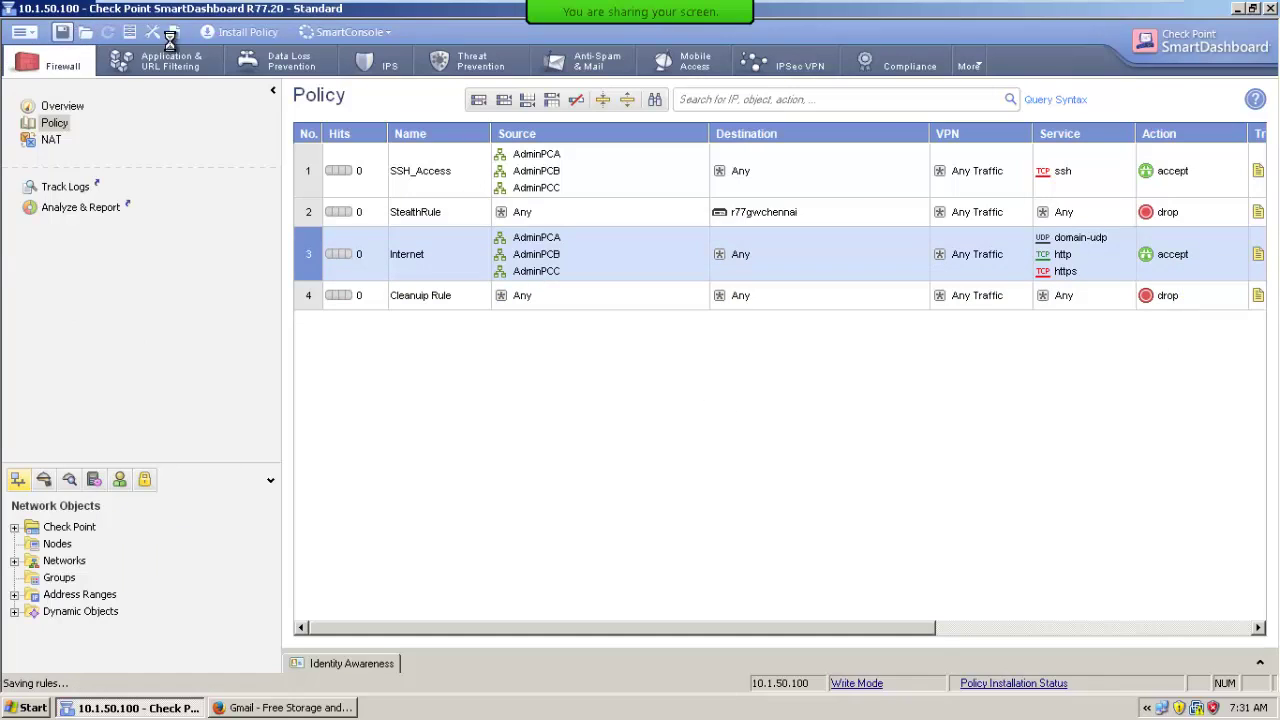
left_click(241, 33)
left_click(730, 578)
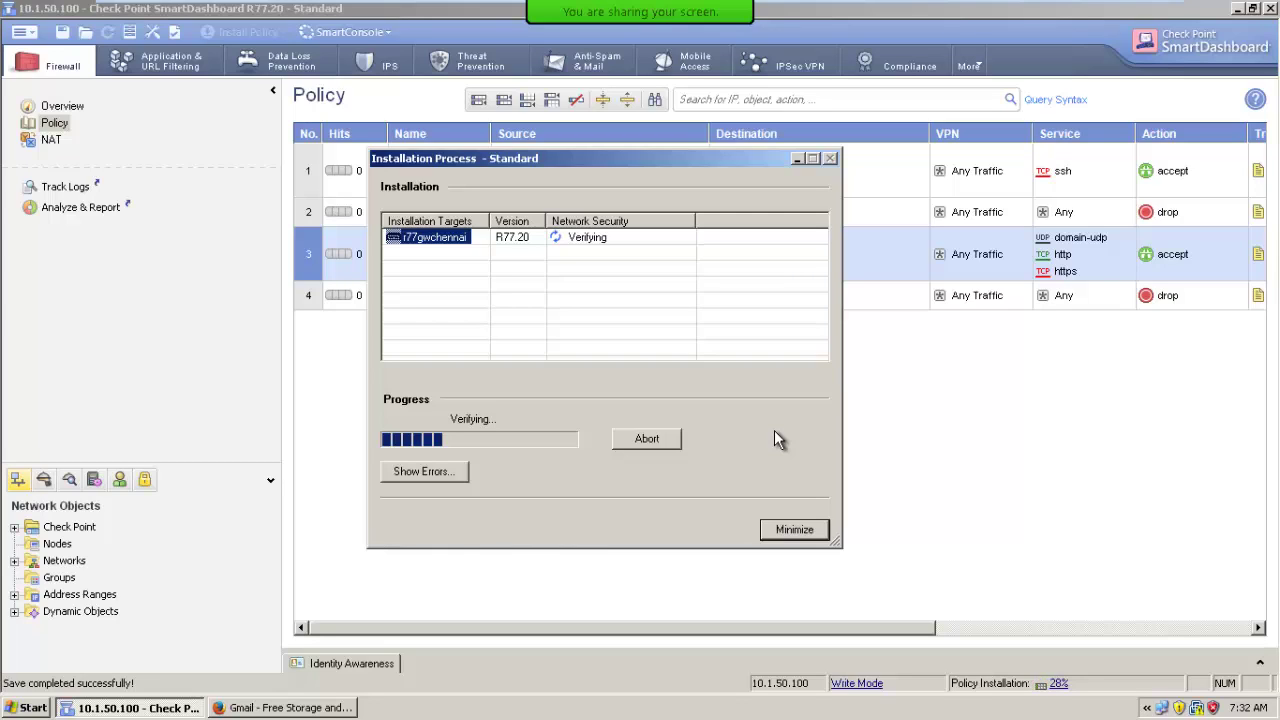
left_click(793, 160)
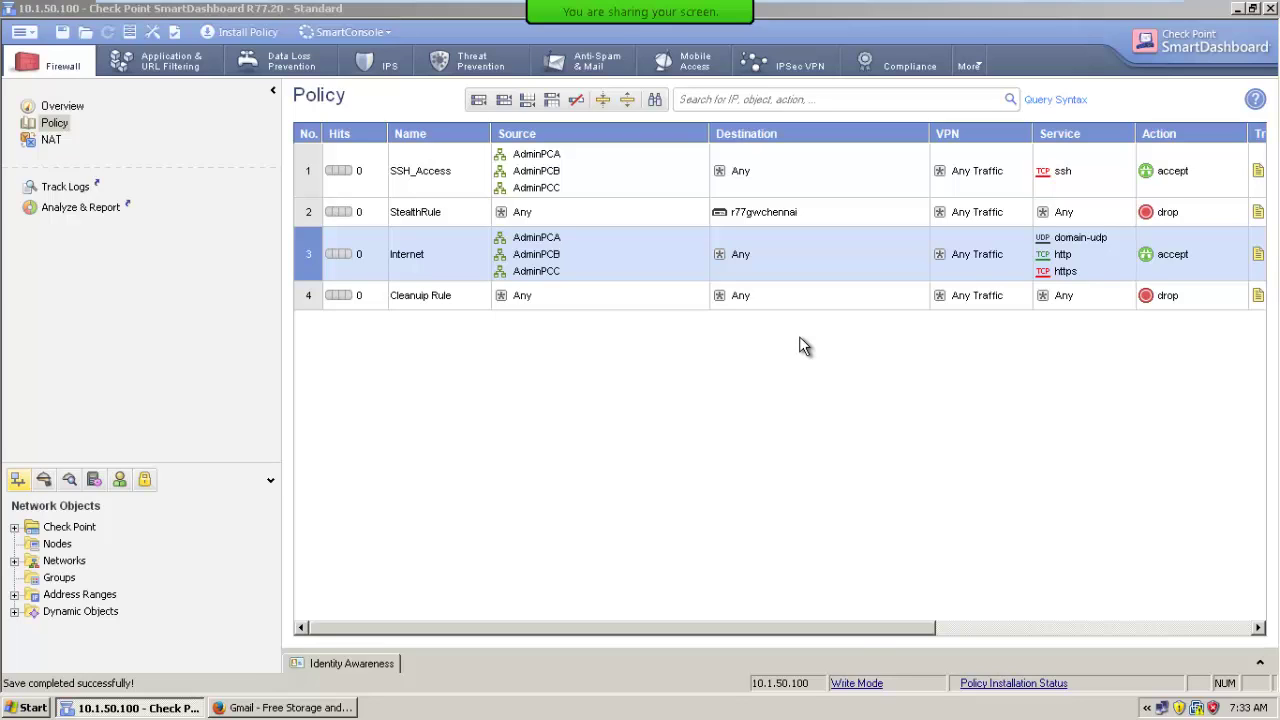
mouse_move(526, 309)
left_click_drag(897, 627, 1000, 628)
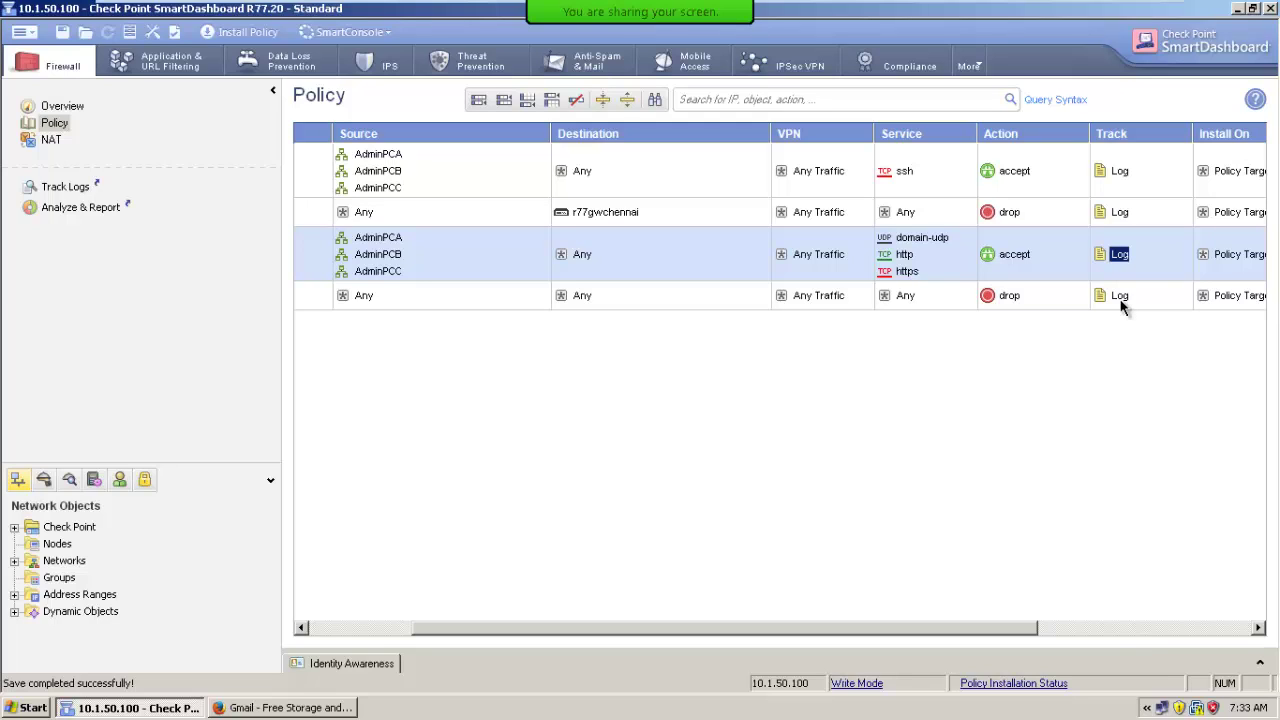
left_click(370, 624)
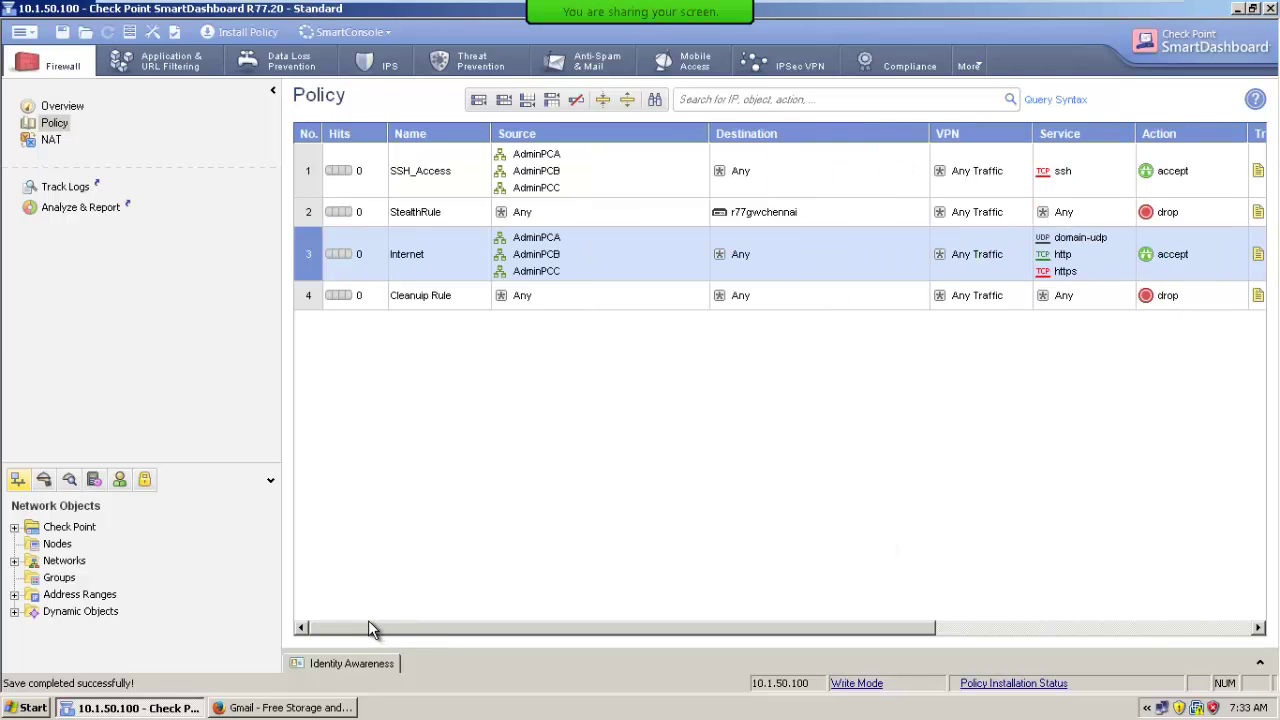
left_click(298, 708)
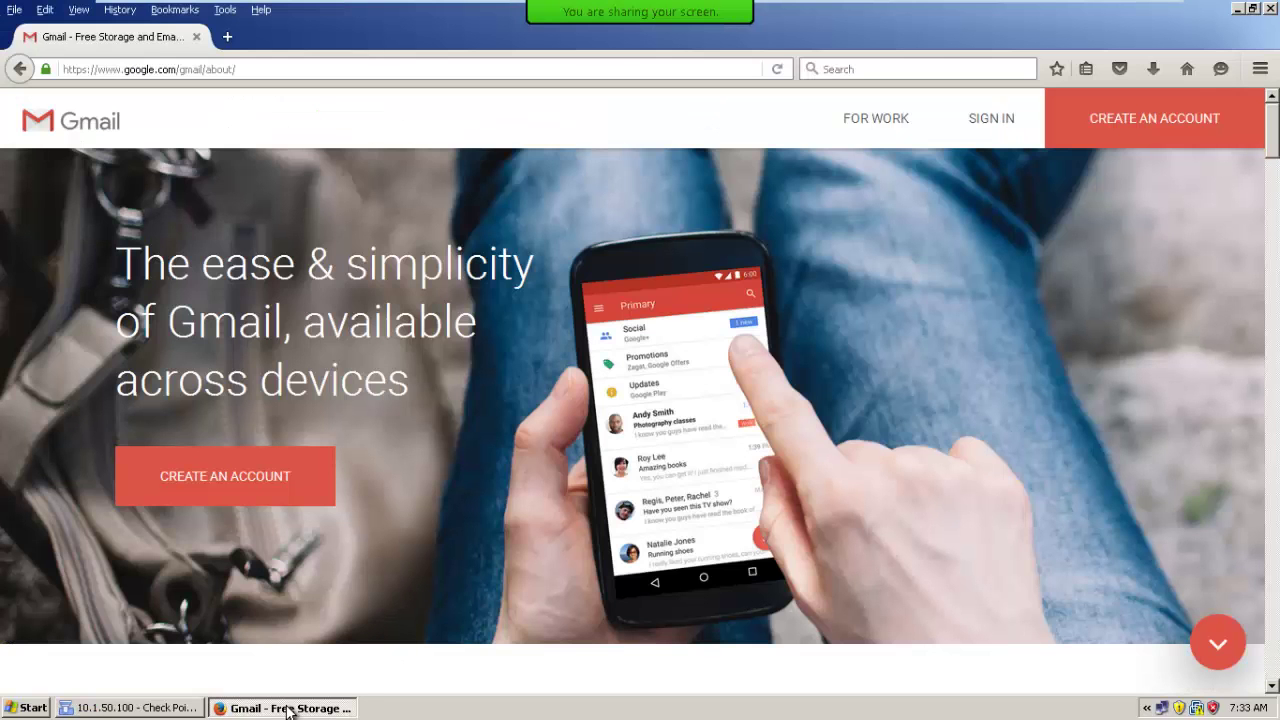
left_click(172, 710)
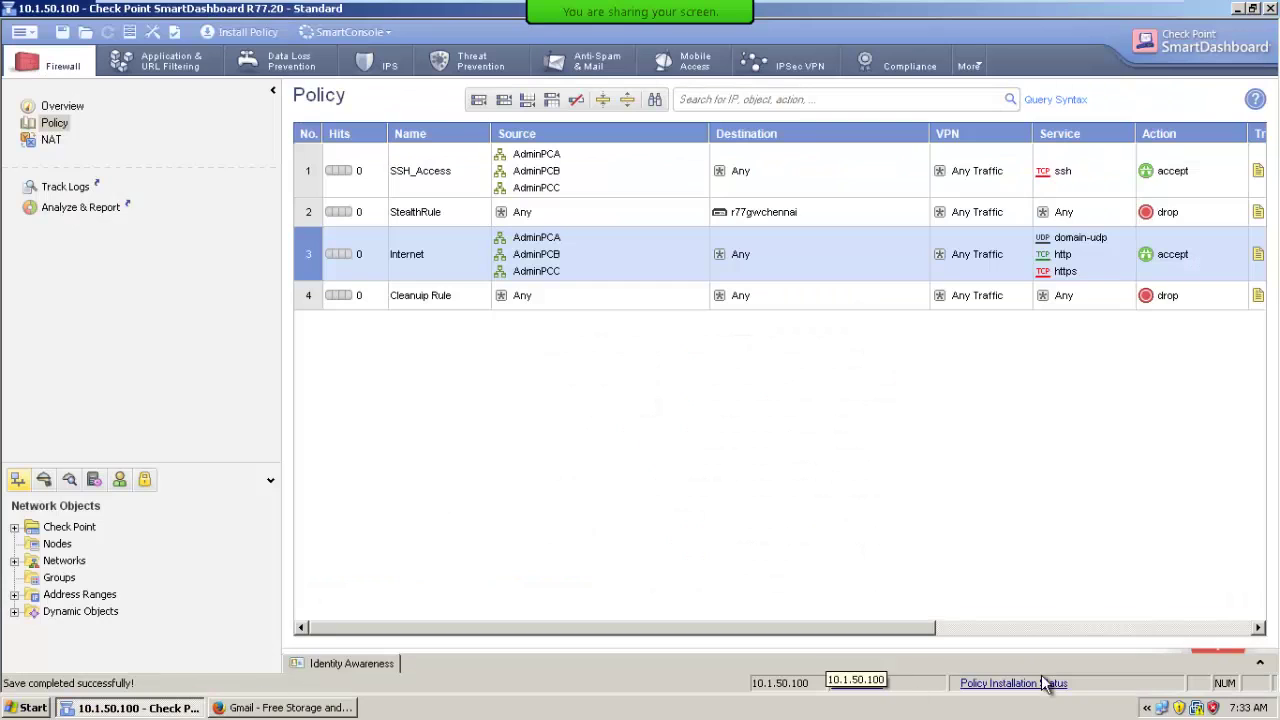
left_click(985, 687)
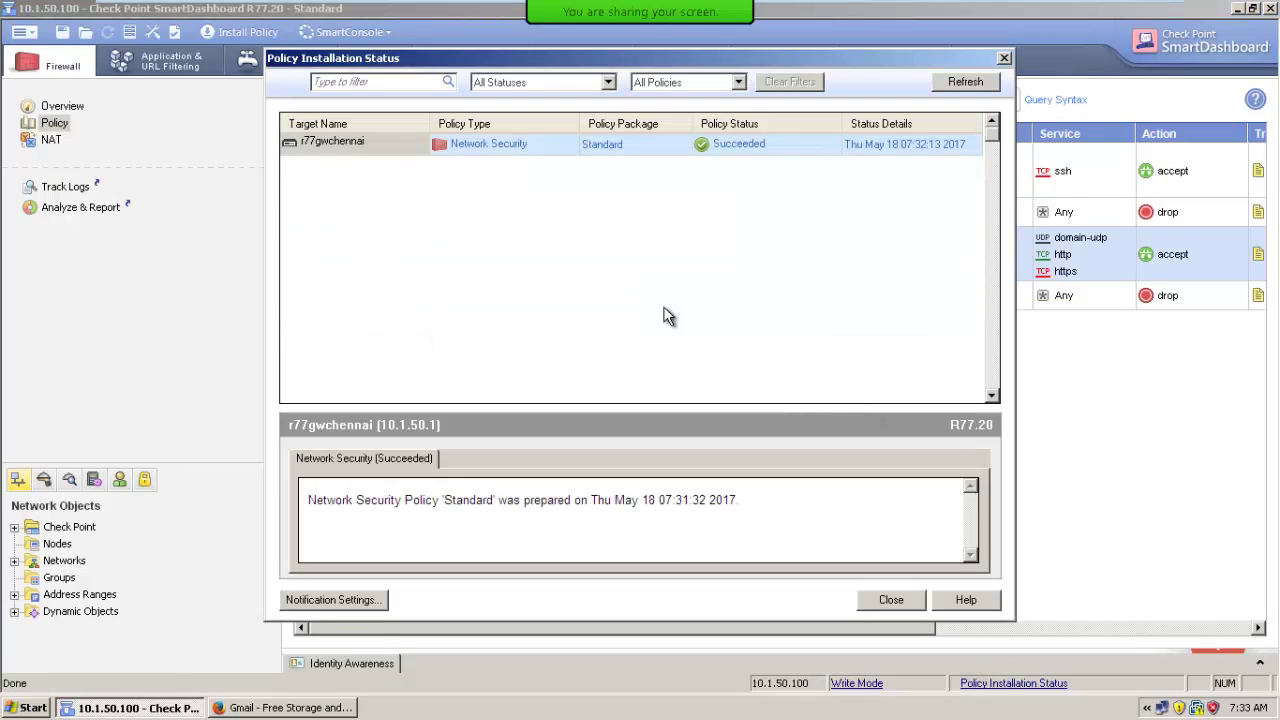
left_click(889, 600)
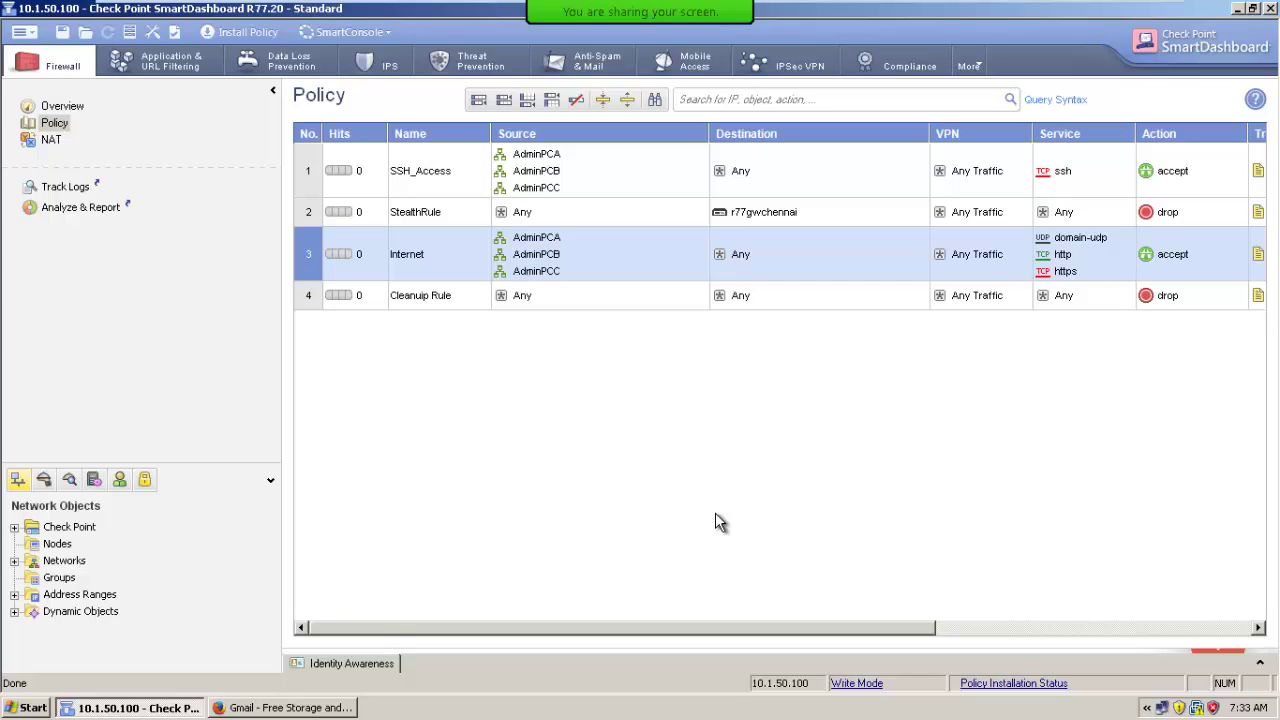
left_click(20, 32)
Review database version 4's properties in Revision Control and choose View Version for it.
mouse_move(32, 56)
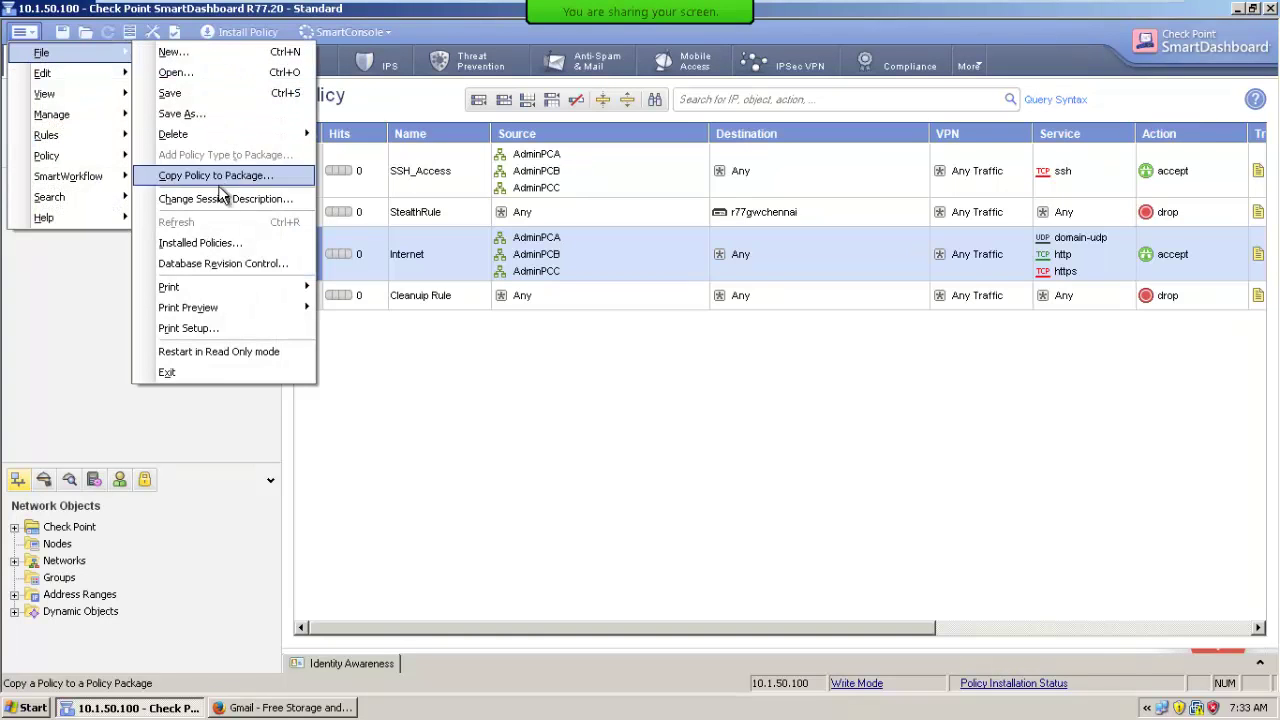
left_click(222, 263)
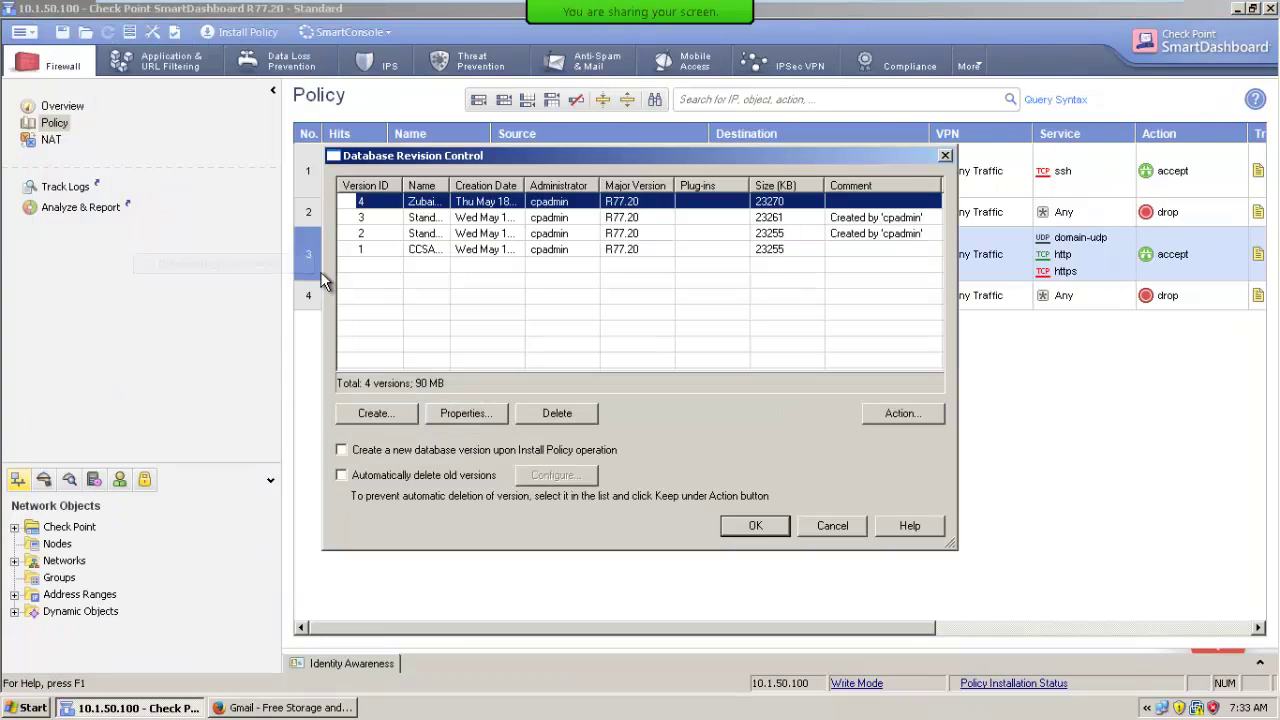
double_click(430, 205)
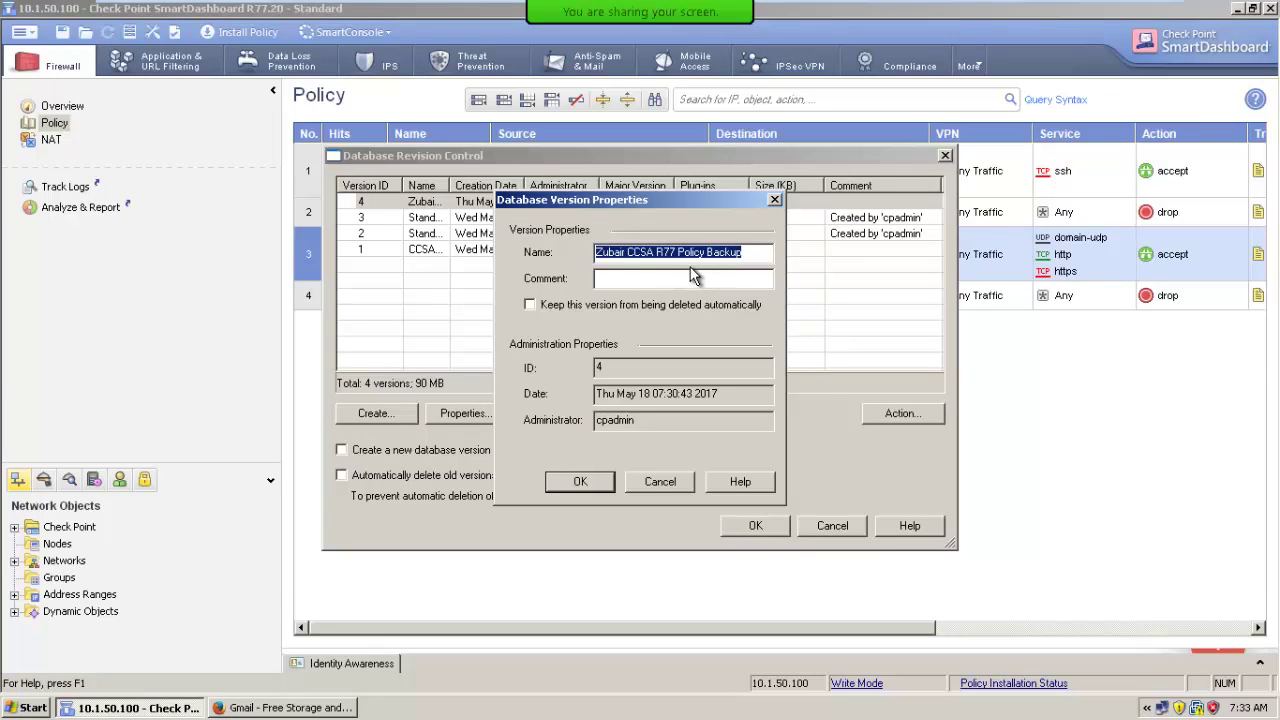
left_click(661, 481)
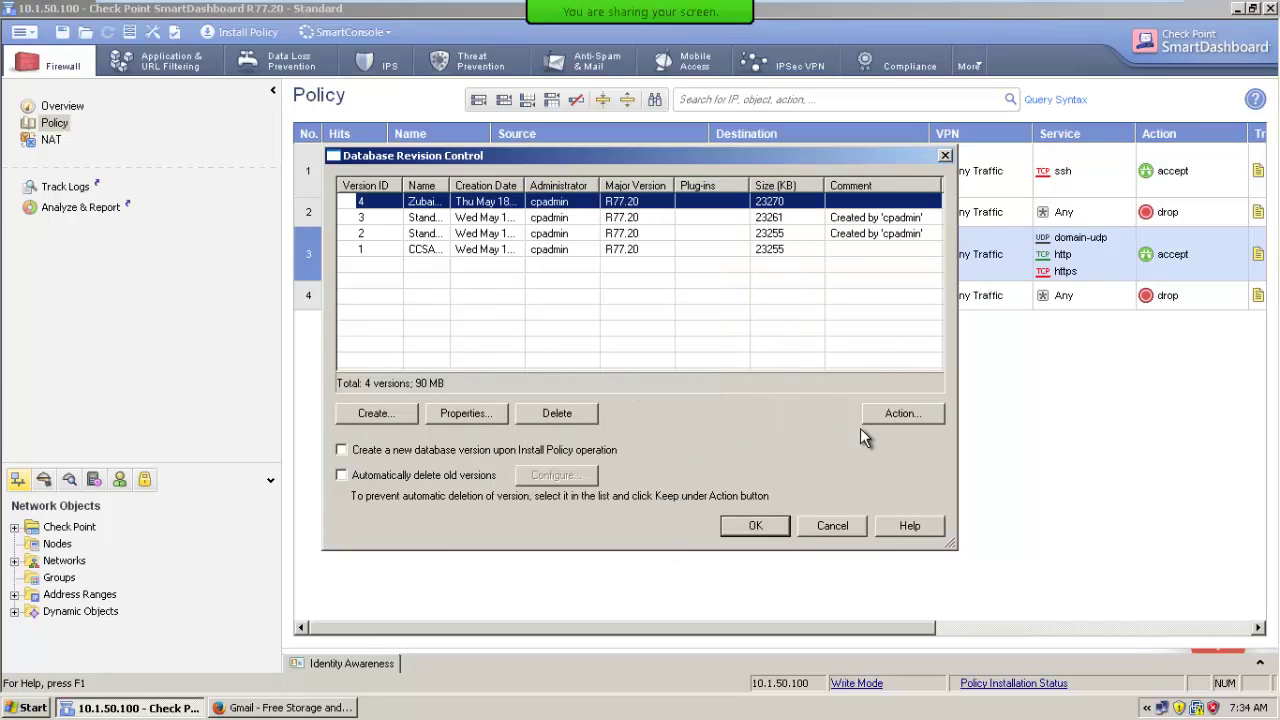
left_click(906, 416)
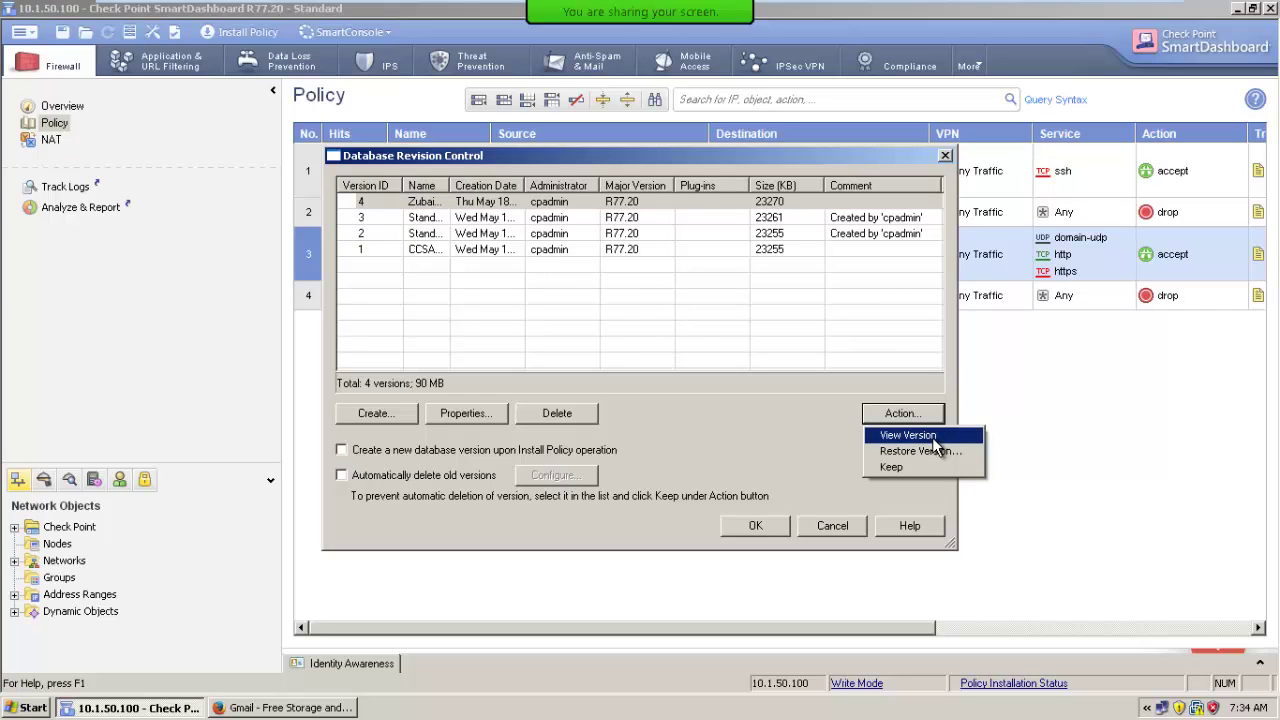
left_click(933, 437)
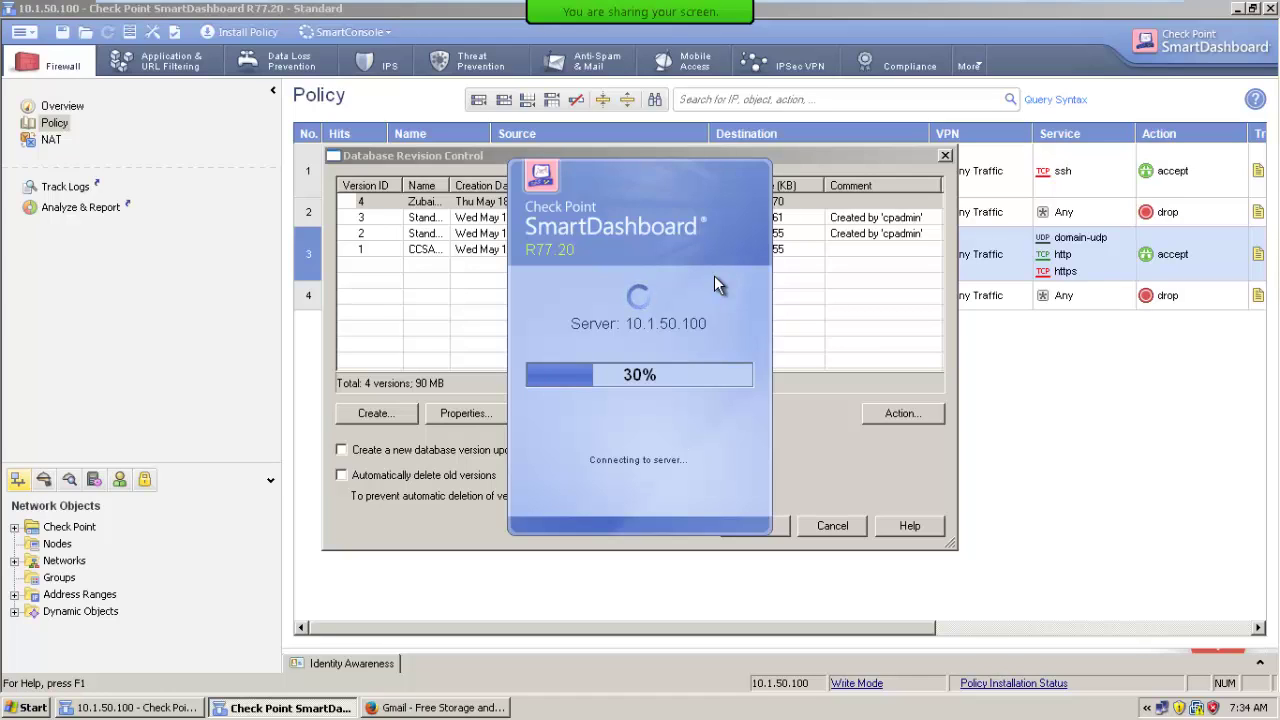
Close Database Revision Control and bring up the read-only version 4 window.
left_click(100, 707)
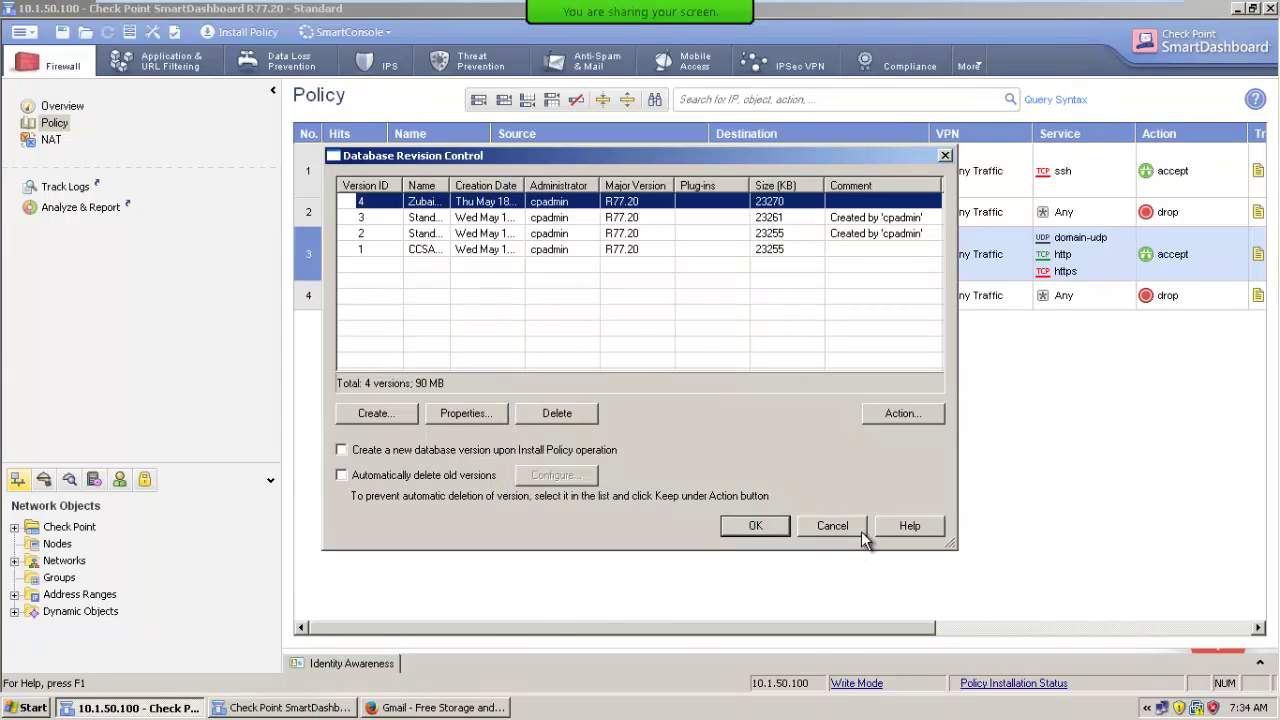
left_click(858, 528)
left_click(290, 707)
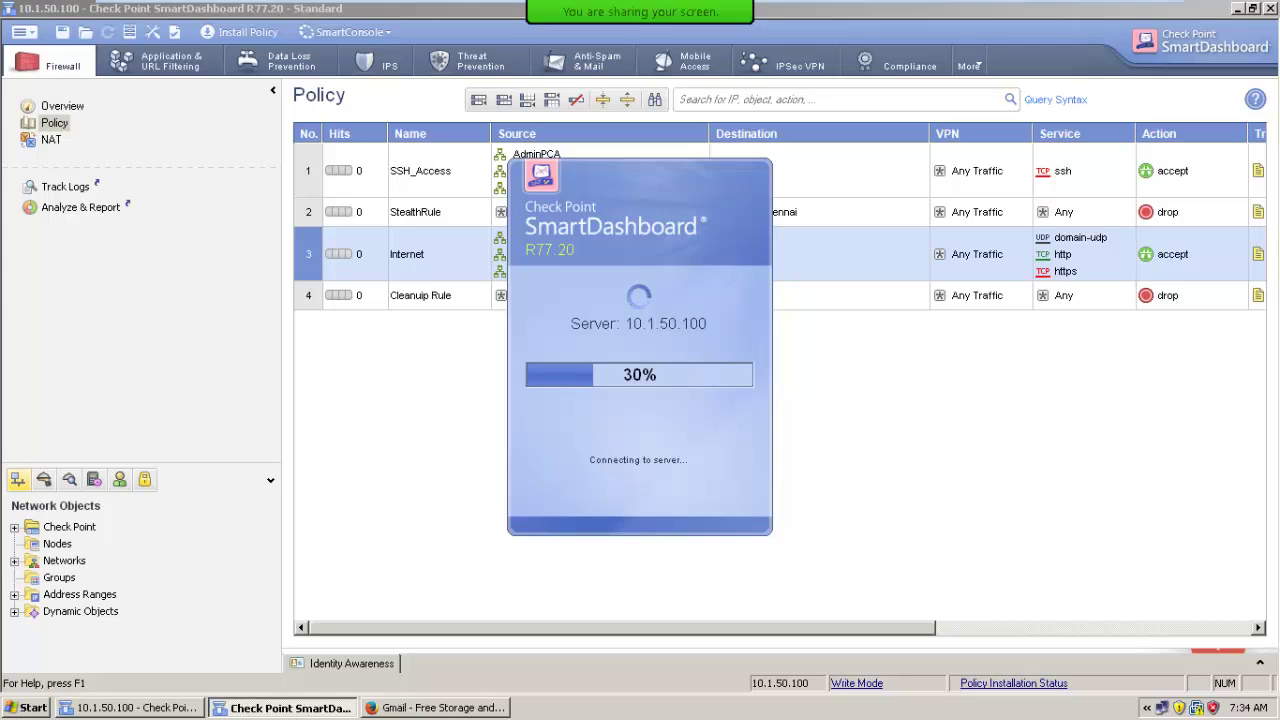
left_click(22, 32)
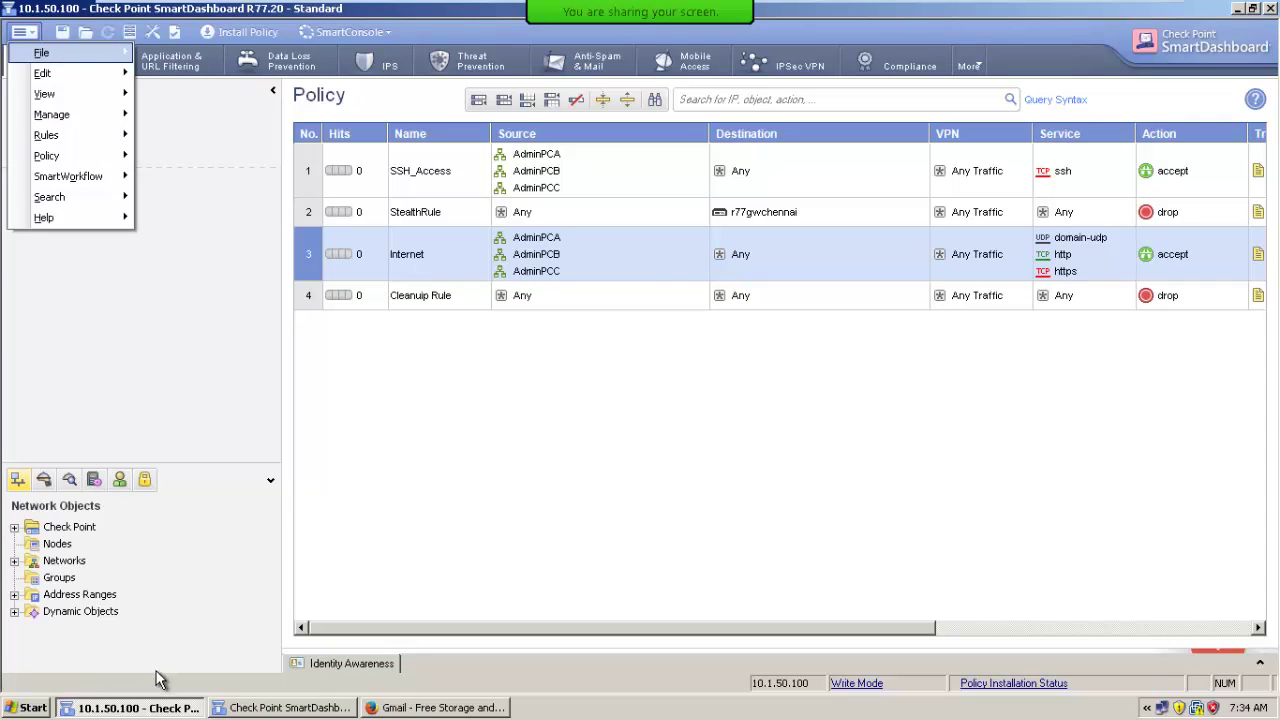
Compare the version 4 window with the main one, ending on the current four-rule policy.
left_click(259, 708)
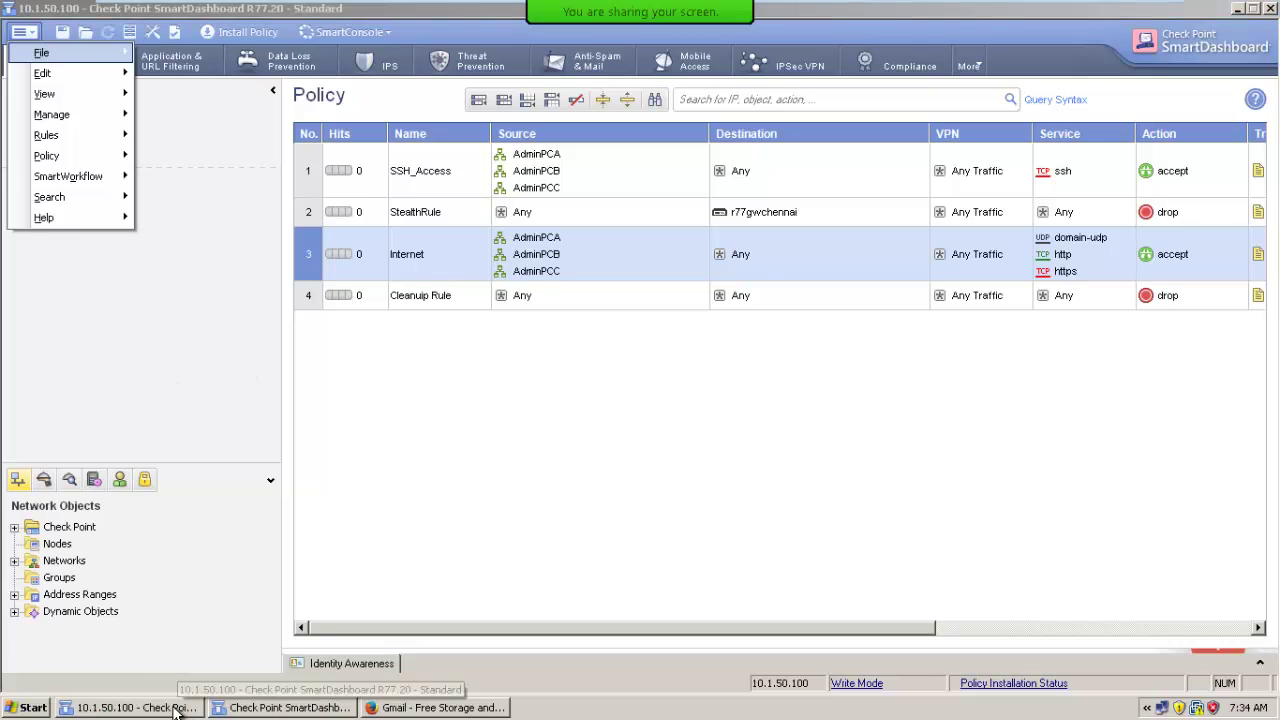
left_click(130, 708)
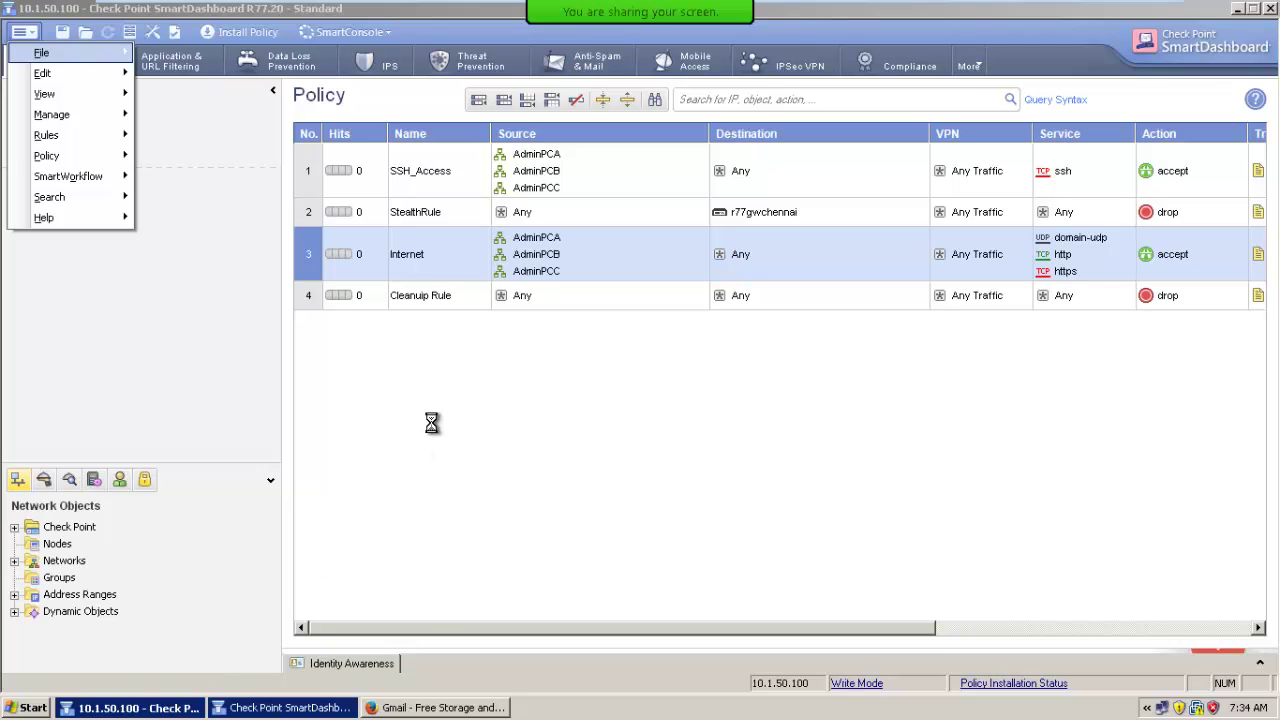
left_click(340, 710)
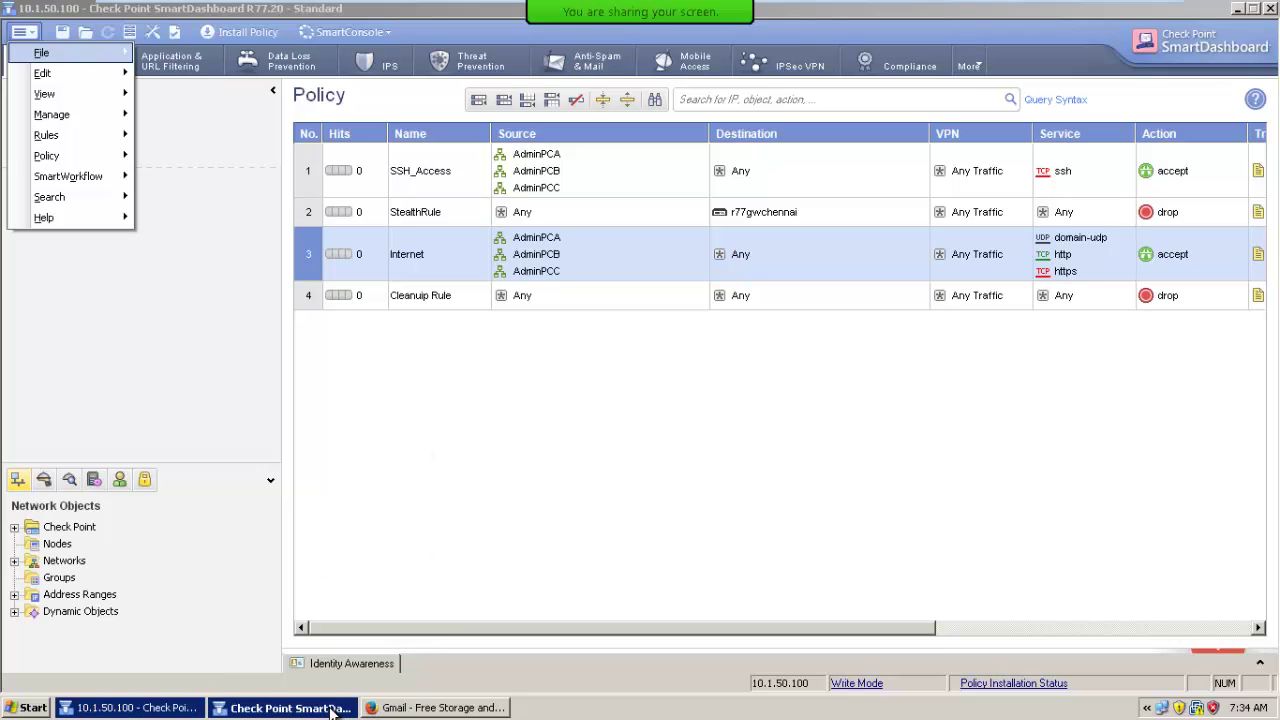
left_click(455, 708)
left_click(455, 708)
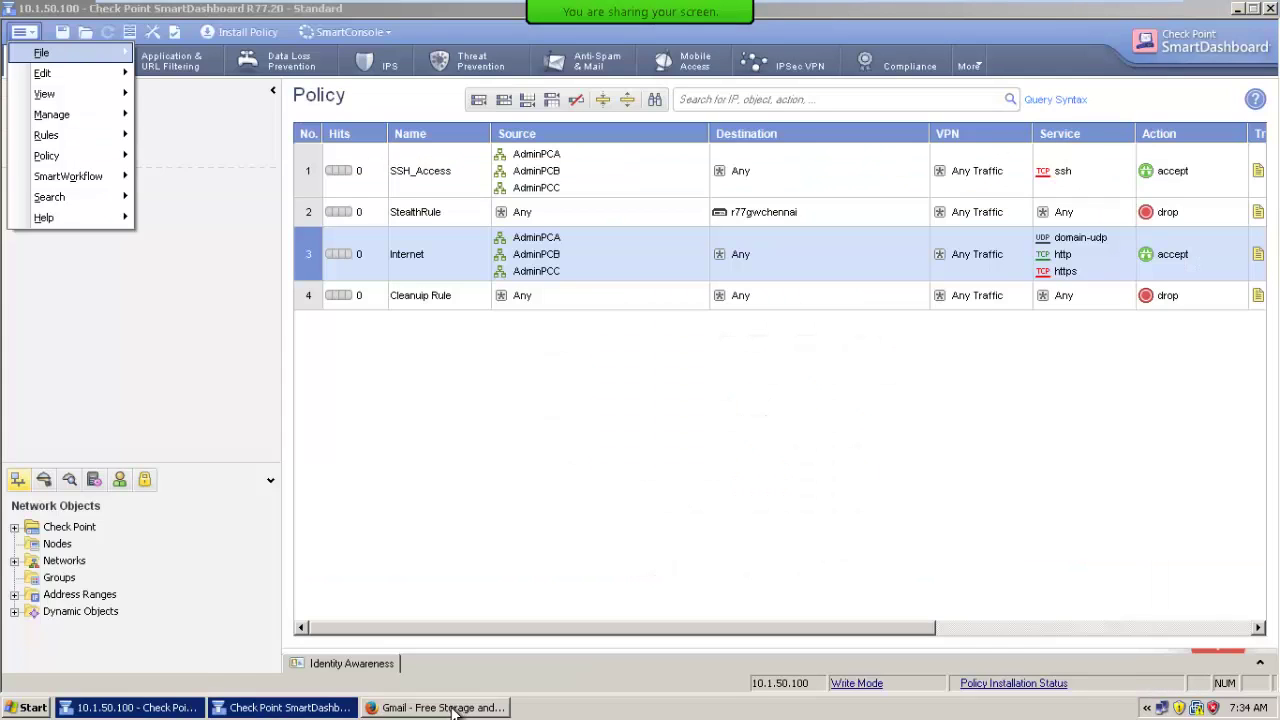
left_click(285, 708)
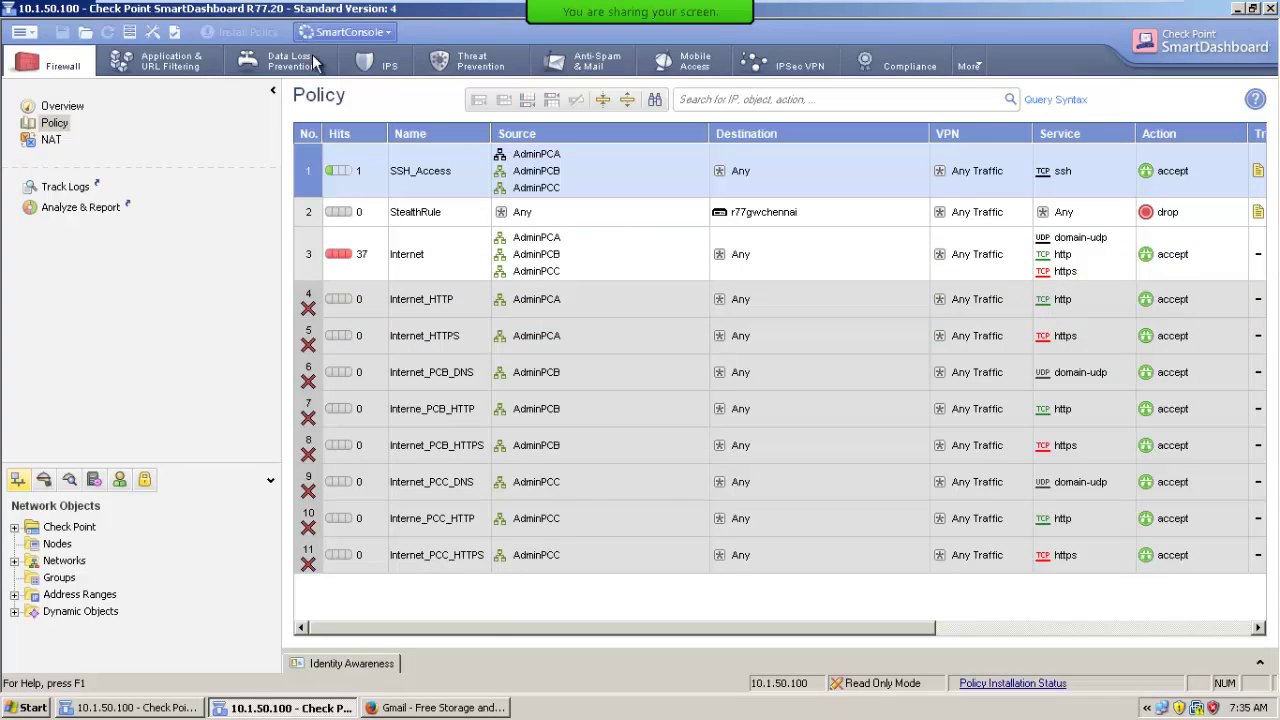
left_click(140, 708)
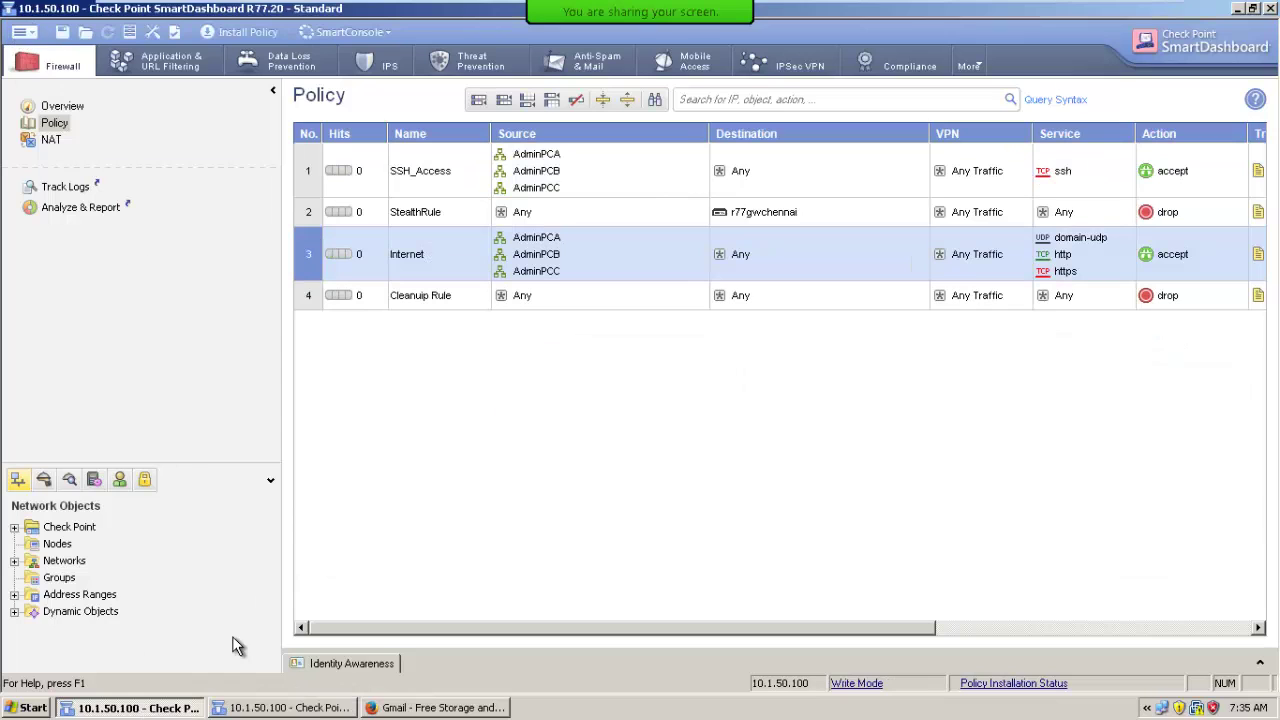
Check version 4 in Database Revision Control without changes, then close the read-only Standard Version 4 window.
left_click(34, 33)
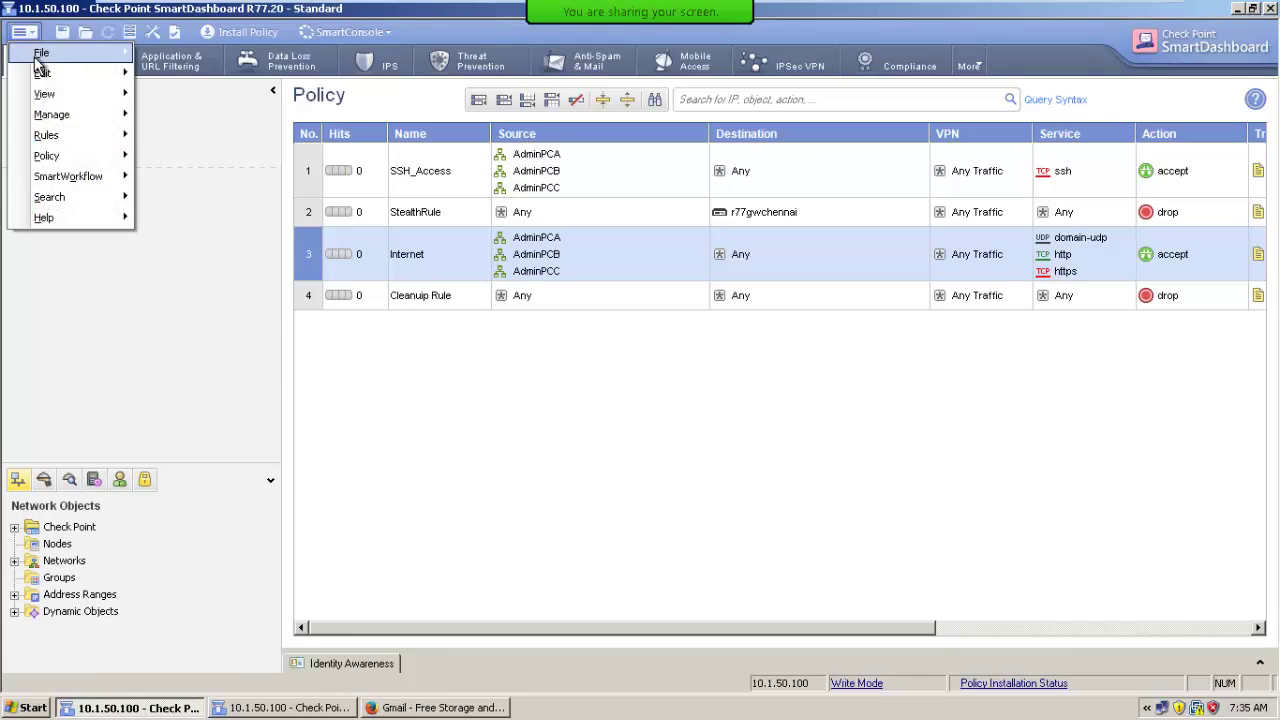
mouse_move(40, 52)
left_click(210, 265)
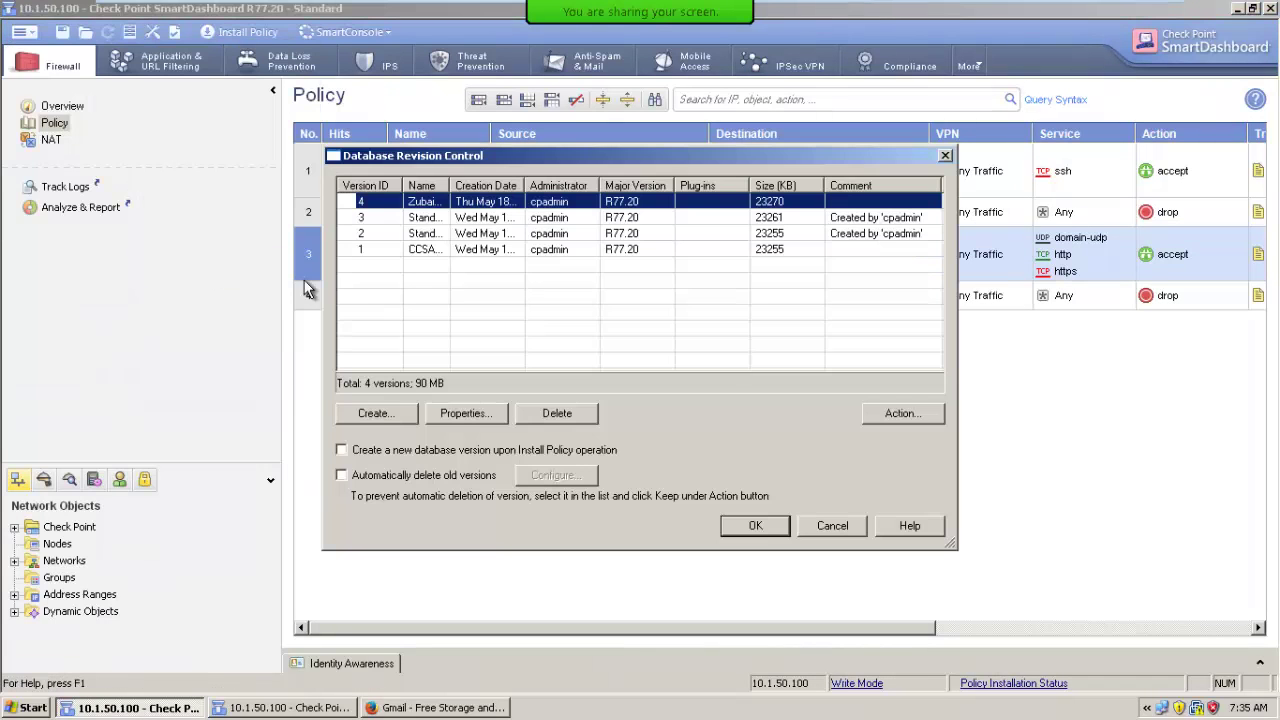
left_click(896, 414)
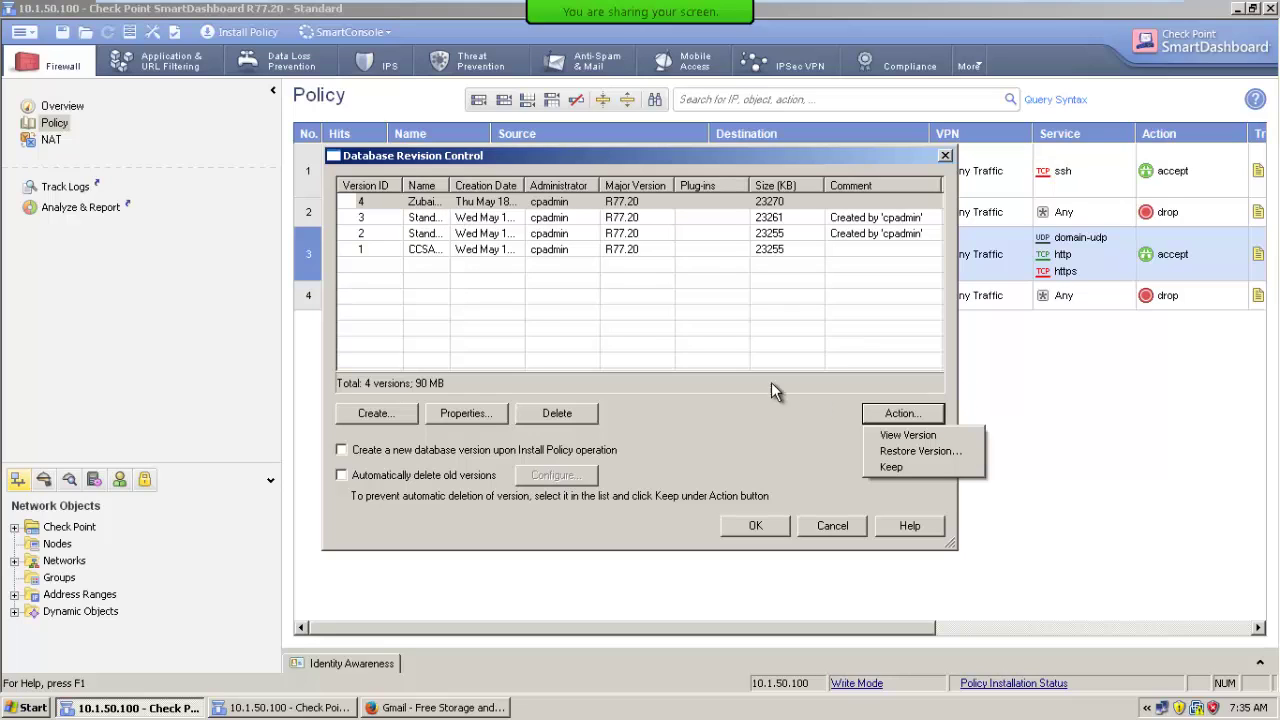
left_click(732, 340)
left_click(732, 204)
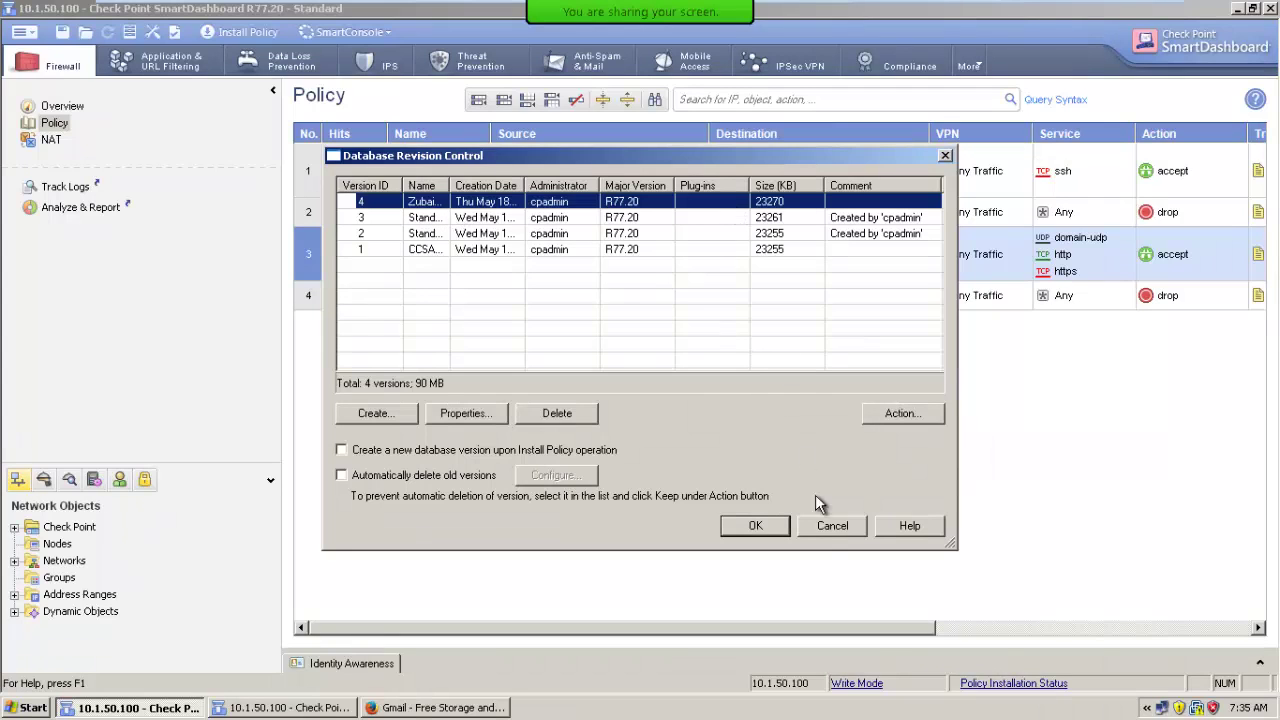
left_click(830, 525)
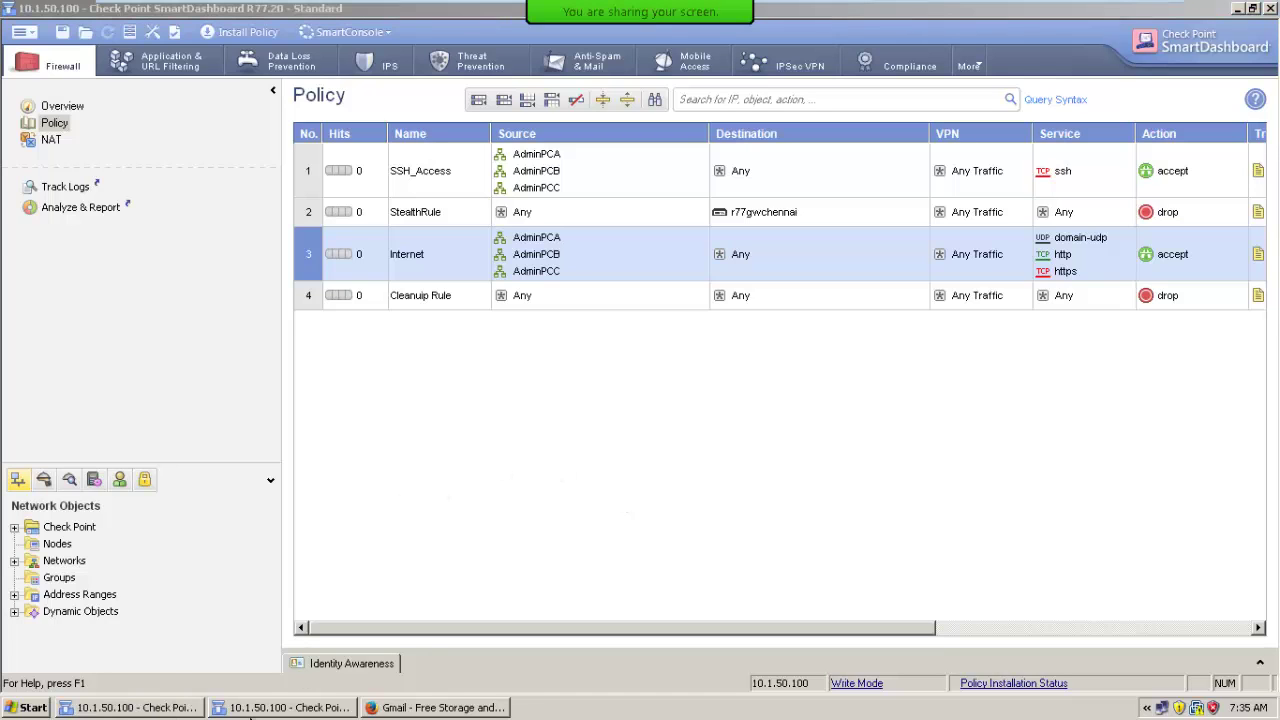
left_click(258, 710)
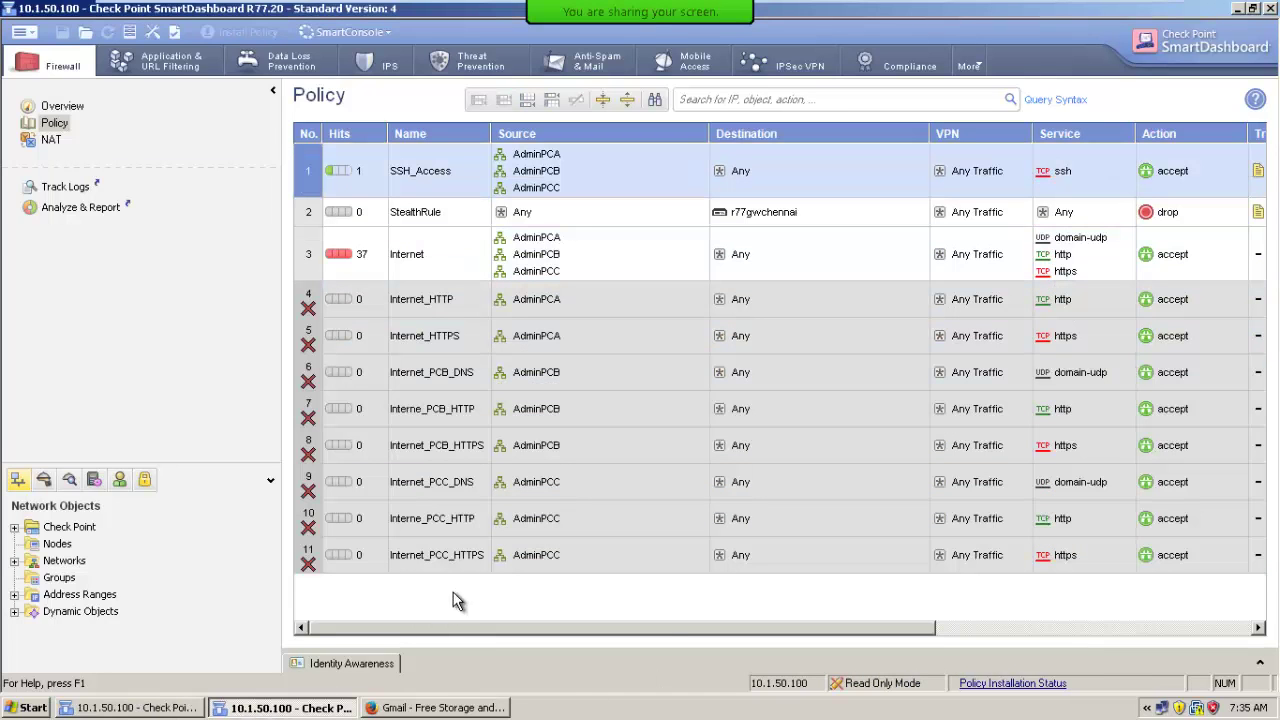
left_click(1271, 8)
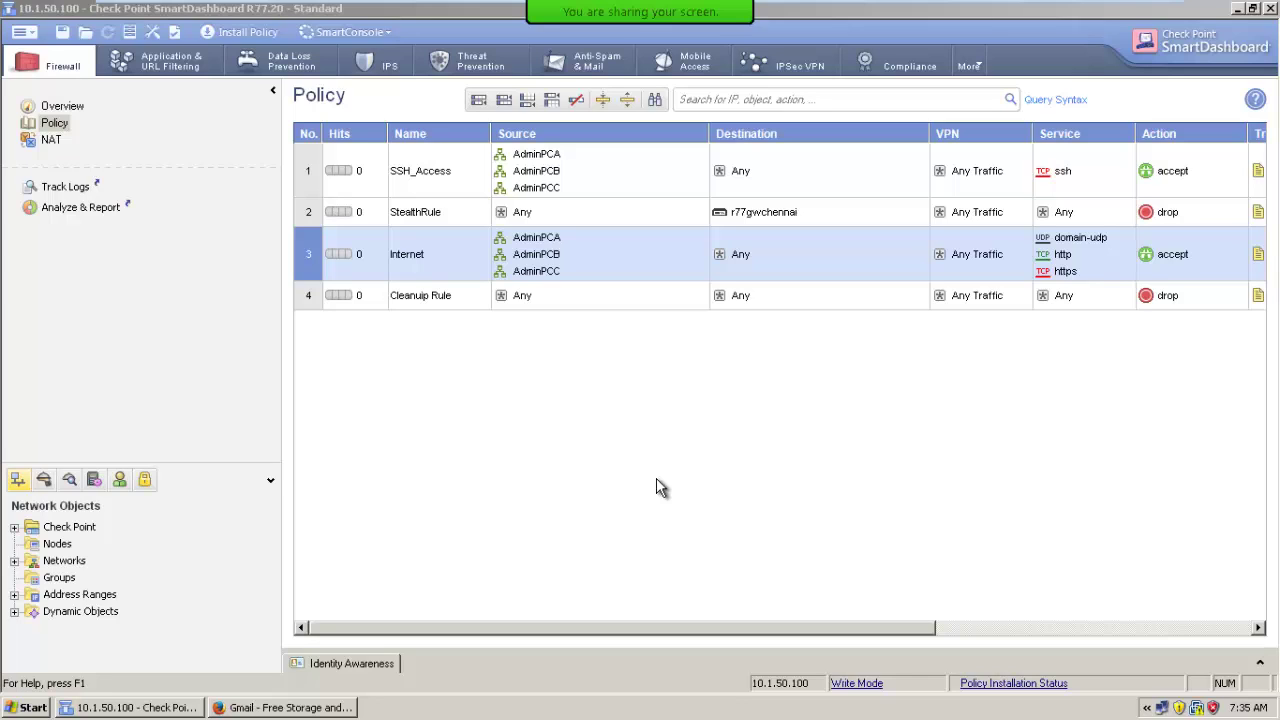
Open the Install Policy options, switch Create database version on and back off, and cancel.
left_click(240, 31)
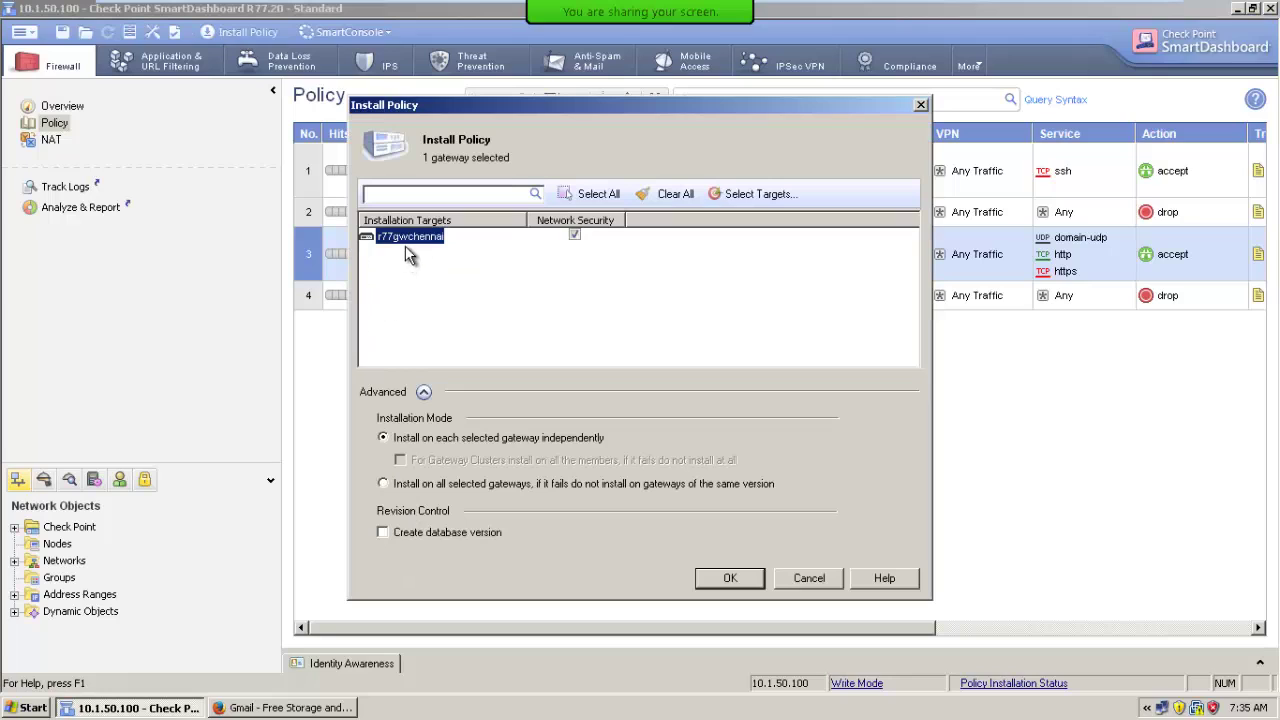
left_click(414, 541)
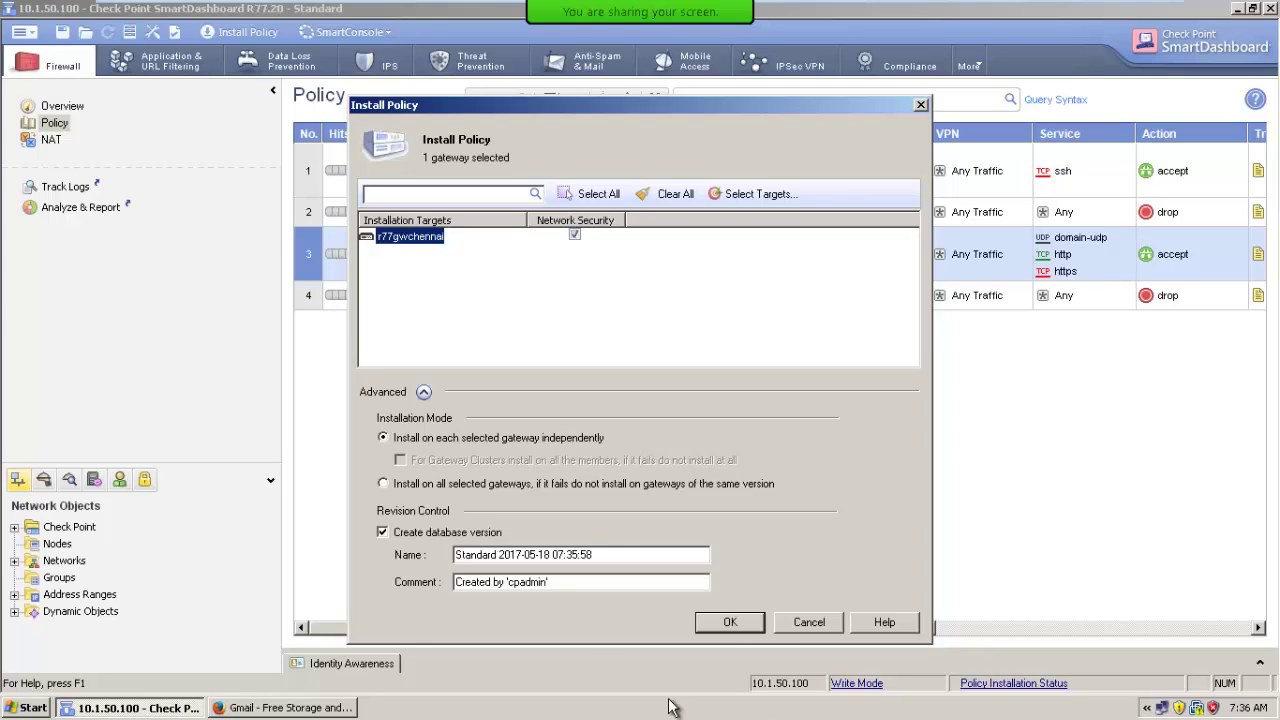
left_click(472, 533)
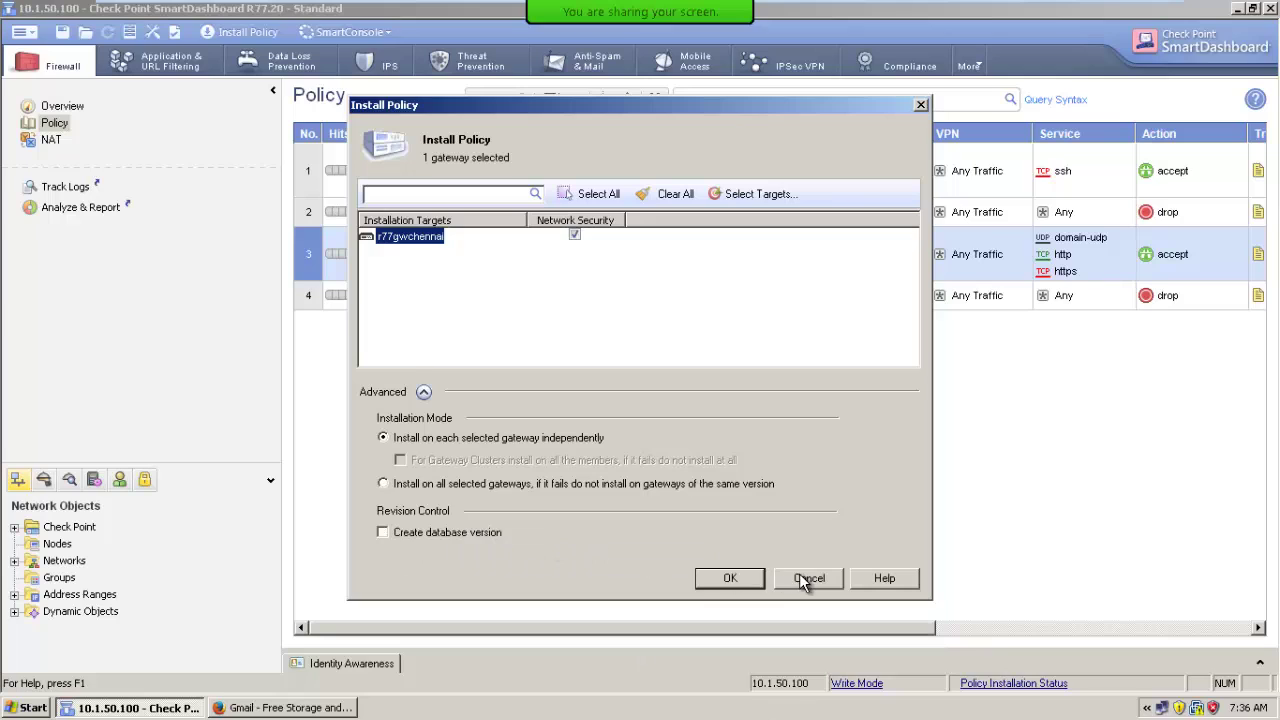
left_click(806, 578)
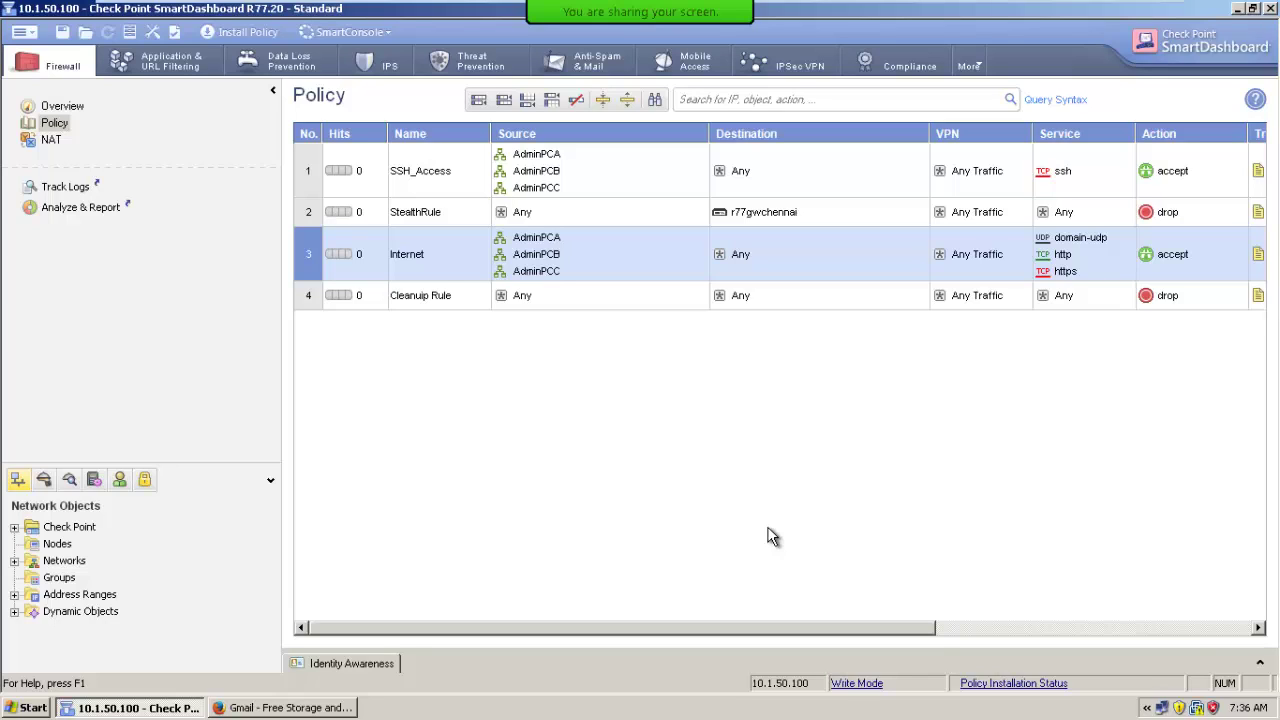
Reopen the Install Policy options and cancel again without installing anything.
left_click(240, 32)
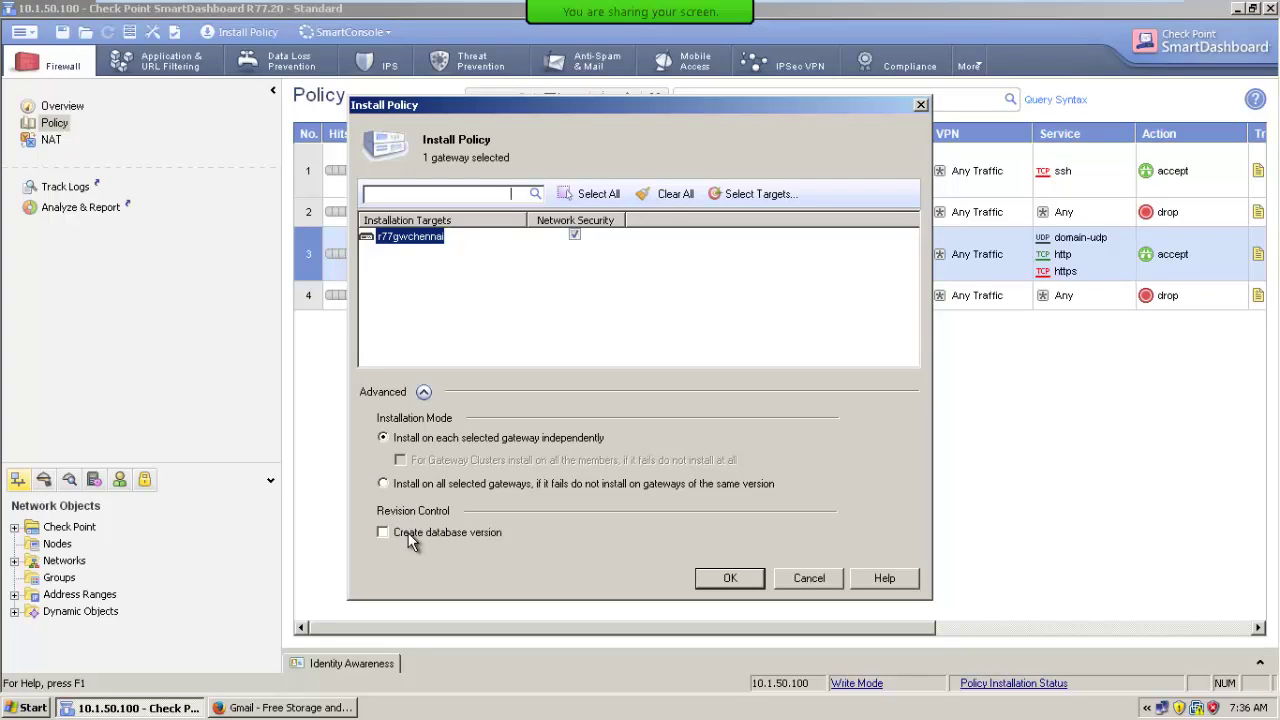
left_click(809, 578)
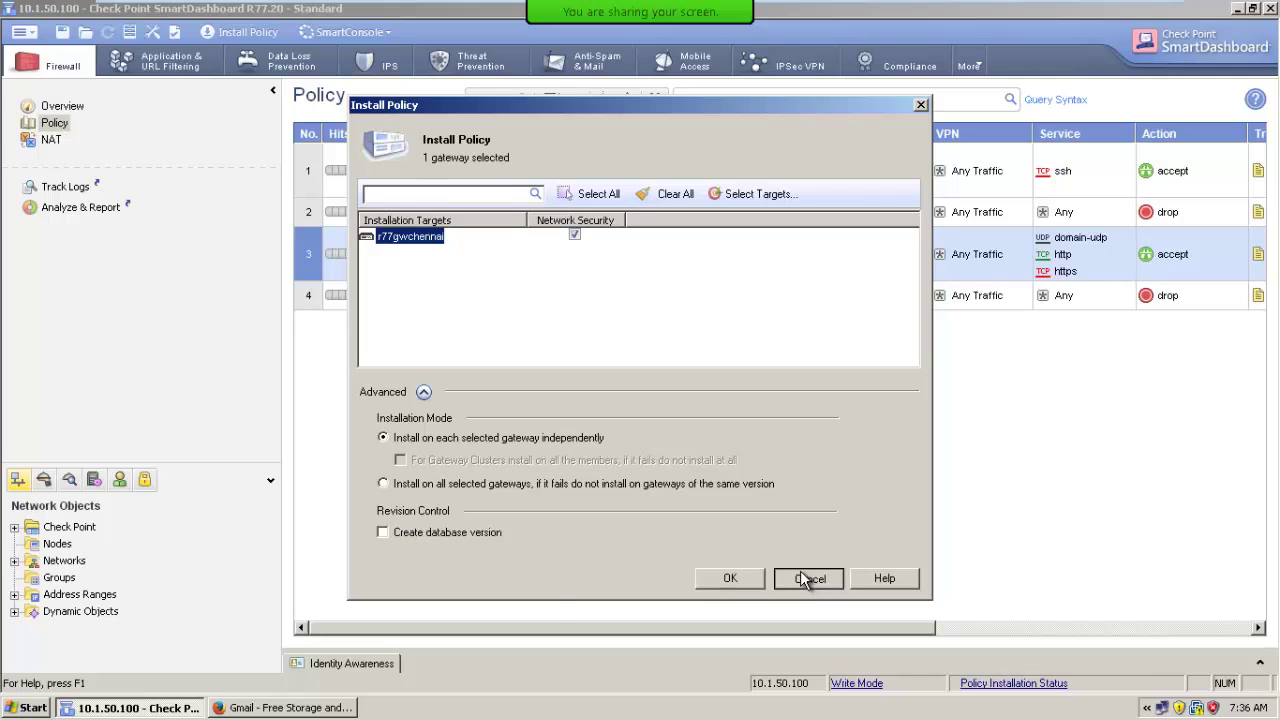
left_click(24, 32)
Enable 'Create a new database version upon Install Policy operation', then confirm it in Install Policy and cancel.
mouse_move(40, 52)
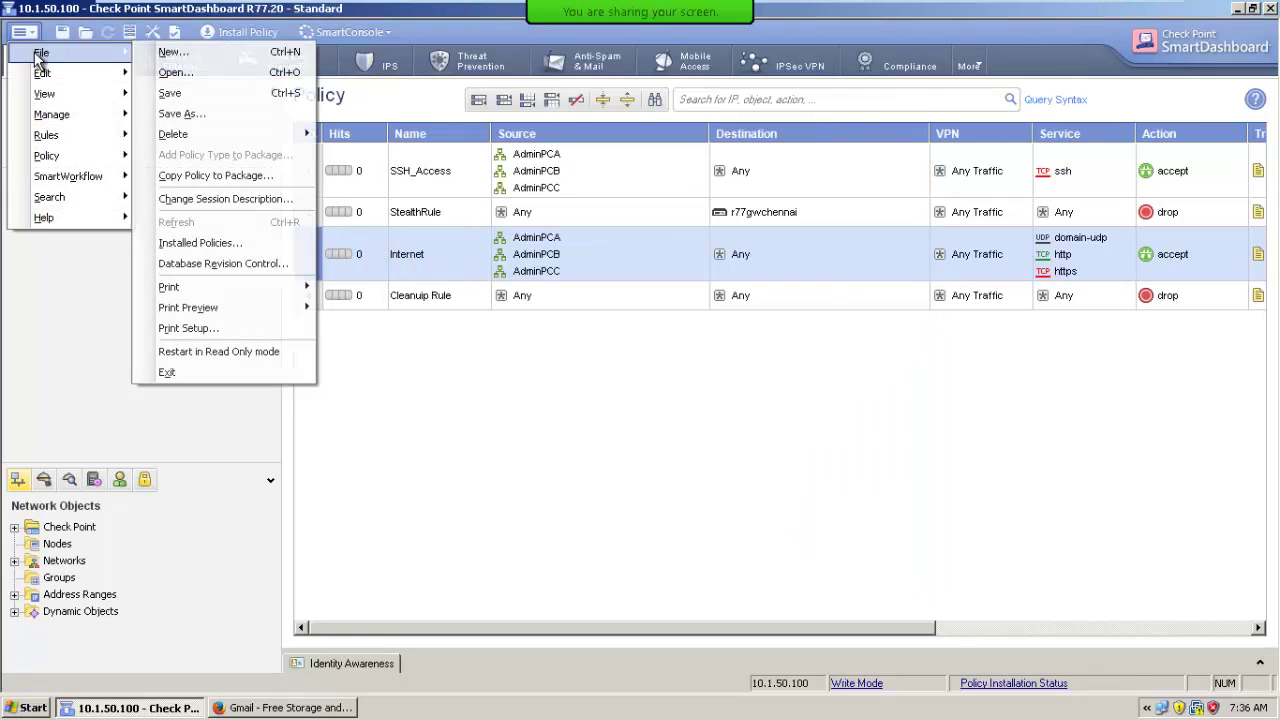
left_click(241, 265)
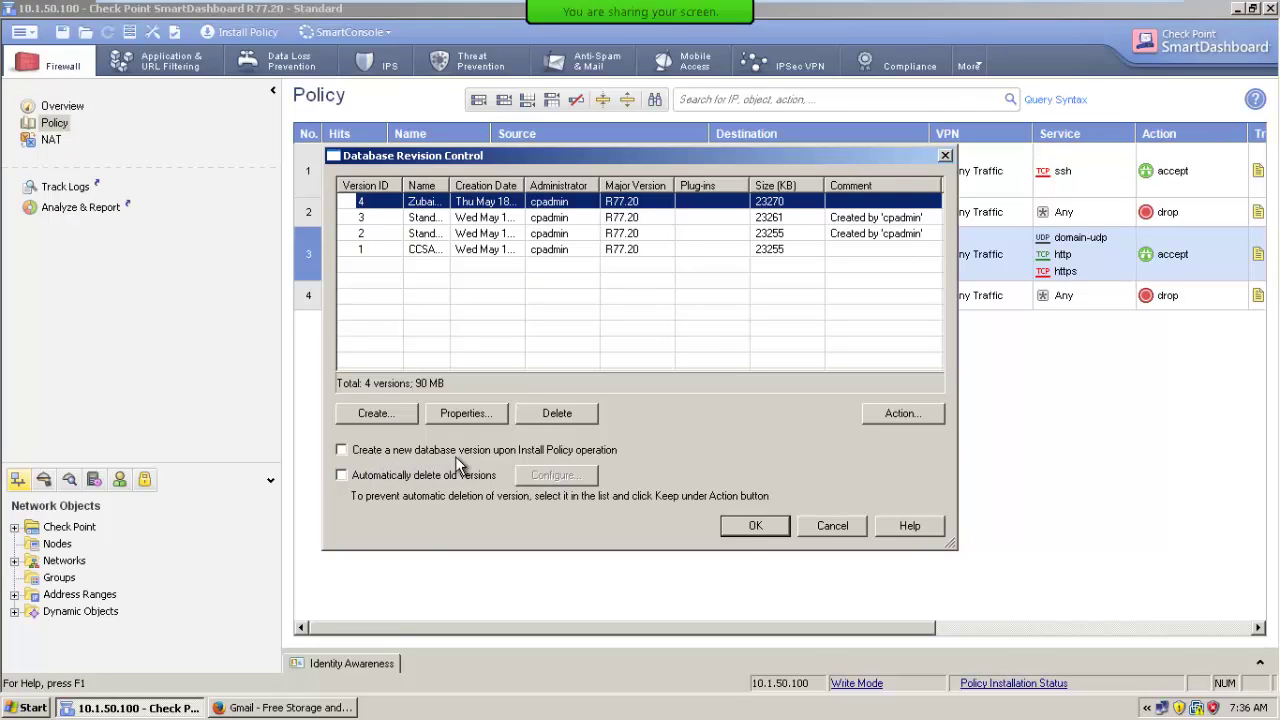
left_click(539, 450)
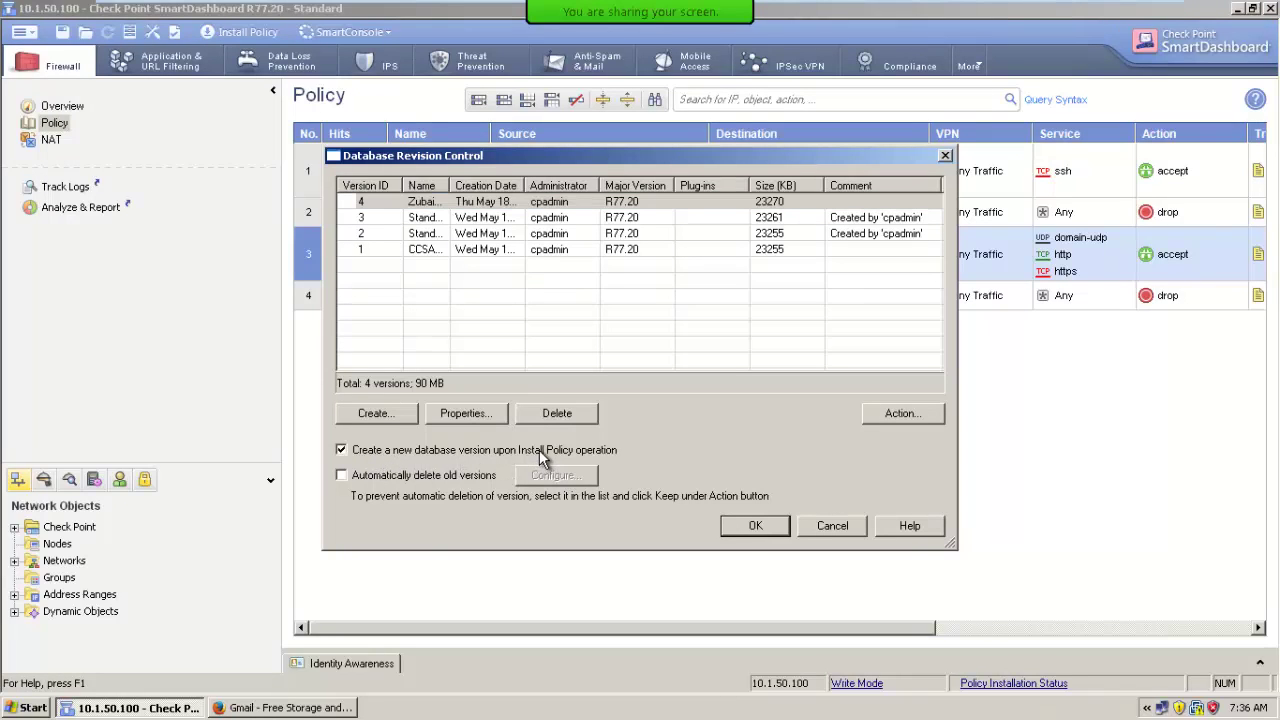
left_click(727, 525)
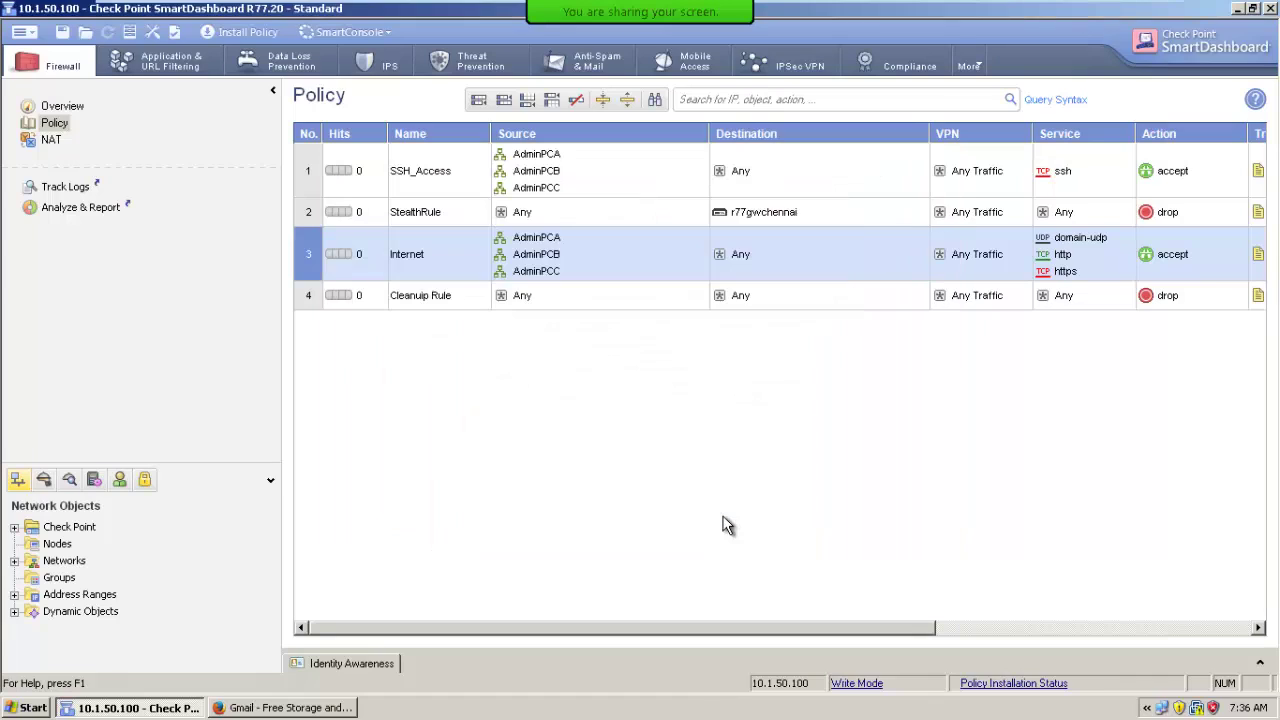
left_click(235, 32)
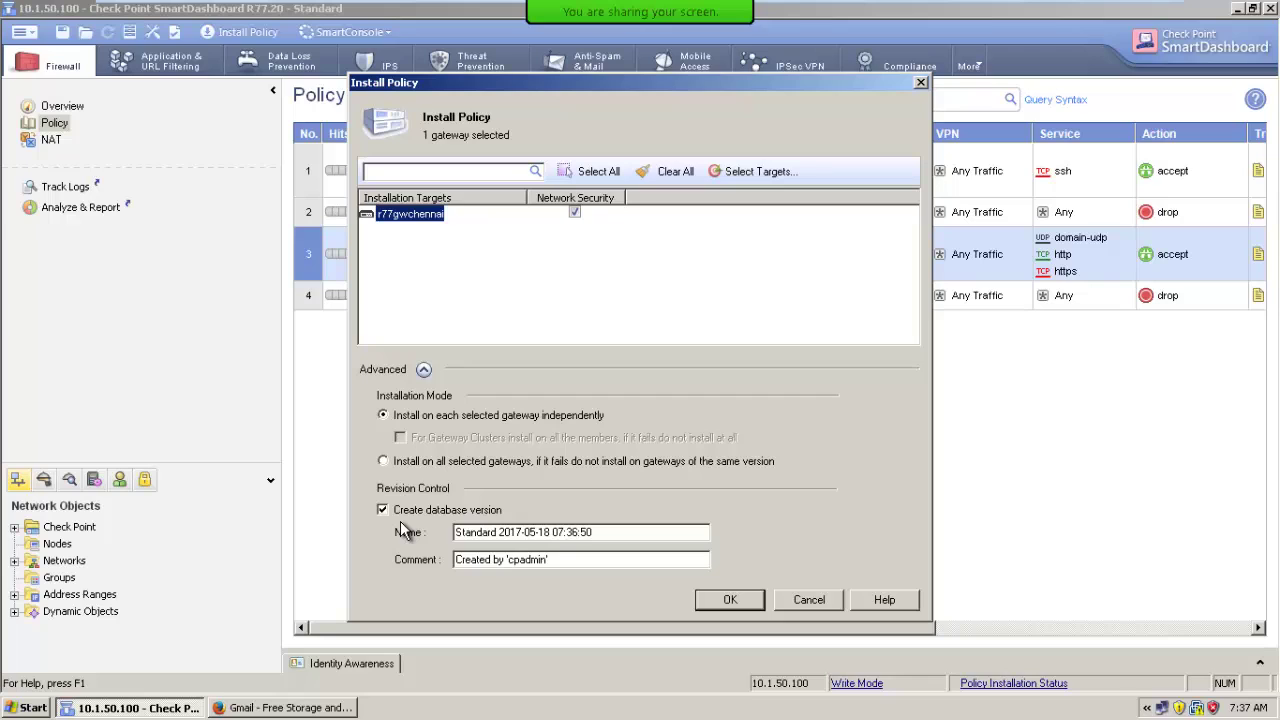
left_click(815, 602)
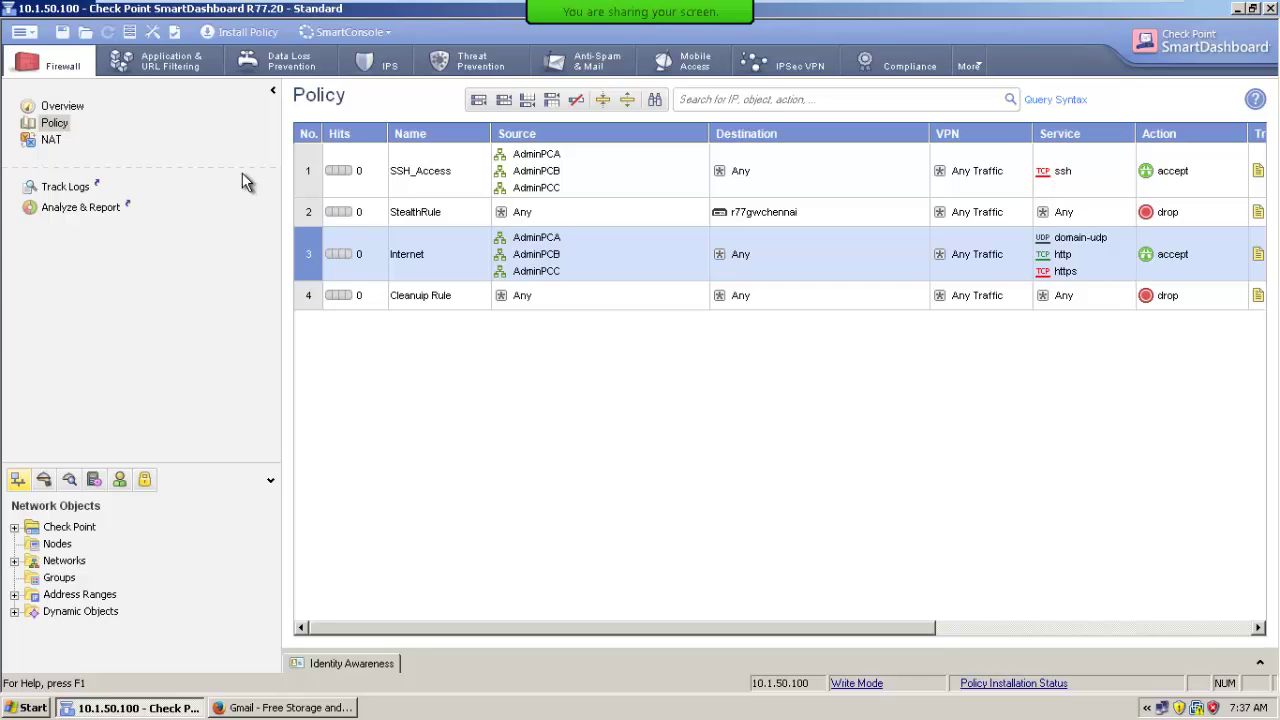
Enable 'Automatically delete old versions' in Database Revision Control.
left_click(20, 32)
mouse_move(80, 53)
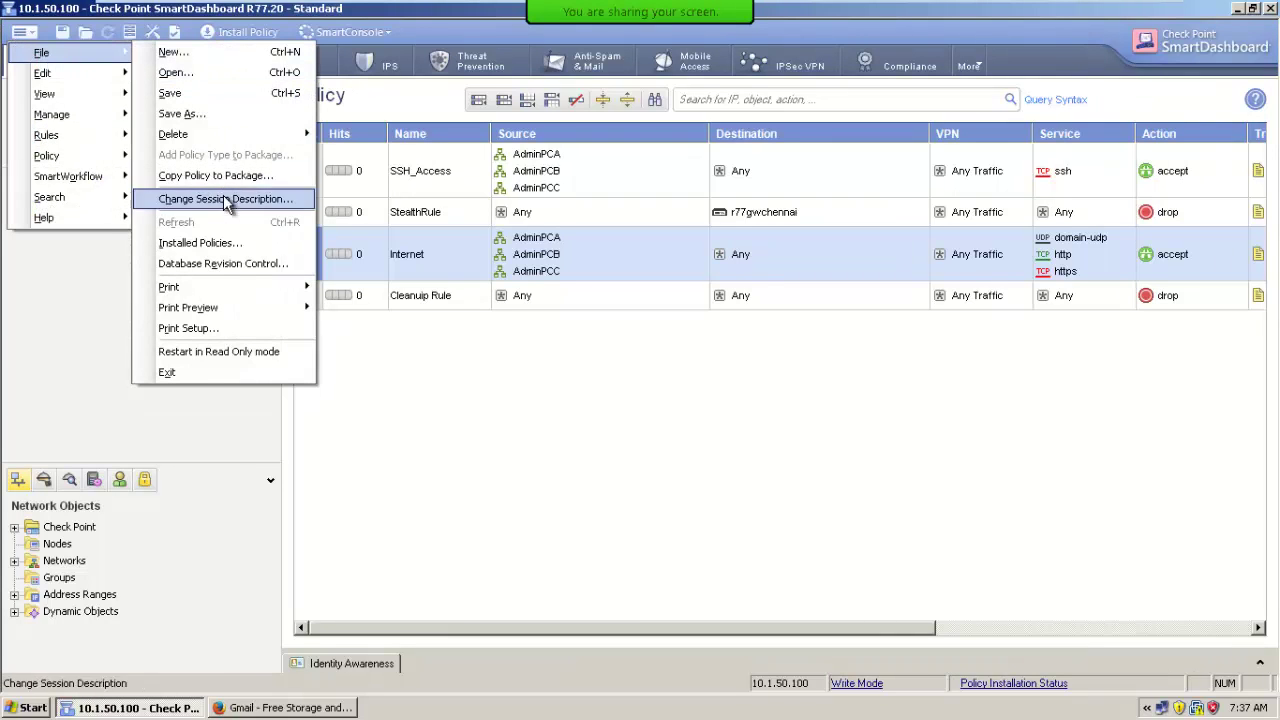
left_click(224, 264)
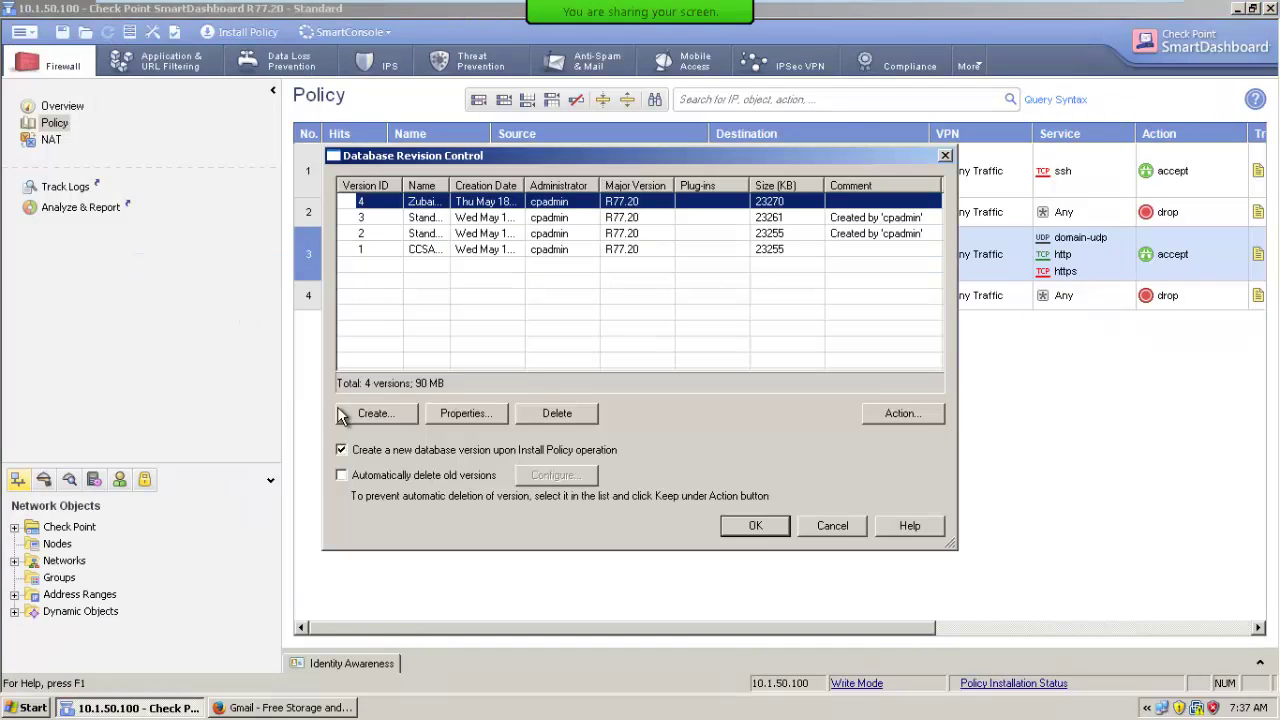
left_click(404, 477)
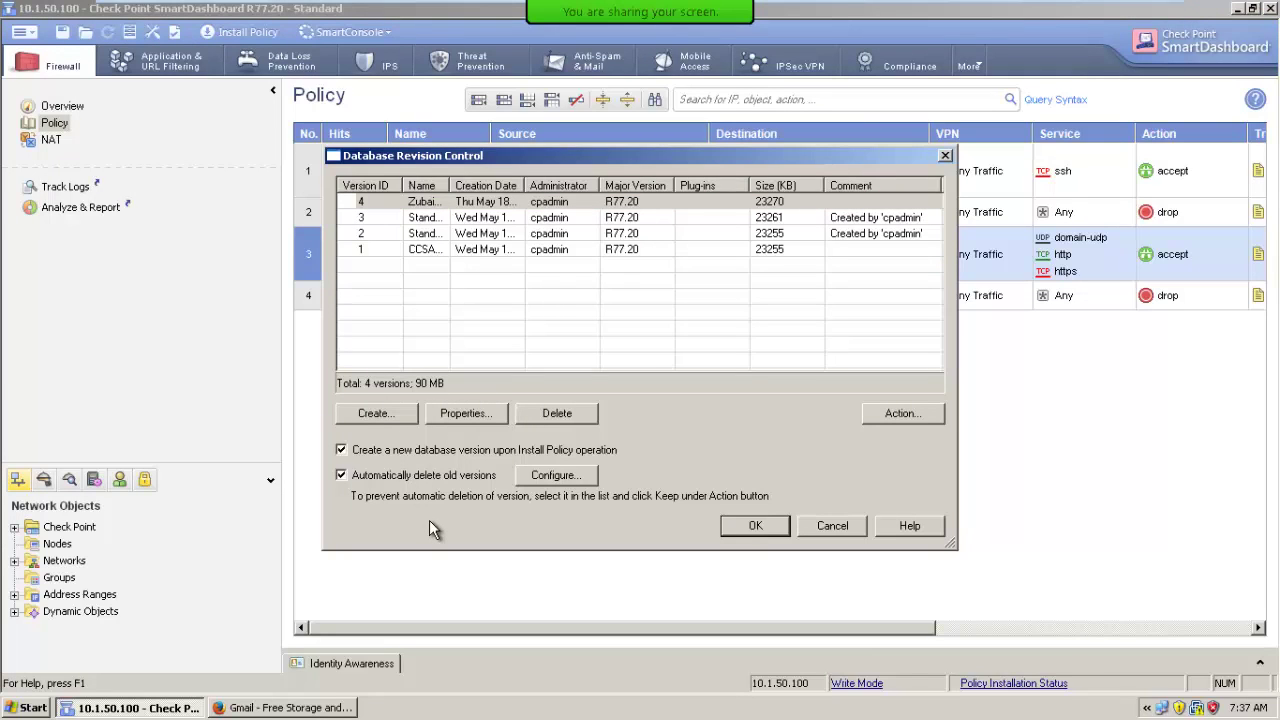
In the deletion settings, try the days, storage-size and disk-space options, then keep 'older than 50 versions'.
left_click(556, 476)
double_click(696, 284)
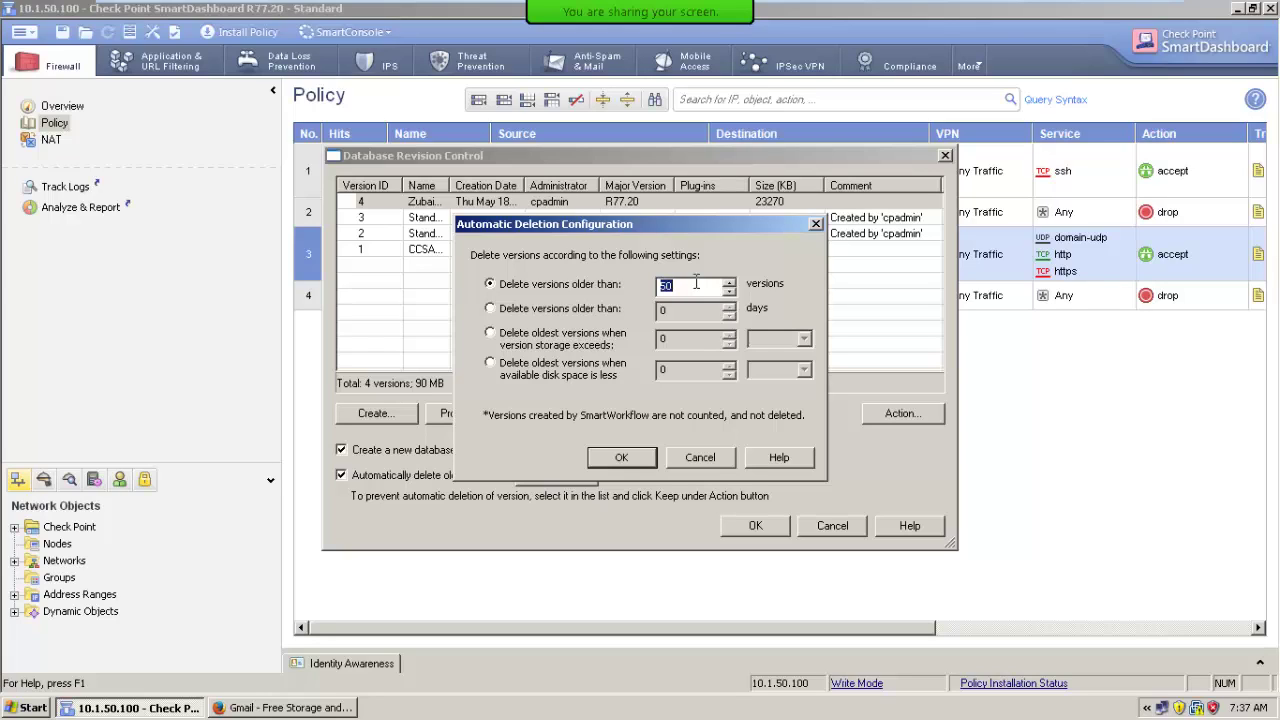
left_click(553, 309)
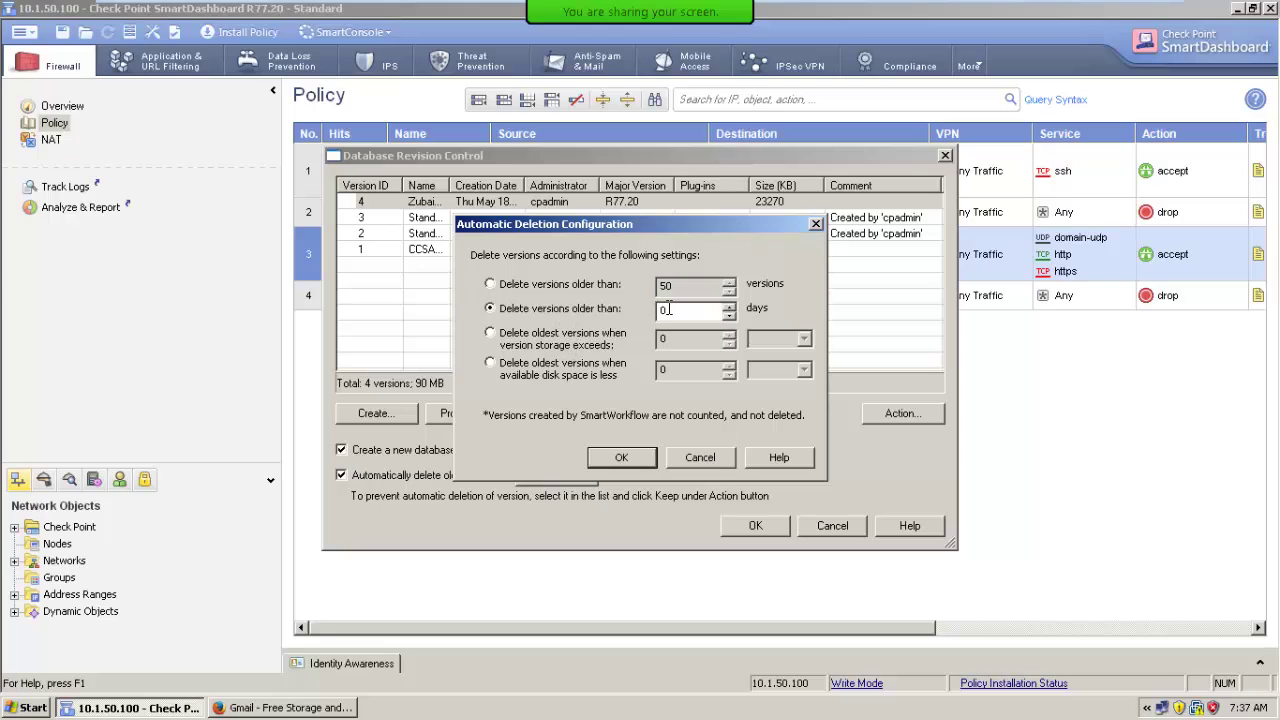
left_click(592, 346)
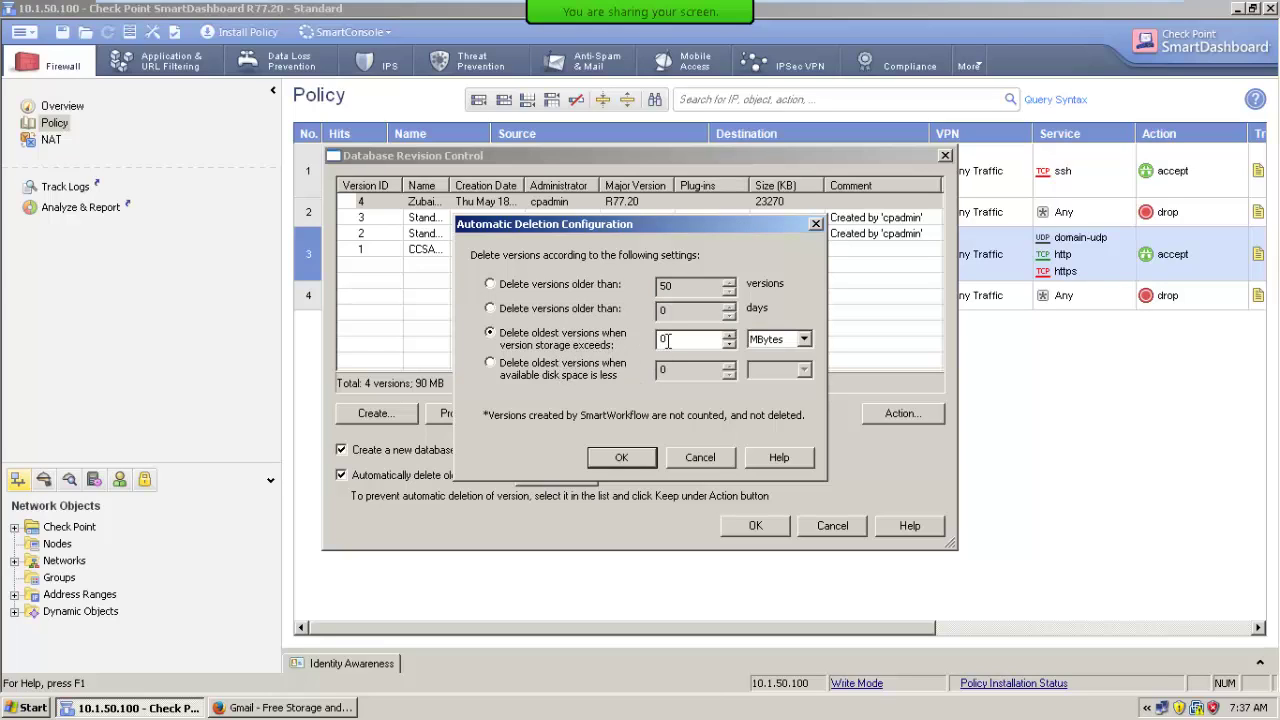
left_click(659, 345)
left_click(560, 366)
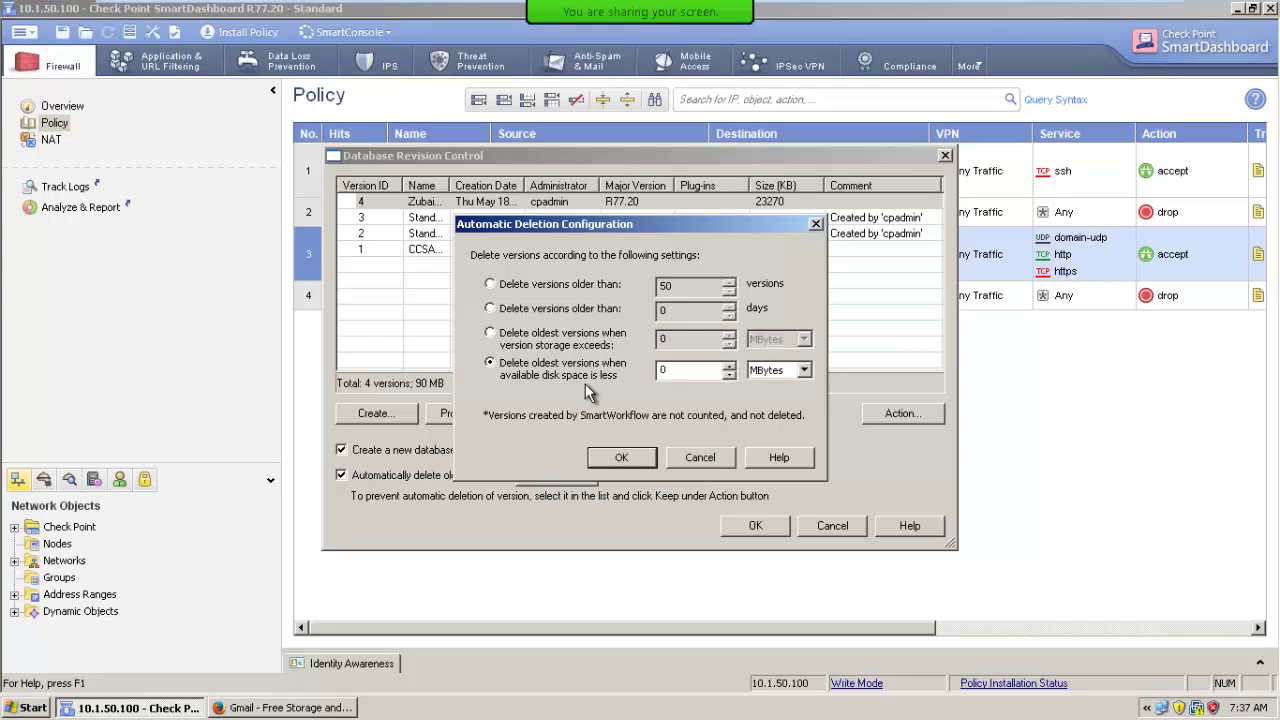
double_click(670, 372)
left_click(531, 288)
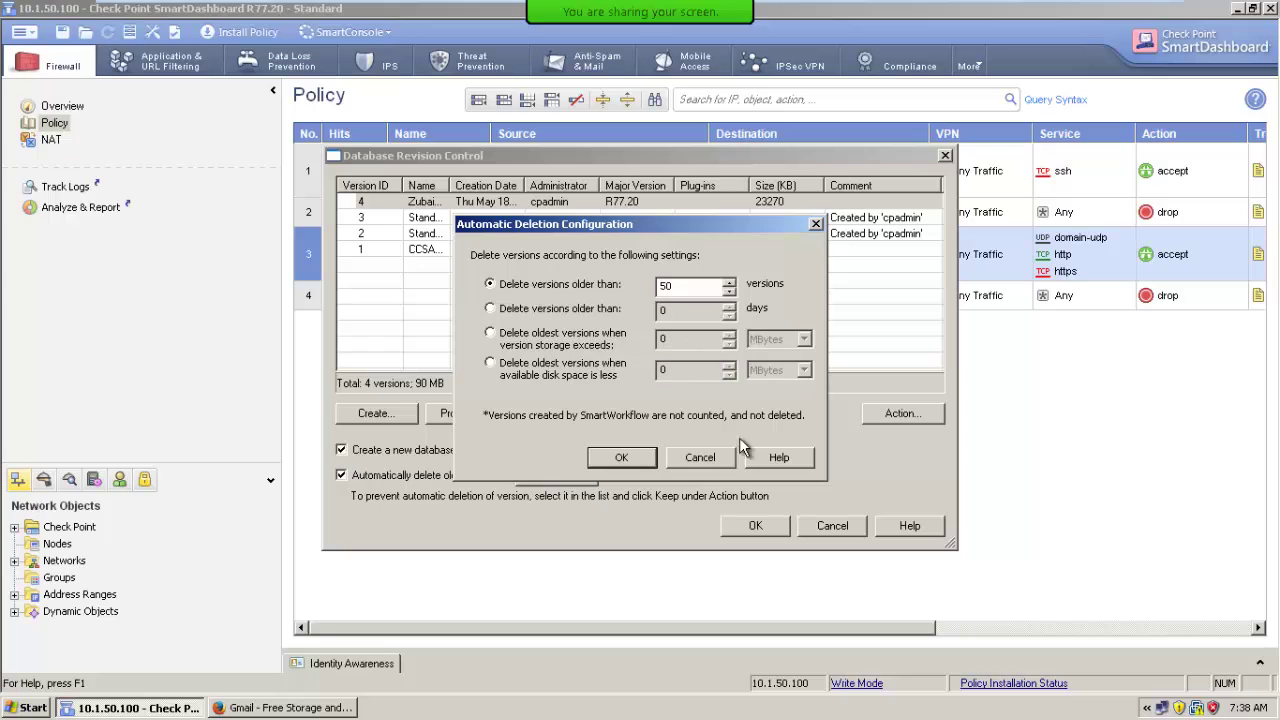
left_click(727, 460)
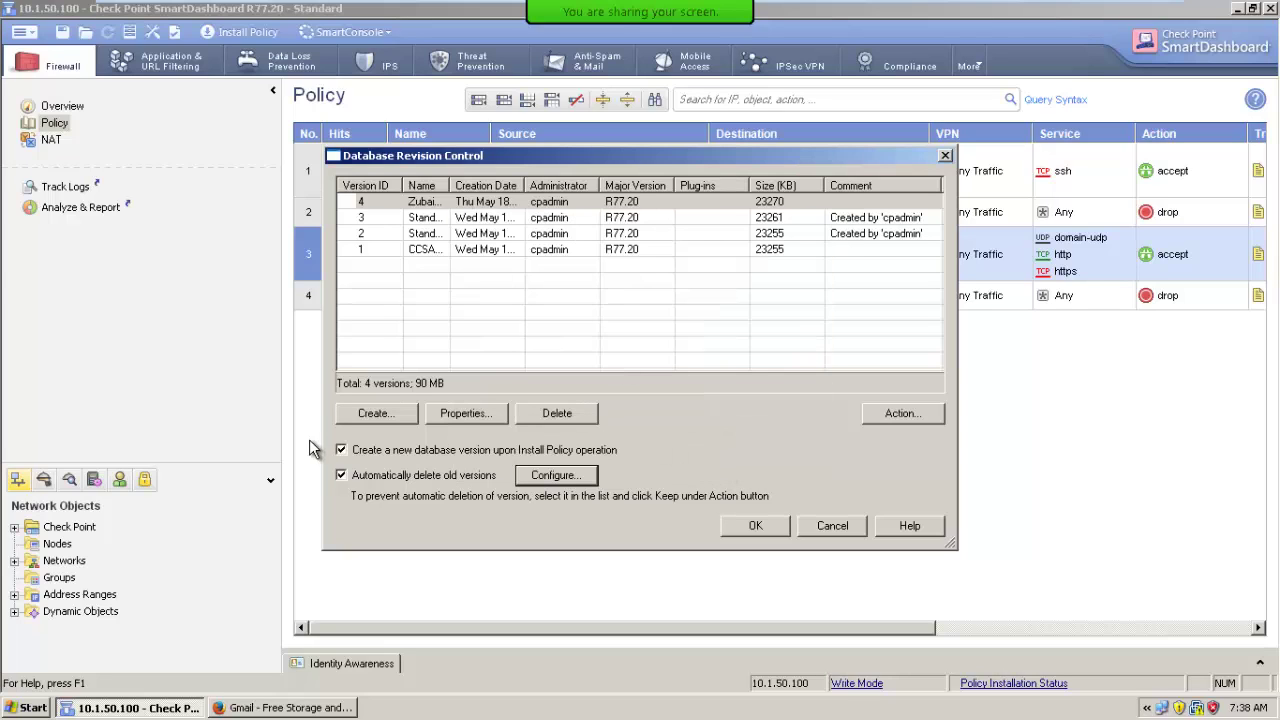
Review version 1's properties, then delete database version 1.
left_click(362, 218)
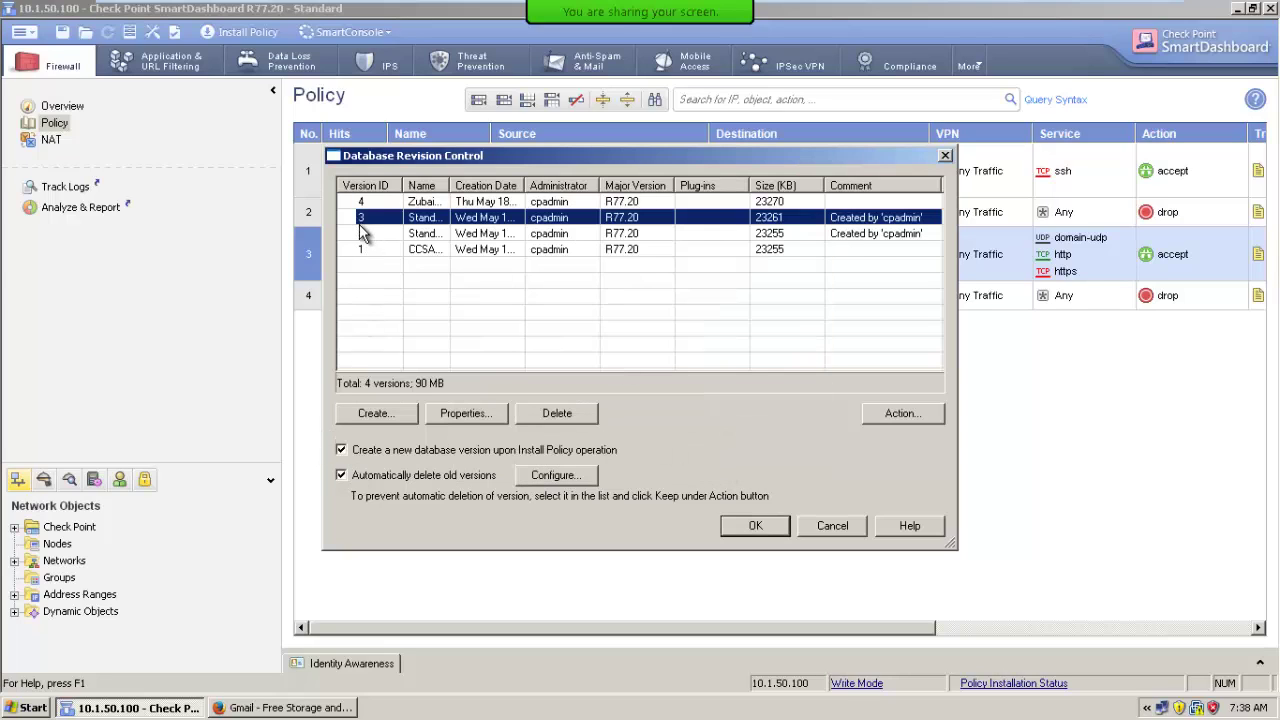
left_click(360, 252)
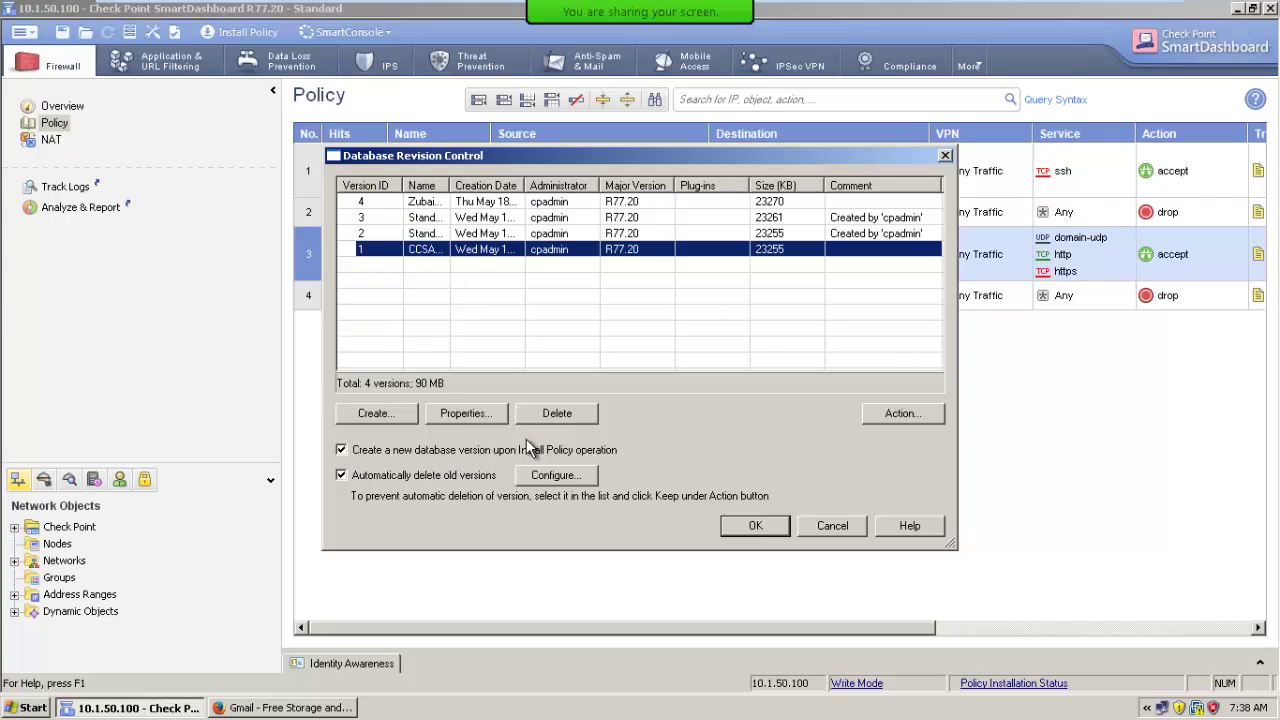
left_click(462, 414)
left_click(660, 483)
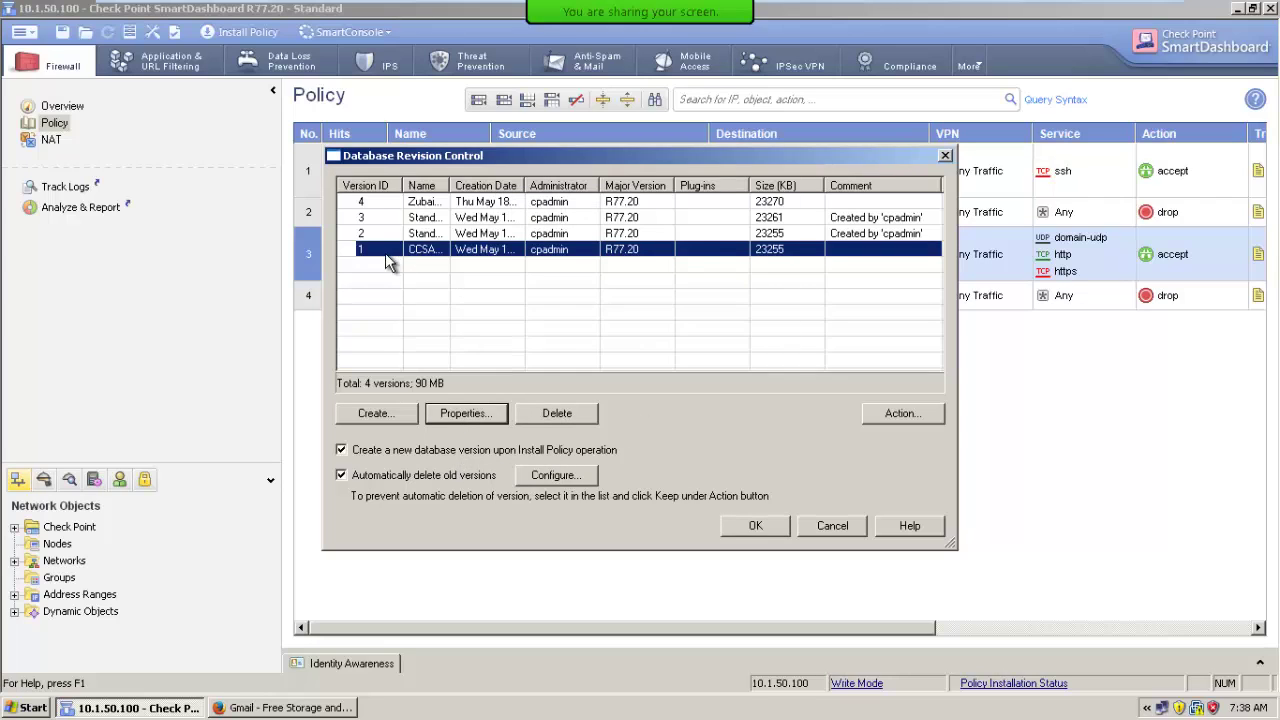
left_click(570, 416)
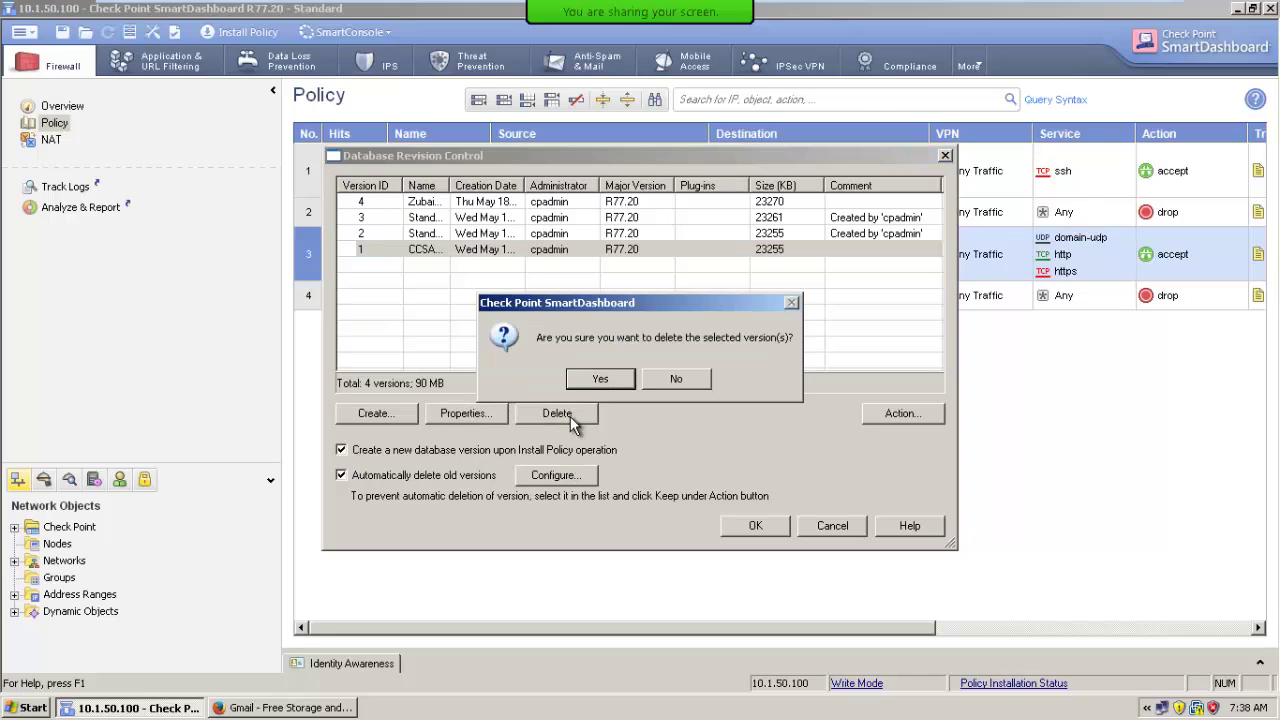
left_click(594, 380)
Delete database versions 2 and 3, then apply the changes with OK.
left_click(382, 232)
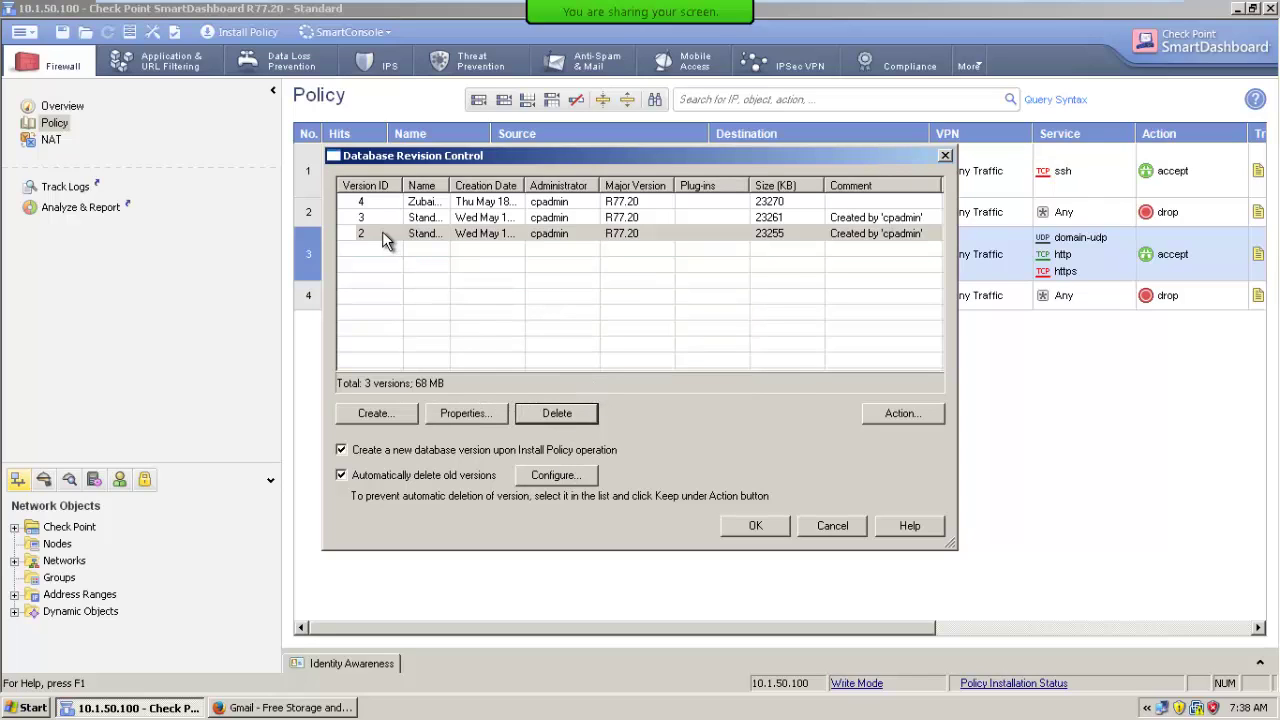
left_click(519, 415)
left_click(598, 378)
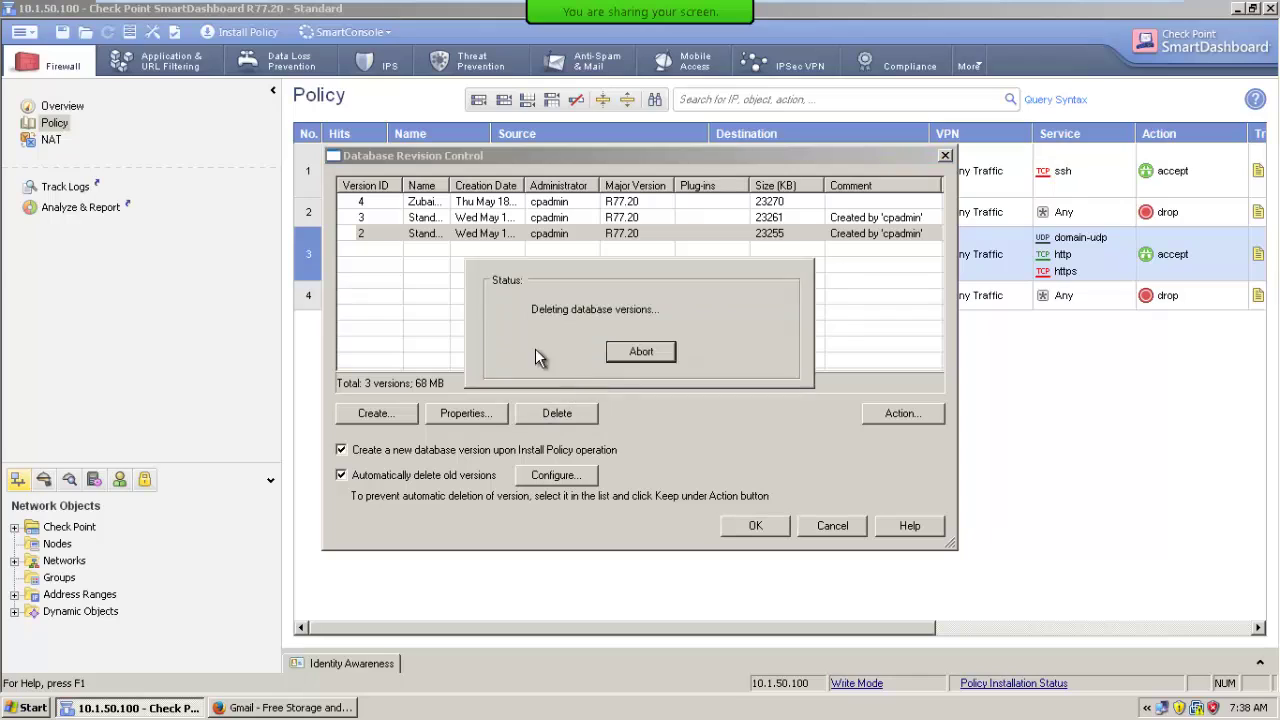
left_click(381, 219)
left_click(555, 415)
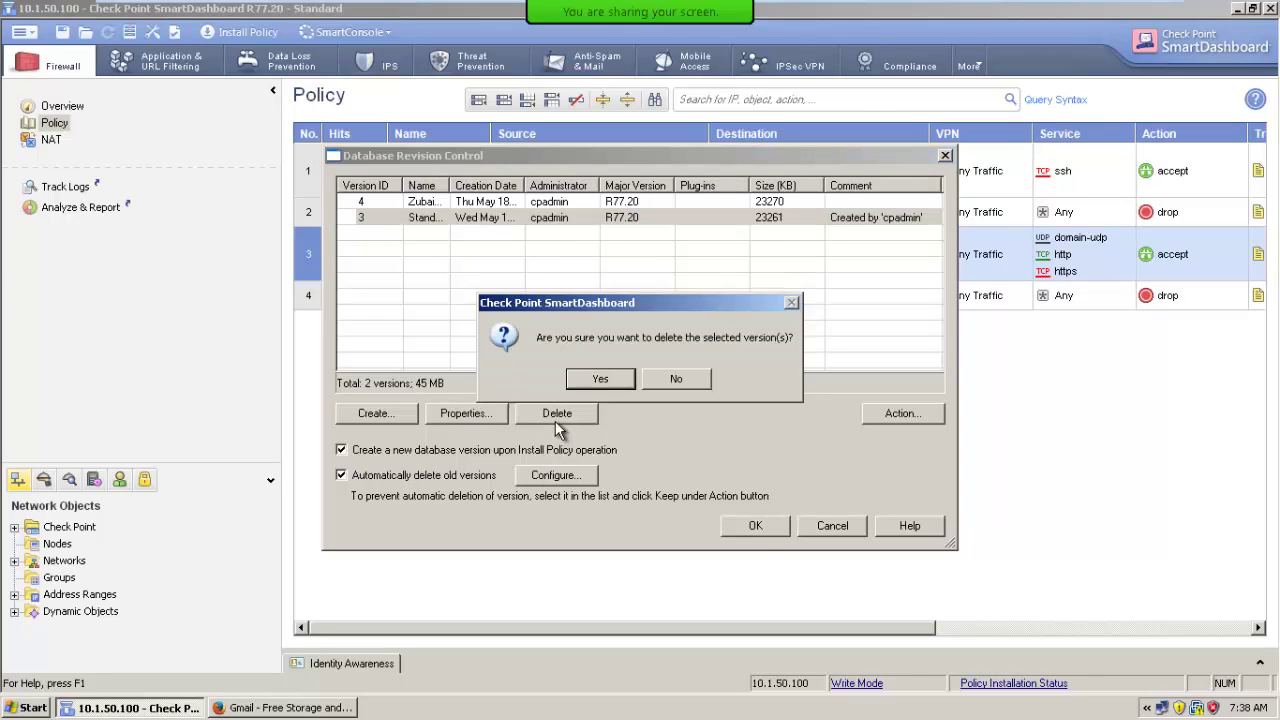
left_click(605, 381)
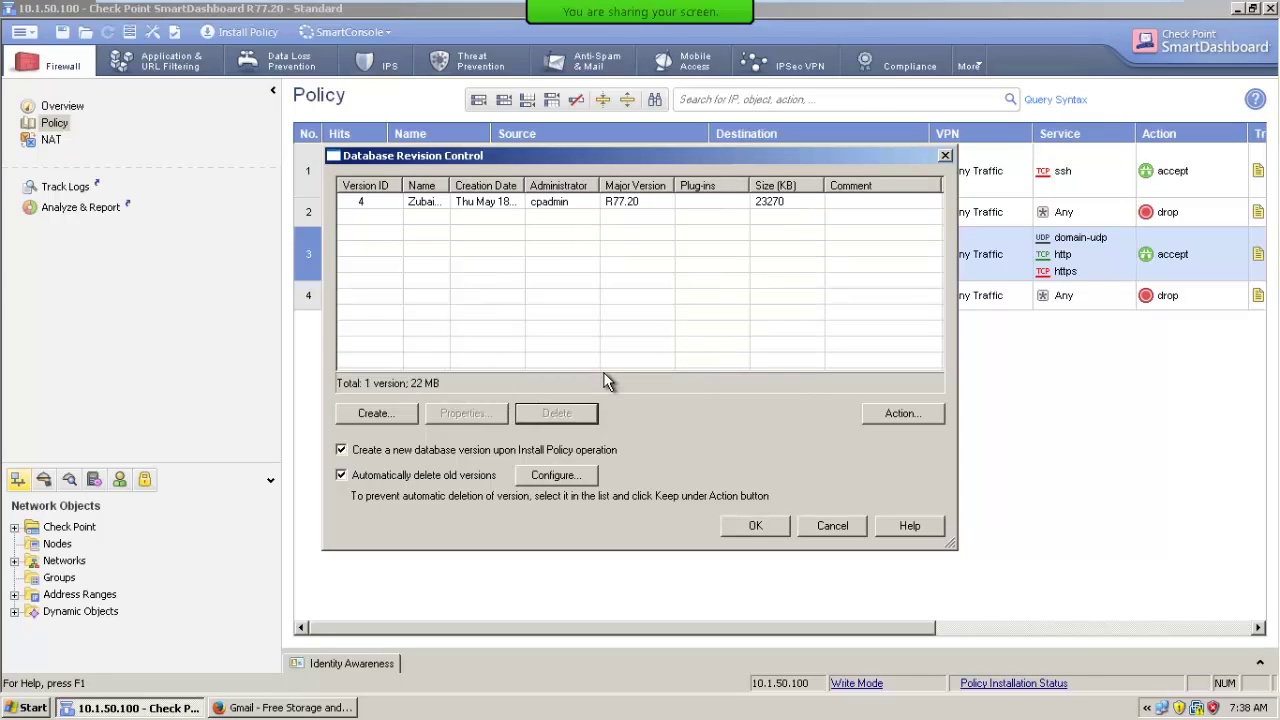
left_click(756, 528)
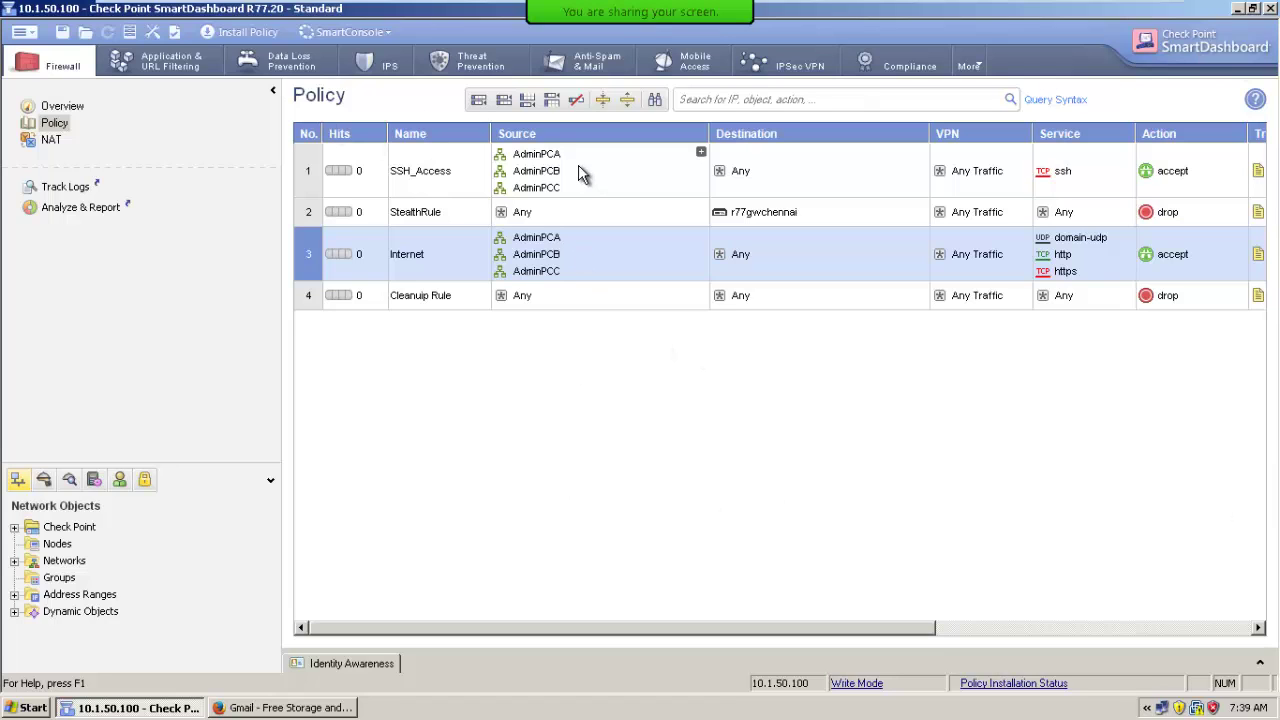
Change the Cleanup Rule's Install On from Policy Targets to r77gwchennai only, removing Gateways.
left_click_drag(736, 630, 1023, 640)
right_click(927, 298)
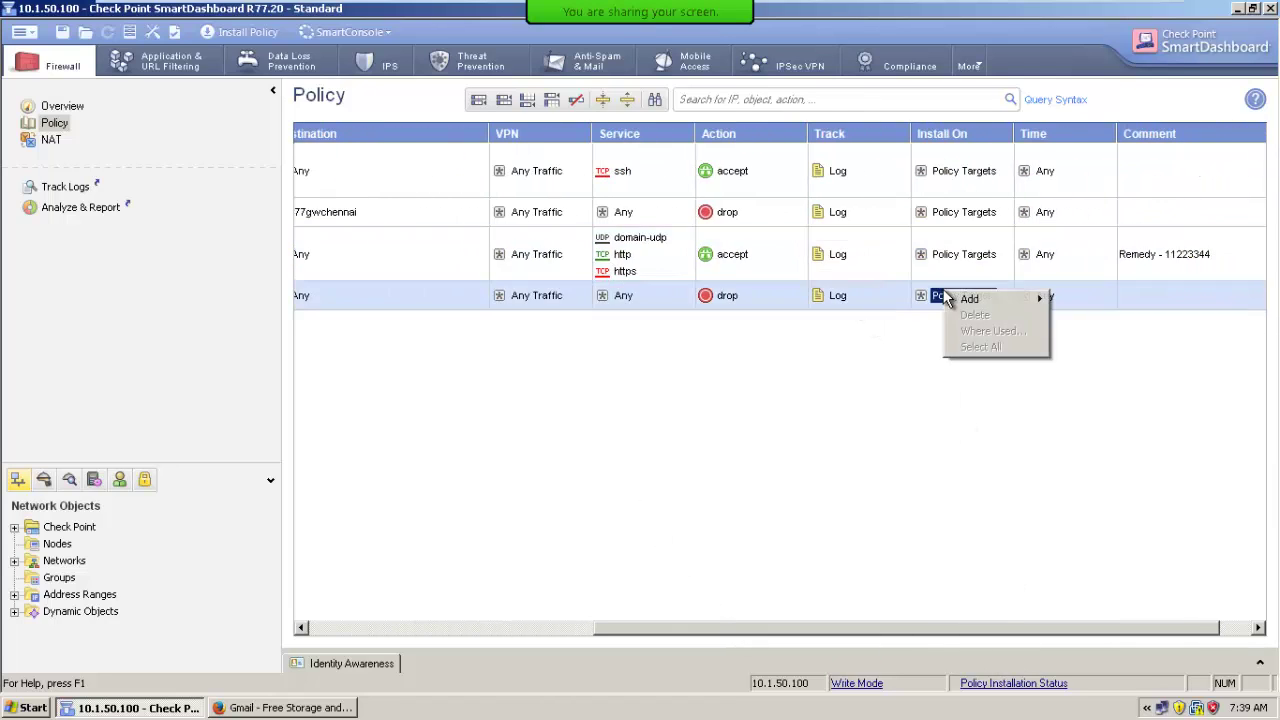
mouse_move(968, 301)
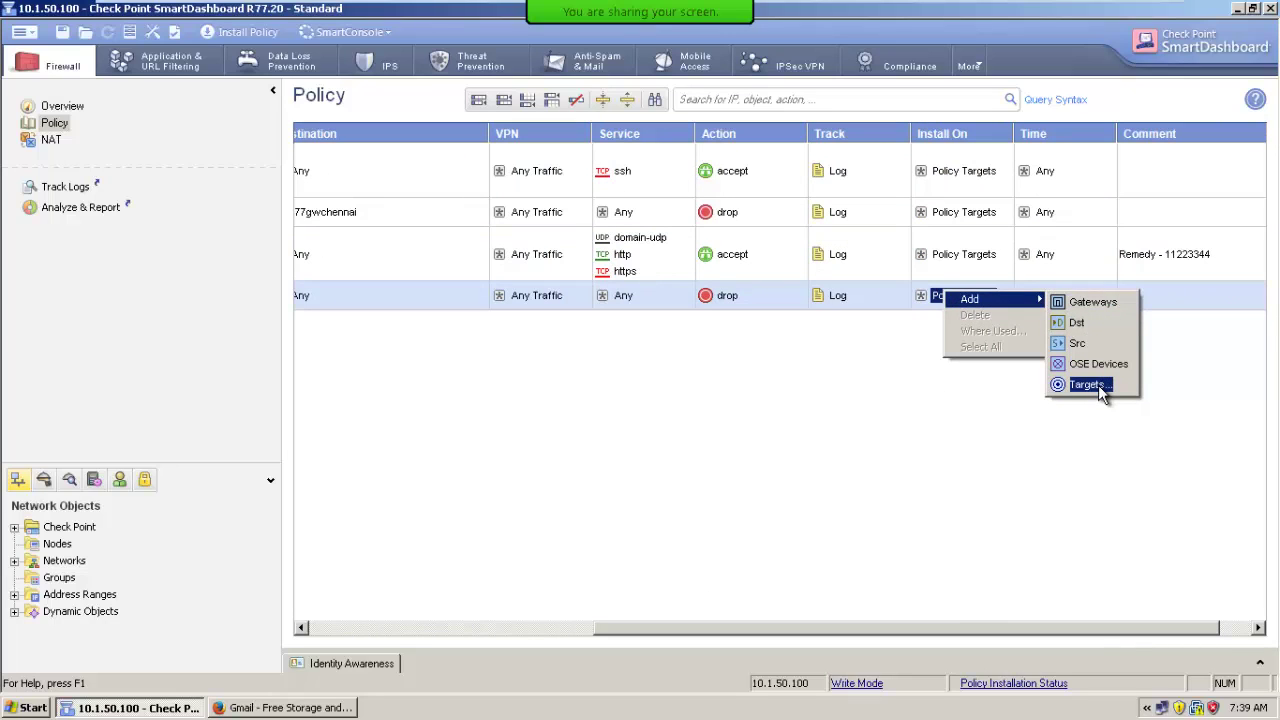
left_click(1092, 302)
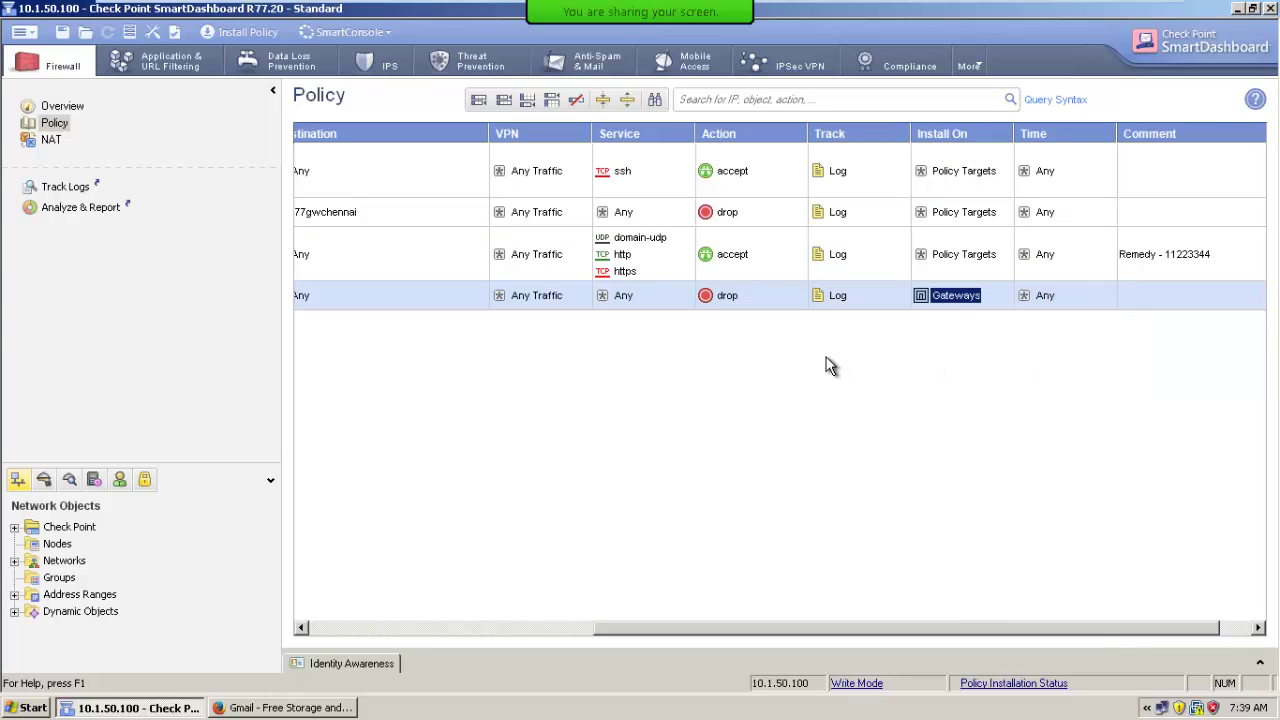
right_click(952, 298)
mouse_move(985, 306)
left_click(1097, 394)
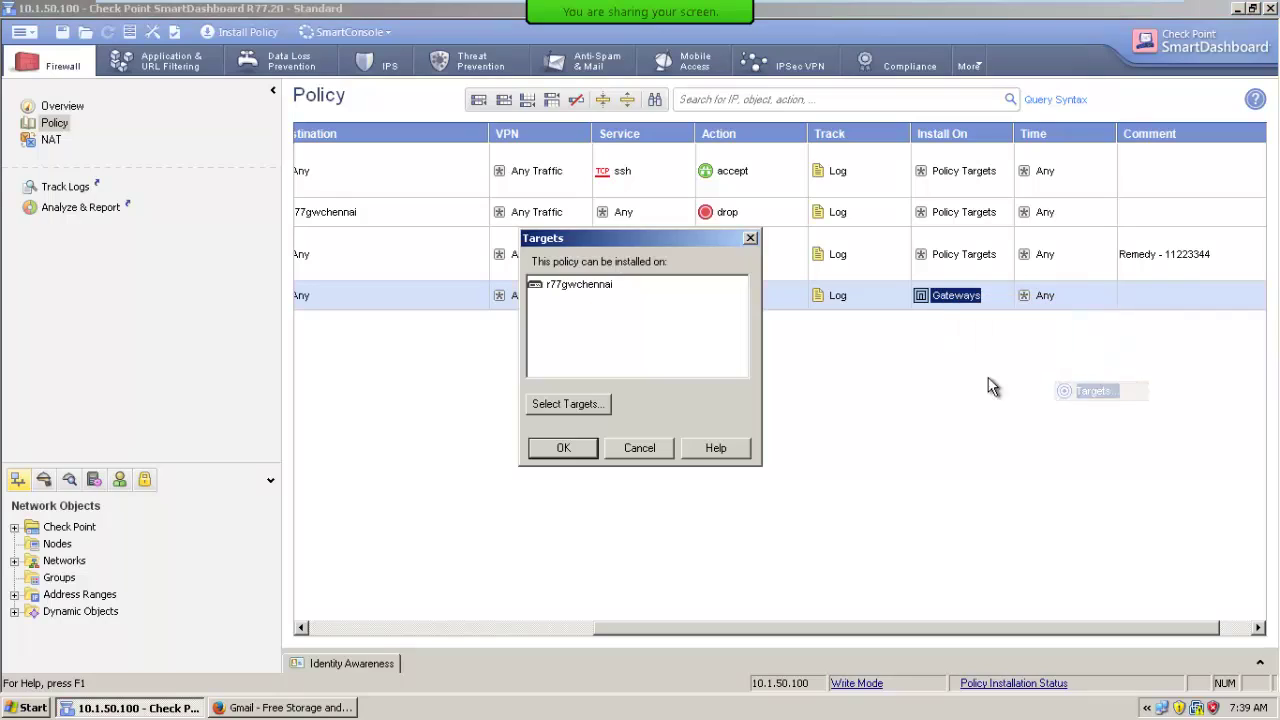
double_click(604, 290)
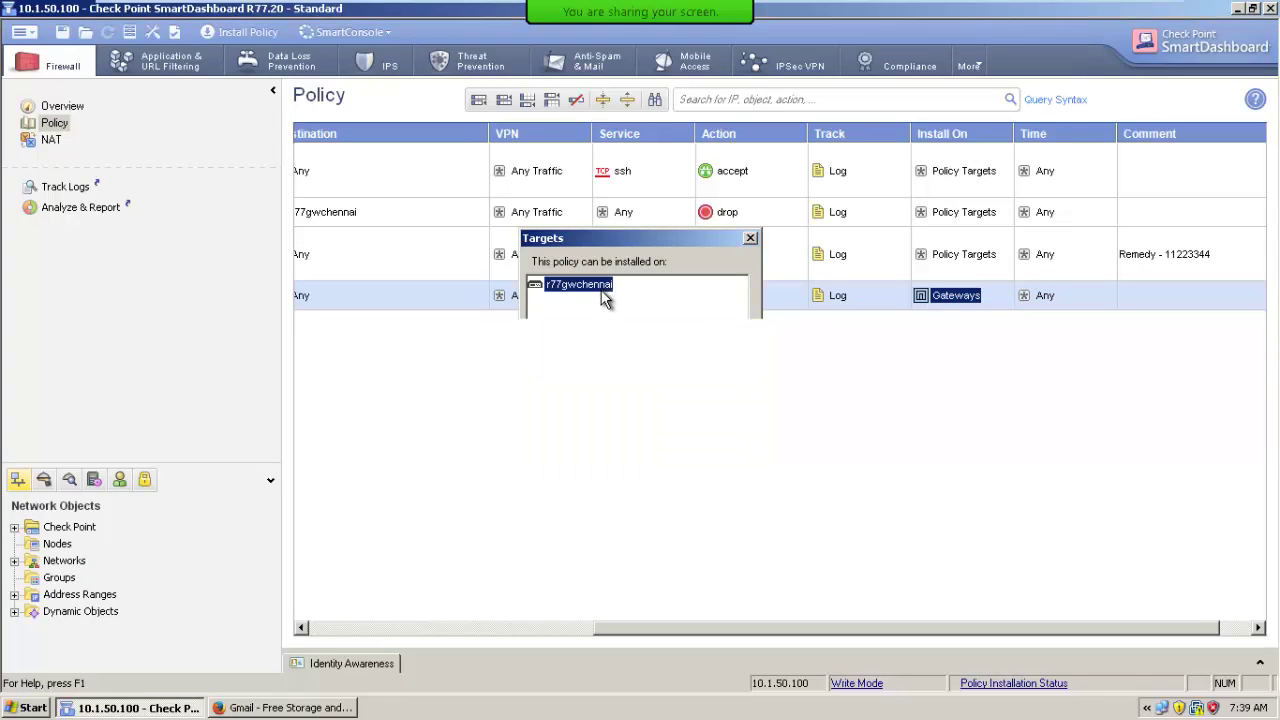
left_click(950, 297)
key("Delete")
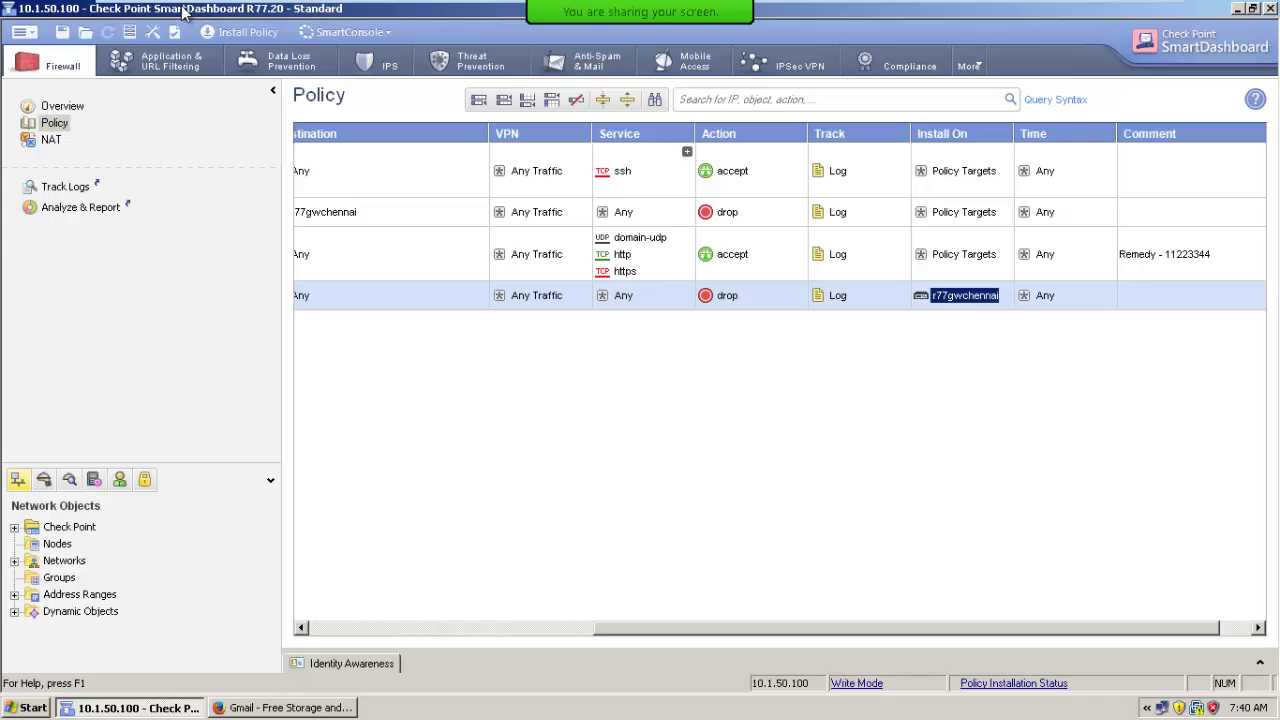
left_click(24, 32)
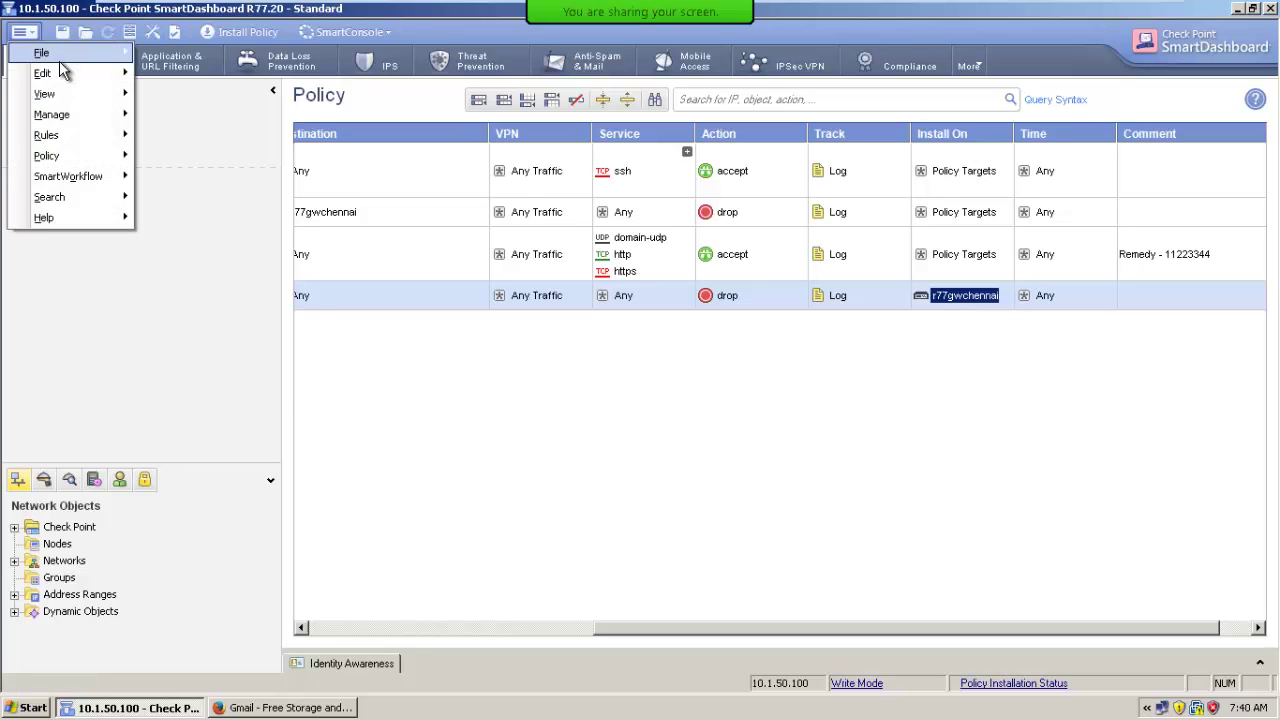
mouse_move(88, 70)
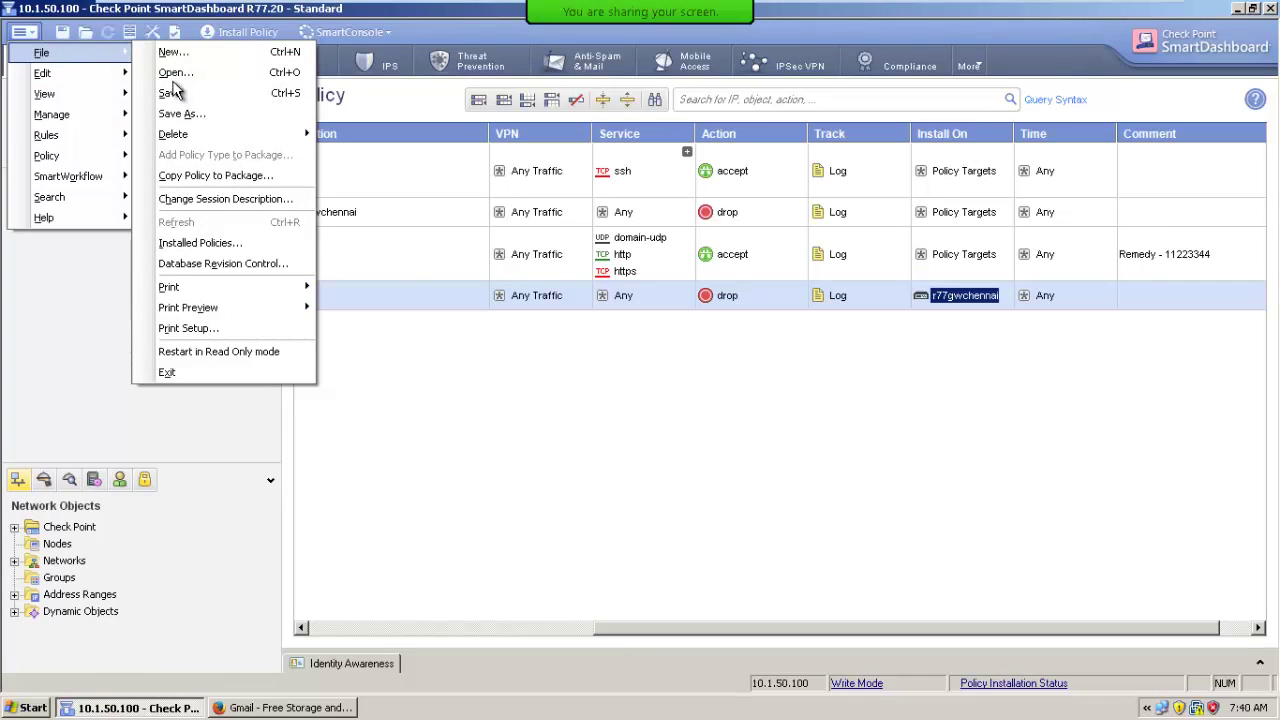
mouse_move(46, 157)
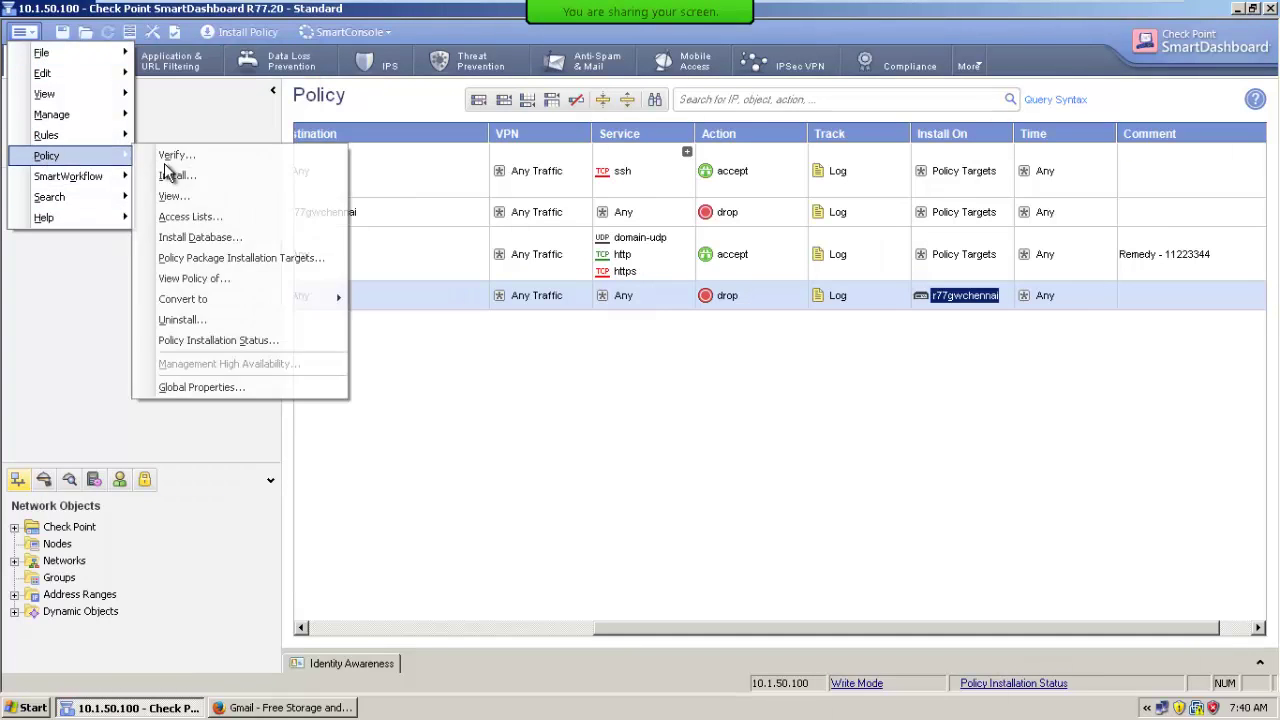
left_click(221, 254)
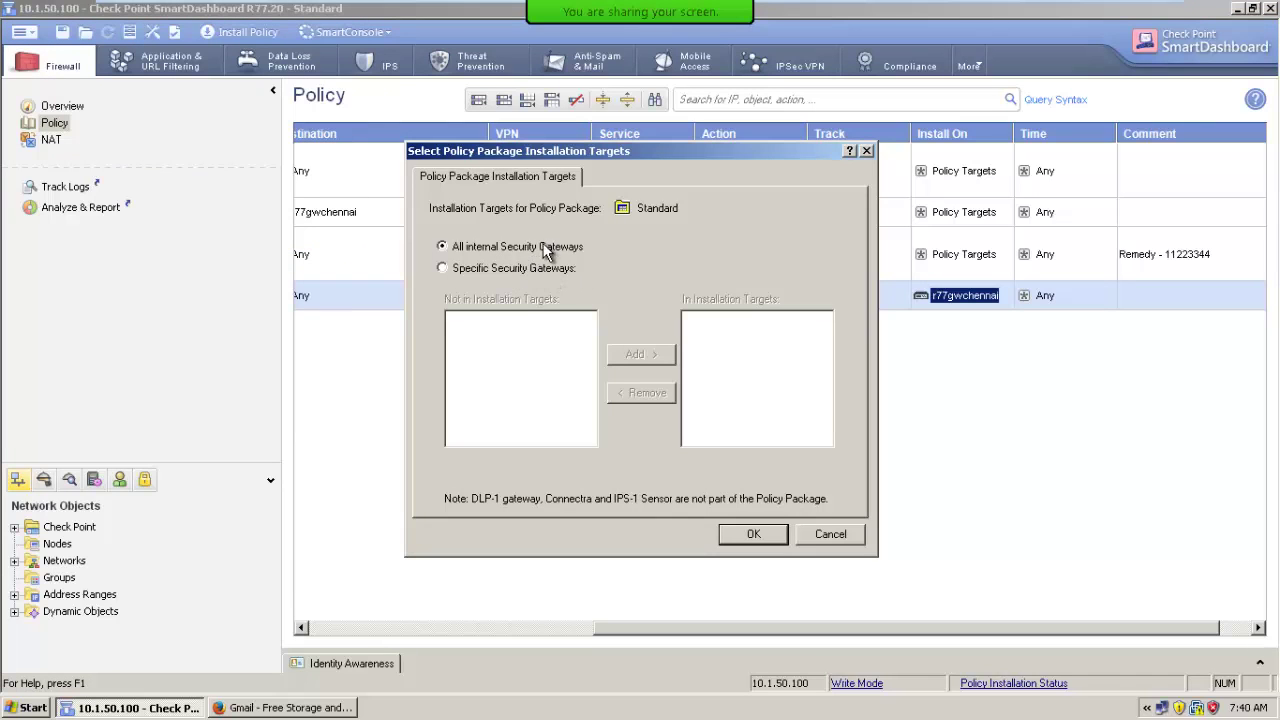
left_click(754, 533)
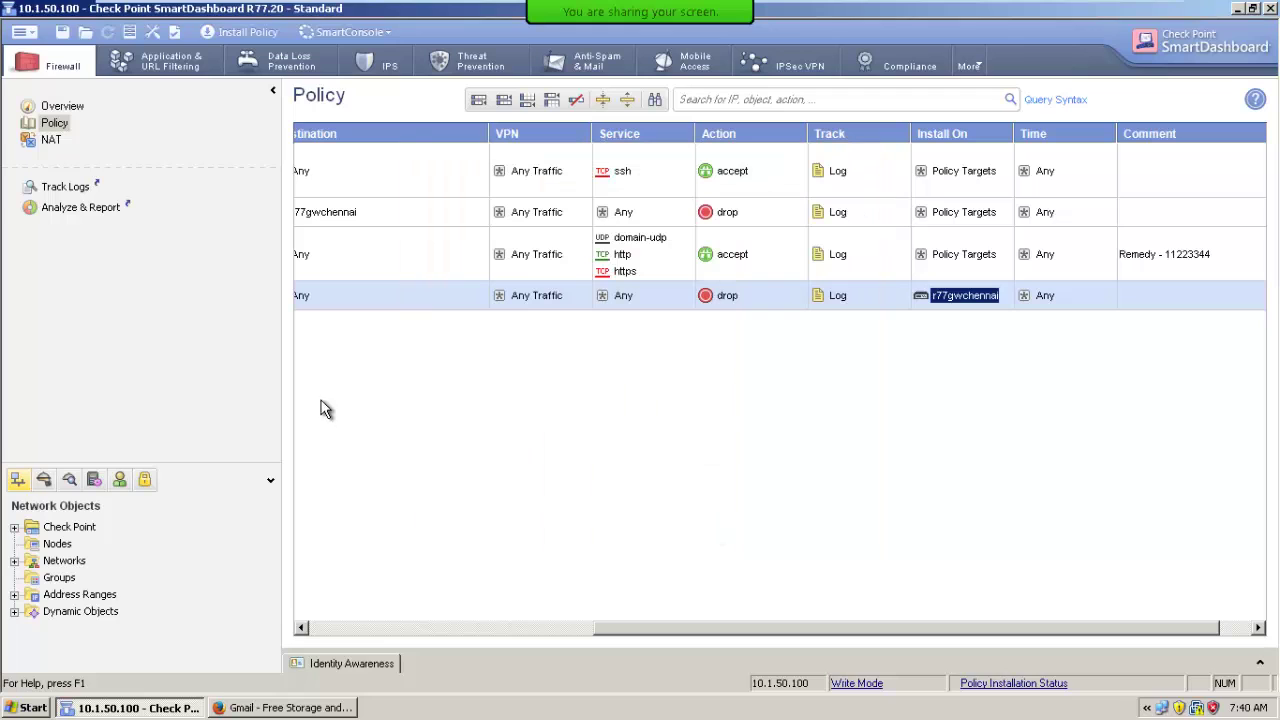
left_click(251, 33)
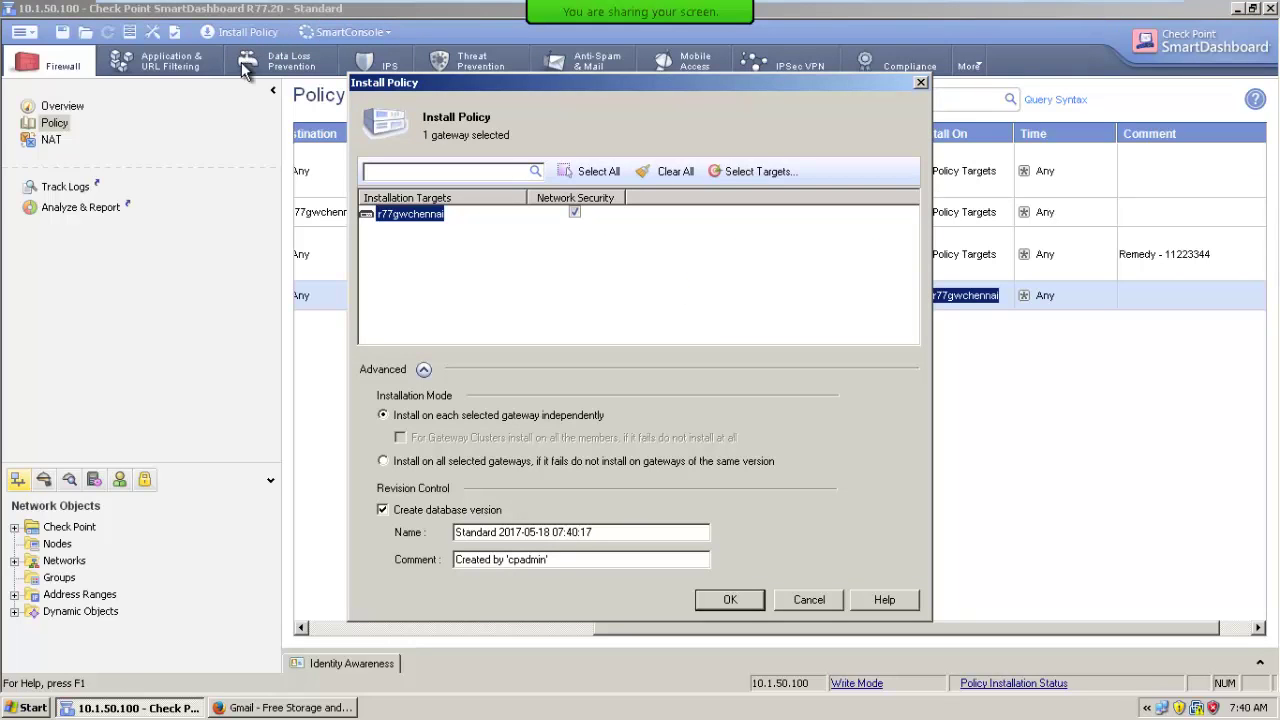
key("Escape")
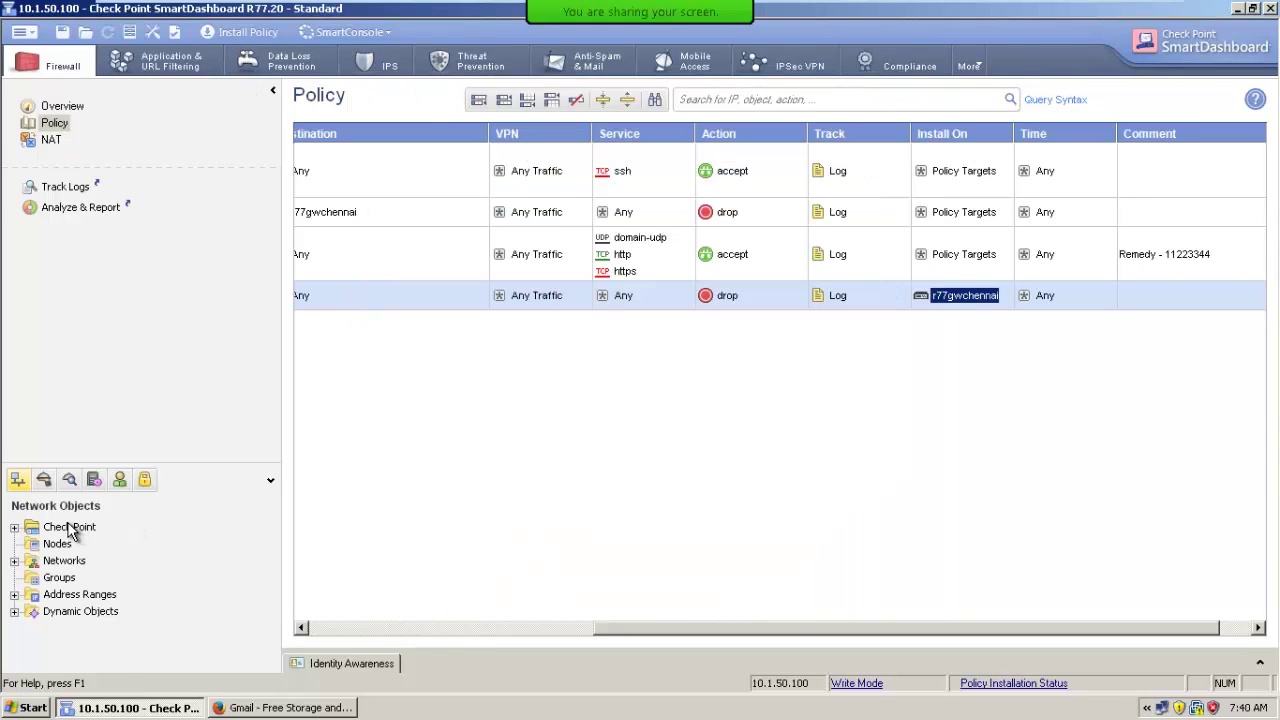
left_click(70, 527)
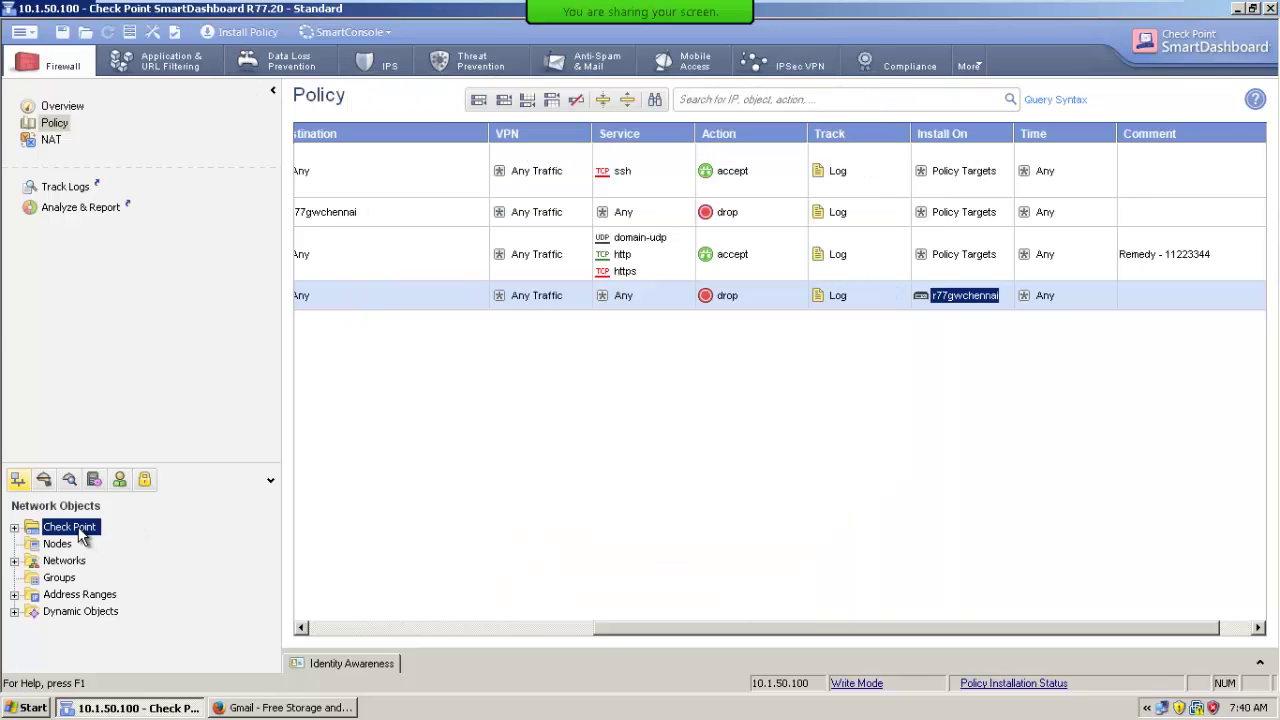
left_click(24, 32)
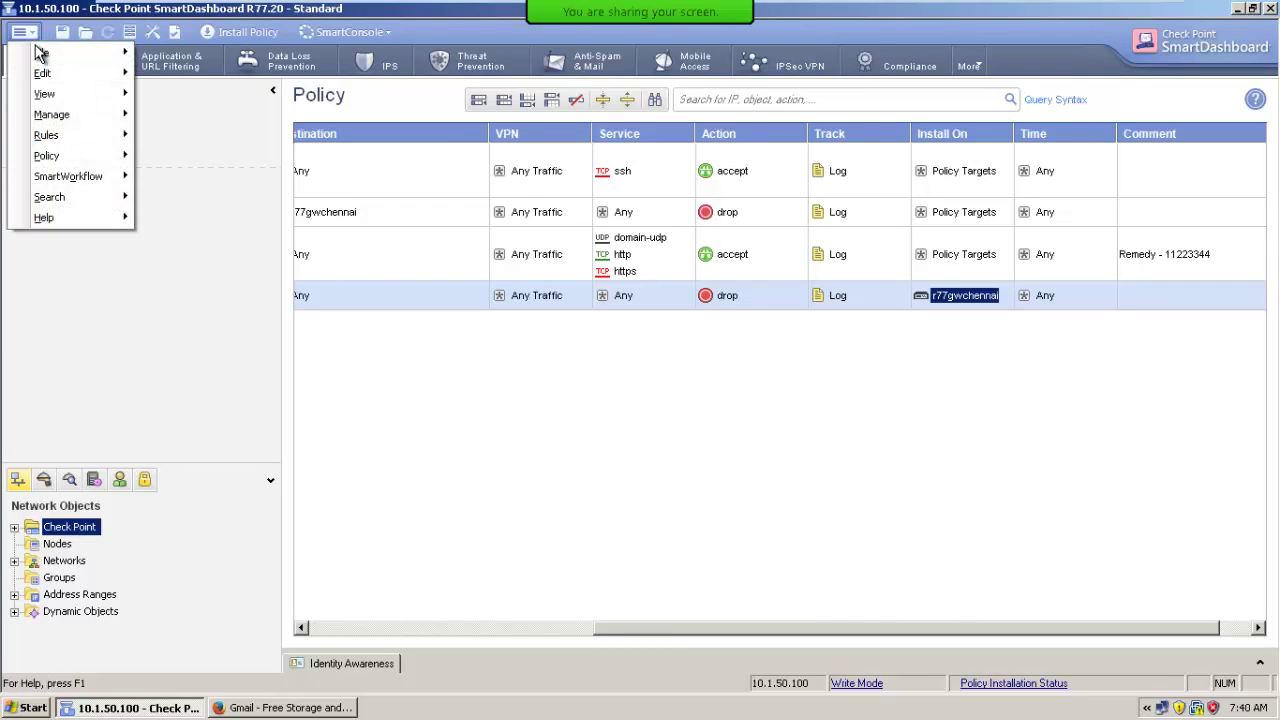
mouse_move(44, 156)
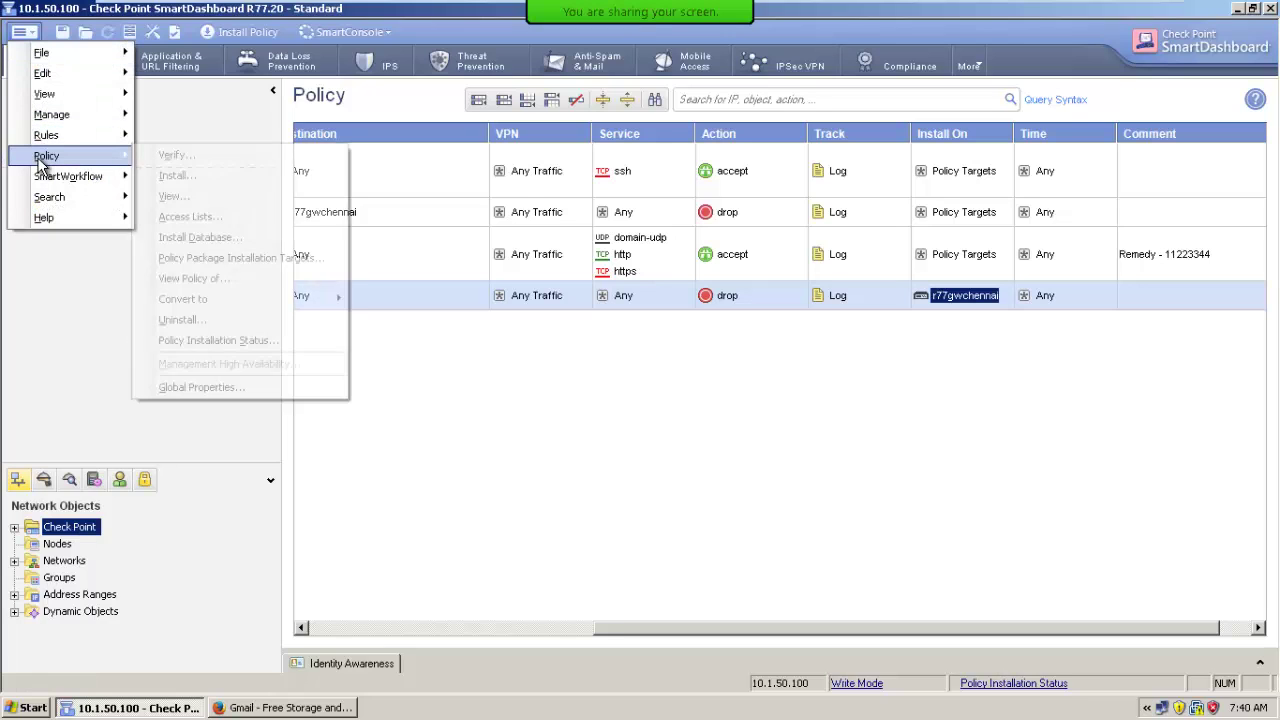
left_click(227, 262)
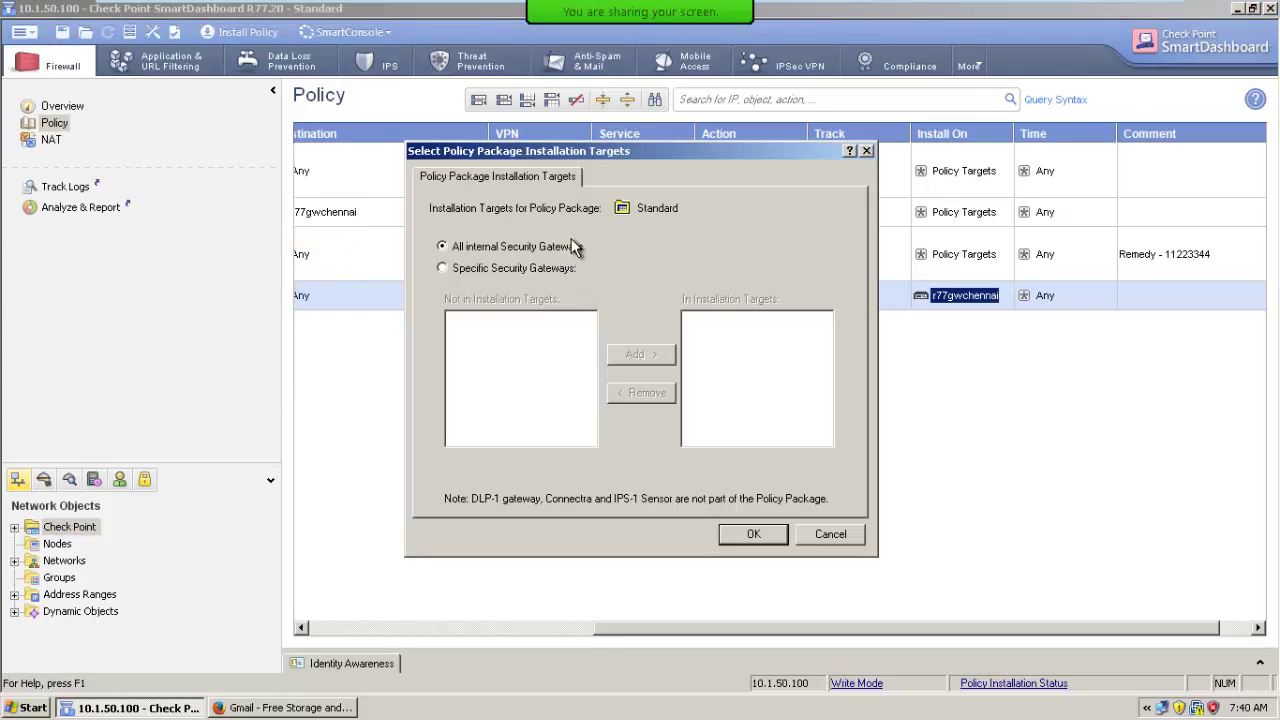
left_click(480, 267)
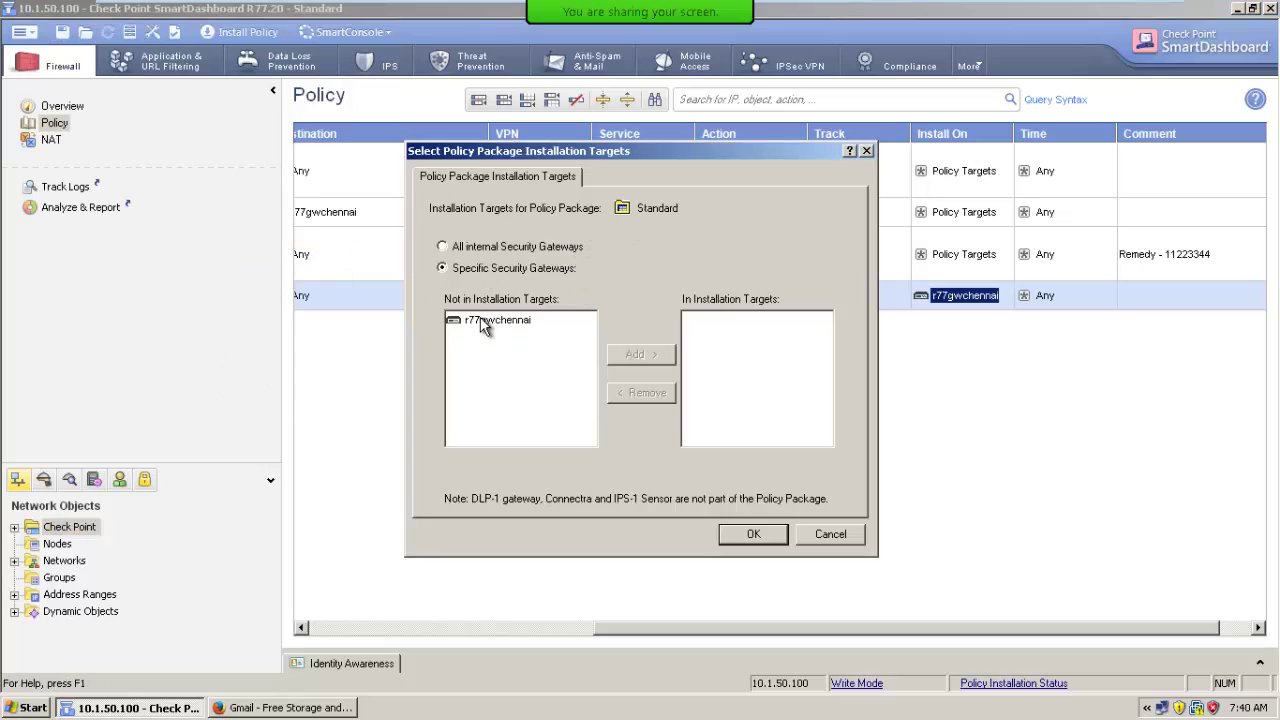
key("Escape")
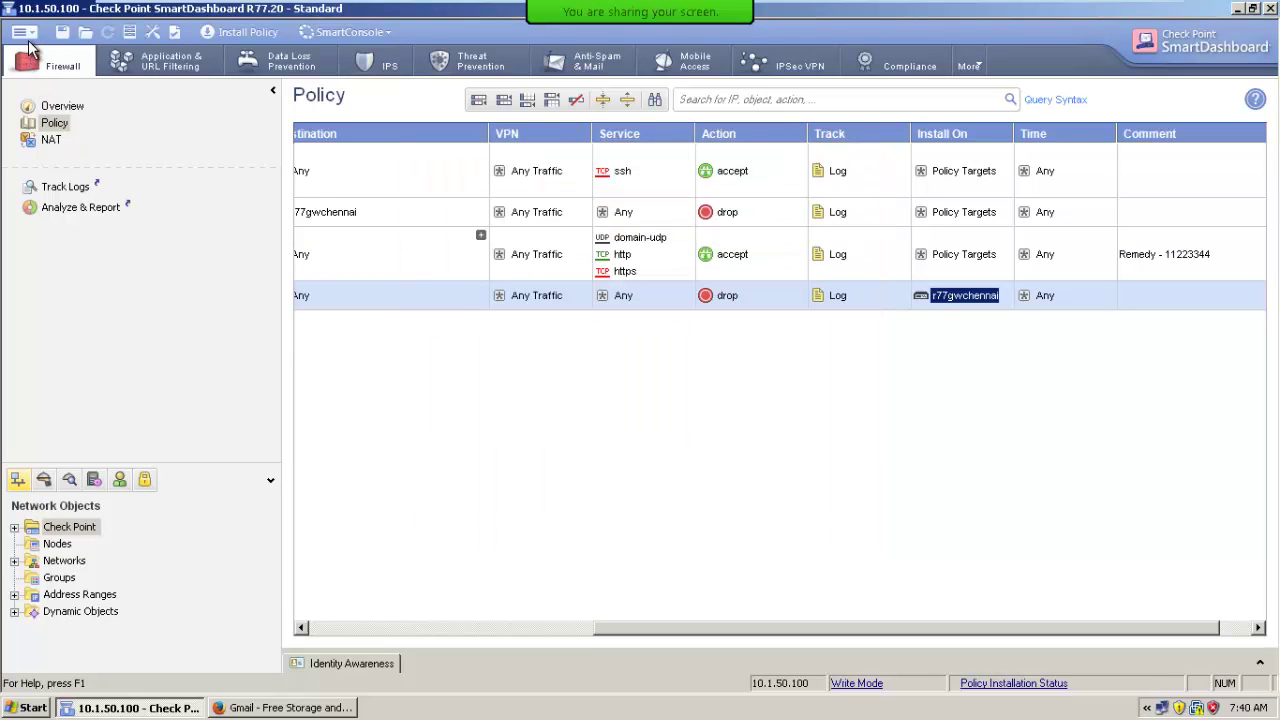
left_click(24, 34)
Save the Standard policy from File > Open, then cancel the empty Open Policy Package list.
mouse_move(40, 52)
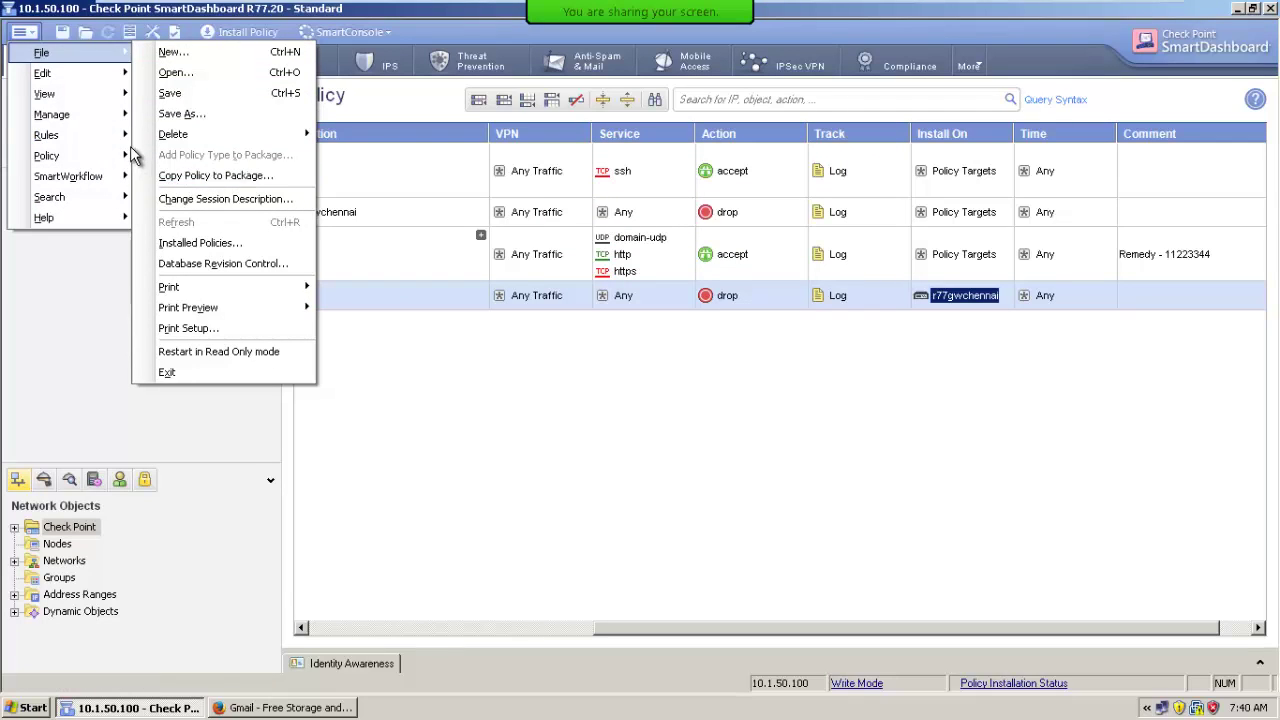
left_click(178, 74)
left_click(586, 390)
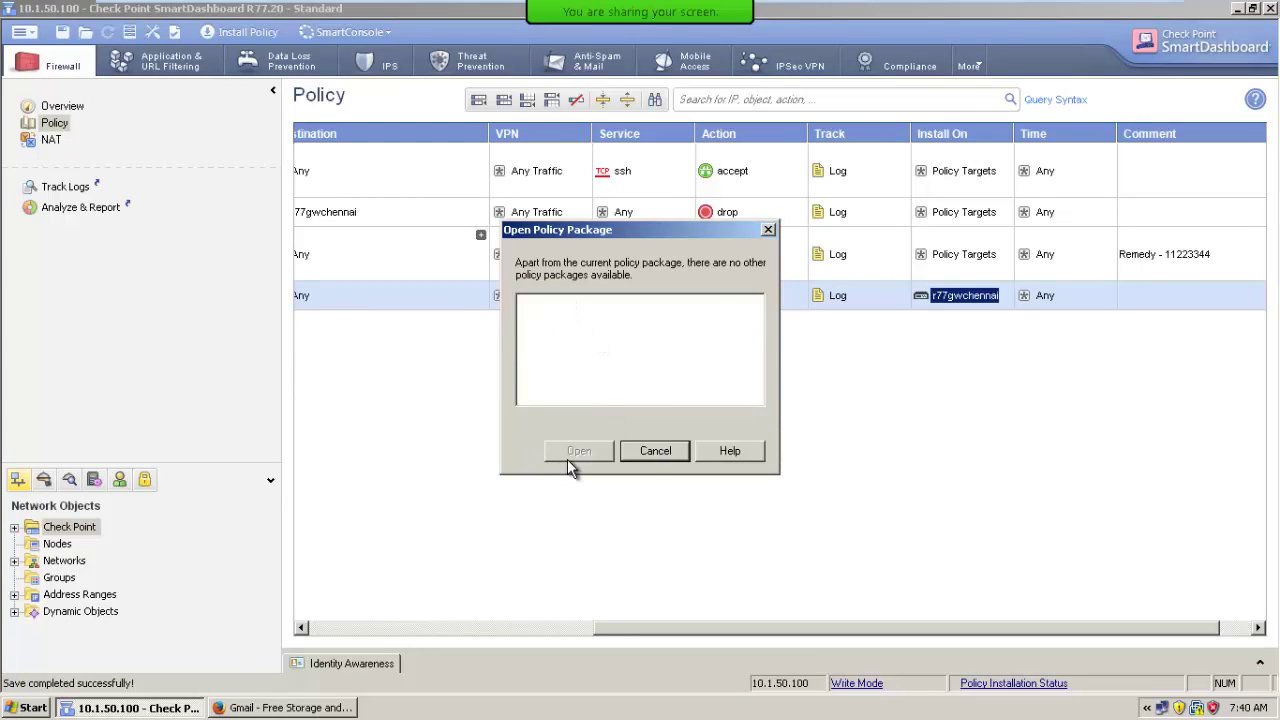
left_click(655, 451)
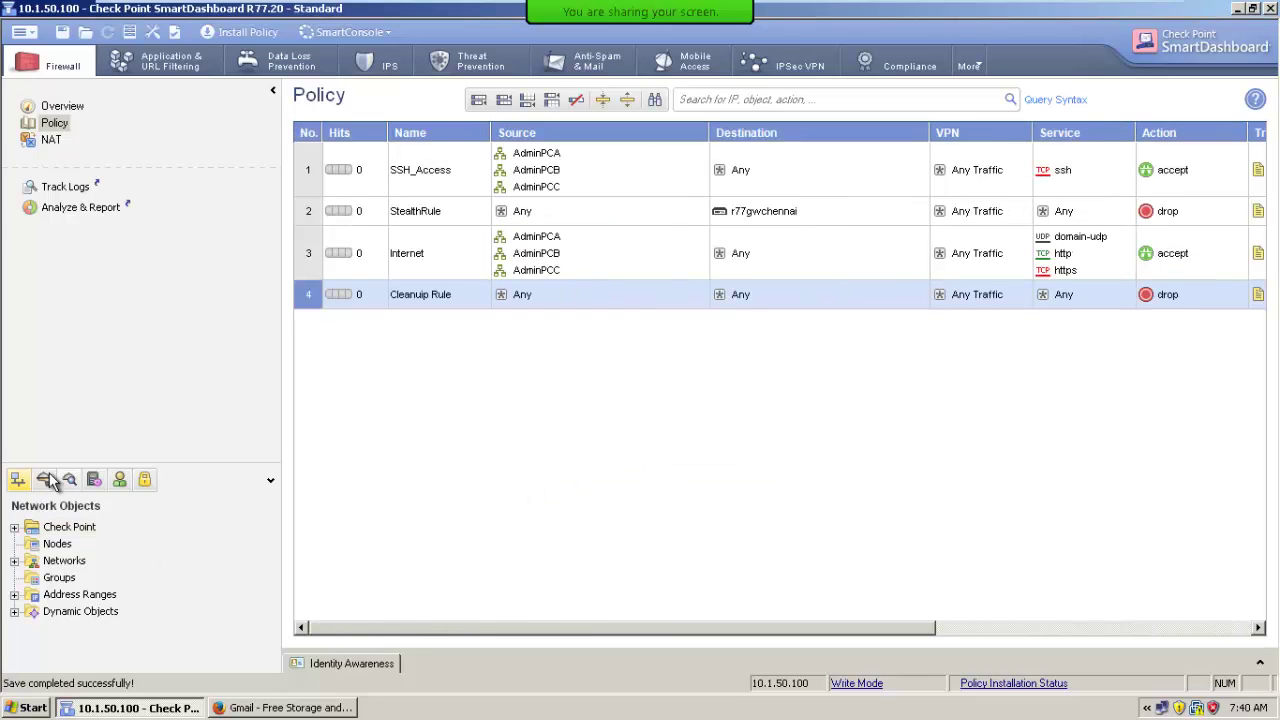
left_click(14, 527)
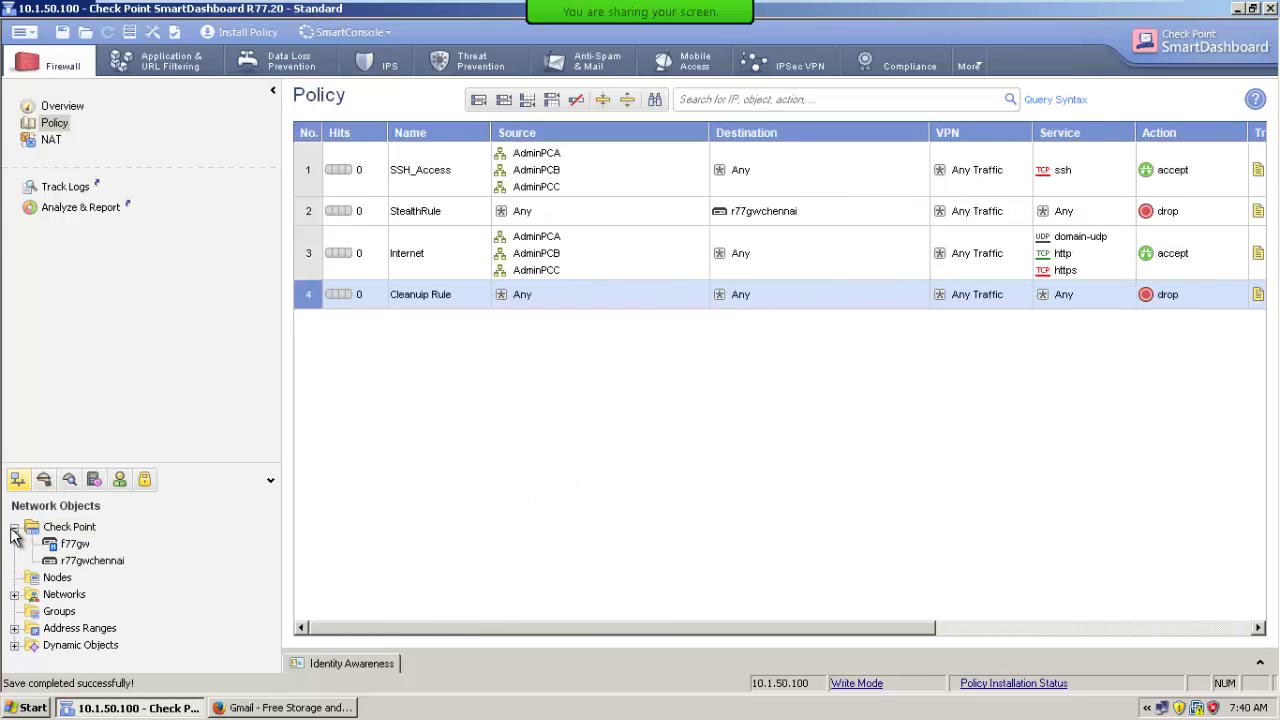
Start a wizard-mode Security Gateway named ChennaiGW1 with Open server platform and IPv4 1.2.3.4.
left_click(80, 531)
right_click(80, 532)
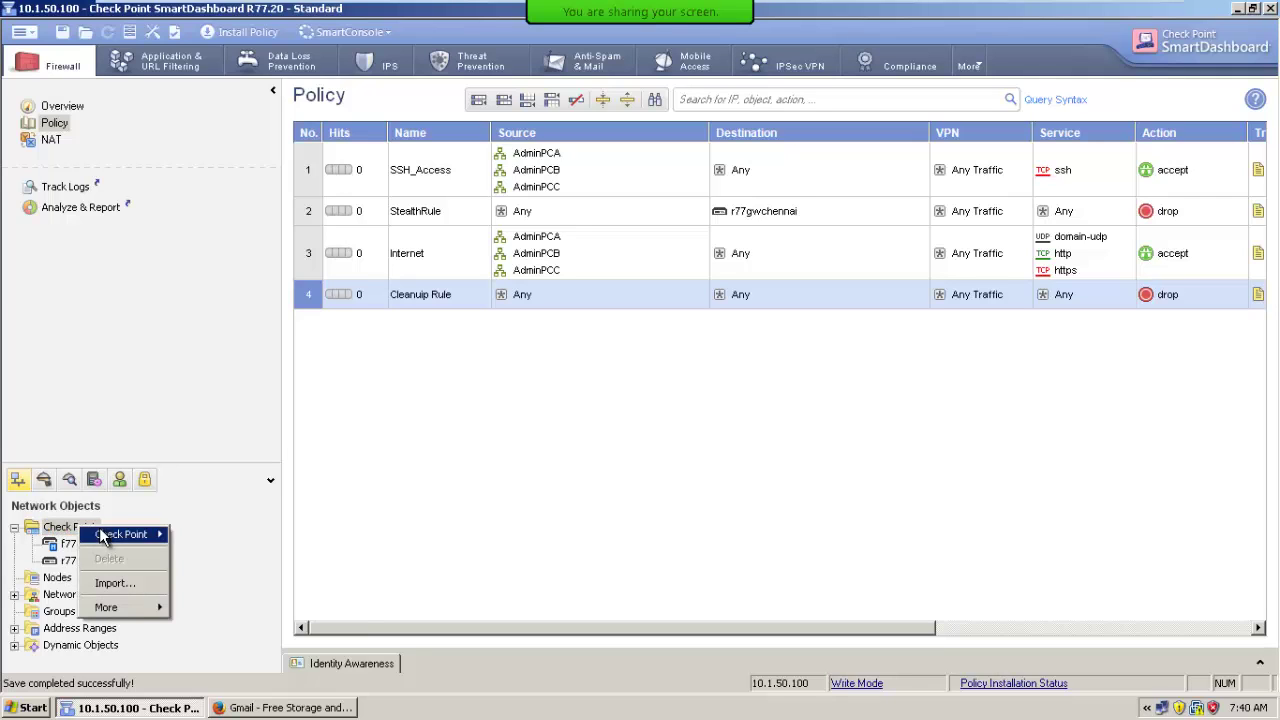
mouse_move(112, 535)
left_click(224, 535)
left_click(575, 325)
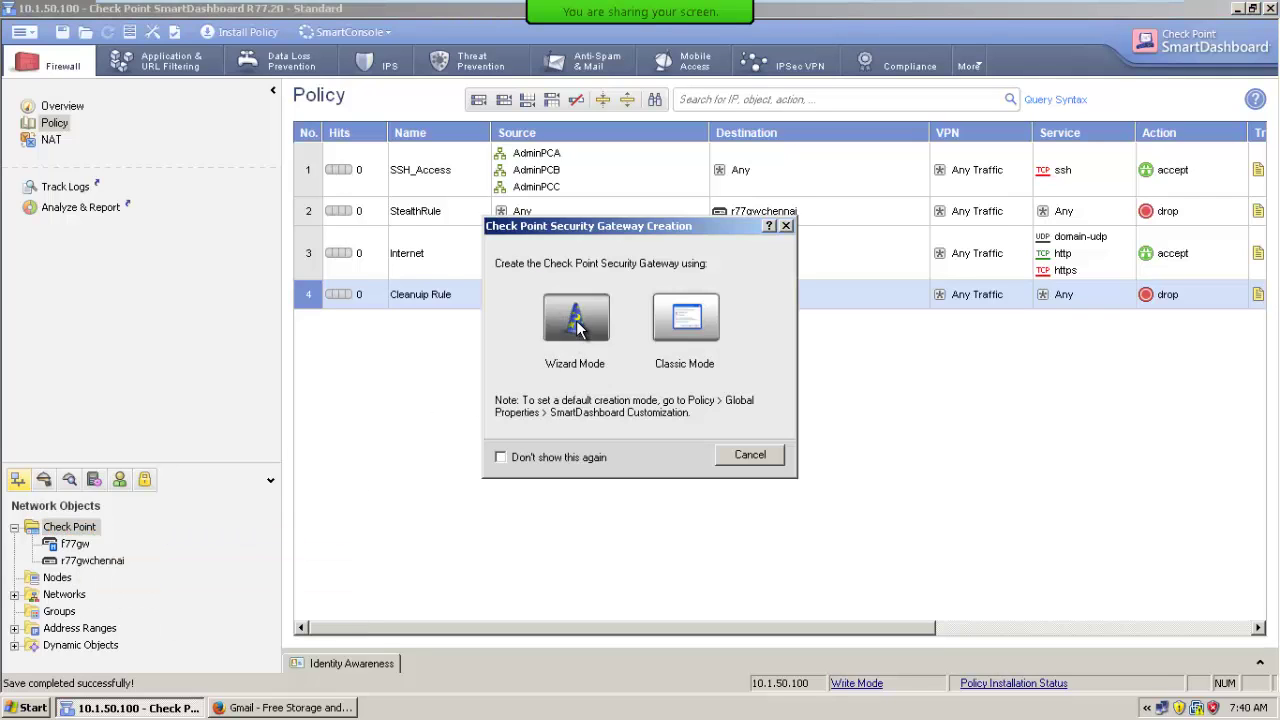
type("ChennaiGW1")
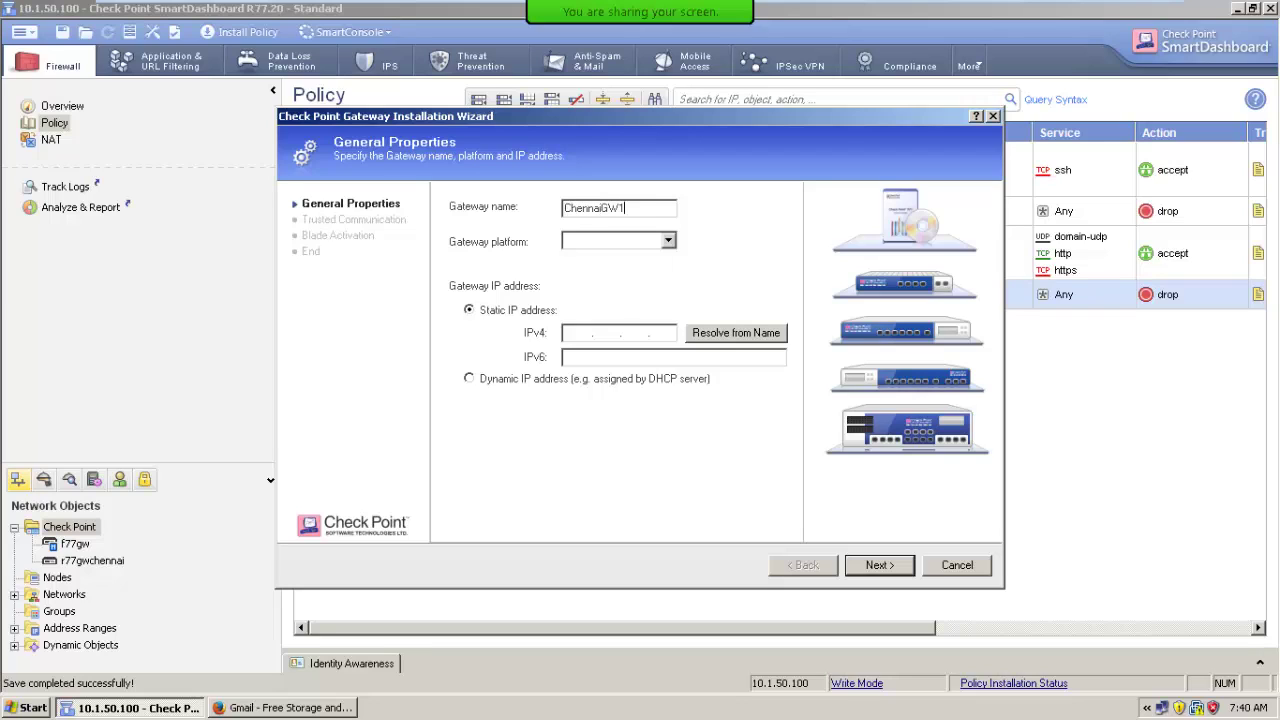
key("Tab")
left_click(613, 247)
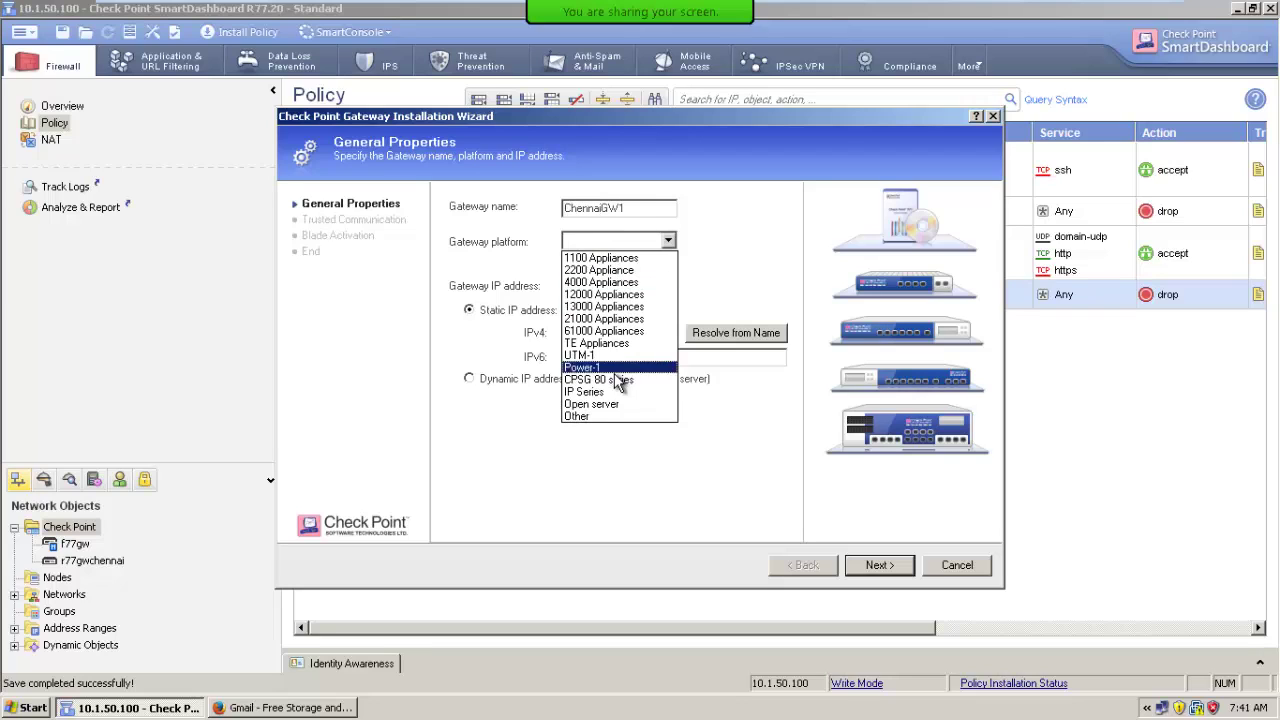
left_click(591, 404)
left_click(590, 333)
type("1")
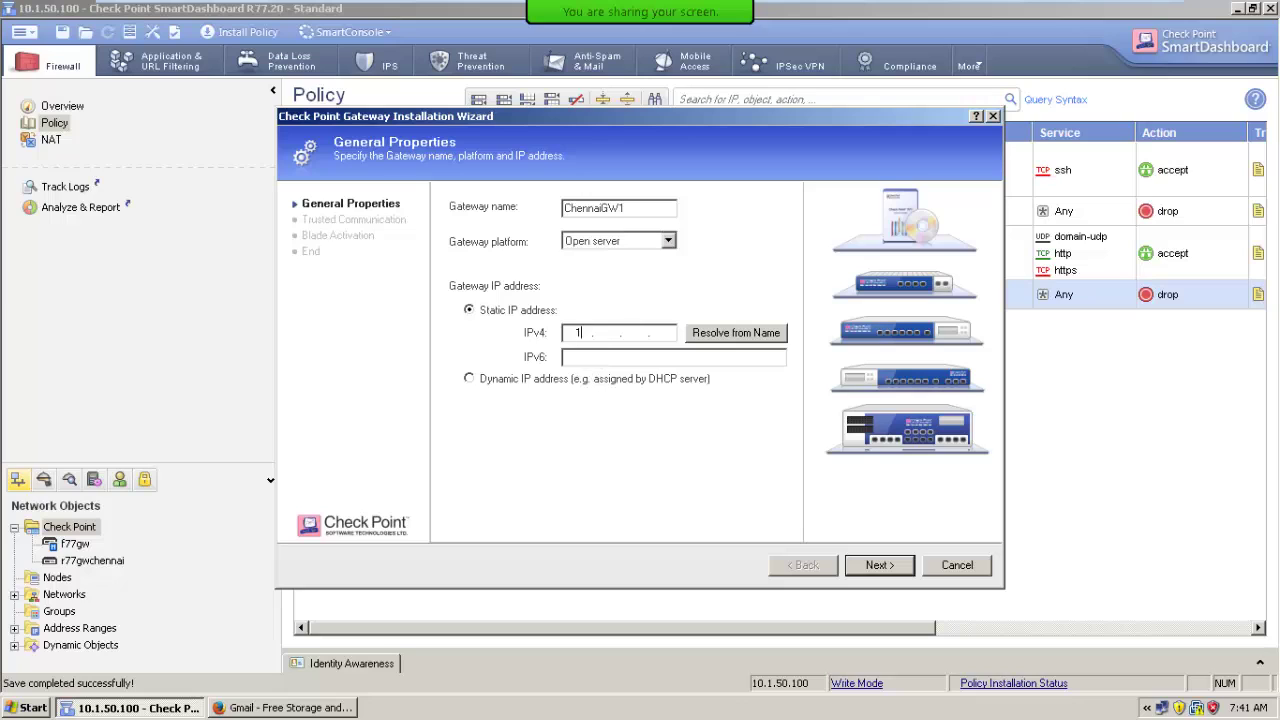
type(".2.3.4")
Skip trusted communication setup, turn off editing properties afterward, and finish creating ChennaiGW1.
left_click(872, 566)
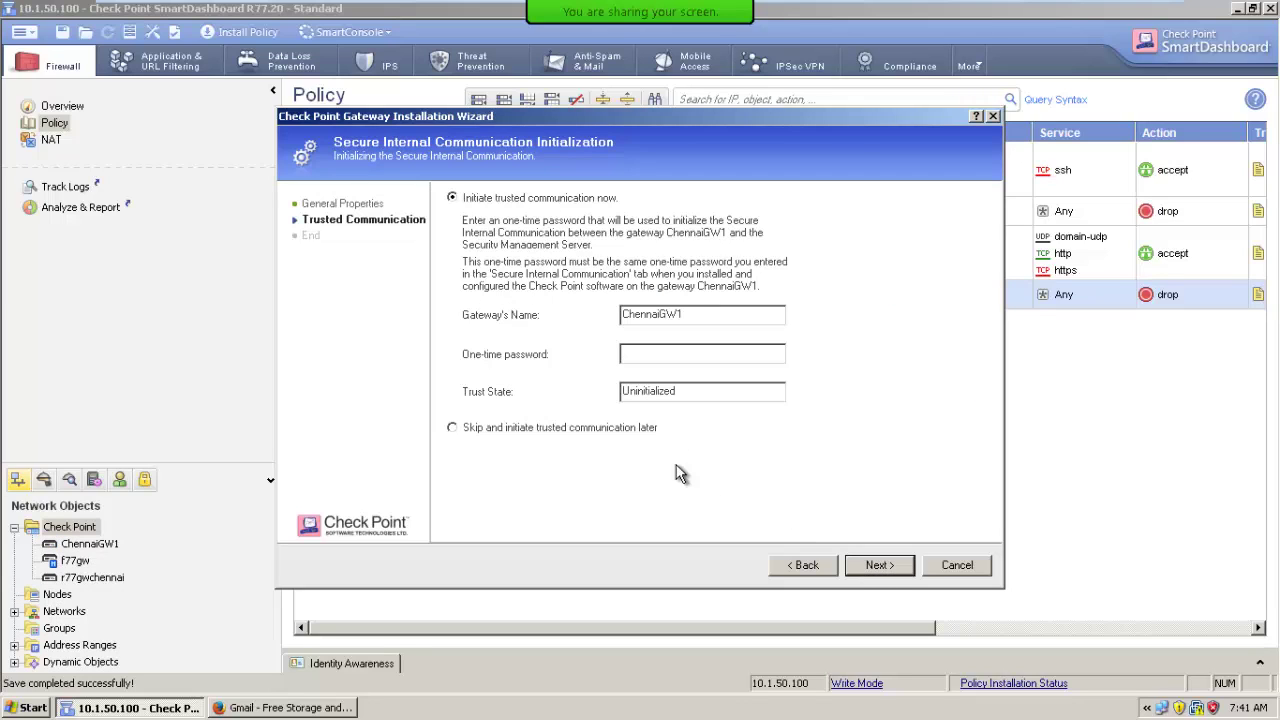
left_click(492, 431)
left_click(868, 565)
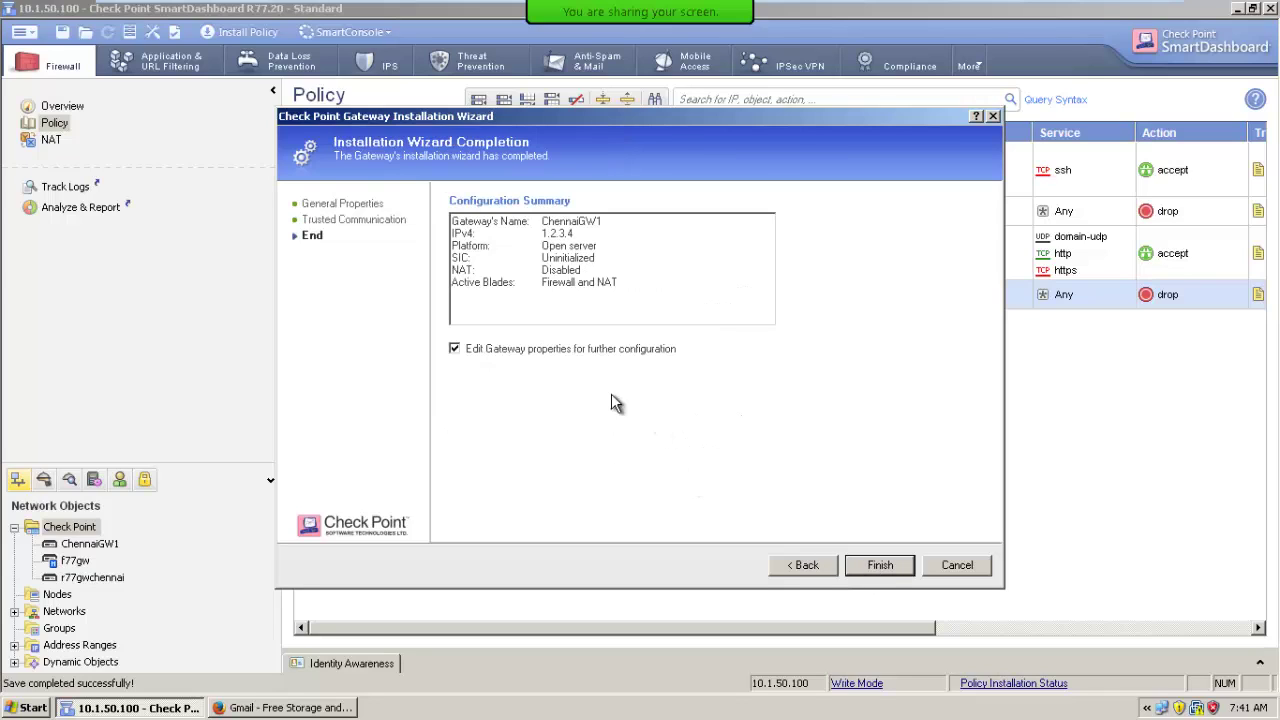
left_click(530, 347)
left_click(884, 567)
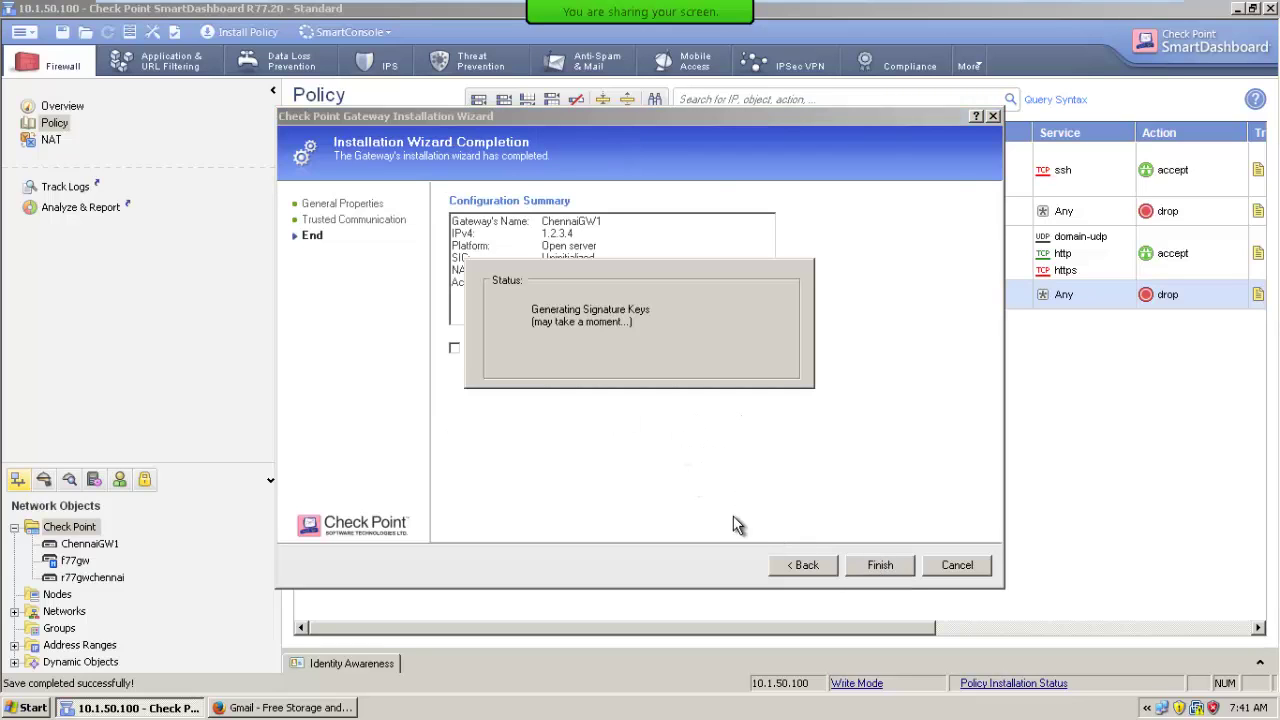
Start a wizard-mode Security Gateway named BangaloreGW1 with Open server platform and IPv4 2.3.4.5.
right_click(87, 529)
mouse_move(140, 537)
left_click(186, 538)
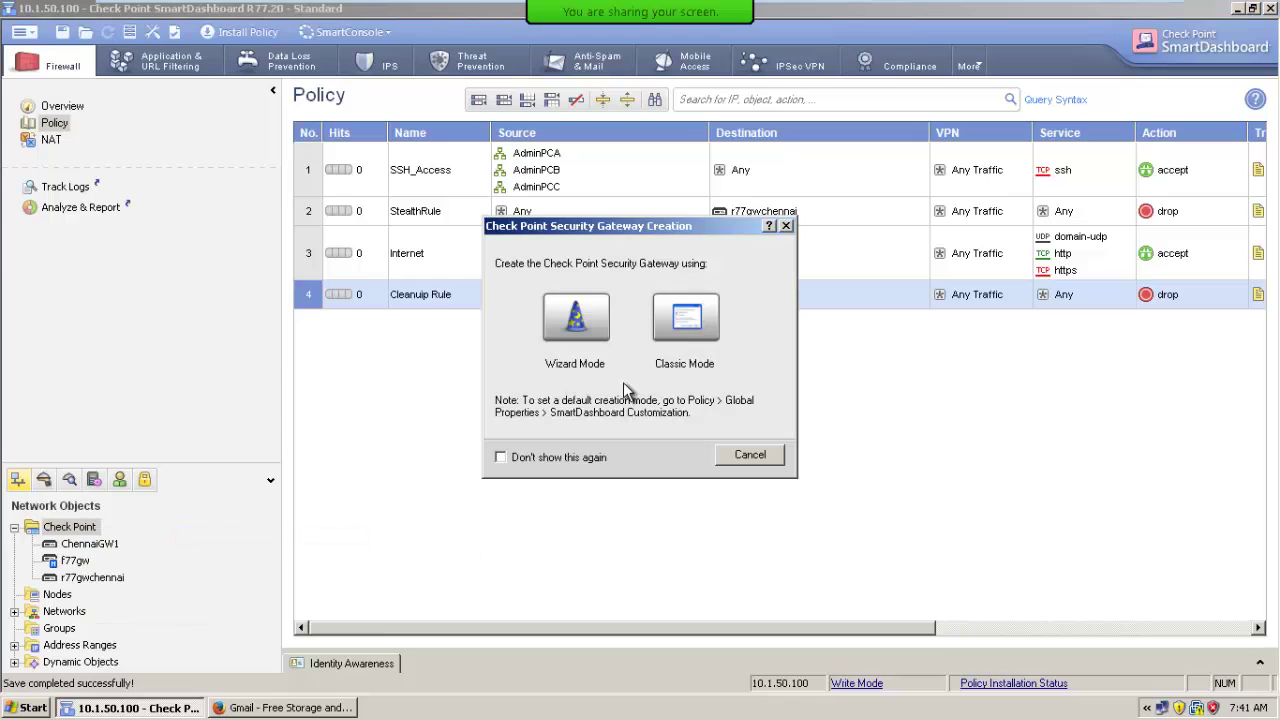
left_click(594, 321)
type("Ban")
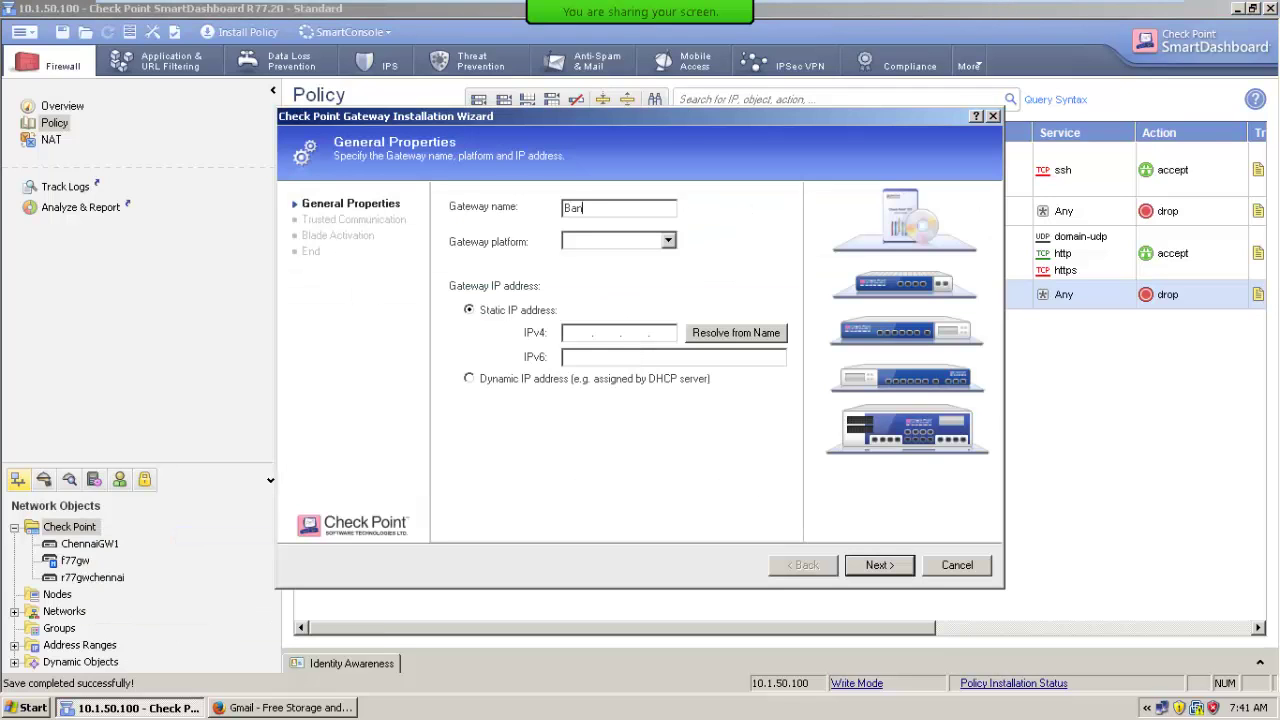
type("galoreGW1")
left_click(620, 241)
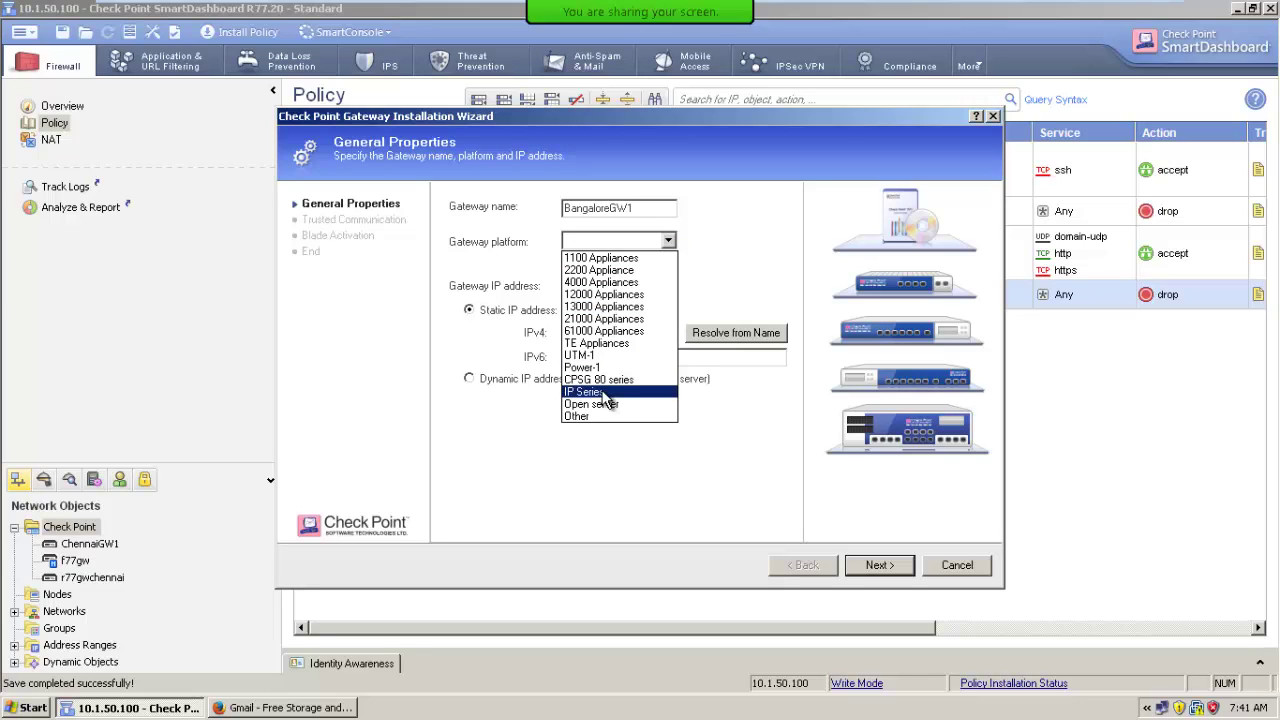
left_click(595, 404)
left_click(571, 332)
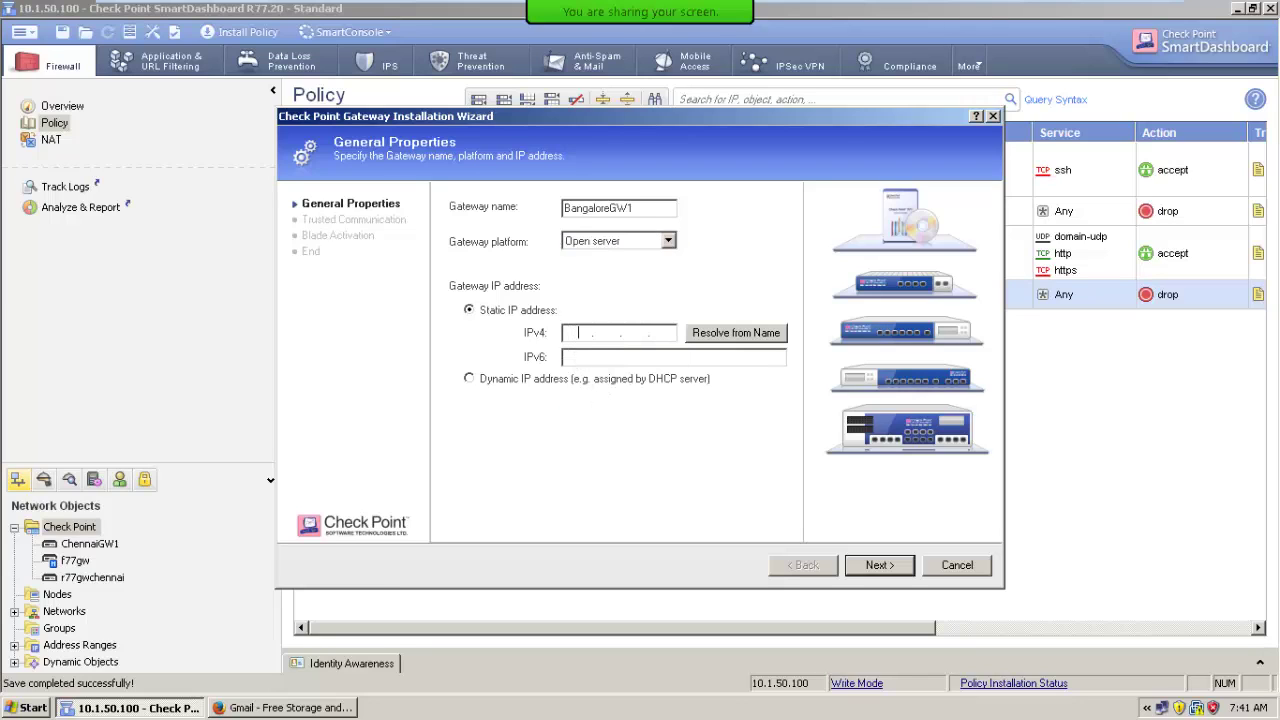
type("2.3.4.5")
Skip trusted communication setup, turn off editing properties afterward, and finish creating BangaloreGW1.
left_click(878, 565)
left_click(555, 430)
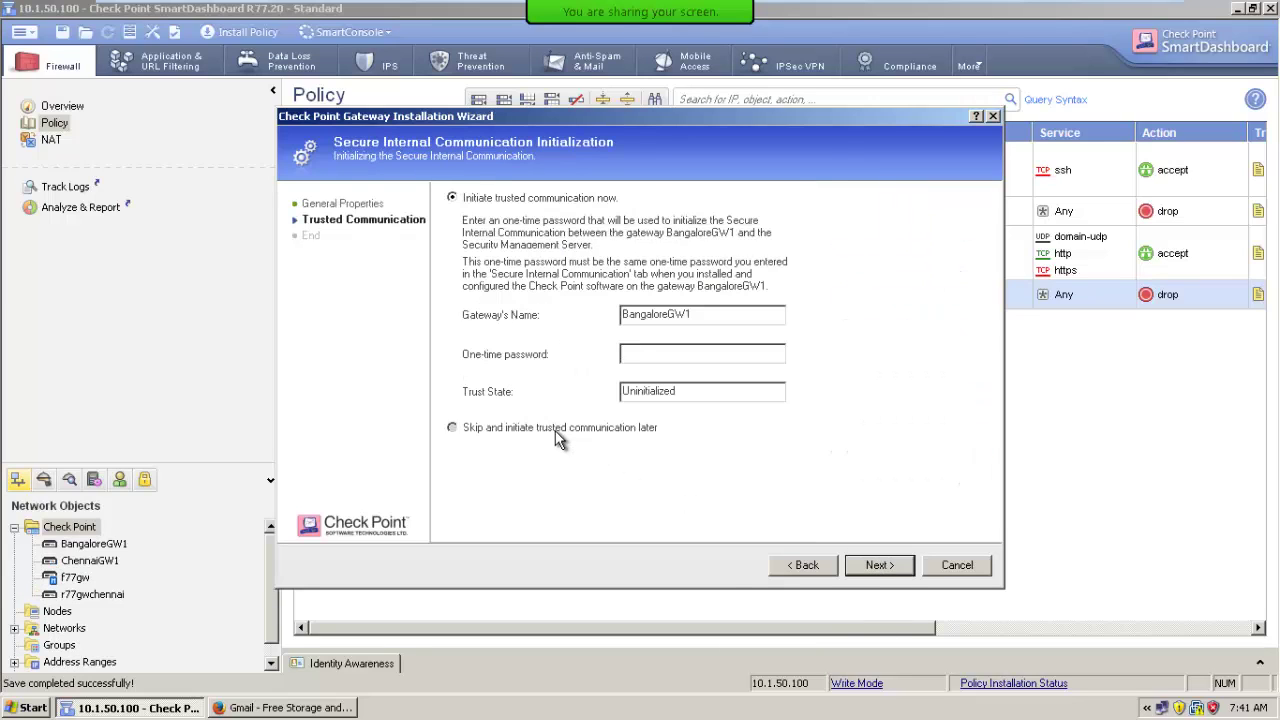
left_click(866, 563)
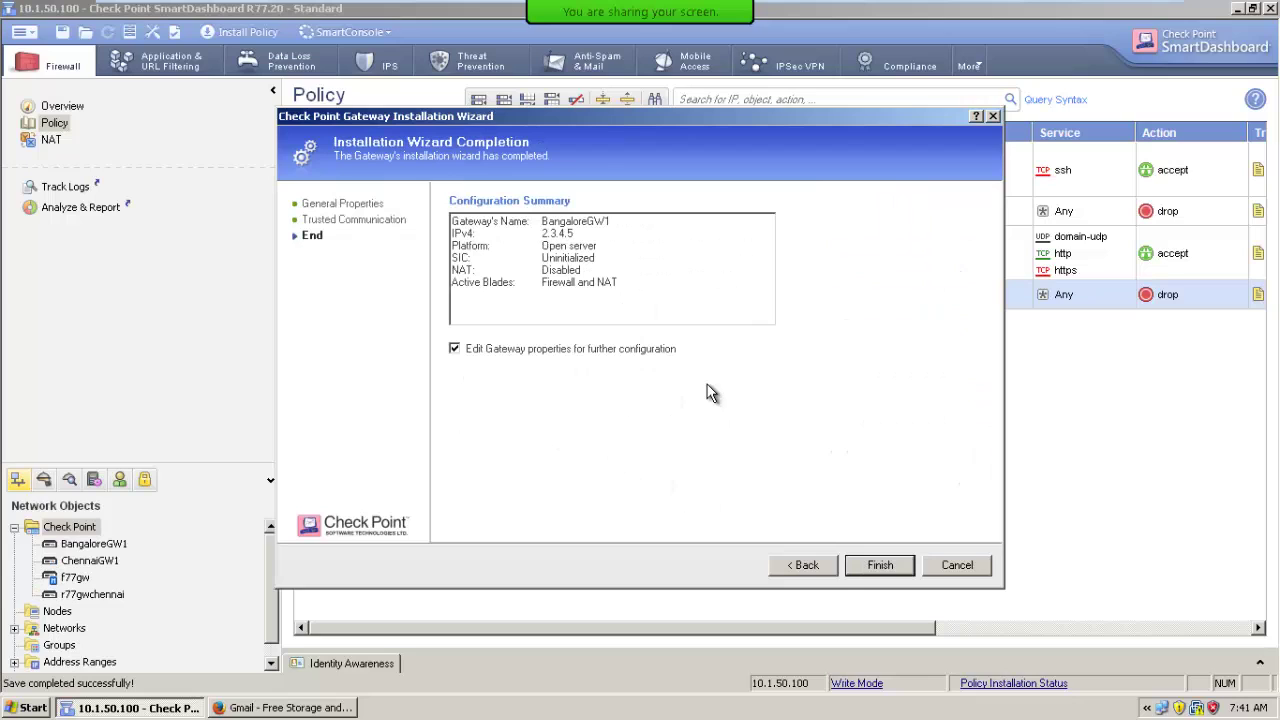
left_click(605, 350)
left_click(875, 567)
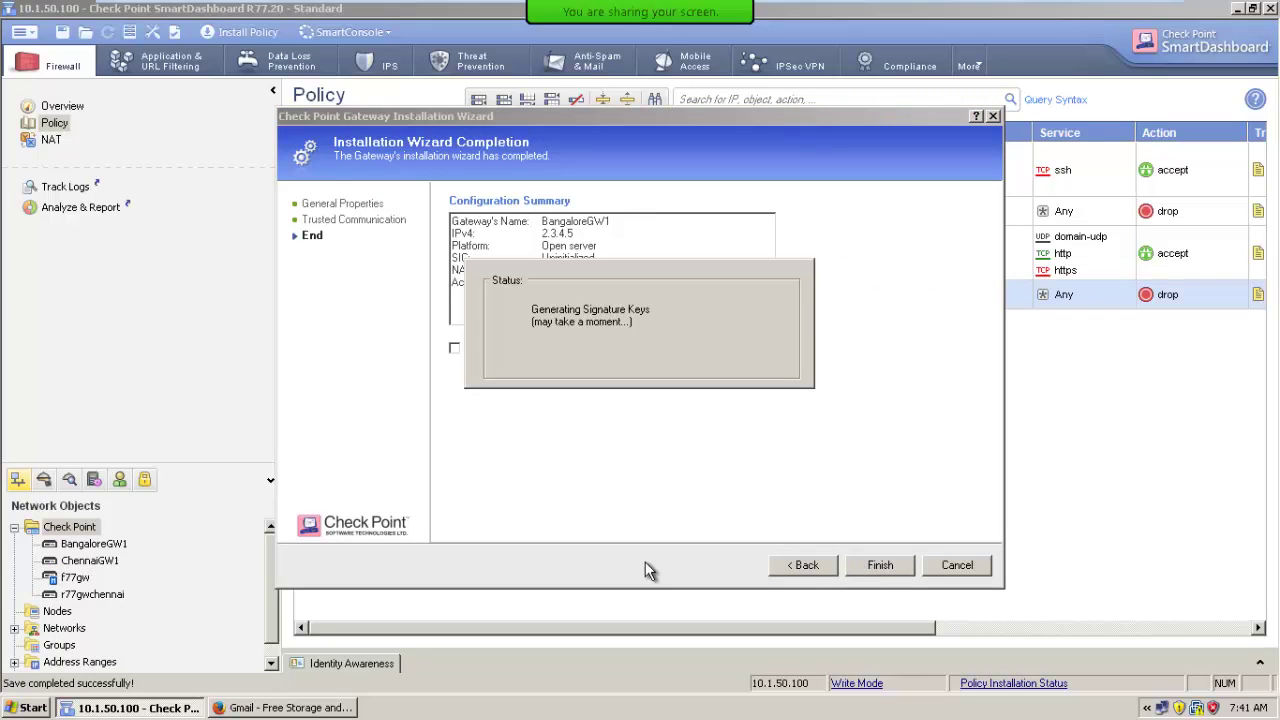
left_click(94, 595)
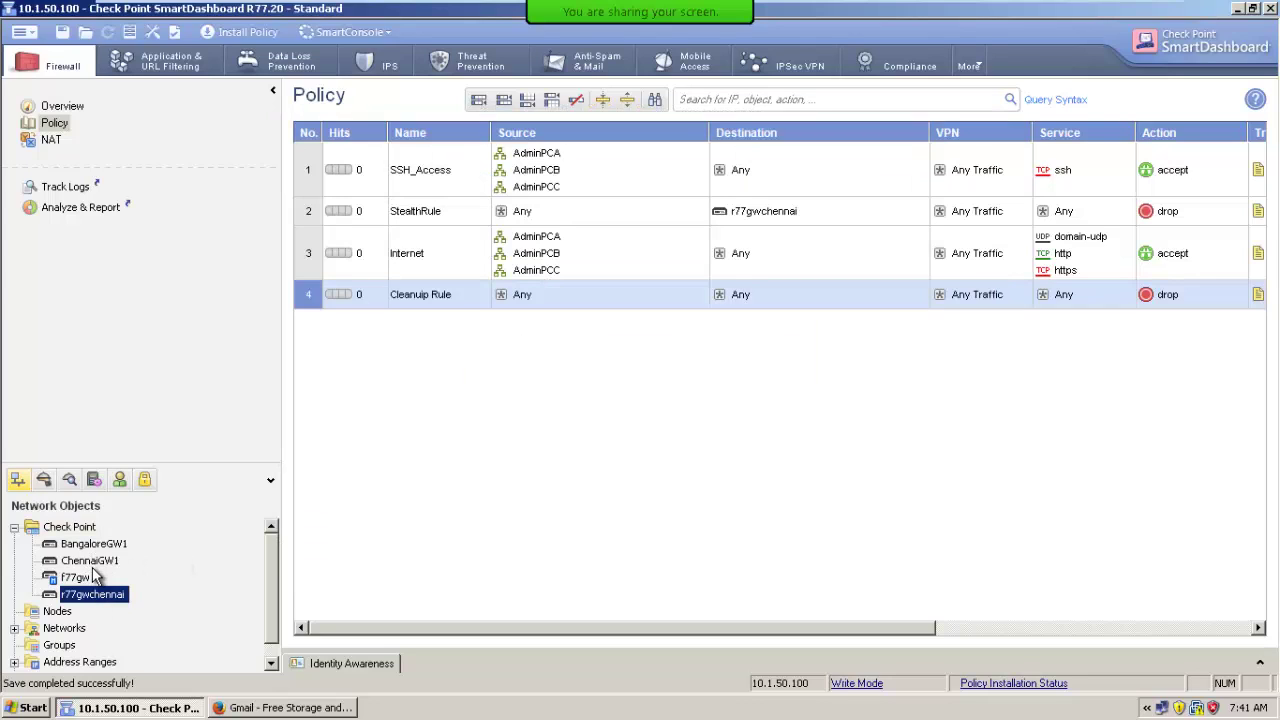
Save the policy, then in Install Policy uncheck database version creation, ChennaiGW1 and BangaloreGW1, and cancel.
left_click(92, 562)
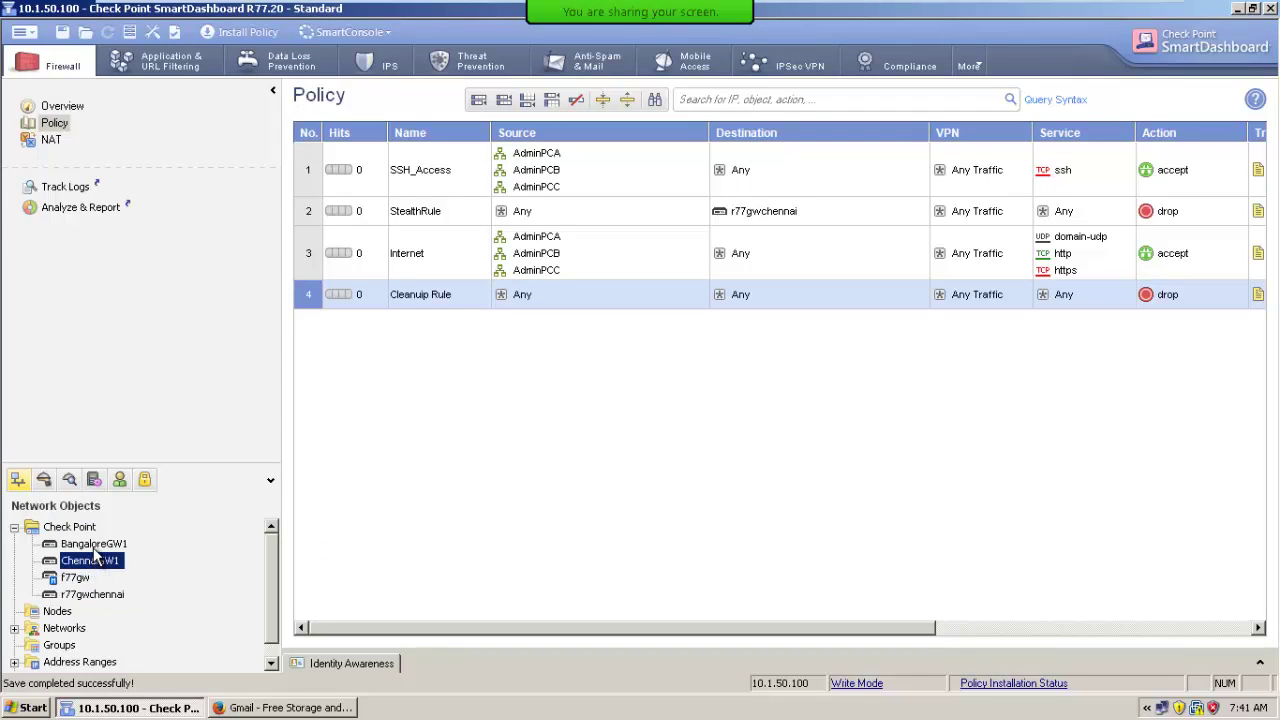
left_click(62, 32)
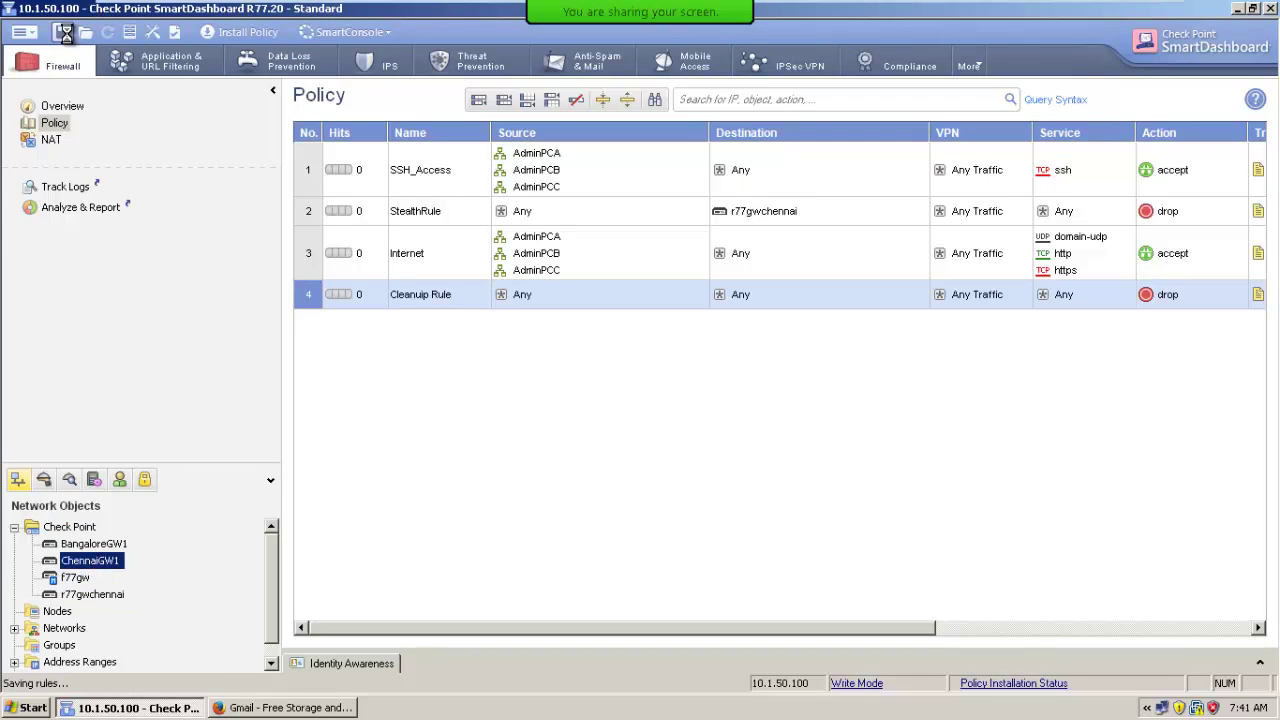
left_click(258, 34)
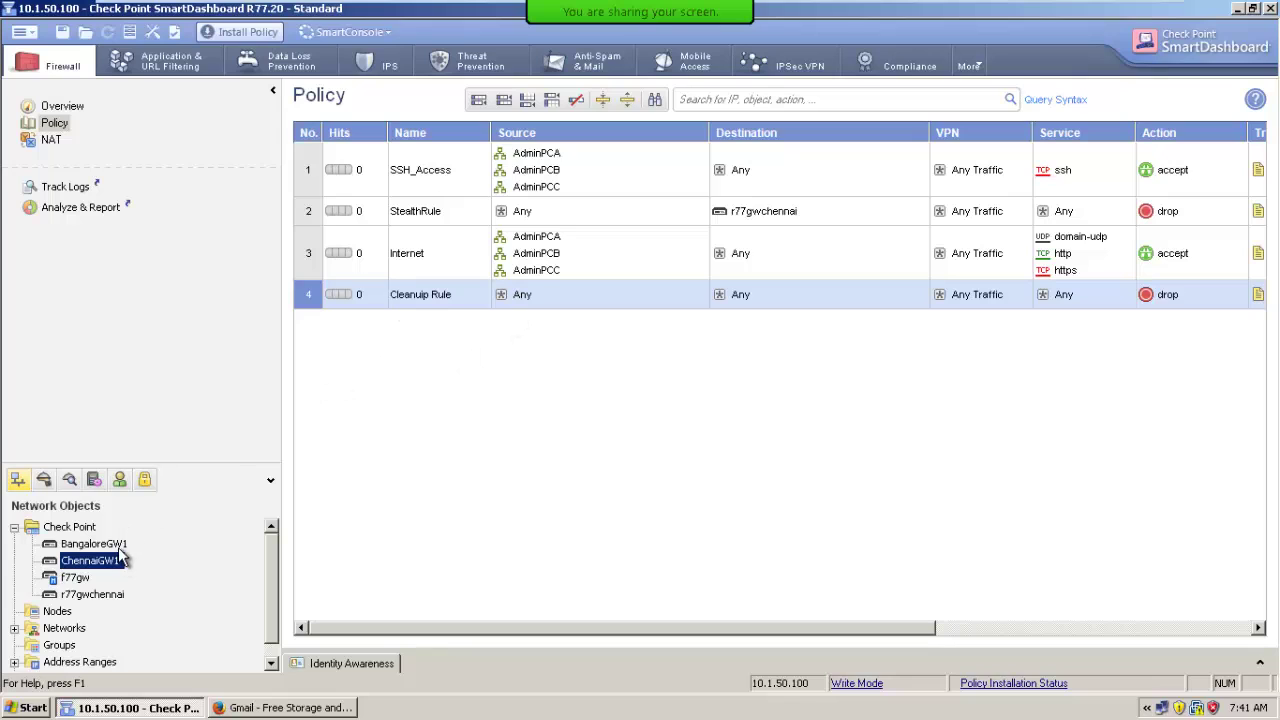
left_click(252, 33)
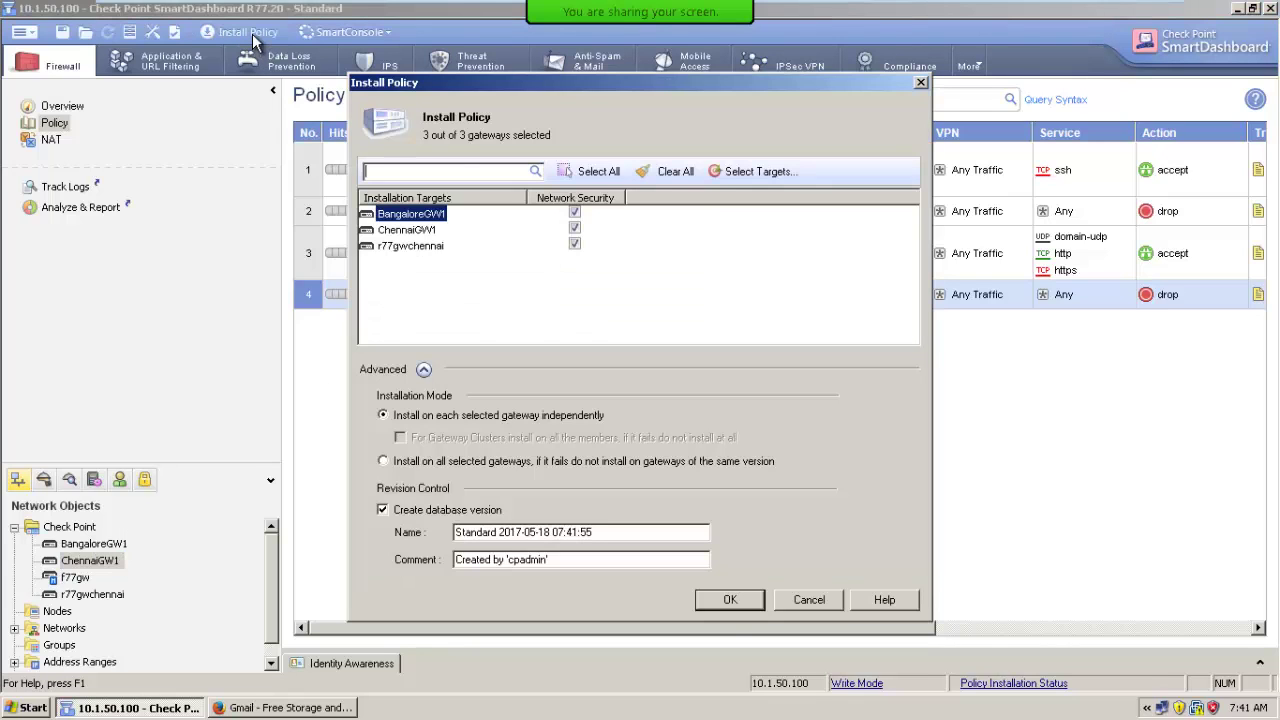
left_click(383, 510)
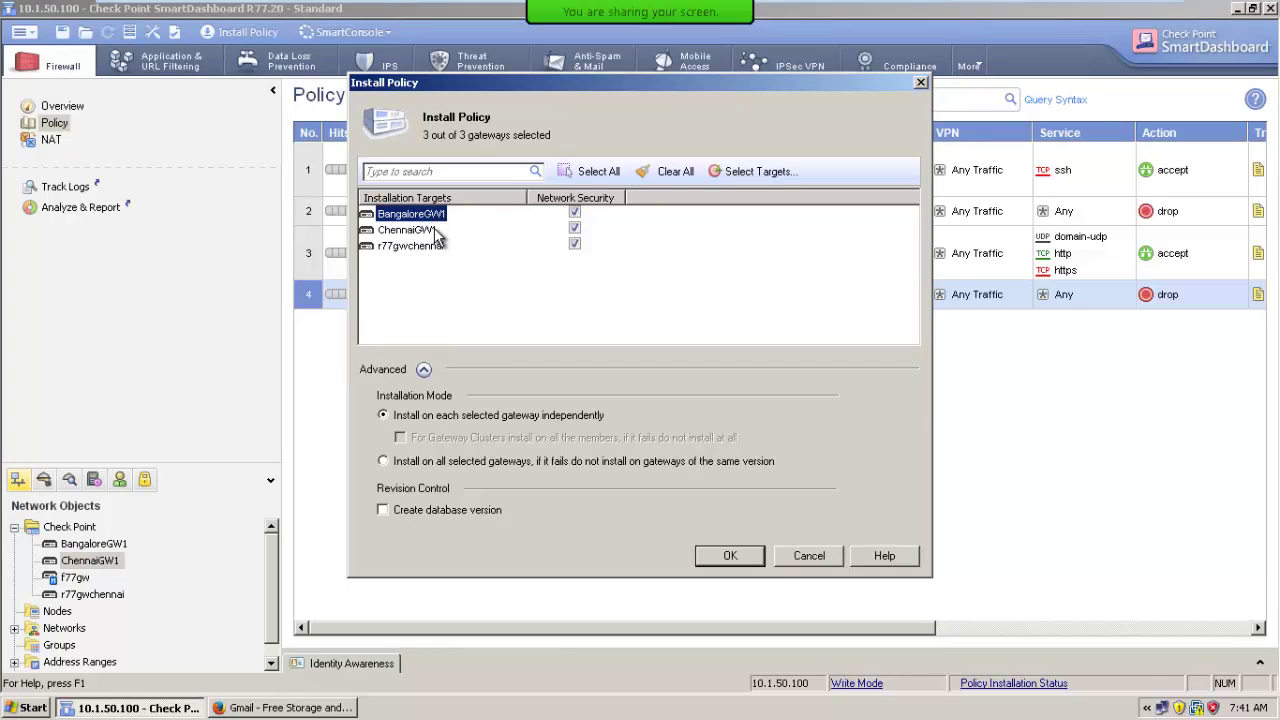
left_click(575, 228)
left_click(575, 213)
left_click(805, 557)
Scroll to the Install On column, then recheck install targets excluding ChennaiGW1 and cancel again.
left_click_drag(701, 628, 931, 628)
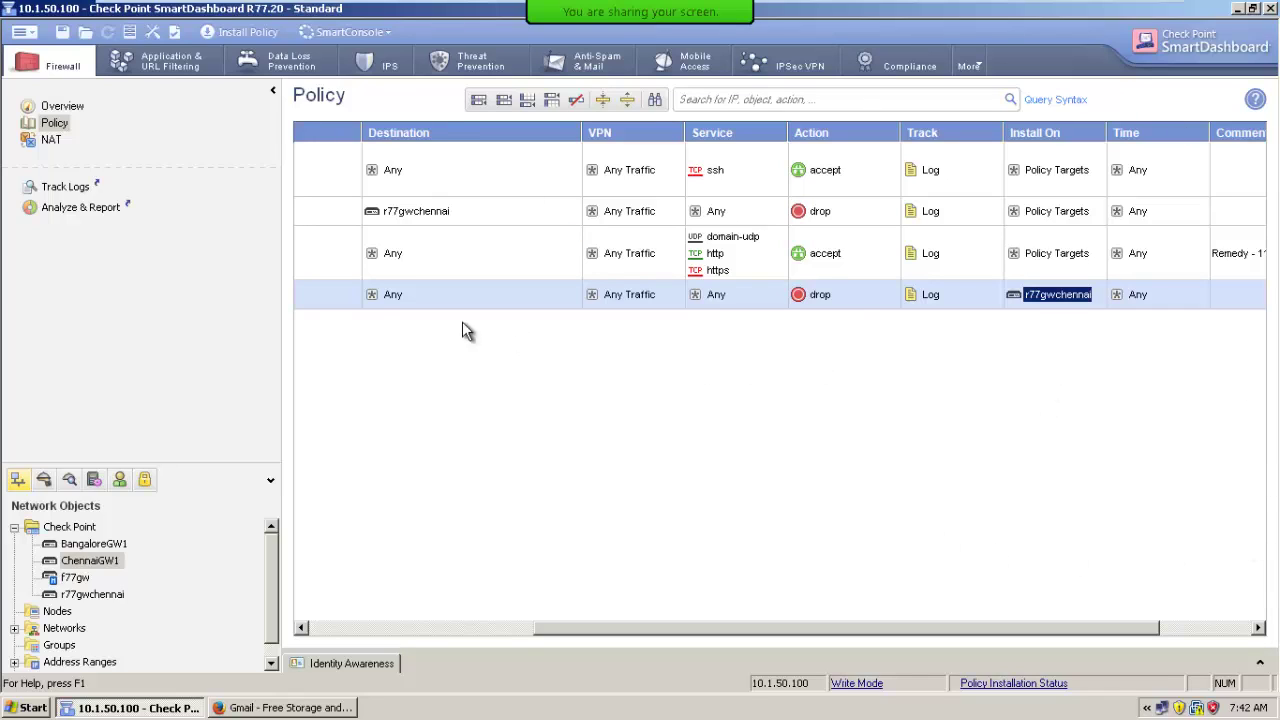
mouse_move(1072, 308)
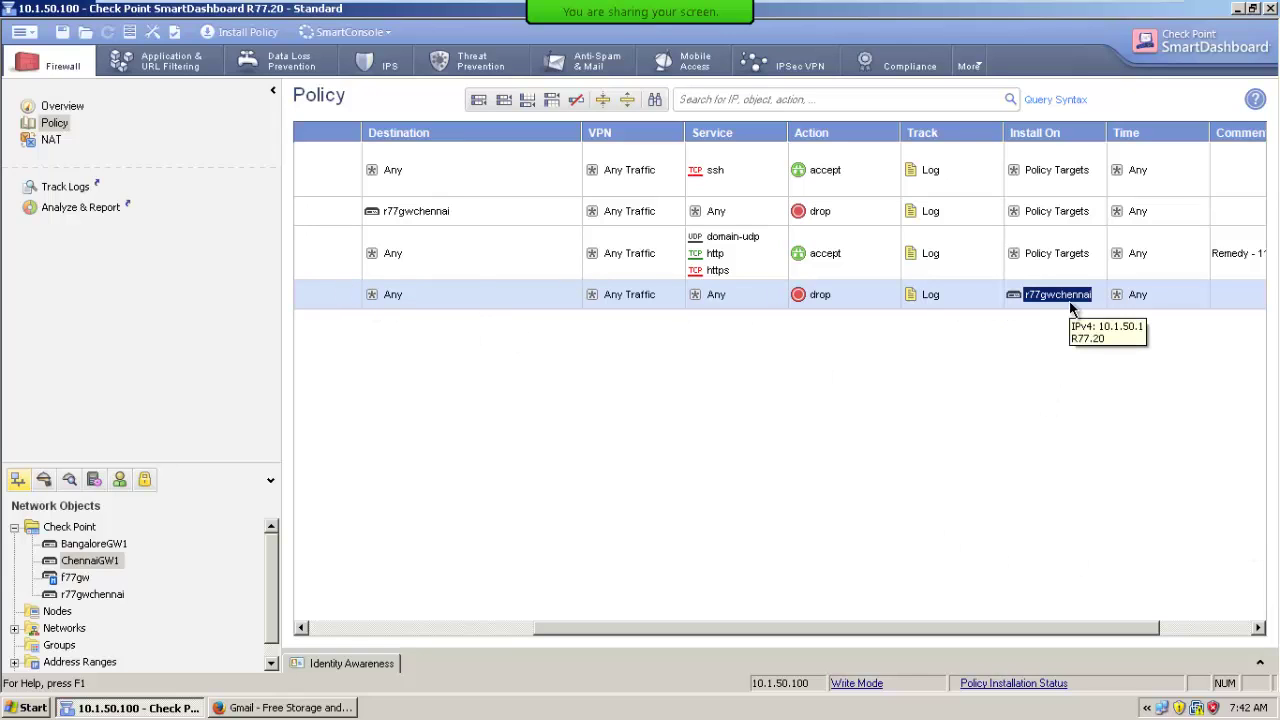
left_click(237, 31)
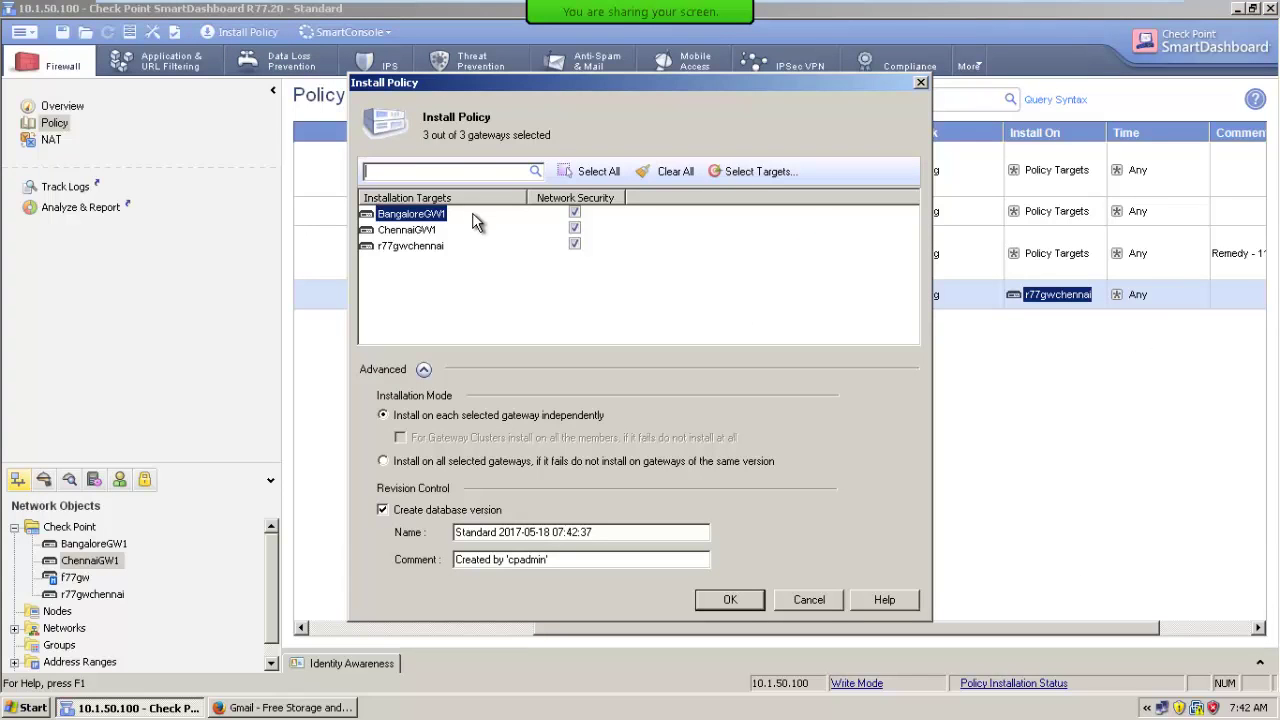
left_click(574, 229)
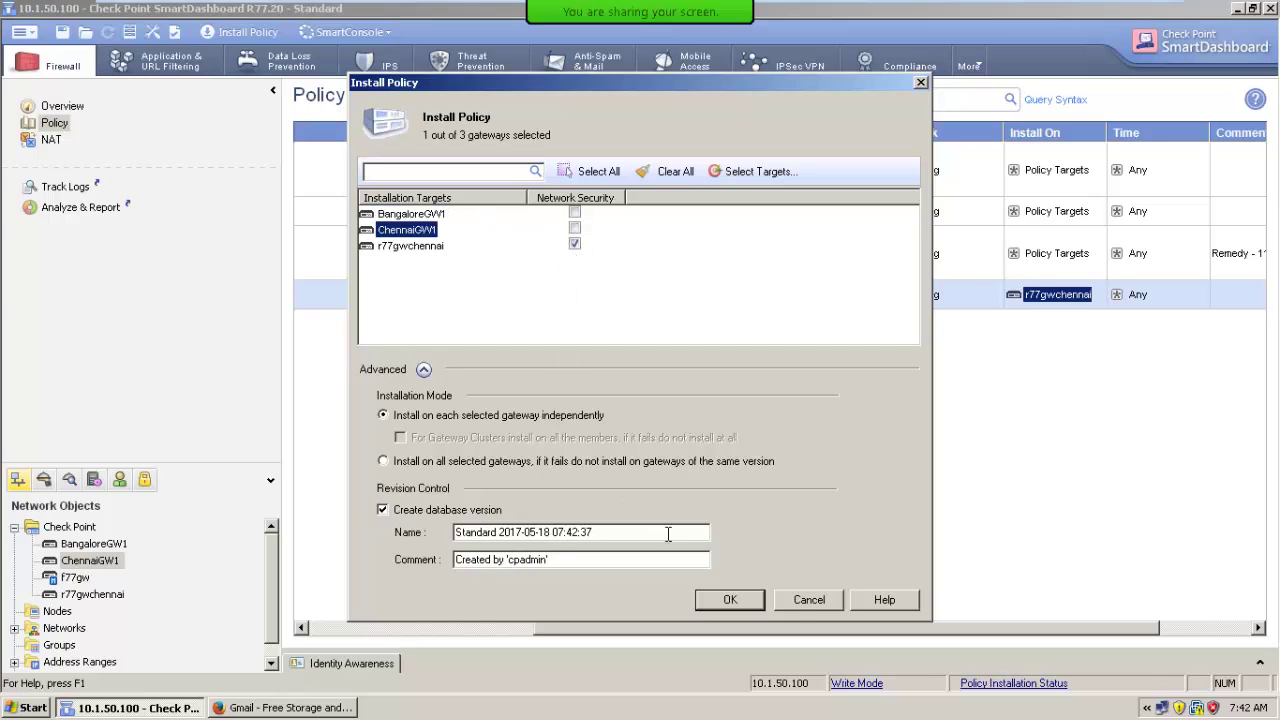
left_click(808, 600)
left_click(20, 31)
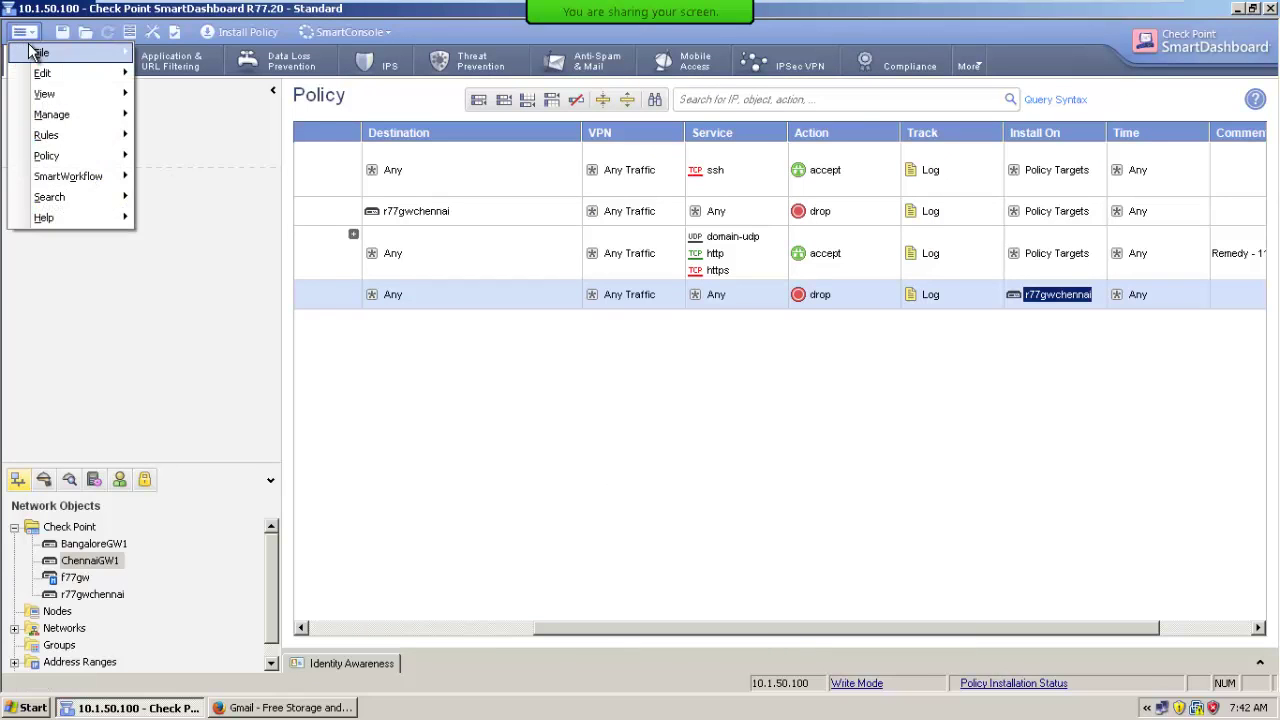
Accept the Database Revision Control settings with the version options left checked.
mouse_move(41, 52)
left_click(255, 262)
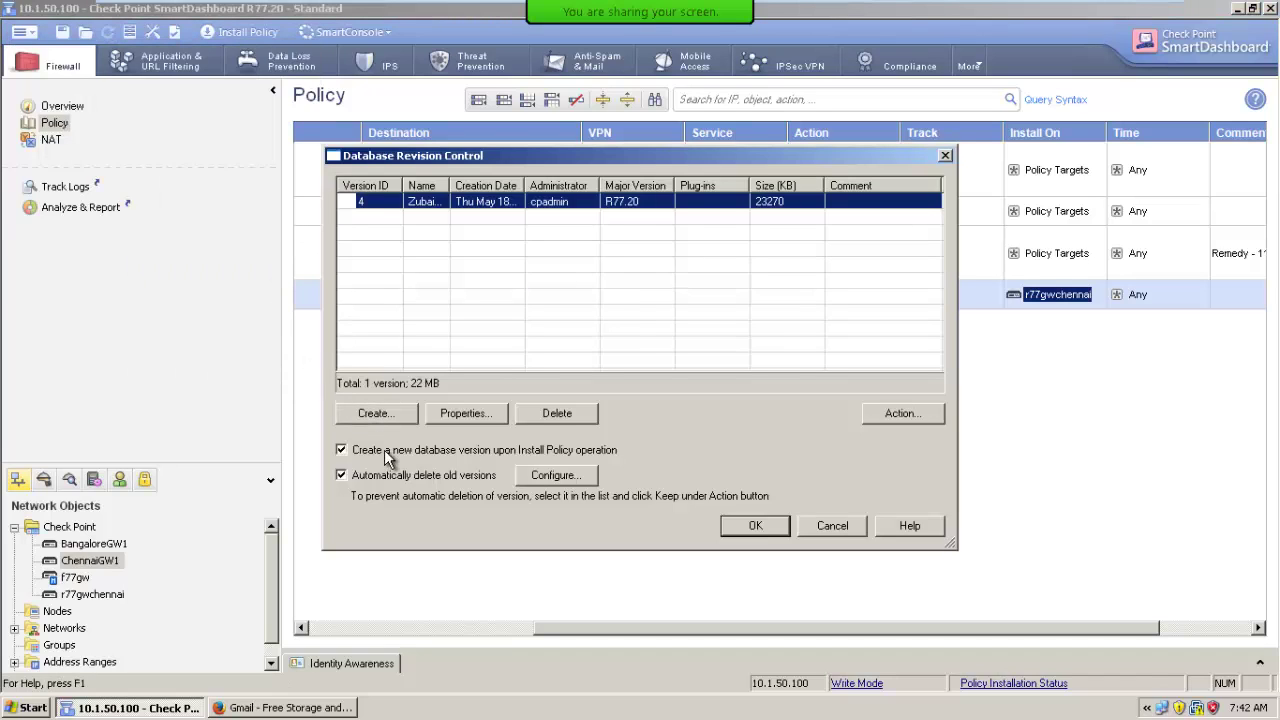
left_click(746, 526)
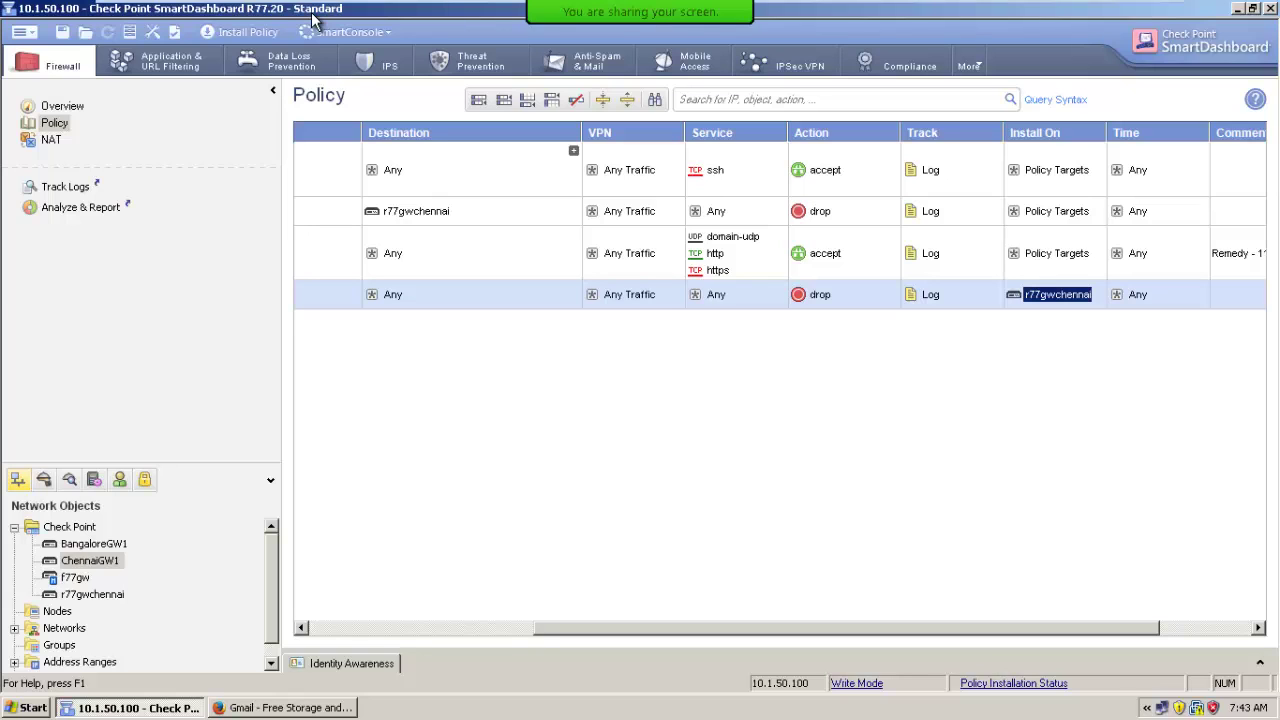
Save changes and create package ChennaiGW1_PP with the Firewall, Address Translation and Application & URL Filtering type.
left_click(22, 32)
mouse_move(30, 58)
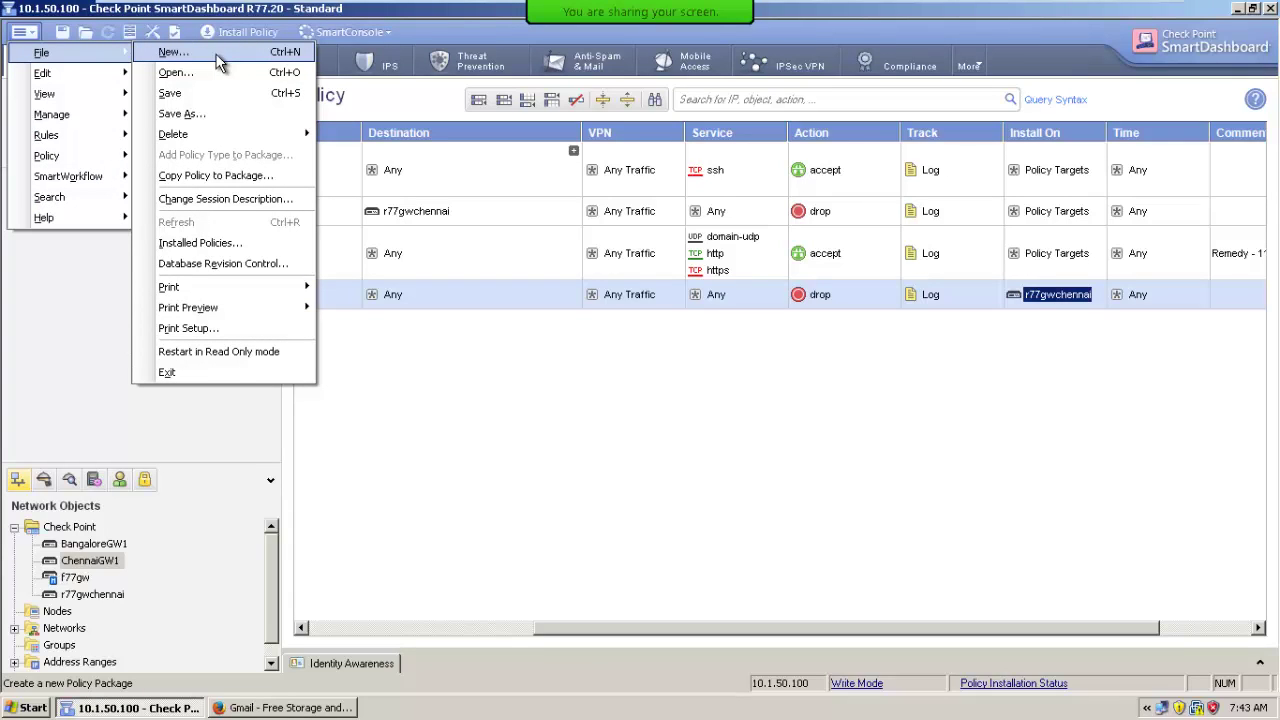
left_click(219, 62)
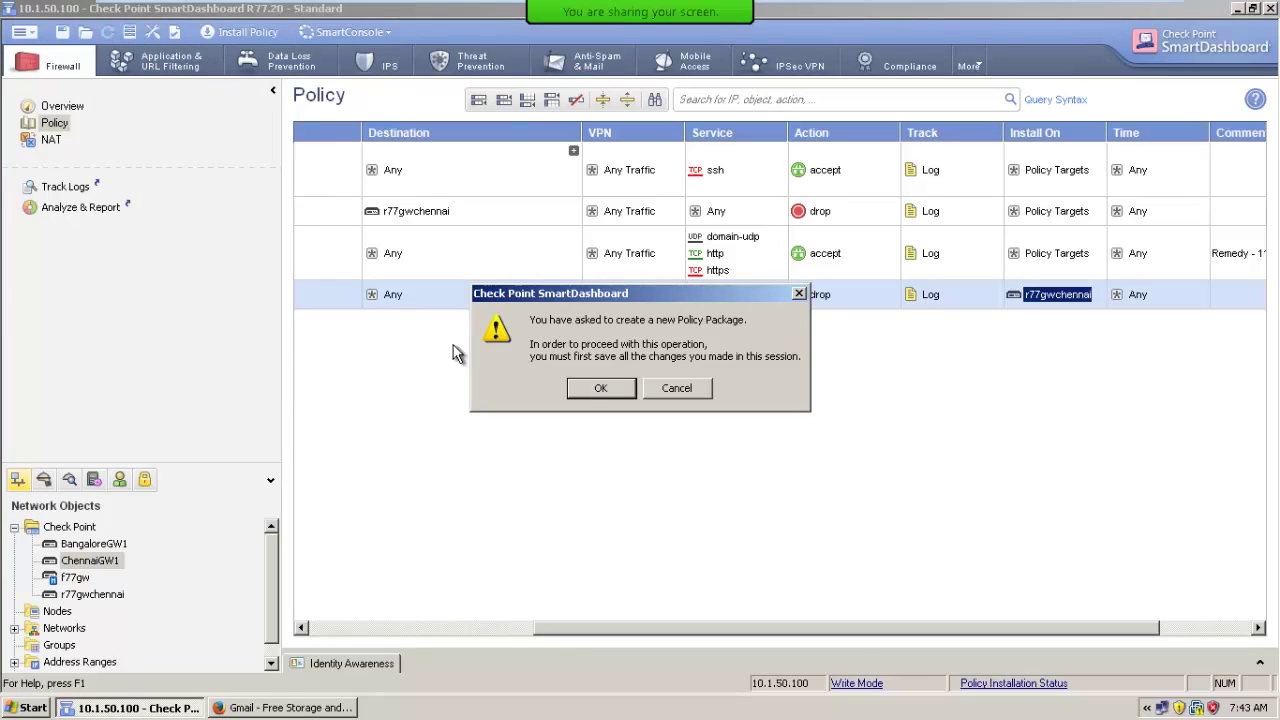
left_click(600, 388)
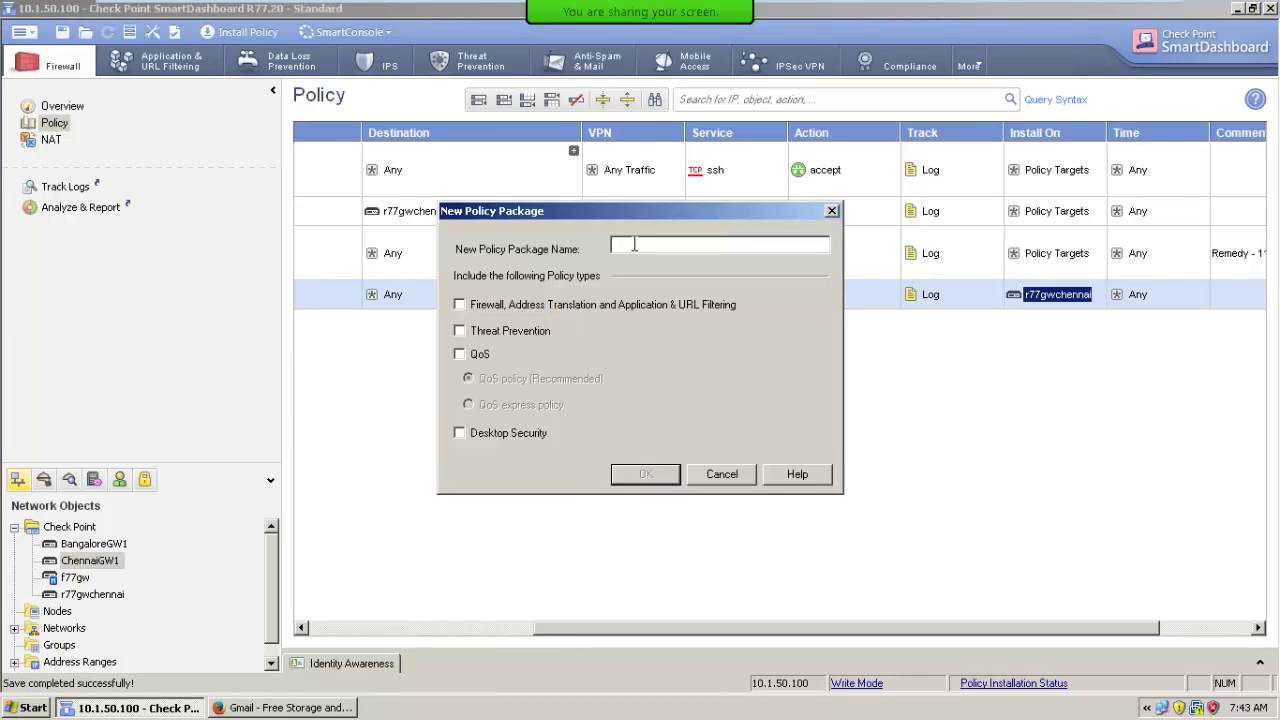
type("ChennaiGW1PP")
key("BackSpace")
type("_PP")
left_click(563, 308)
left_click(646, 476)
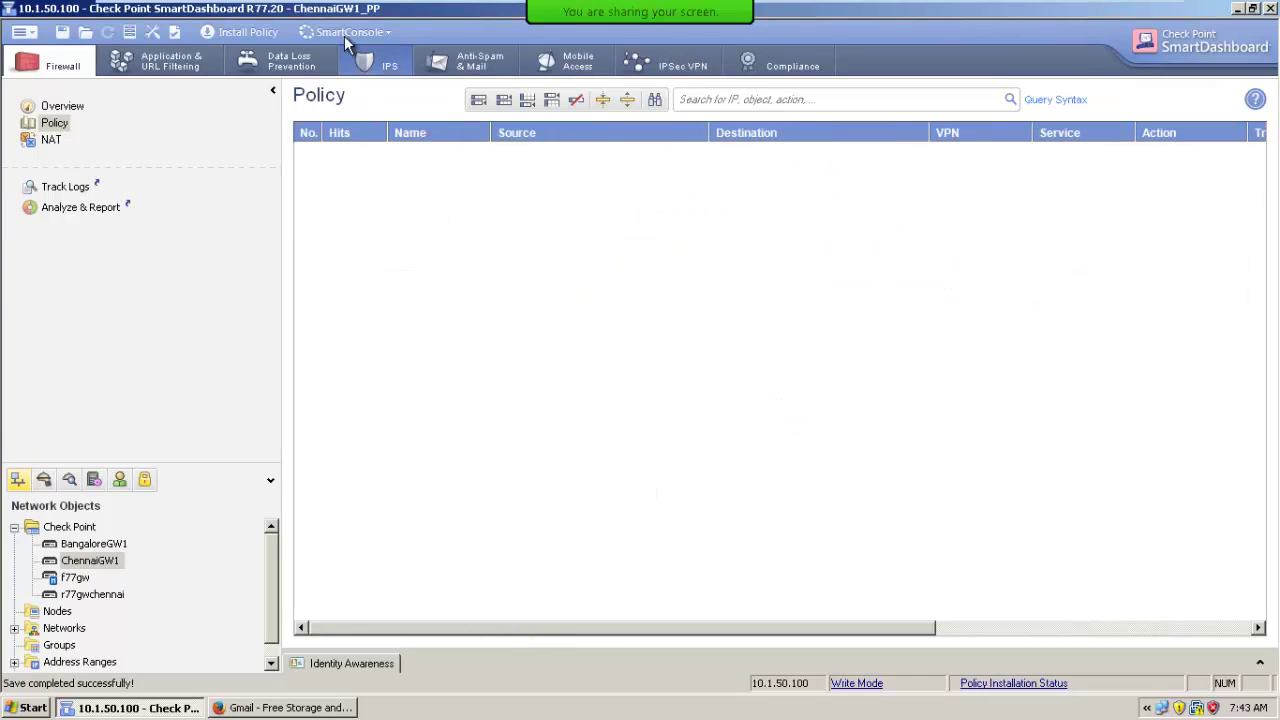
Save changes and create package BangaloreGW1_PP with the Firewall policy type.
left_click(22, 32)
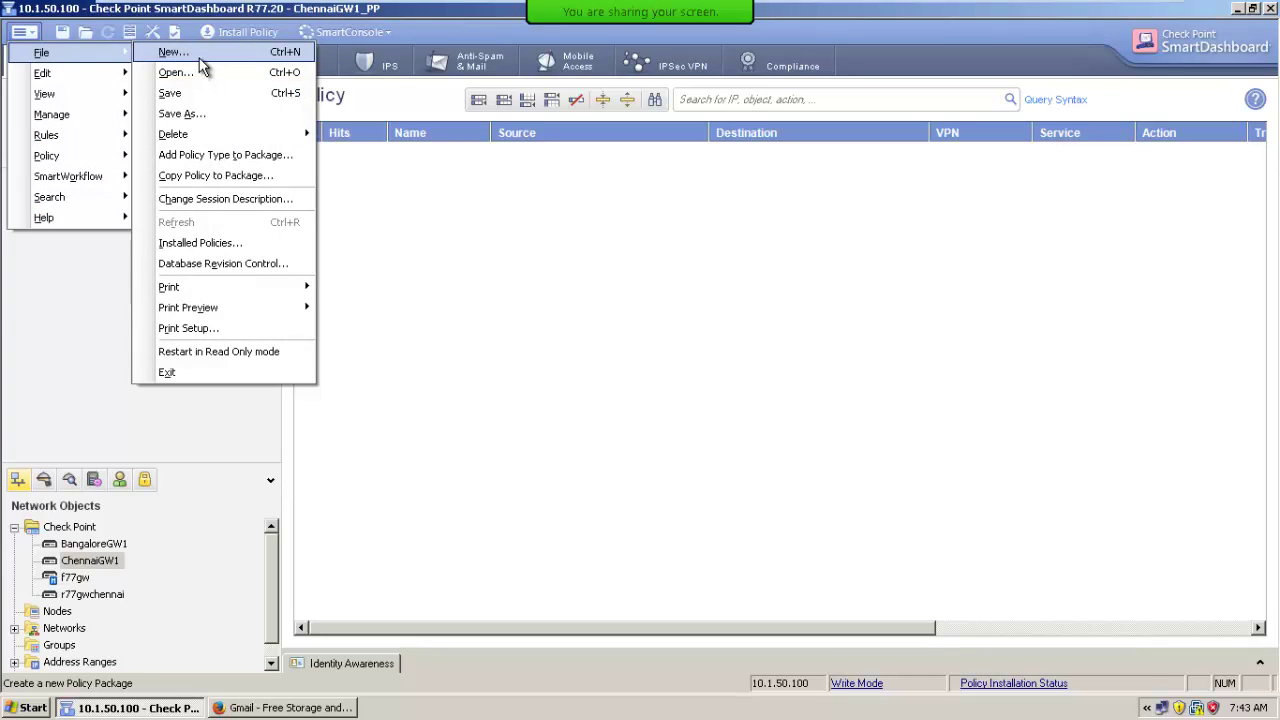
left_click(198, 54)
left_click(601, 388)
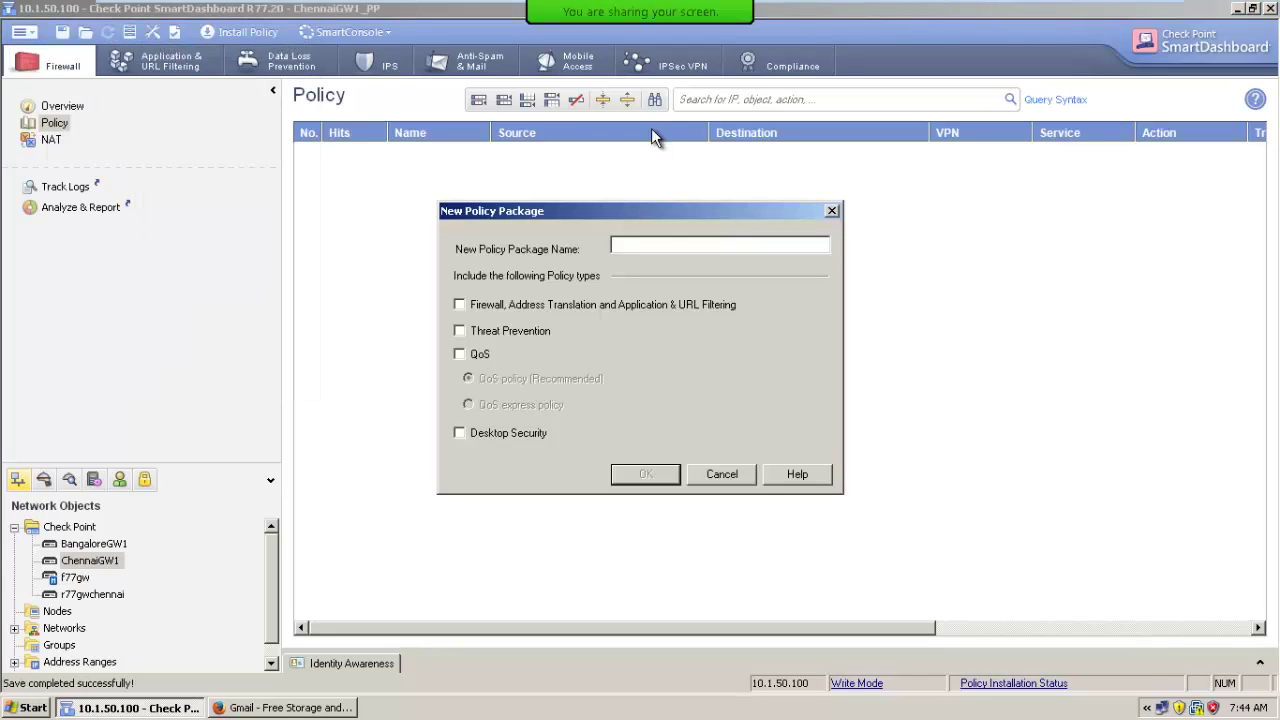
type("BangaloreGW1_PP")
left_click(509, 310)
left_click(634, 476)
left_click(645, 474)
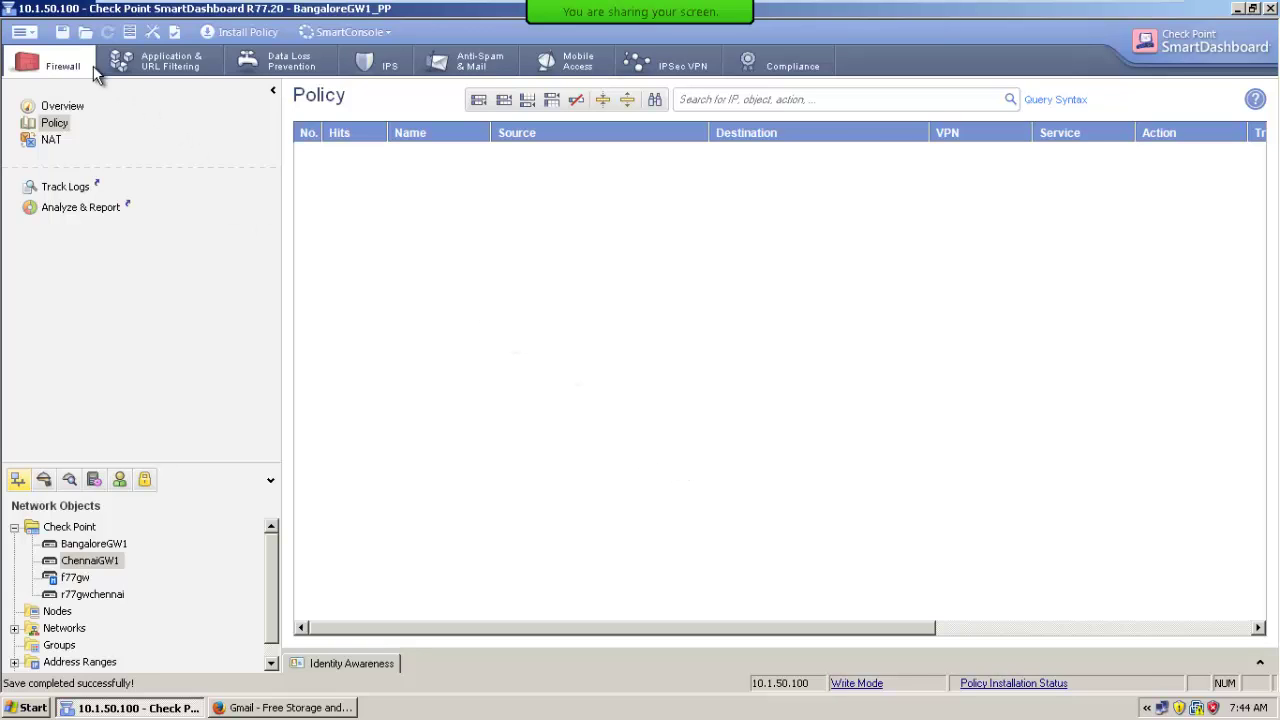
Save pending changes and reopen the Standard policy package.
left_click(22, 32)
mouse_move(32, 52)
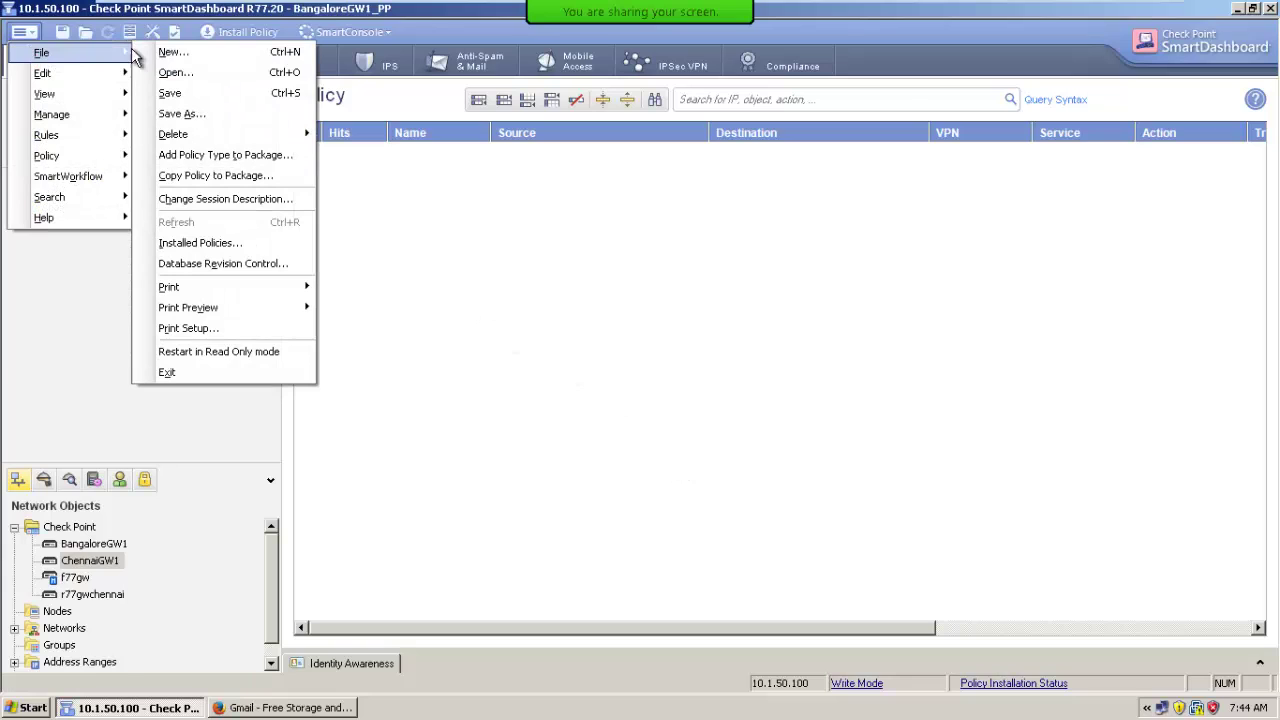
left_click(181, 74)
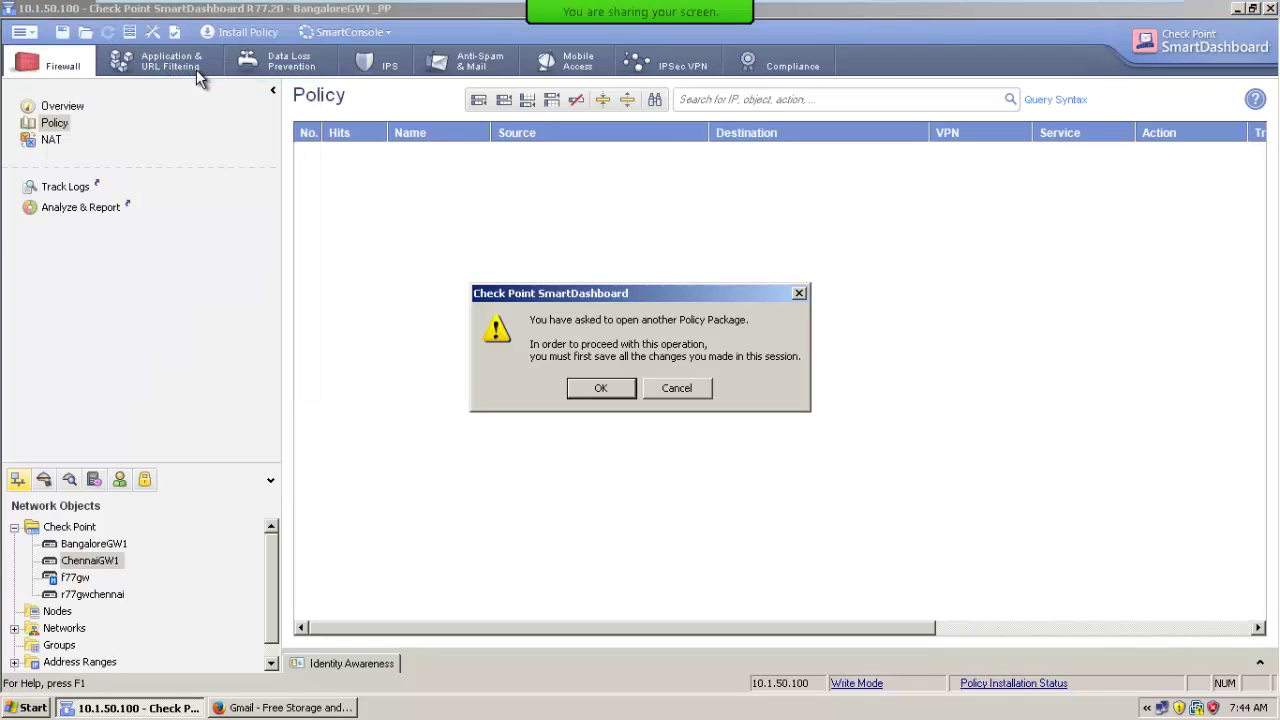
left_click(601, 389)
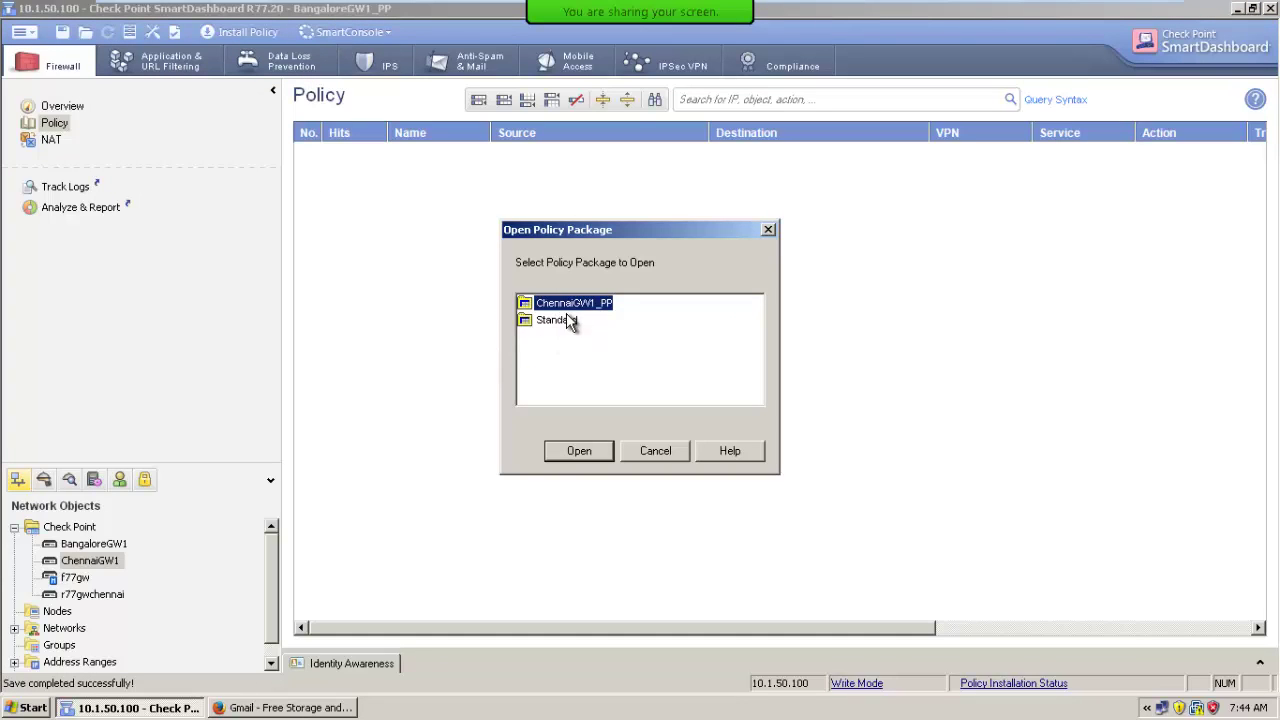
double_click(567, 318)
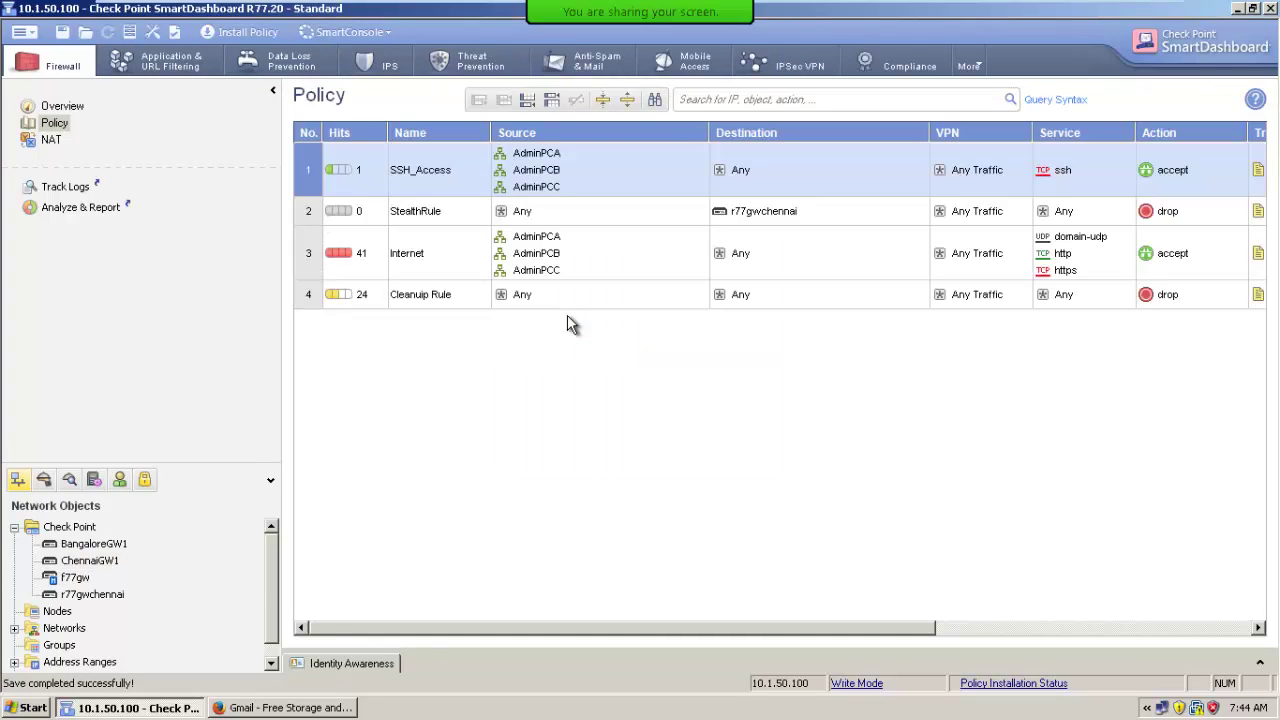
Look over the package list and the Install Policy dialog, cancelling both.
left_click(22, 32)
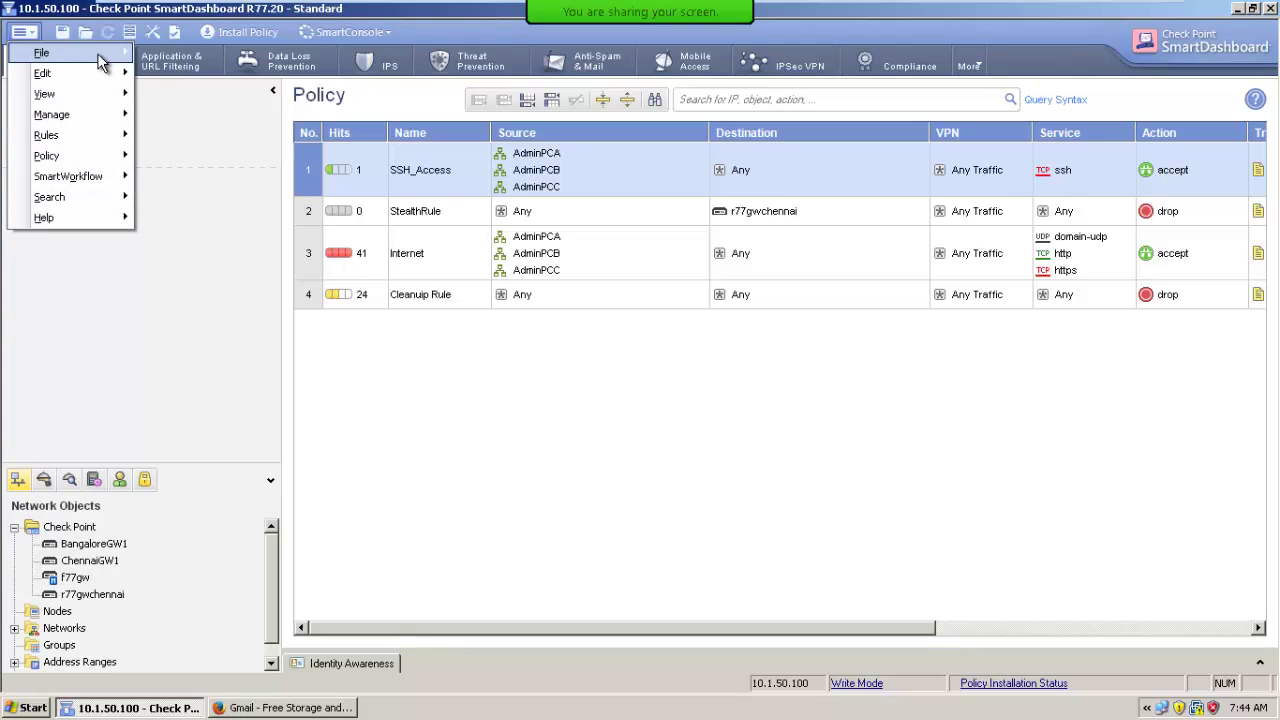
left_click(60, 53)
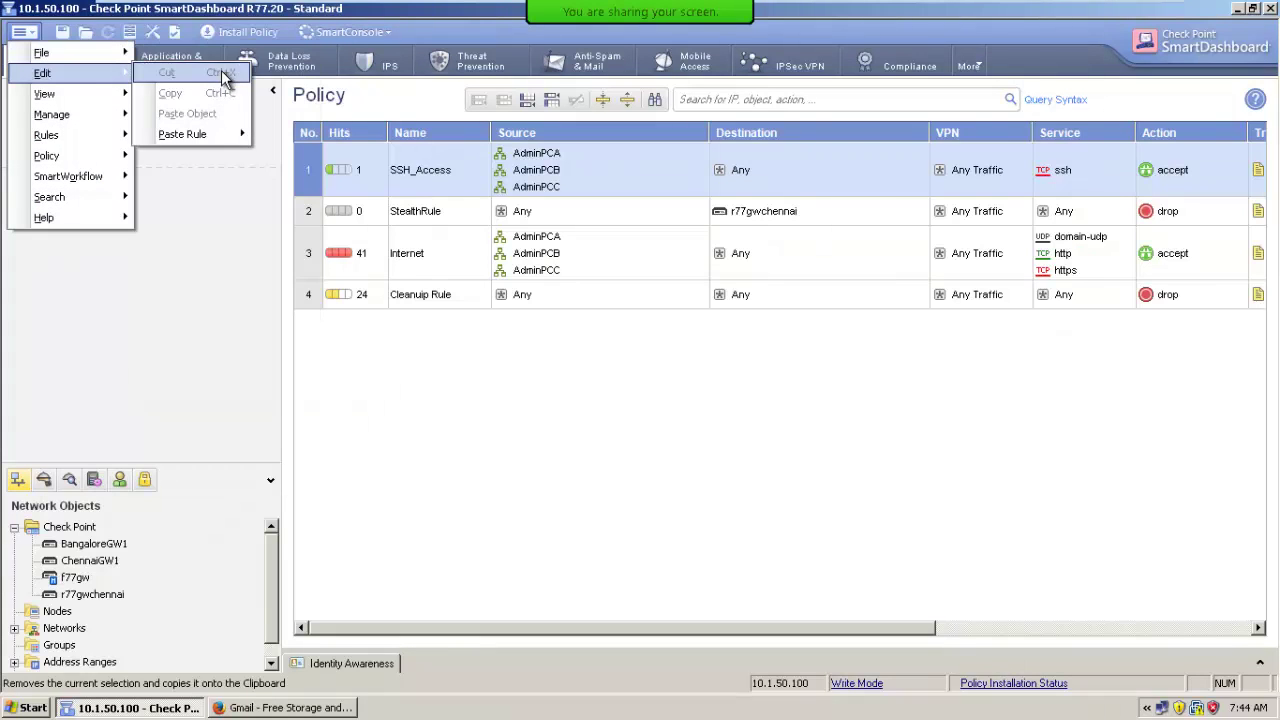
left_click(175, 72)
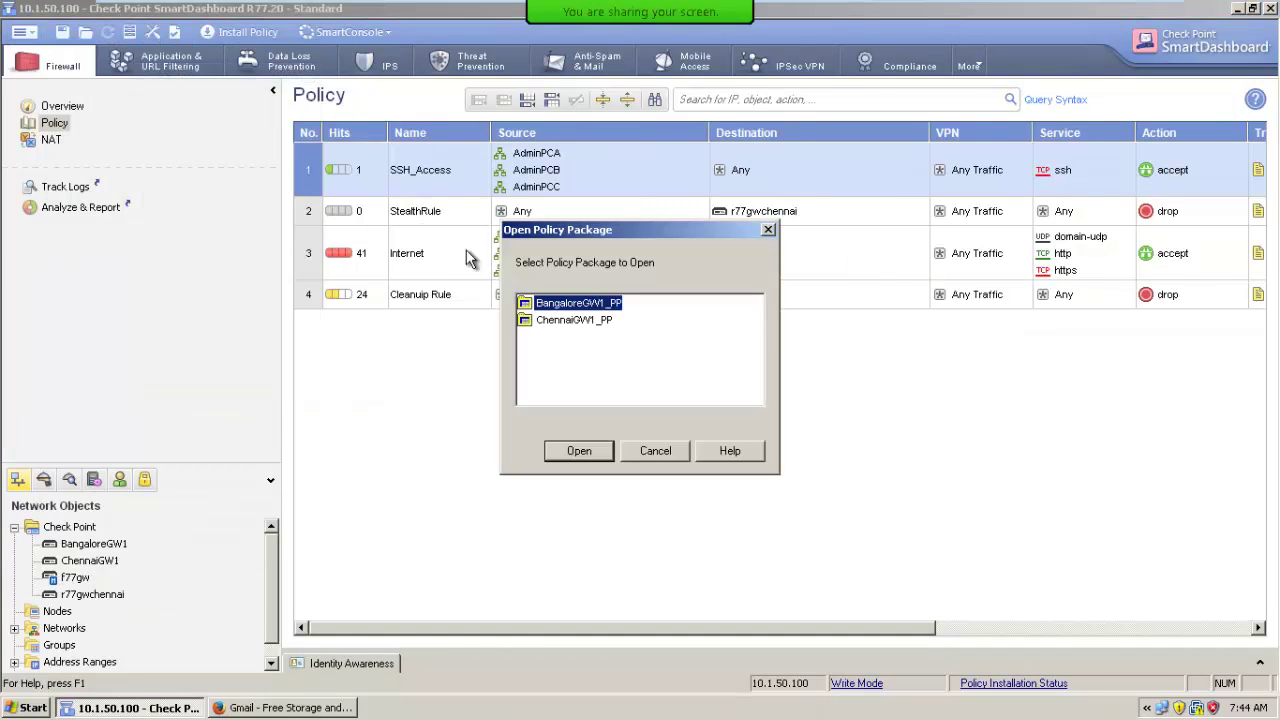
left_click(655, 451)
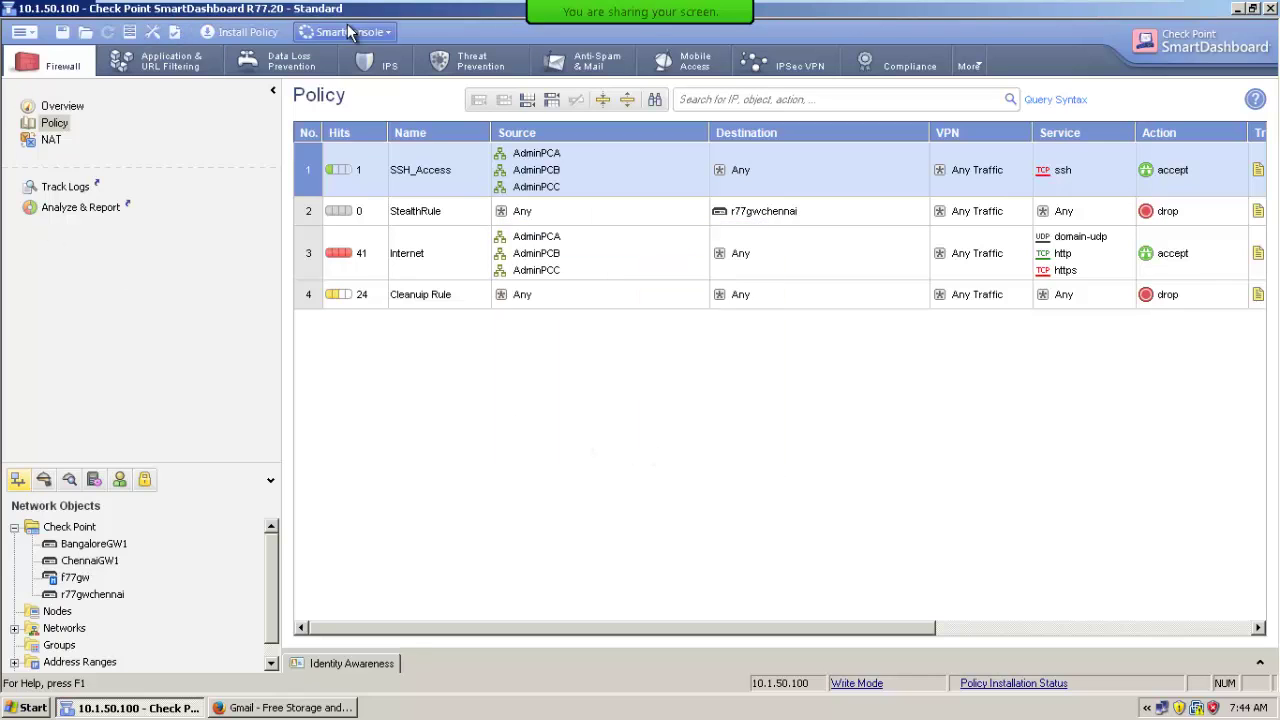
left_click(248, 32)
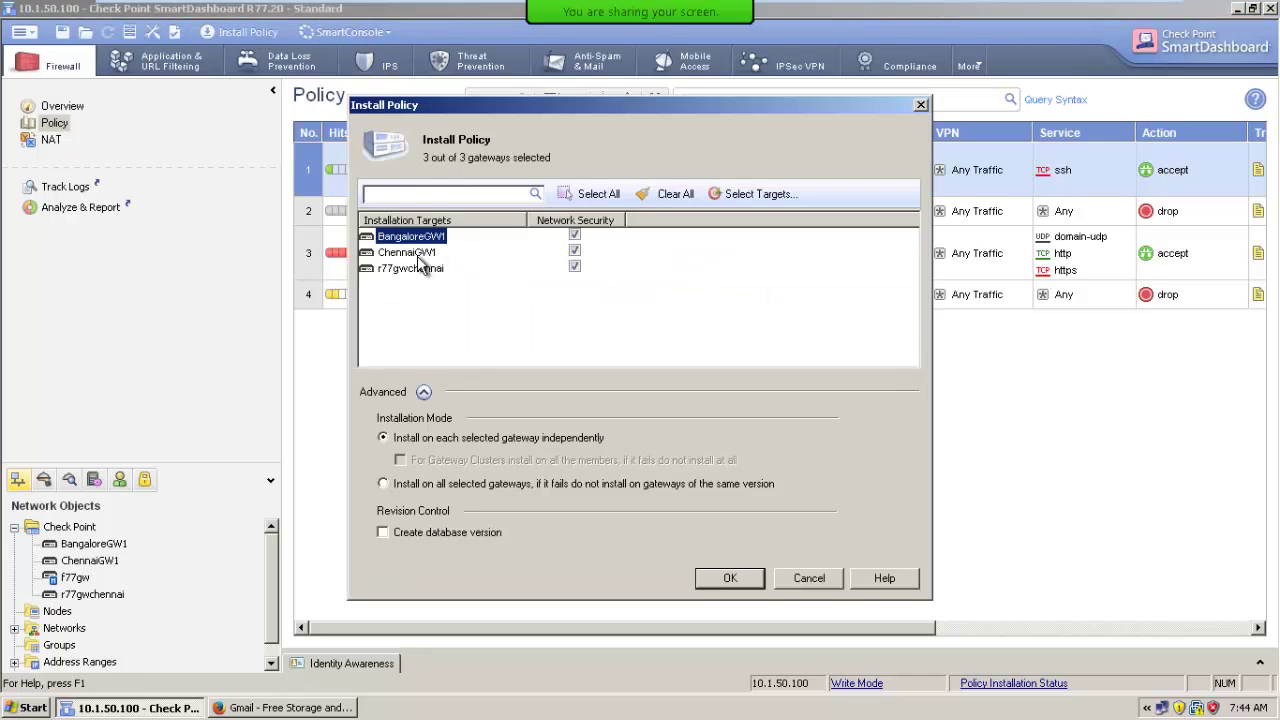
left_click(810, 580)
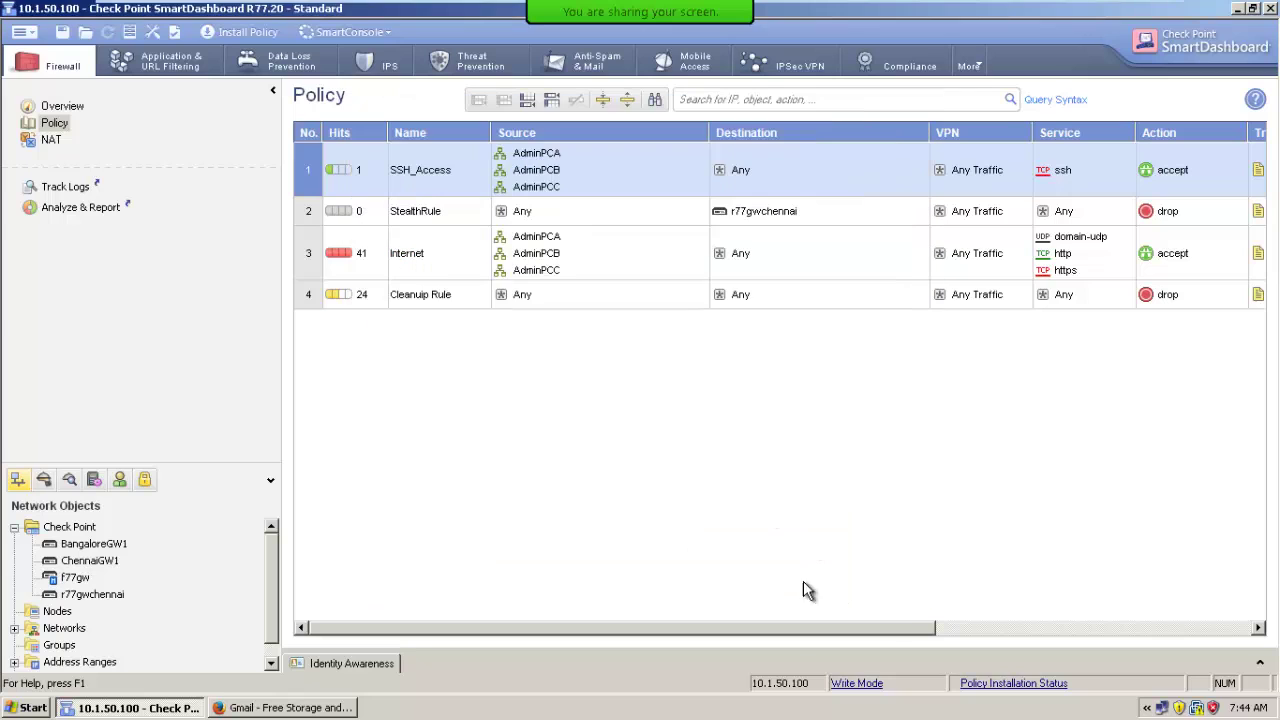
Save the Standard policy package.
left_click(20, 32)
mouse_move(40, 53)
left_click(192, 91)
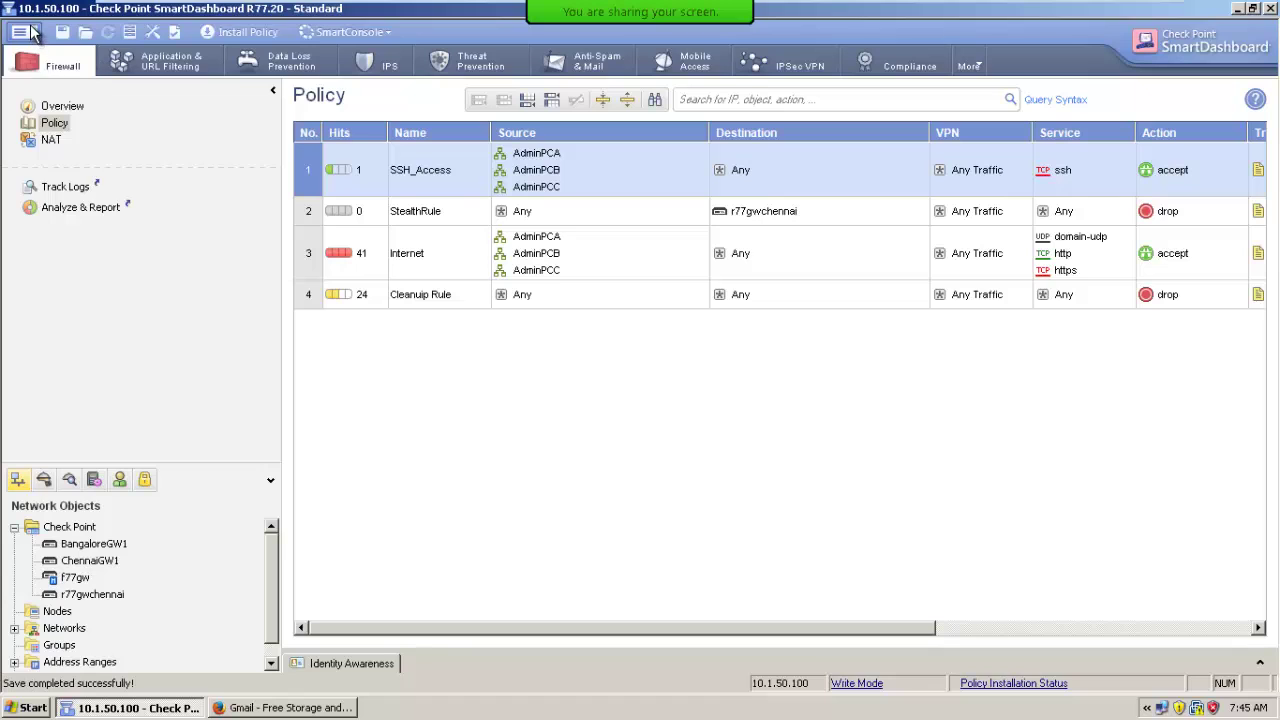
Open ChennaiGW1_PP and bring up its policy installation listing all three gateways.
left_click(22, 32)
mouse_move(40, 53)
left_click(170, 70)
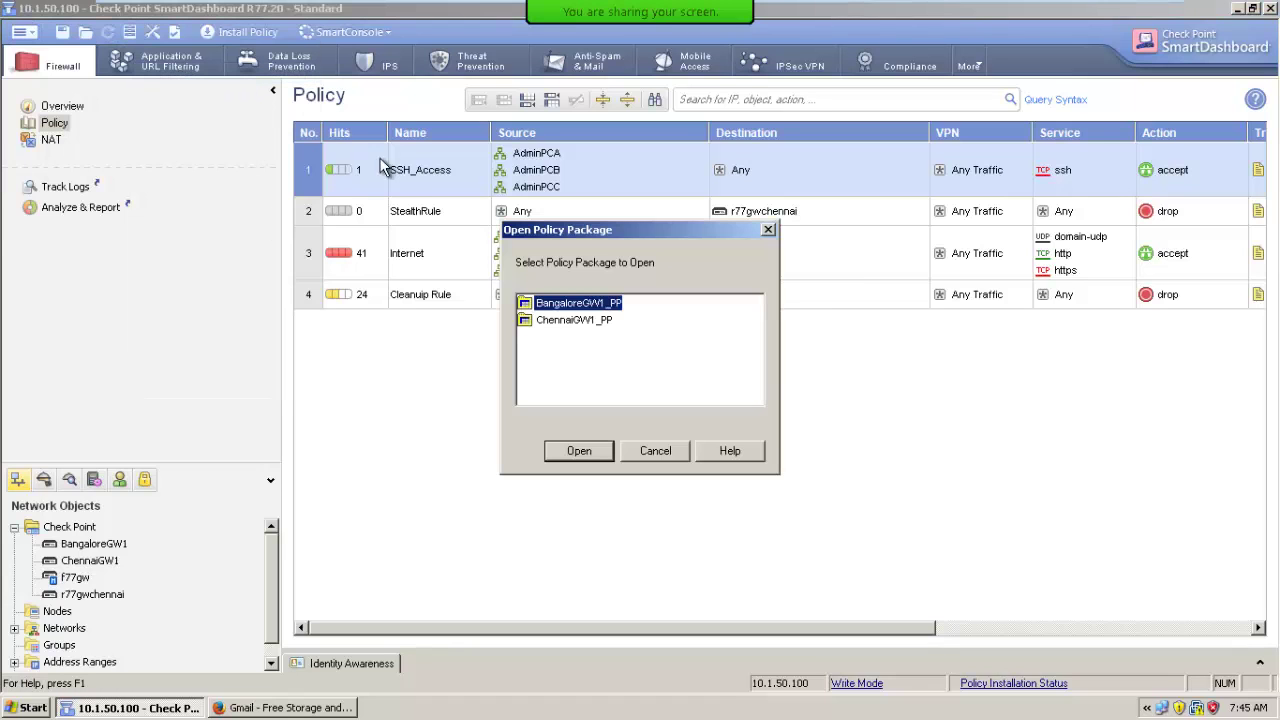
double_click(576, 319)
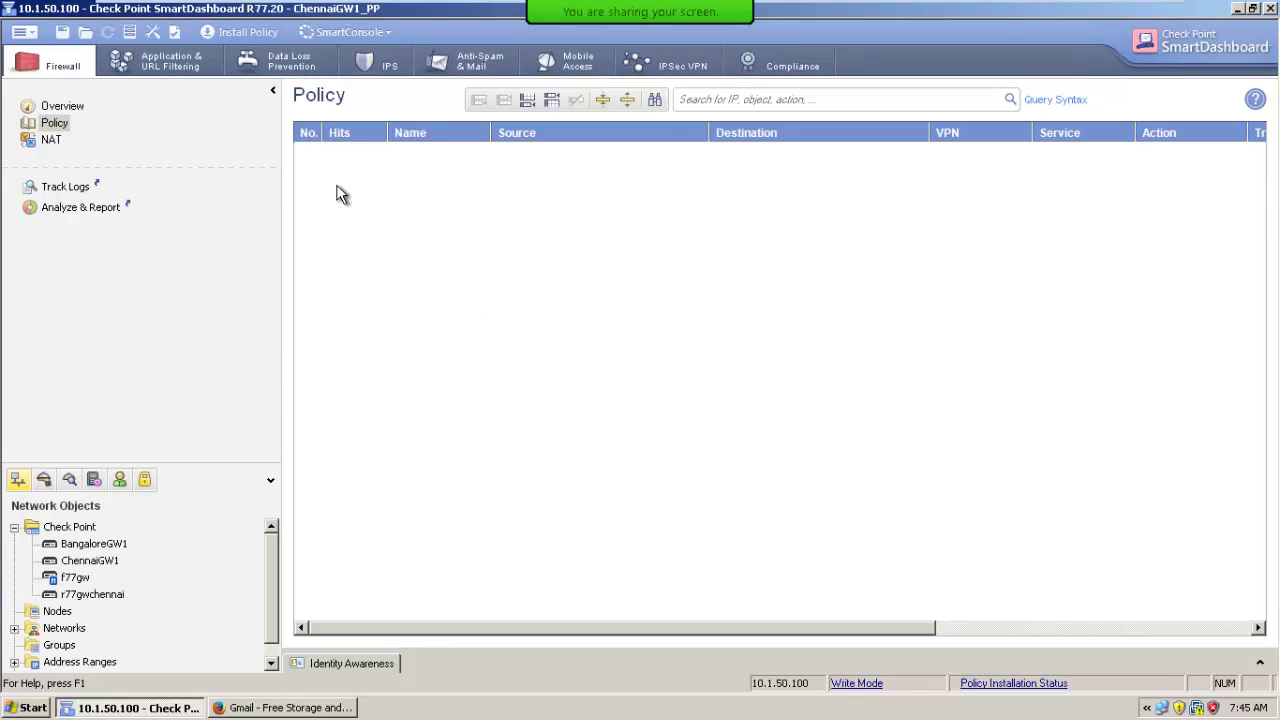
left_click(242, 33)
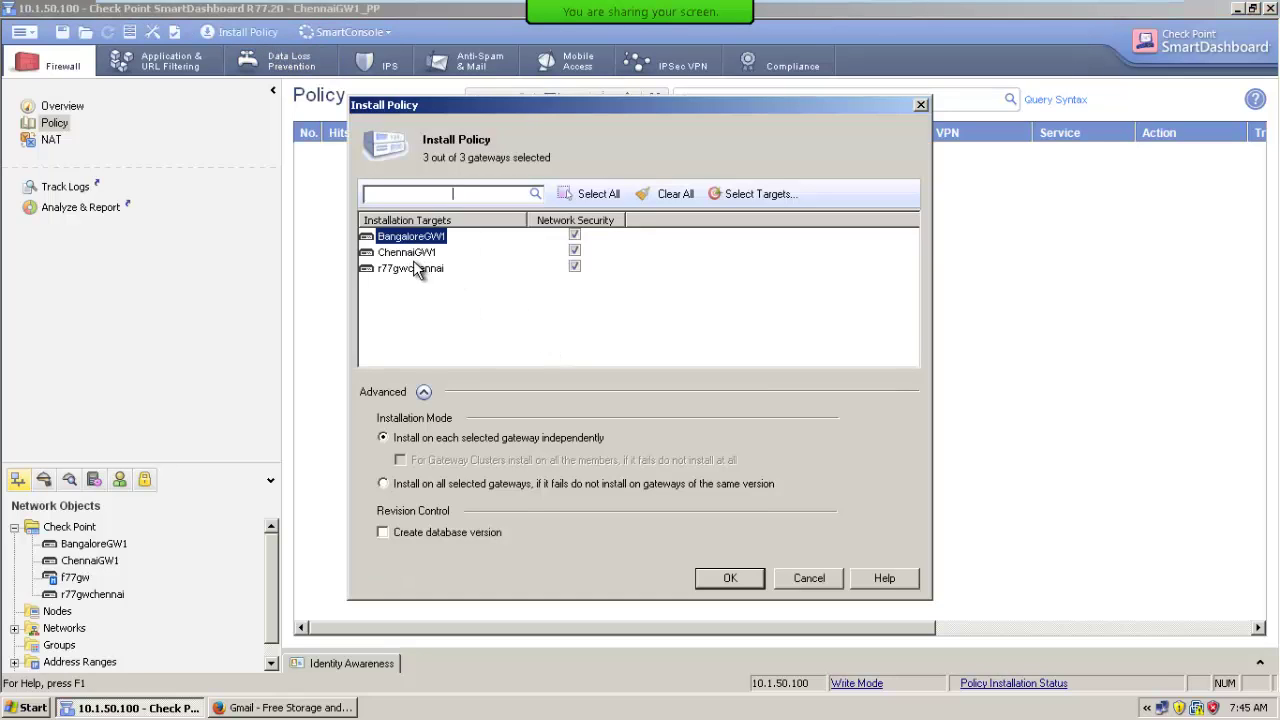
Cancel the ChennaiGW1_PP installation and open the Standard policy package again.
left_click(808, 578)
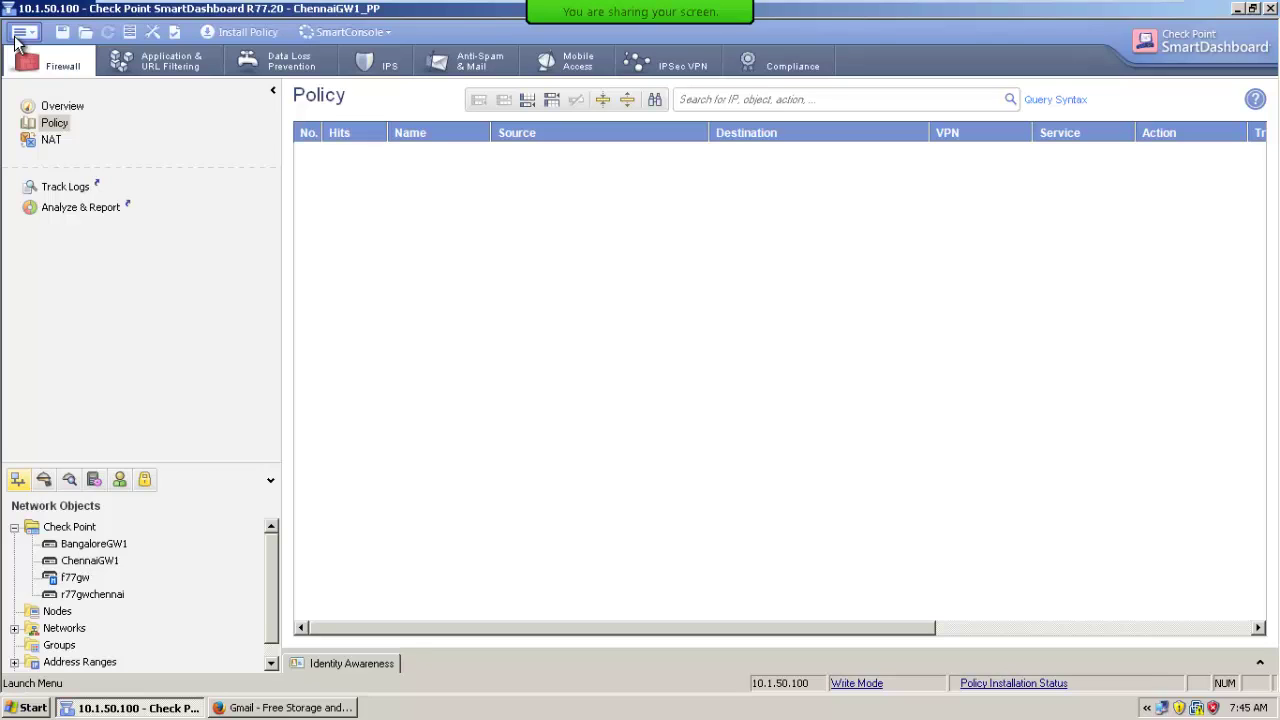
left_click(18, 33)
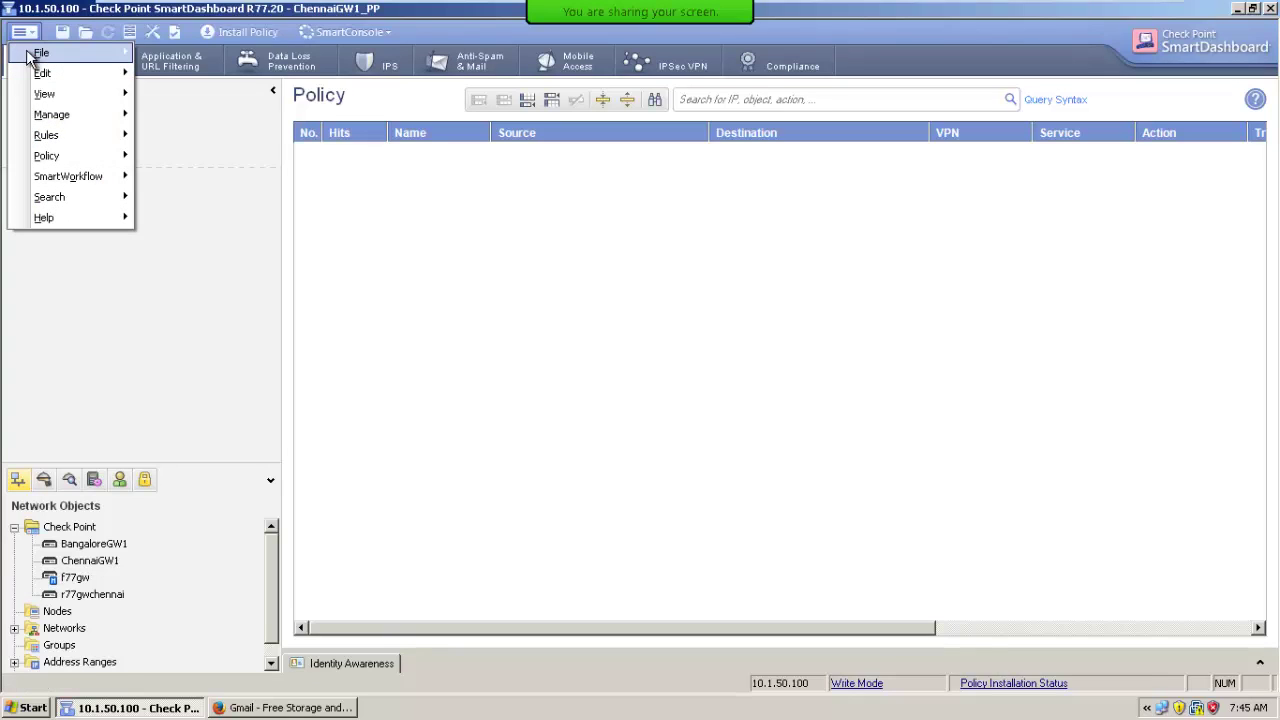
mouse_move(38, 52)
left_click(172, 74)
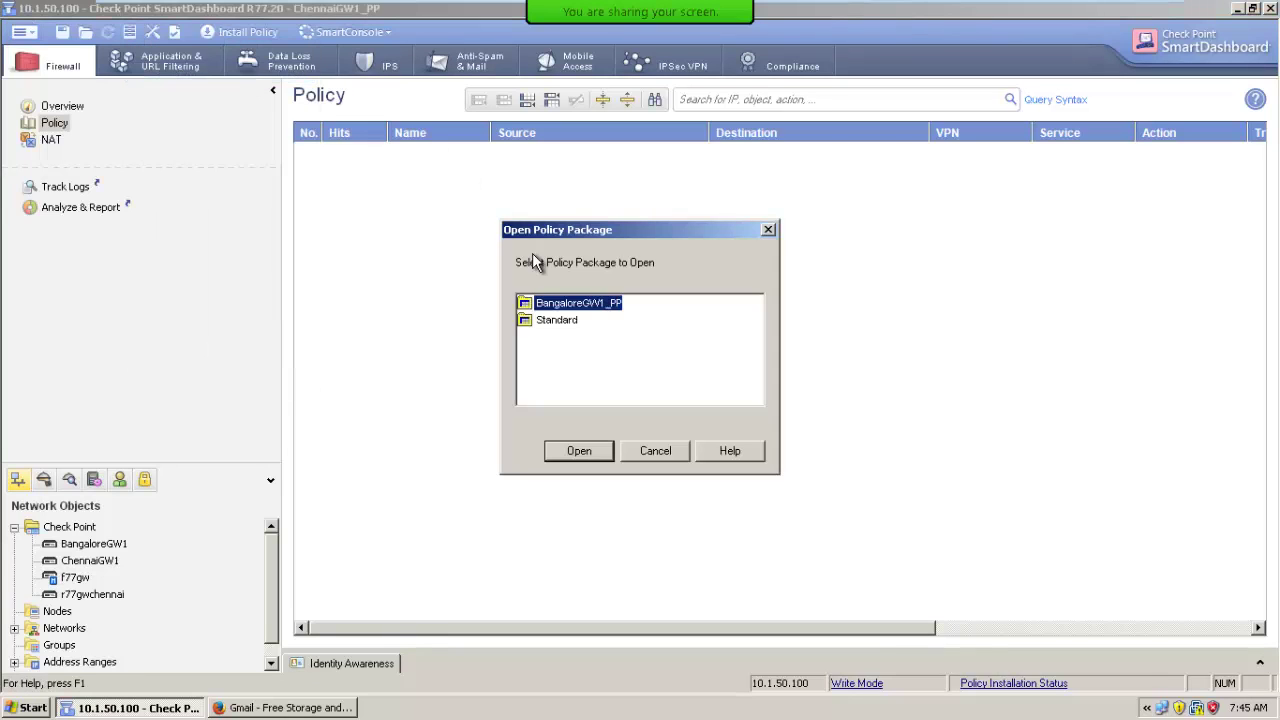
double_click(558, 322)
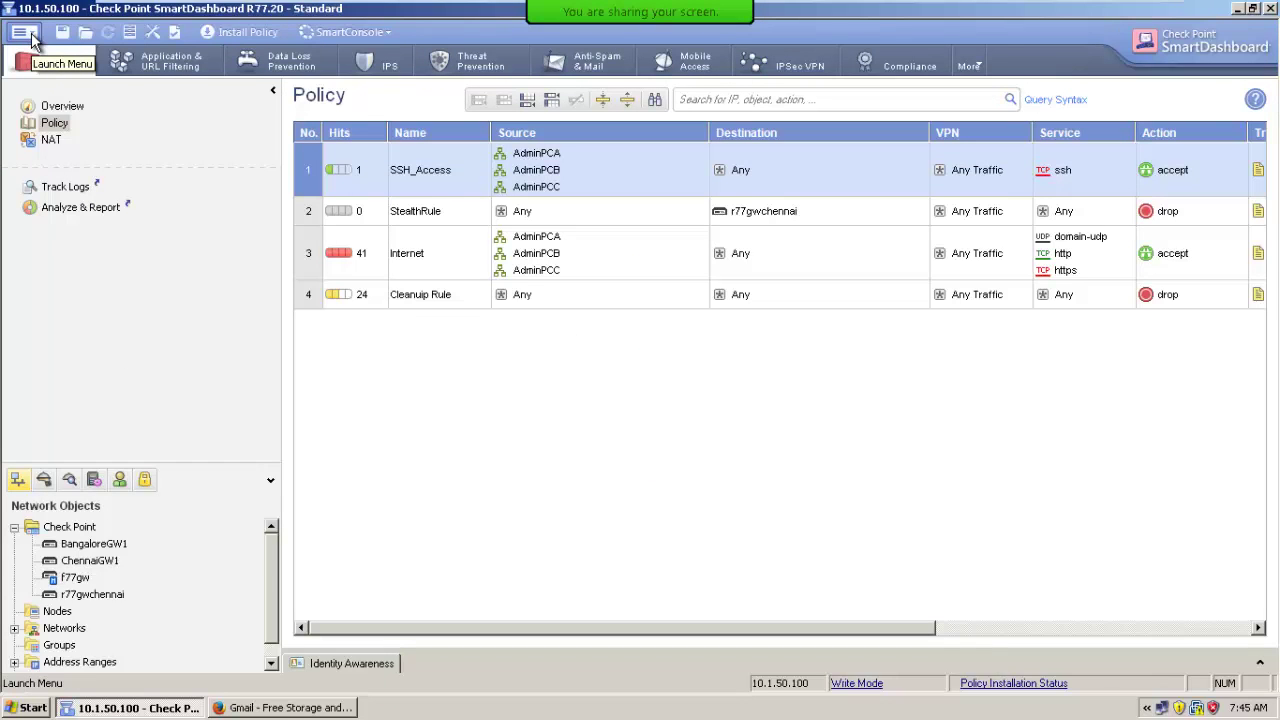
Browse the main menu without choosing anything and resize the lower pane.
left_click(31, 38)
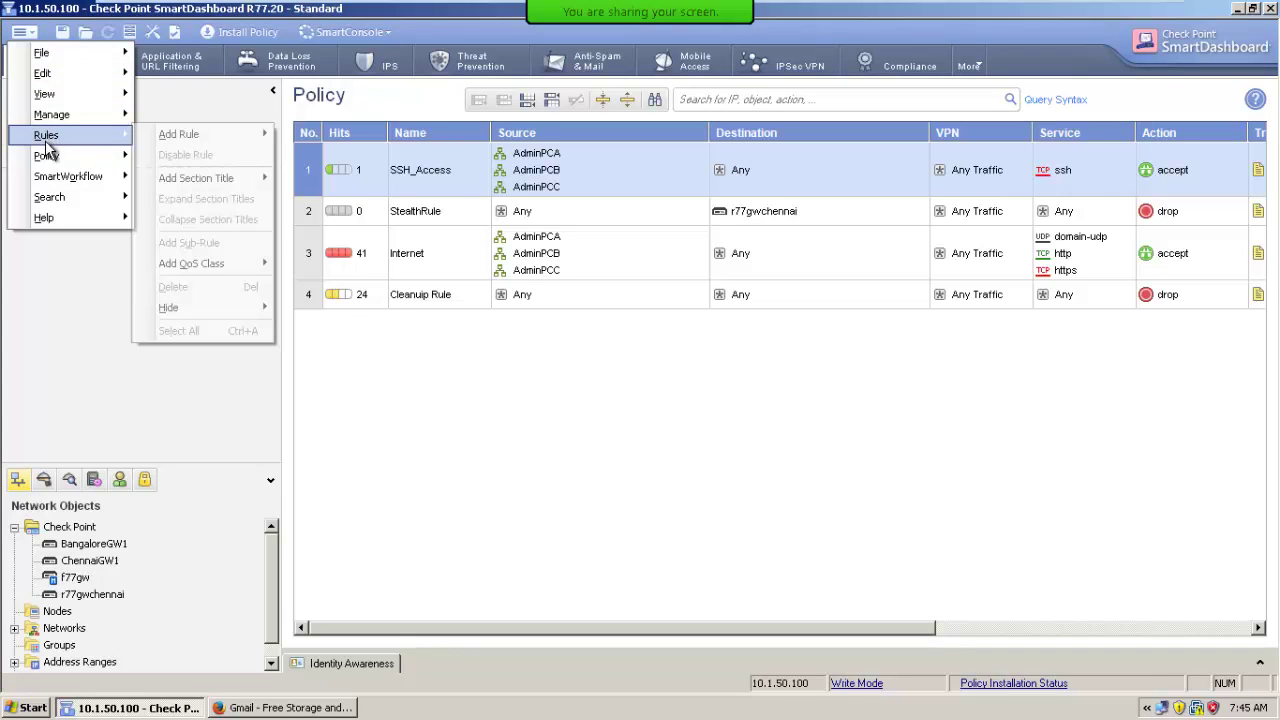
mouse_move(48, 155)
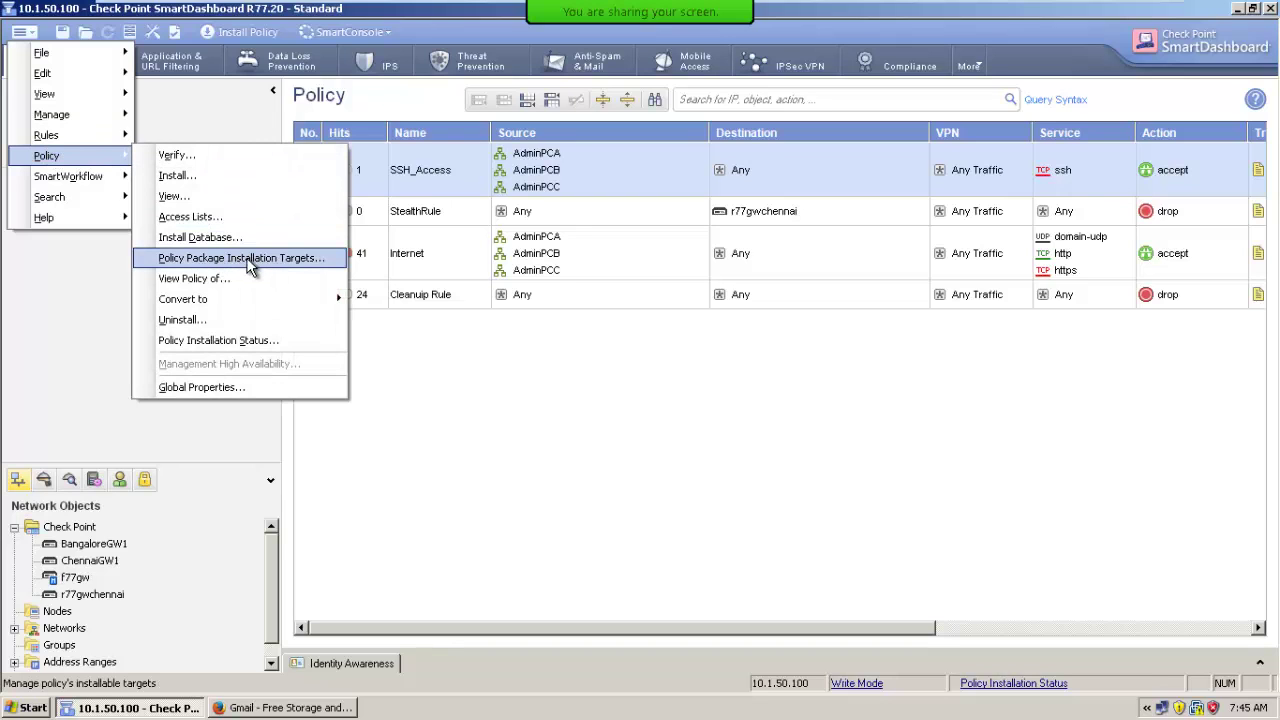
left_click(600, 597)
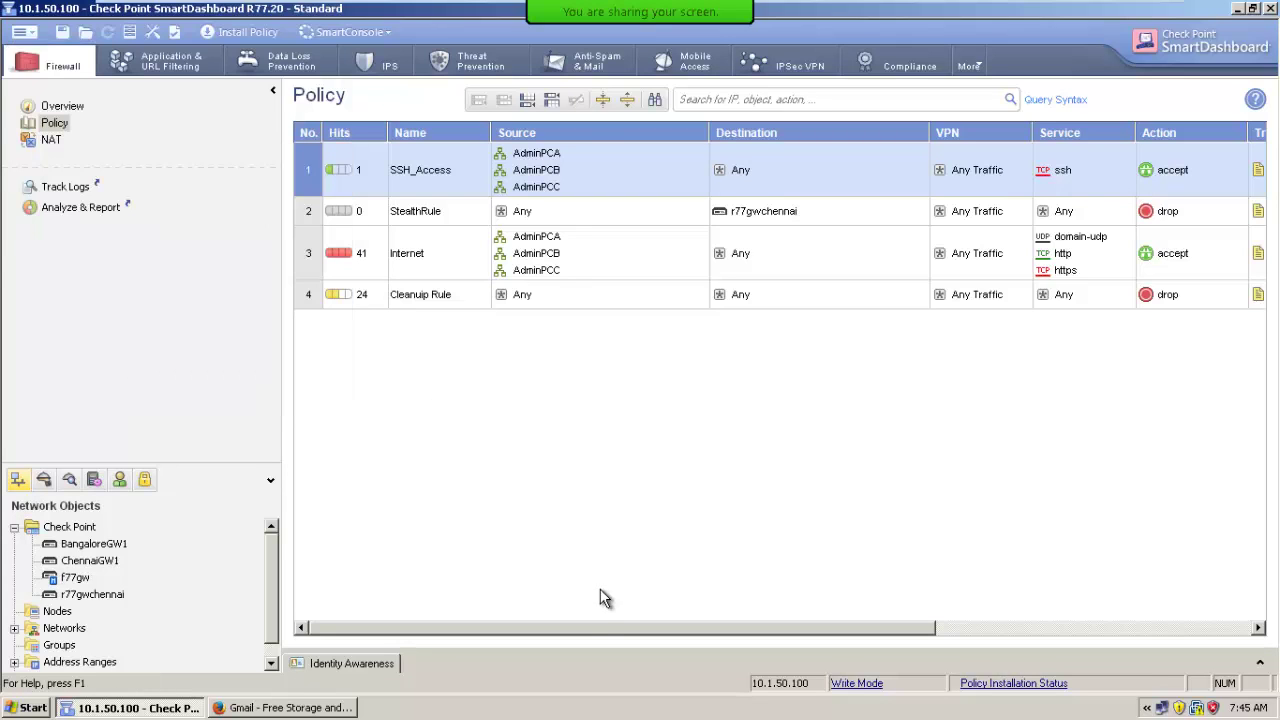
left_click_drag(594, 626, 920, 627)
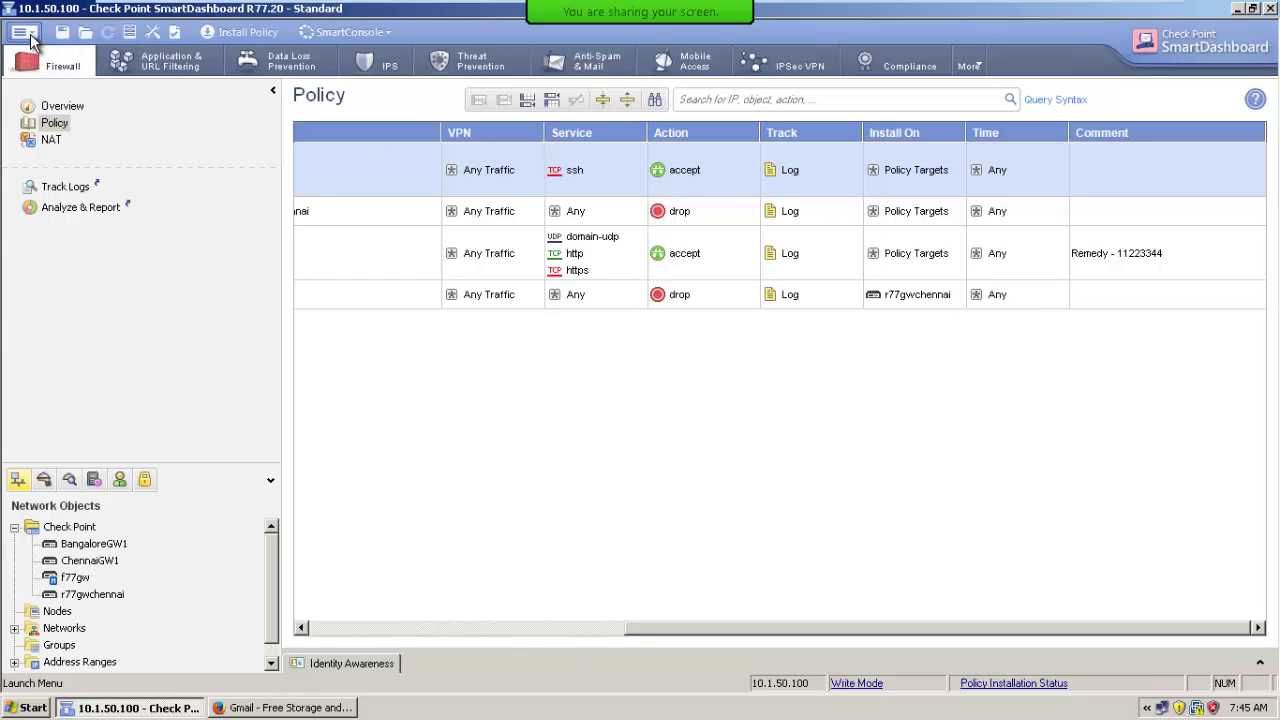
Set Standard's installation targets to Specific Security Gateways with only r77gwchennai.
left_click(21, 32)
mouse_move(40, 156)
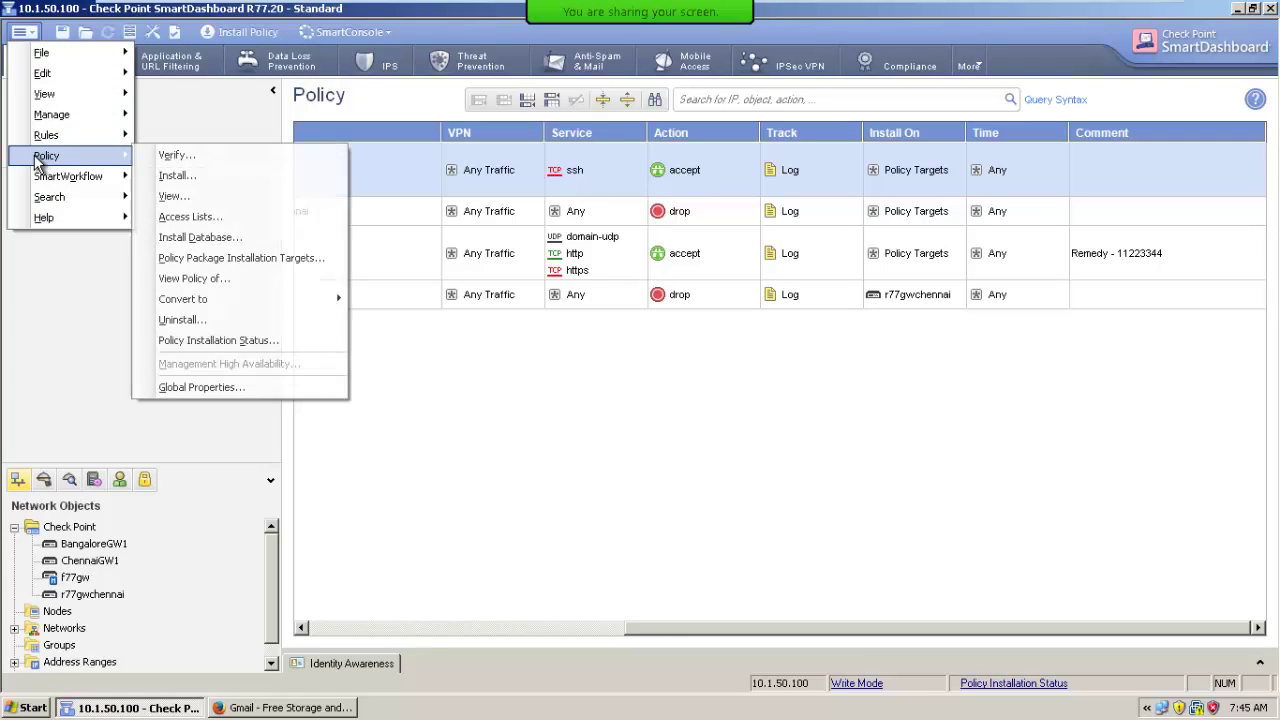
left_click(242, 259)
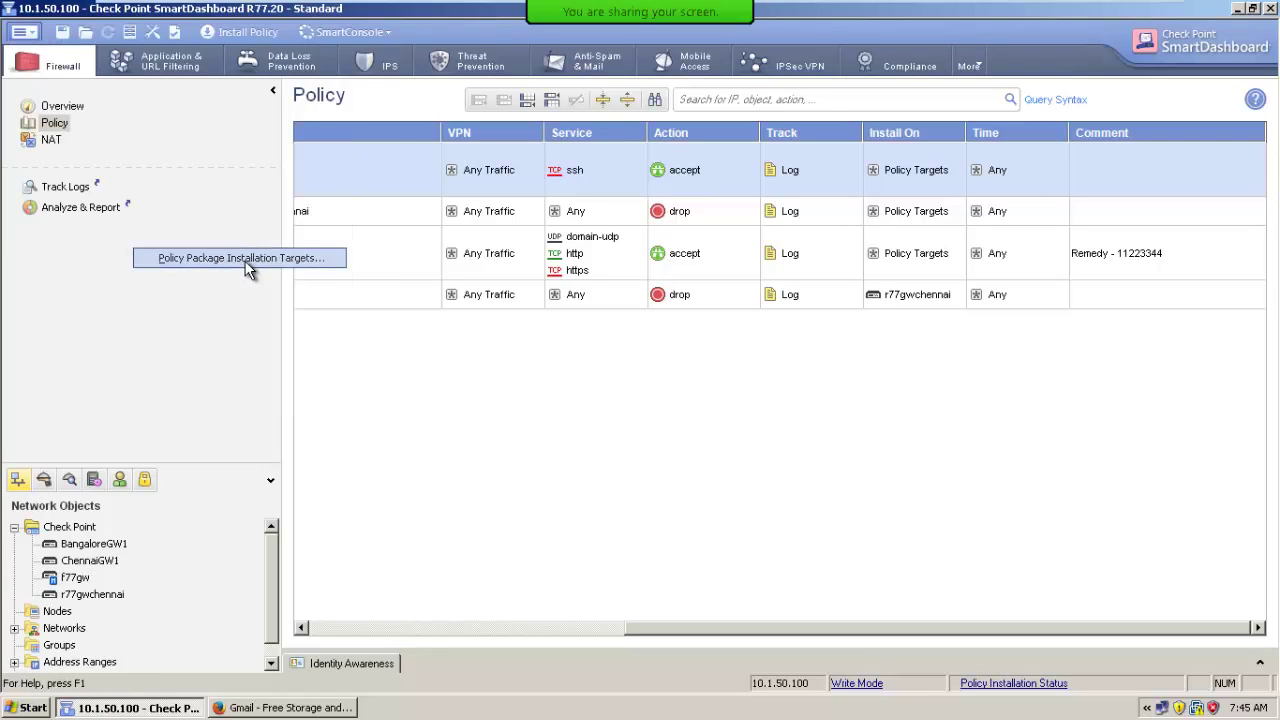
left_click(479, 263)
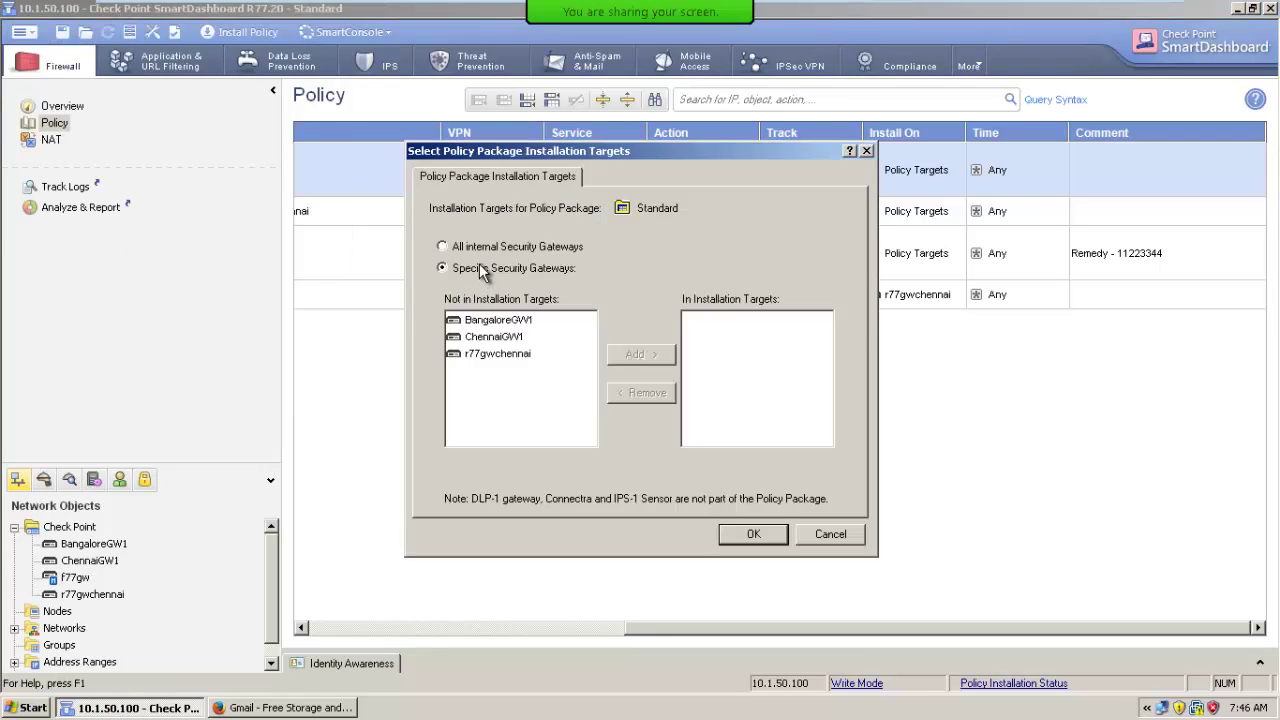
left_click(500, 354)
left_click(662, 354)
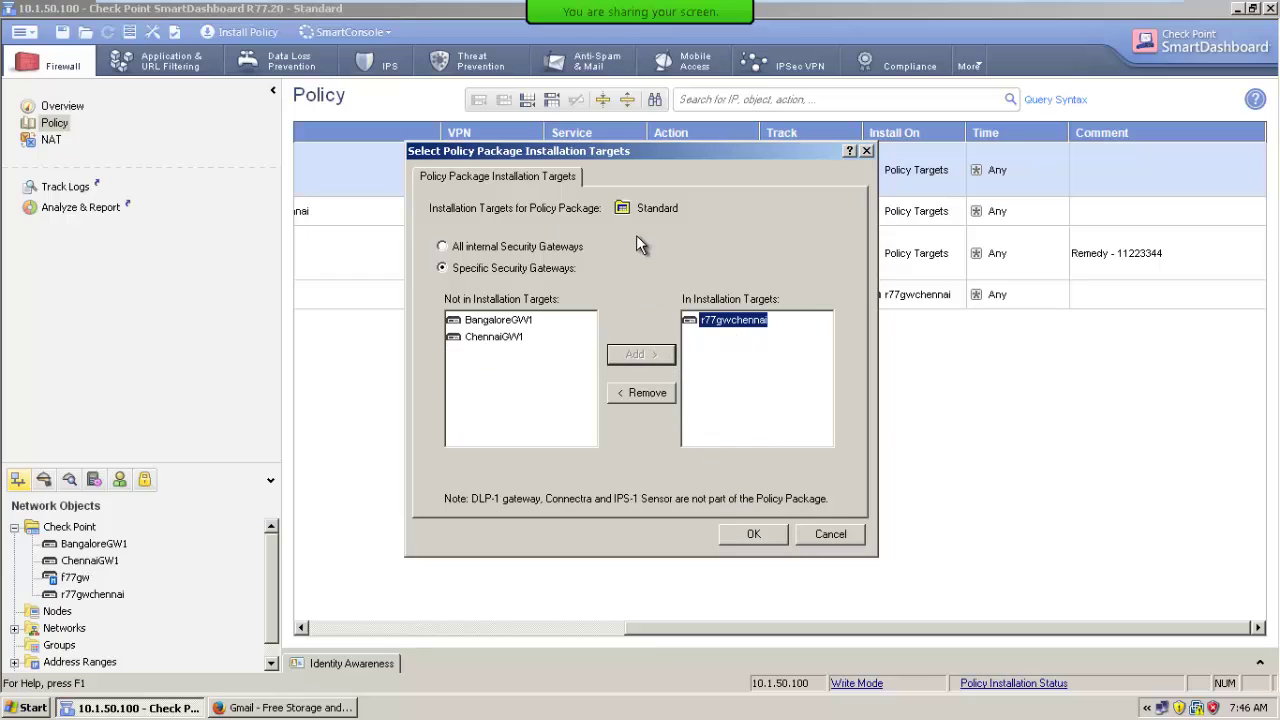
left_click(755, 531)
left_click(22, 32)
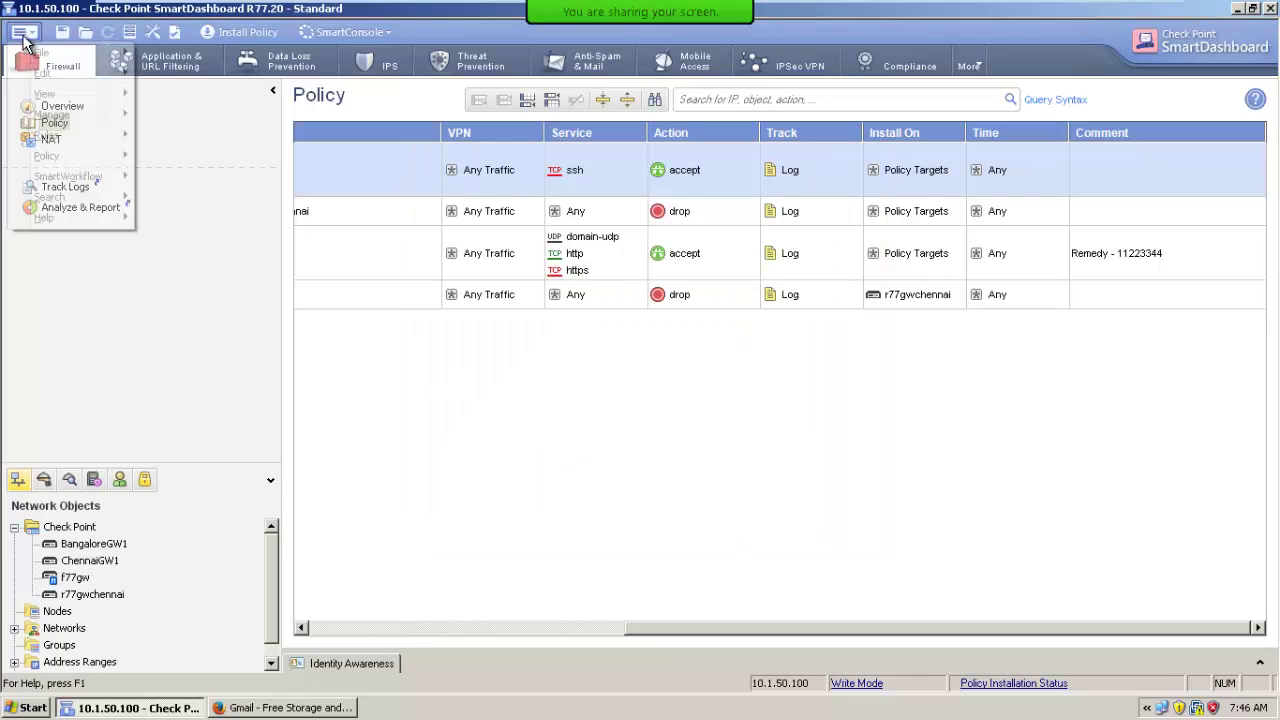
Save pending changes and open the ChennaiGW1_PP policy package.
mouse_move(115, 54)
left_click(180, 70)
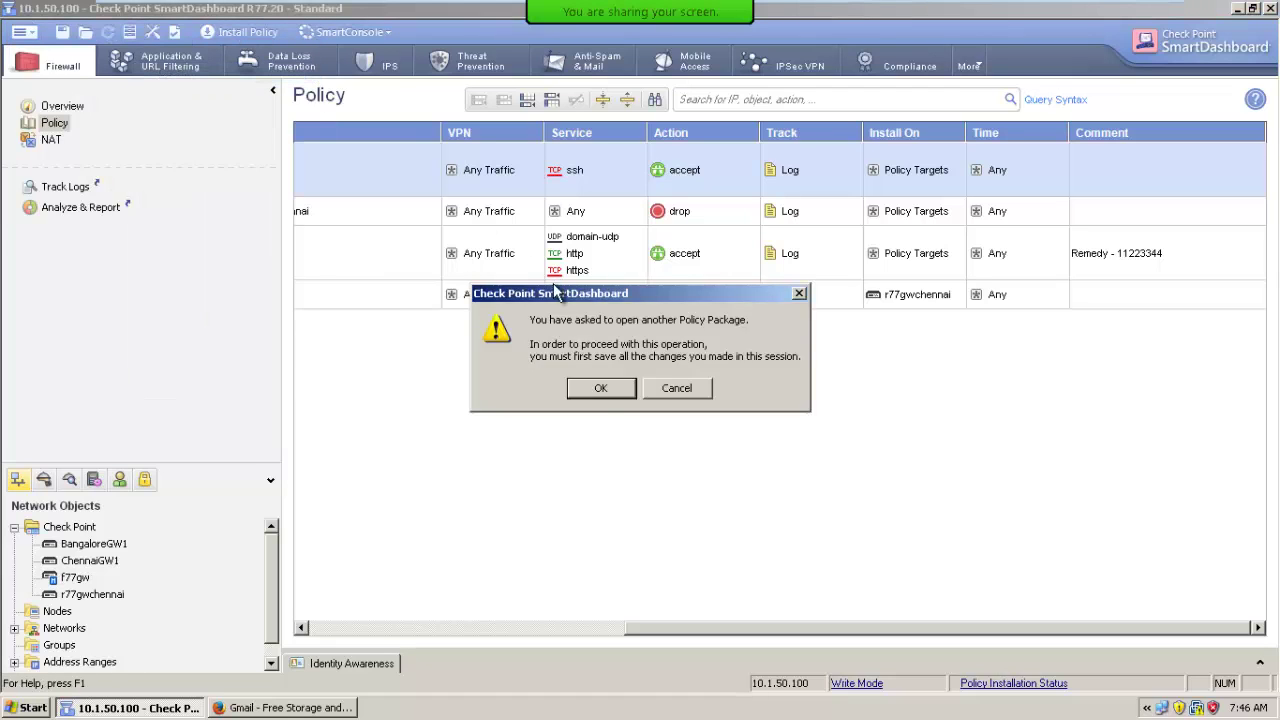
left_click(600, 387)
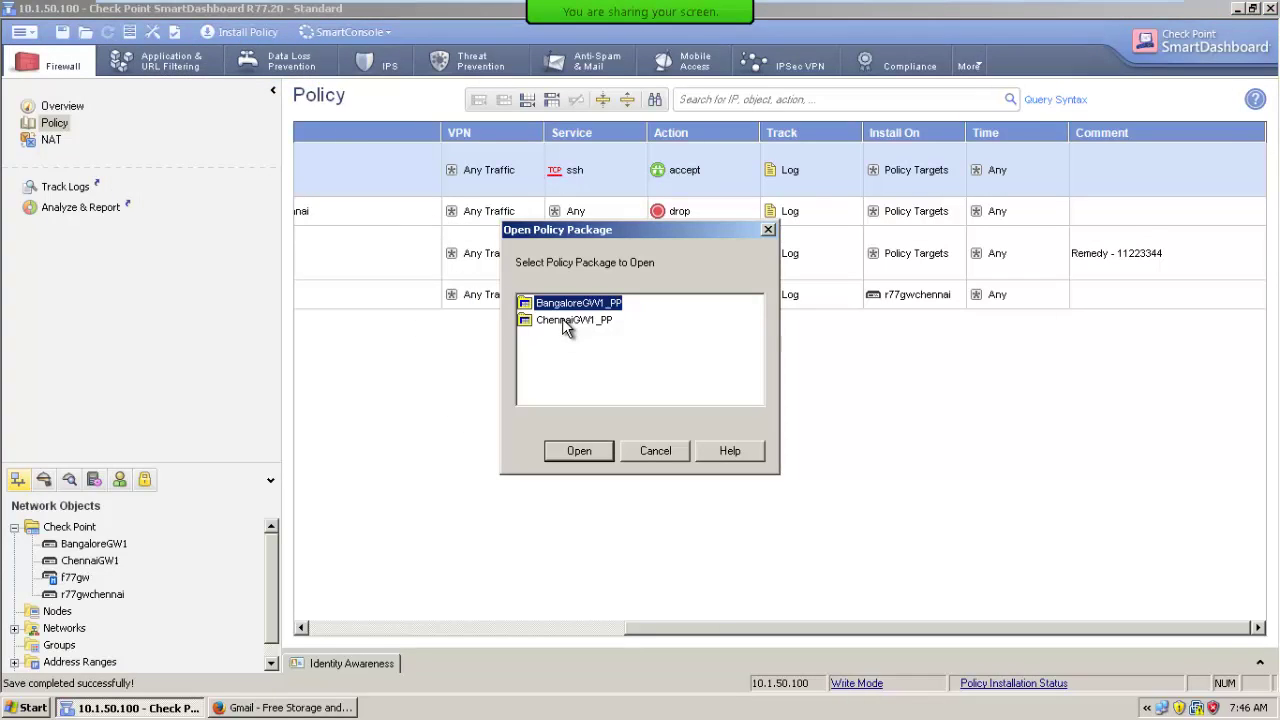
double_click(562, 319)
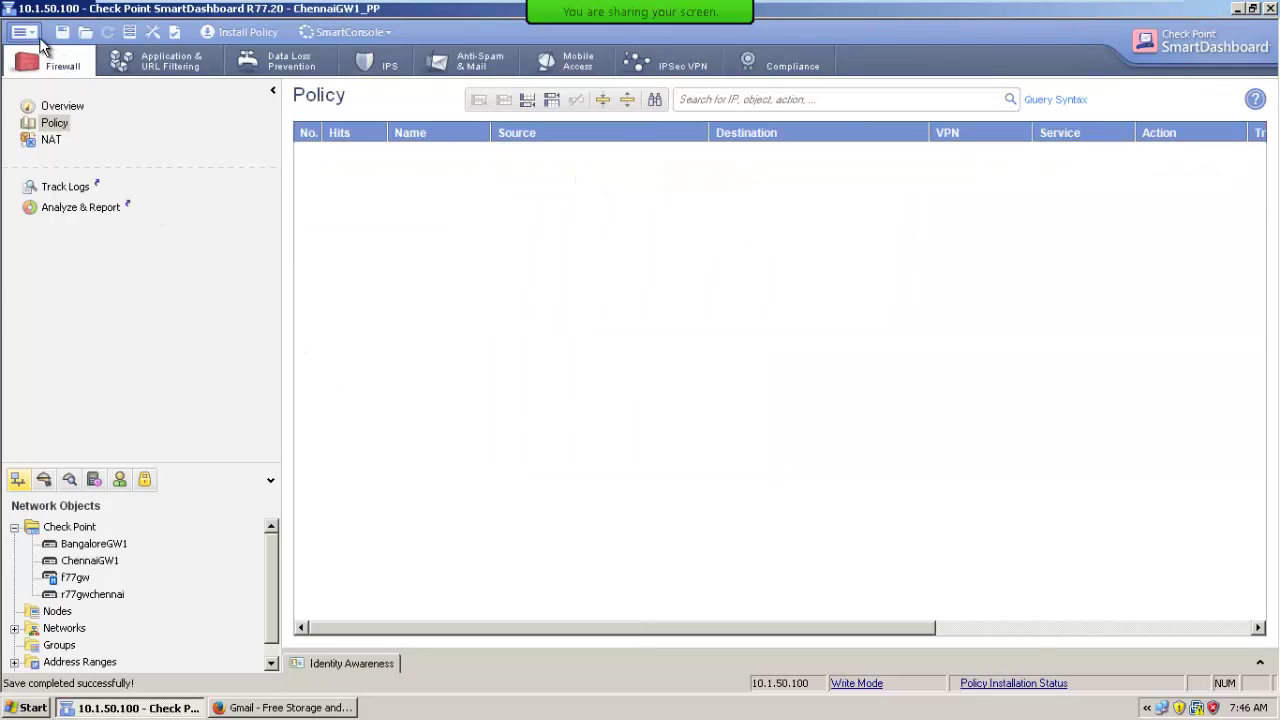
Set ChennaiGW1_PP's installation targets to Specific Security Gateways with only ChennaiGW1.
left_click(39, 37)
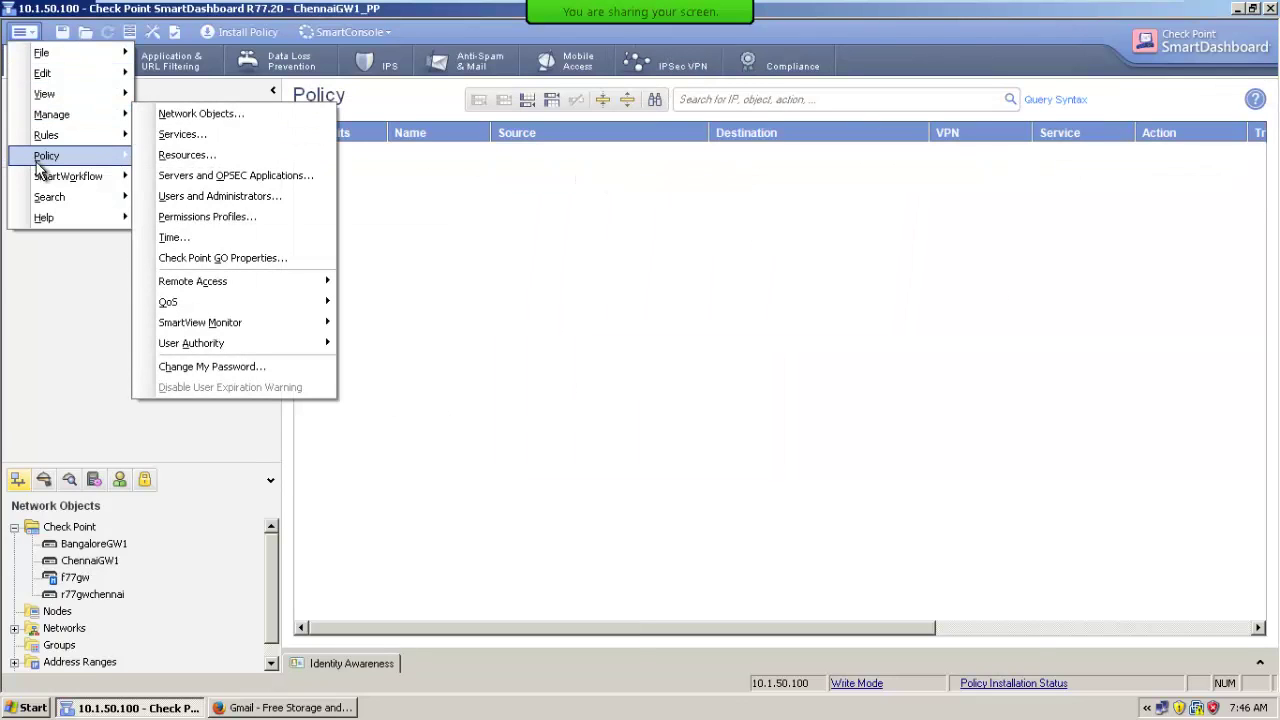
mouse_move(46, 158)
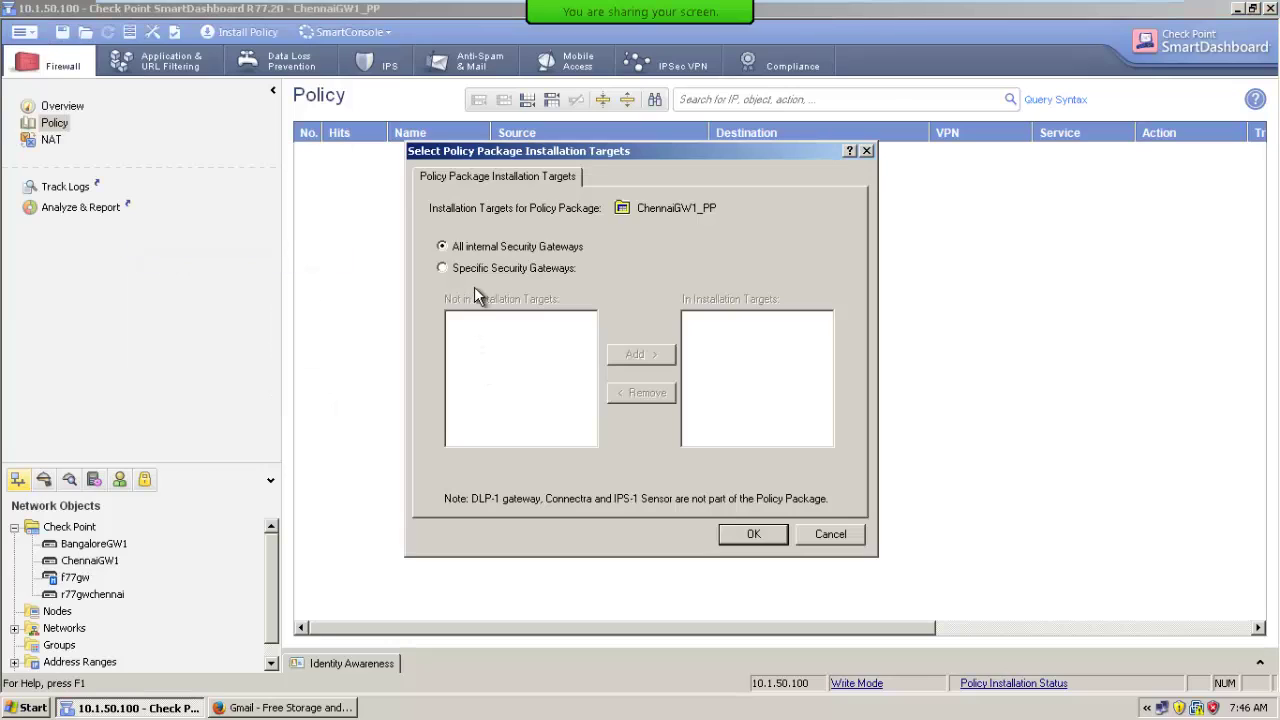
left_click(470, 268)
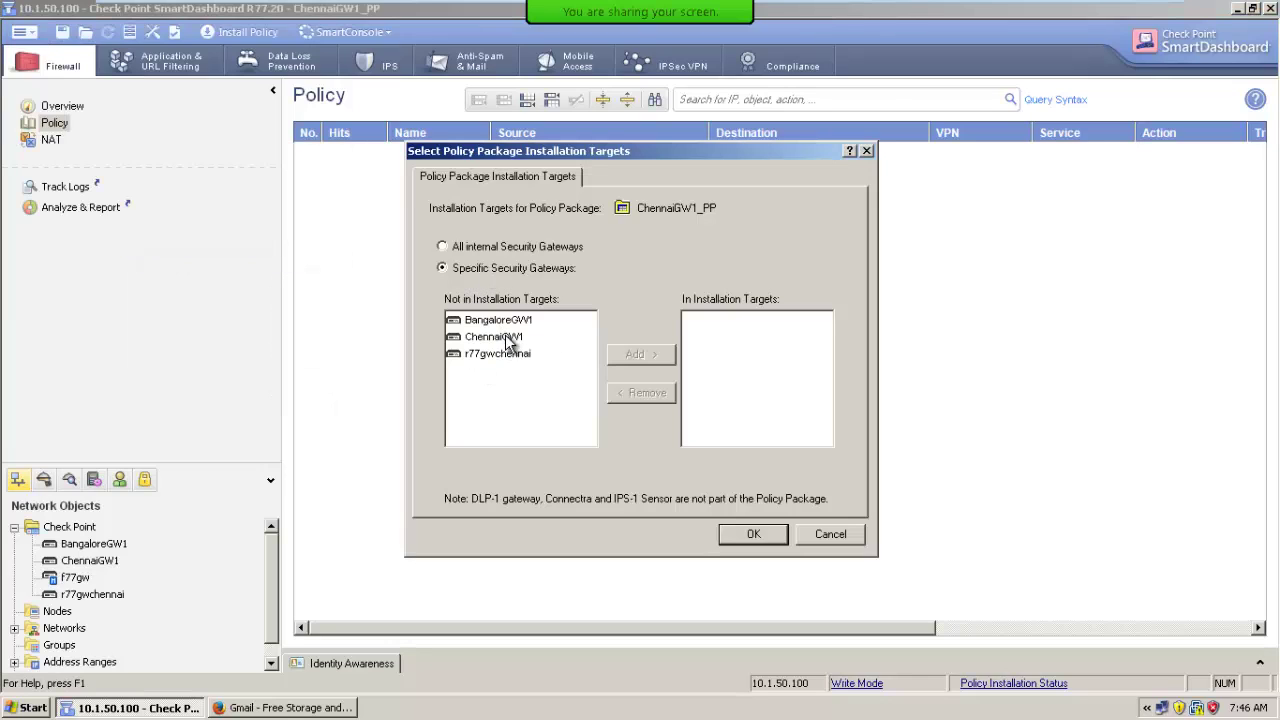
left_click(505, 338)
left_click(639, 355)
left_click(755, 537)
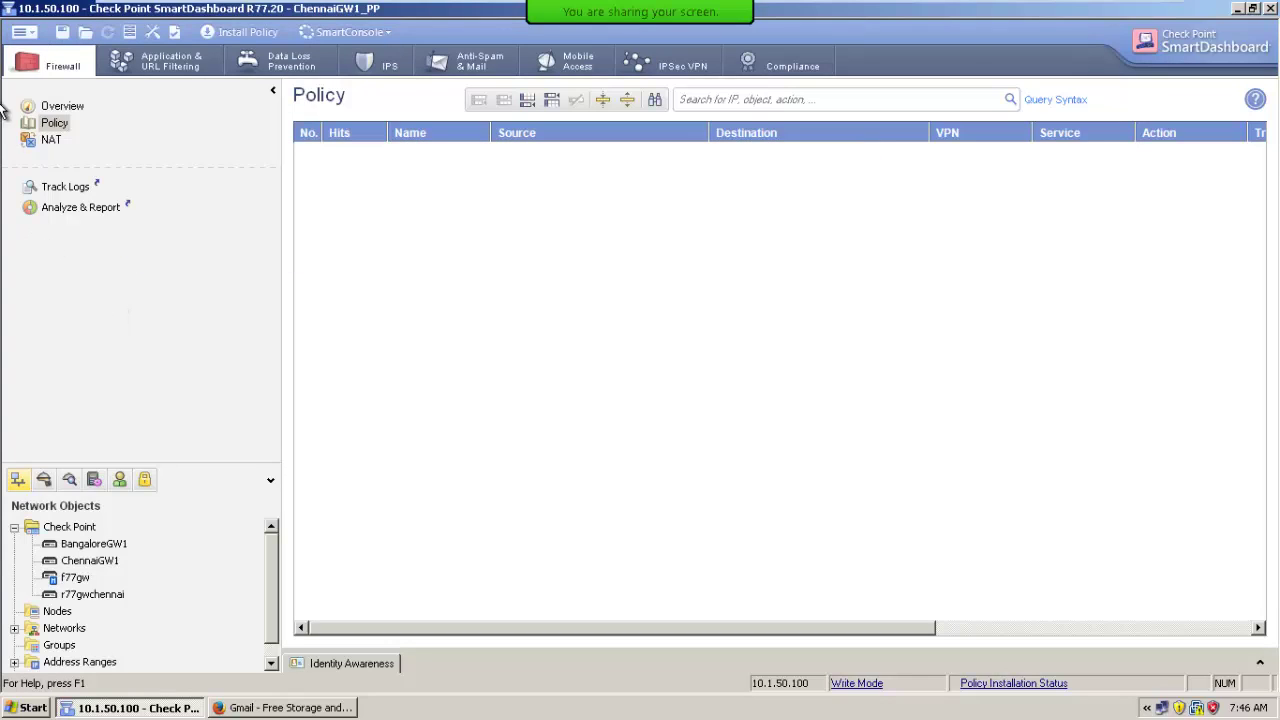
Save changes and switch to the BangaloreGW1_PP policy package.
left_click(20, 32)
mouse_move(30, 55)
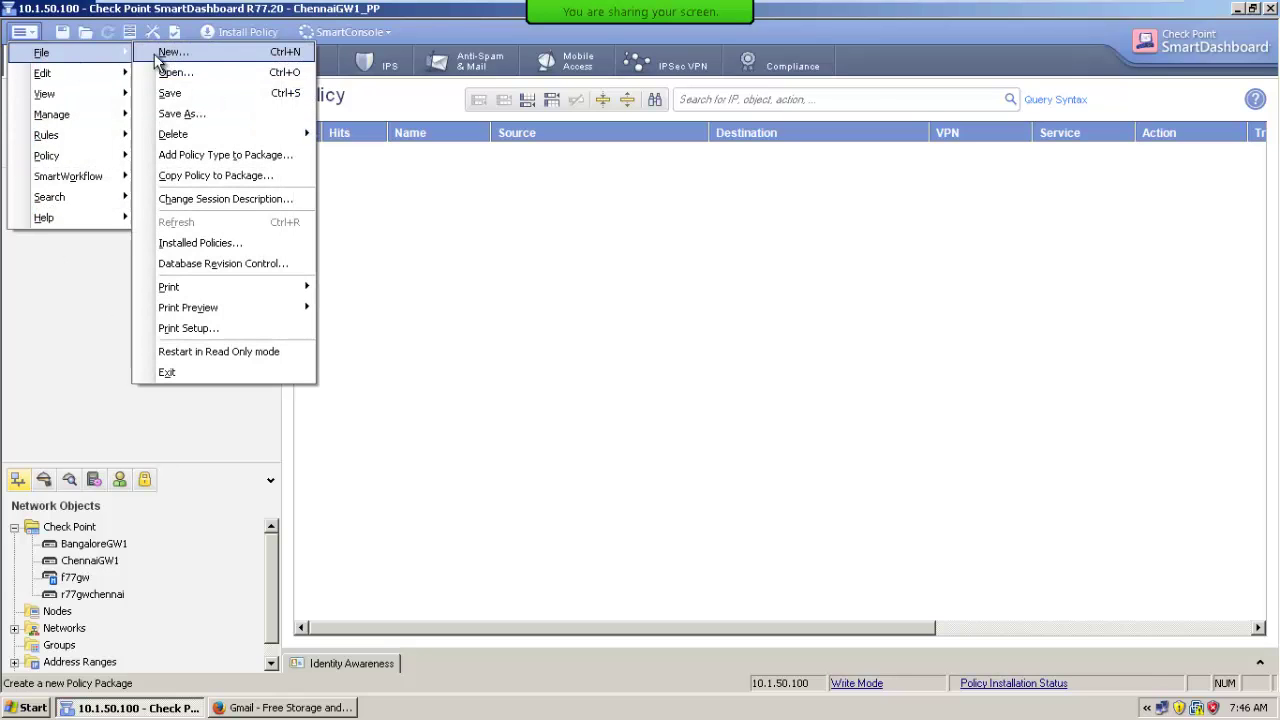
left_click(182, 75)
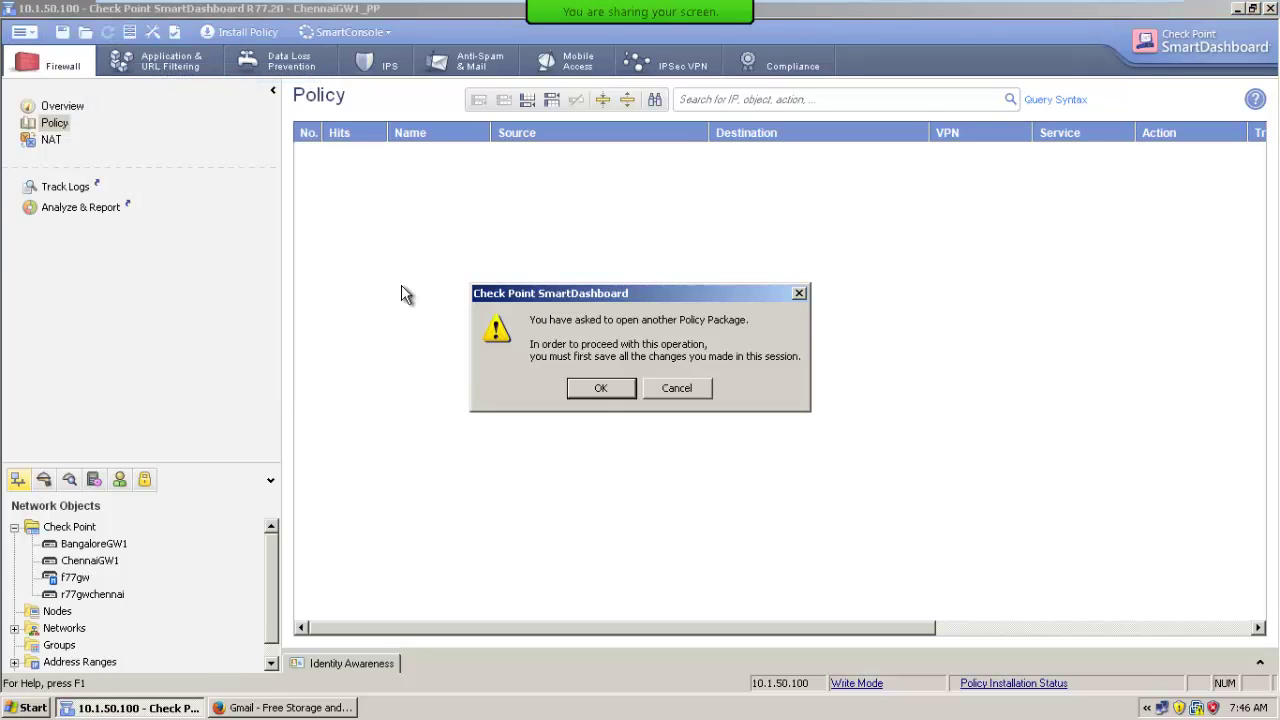
left_click(597, 390)
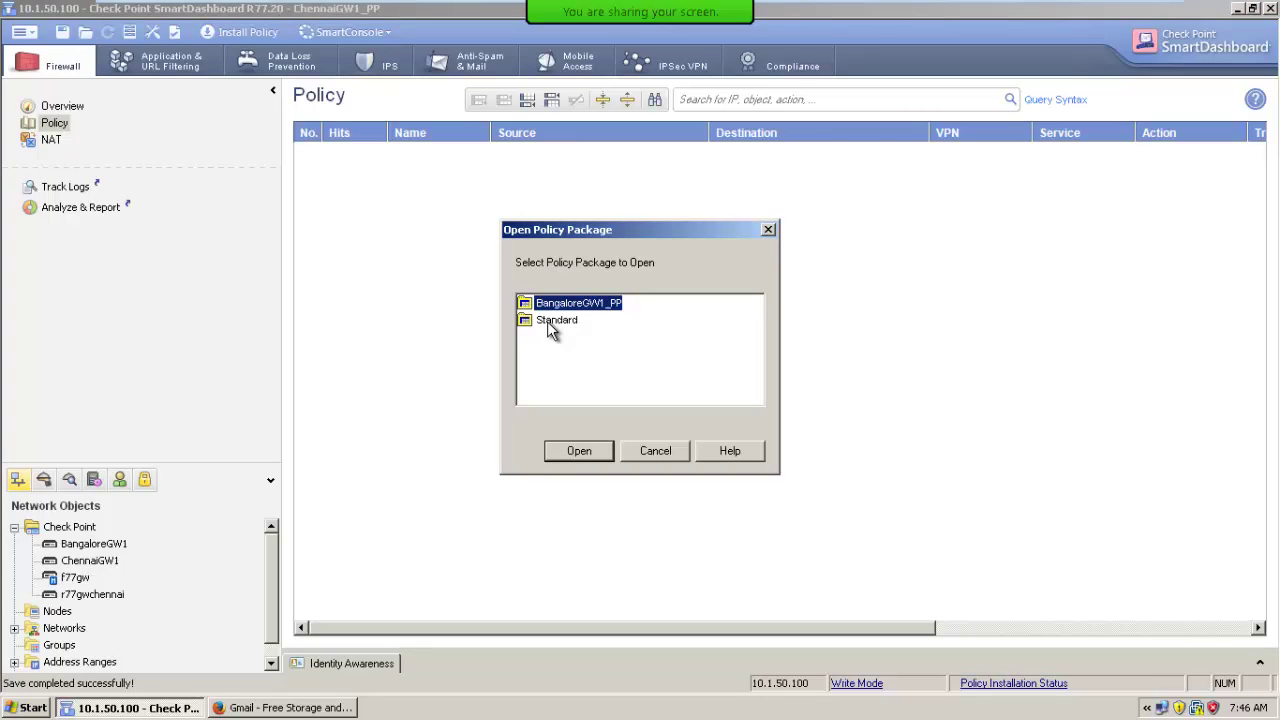
double_click(567, 305)
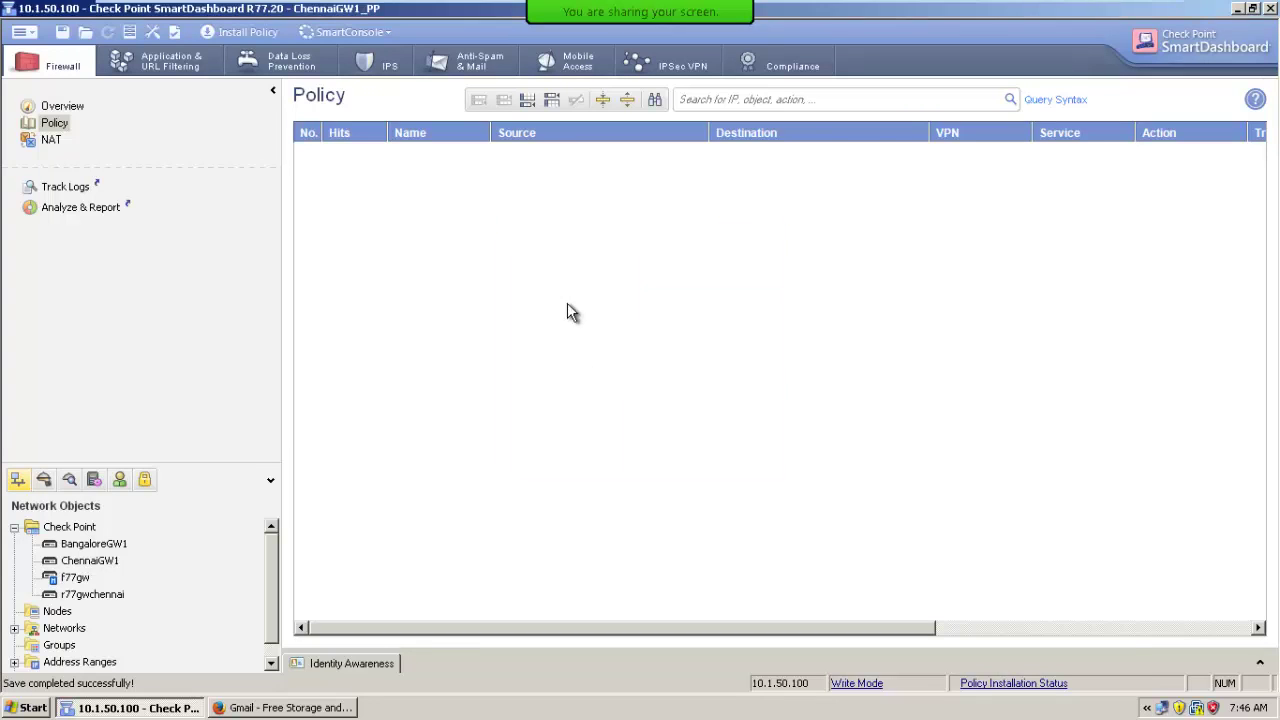
Set BangaloreGW1_PP's installation targets to Specific Security Gateways with only BangaloreGW1.
left_click(22, 32)
mouse_move(44, 156)
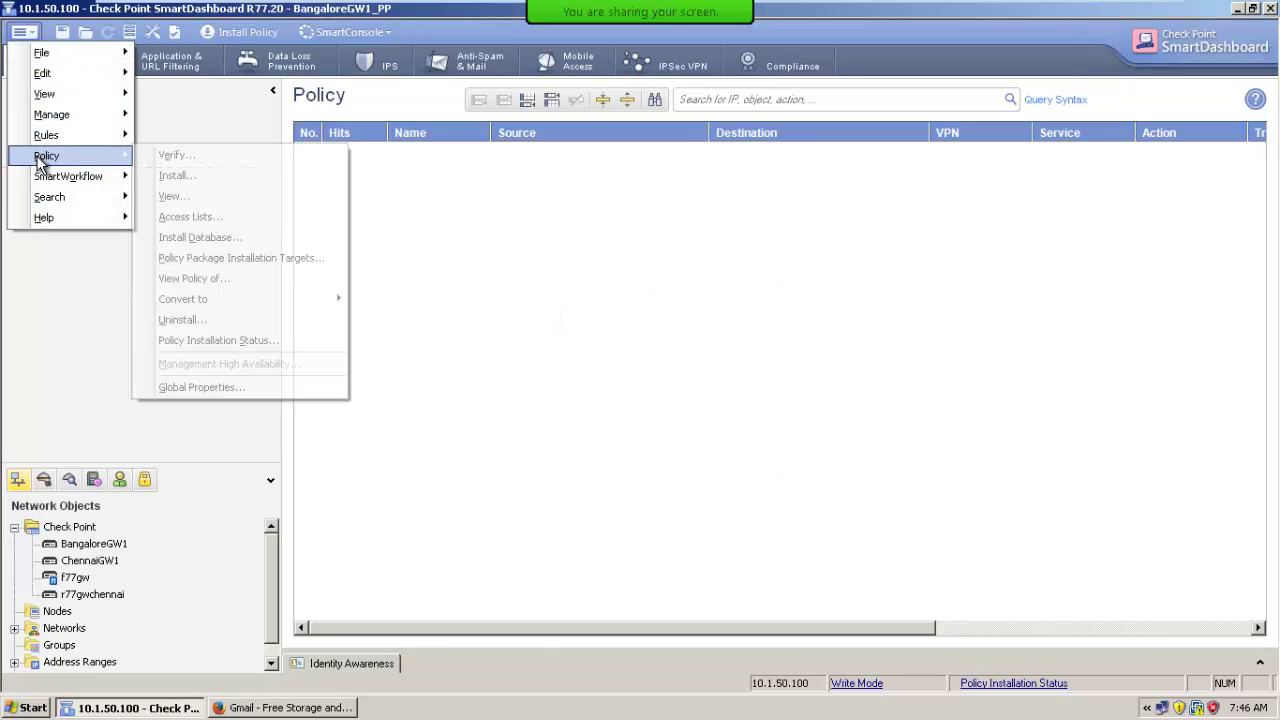
left_click(258, 262)
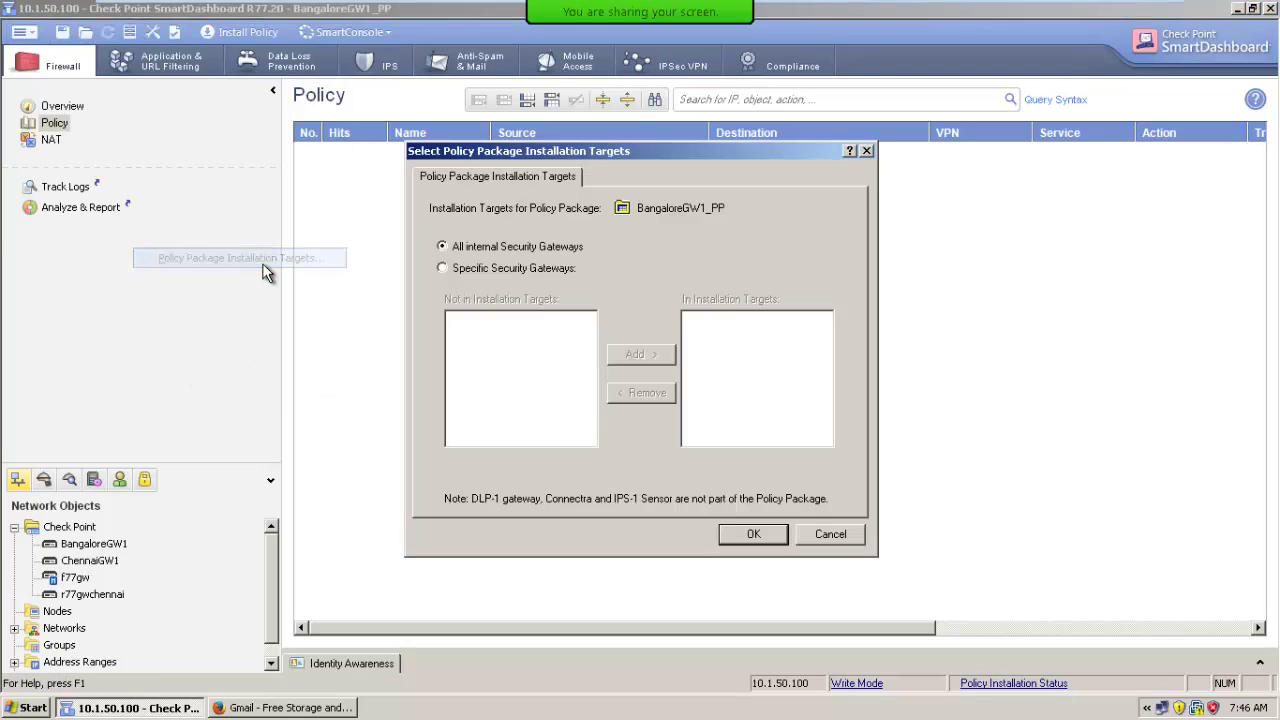
left_click(490, 268)
left_click(497, 320)
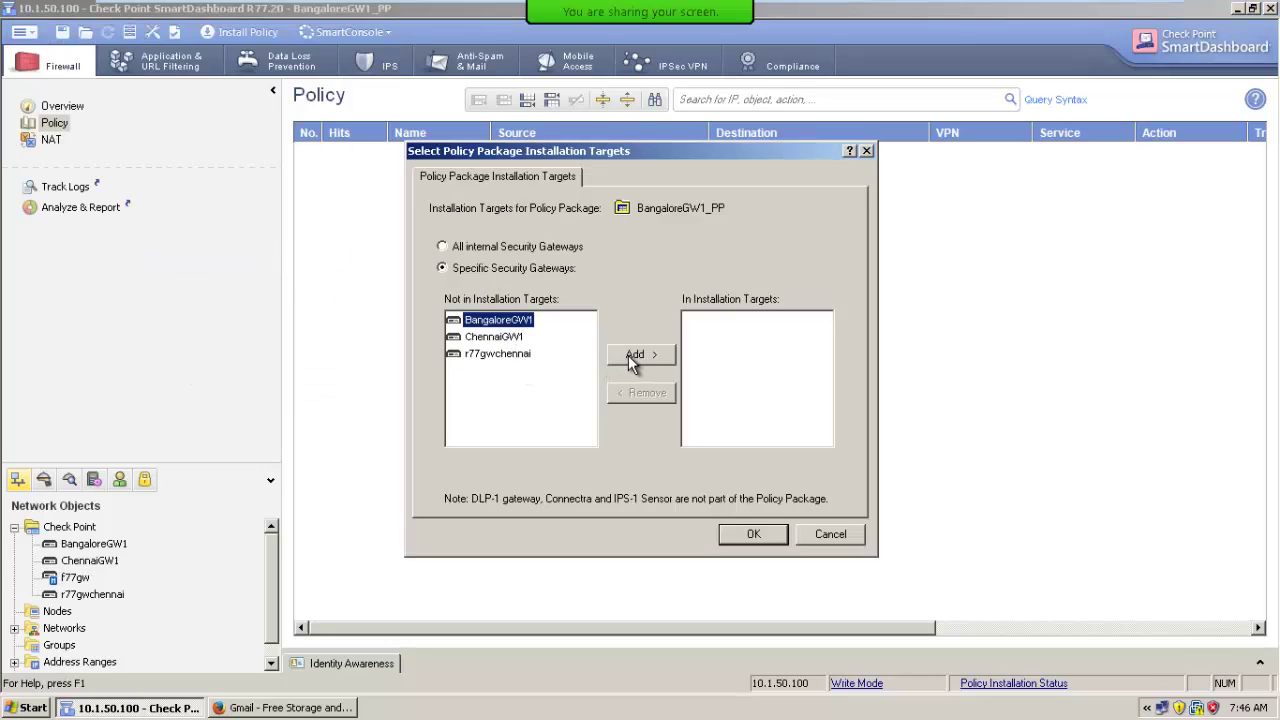
left_click(641, 354)
left_click(754, 535)
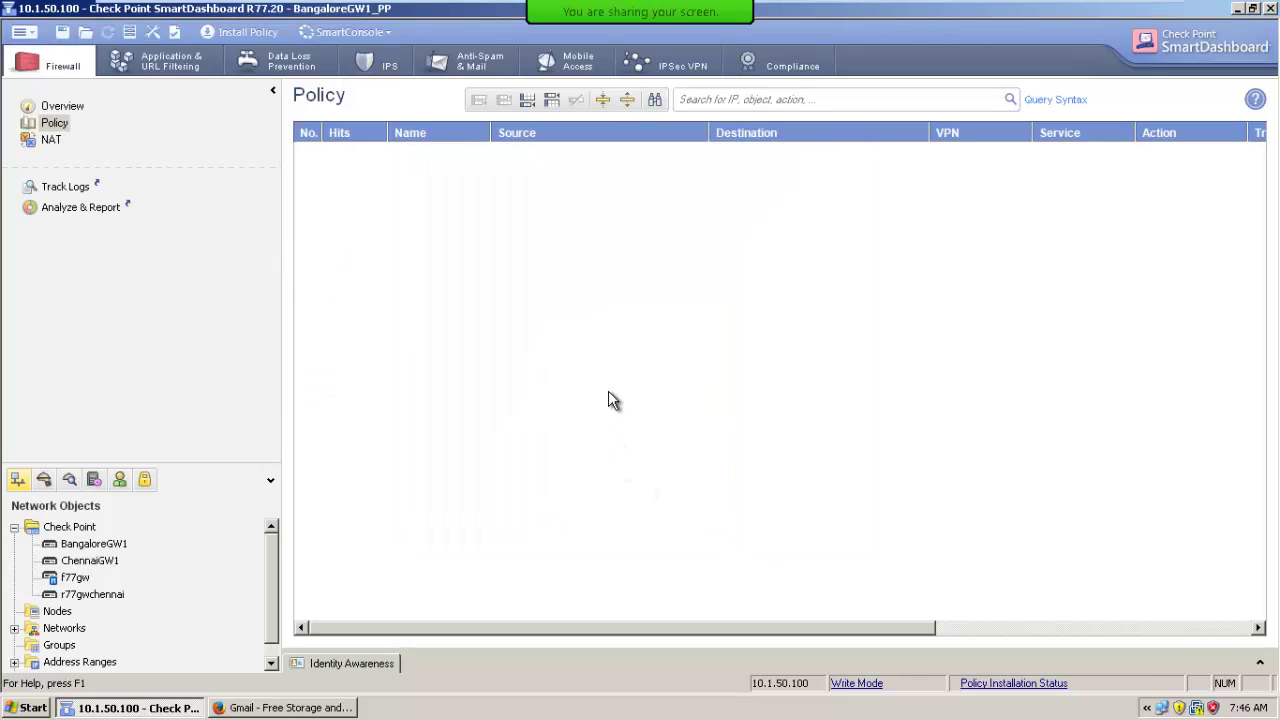
Save the policy and check its install target in the Install Policy dialog without installing.
left_click(62, 32)
left_click(240, 32)
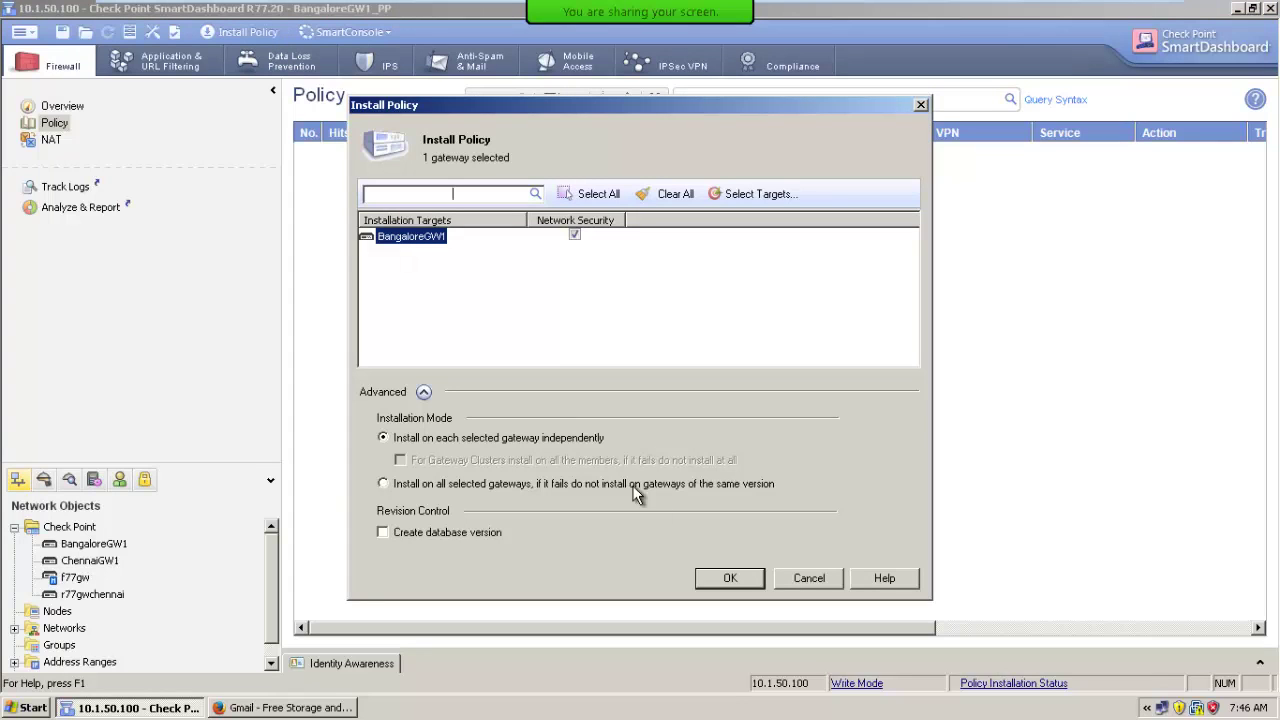
left_click(790, 580)
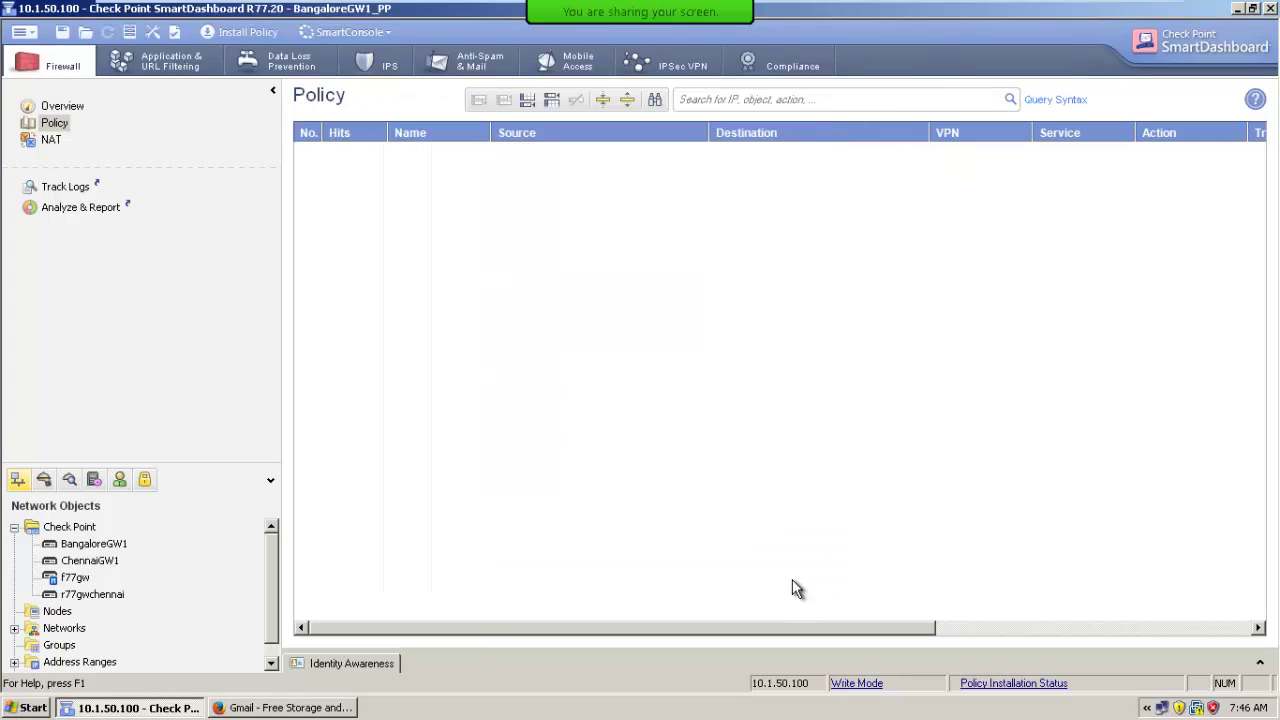
Reopen the Standard policy package.
left_click(22, 32)
mouse_move(40, 52)
left_click(211, 74)
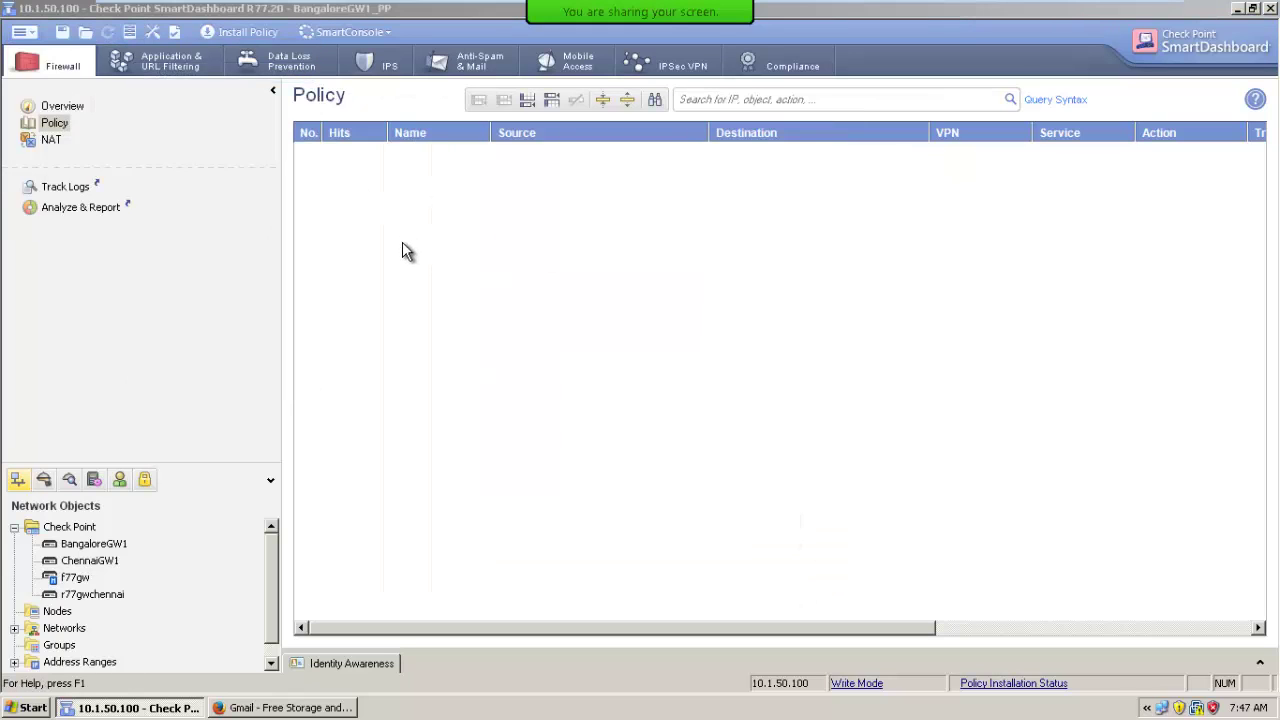
double_click(547, 322)
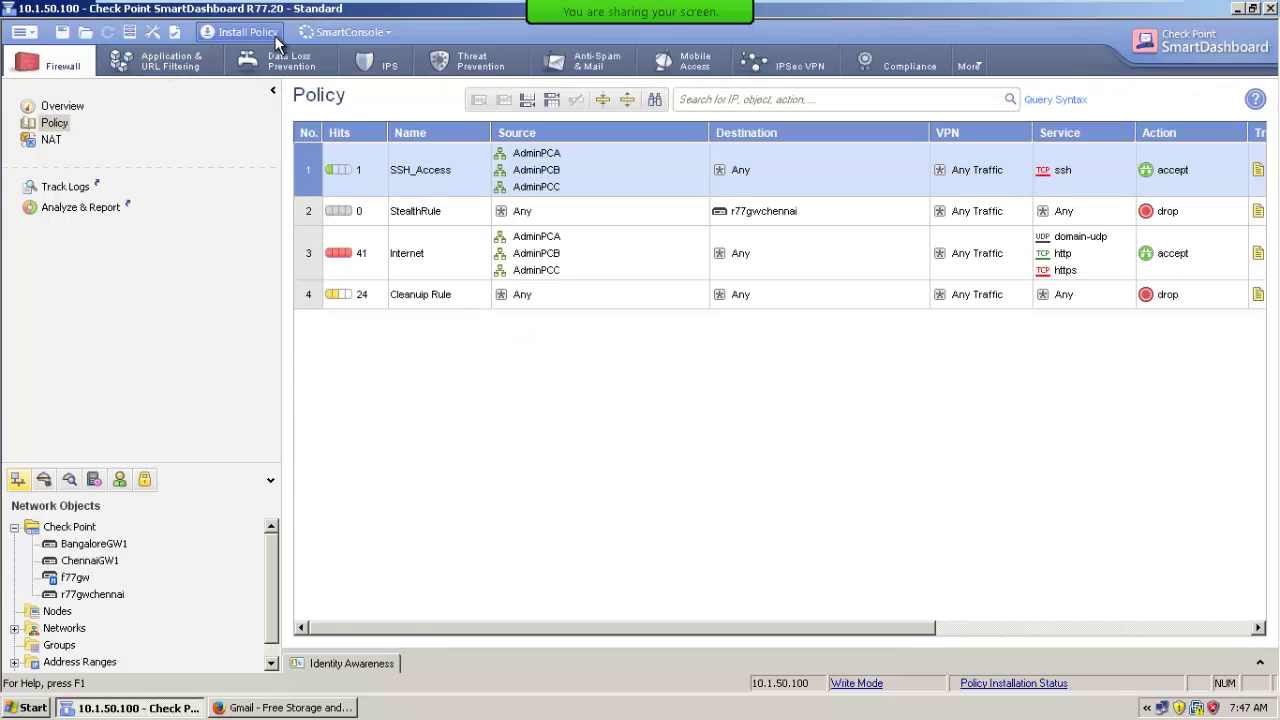
left_click(240, 32)
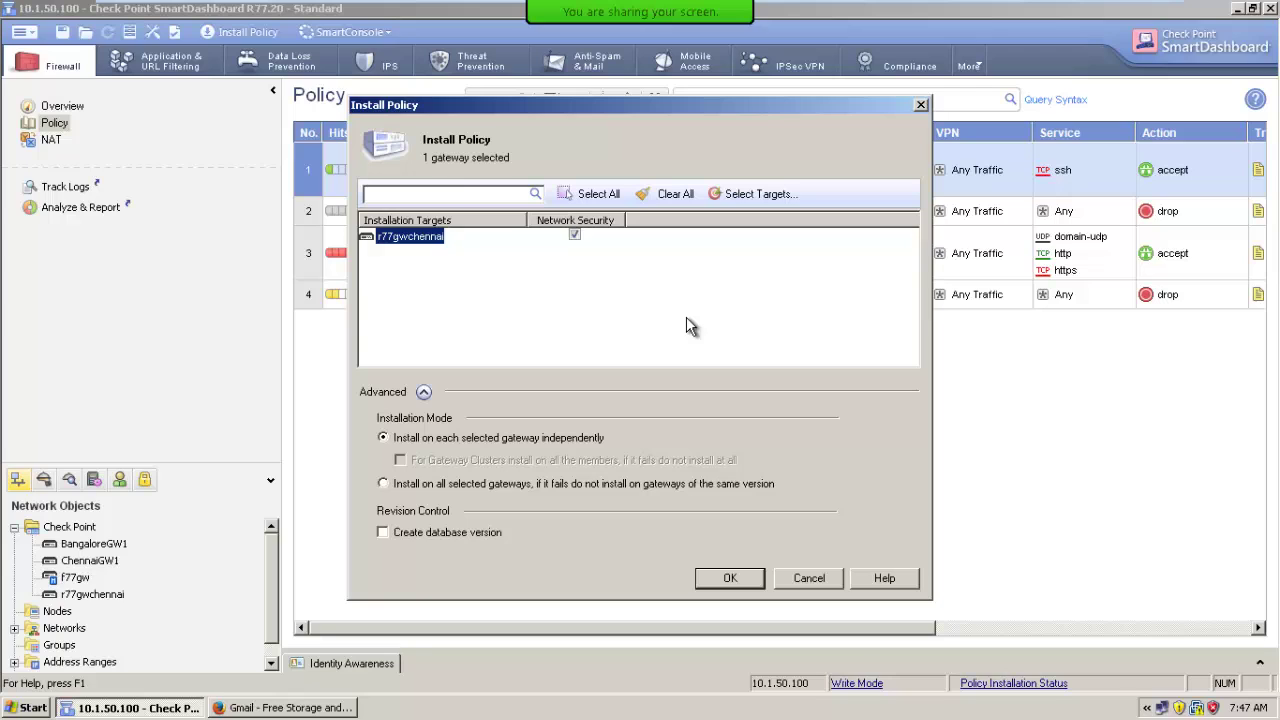
left_click(819, 580)
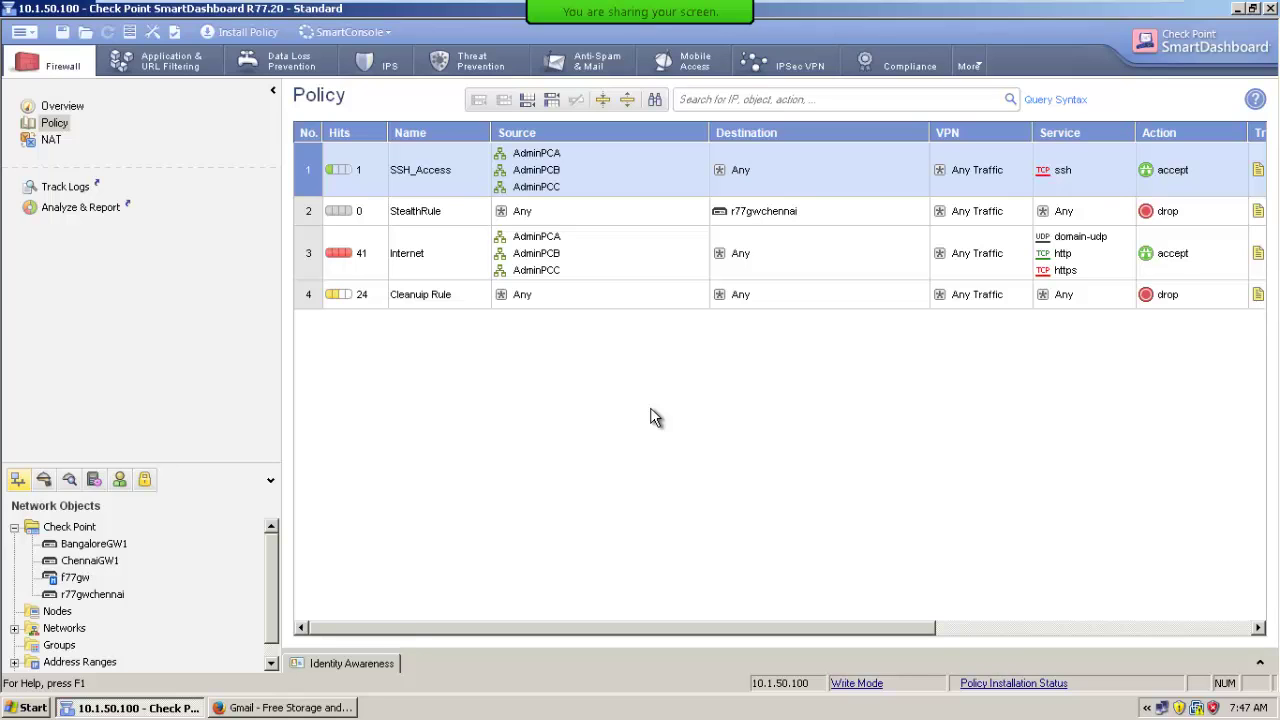
Install the Standard policy on r77gwchennai and close the progress window after it succeeds.
left_click(243, 32)
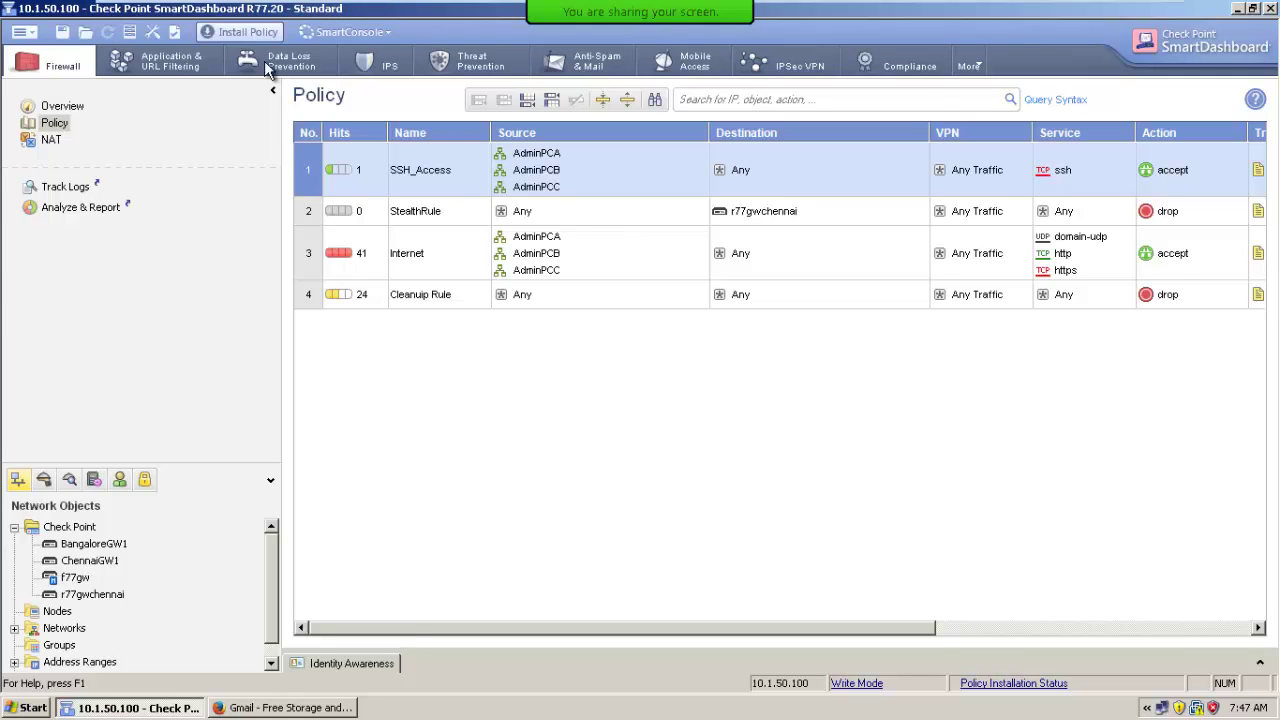
left_click(730, 580)
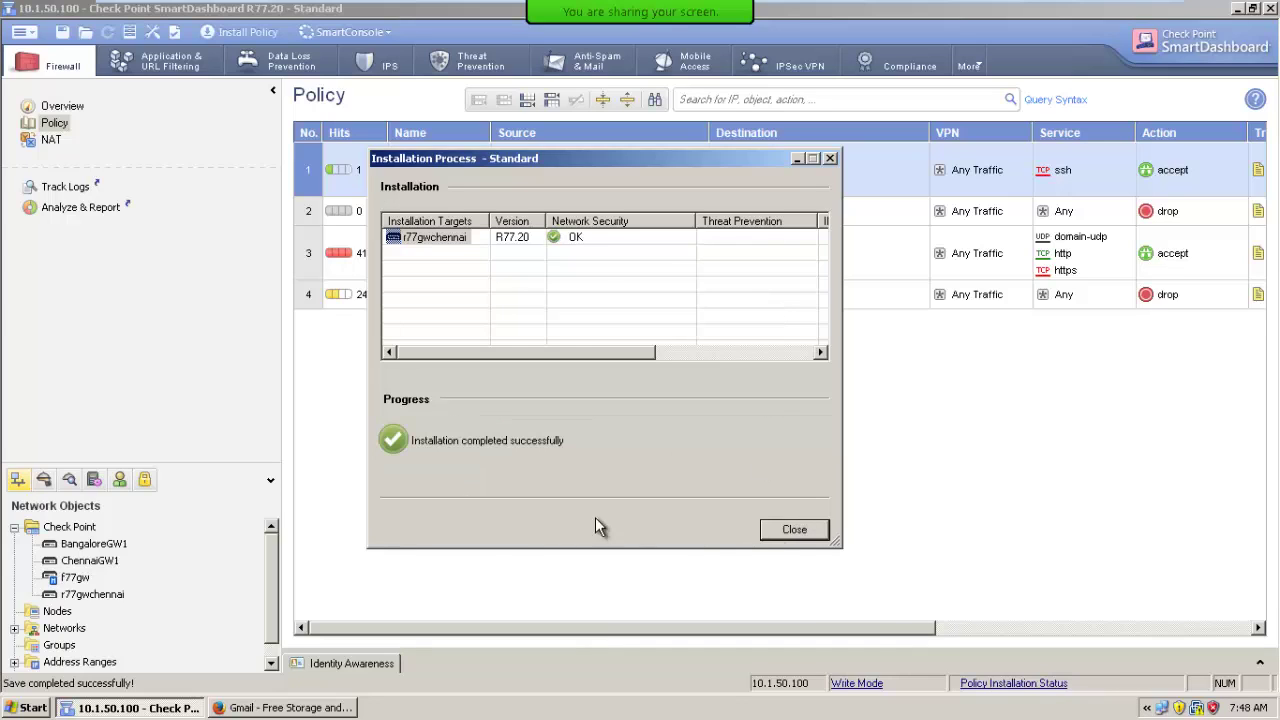
left_click(812, 530)
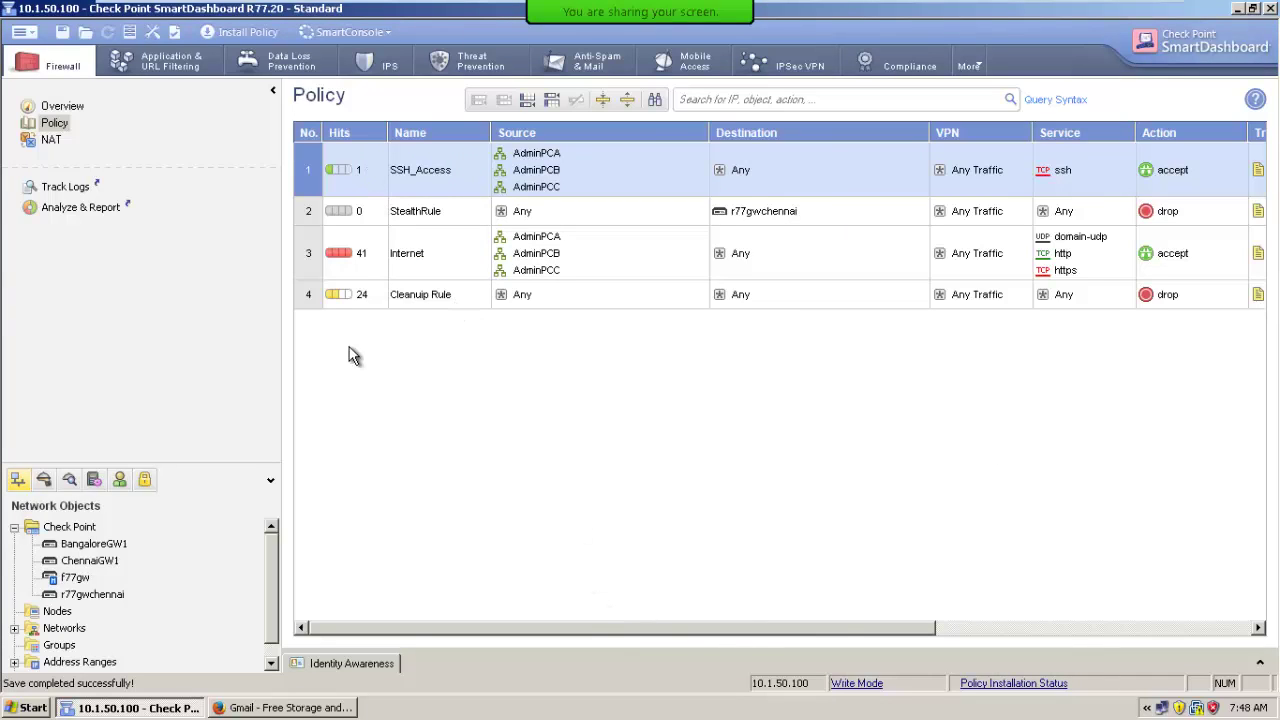
mouse_move(336, 305)
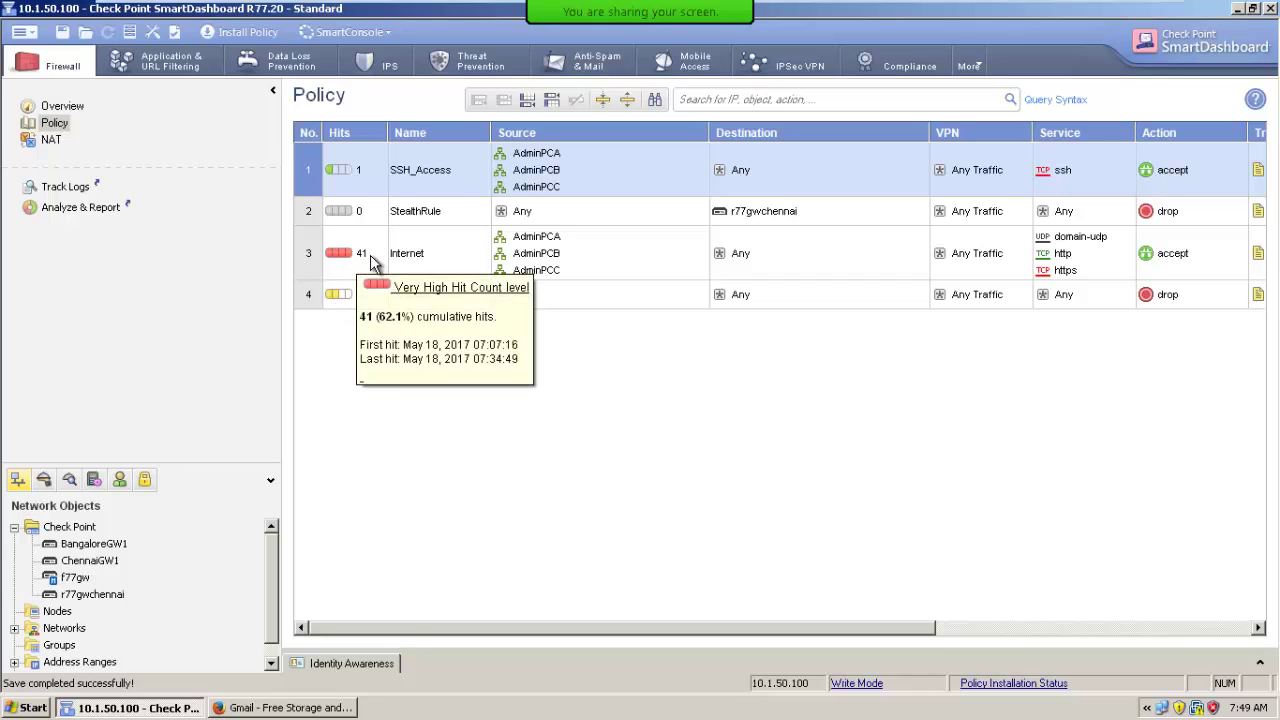
mouse_move(343, 262)
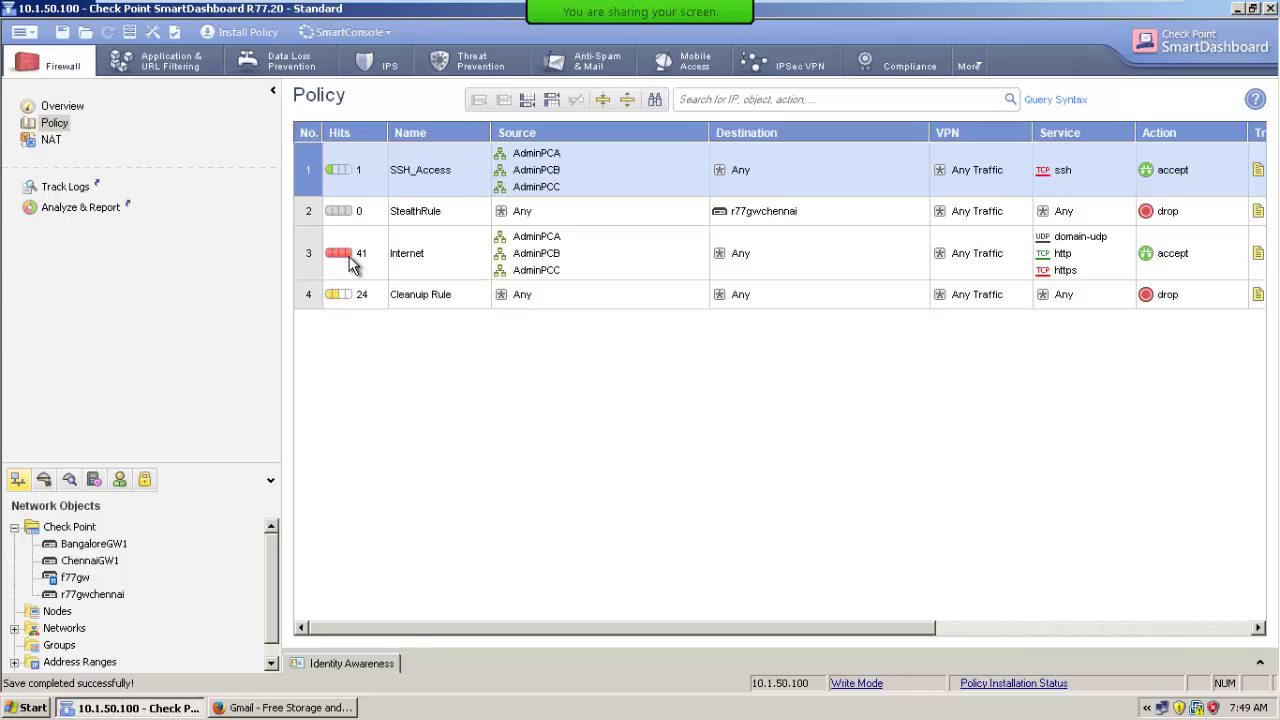
mouse_move(1060, 245)
left_click_drag(833, 638, 948, 627)
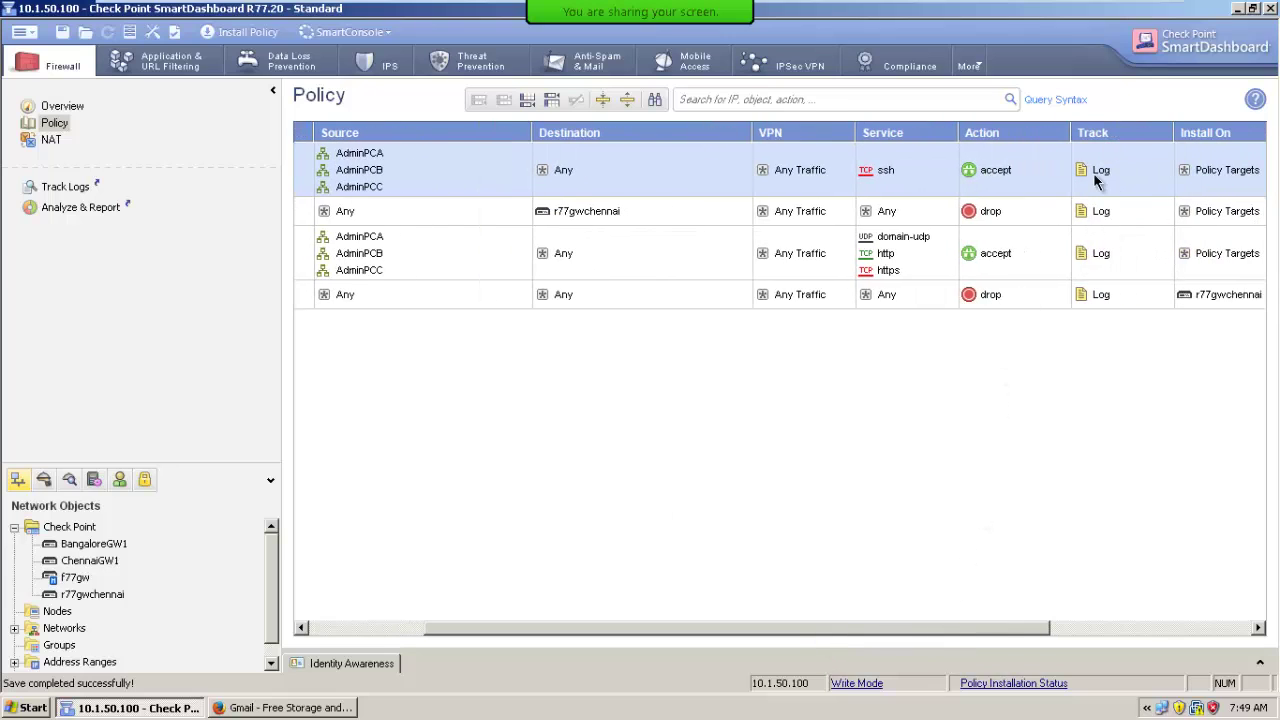
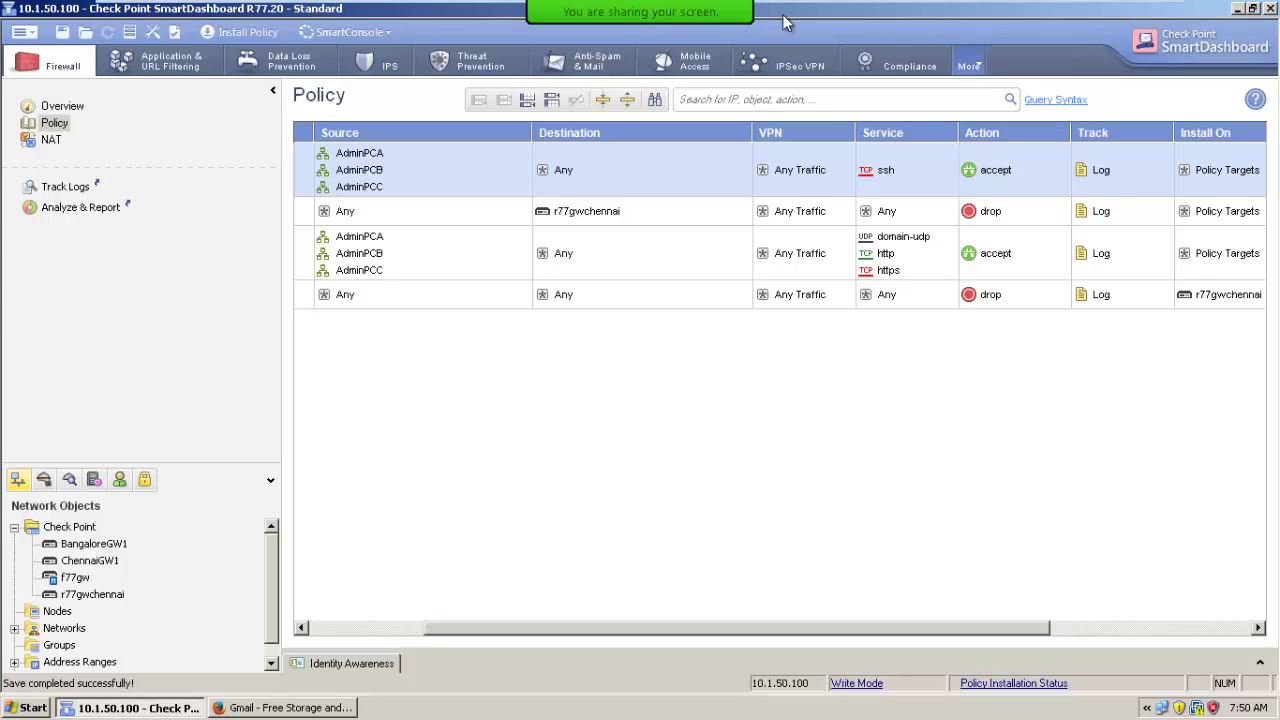
Launch SmartView Tracker from the SmartConsole menu to list fw.log's 304 records.
mouse_move(782, 14)
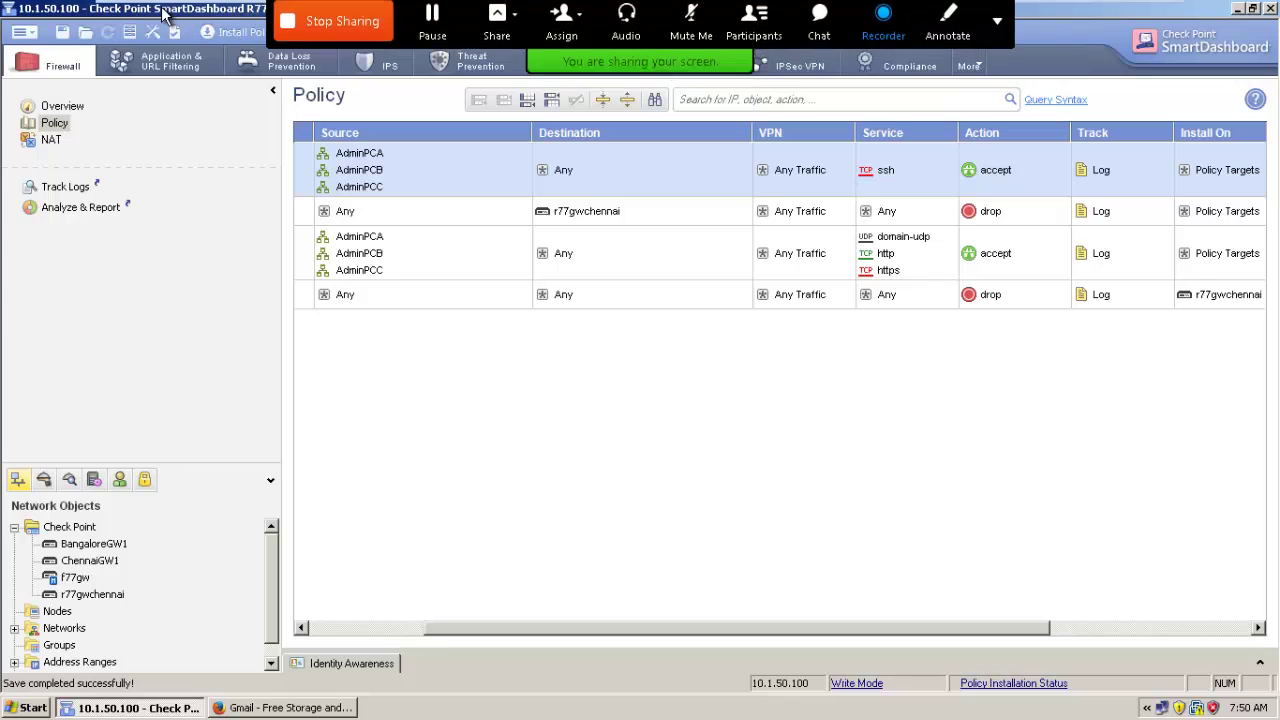
left_click(394, 36)
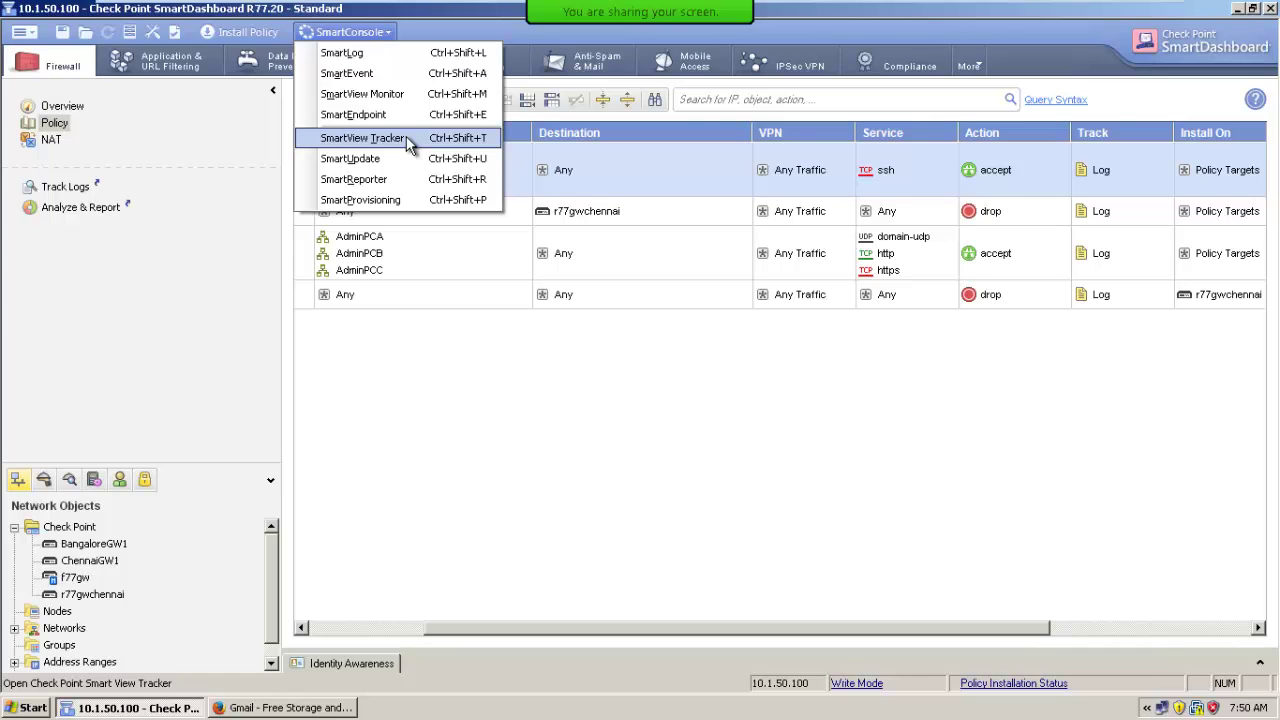
left_click(406, 136)
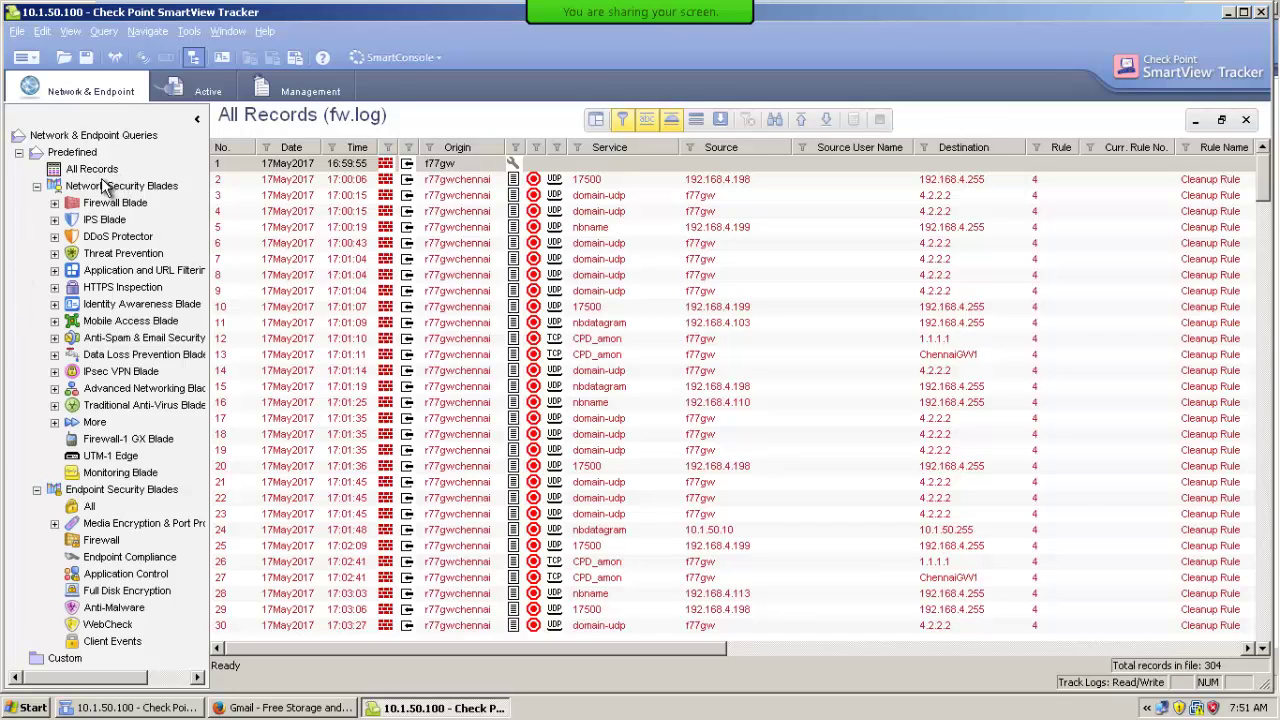
Show All Records, then the Firewall Blade's Firewall log records.
left_click(101, 175)
left_click(56, 206)
left_click(54, 204)
left_click(106, 221)
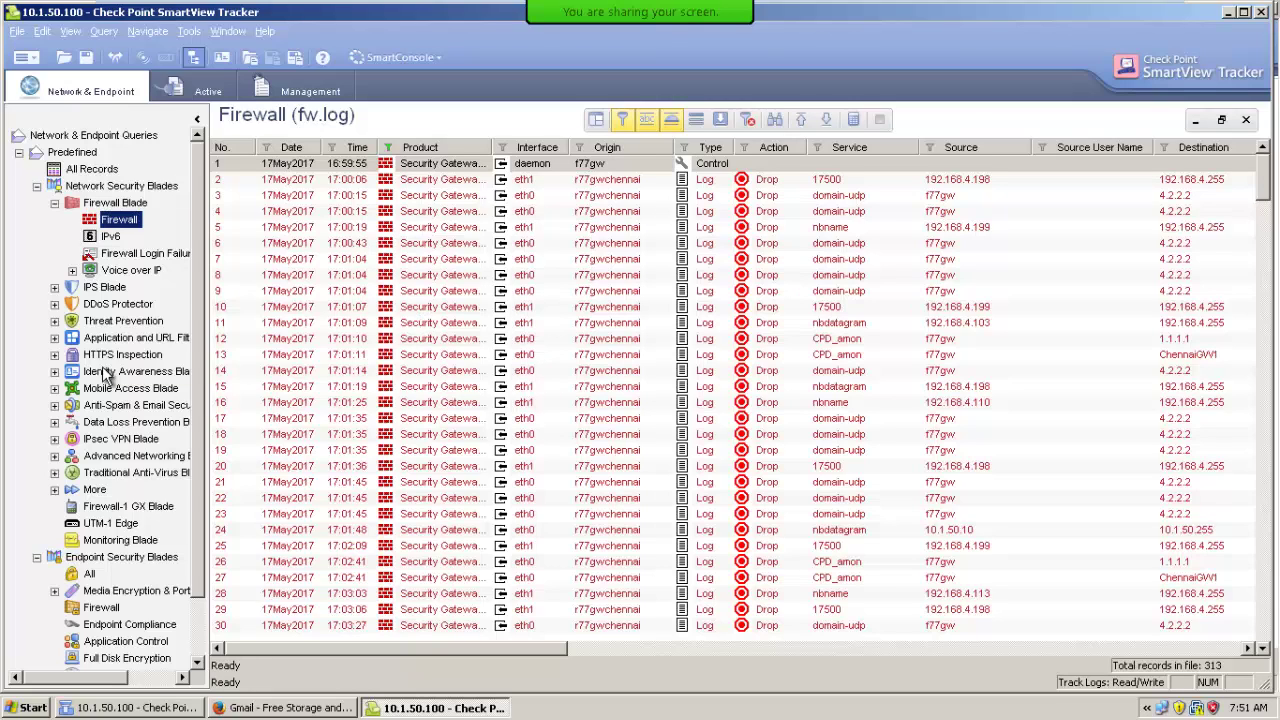
View IPS Most Important and all HTTPS Inspection records, then return to SmartDashboard.
left_click(106, 288)
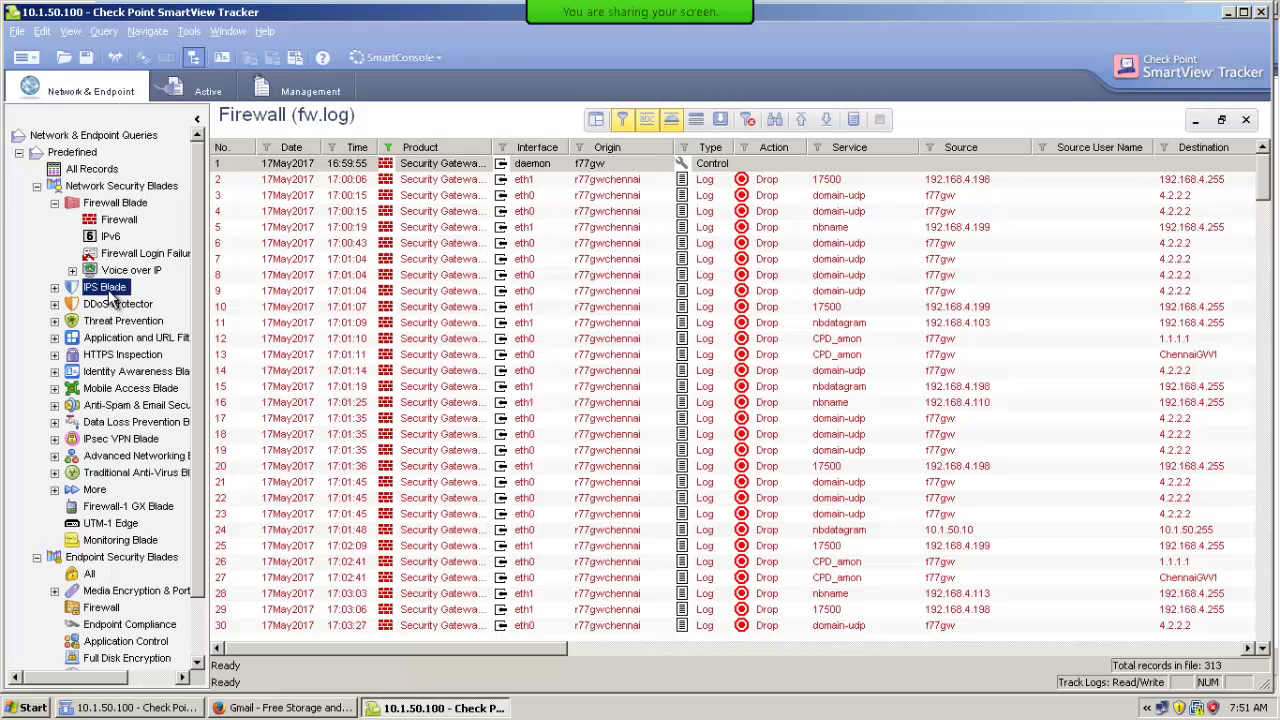
left_click(54, 288)
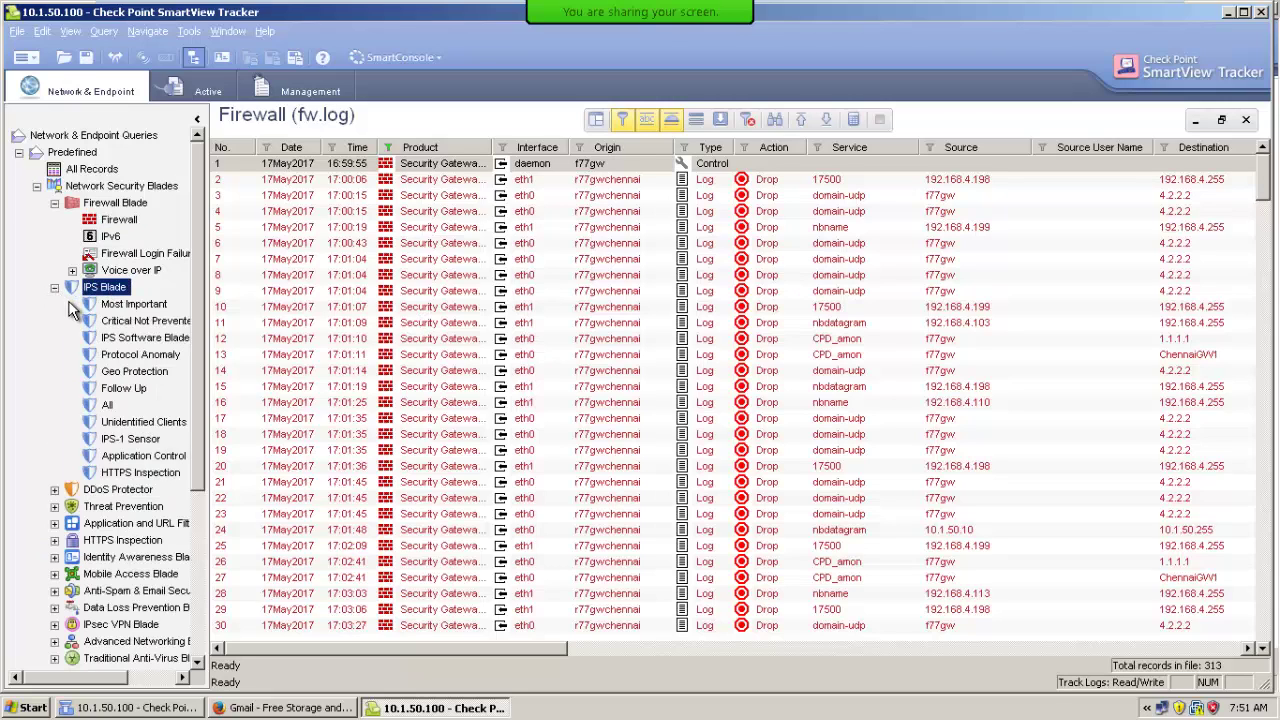
left_click(136, 308)
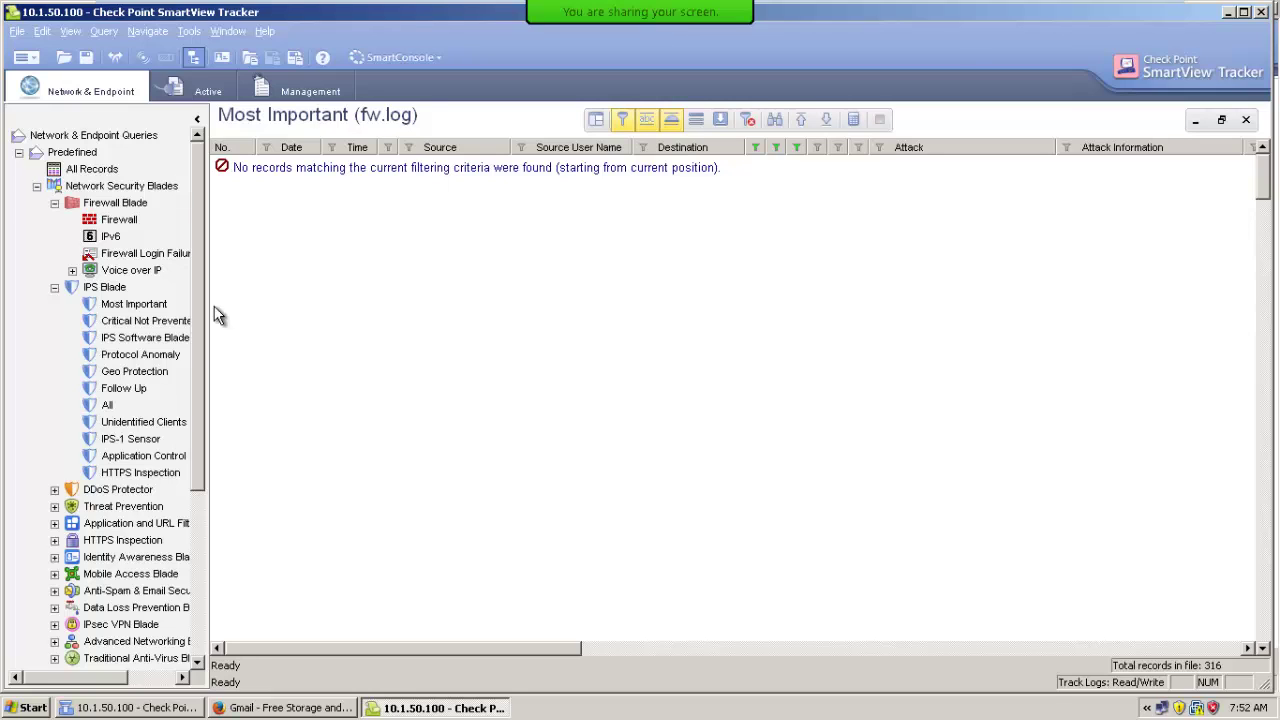
left_click(54, 541)
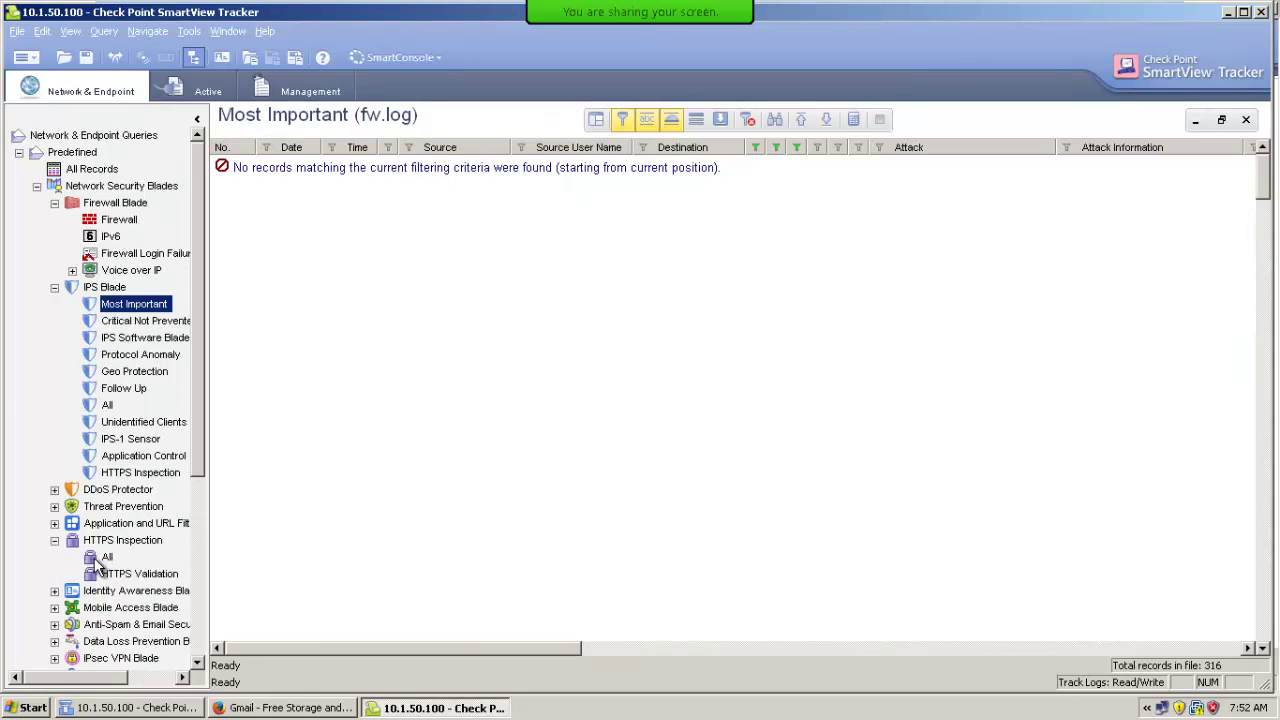
left_click(100, 560)
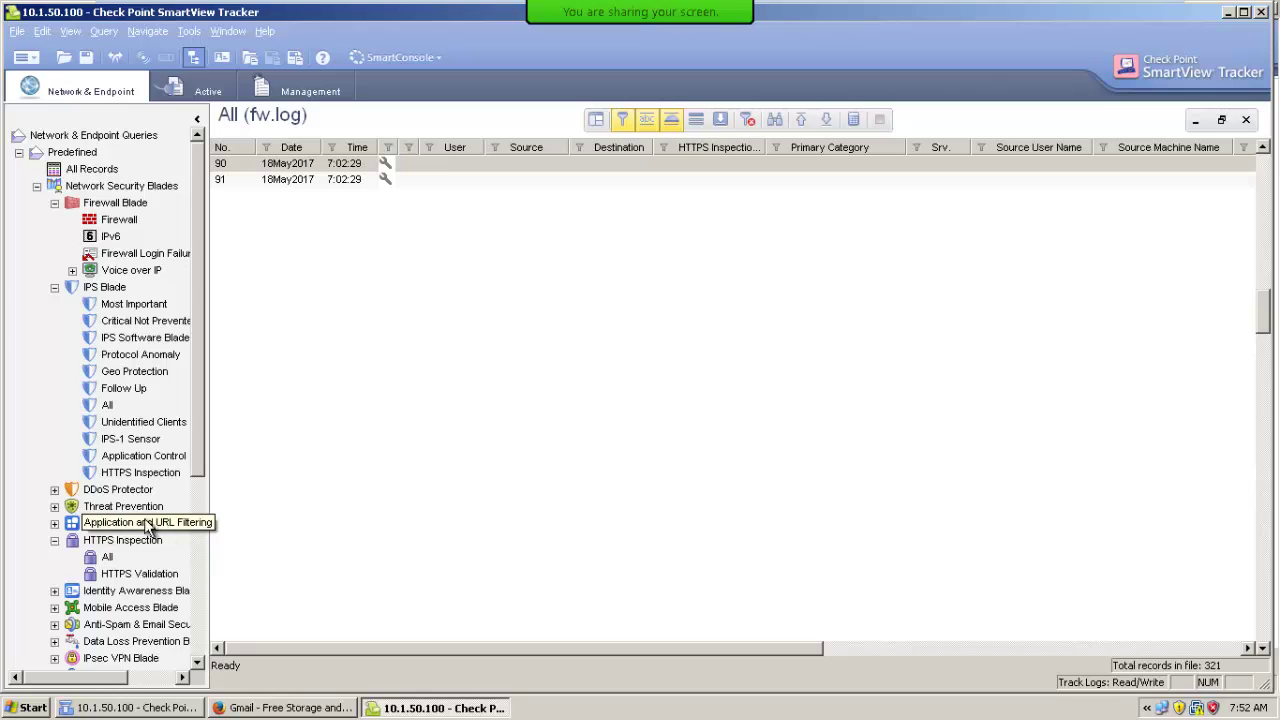
left_click(123, 712)
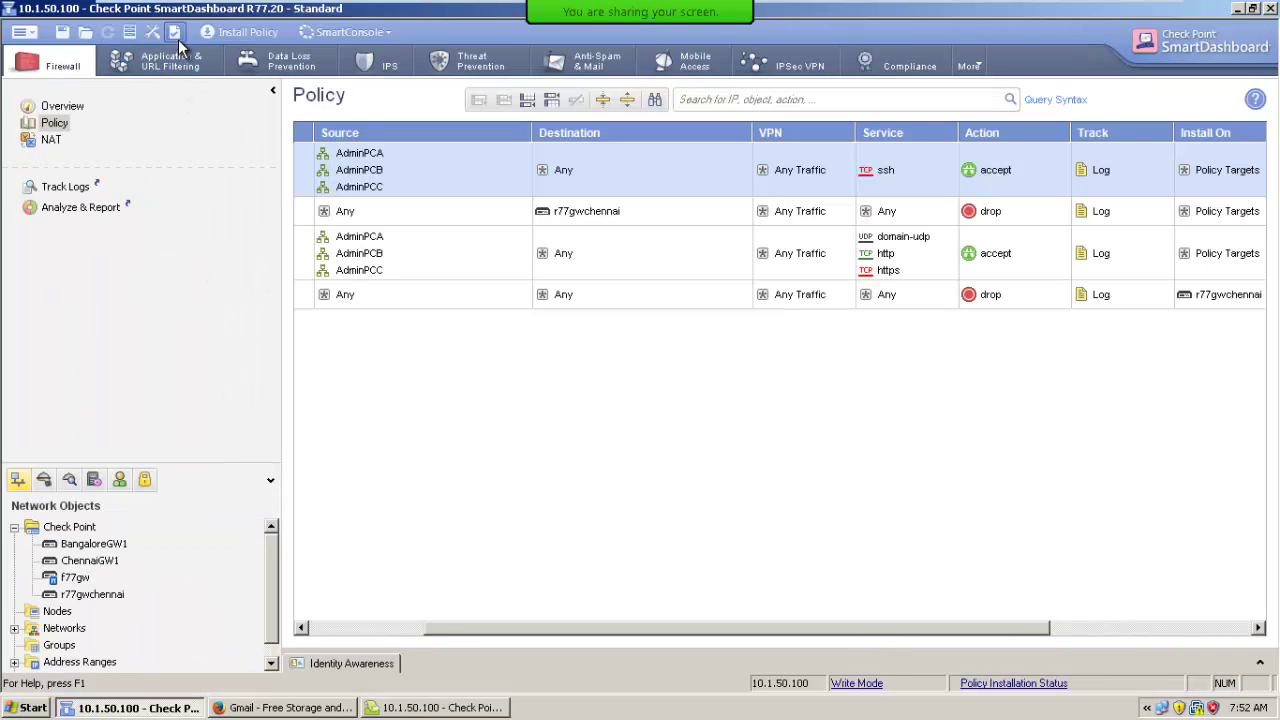
View FireWall Implied Rules in Global Properties, cancel unchanged, and return to SmartView Tracker.
left_click(152, 33)
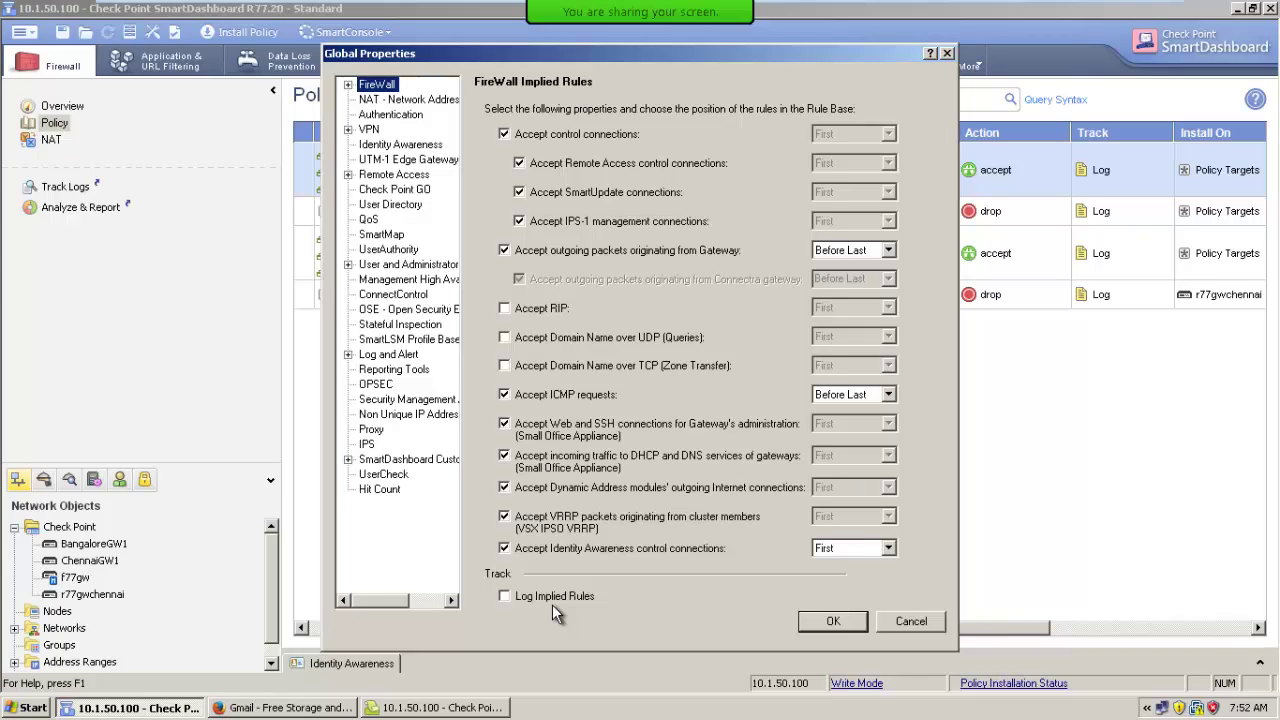
left_click(898, 621)
left_click(278, 708)
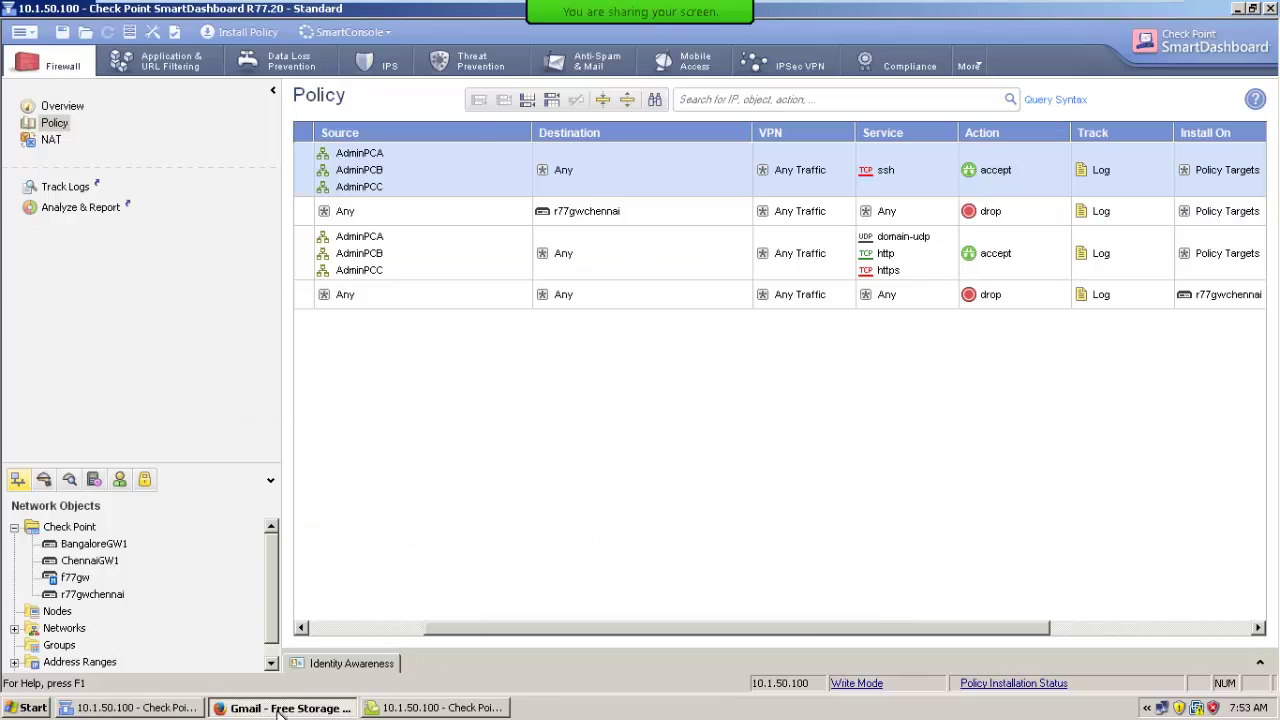
left_click(440, 708)
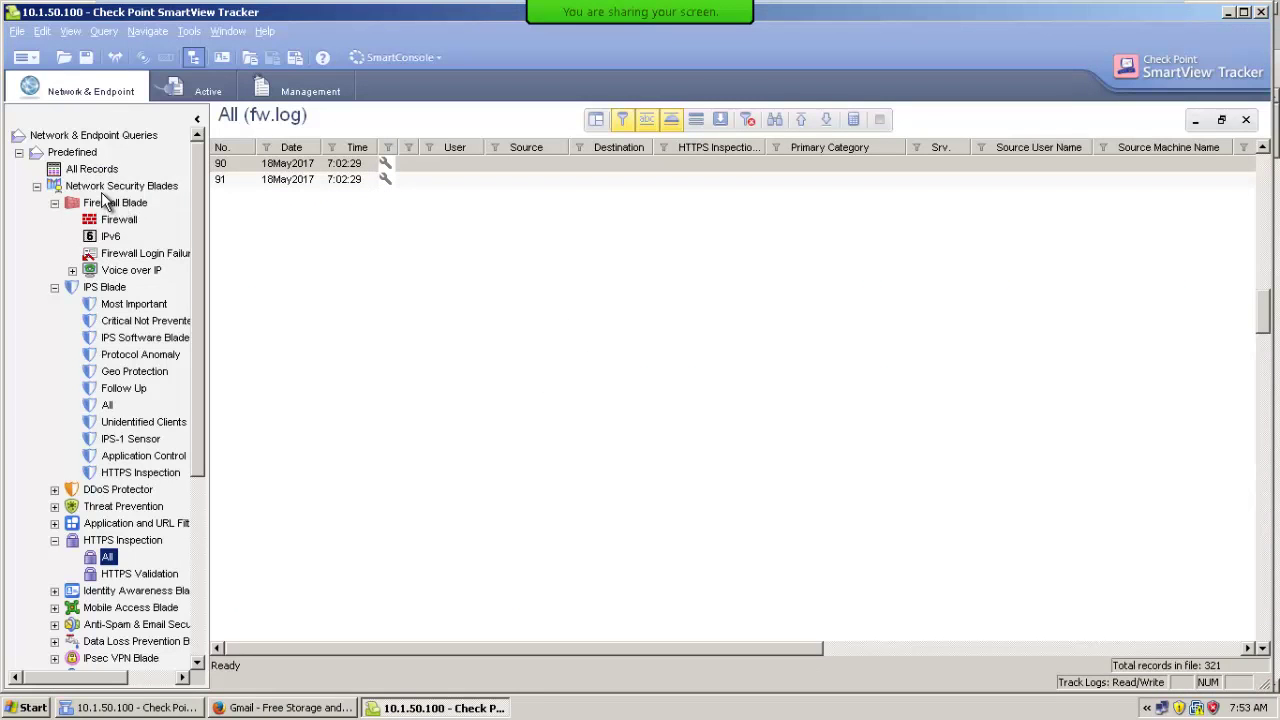
Show All Records, collapse the Firewall, IPS and HTTPS Inspection groups, and select Custom queries.
left_click(106, 172)
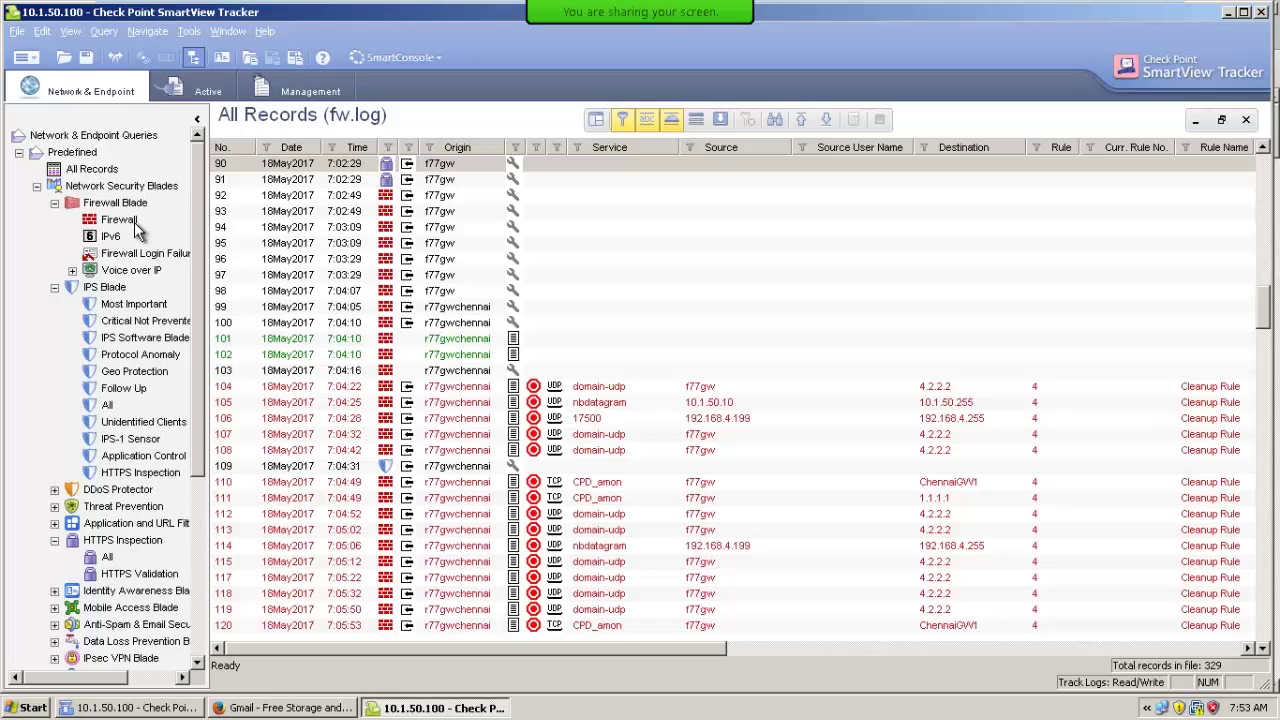
left_click(54, 203)
left_click(54, 220)
left_click(54, 288)
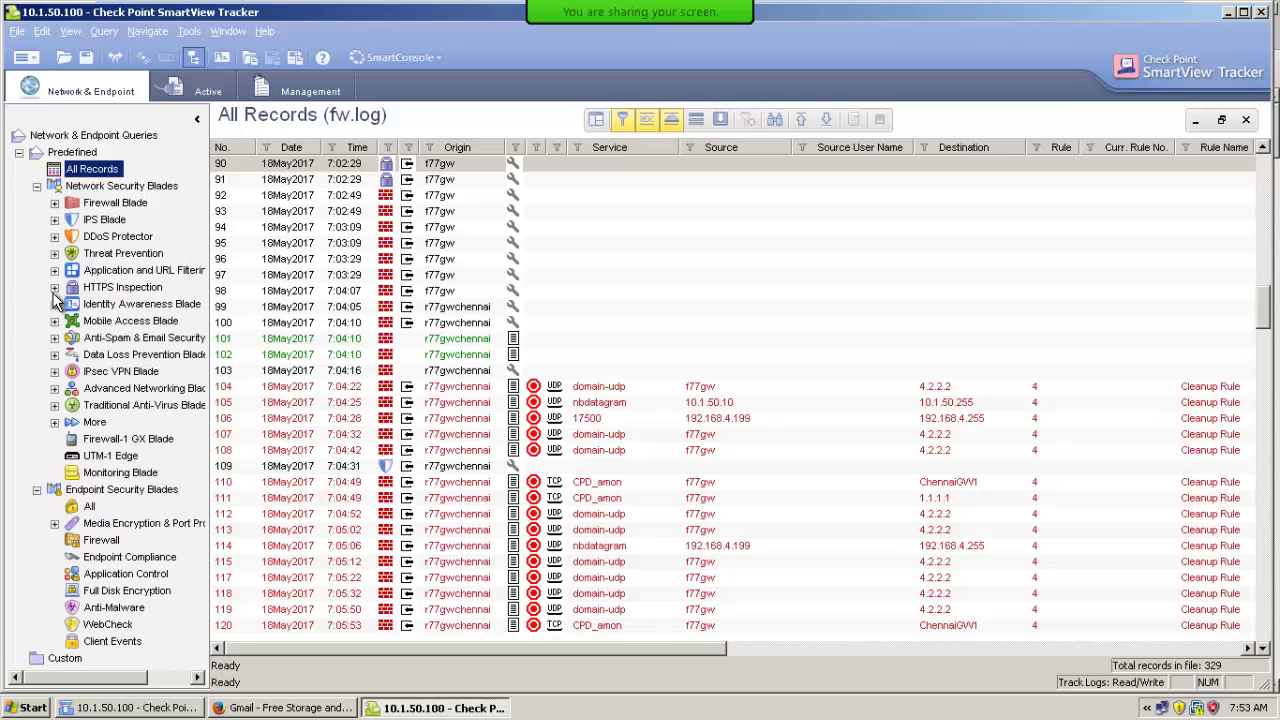
left_click(58, 660)
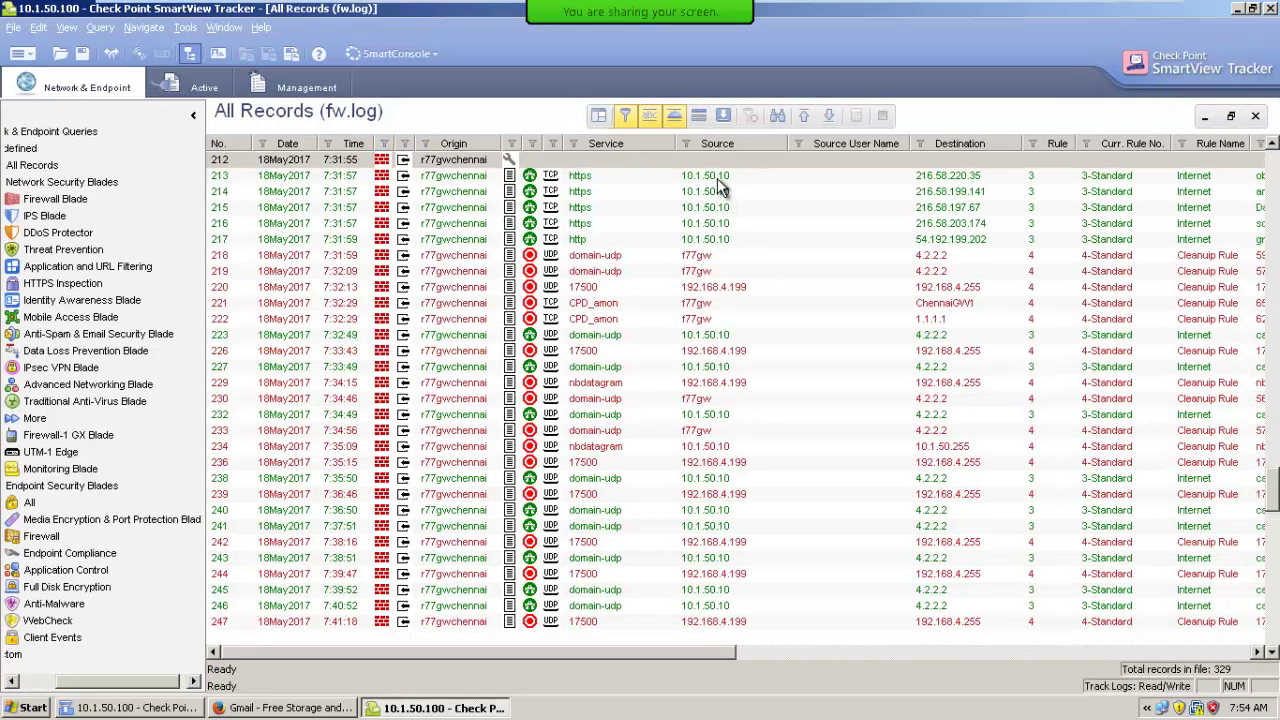
left_click(717, 178)
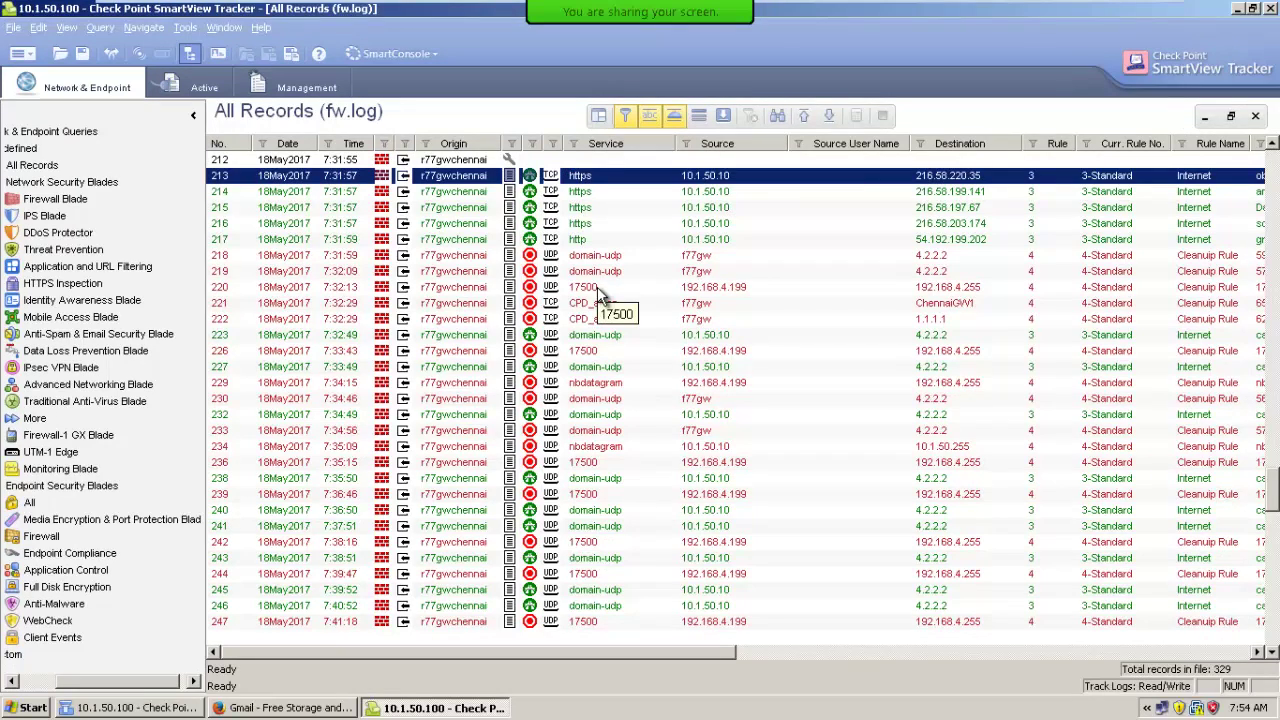
right_click(701, 176)
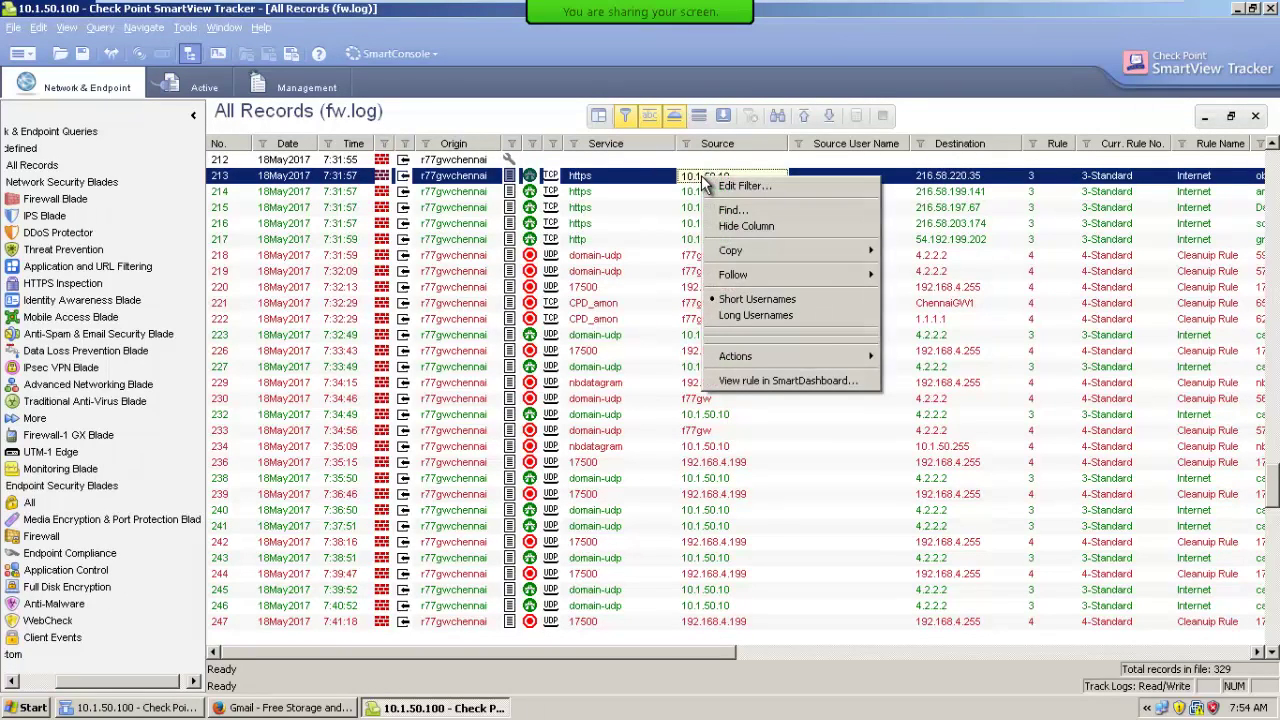
mouse_move(755, 273)
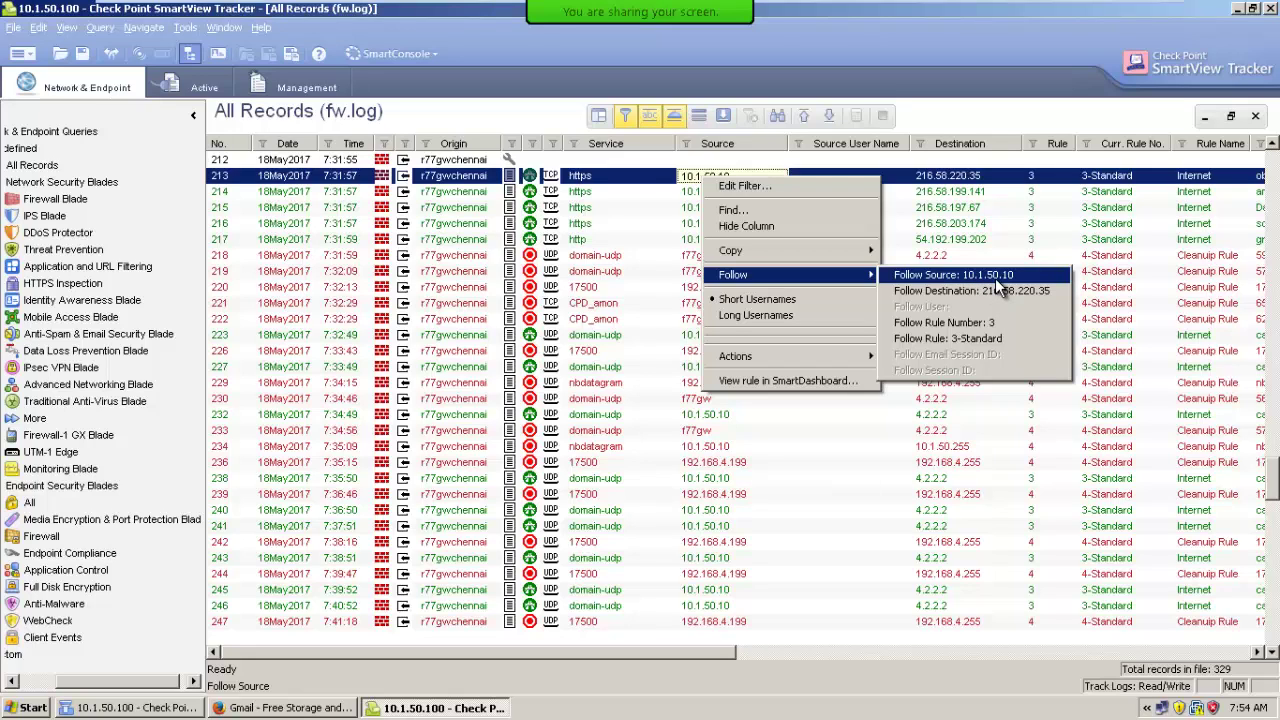
left_click(812, 189)
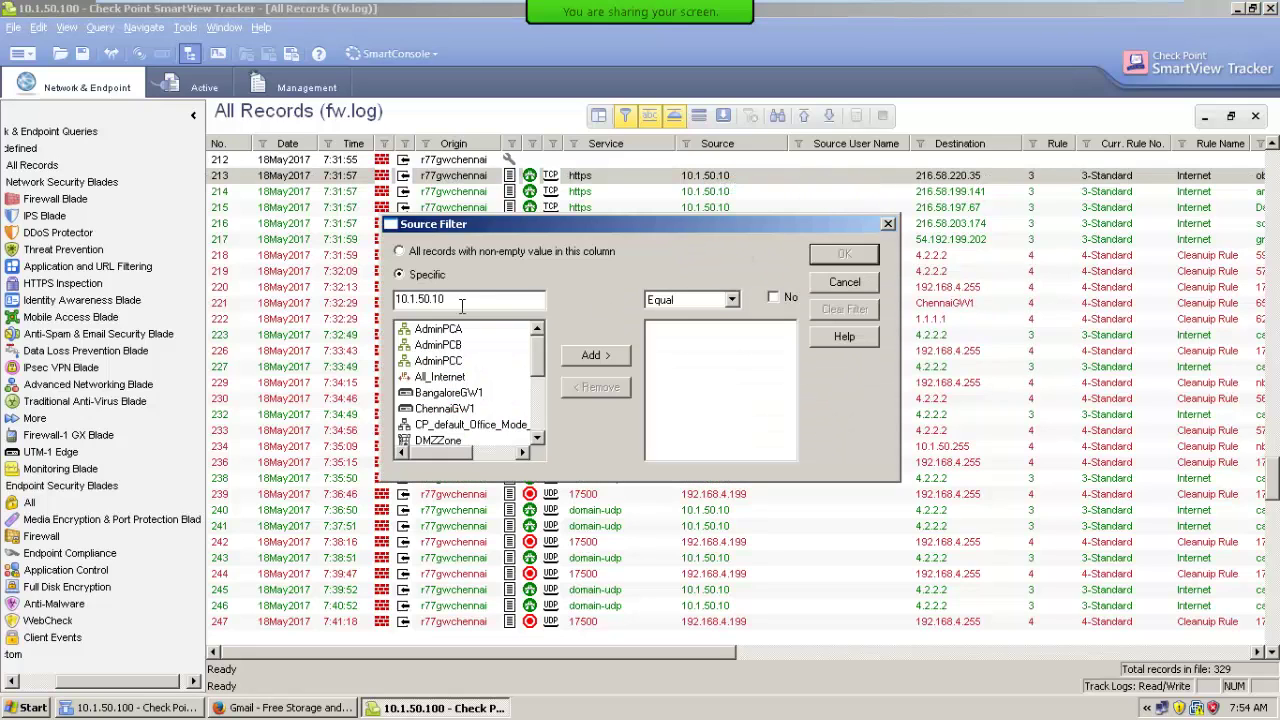
left_click(592, 355)
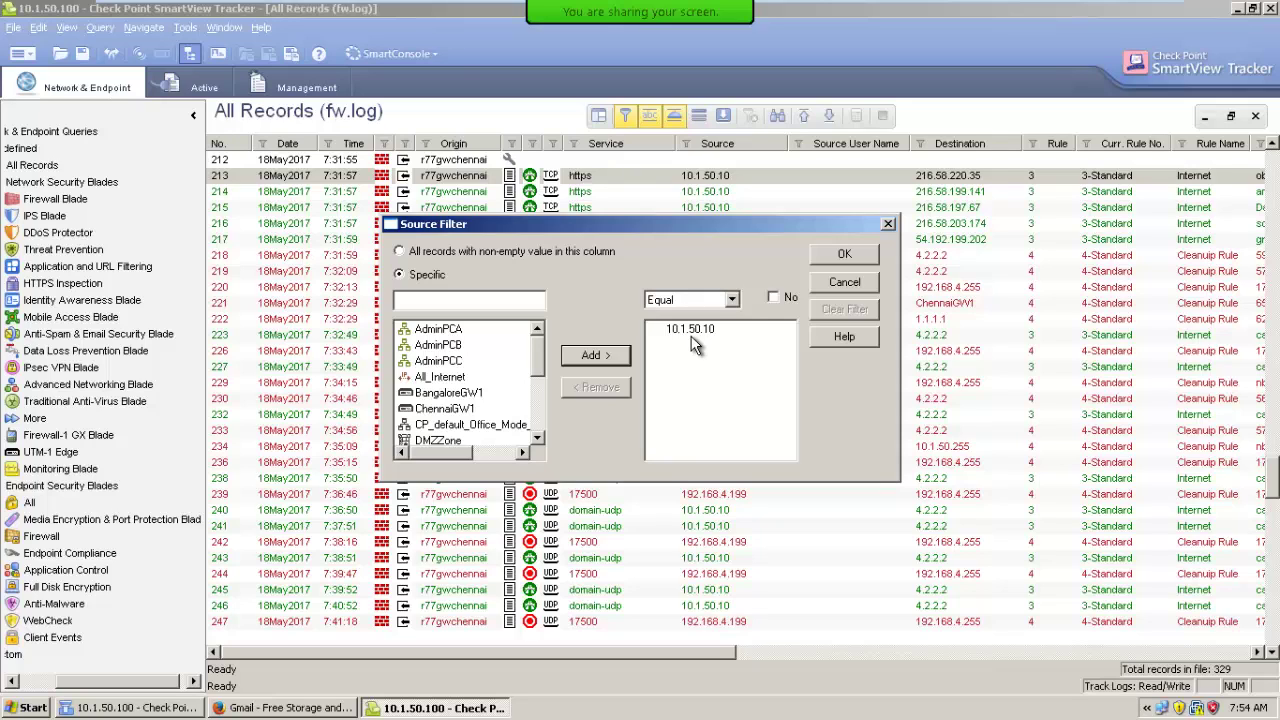
left_click(840, 282)
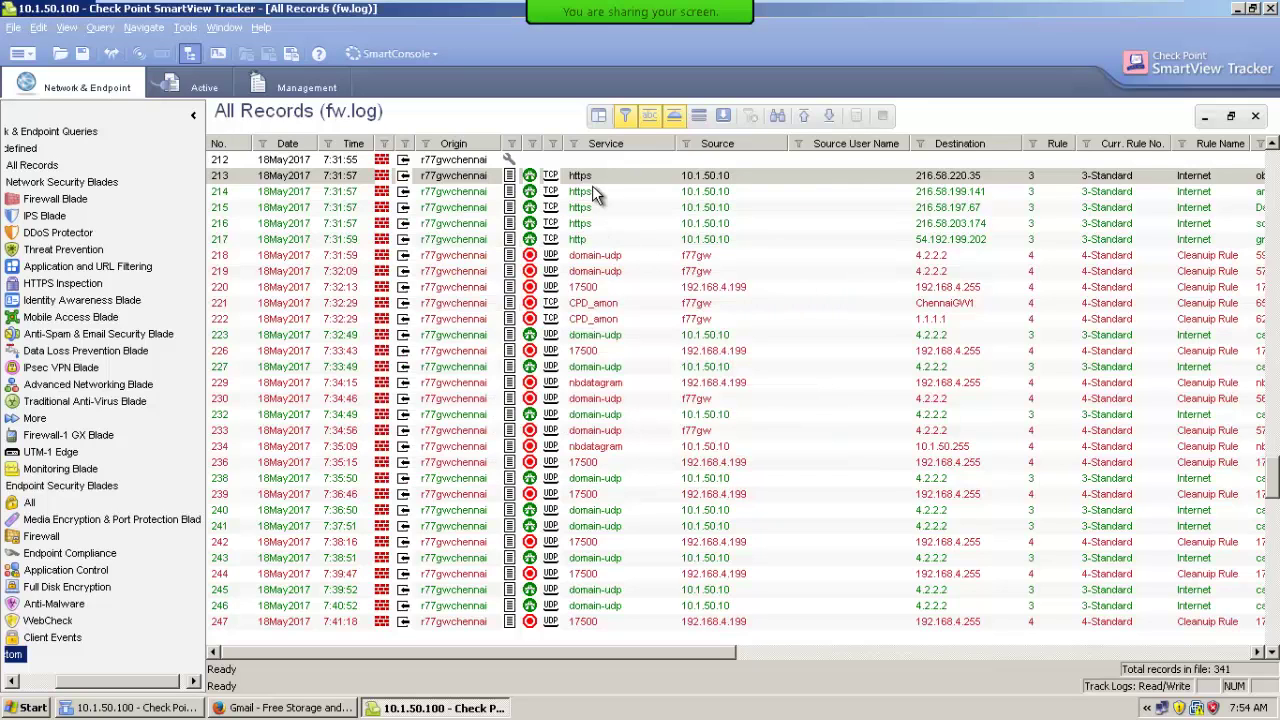
right_click(697, 176)
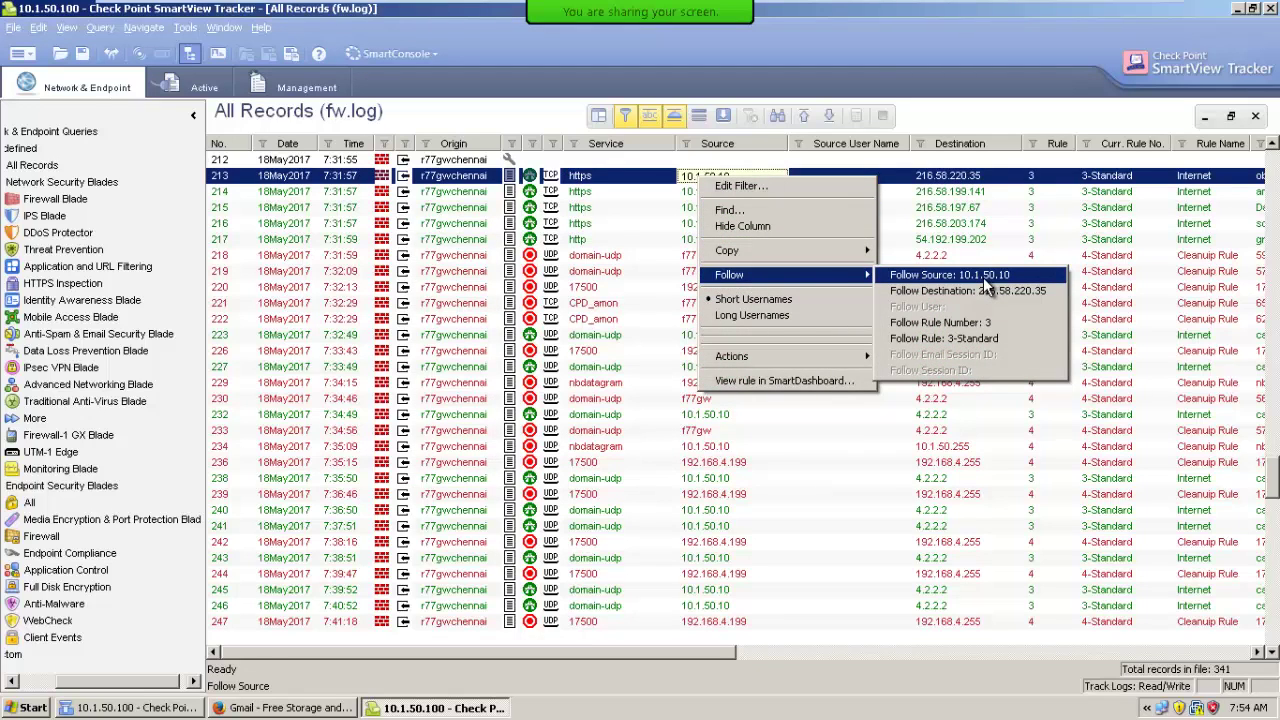
left_click(983, 281)
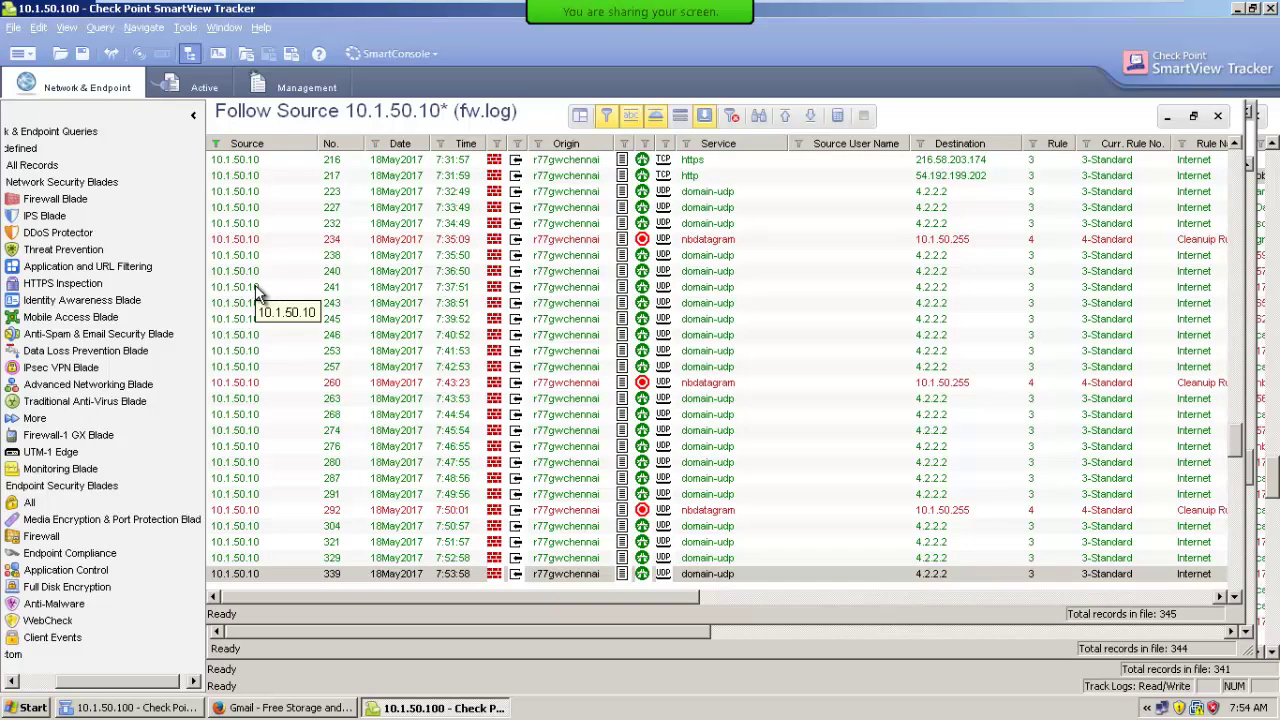
left_click(1218, 116)
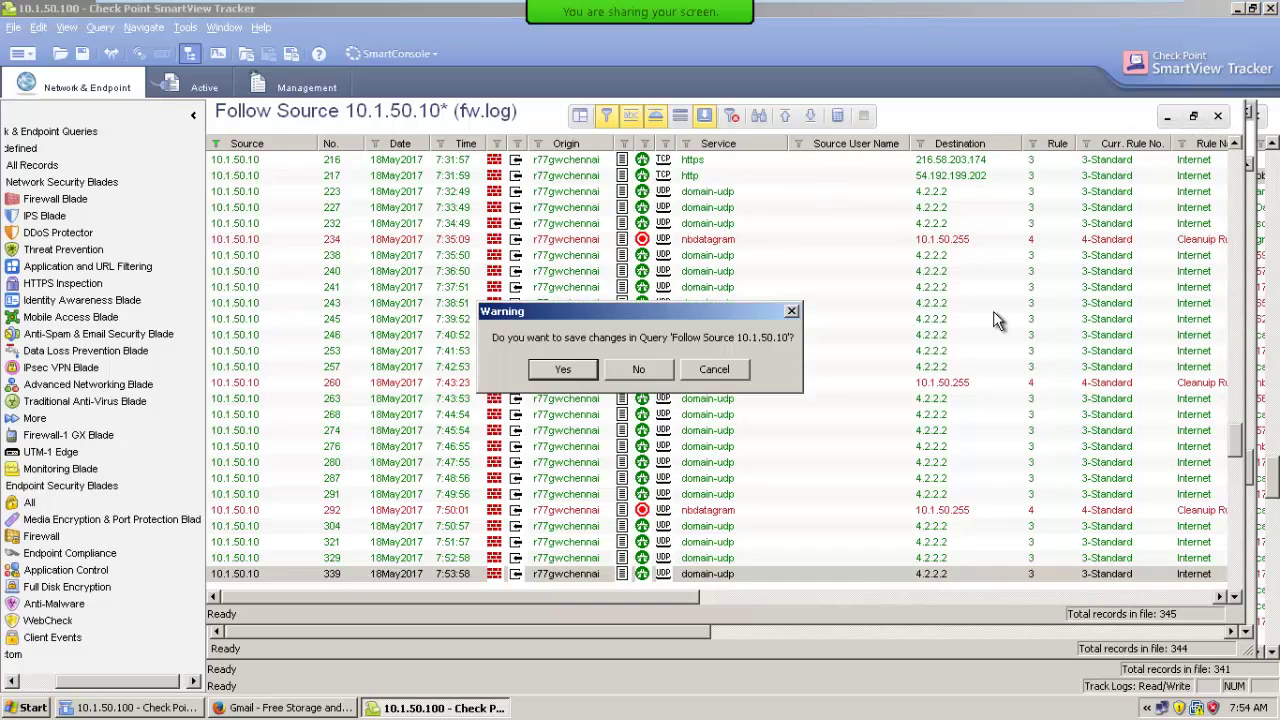
left_click(638, 369)
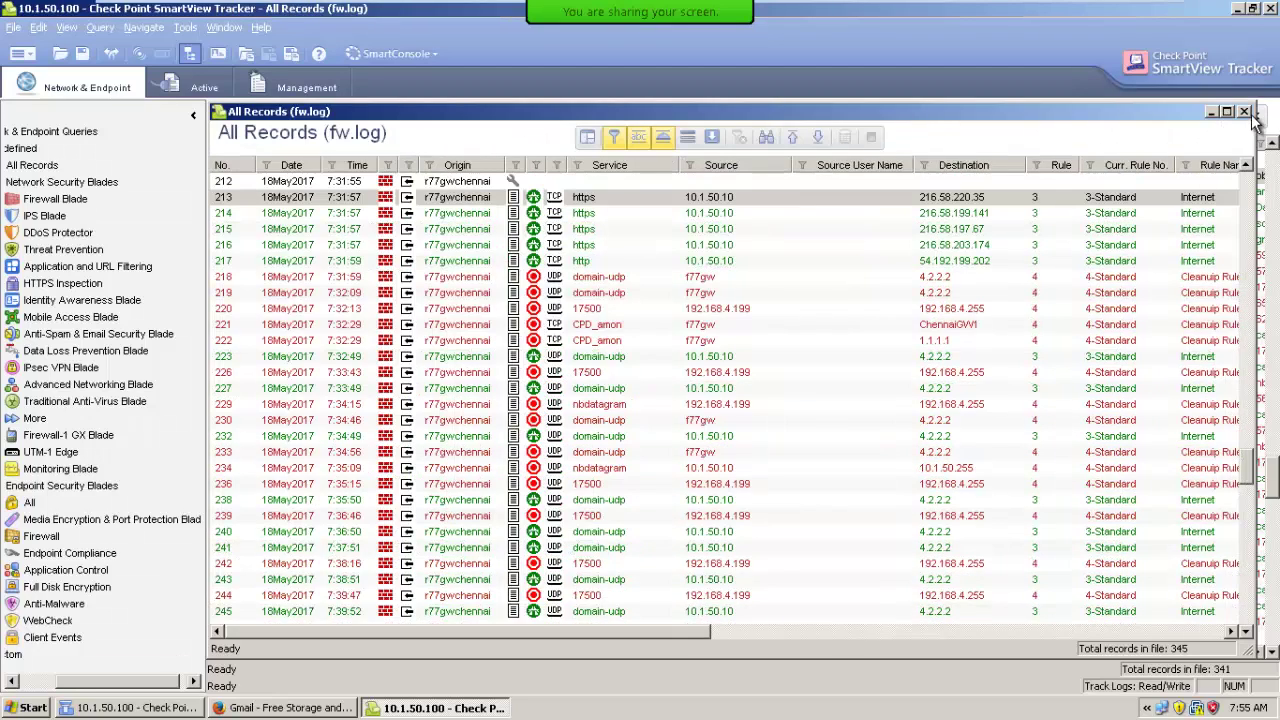
Reopen the fw.log All Records view maximized and jump to the latest records.
left_click(1245, 112)
left_click(28, 167)
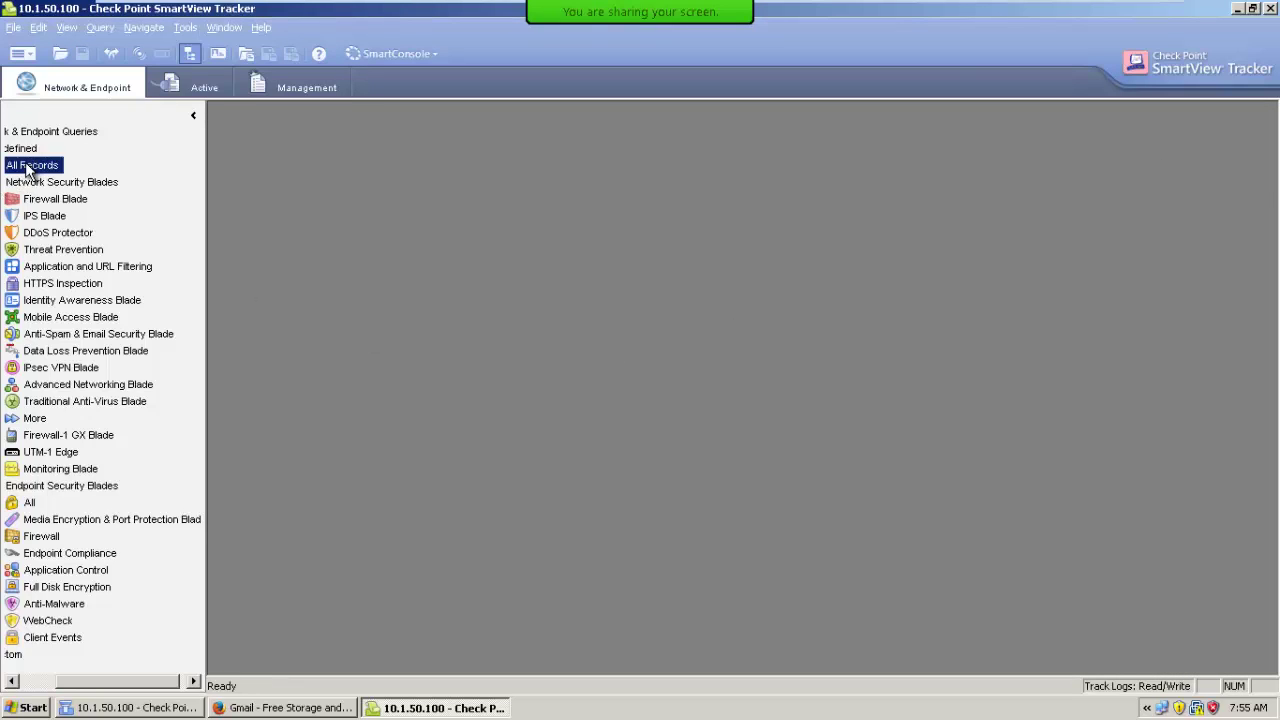
double_click(28, 167)
double_click(465, 295)
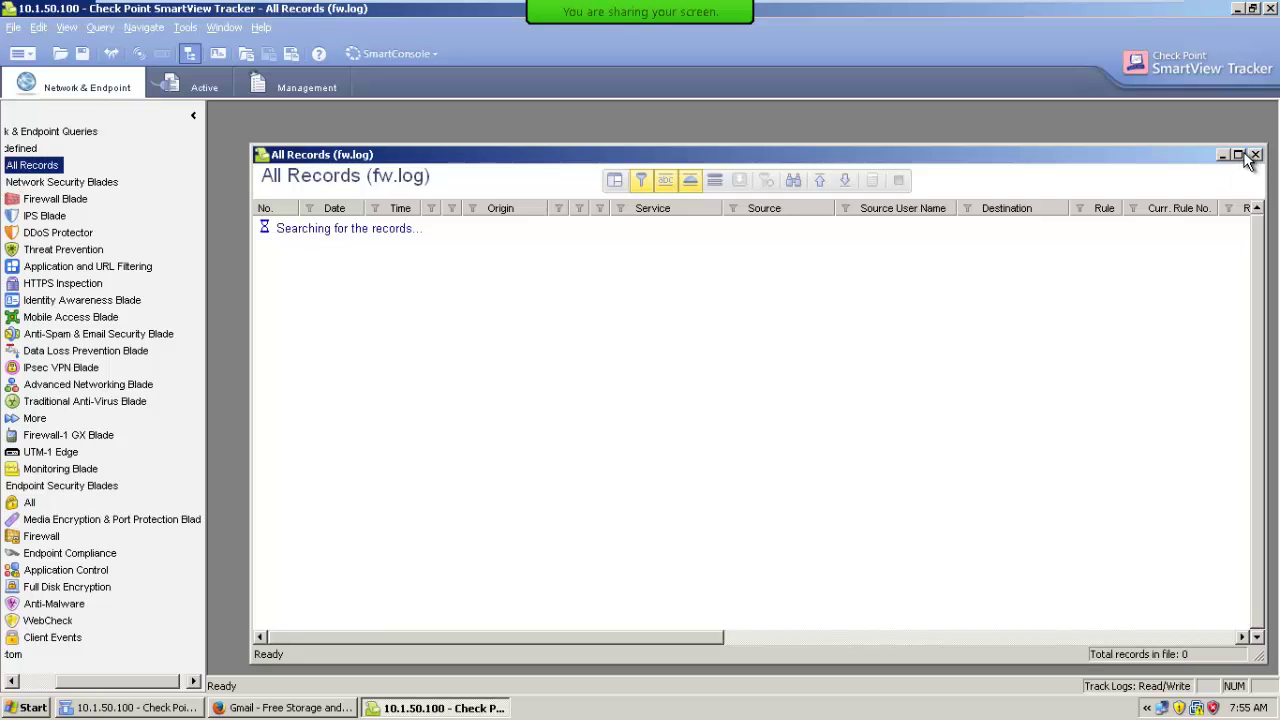
left_click(1238, 154)
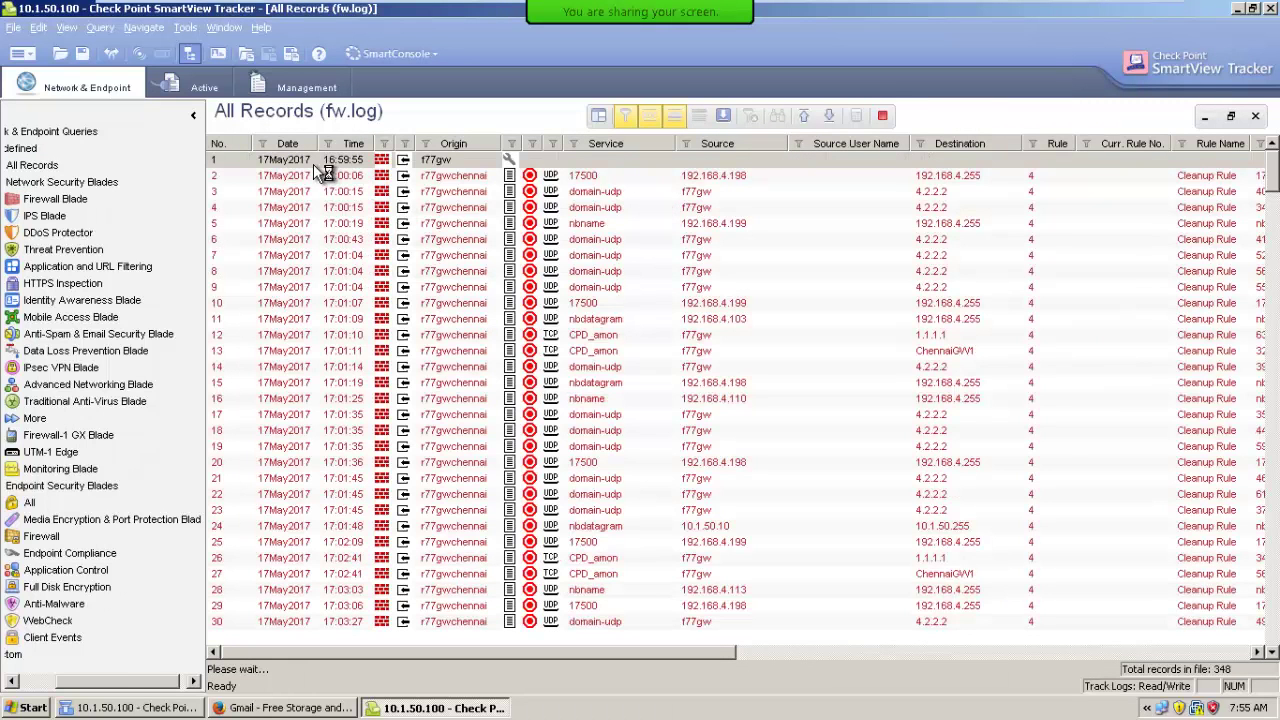
left_click(831, 110)
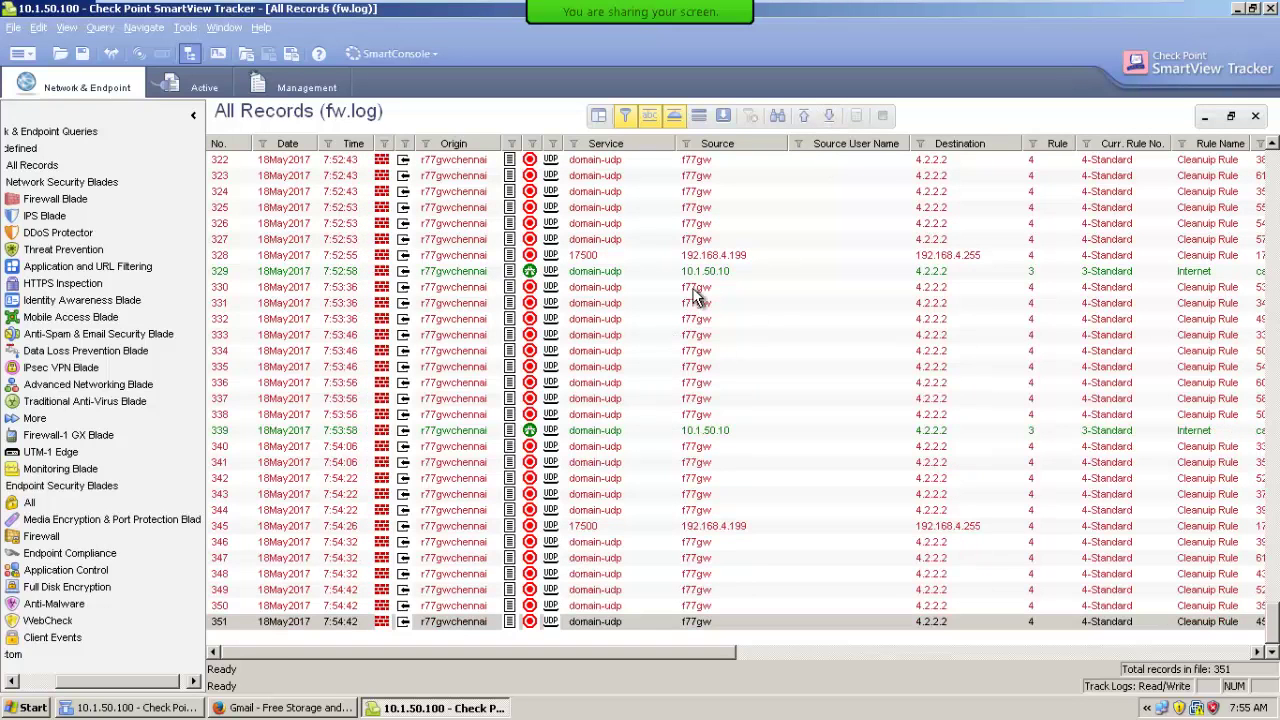
Filter the log to source 10.1.50.10 and load all earlier matching records.
left_click(706, 272)
right_click(708, 273)
left_click(727, 288)
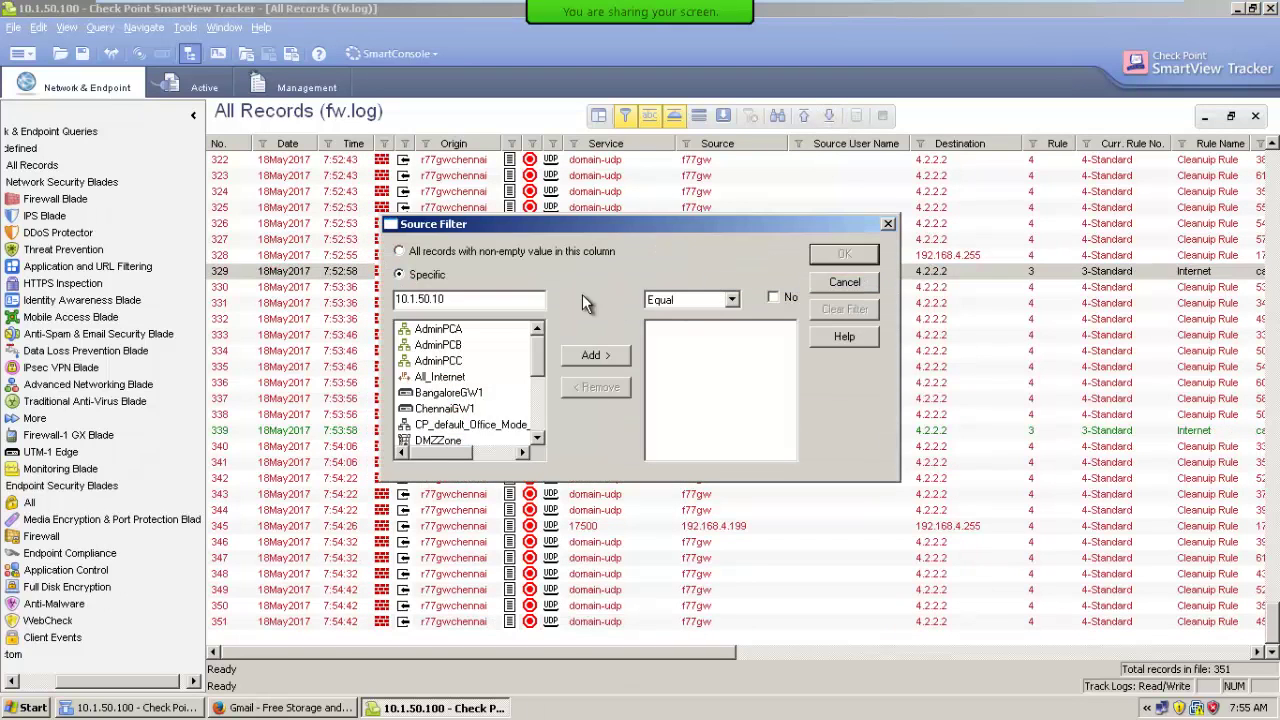
left_click(611, 357)
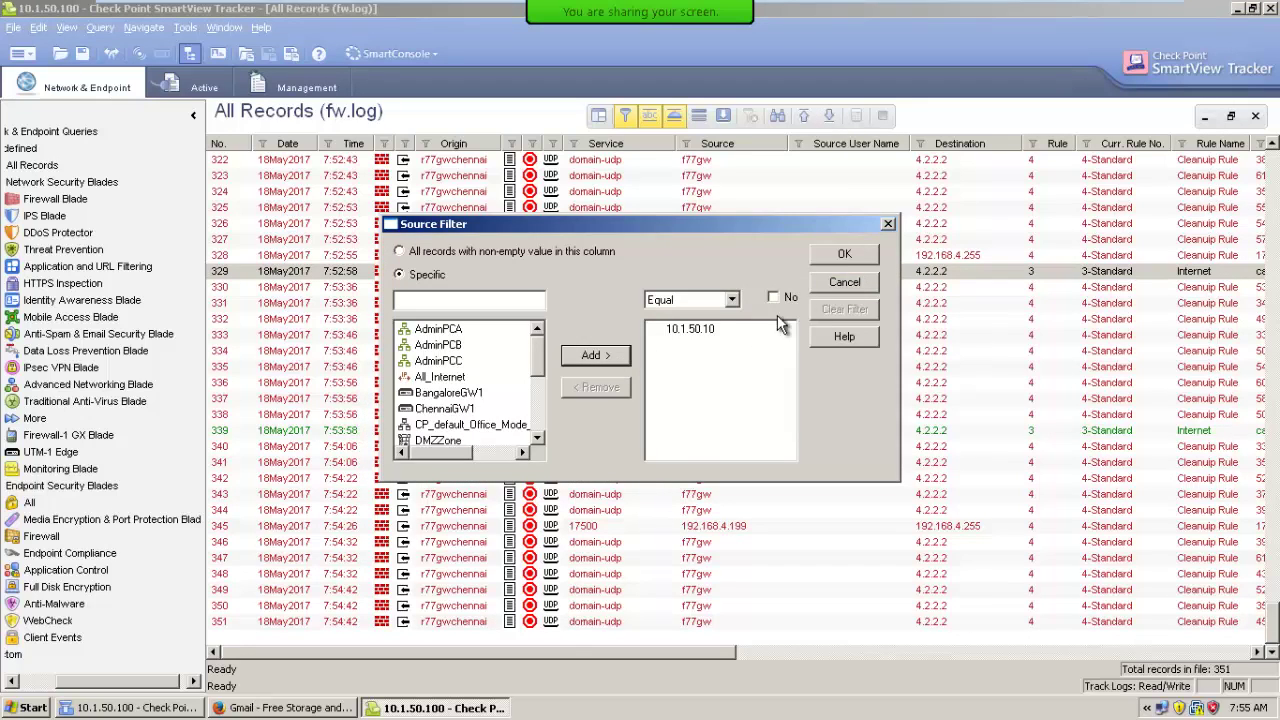
left_click(842, 256)
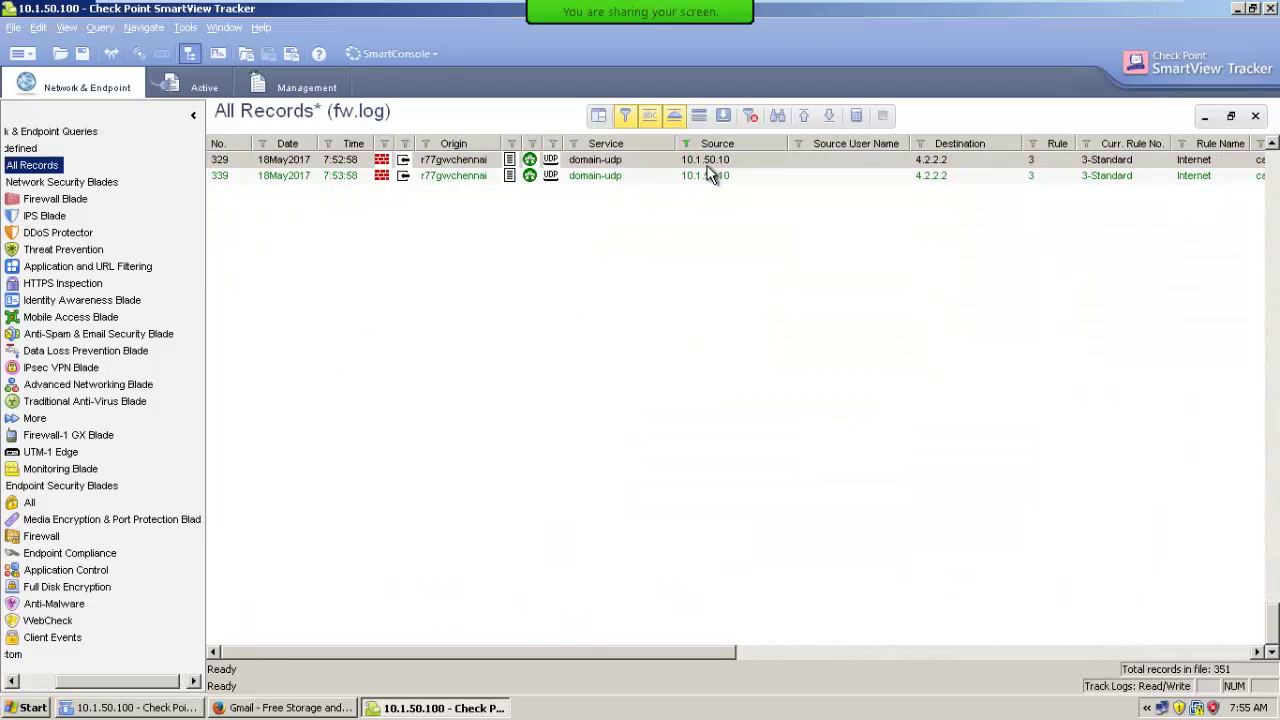
left_click(421, 651)
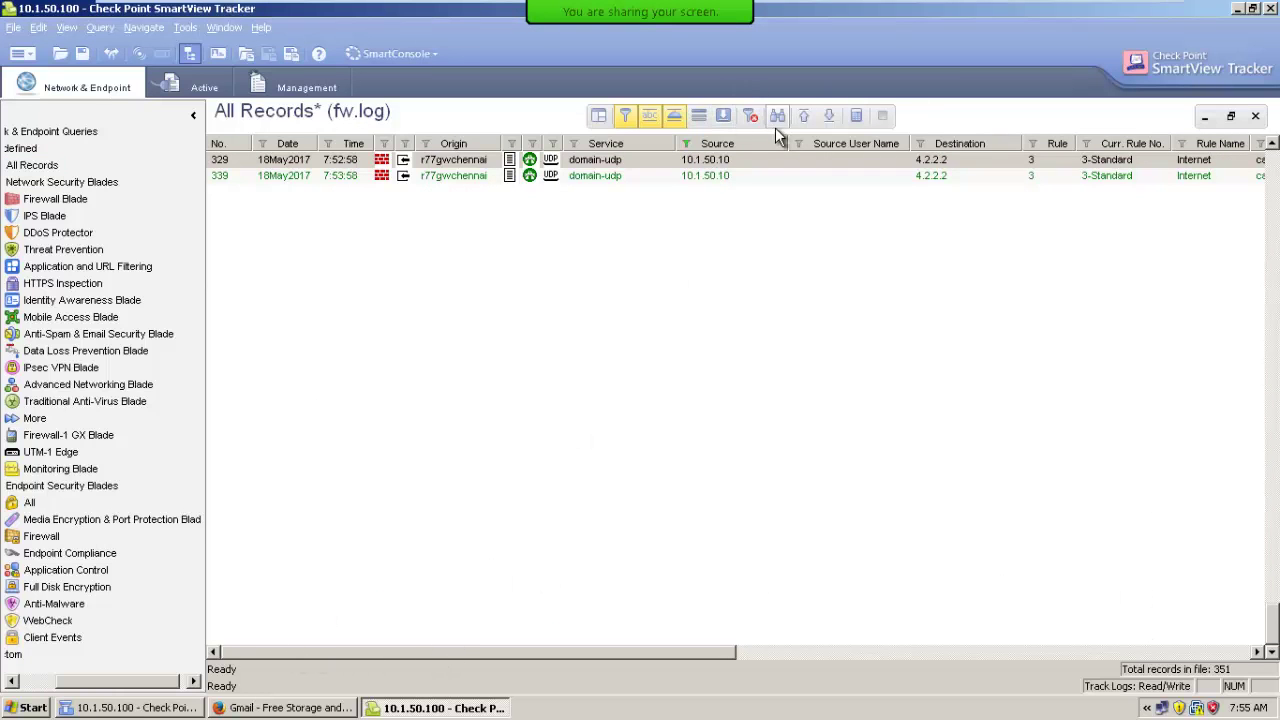
left_click(806, 117)
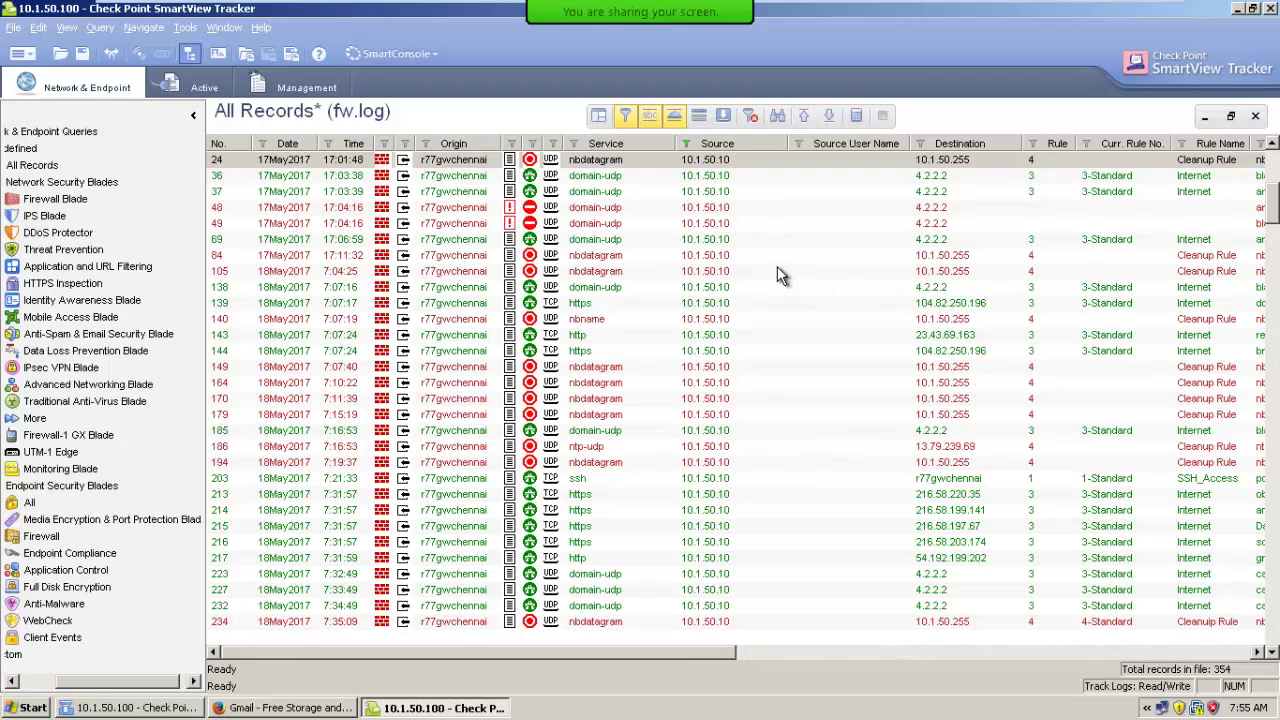
left_click_drag(1274, 218, 1274, 165)
Try Follow Source on 10.1.50.10, then close the results without saving the query.
left_click(714, 608)
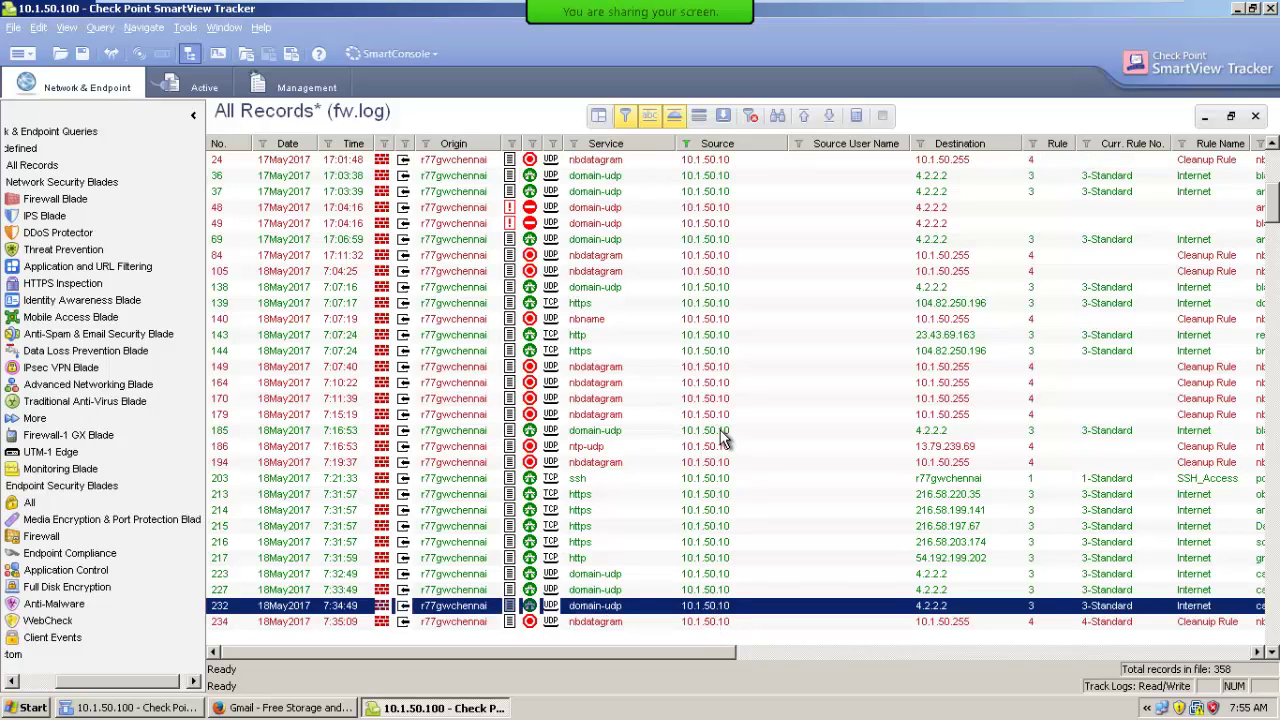
right_click(720, 430)
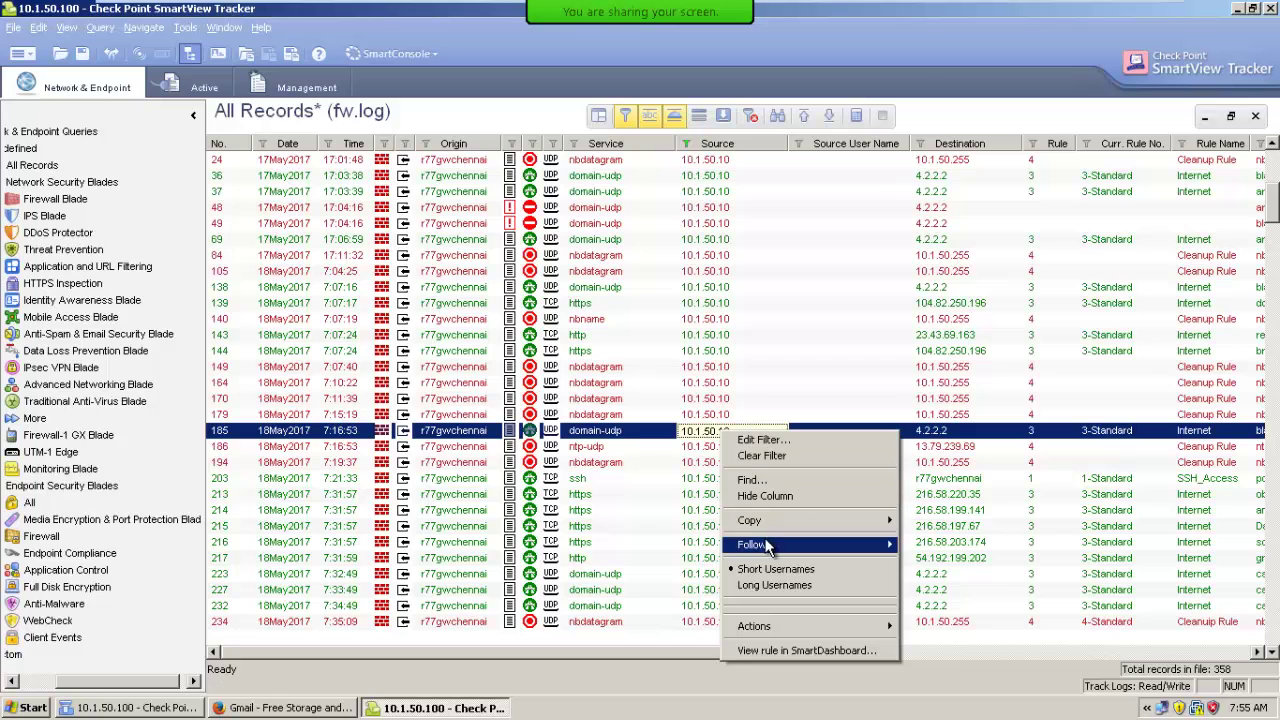
mouse_move(770, 546)
left_click(974, 545)
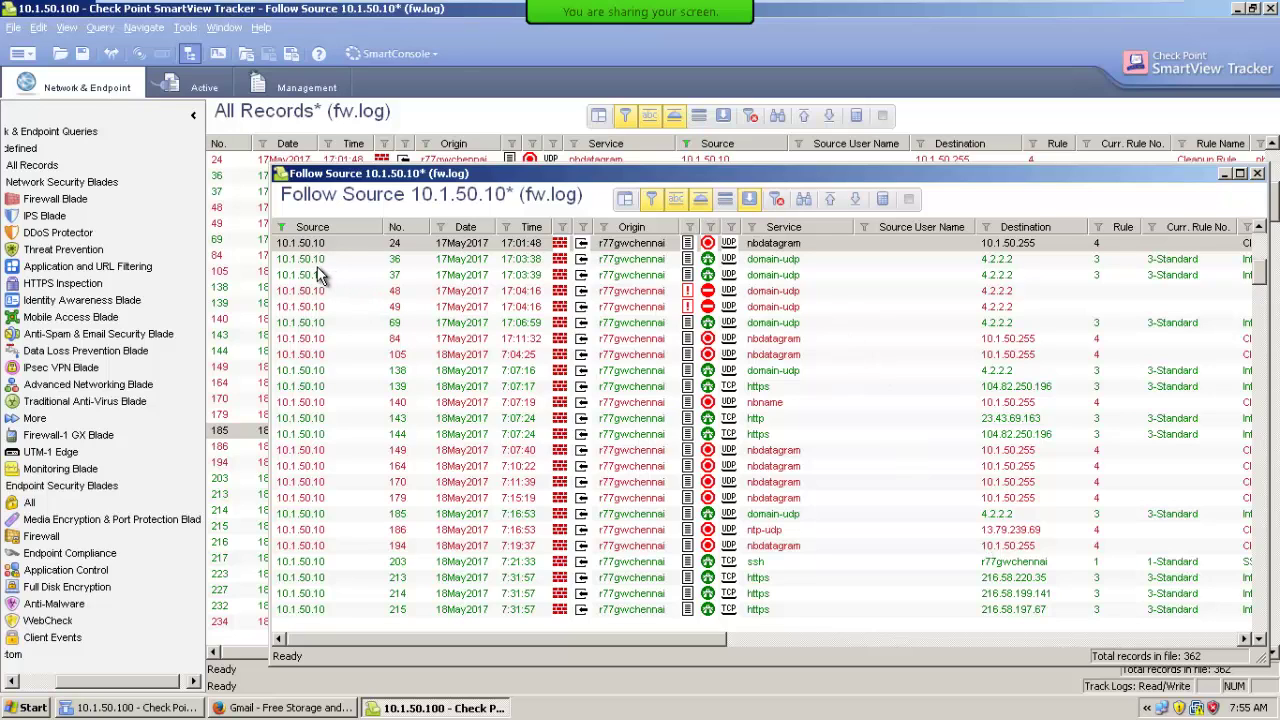
left_click(1258, 173)
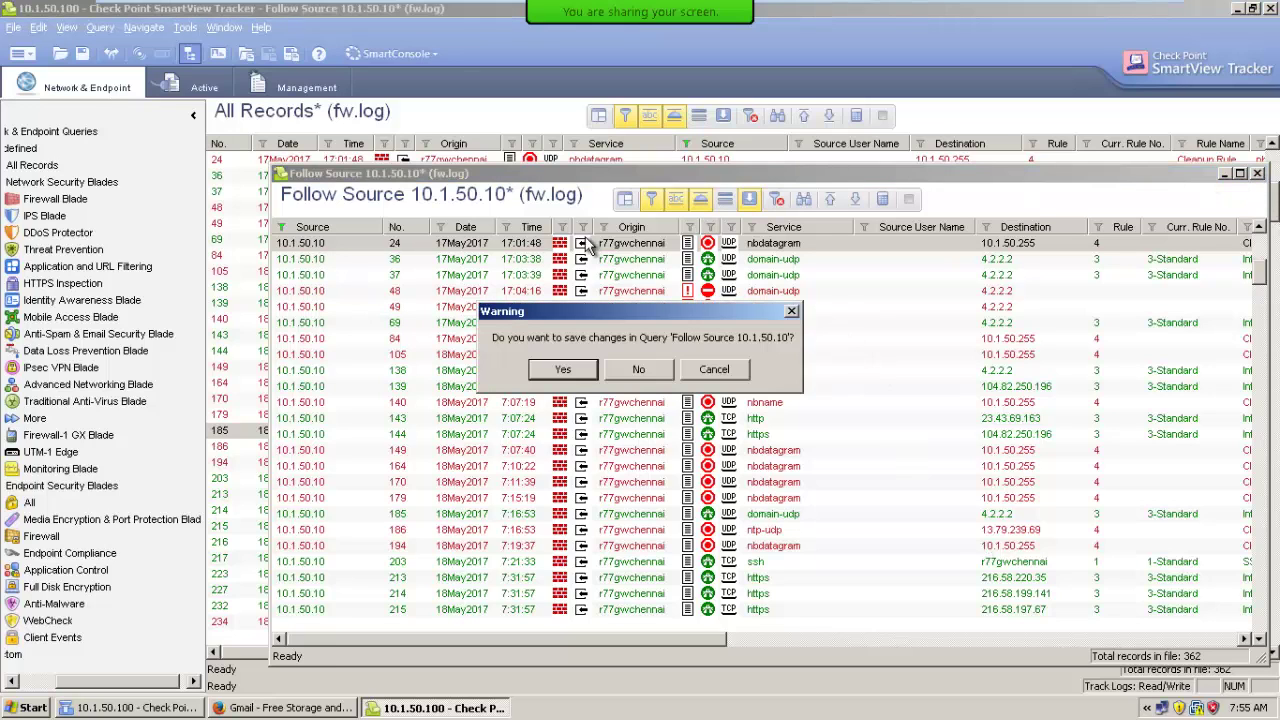
left_click(640, 370)
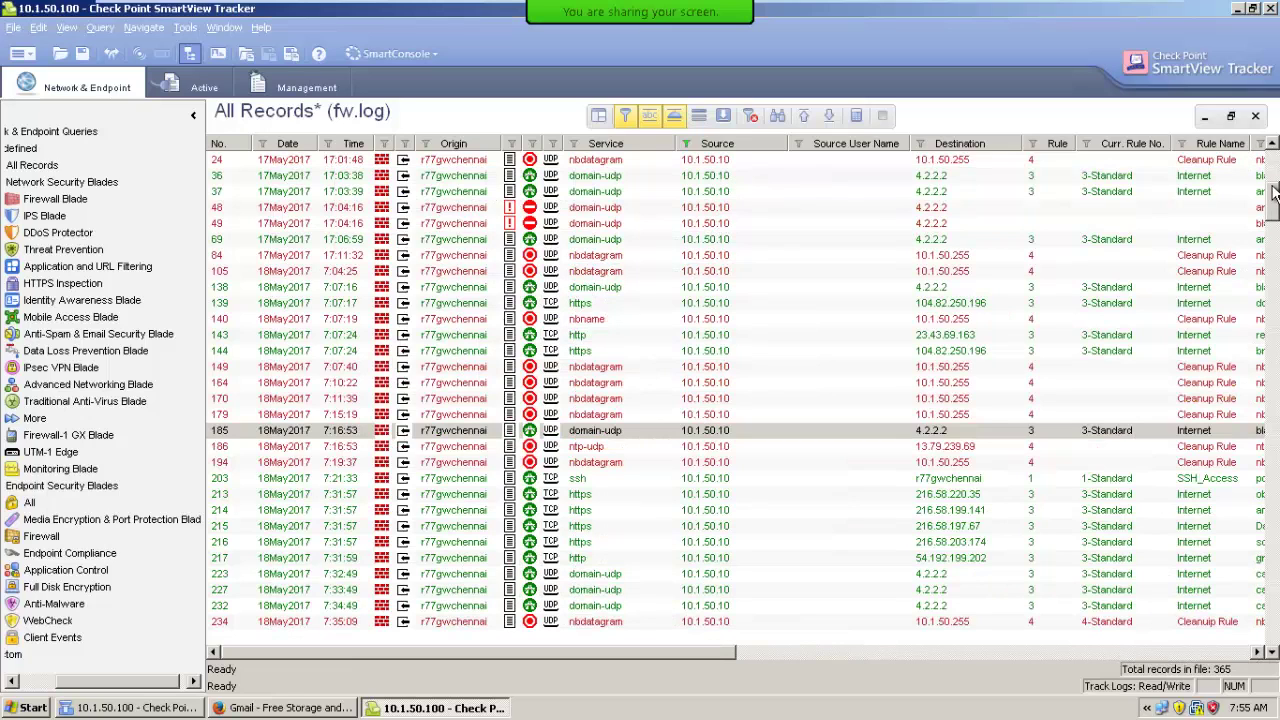
Clear the source filter and reapply it for 10.1.50.10.
left_click(751, 117)
right_click(718, 170)
left_click(738, 172)
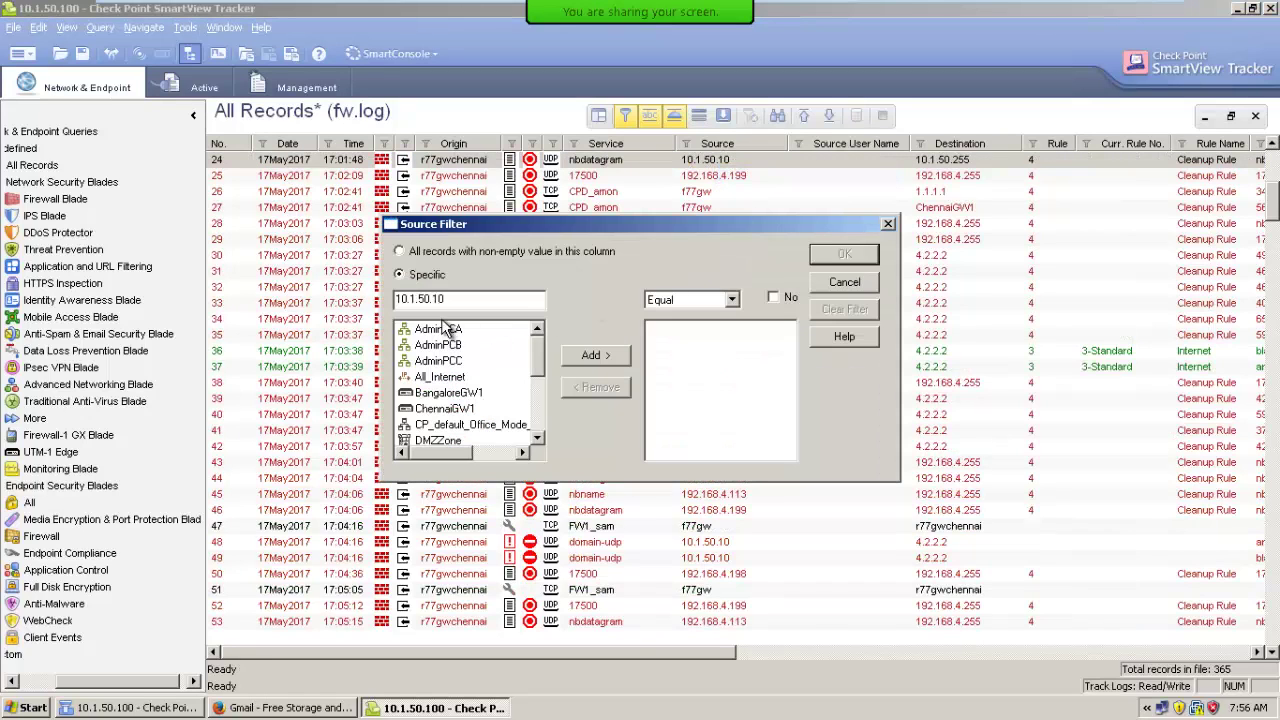
left_click(595, 356)
left_click(845, 256)
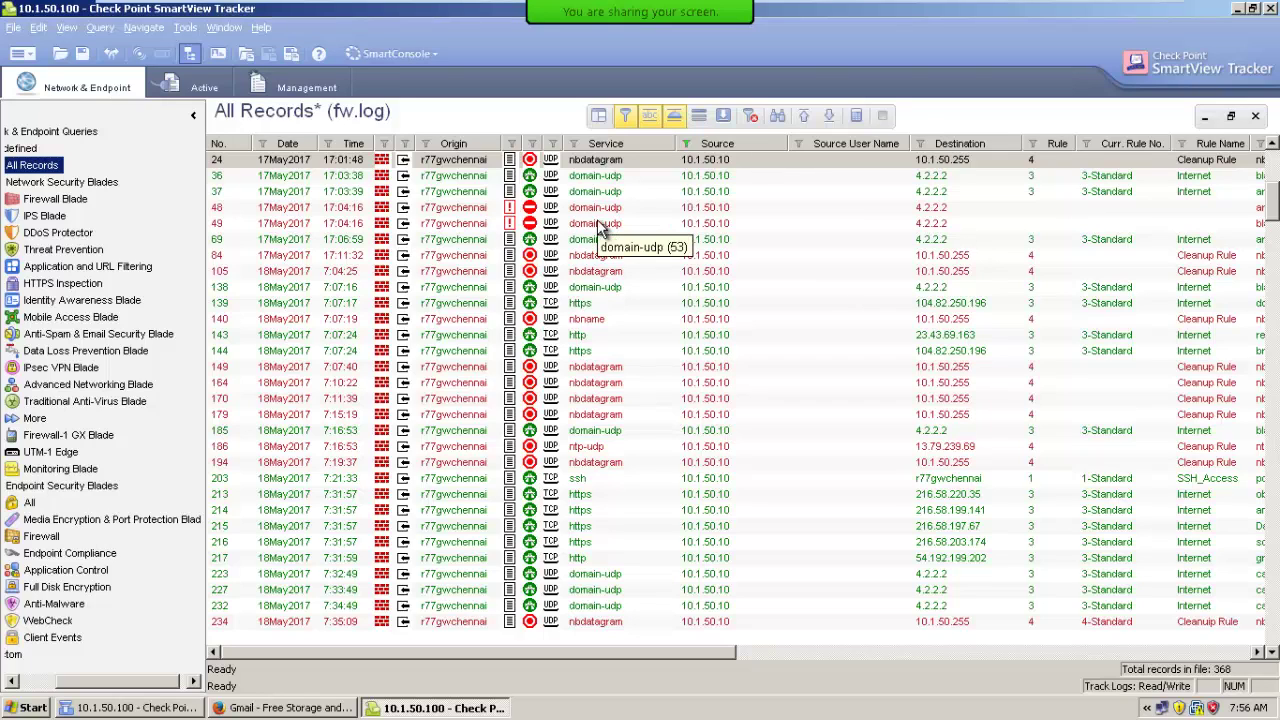
Add a destination filter for 4.2.2.2 to the 10.1.50.10 records.
left_click(940, 242)
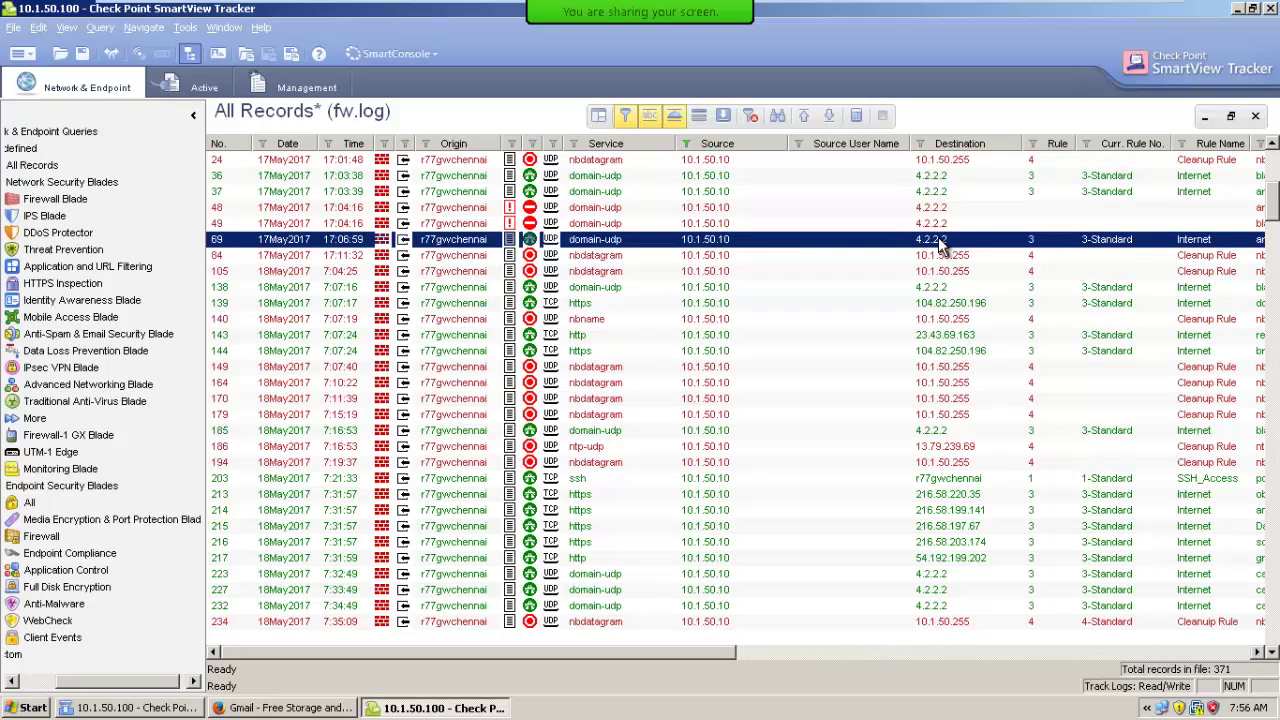
right_click(940, 245)
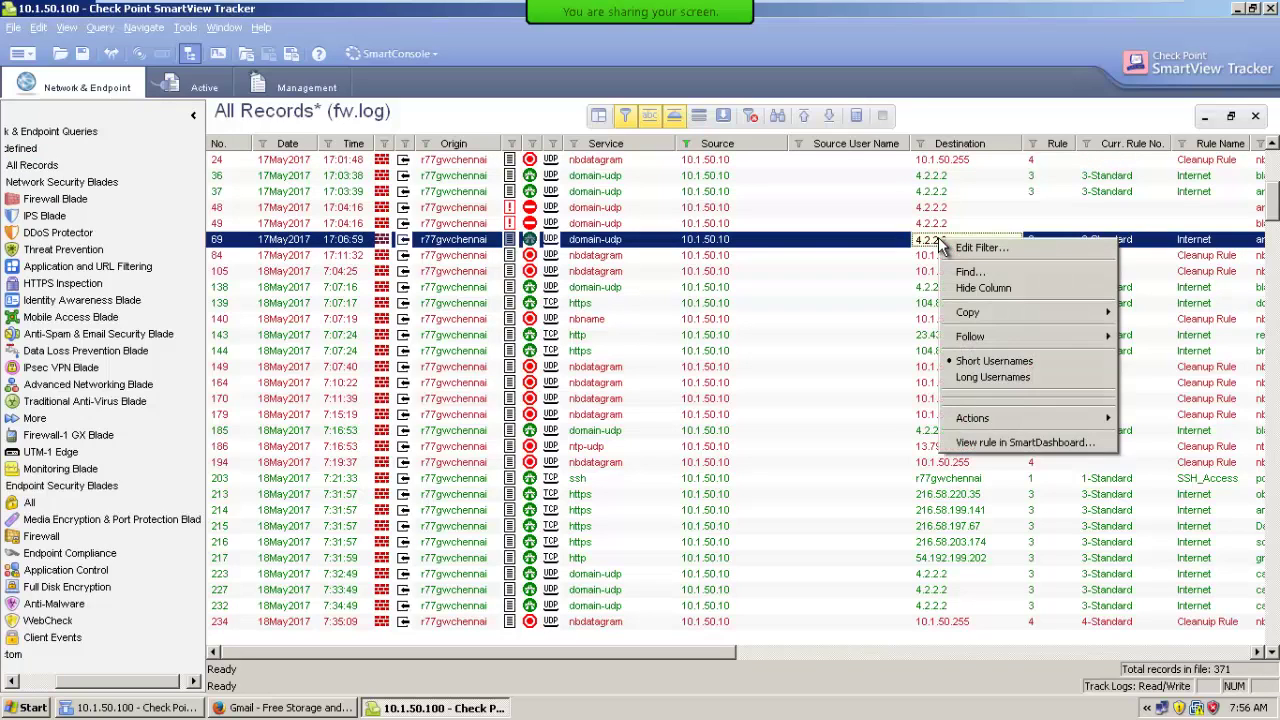
left_click(960, 249)
left_click(584, 356)
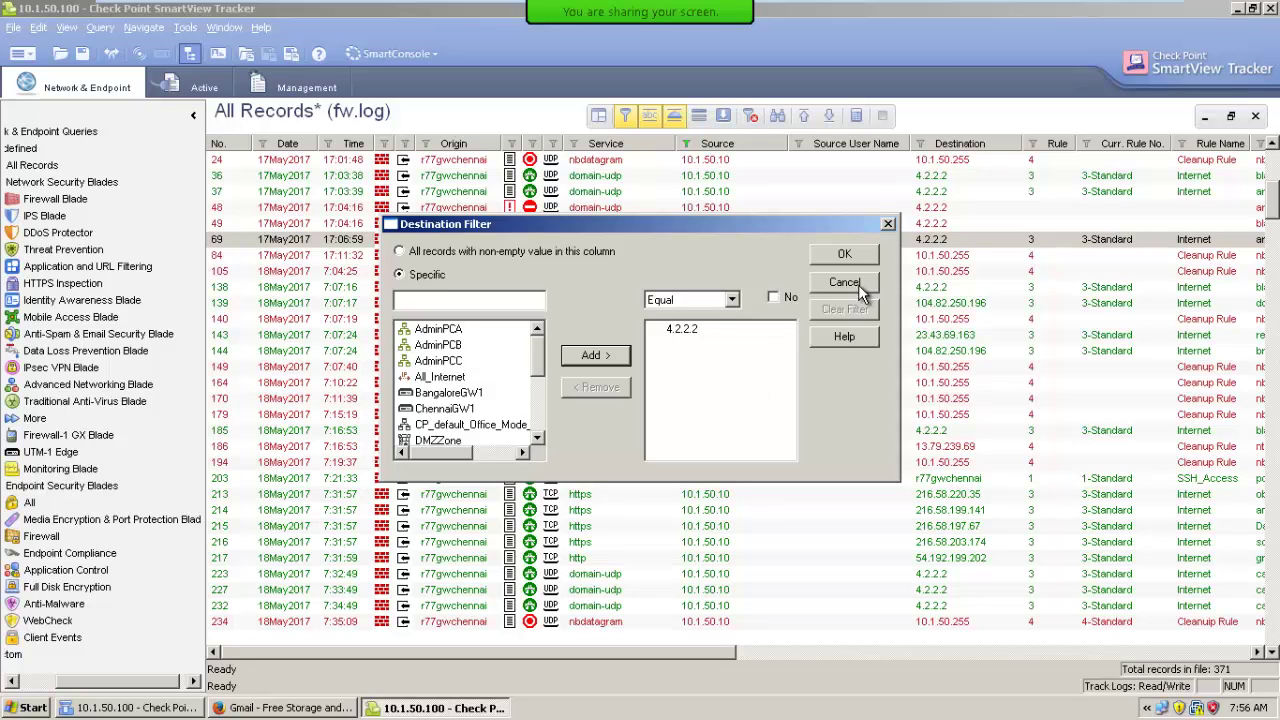
left_click(844, 256)
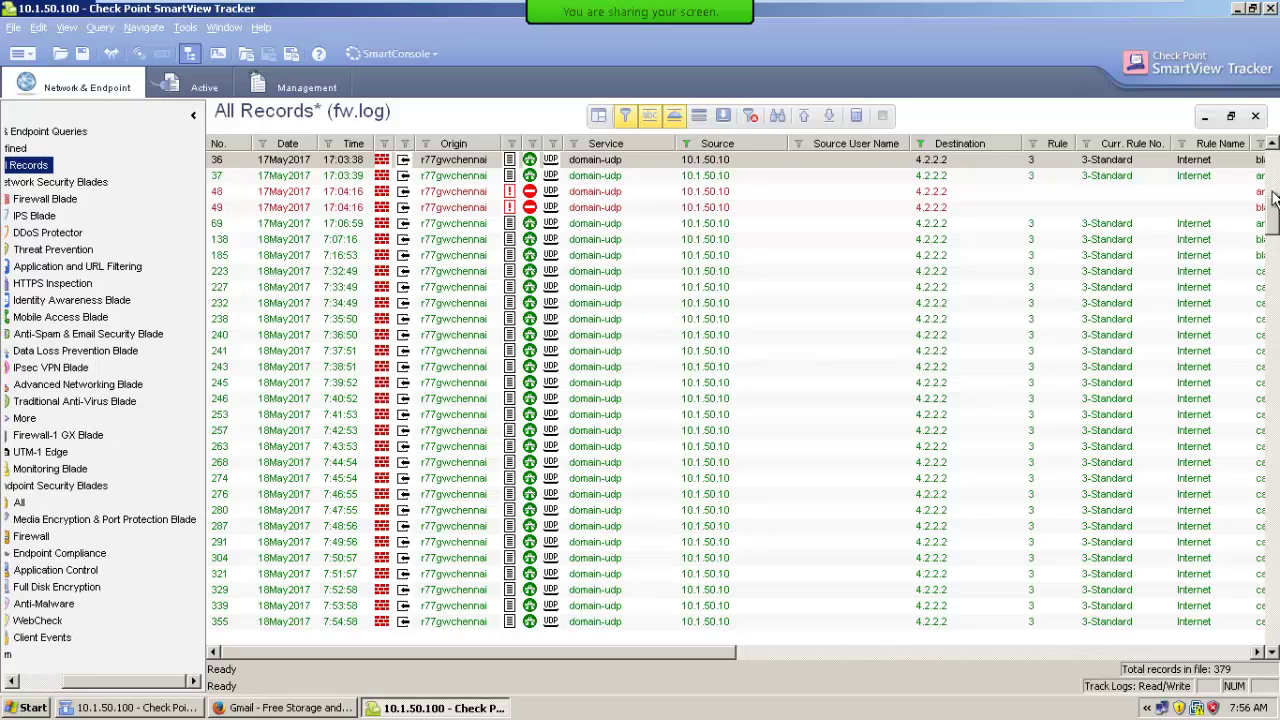
Scroll the grid and reload all records matching both filters.
left_click(1272, 258)
left_click_drag(1272, 258, 1272, 640)
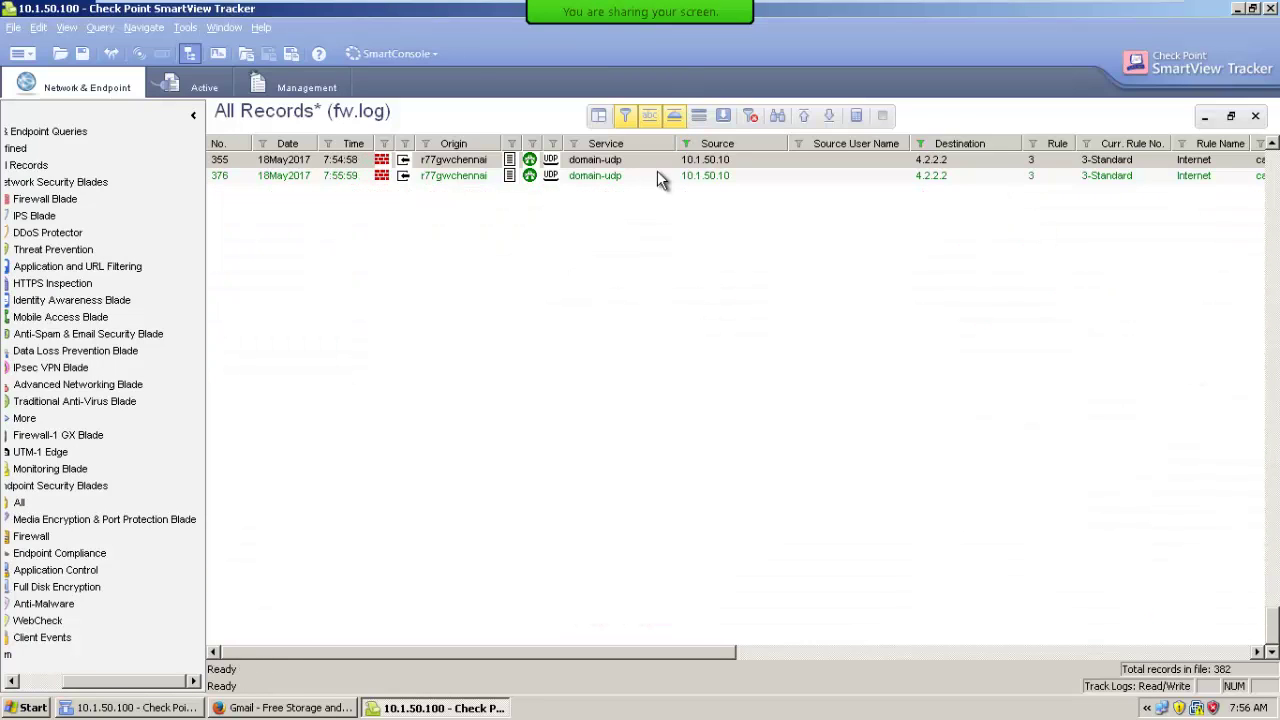
left_click(808, 118)
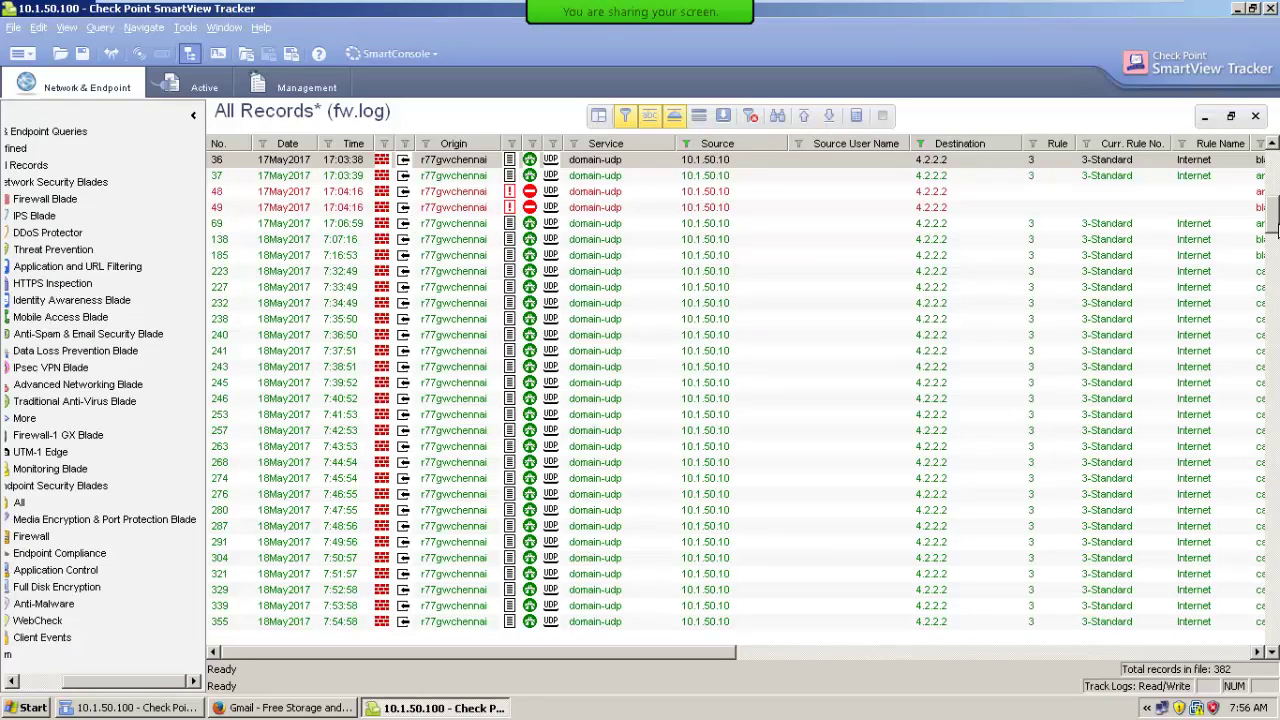
left_click_drag(1272, 214, 1275, 176)
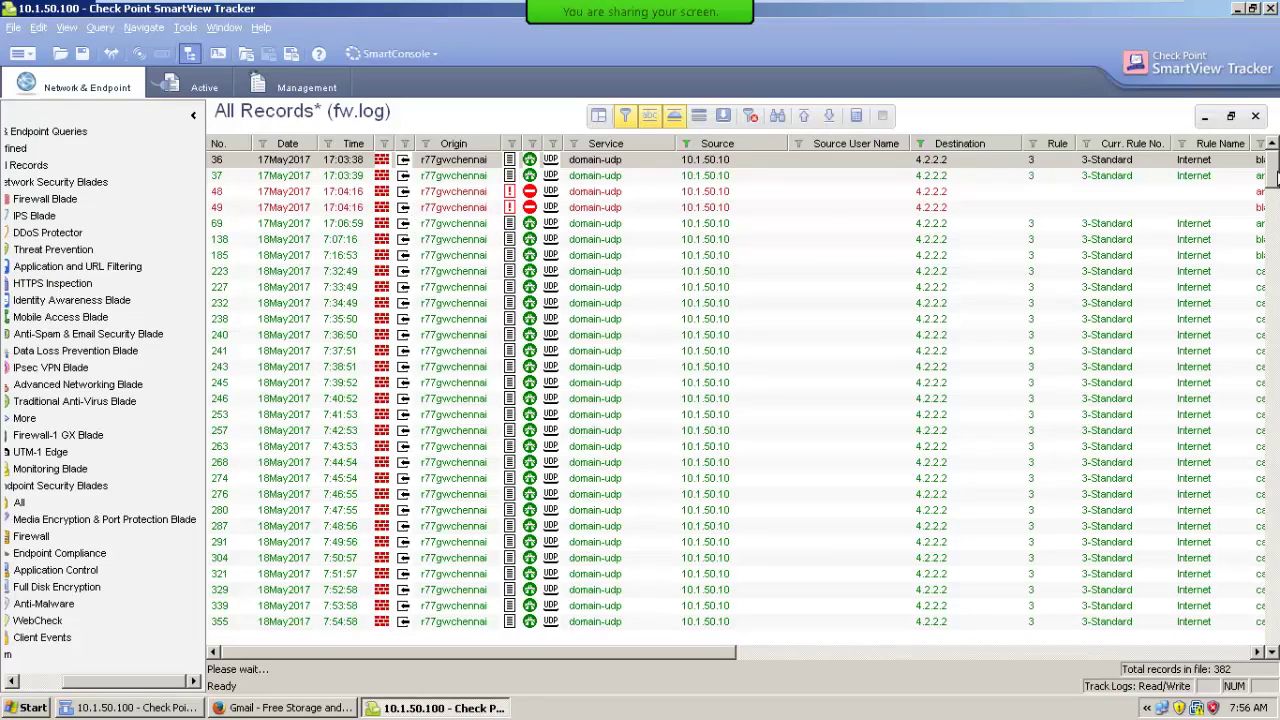
left_click(595, 257)
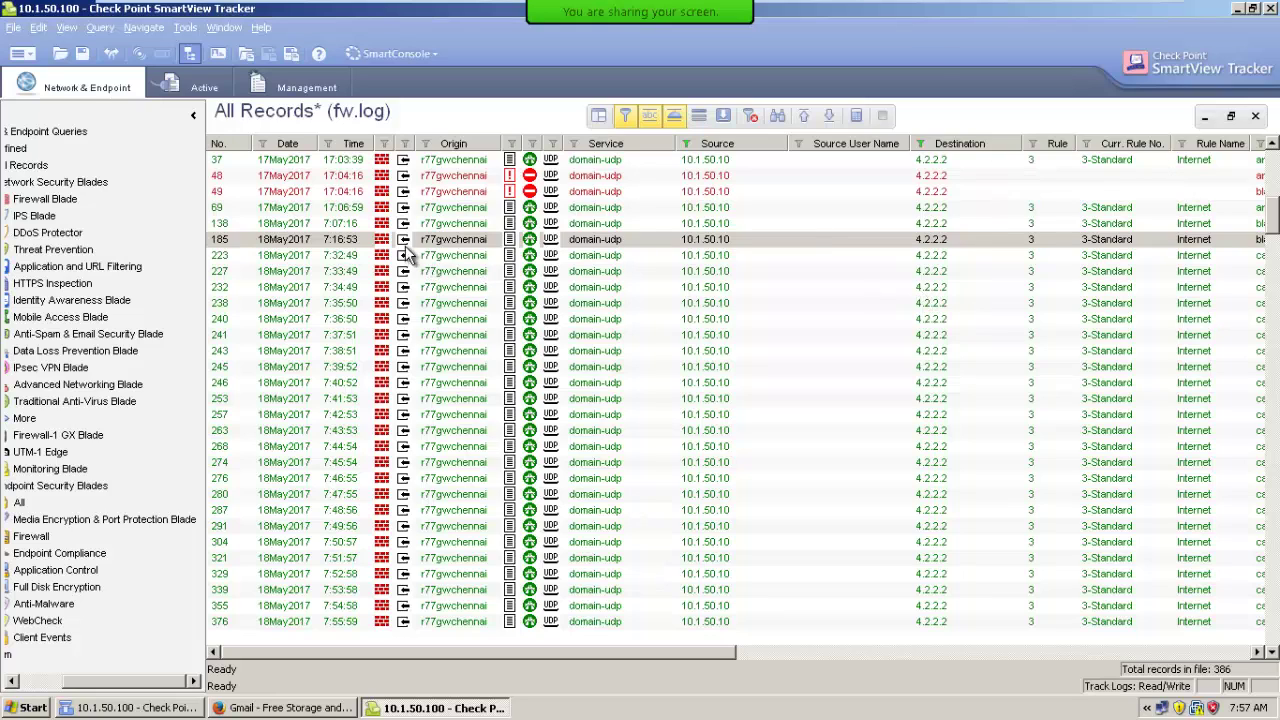
left_click(1254, 117)
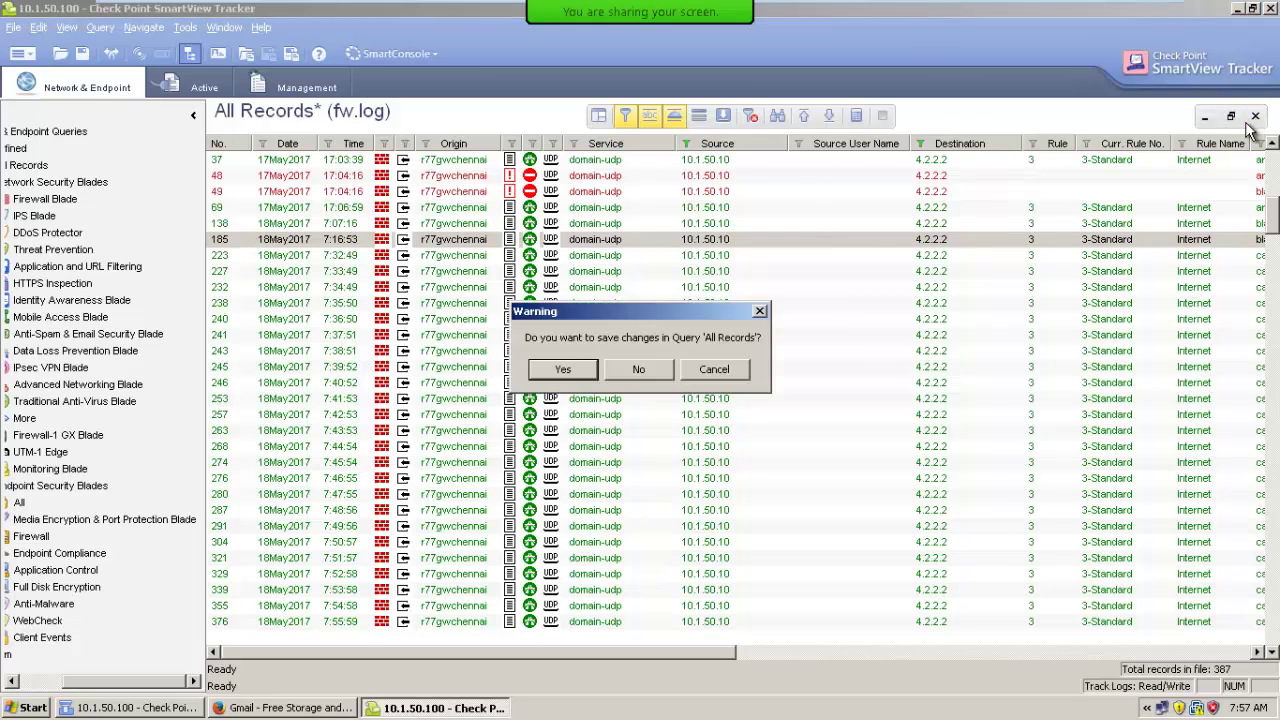
left_click(563, 369)
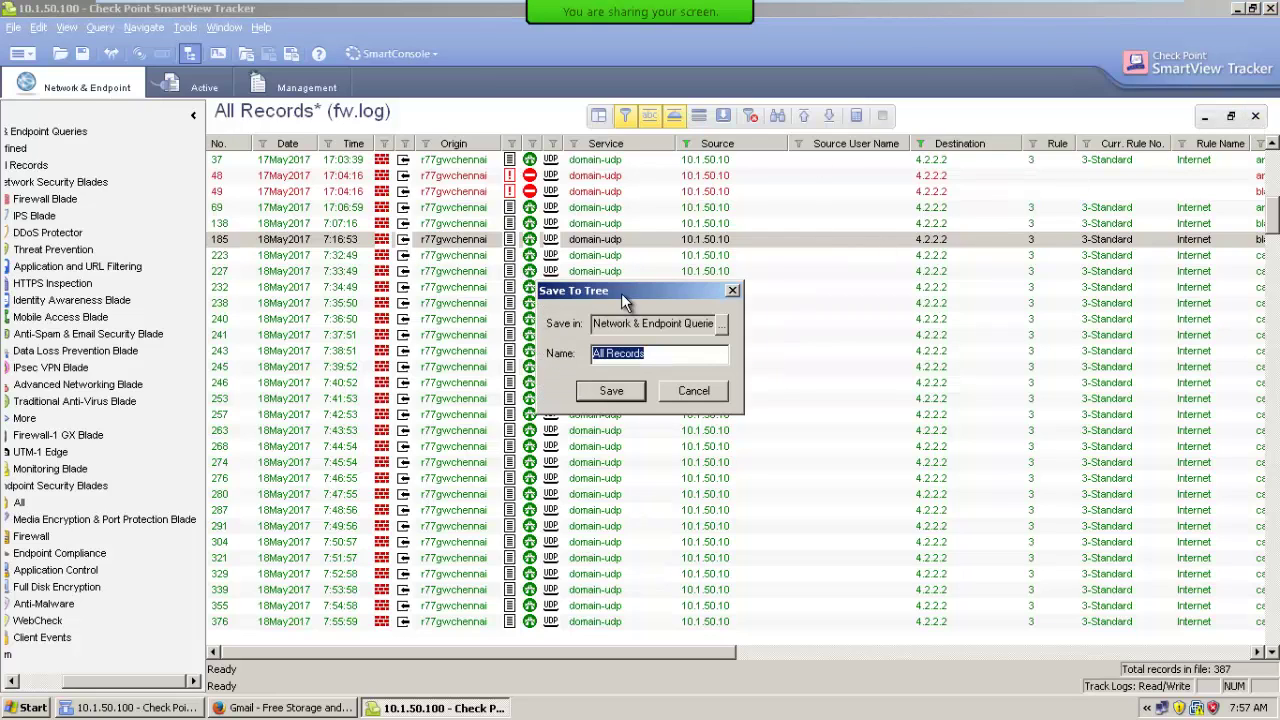
type("10.1.50.10_4.2.2.2")
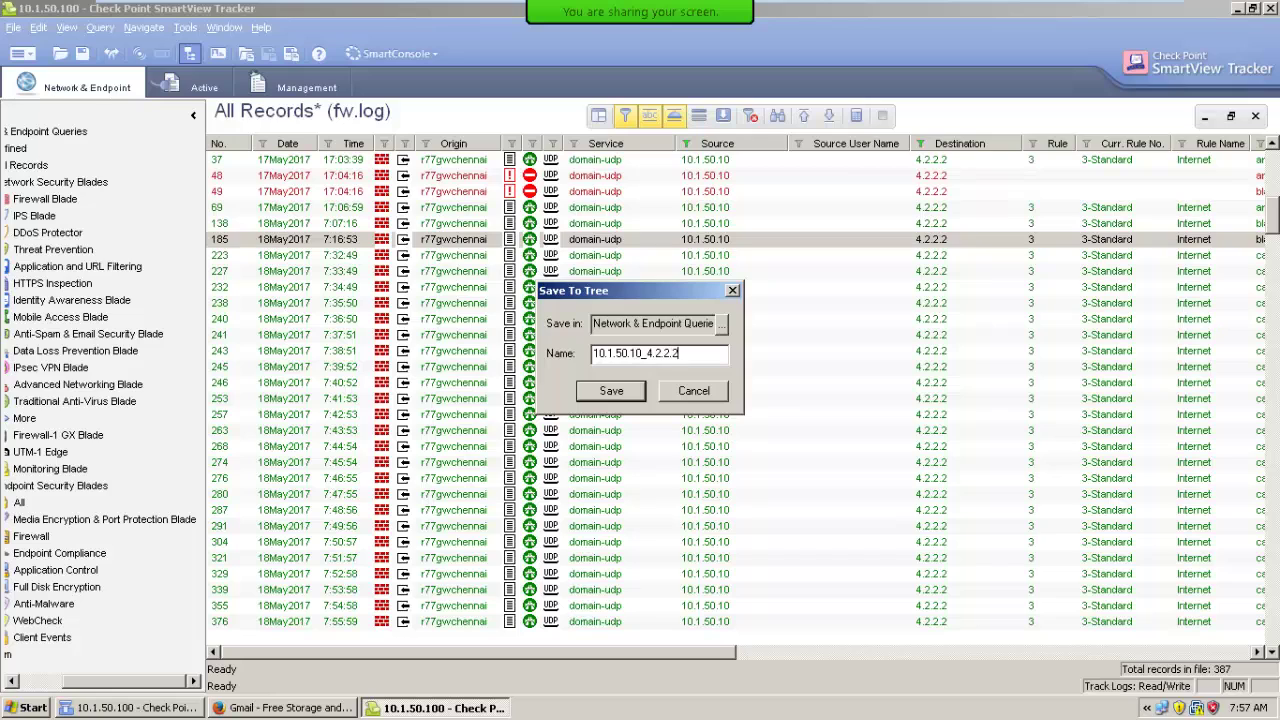
left_click(591, 395)
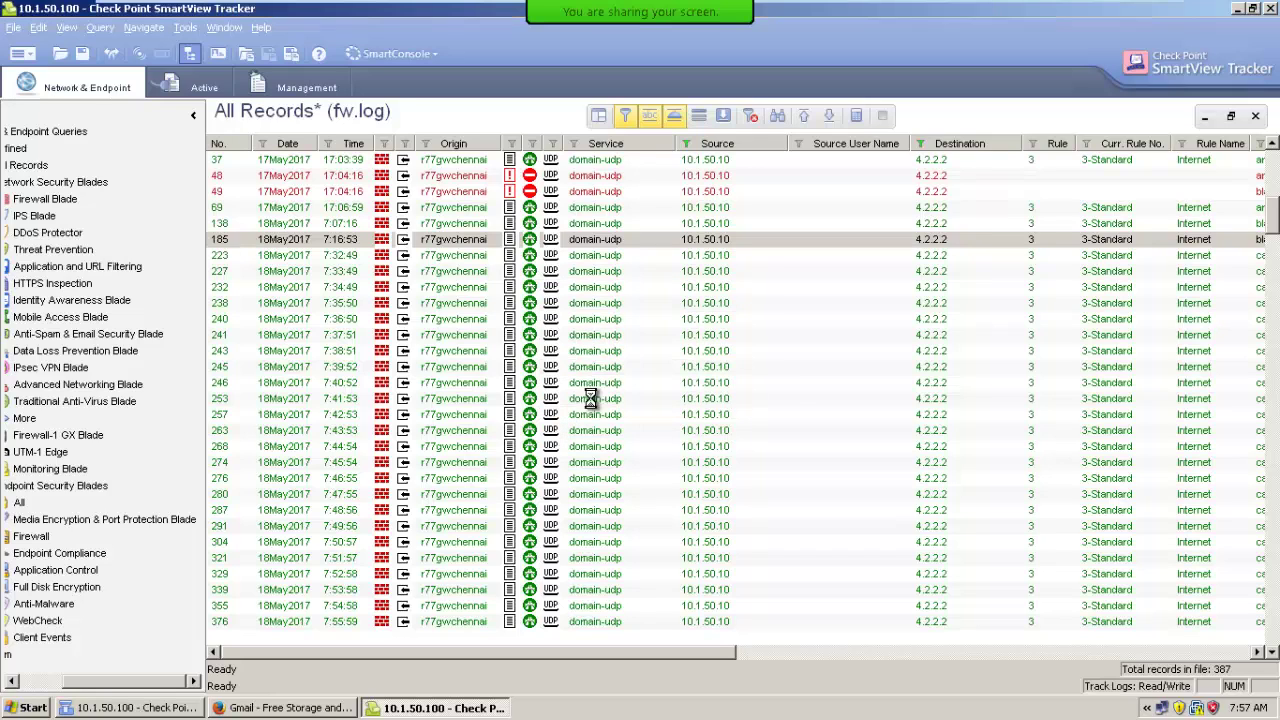
left_click_drag(57, 681, 15, 685)
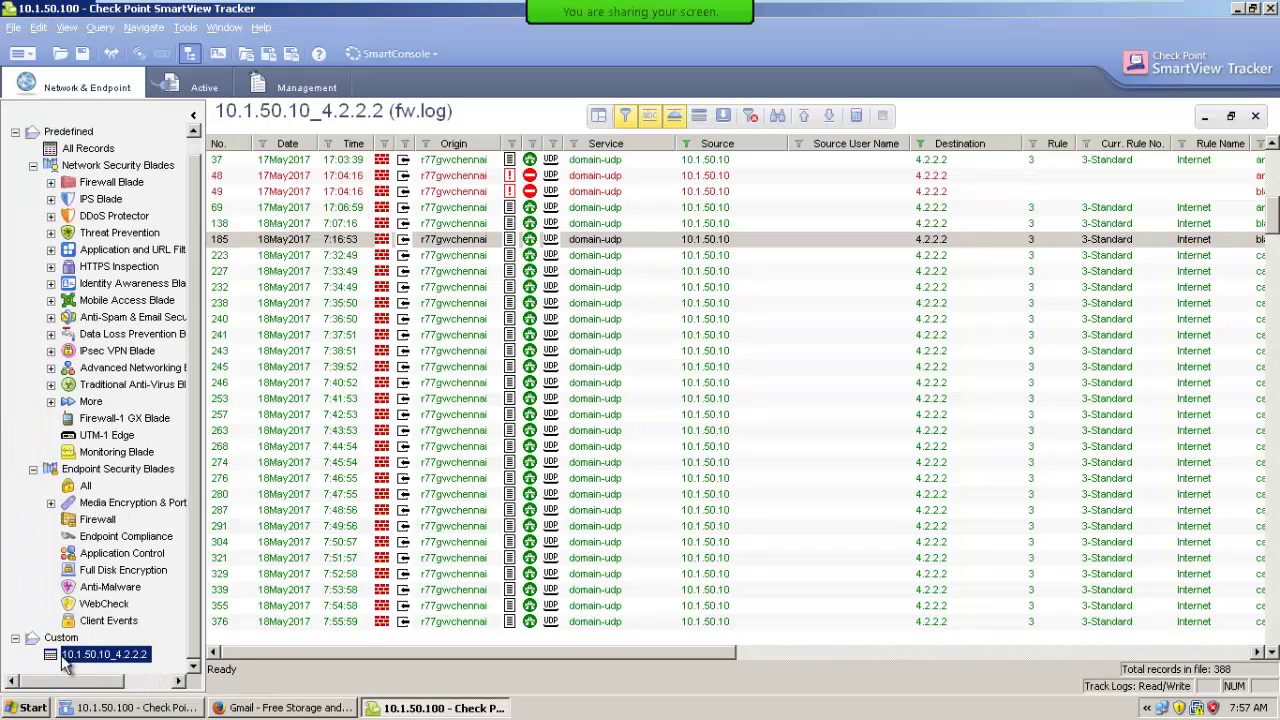
left_click(72, 658)
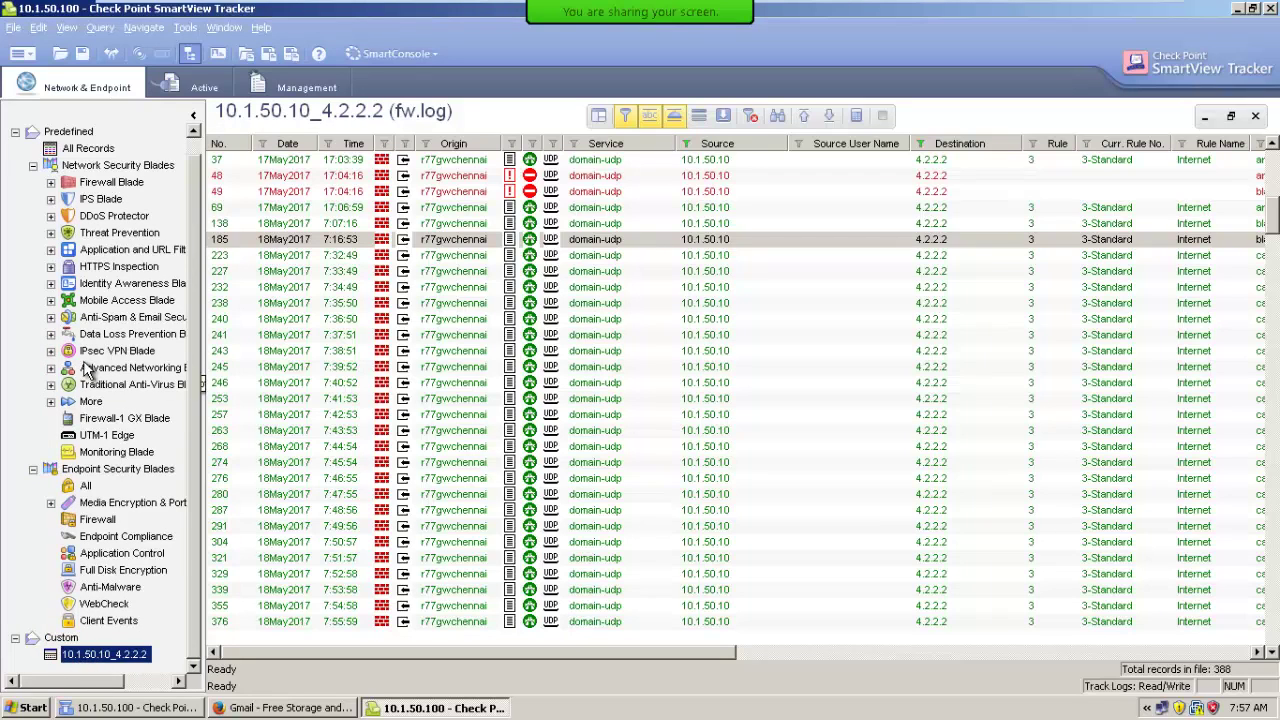
scroll(85, 370, "up", 1)
left_click(86, 166)
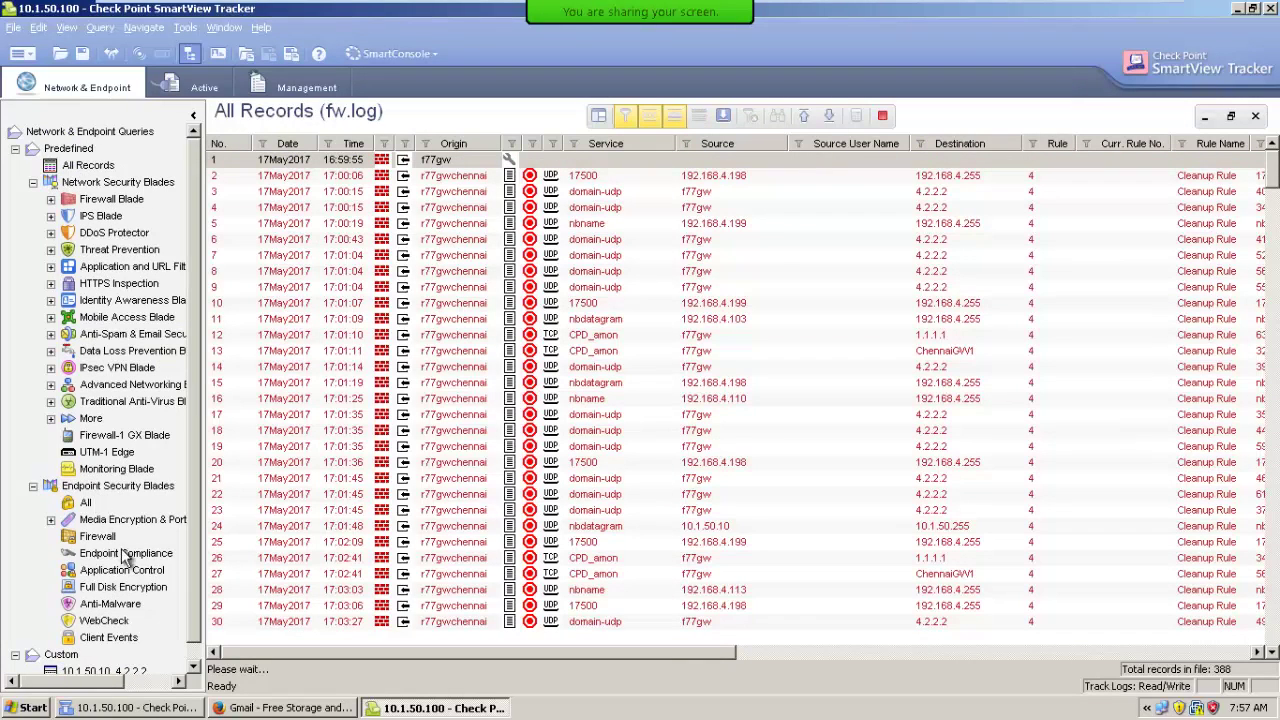
scroll(150, 560, "down", 1)
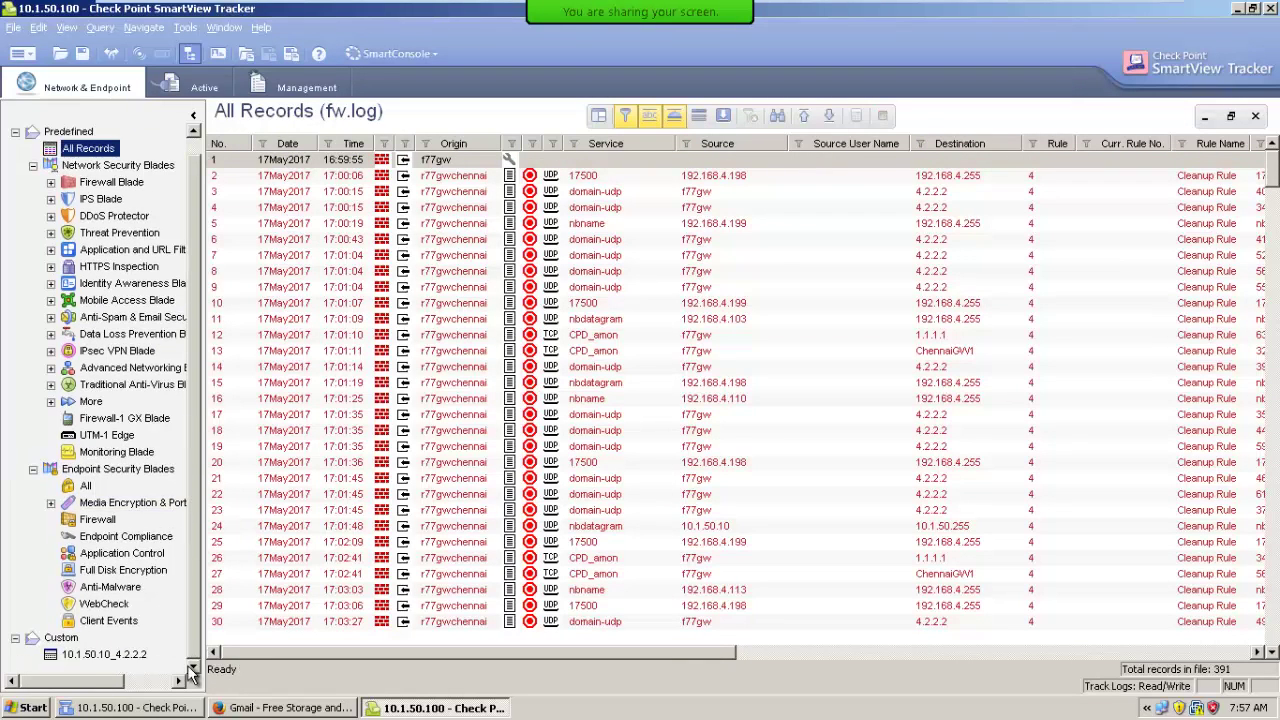
left_click(94, 654)
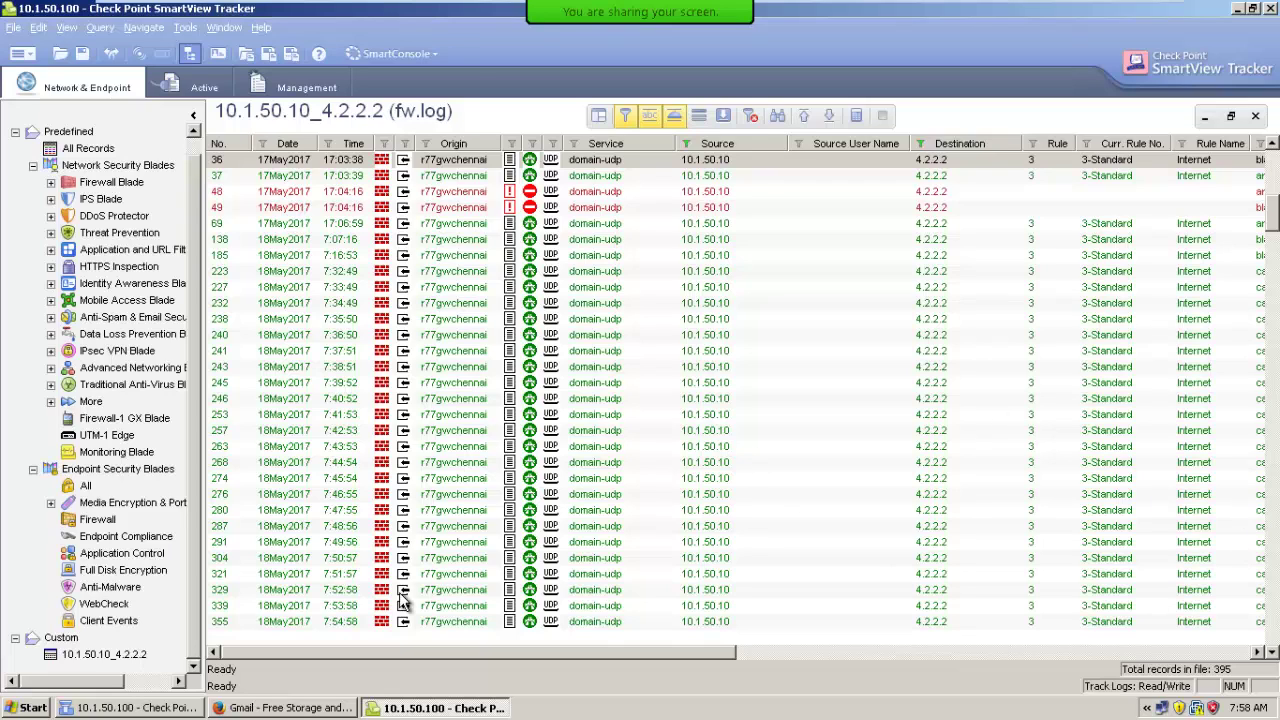
left_click(214, 621)
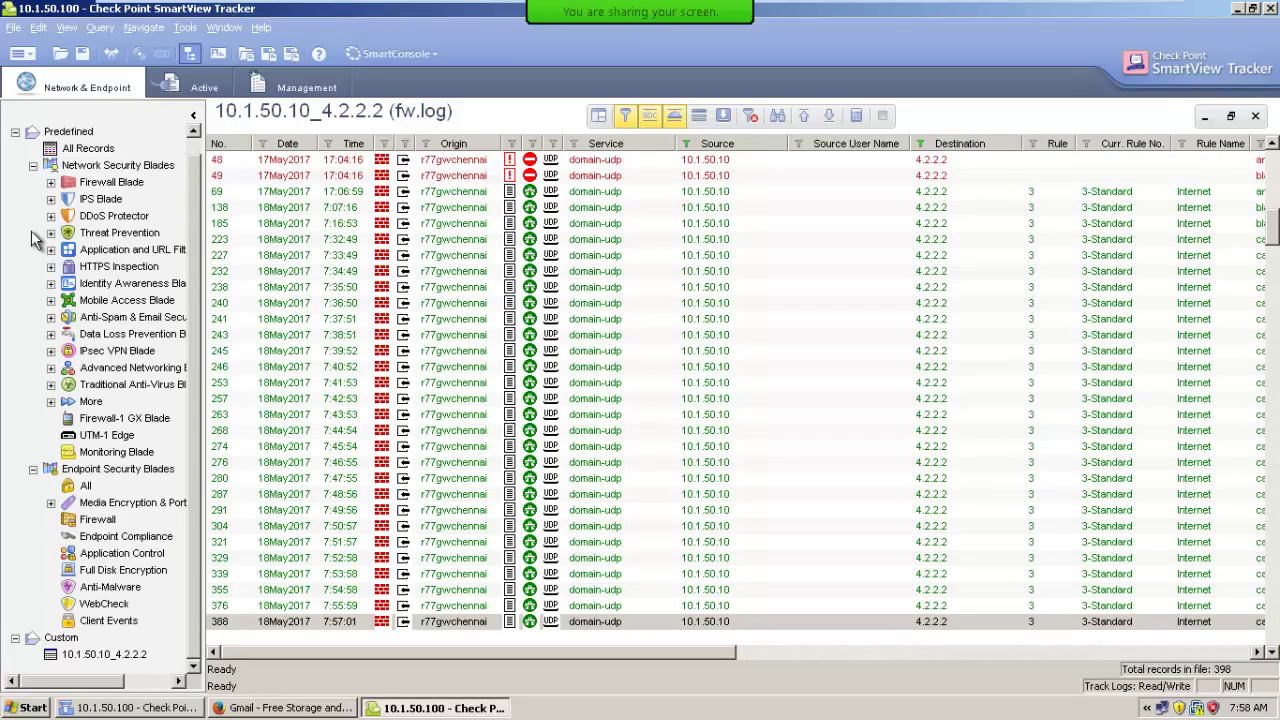
left_click(90, 148)
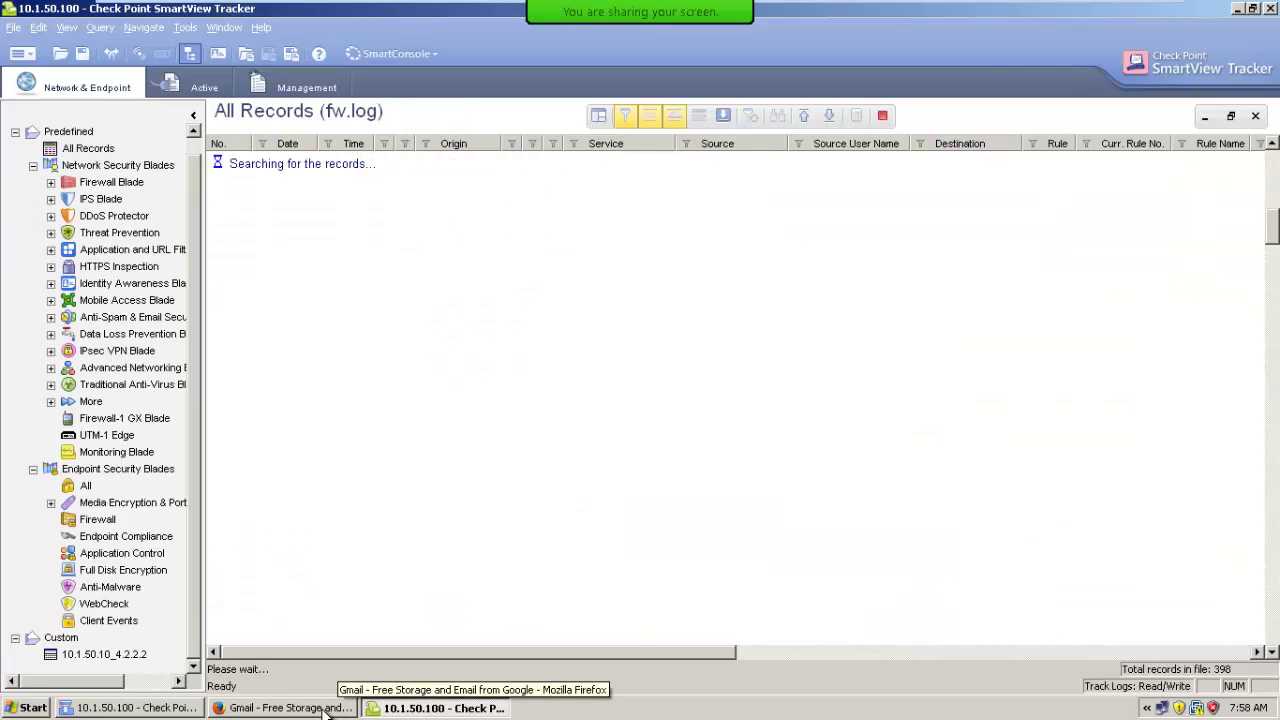
Sign in to Gmail in Firefox with the account's email address and password.
left_click(285, 708)
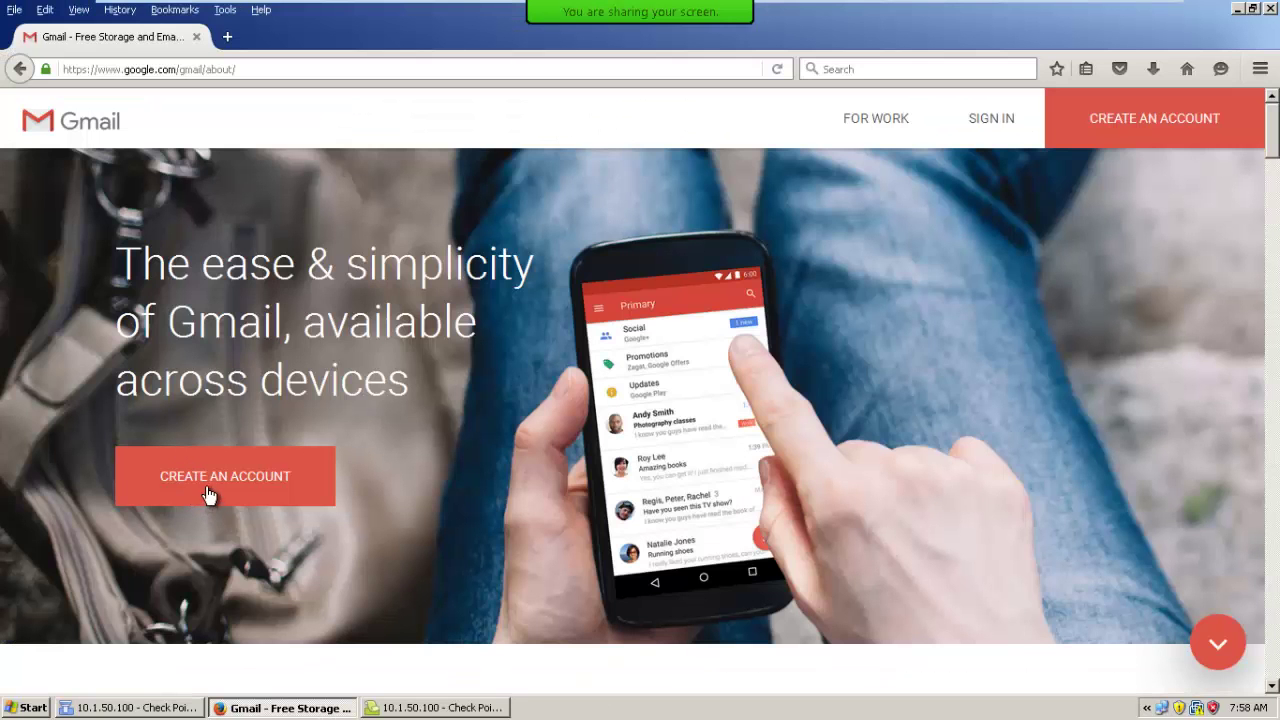
left_click(992, 119)
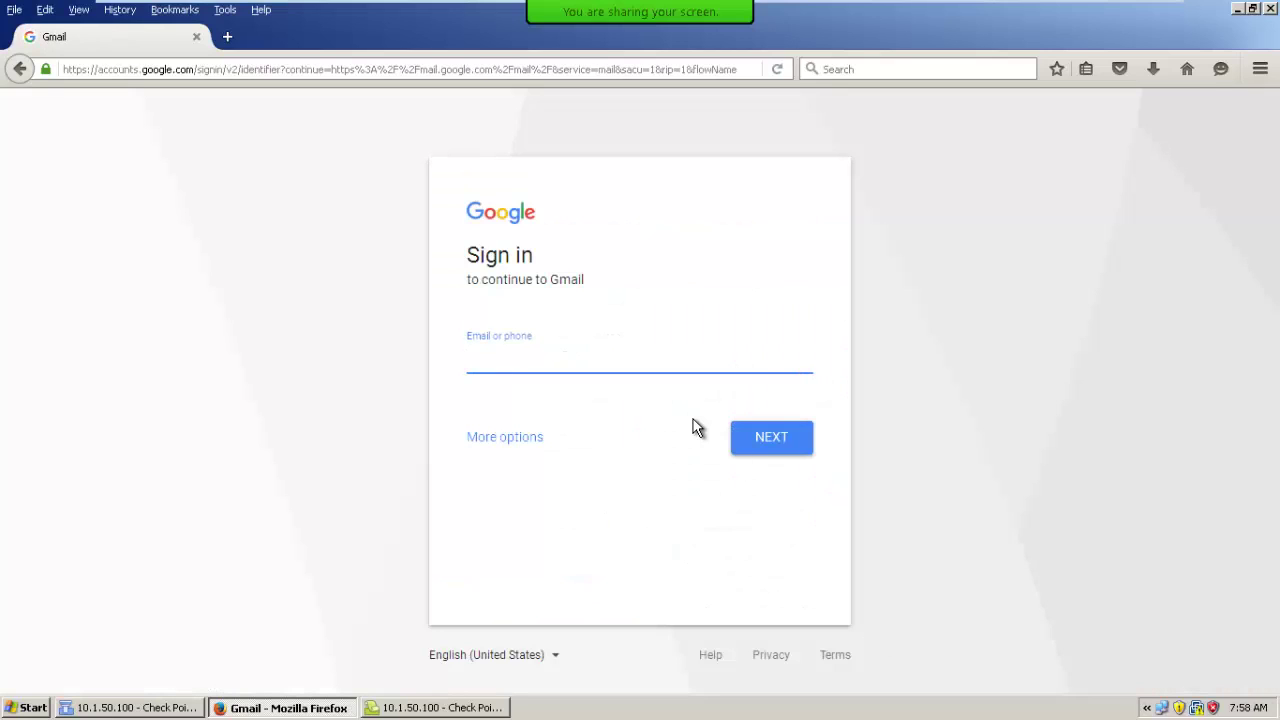
key("Tab")
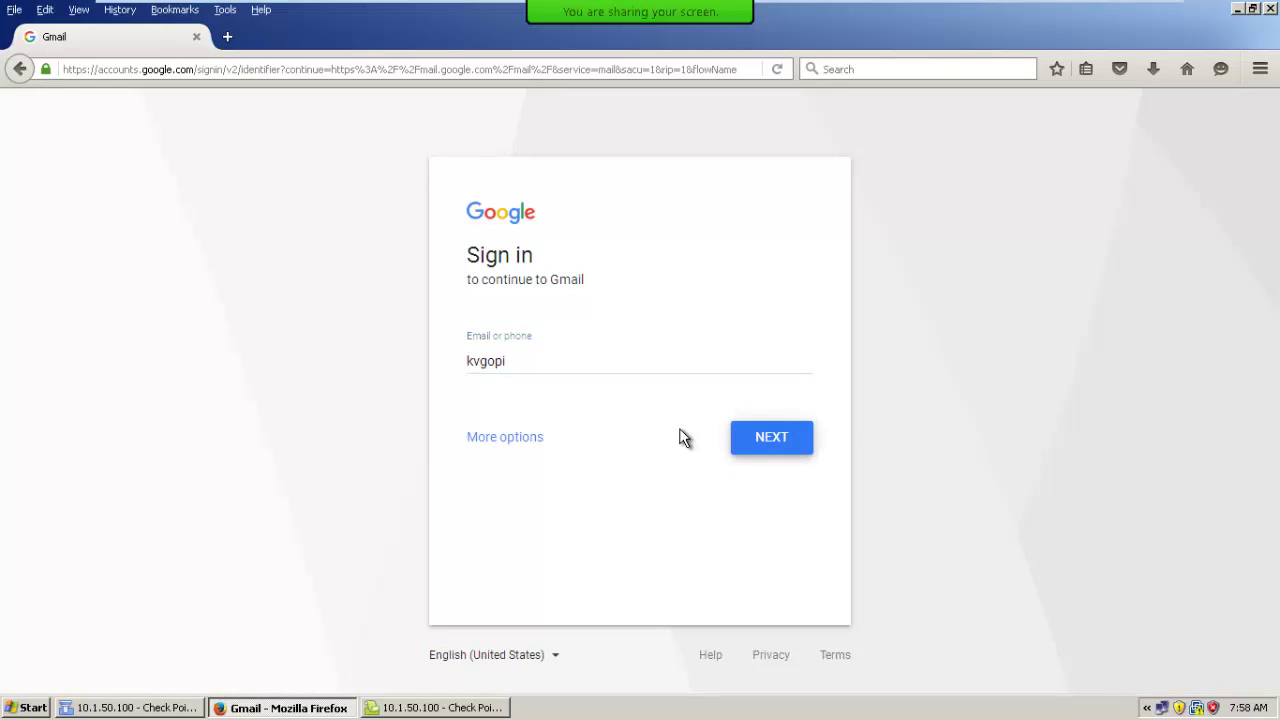
key("Return")
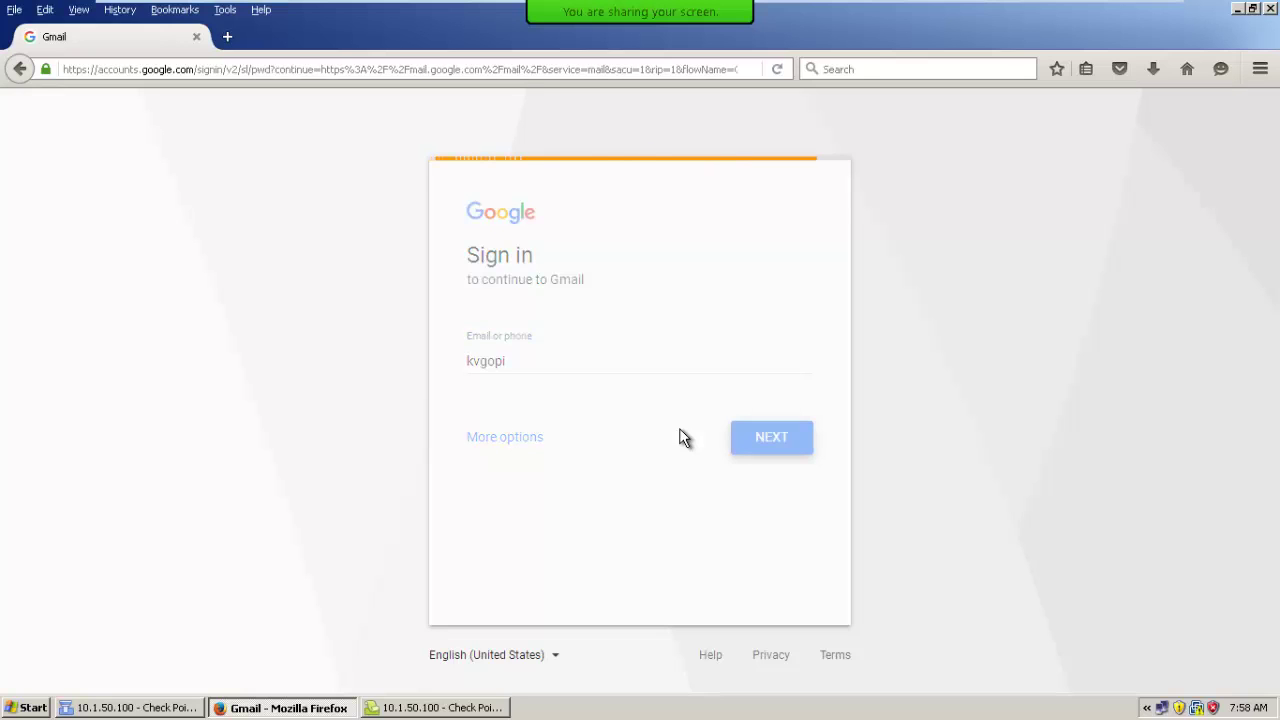
type("•••••••••")
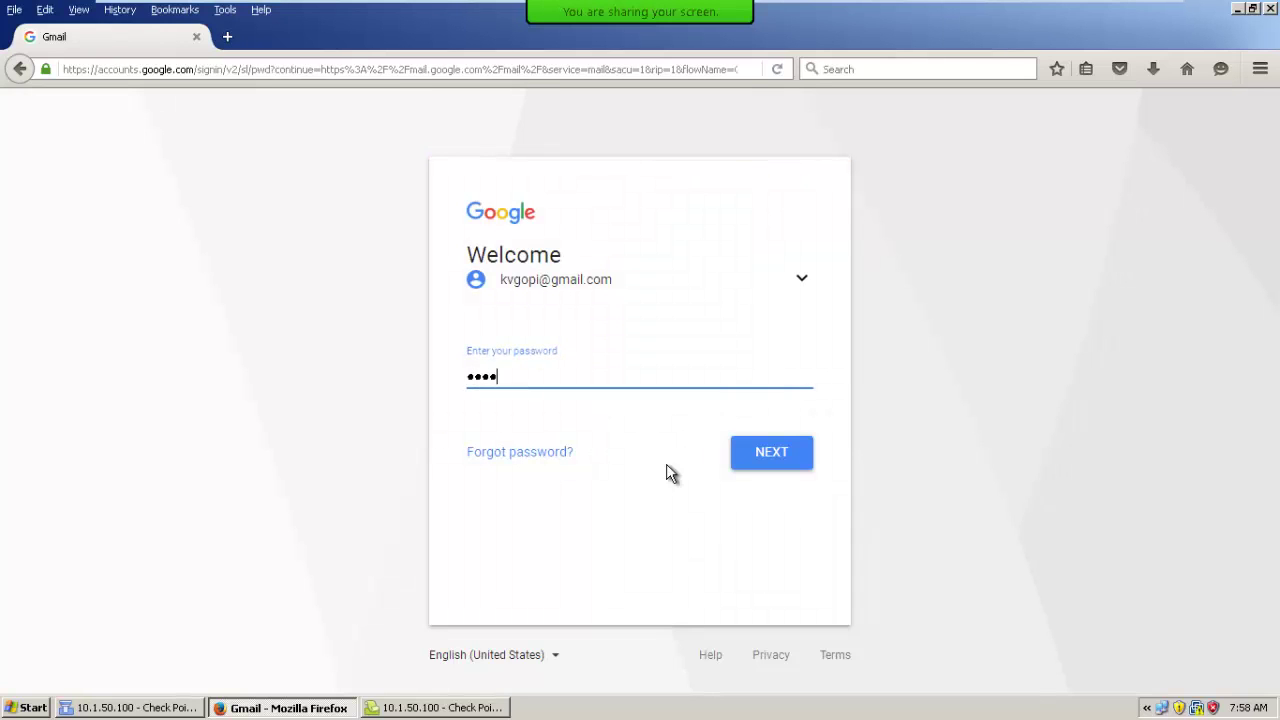
key("Return")
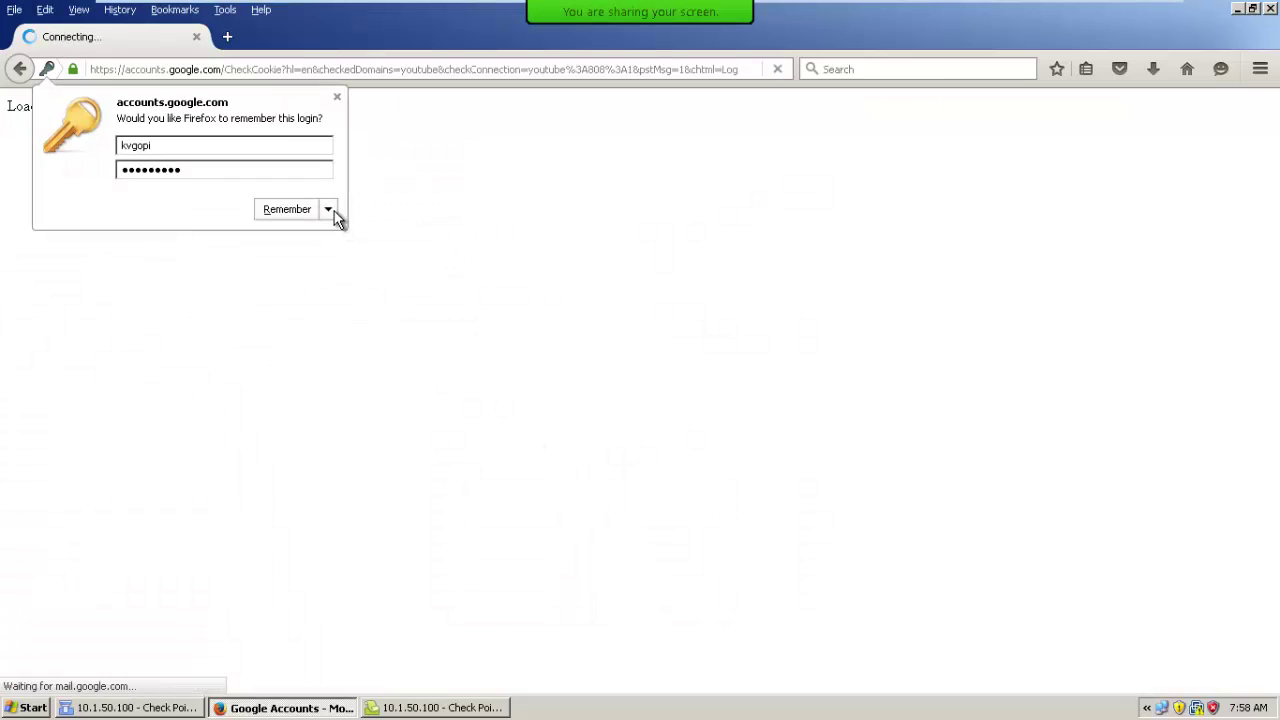
Choose never to remember the password, then return to SmartView Tracker.
left_click(331, 211)
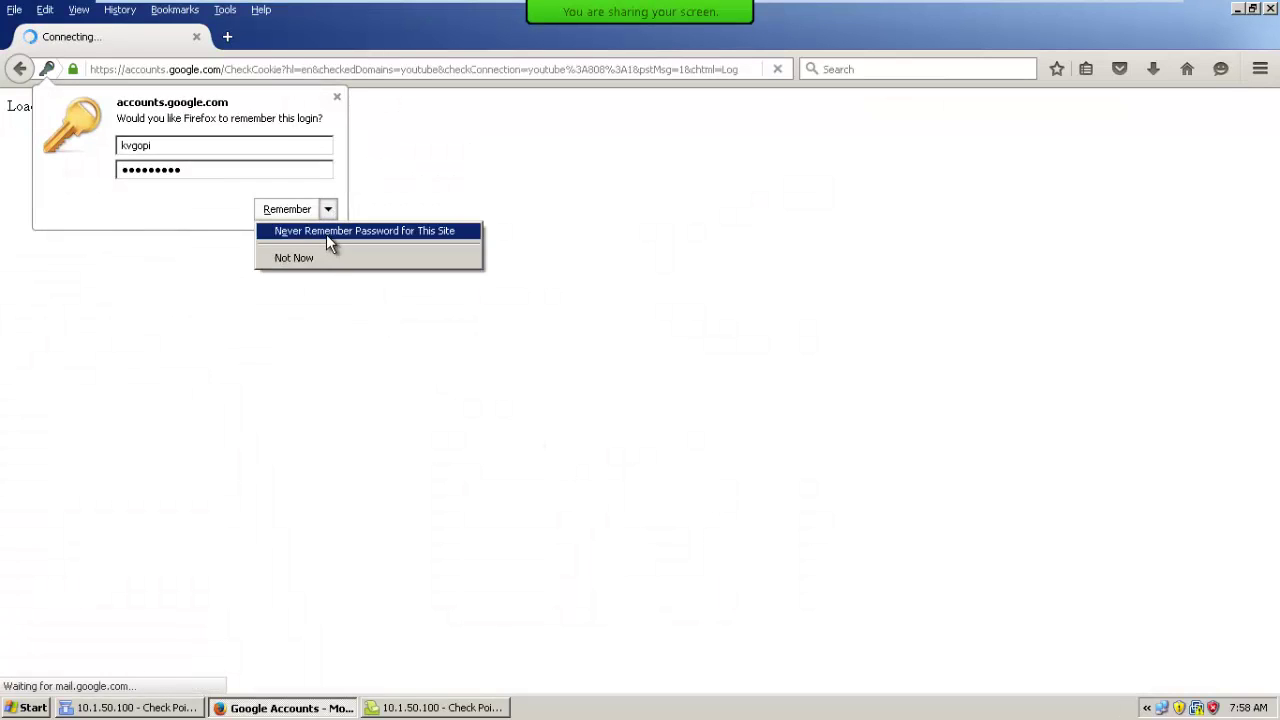
left_click(326, 234)
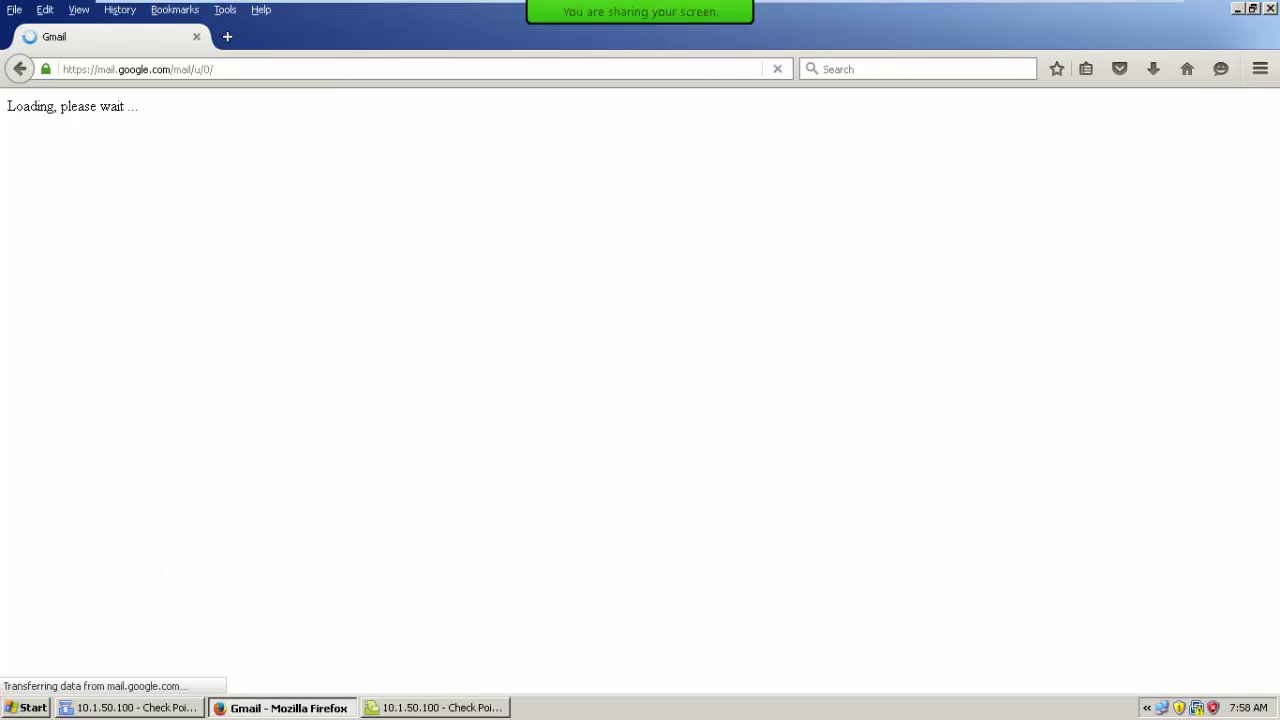
left_click(390, 708)
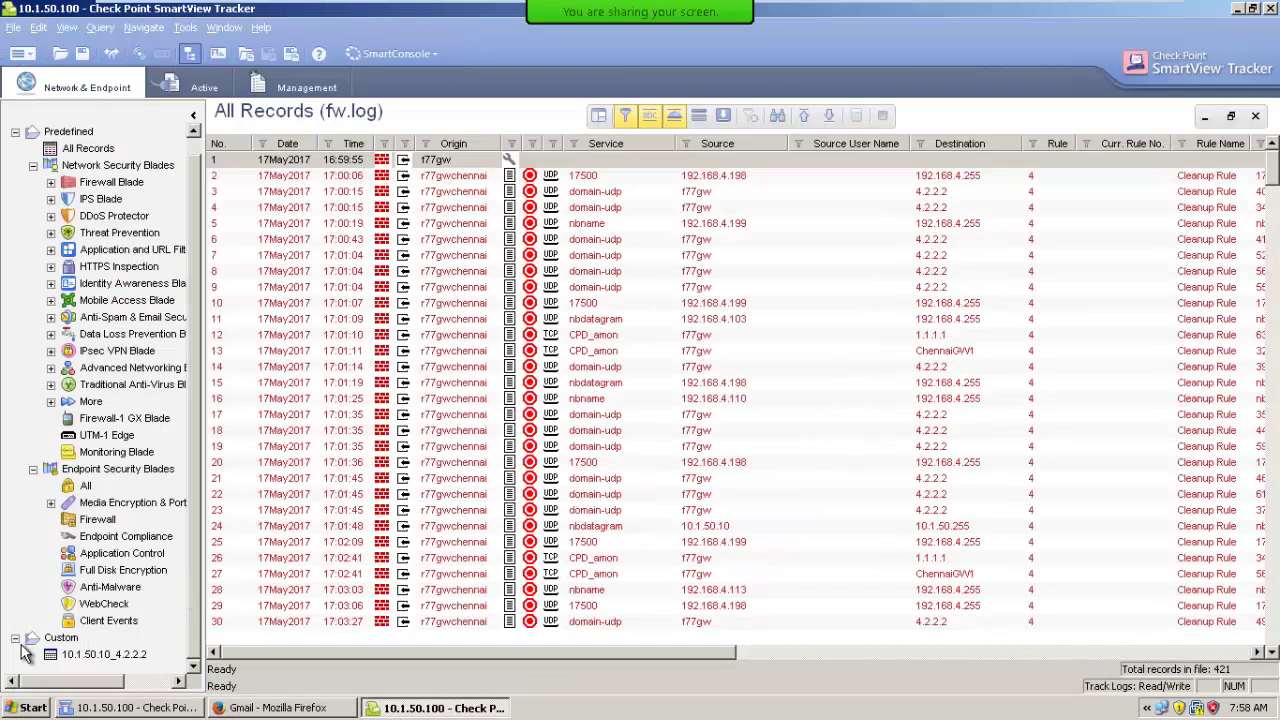
left_click(111, 658)
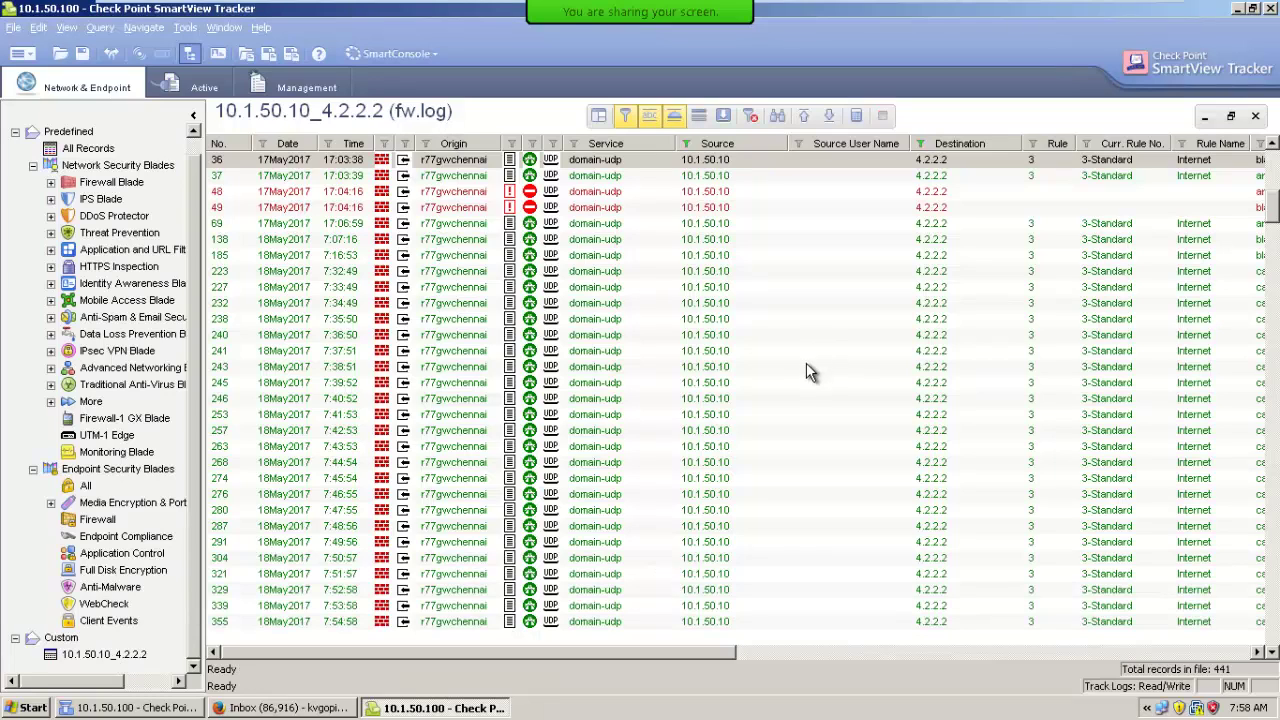
left_click(826, 116)
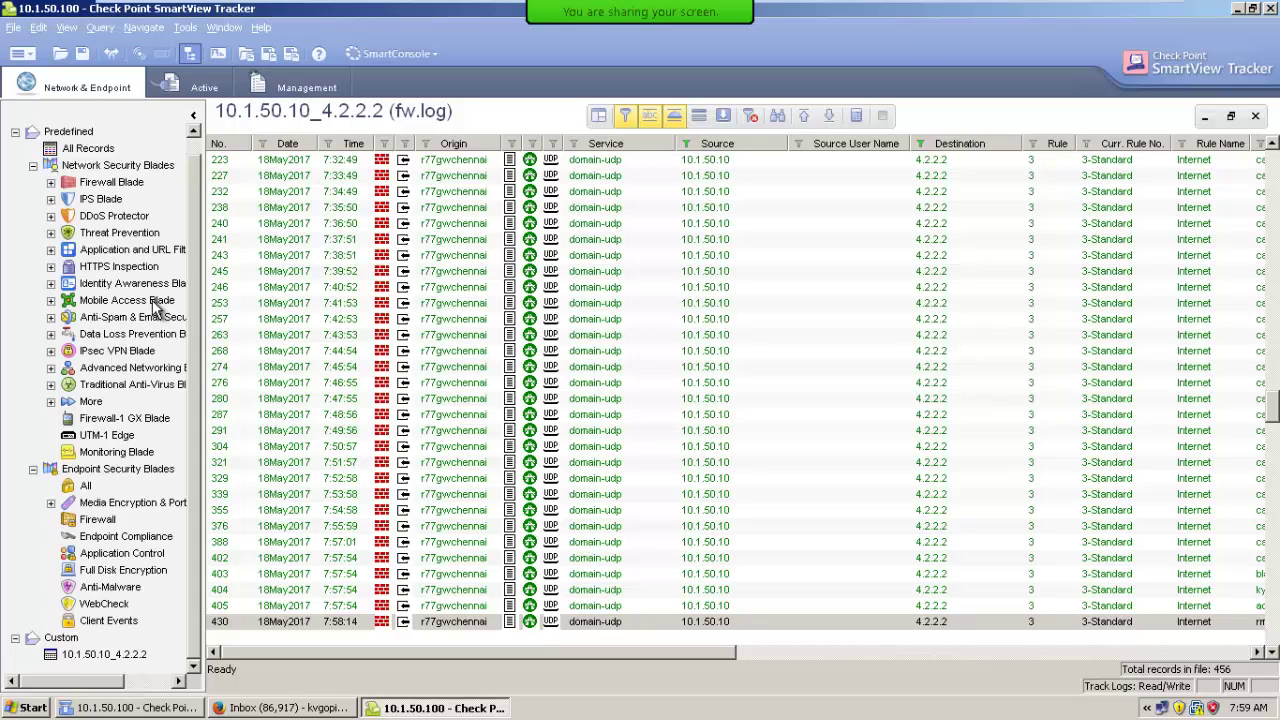
left_click(90, 150)
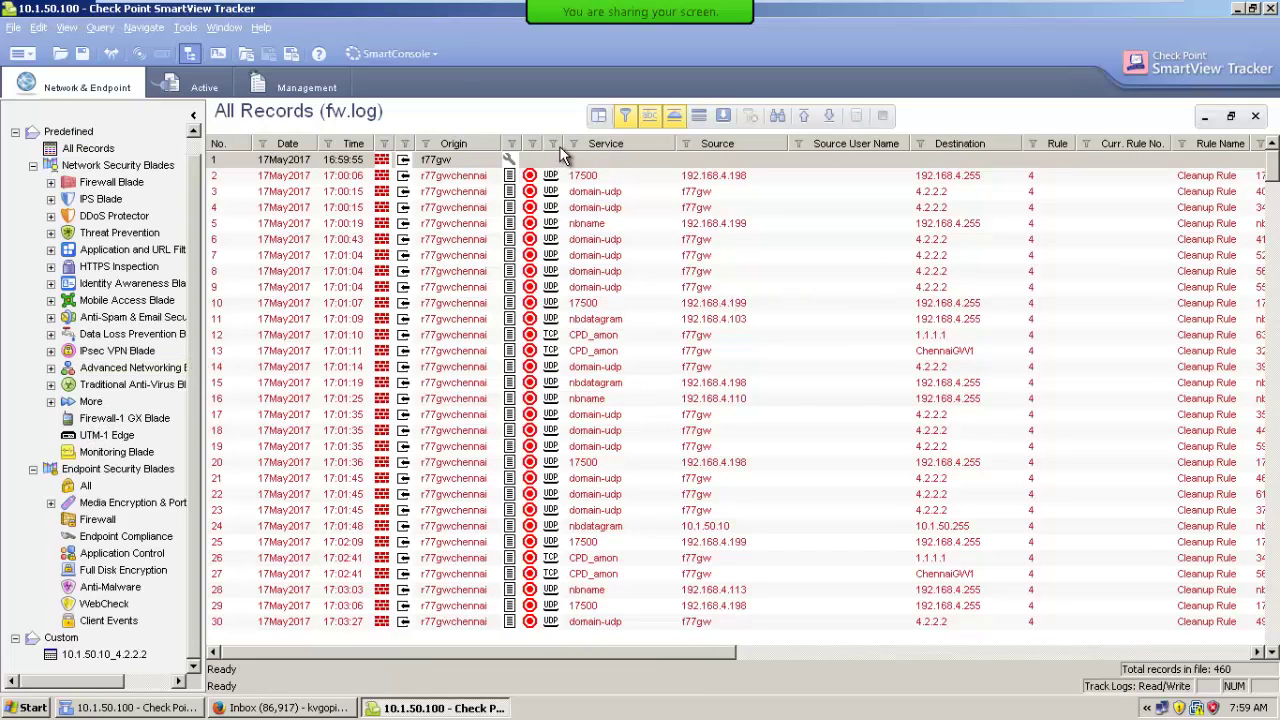
Turn off IP and service resolution so raw IP addresses and port numbers show.
left_click(700, 192)
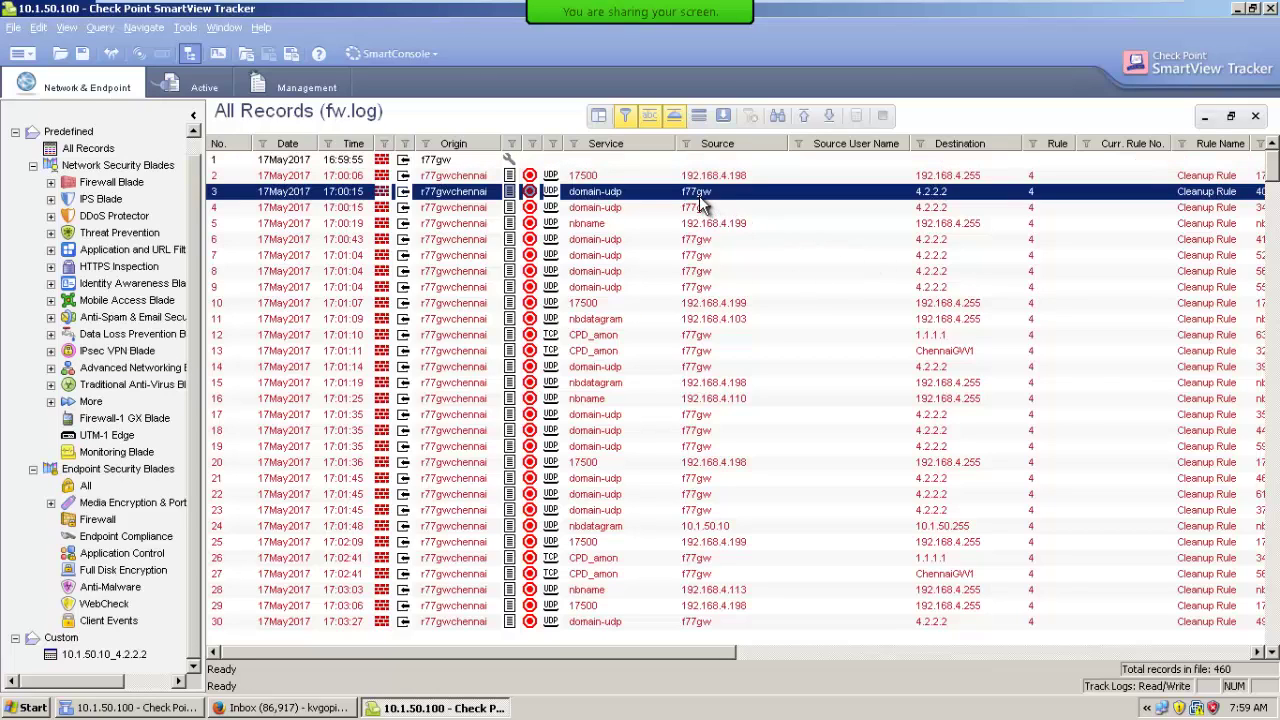
left_click(622, 118)
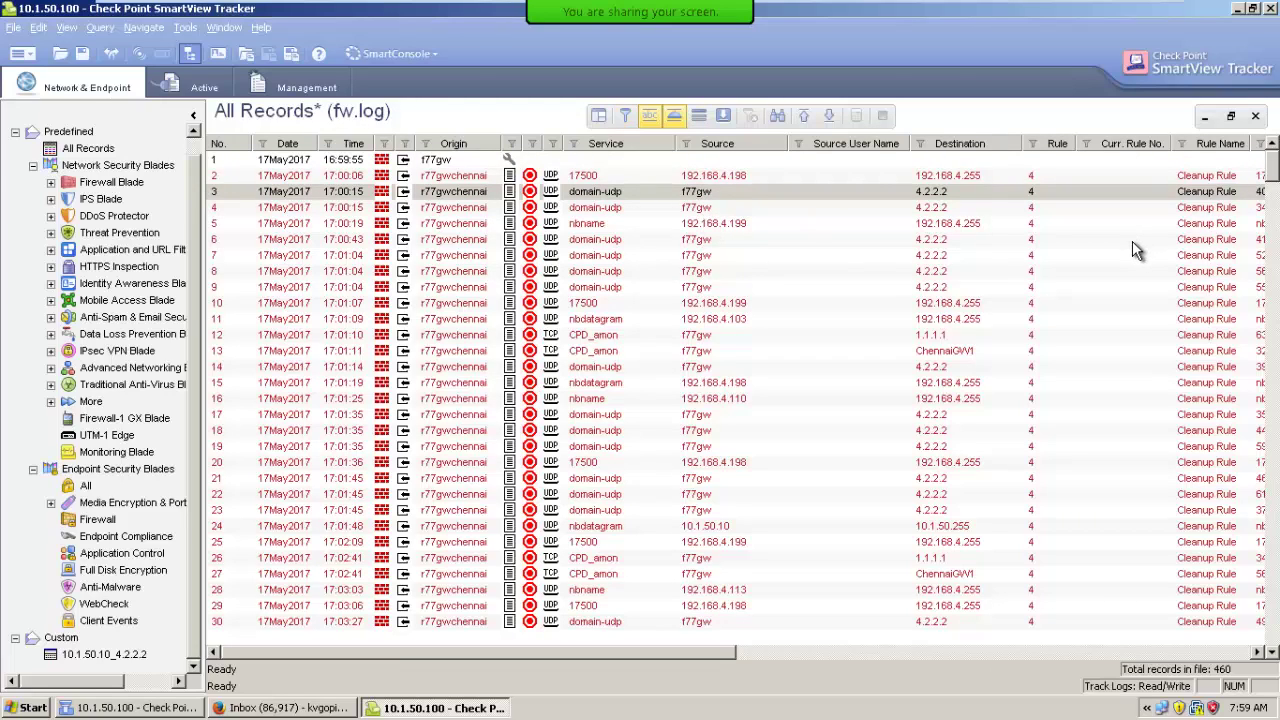
left_click(642, 117)
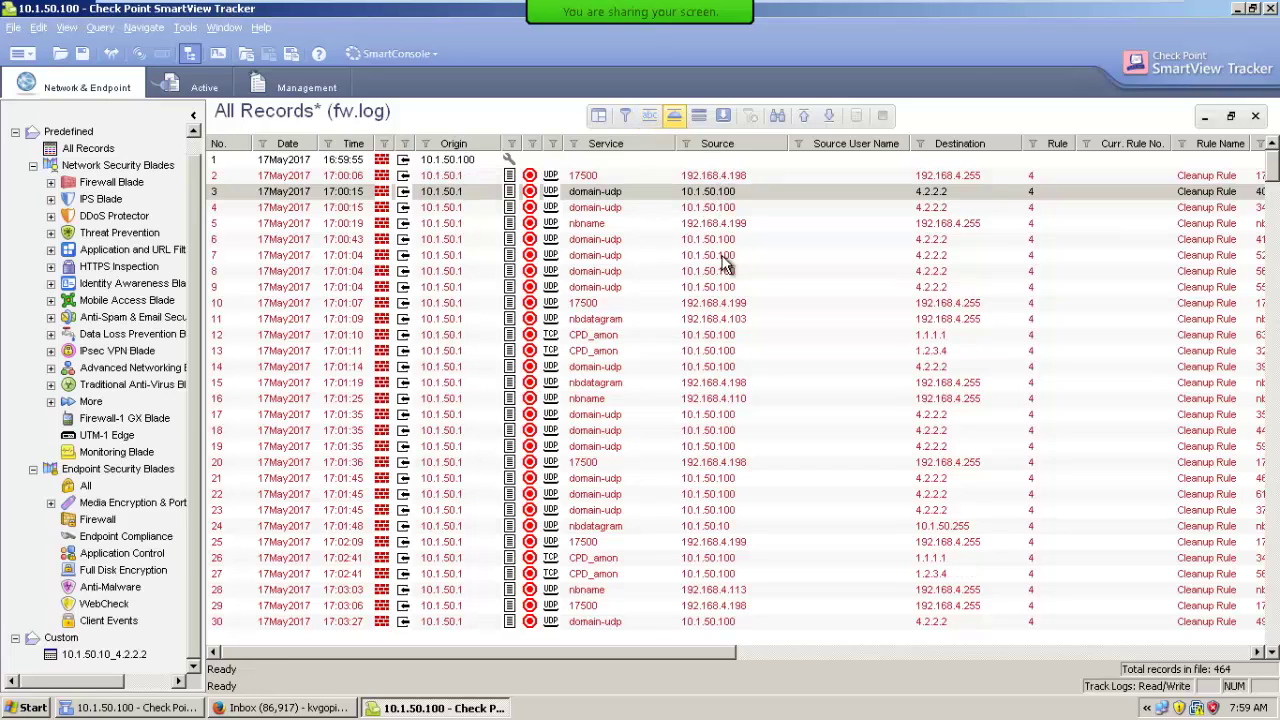
left_click(650, 118)
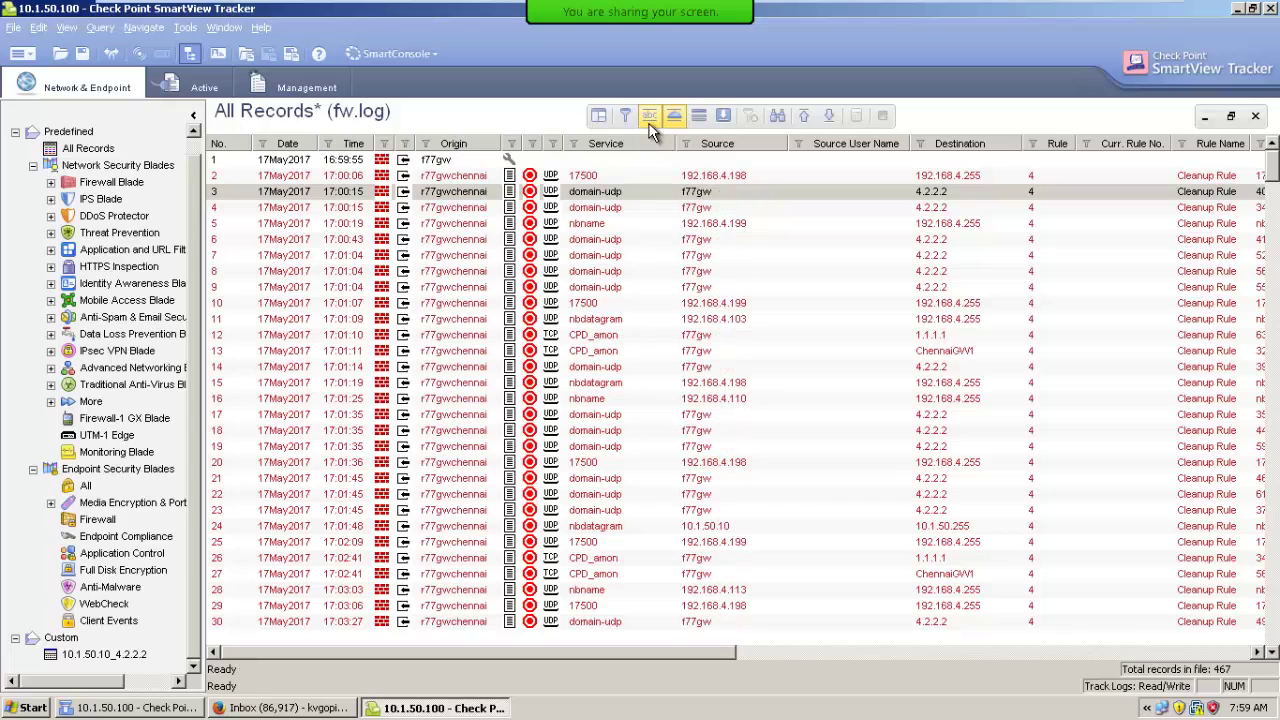
left_click(649, 115)
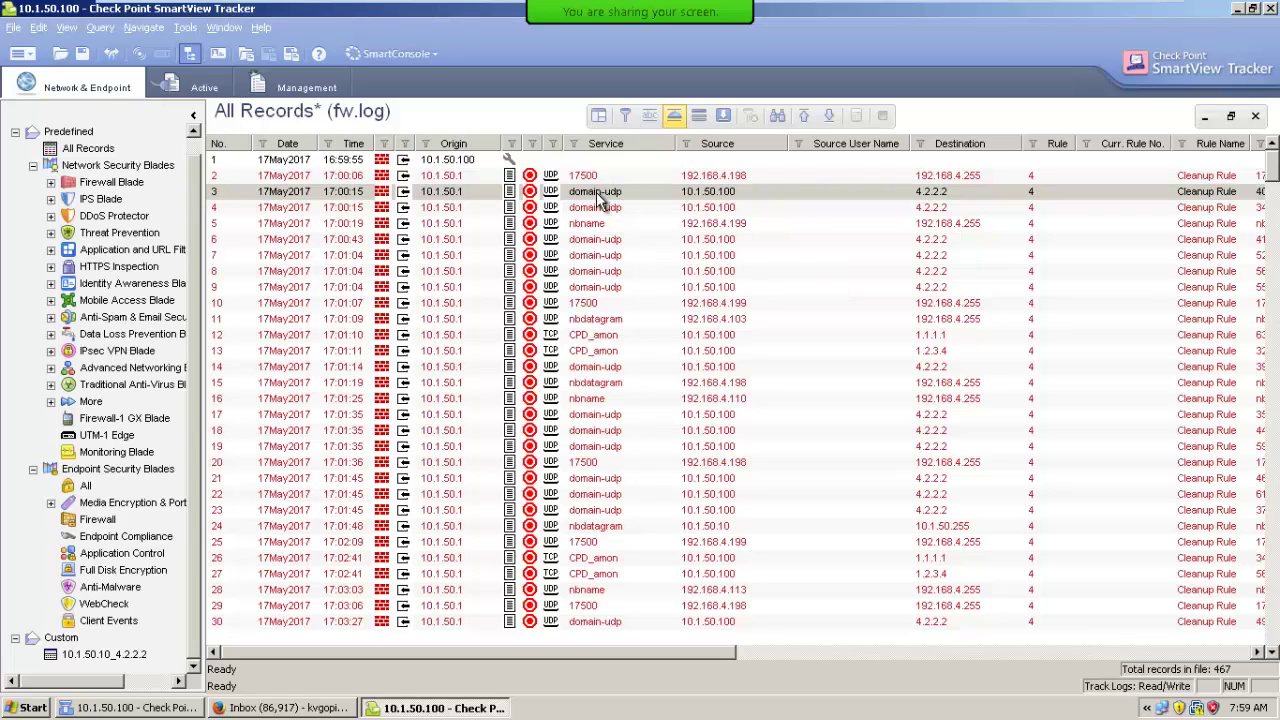
left_click(676, 117)
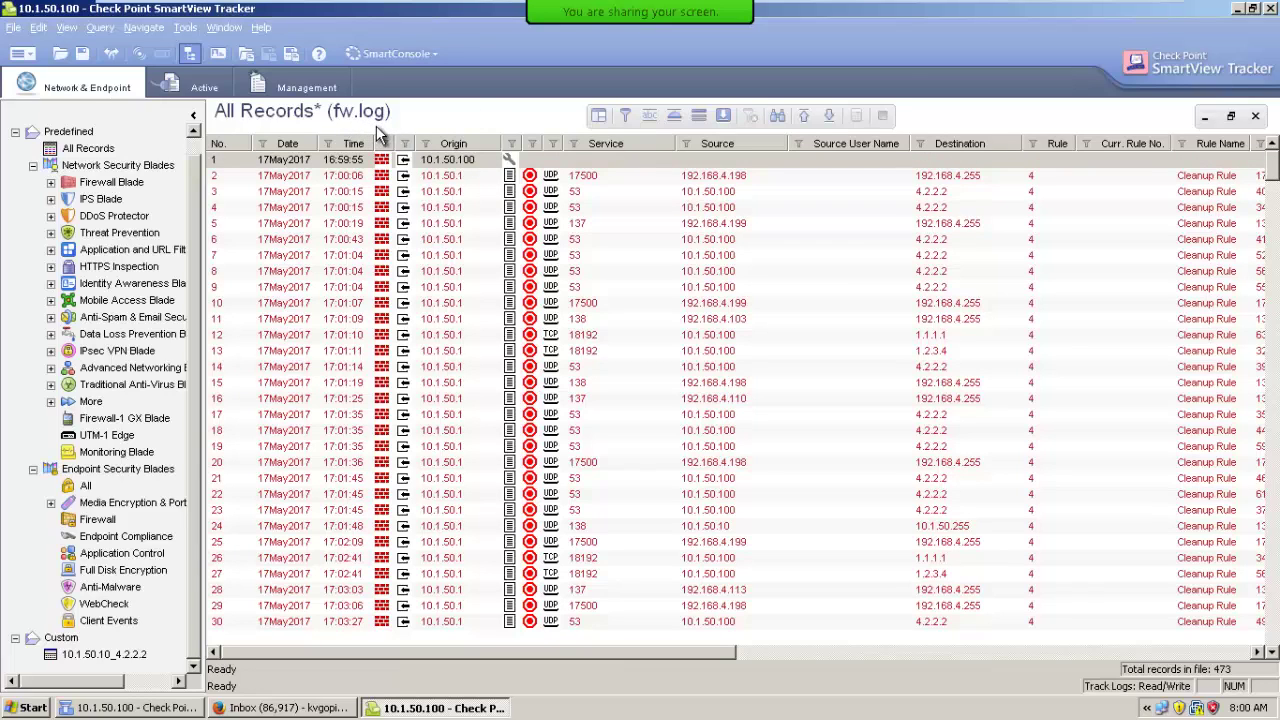
Return to All Records, accepting the save prompt but cancelling Save As.
left_click(93, 148)
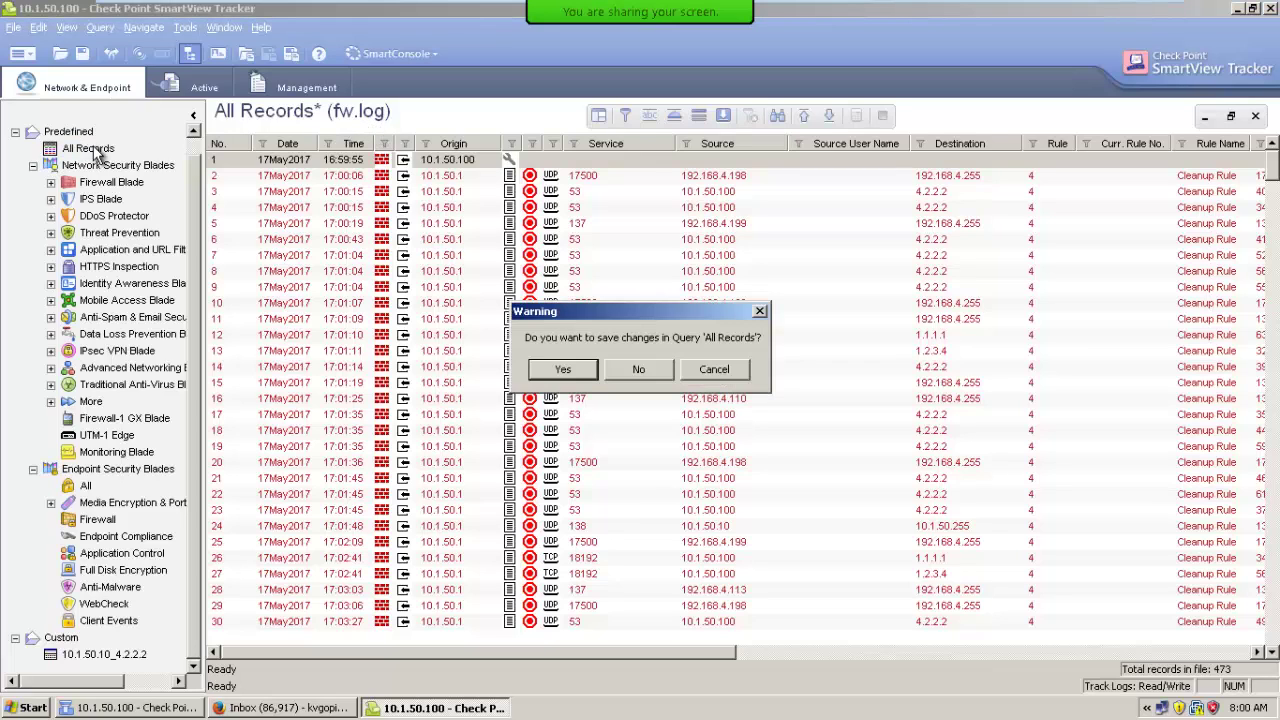
left_click(561, 372)
left_click(691, 391)
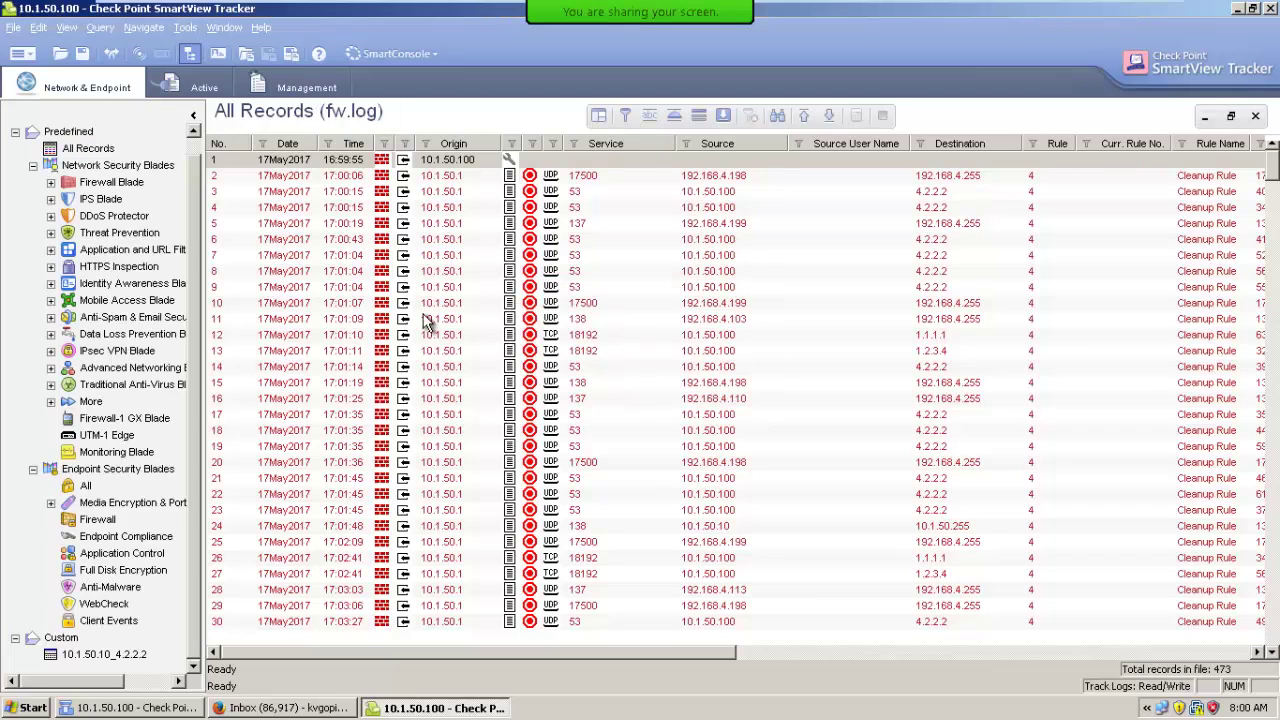
Jump between newest and oldest records, then enable Auto-Refresh, reaching record 491.
left_click(60, 148)
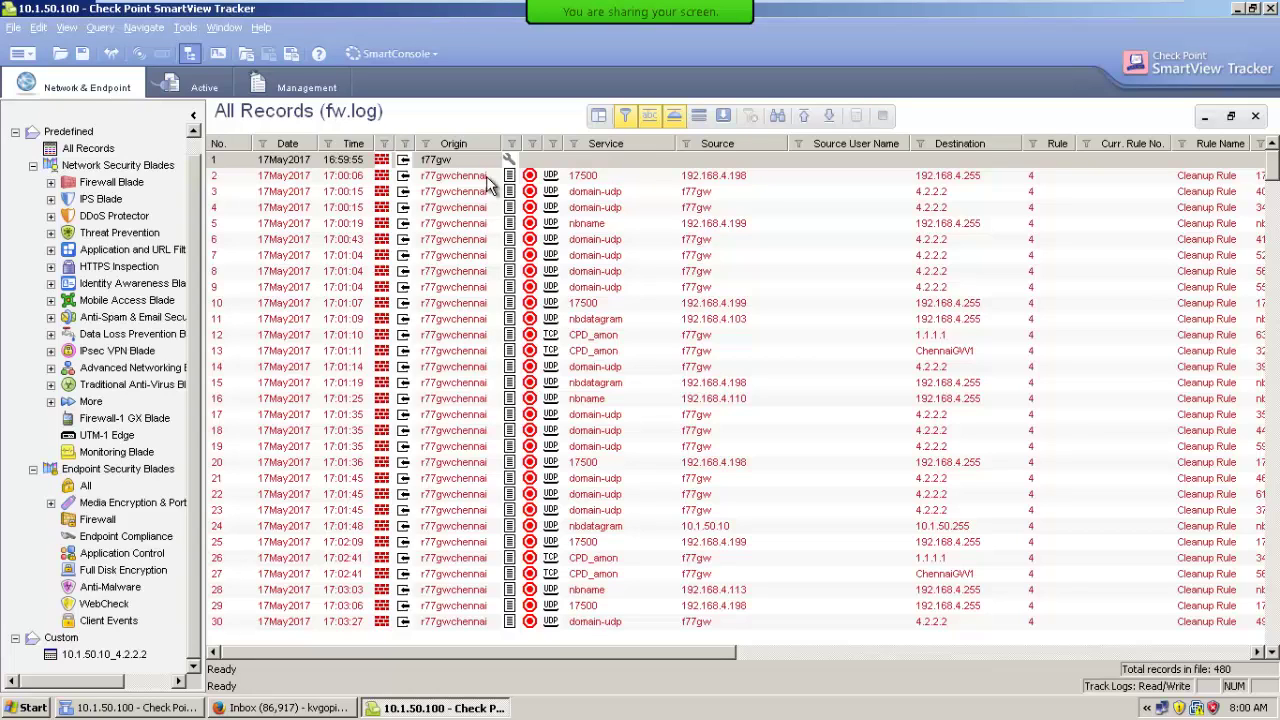
left_click(829, 118)
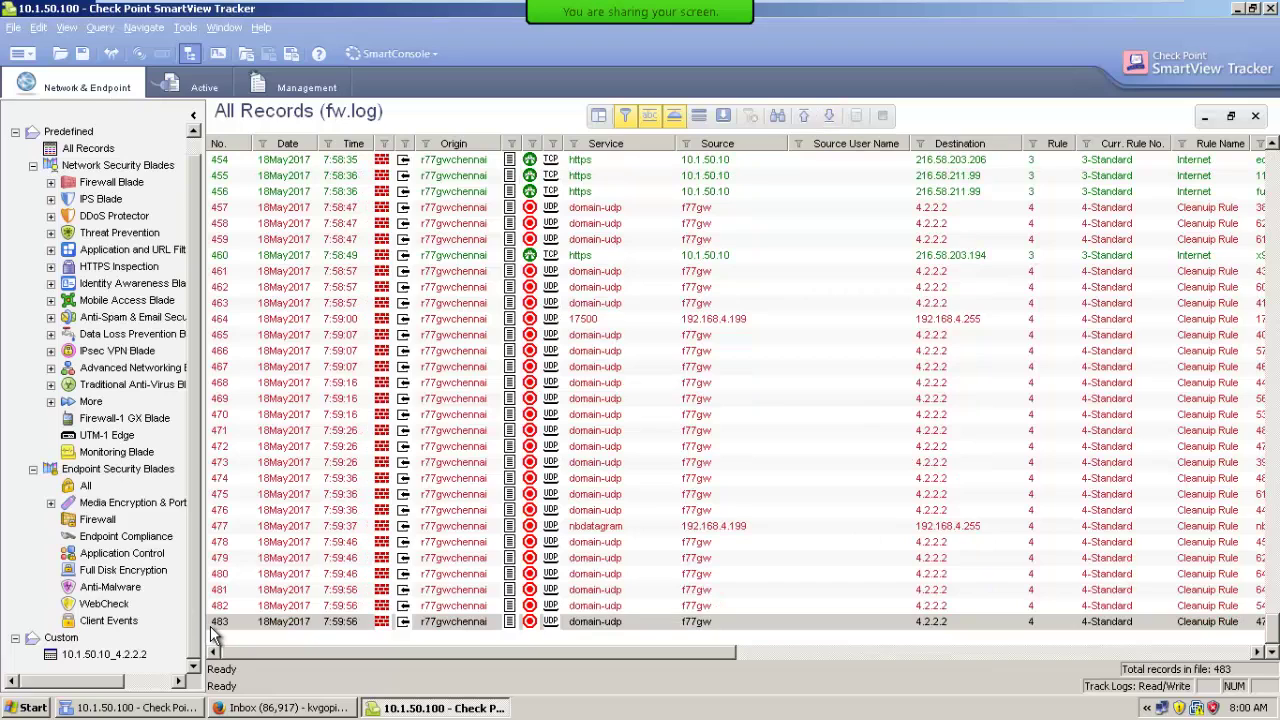
left_click(806, 117)
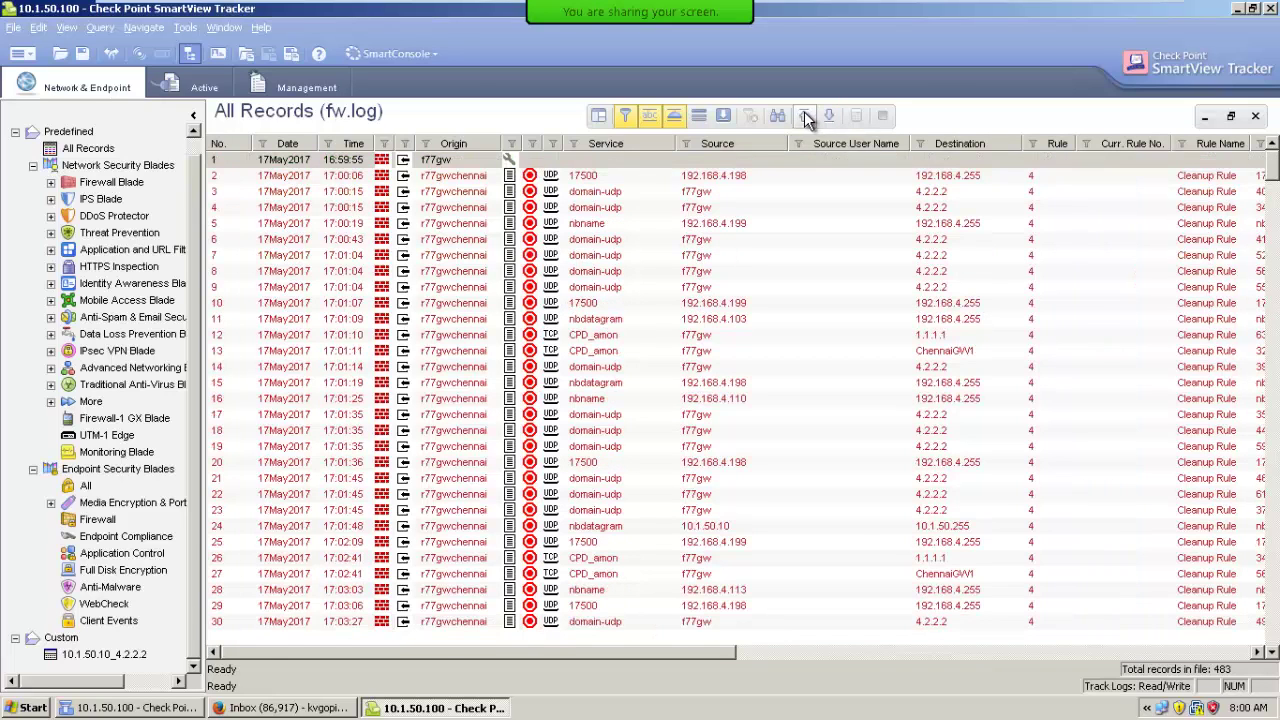
left_click(829, 117)
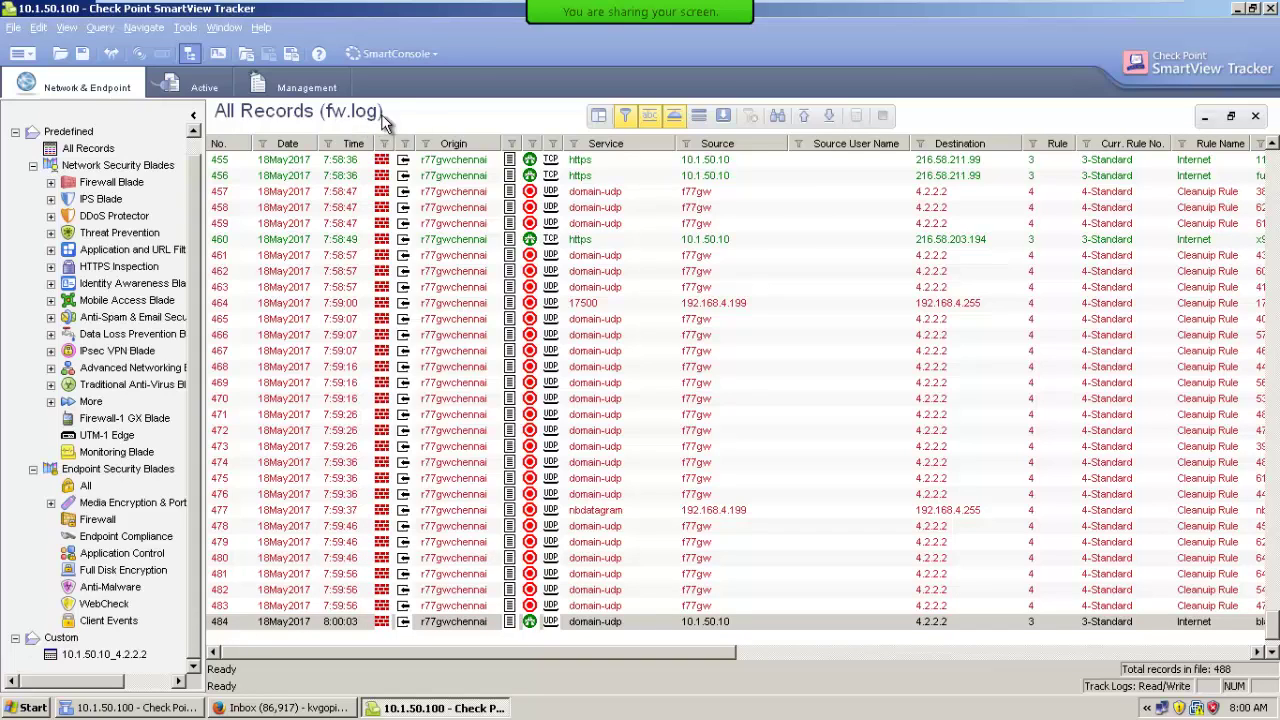
left_click(830, 117)
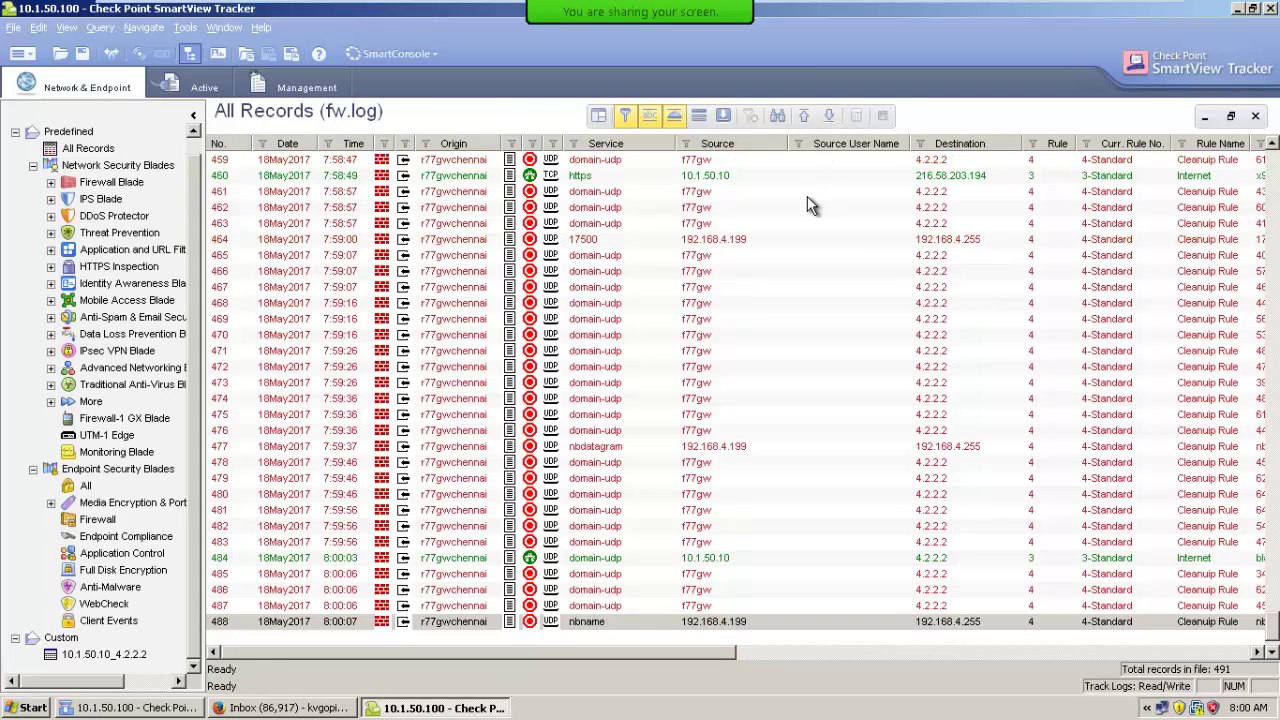
left_click(721, 118)
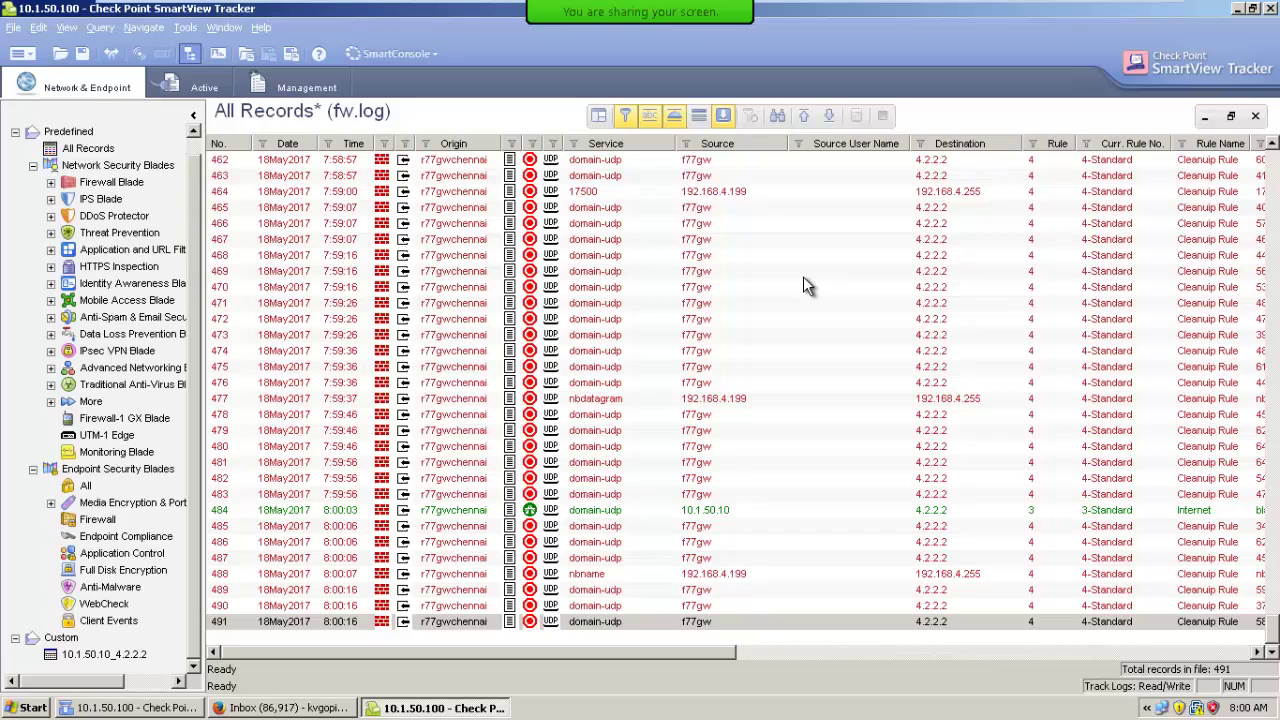
left_click(777, 116)
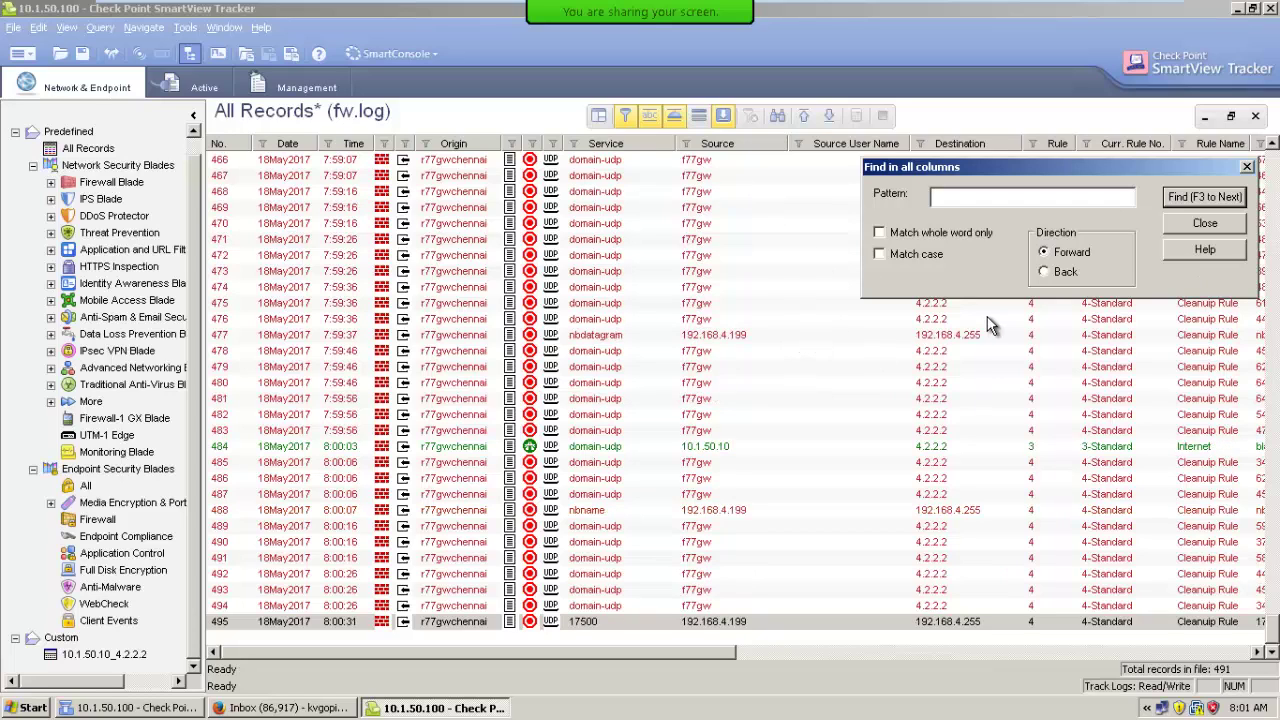
left_click(1213, 226)
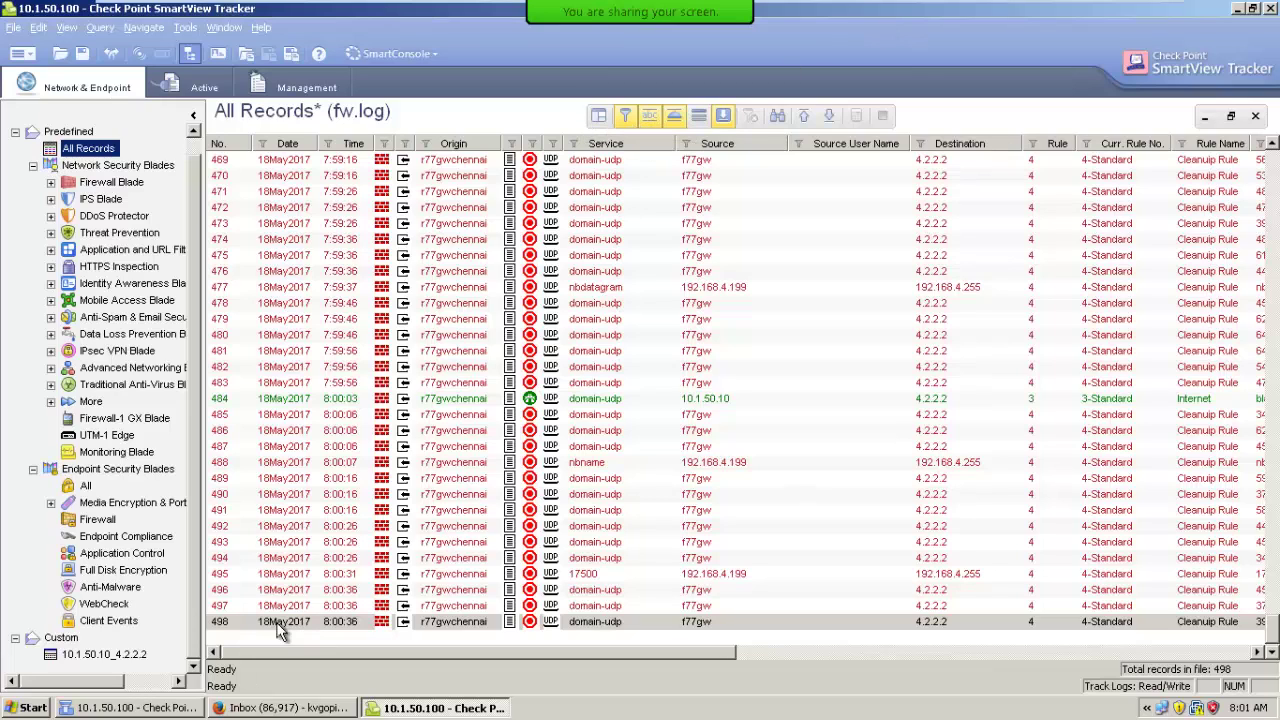
Open the custom 10.1.50.10_4.2.2.2 query answering No to saving, then show SmartDashboard's Firewall Policy.
left_click(128, 658)
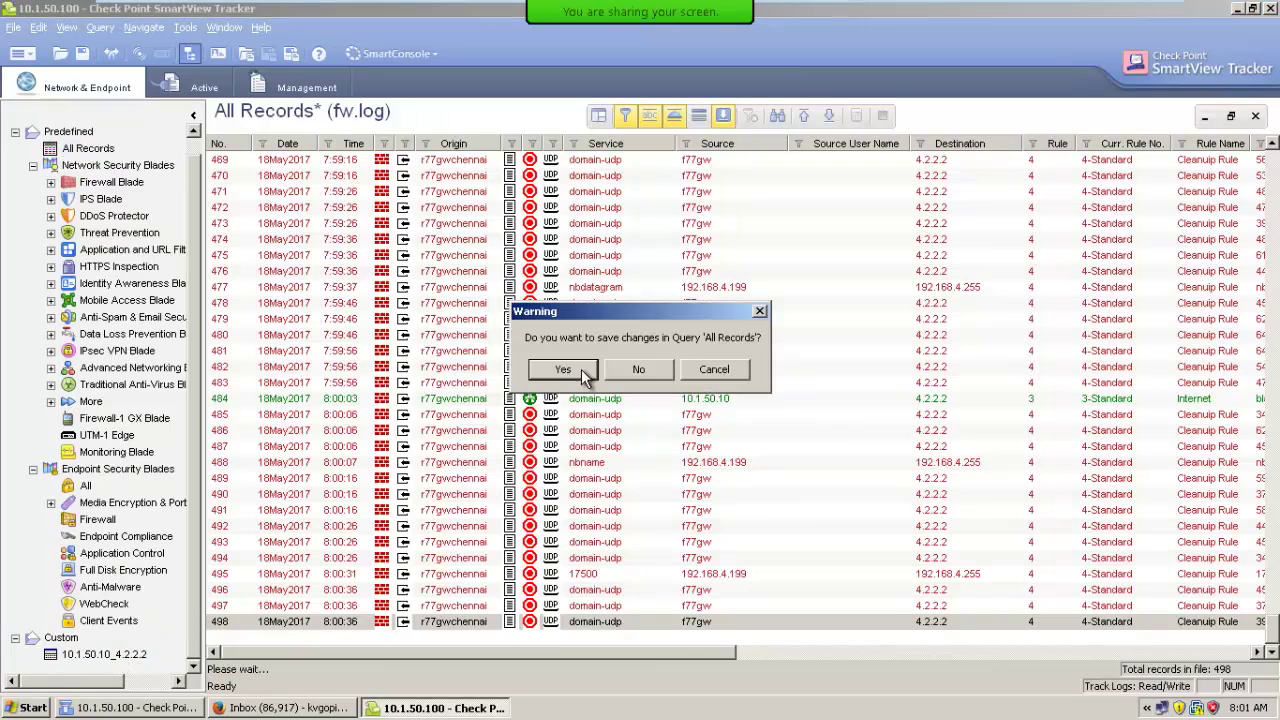
left_click(645, 370)
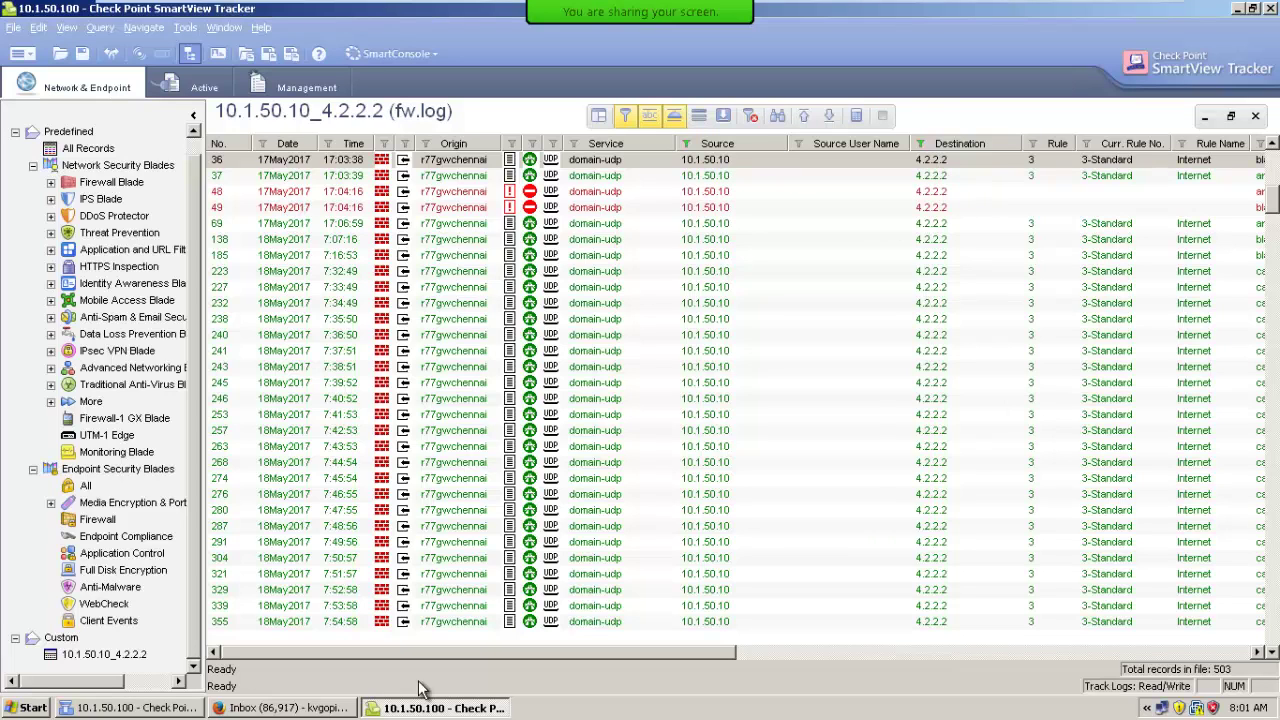
left_click(181, 712)
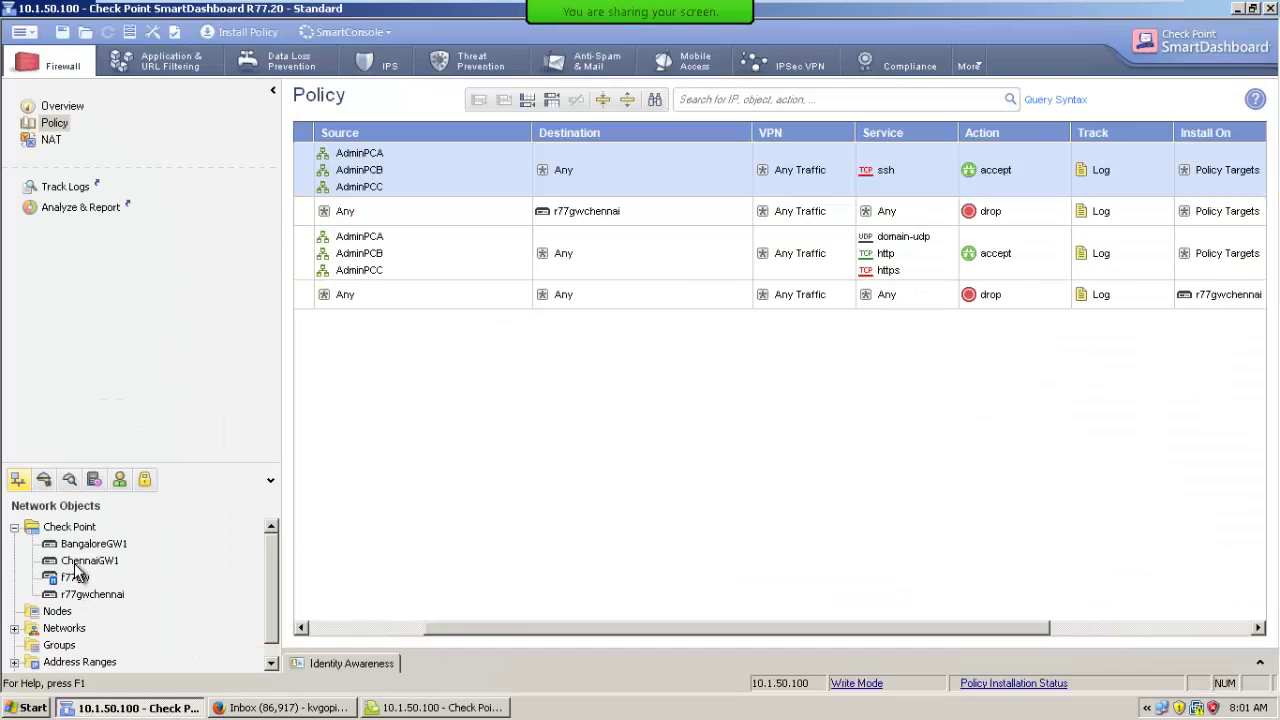
Check AdminPCA's NAT tab, which hides it behind the gateway, then return to SmartView Tracker.
left_click(15, 629)
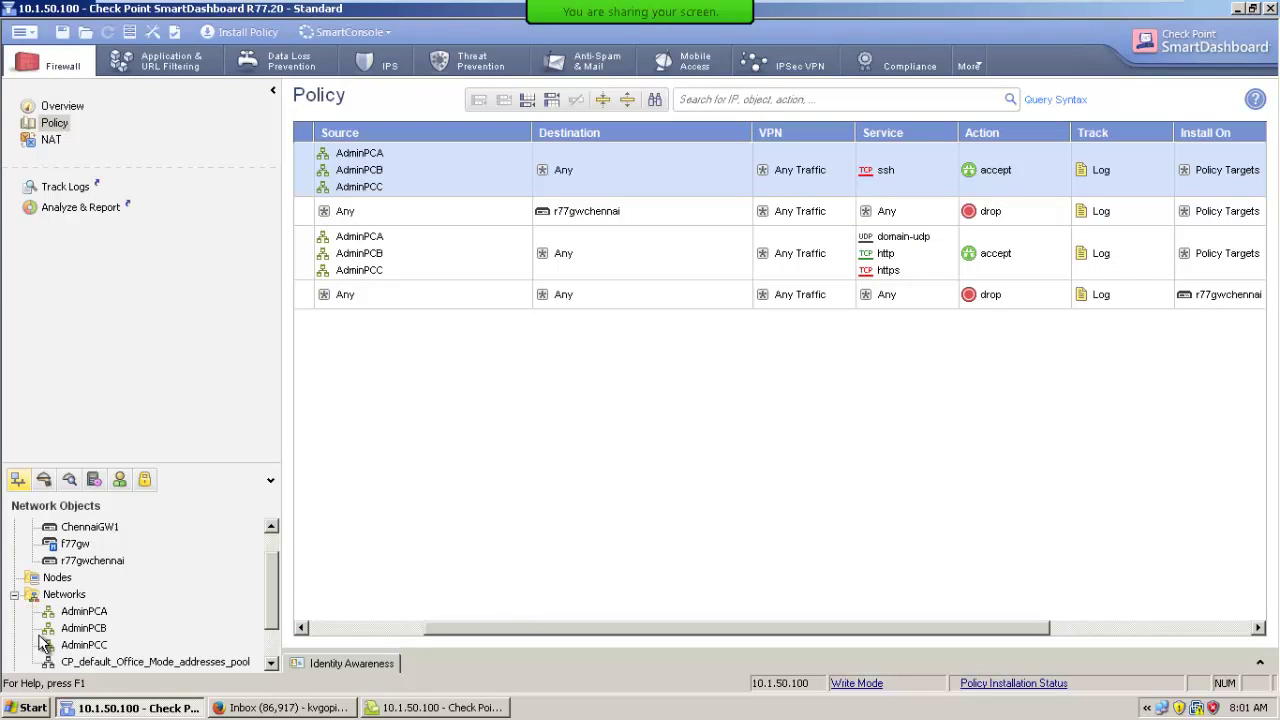
double_click(95, 614)
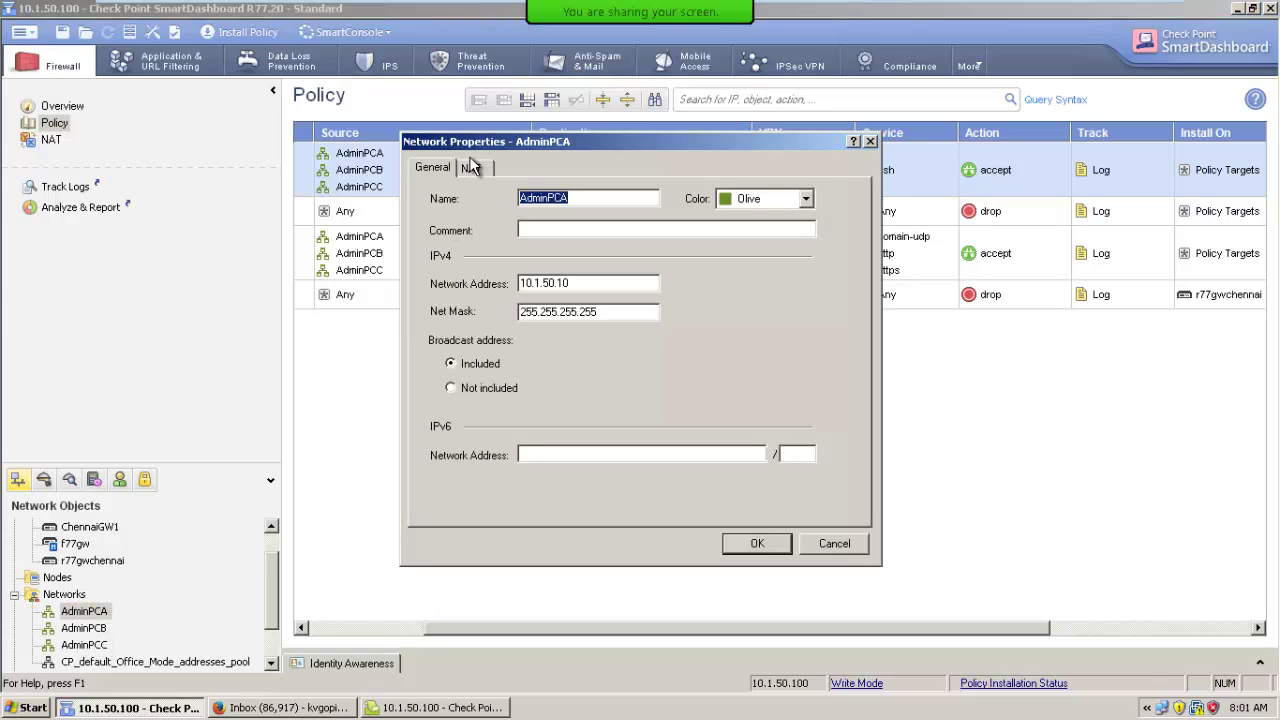
left_click(472, 169)
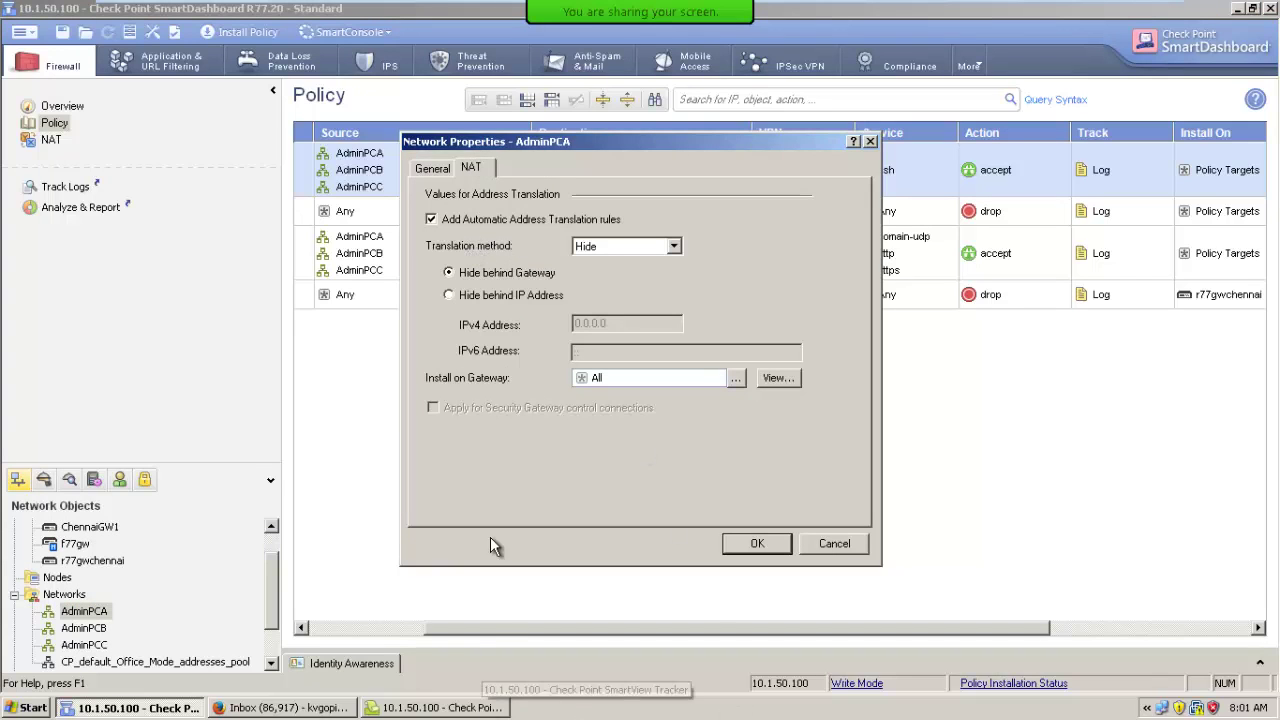
left_click(488, 706)
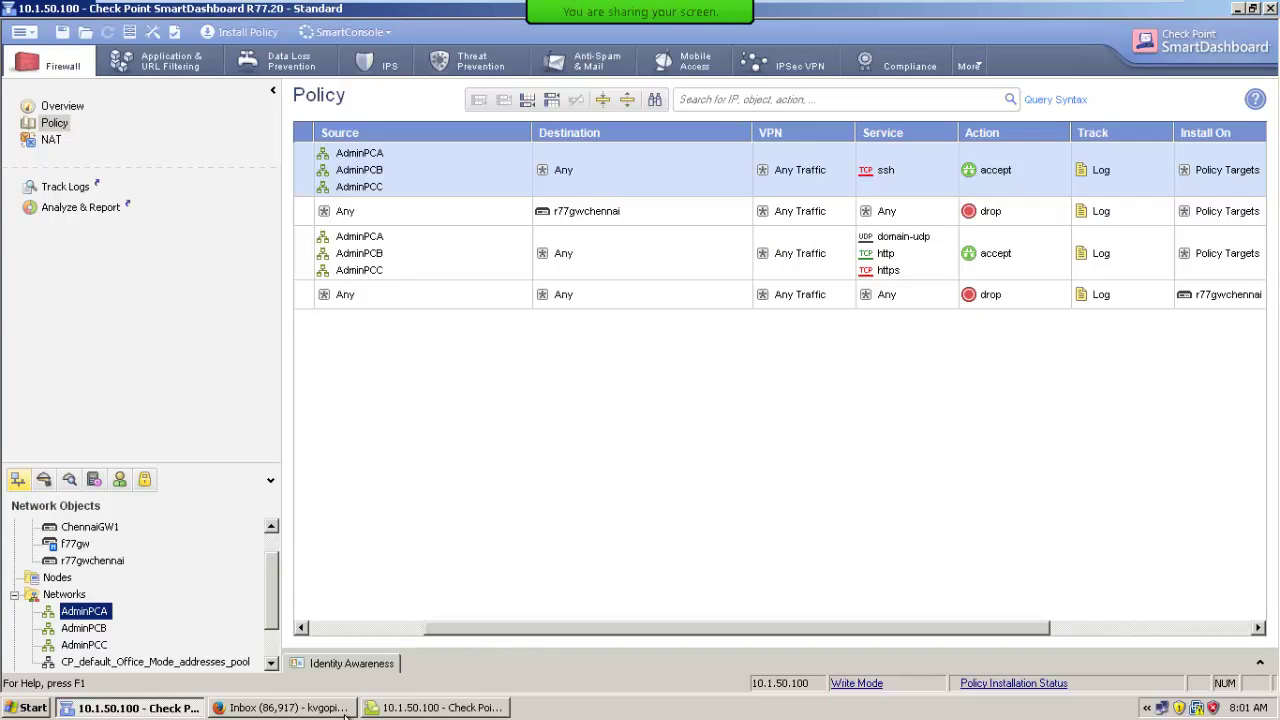
left_click(440, 708)
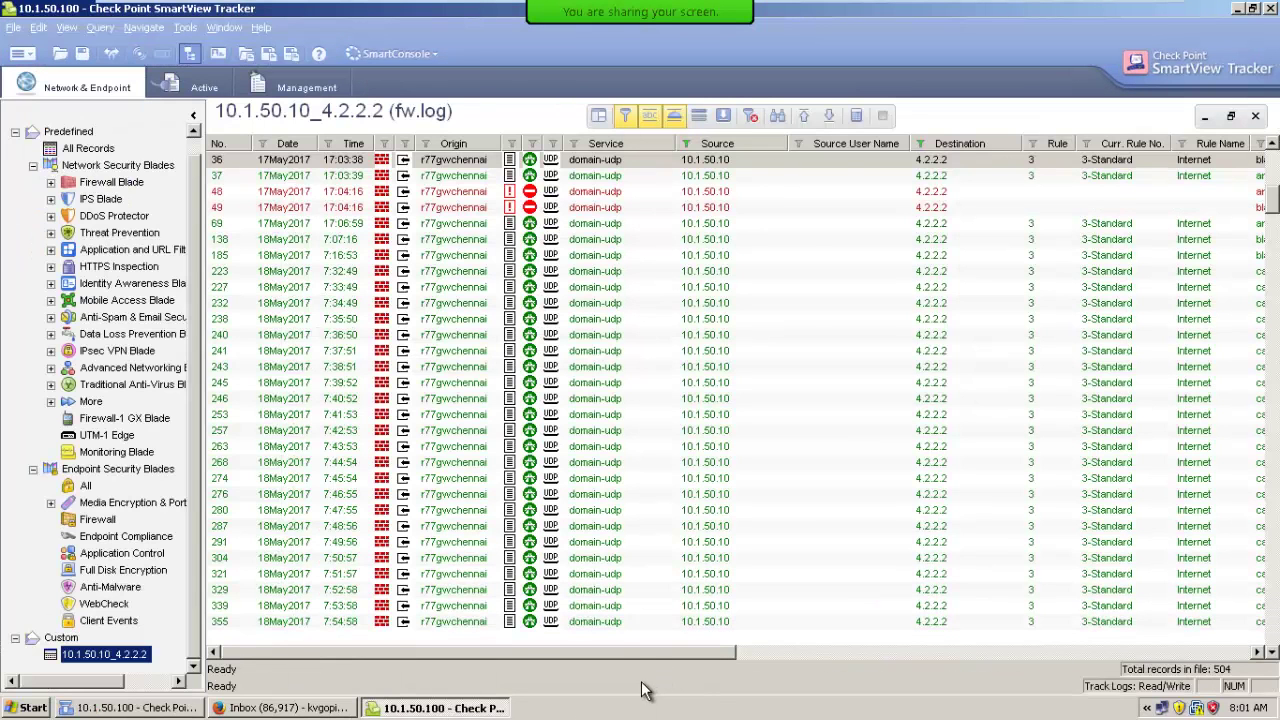
left_click_drag(644, 655, 1256, 663)
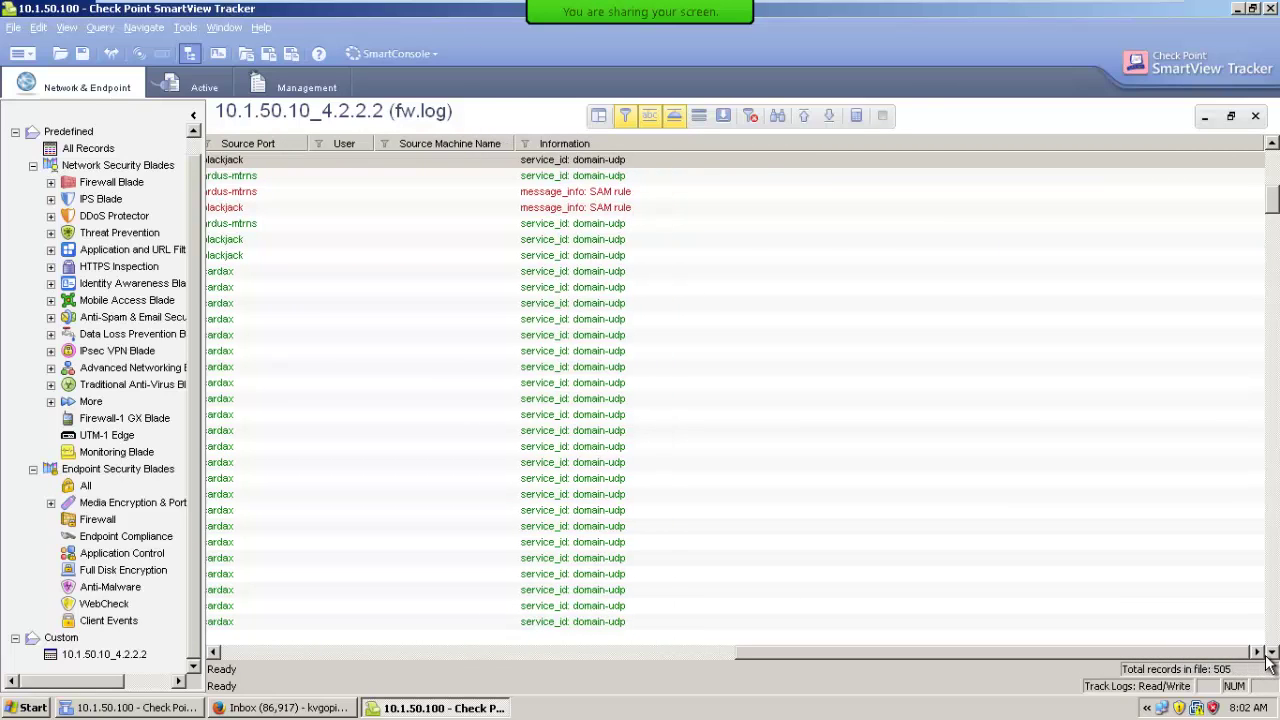
left_click(238, 651)
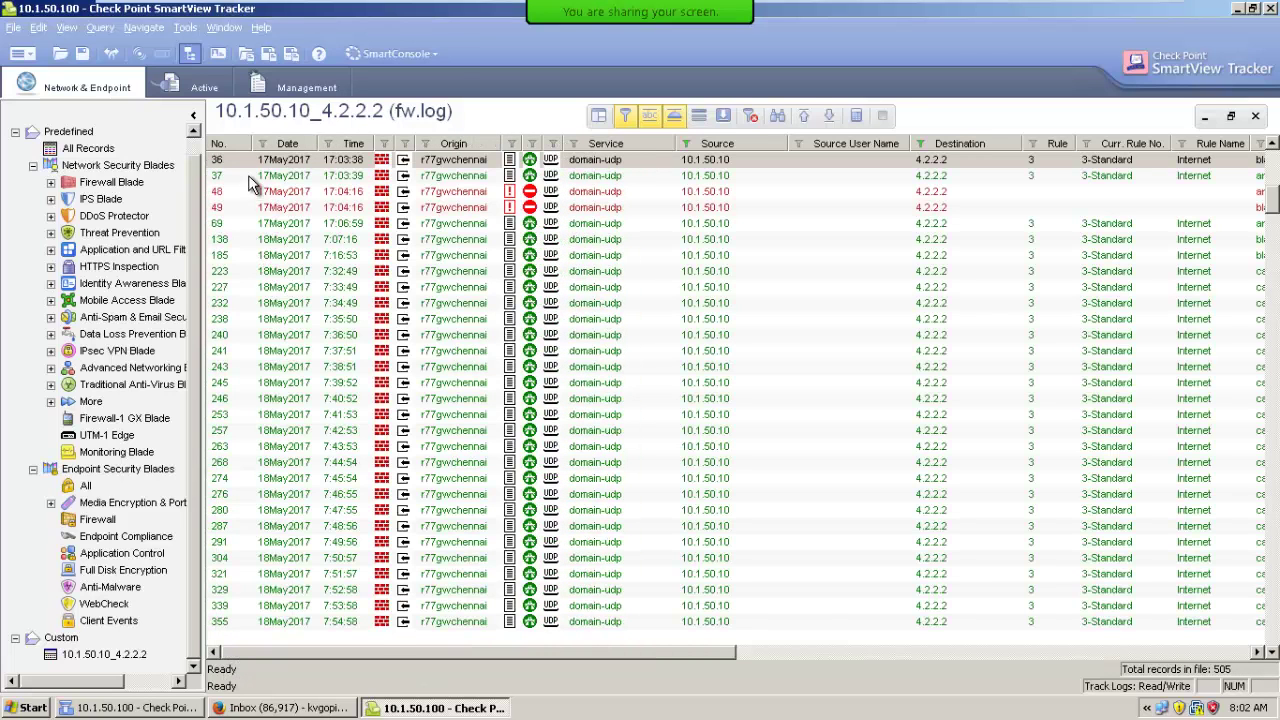
left_click(250, 161)
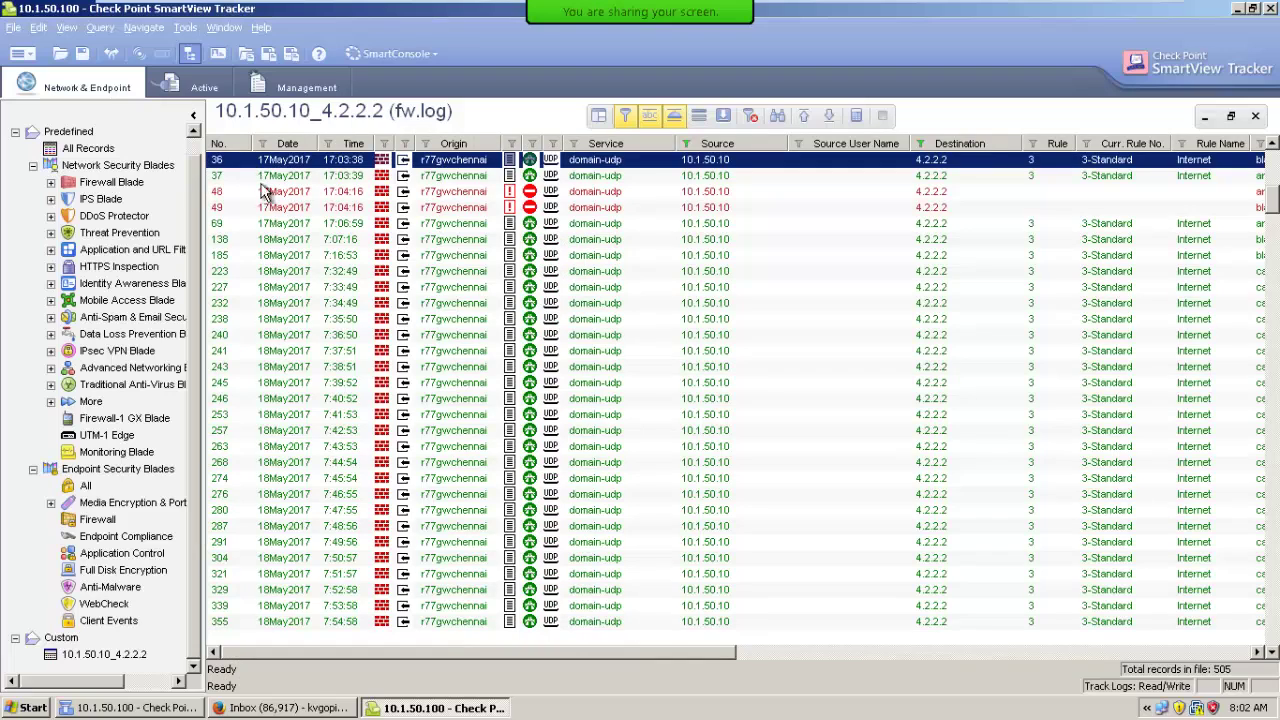
key("Return")
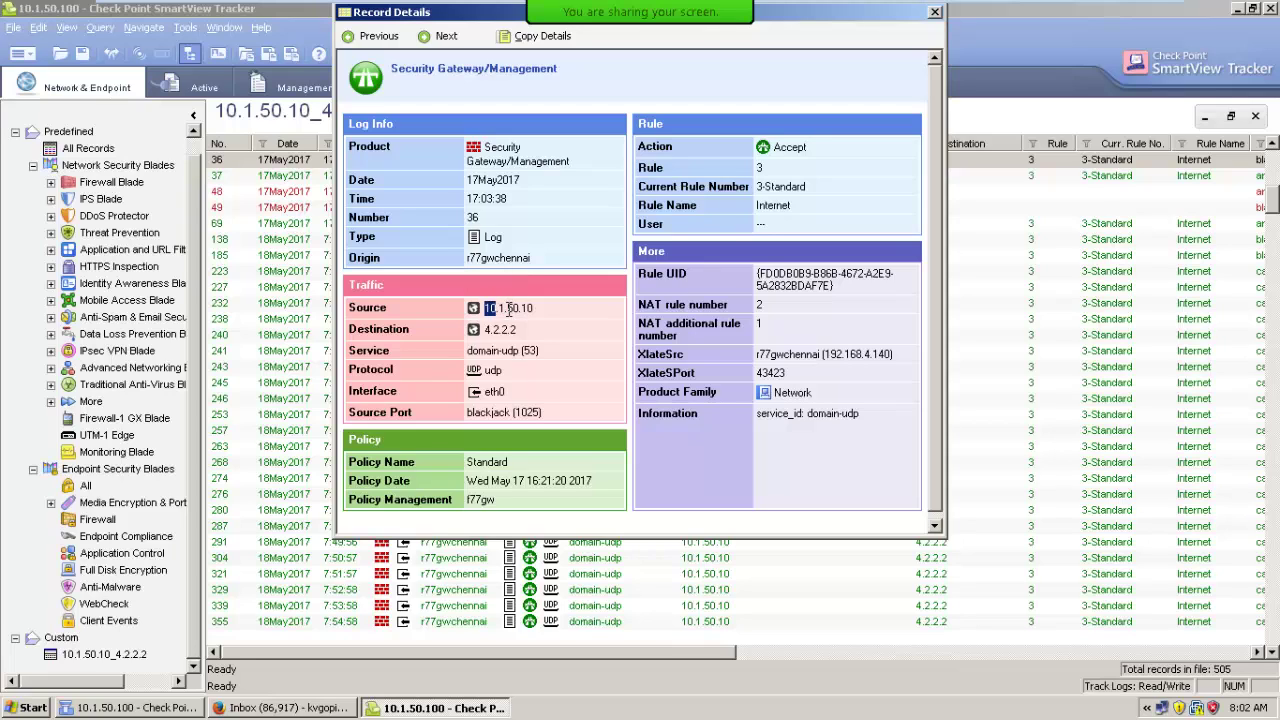
left_click_drag(486, 309, 536, 311)
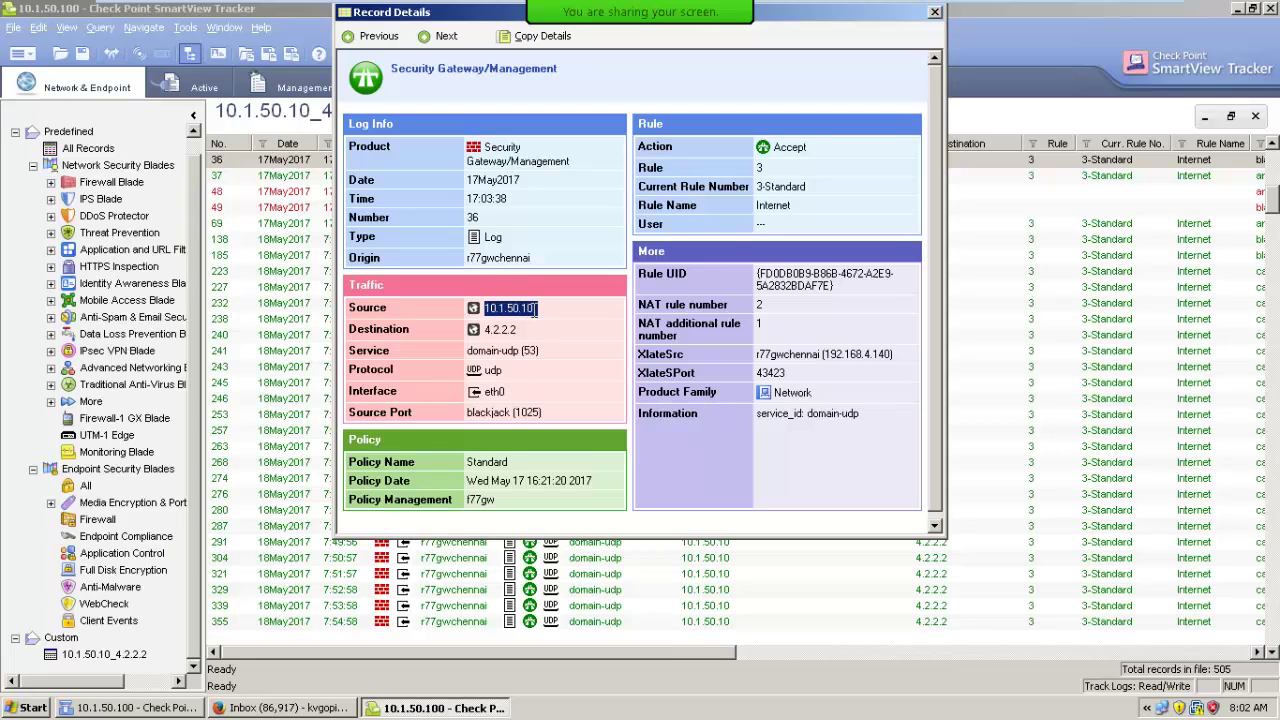
double_click(470, 354)
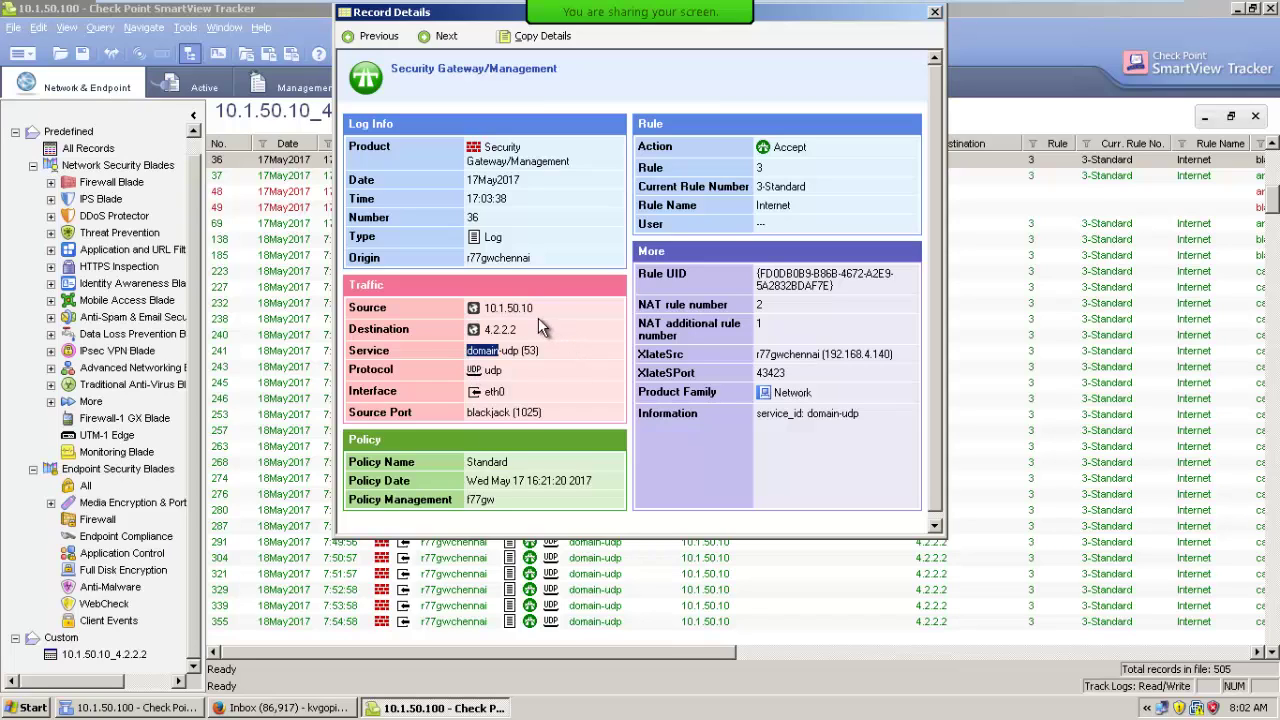
left_click_drag(641, 354, 686, 355)
left_click_drag(824, 355, 886, 352)
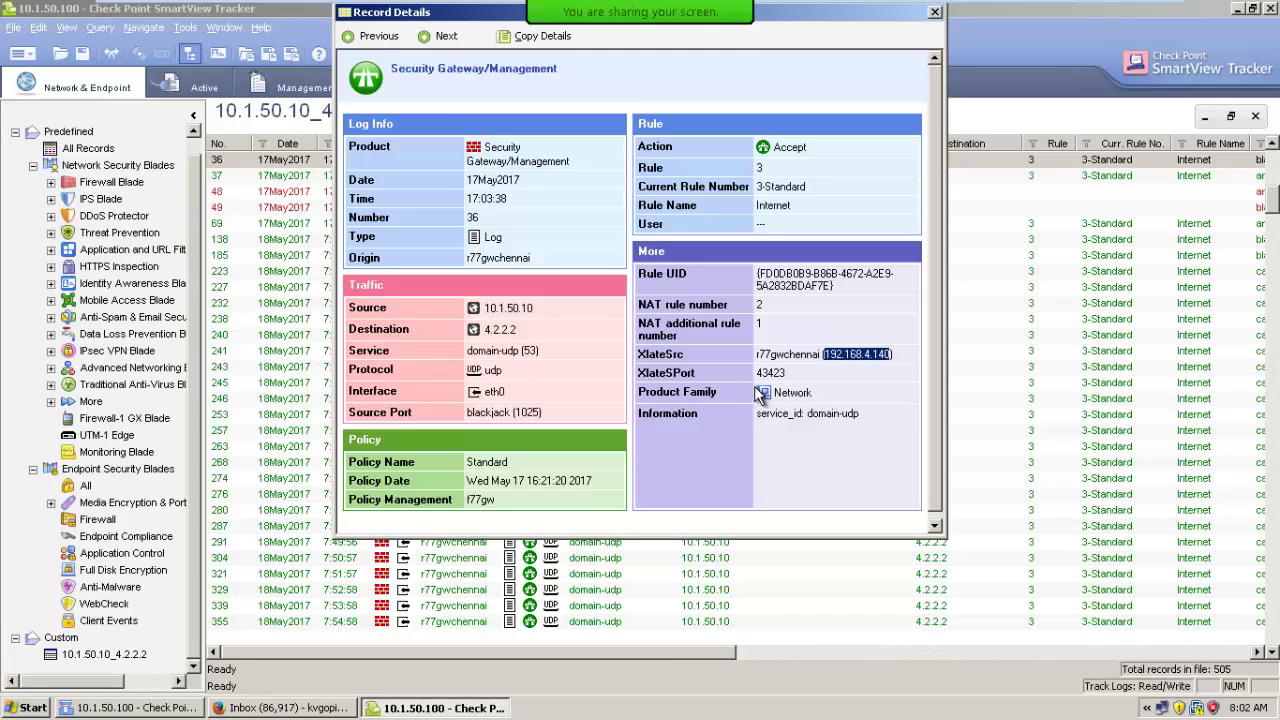
left_click_drag(757, 372, 800, 373)
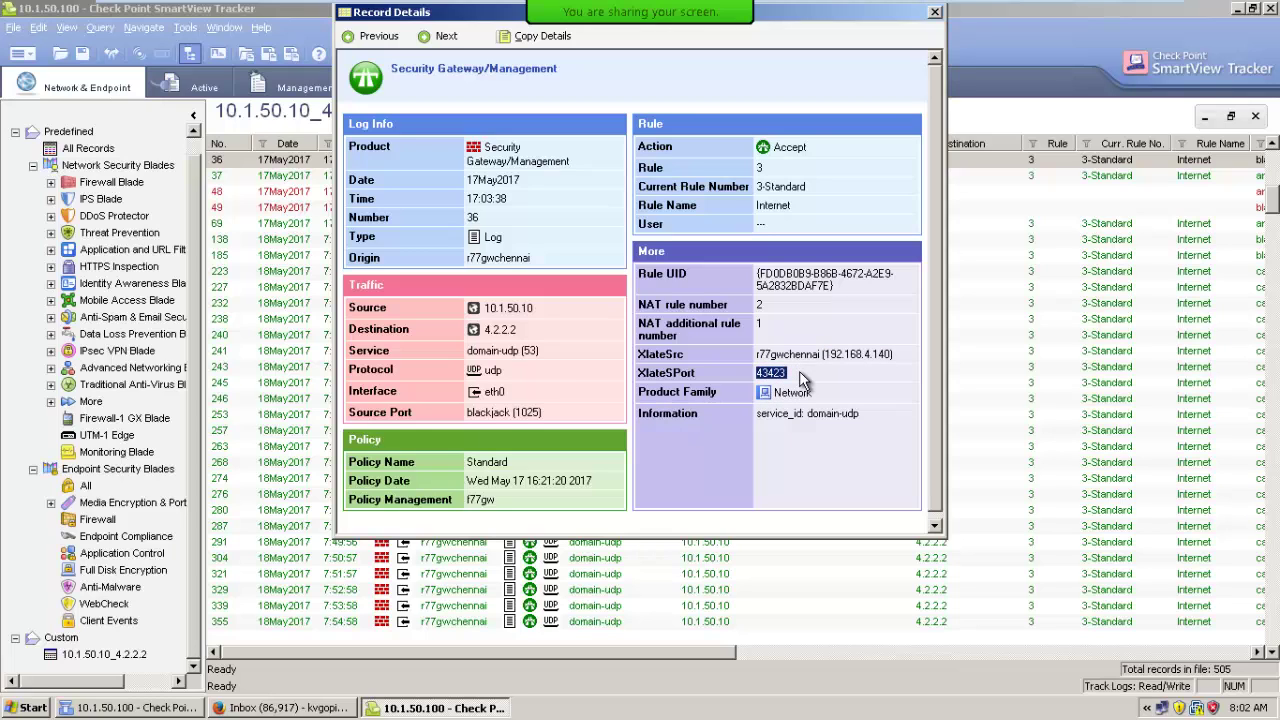
left_click(935, 12)
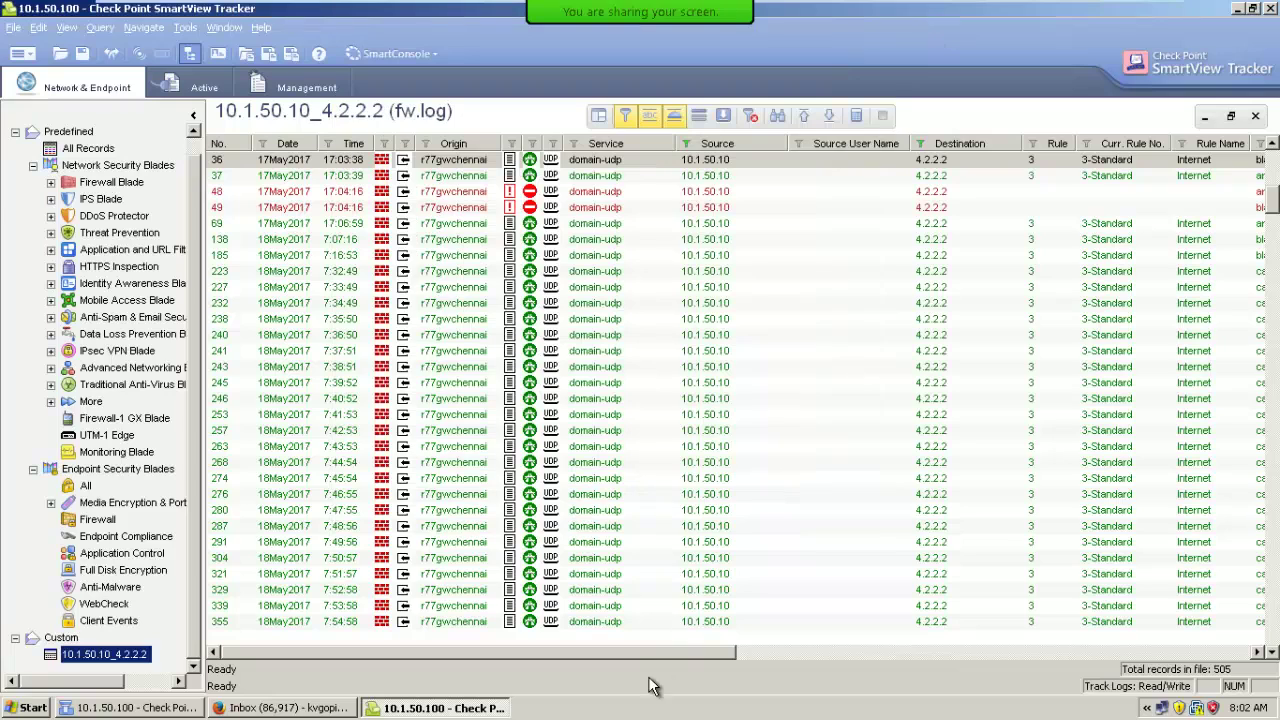
left_click_drag(664, 653, 1224, 648)
left_click_drag(1026, 652, 826, 652)
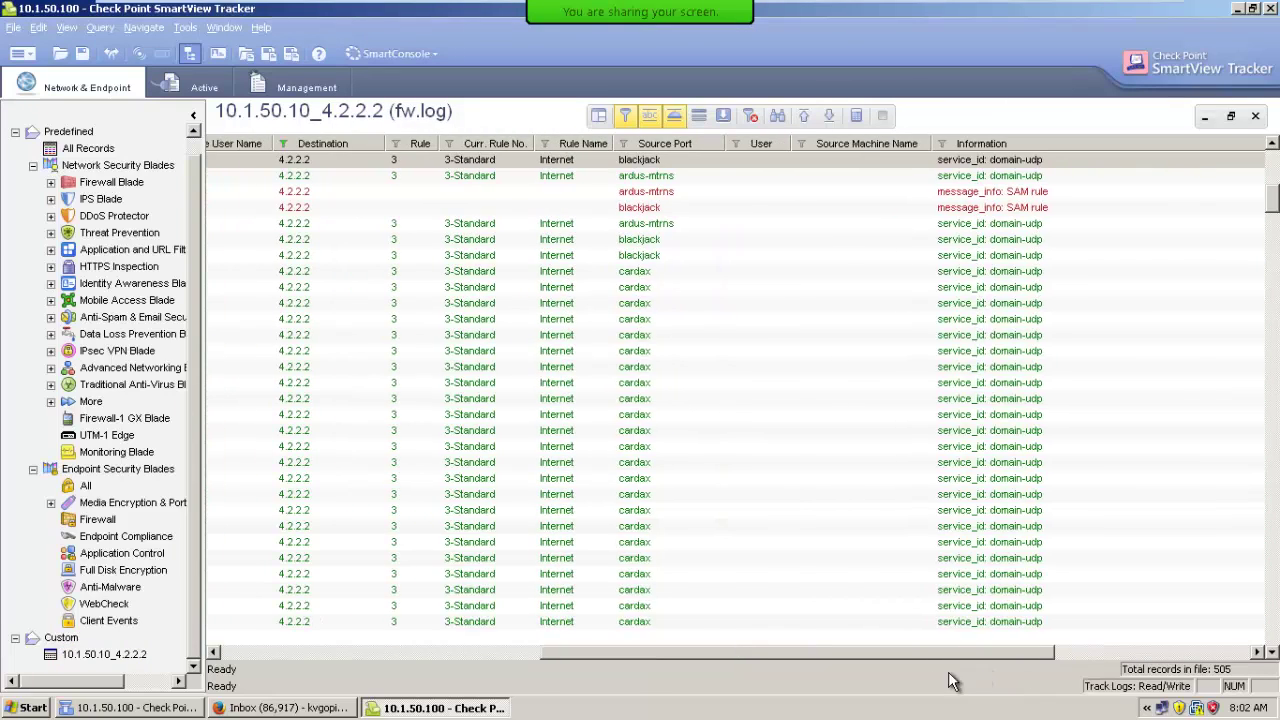
left_click_drag(770, 686, 608, 672)
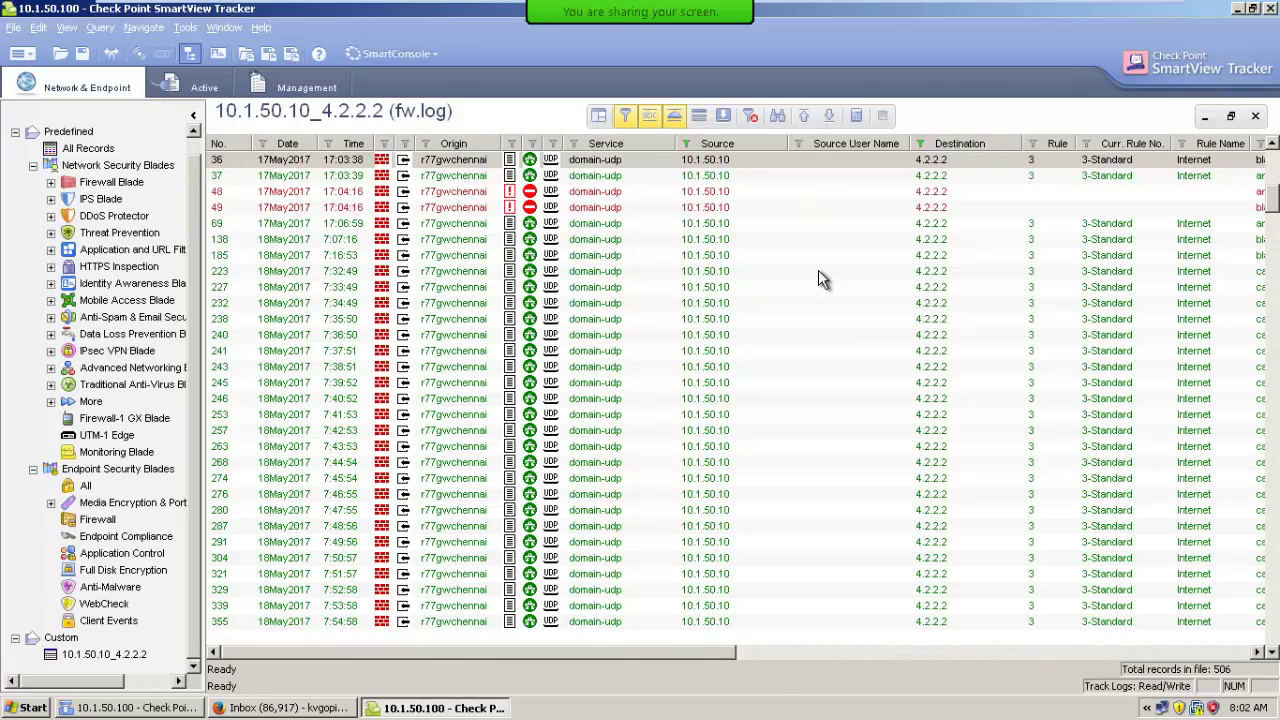
Show the XlateSrc and XlateSPort columns in the 10.1.50.10_4.2.2.2 log view.
left_click(597, 116)
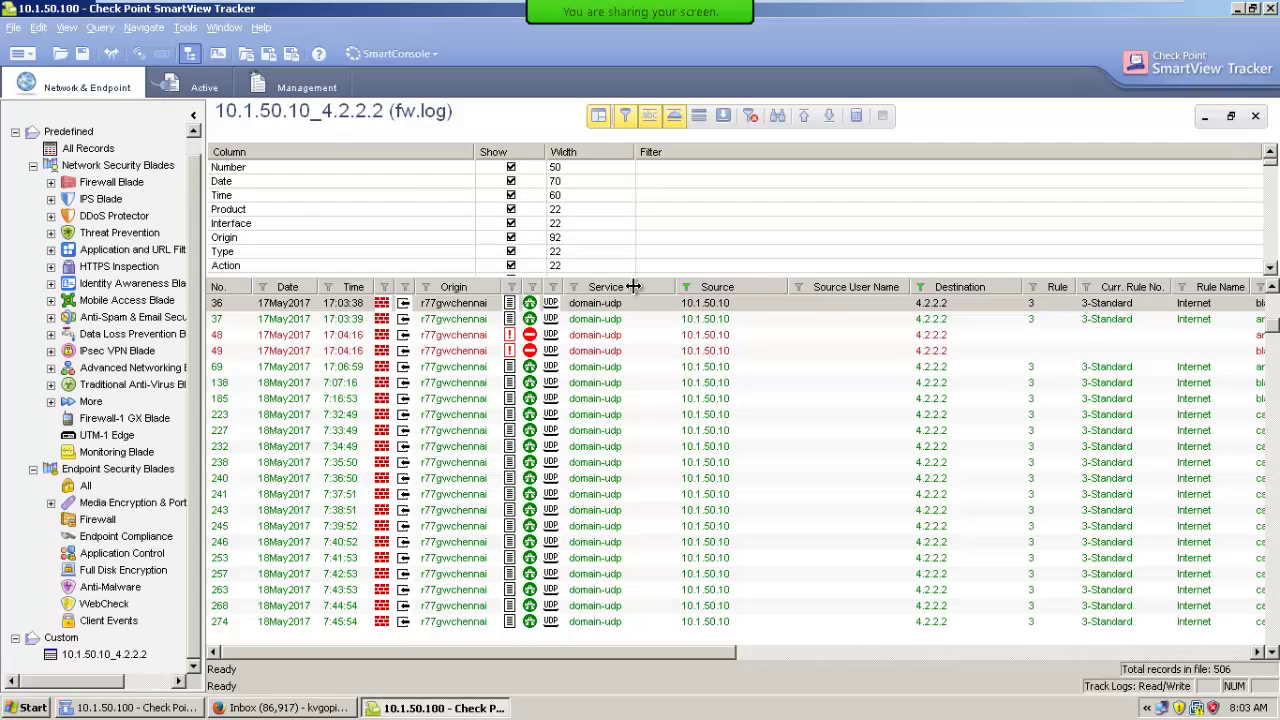
left_click_drag(1273, 170, 1273, 244)
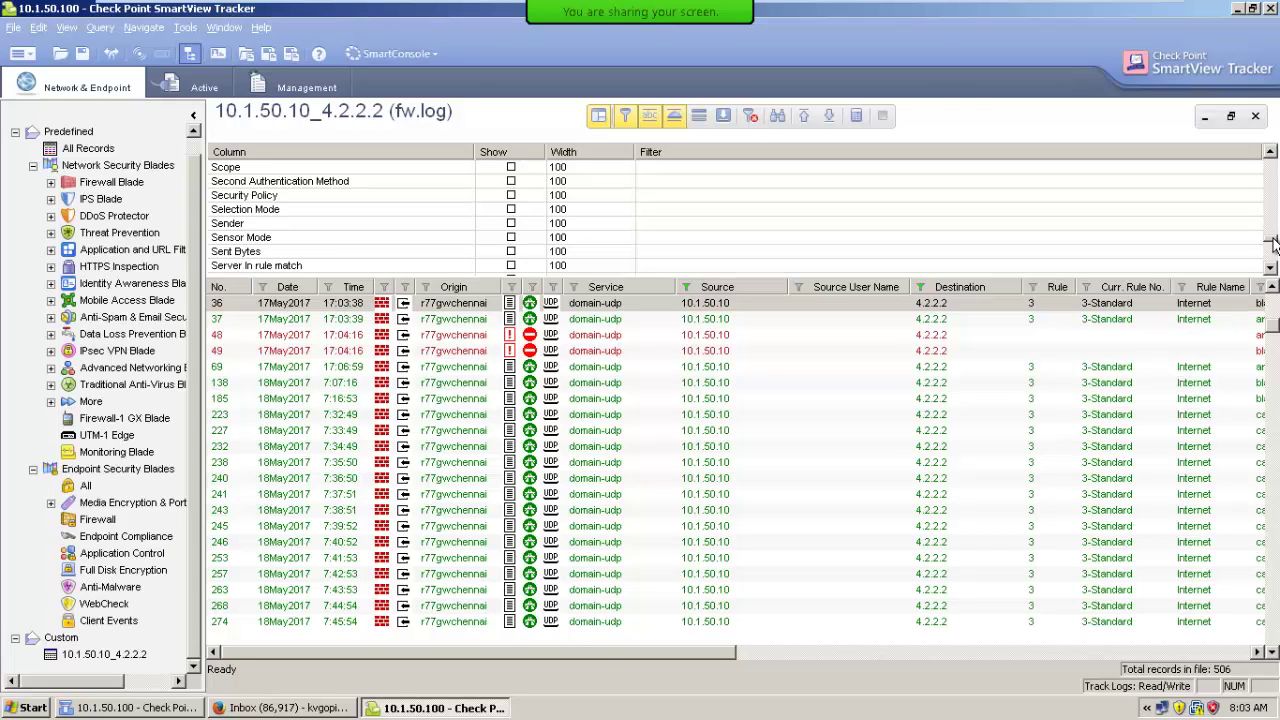
scroll(1273, 244, "down", 10)
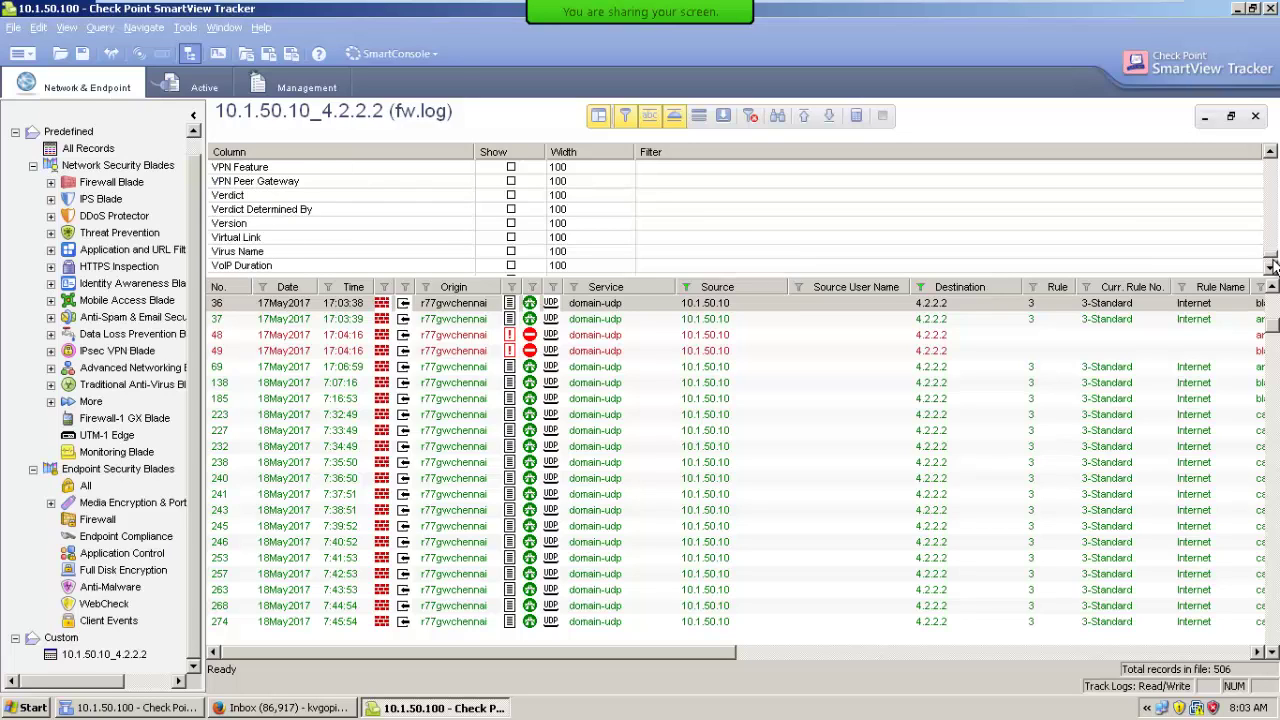
left_click(510, 251)
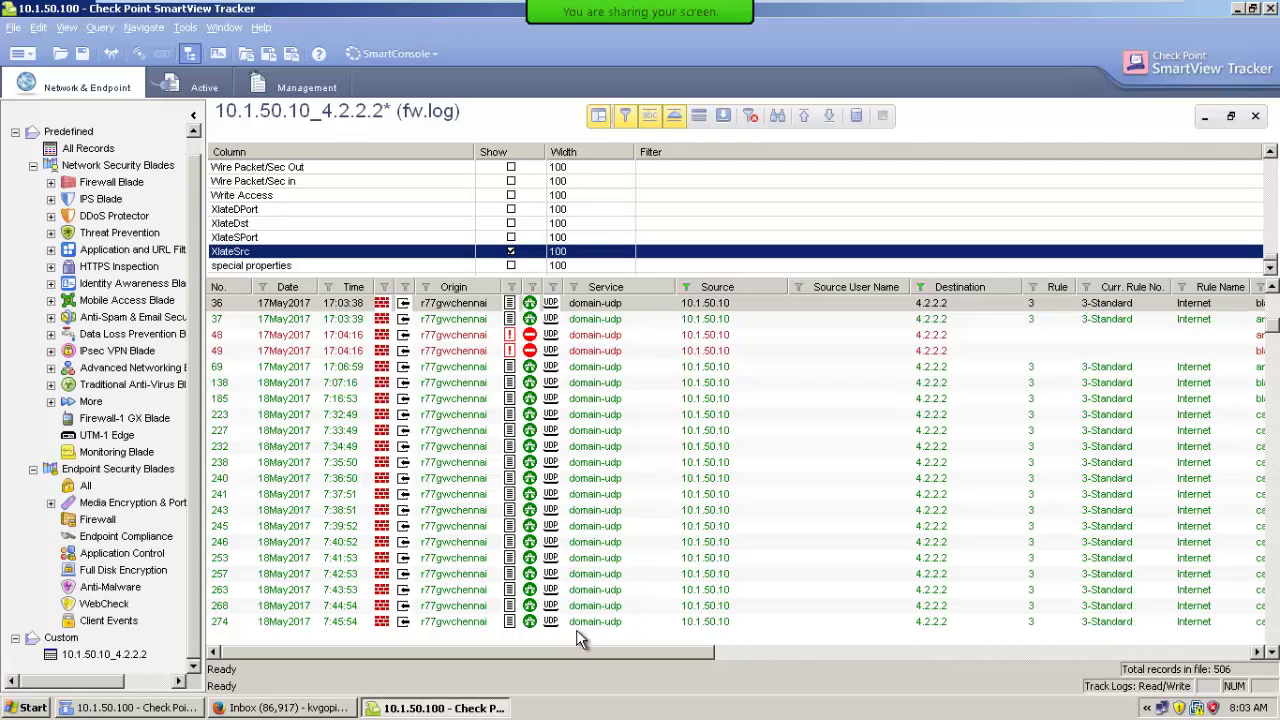
left_click_drag(576, 651, 1150, 651)
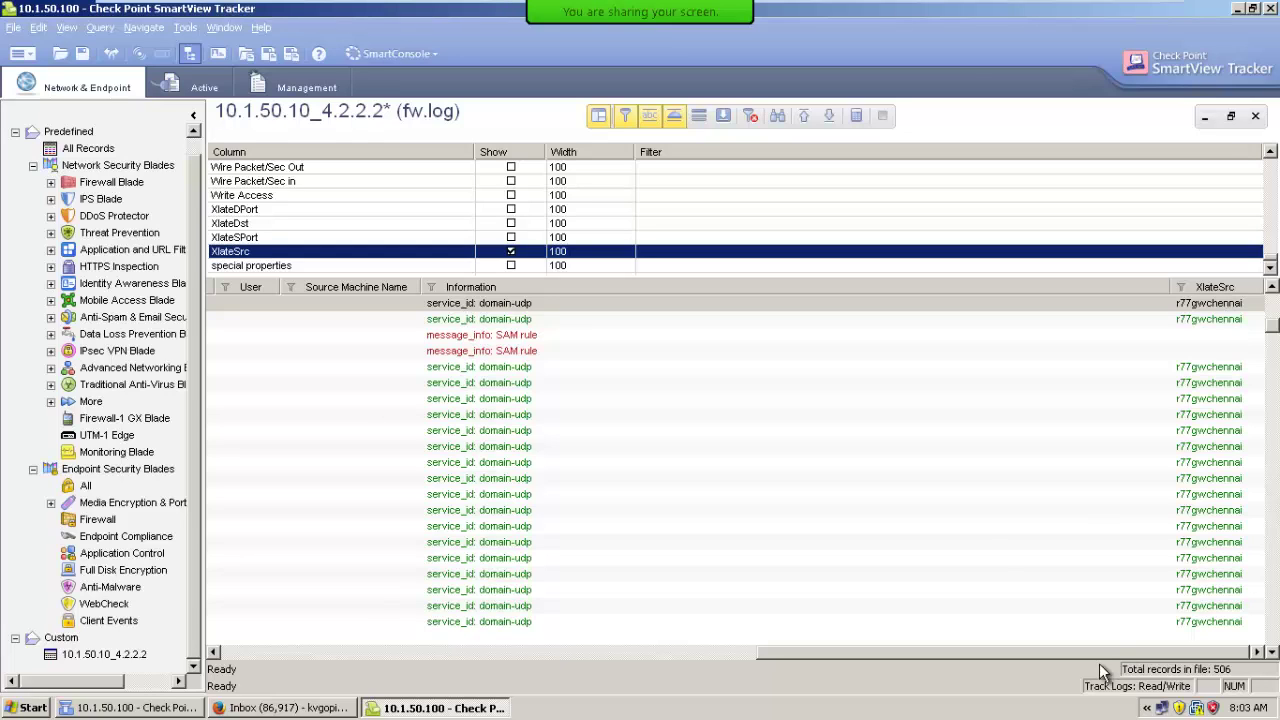
left_click(511, 238)
left_click_drag(980, 660, 1270, 645)
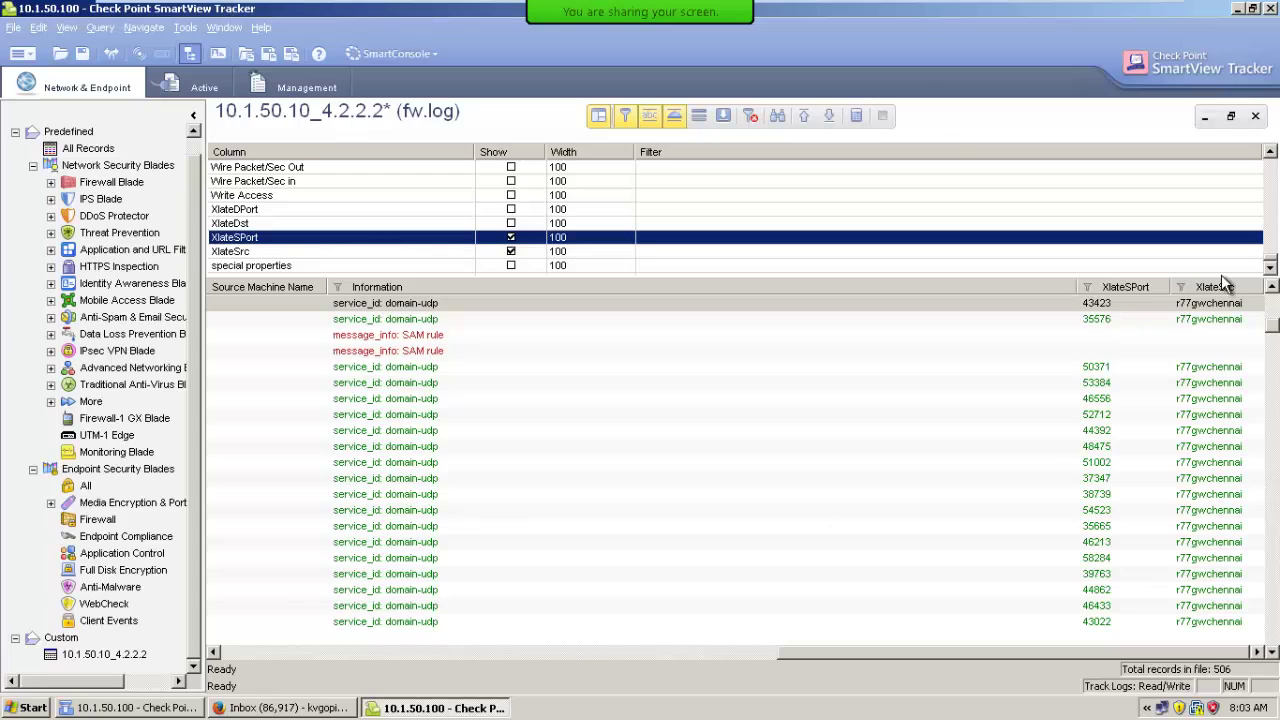
Move the XlateSrc column before XlateSPort and scroll the table back left.
left_click_drag(1214, 287, 1061, 301)
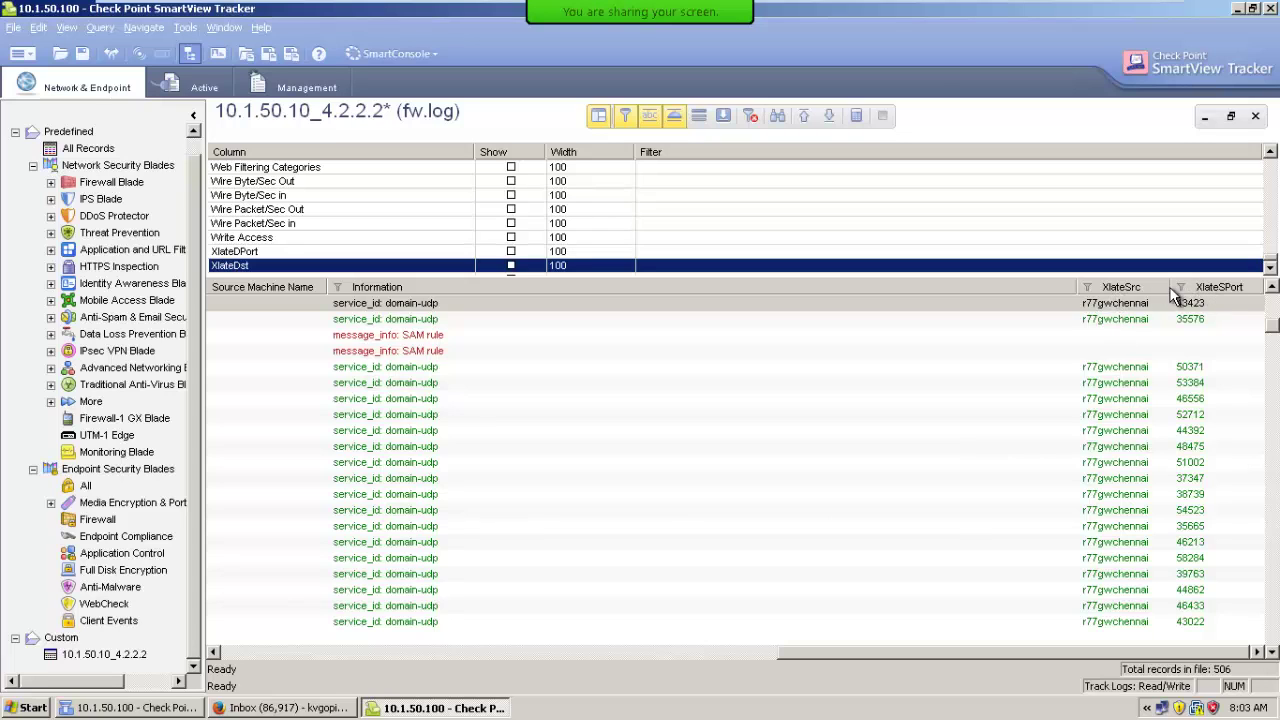
left_click_drag(1160, 287, 1085, 287)
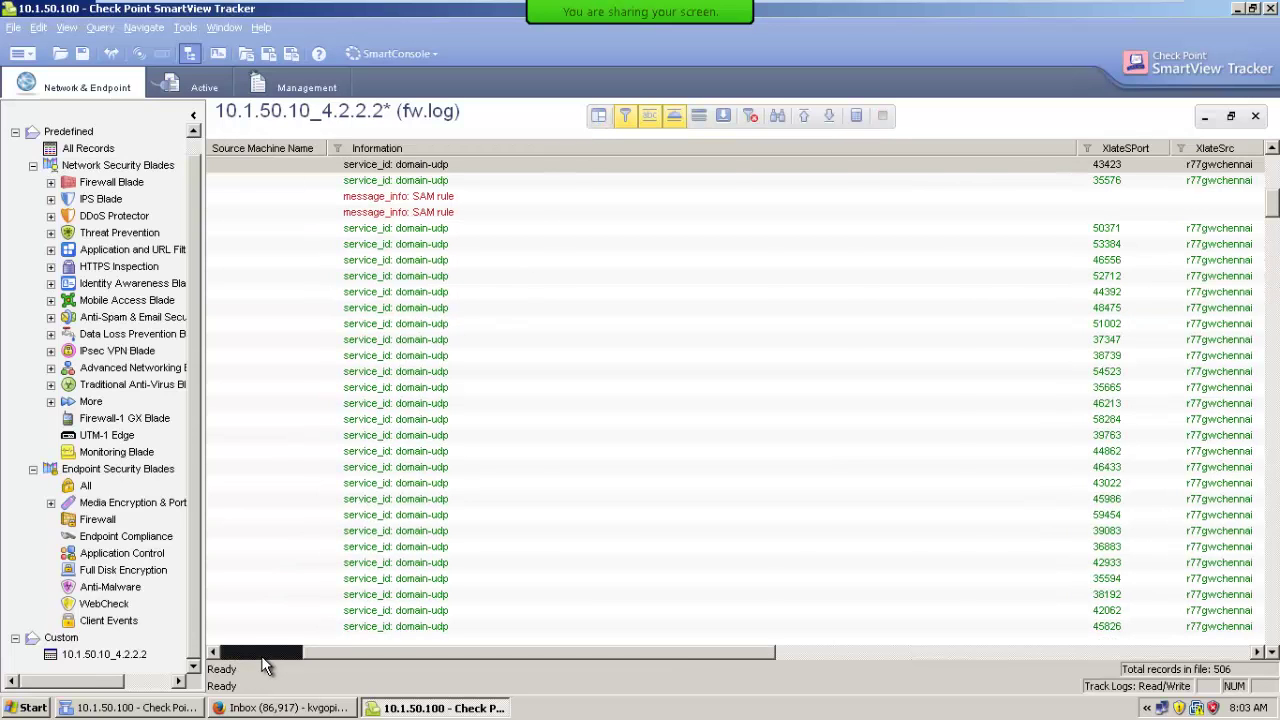
left_click(258, 656)
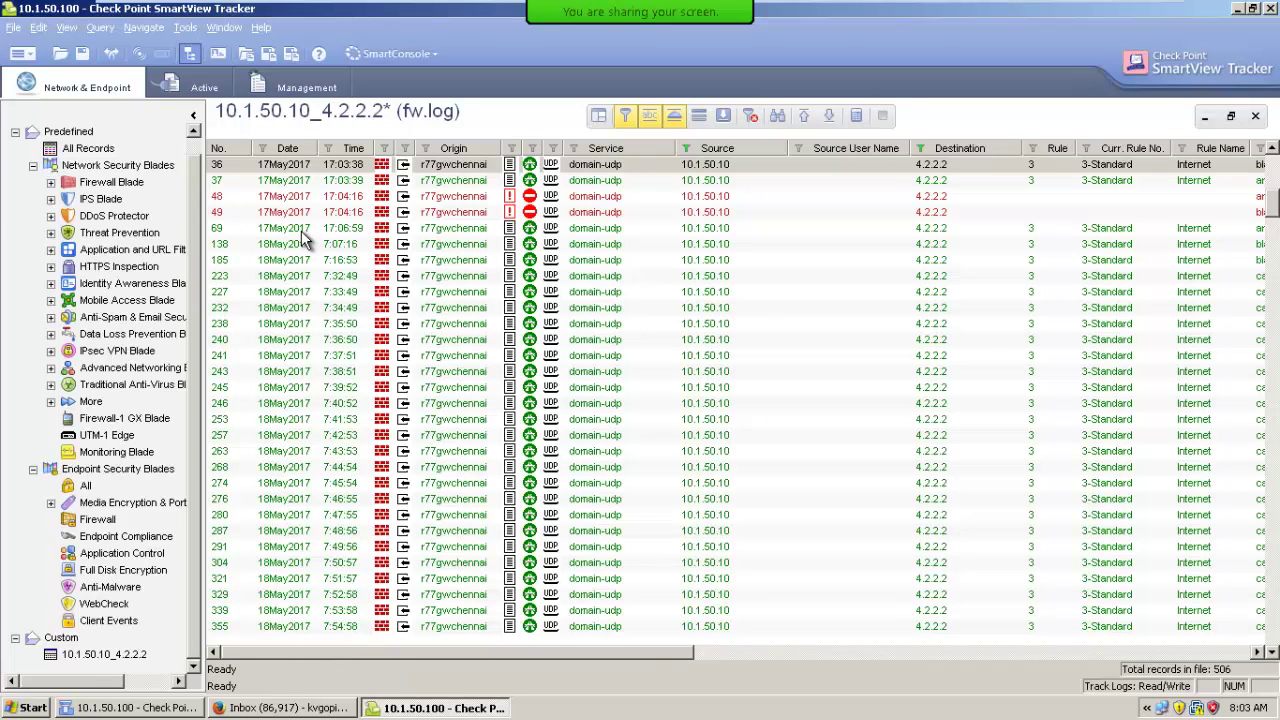
Go to All Records without saving the query, then switch the active log with the Default name.
left_click(88, 148)
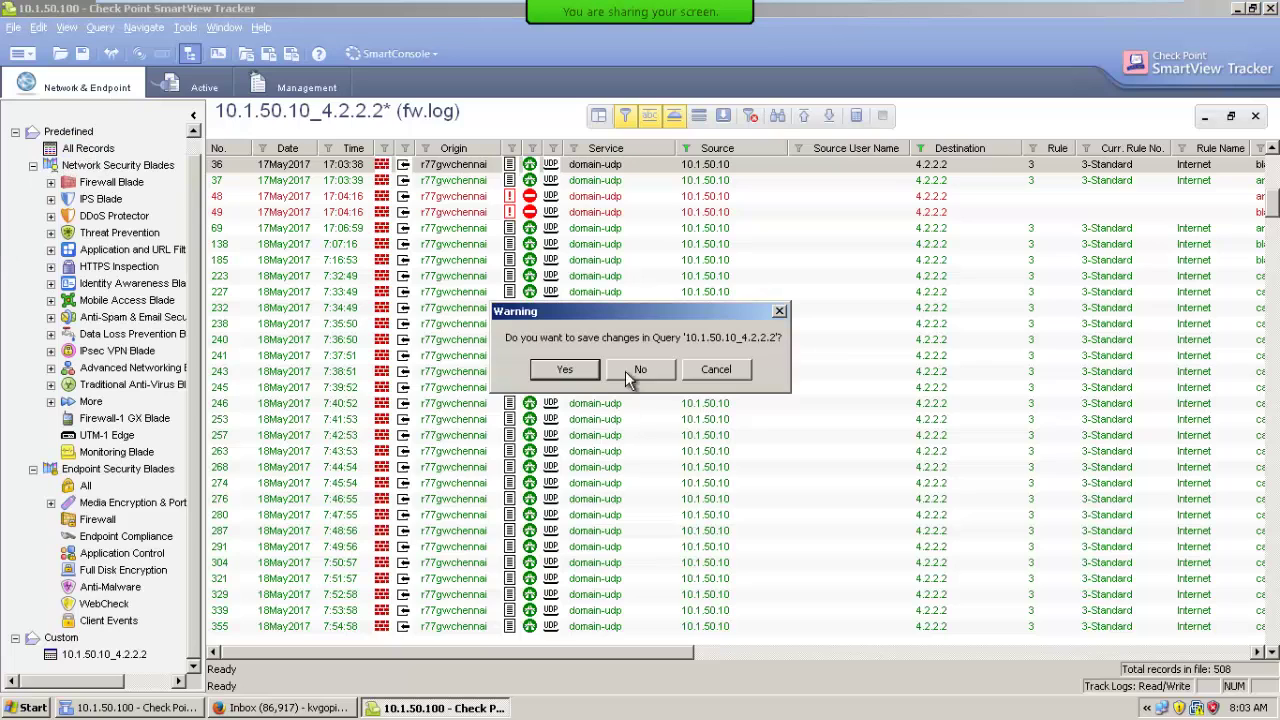
left_click(627, 370)
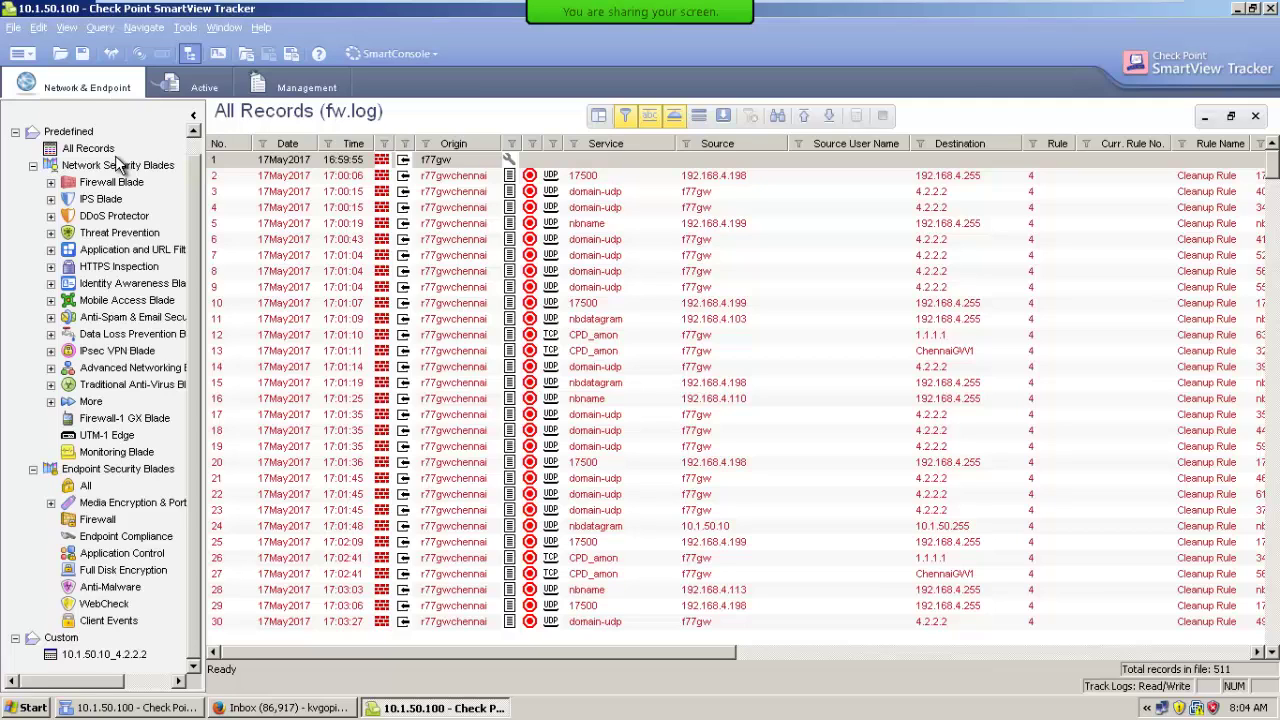
left_click(22, 53)
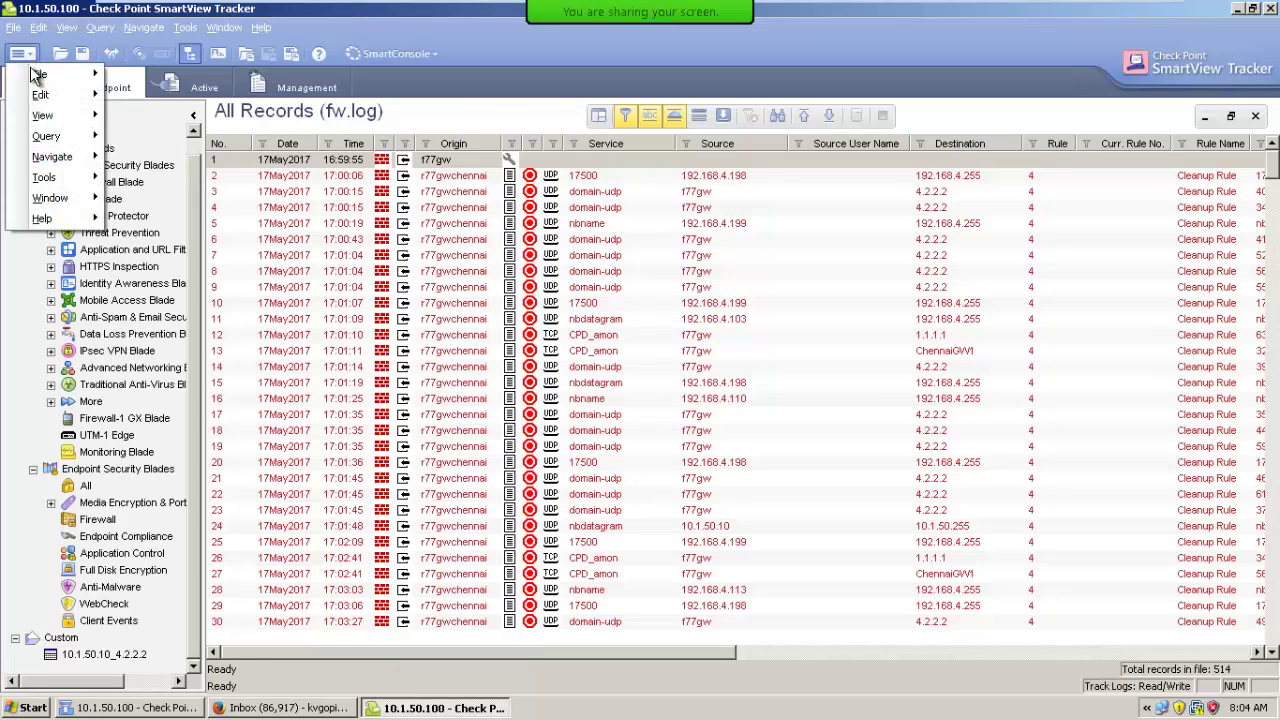
mouse_move(38, 75)
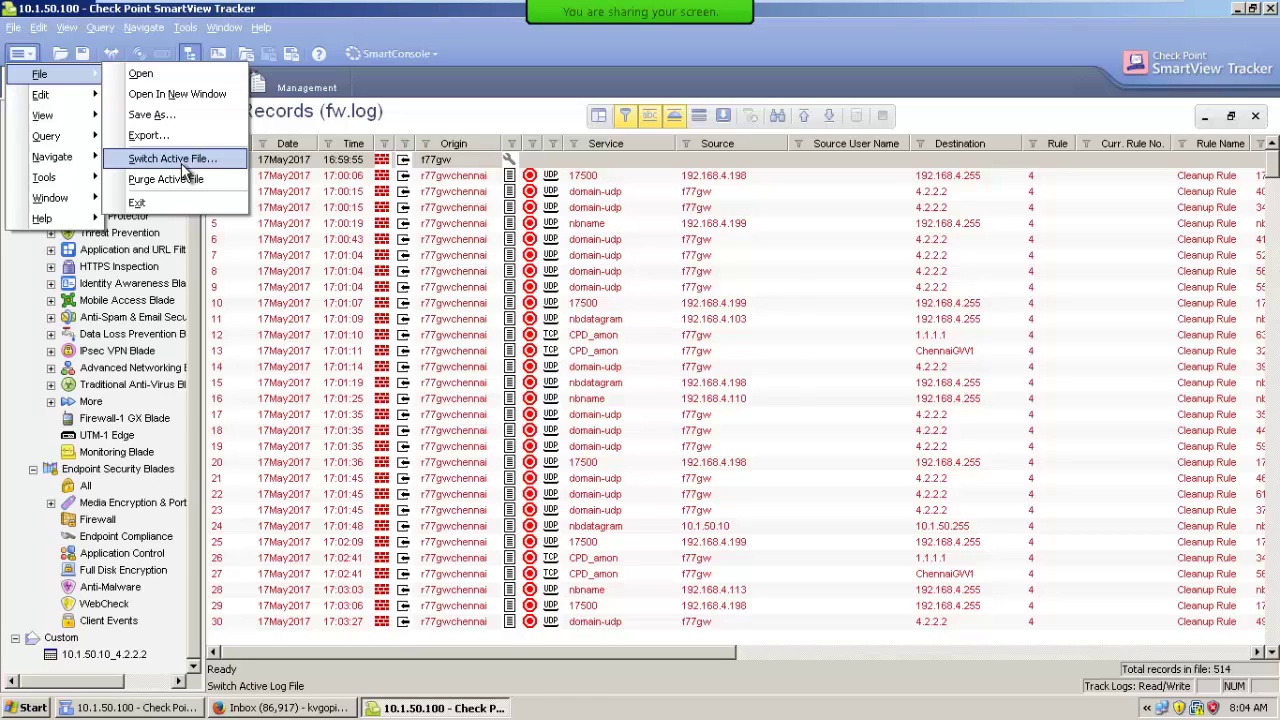
left_click(181, 163)
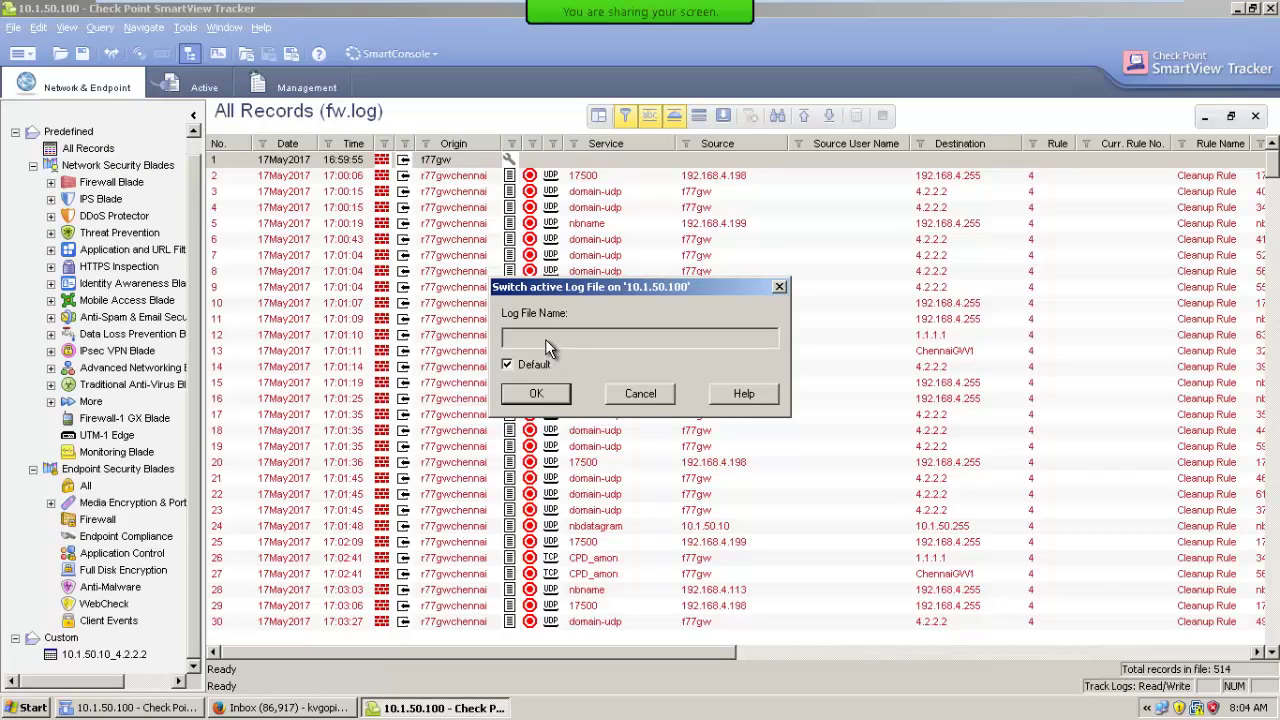
left_click(537, 393)
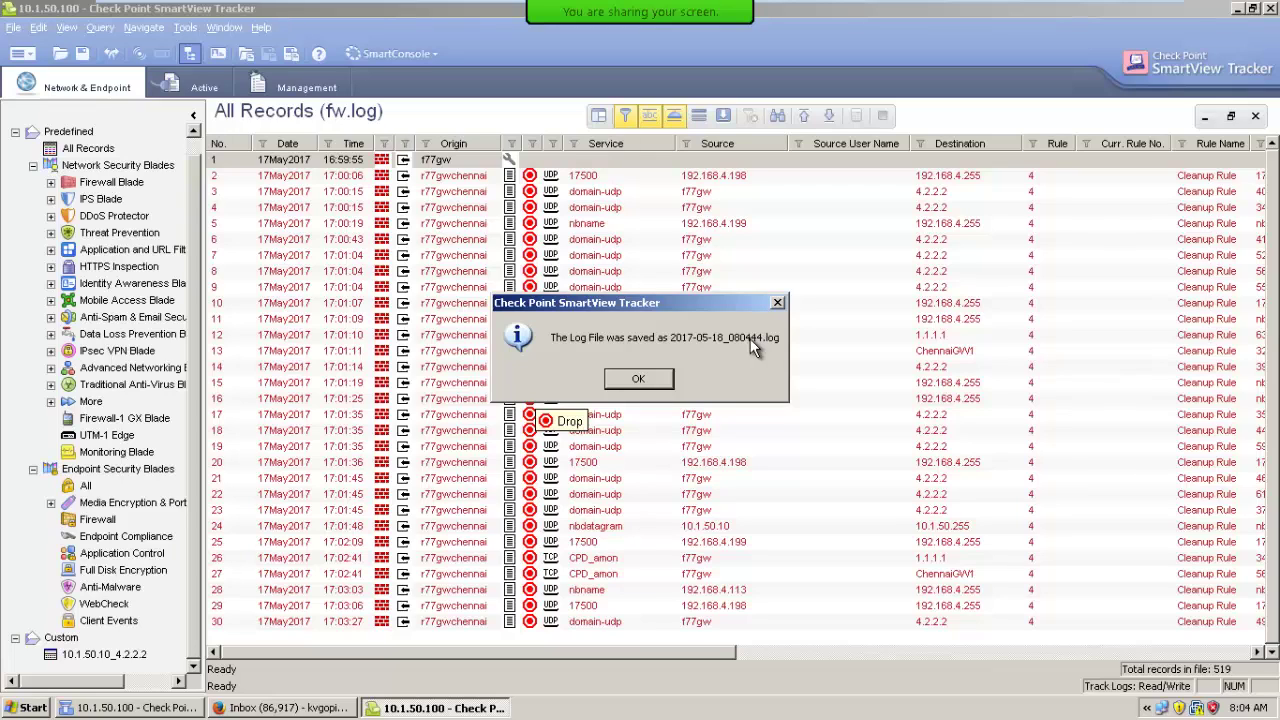
left_click(643, 381)
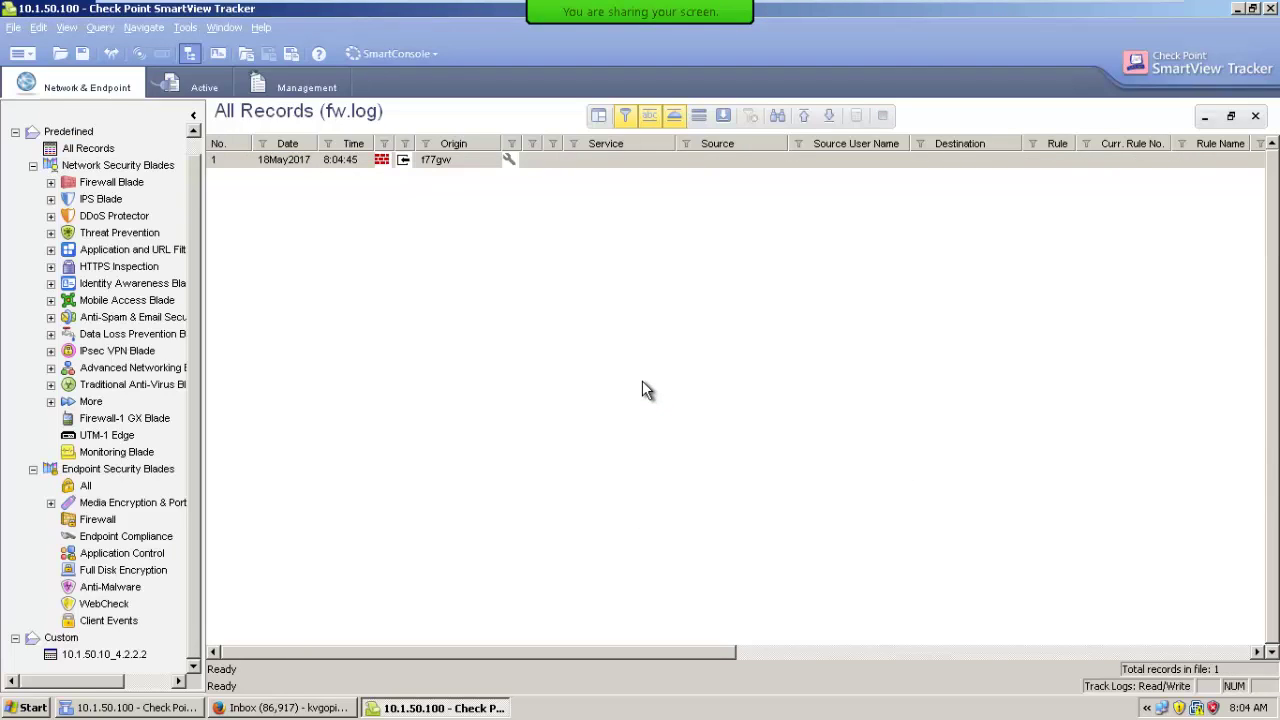
double_click(280, 168)
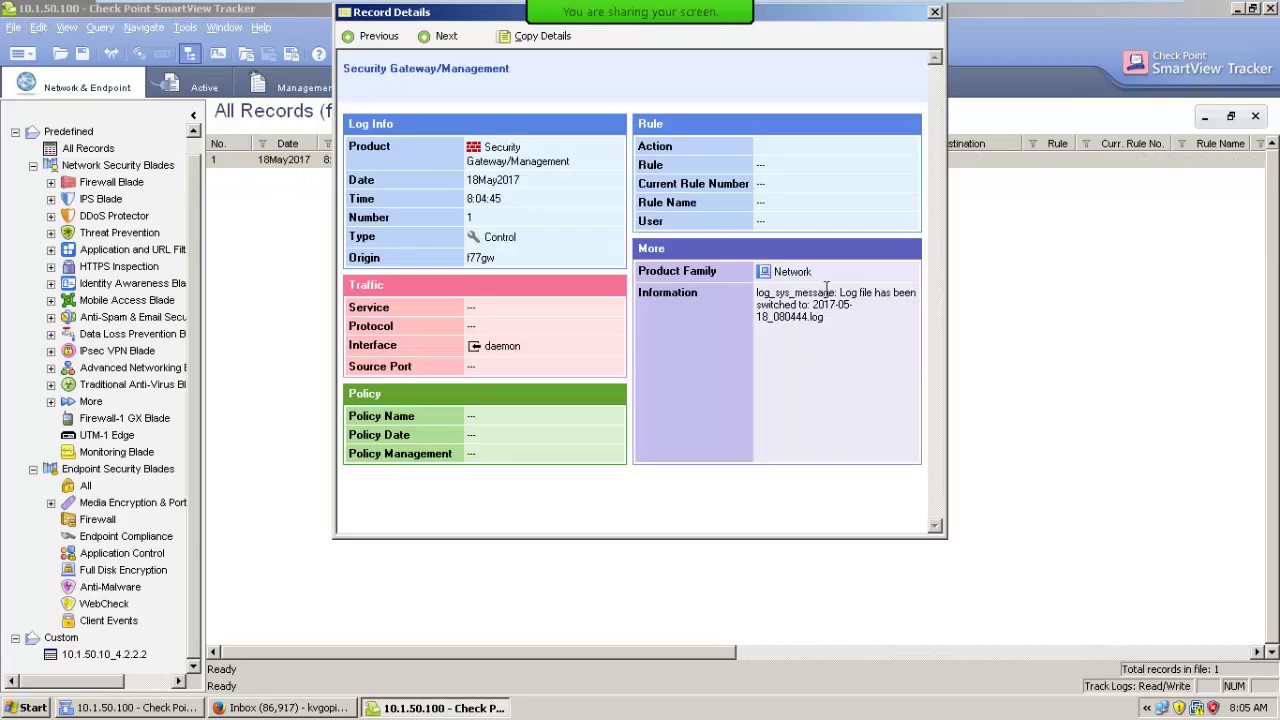
left_click_drag(840, 292, 913, 306)
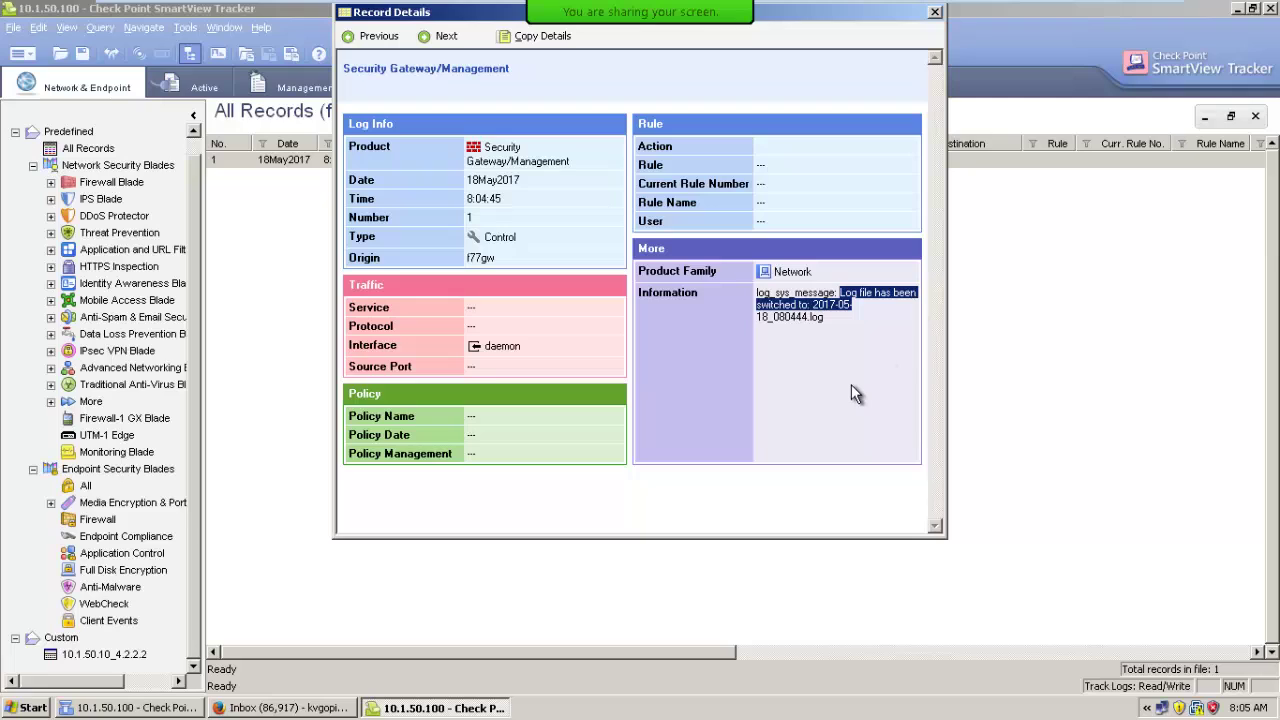
left_click(822, 332)
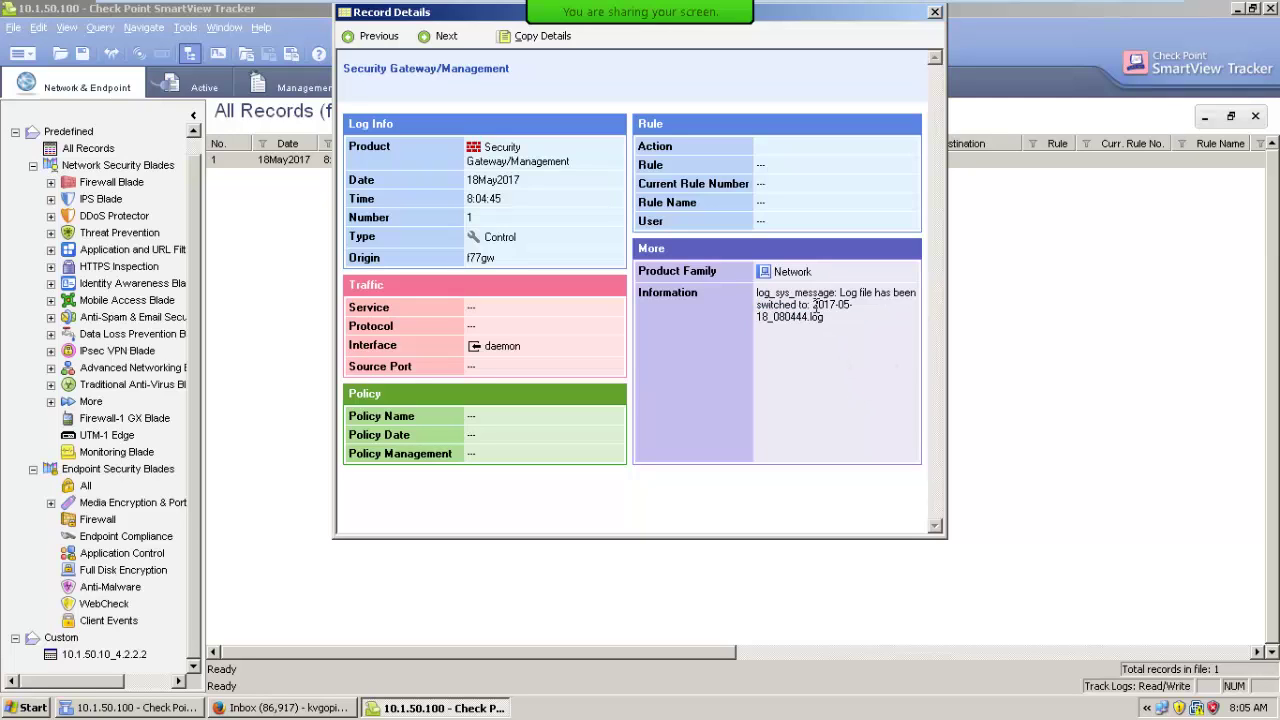
left_click_drag(812, 304, 838, 314)
left_click(808, 318)
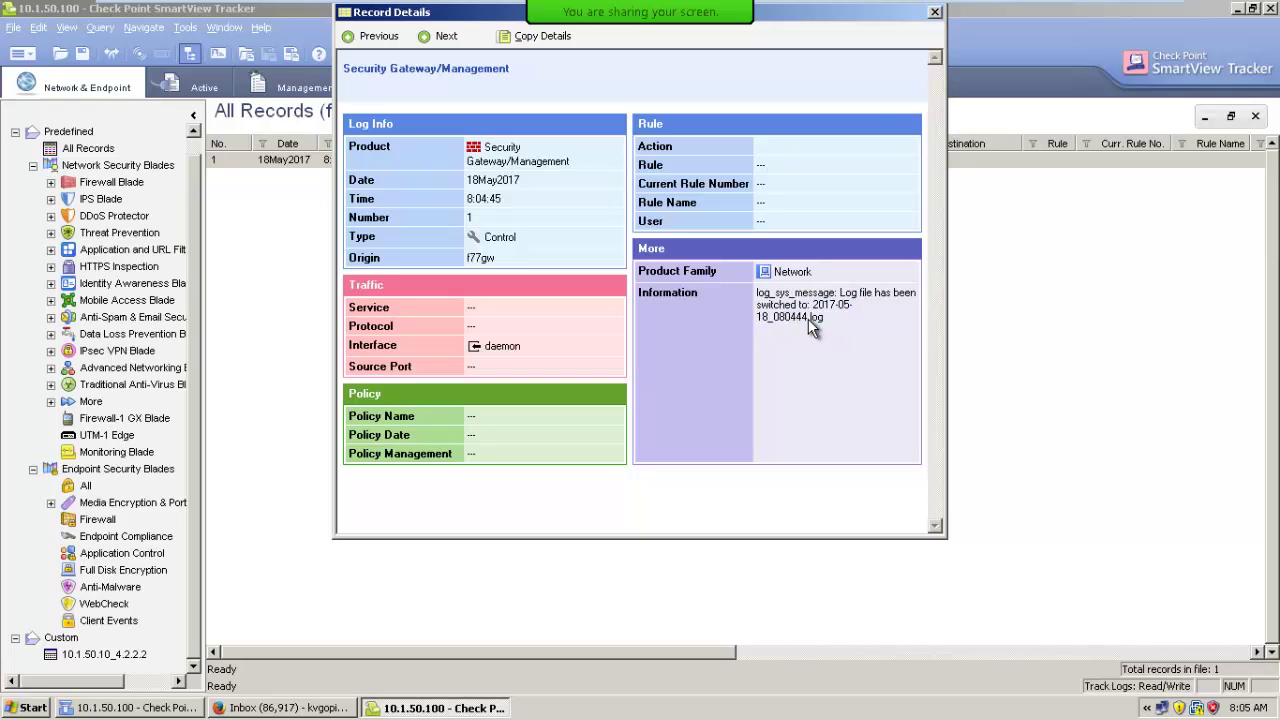
left_click(934, 12)
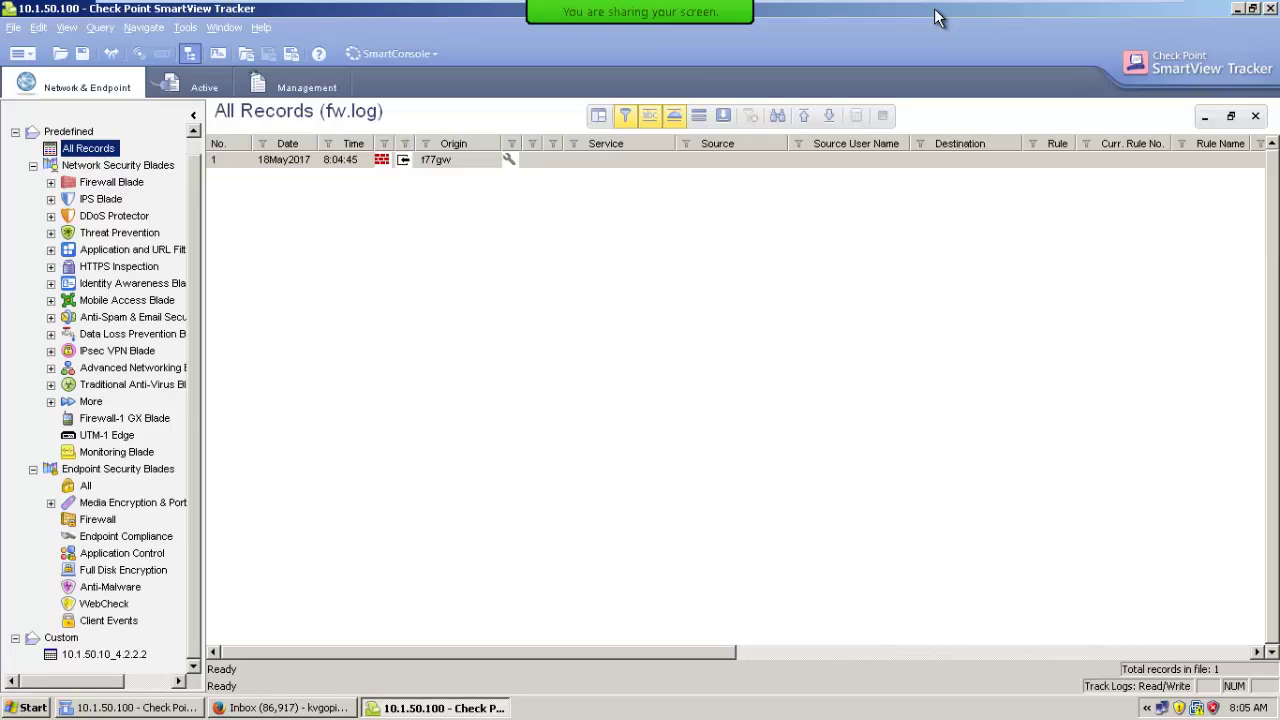
Jump to the newest records of the new fw.log.
left_click(20, 54)
mouse_move(20, 75)
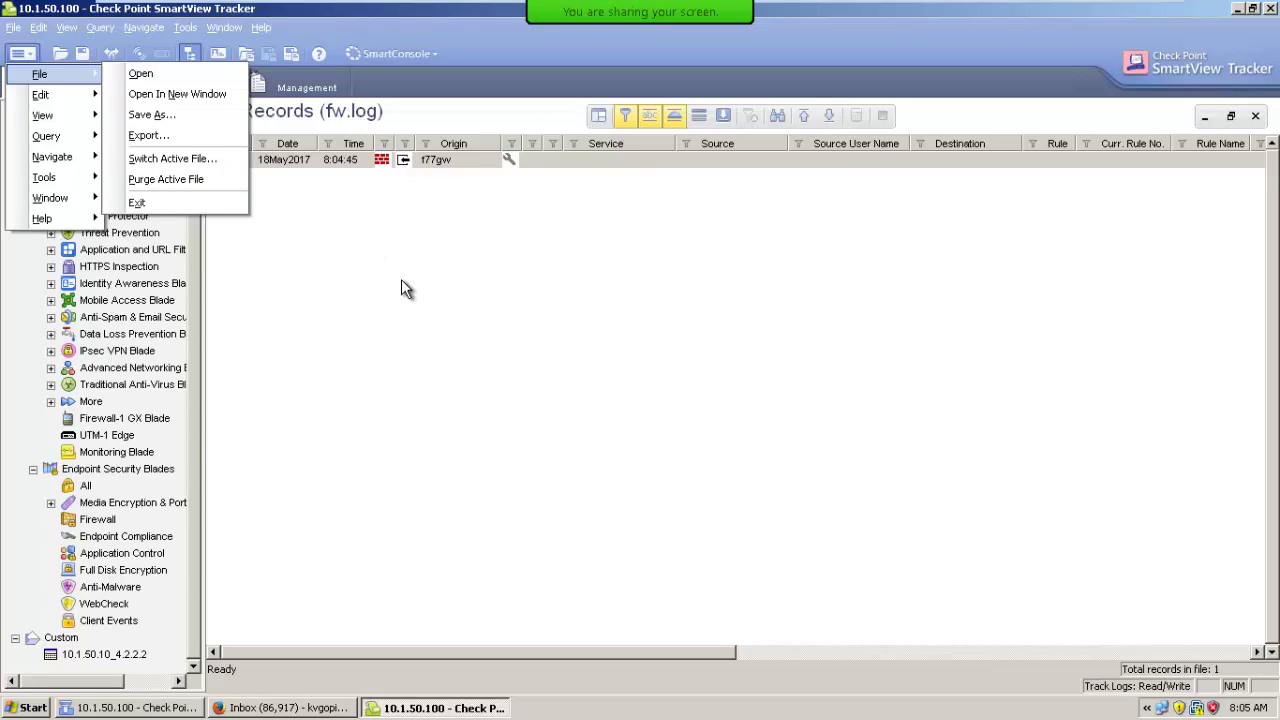
left_click(829, 113)
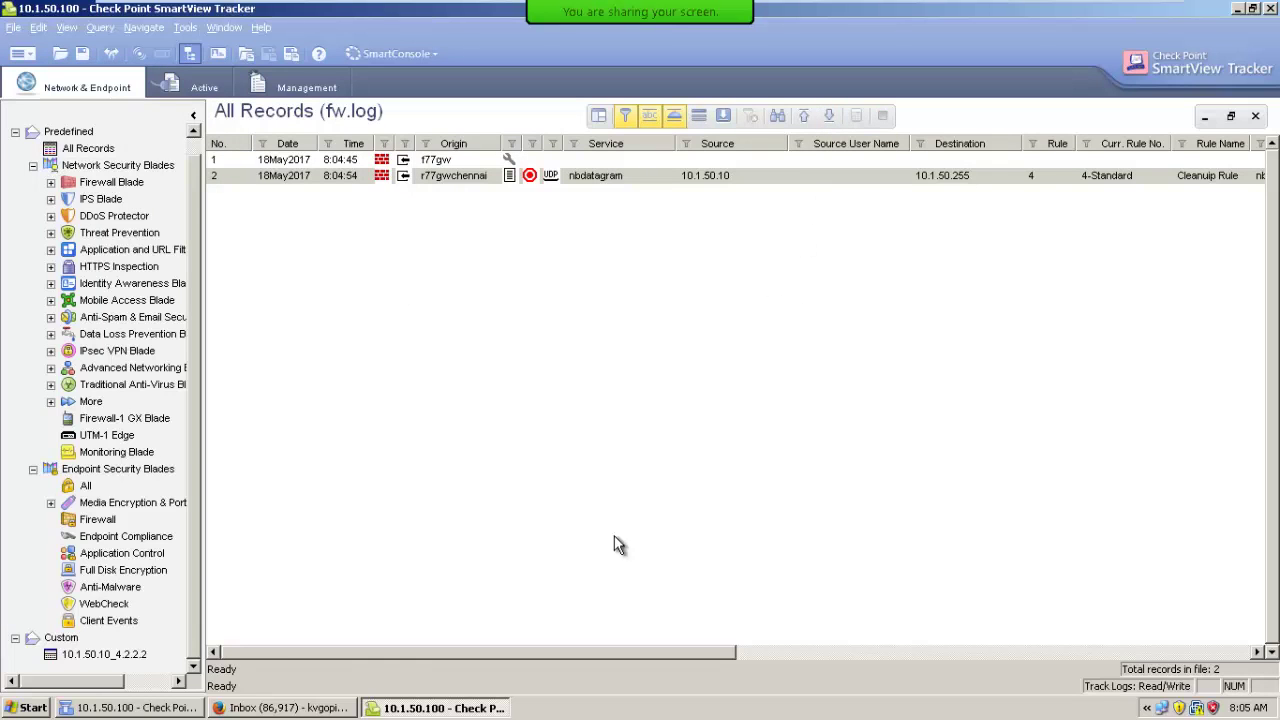
Sign out of the Google account in Firefox's Gmail and return to SmartView Tracker.
left_click(280, 708)
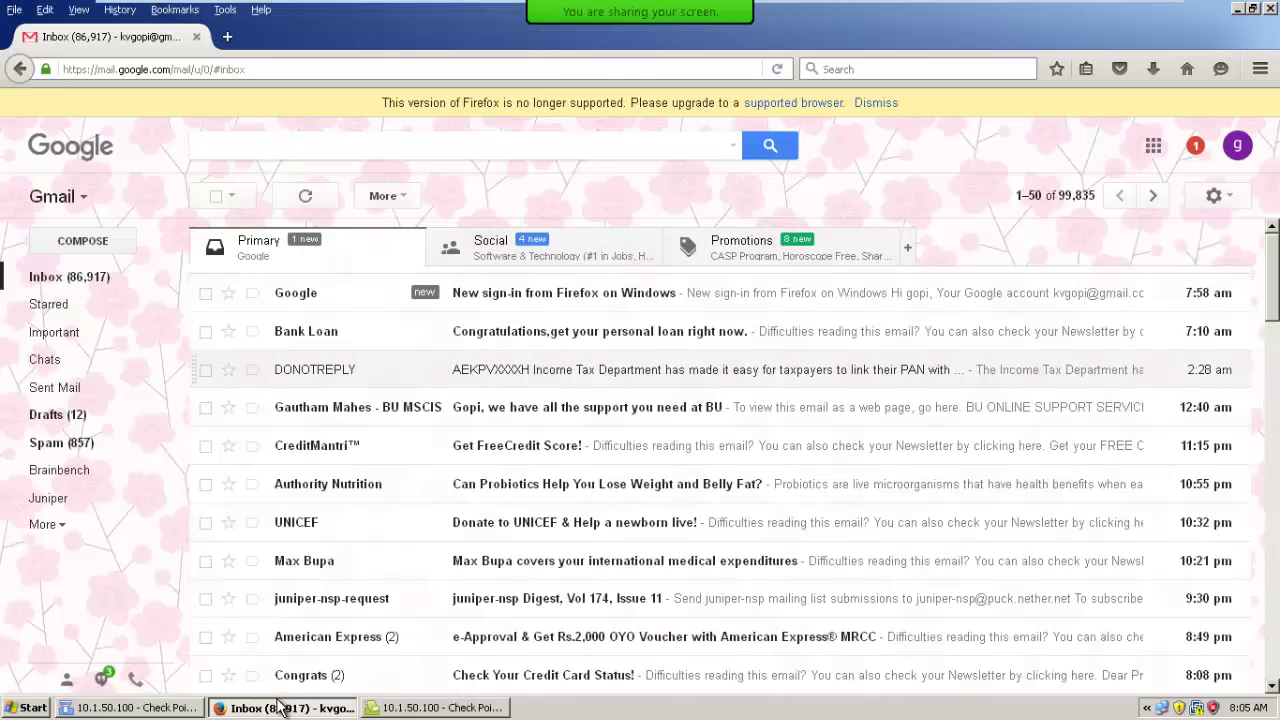
left_click(1237, 145)
left_click(1196, 327)
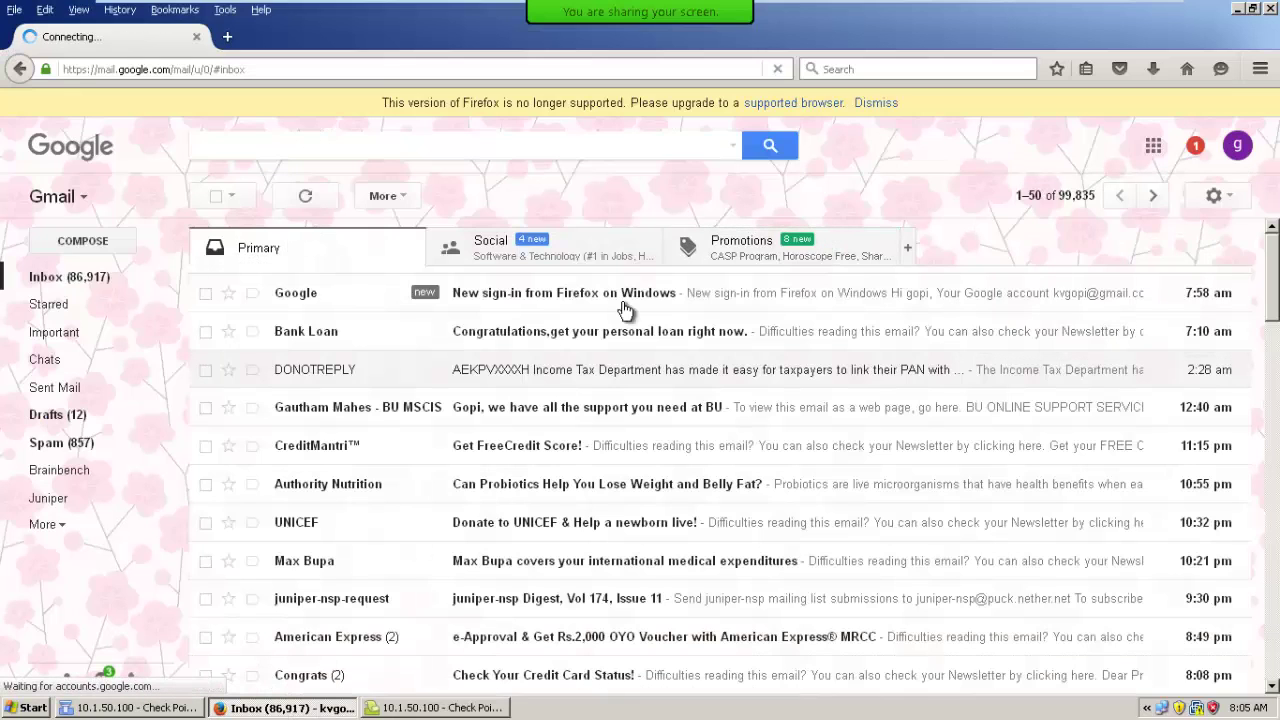
left_click(462, 710)
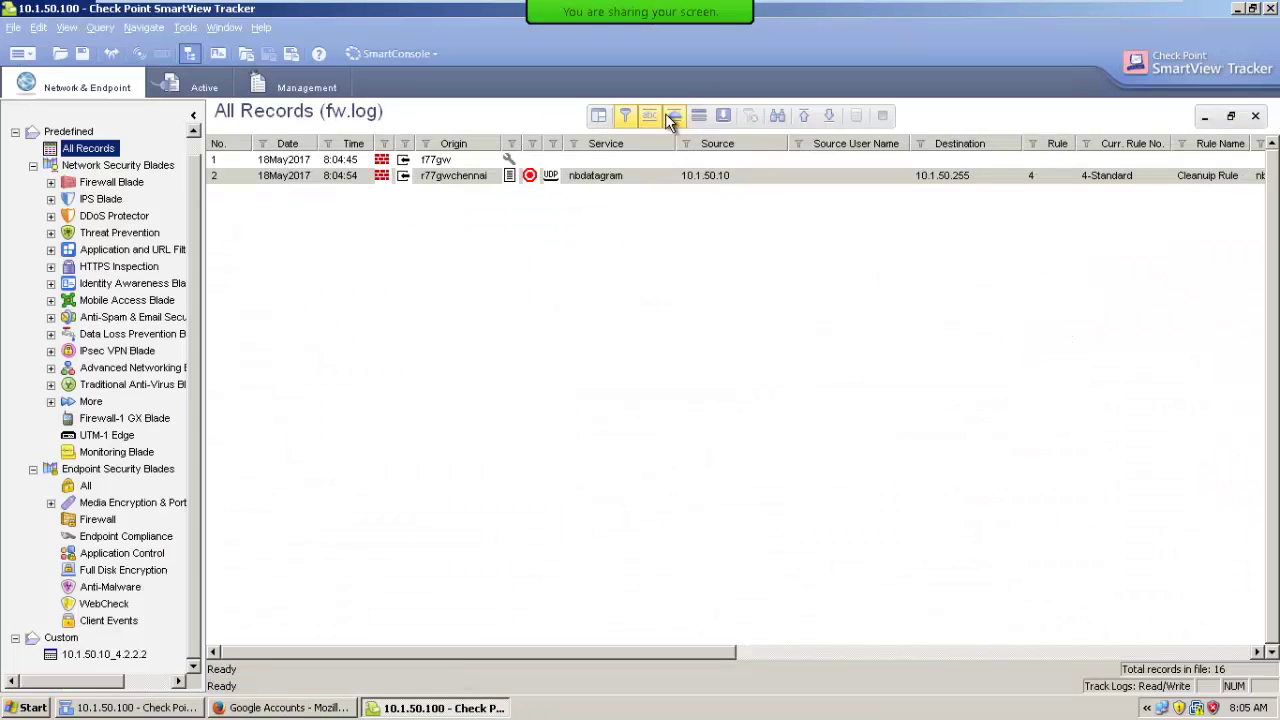
Load the latest records, then Purge Active File and confirm both prompts.
left_click(828, 118)
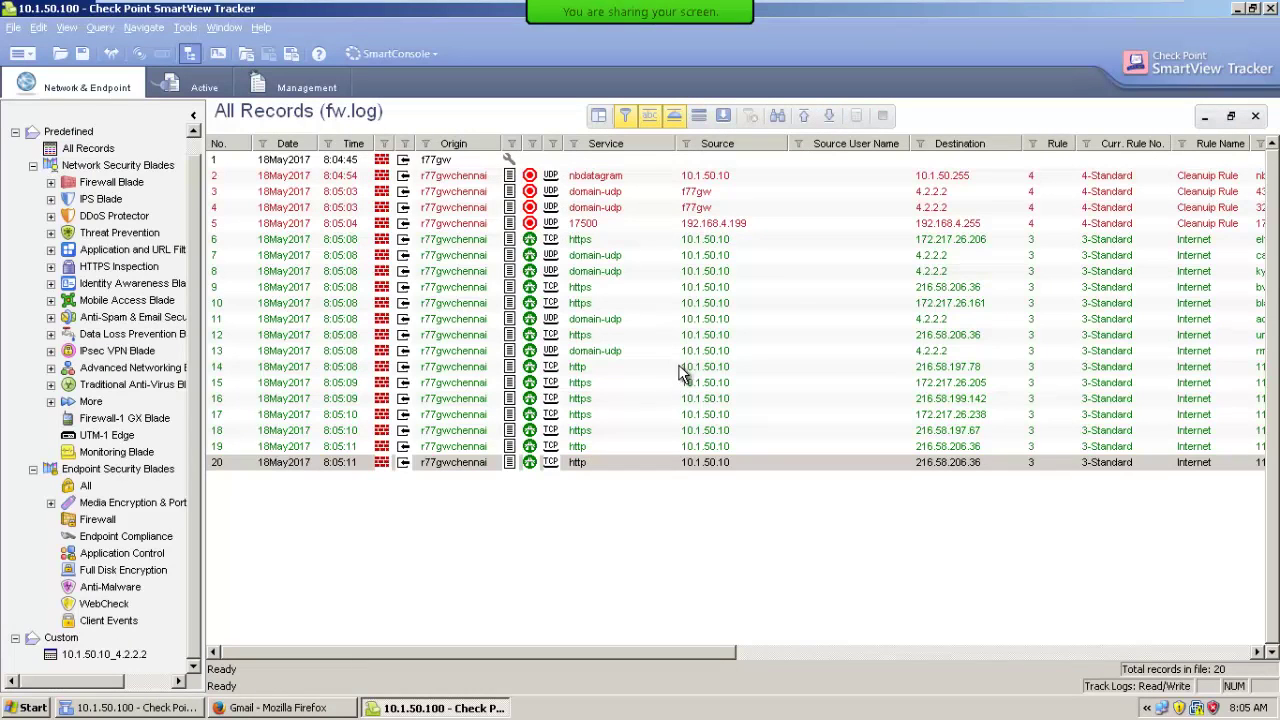
left_click(29, 56)
mouse_move(42, 73)
left_click(192, 178)
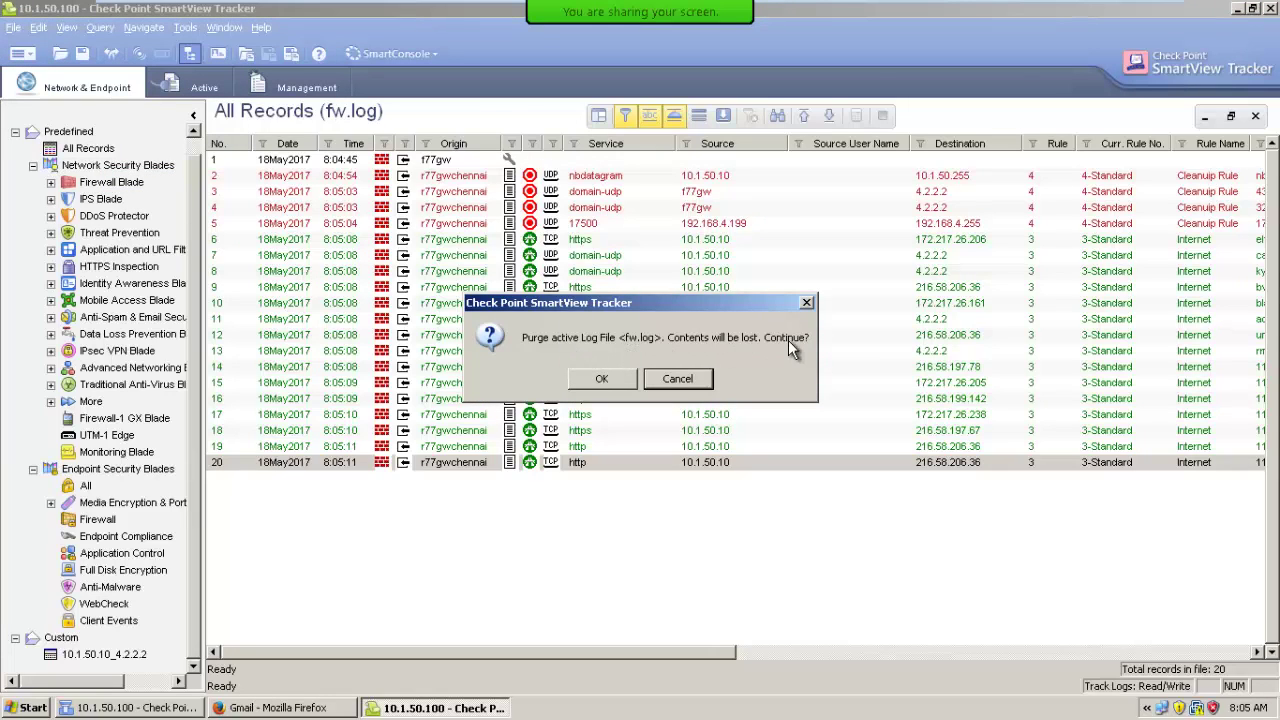
left_click(590, 383)
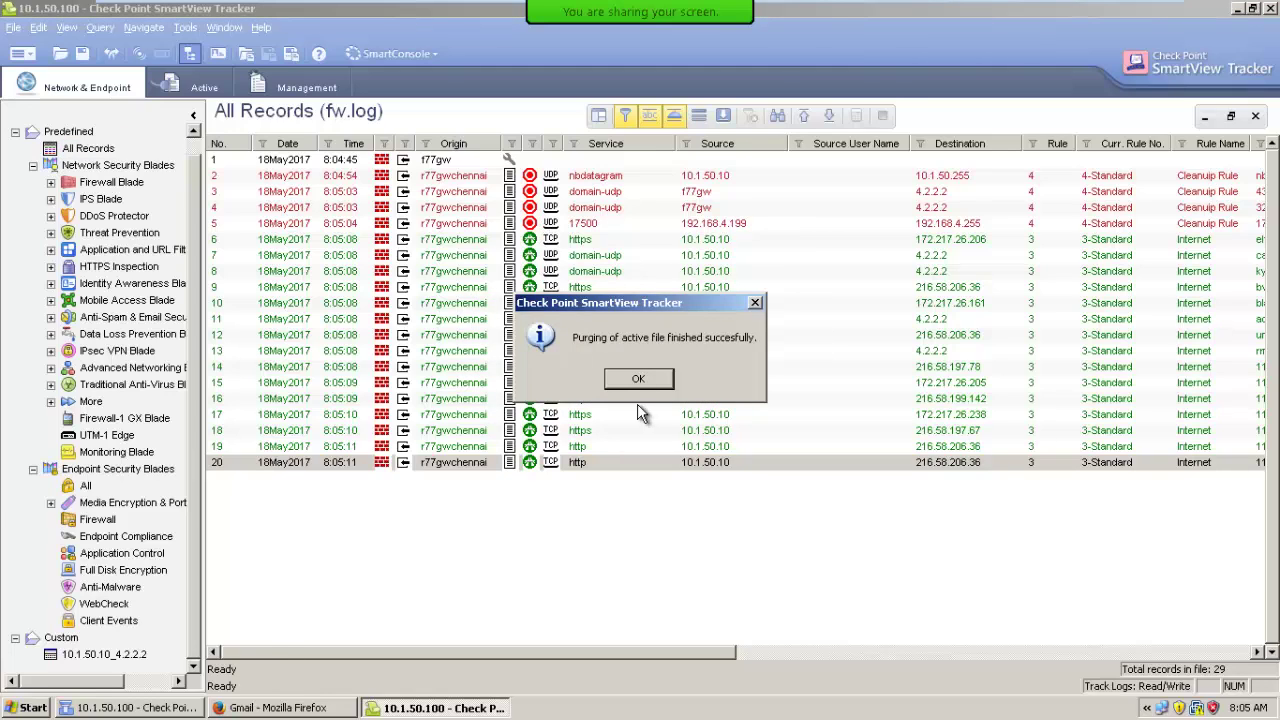
left_click(640, 384)
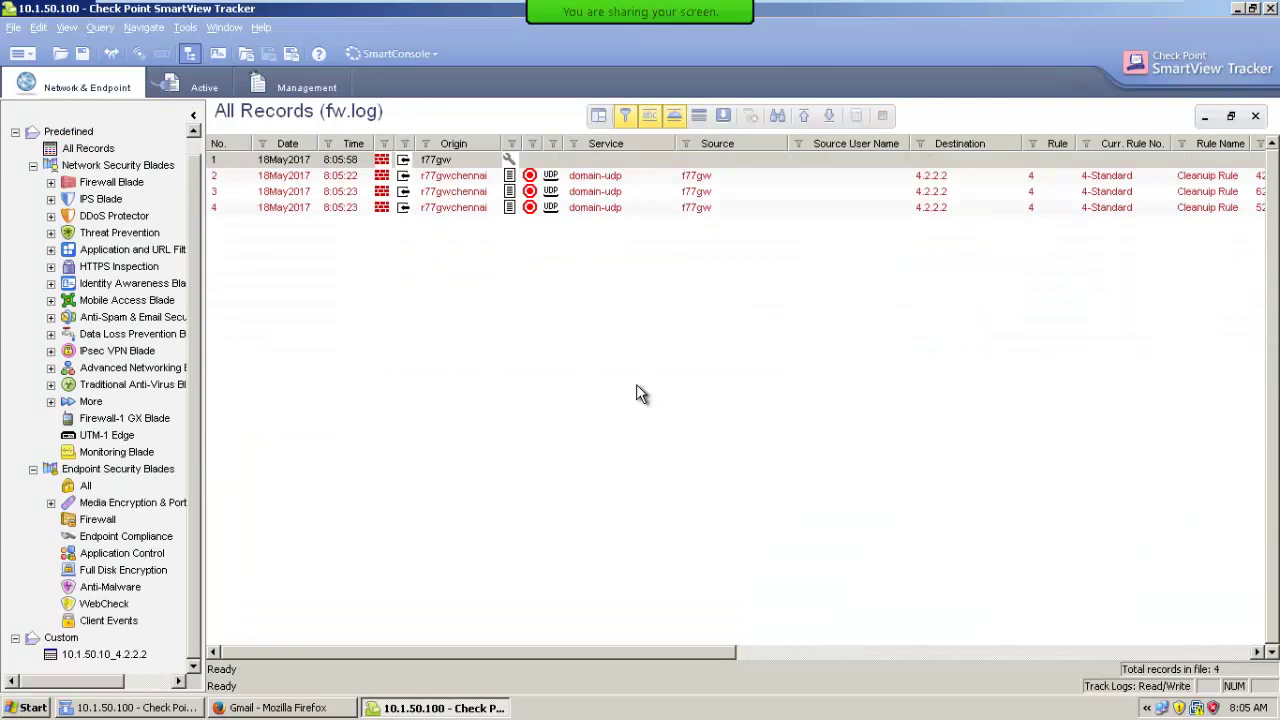
Review record 1's details, the log purged message, and close them.
double_click(523, 159)
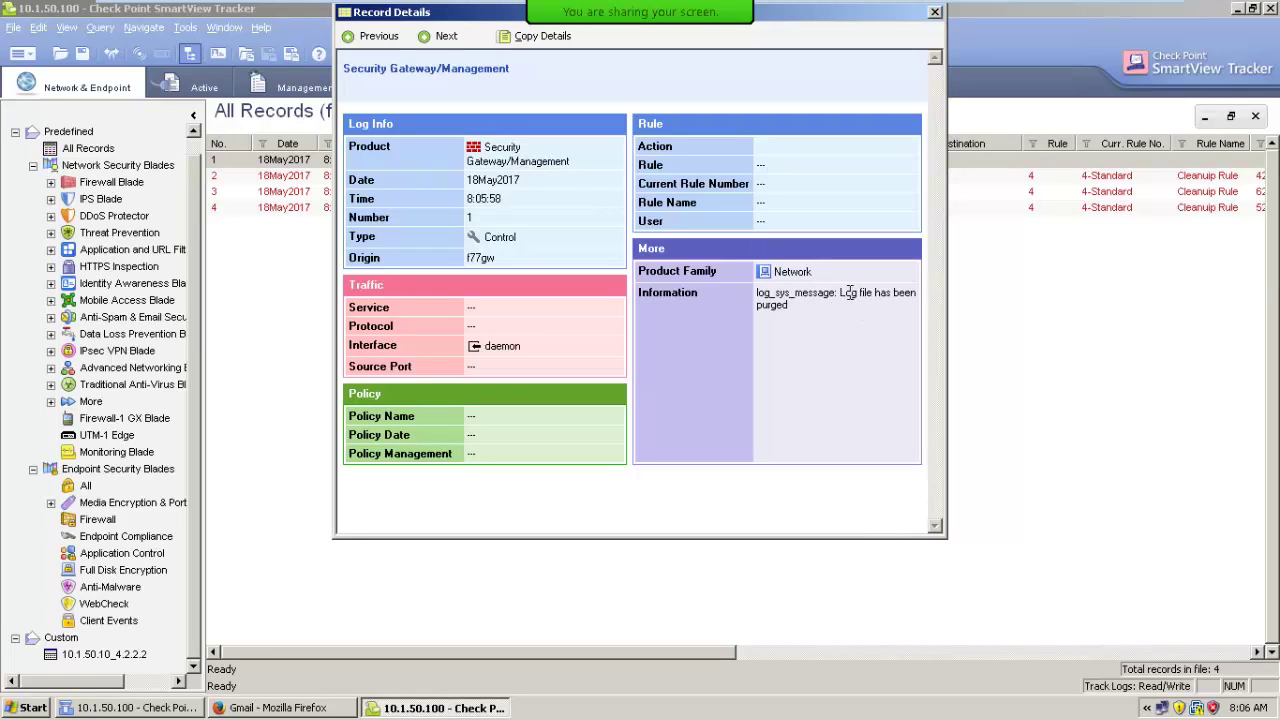
left_click_drag(840, 292, 918, 305)
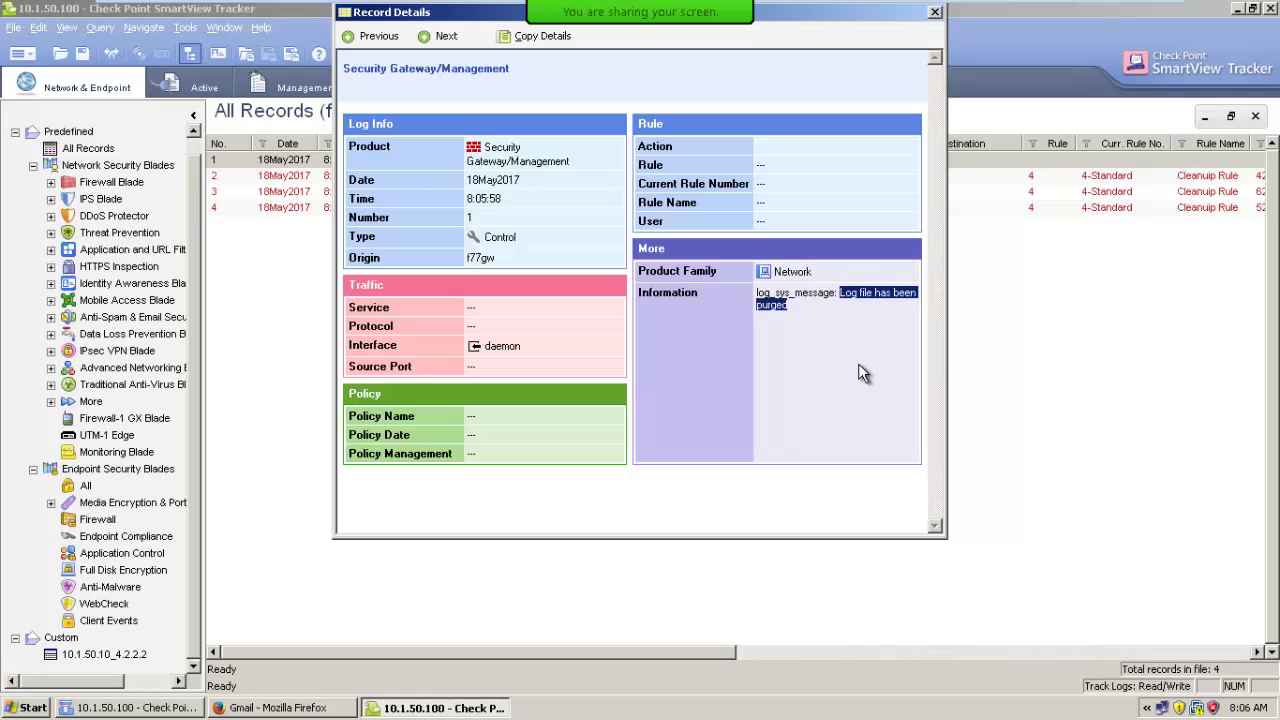
left_click(935, 12)
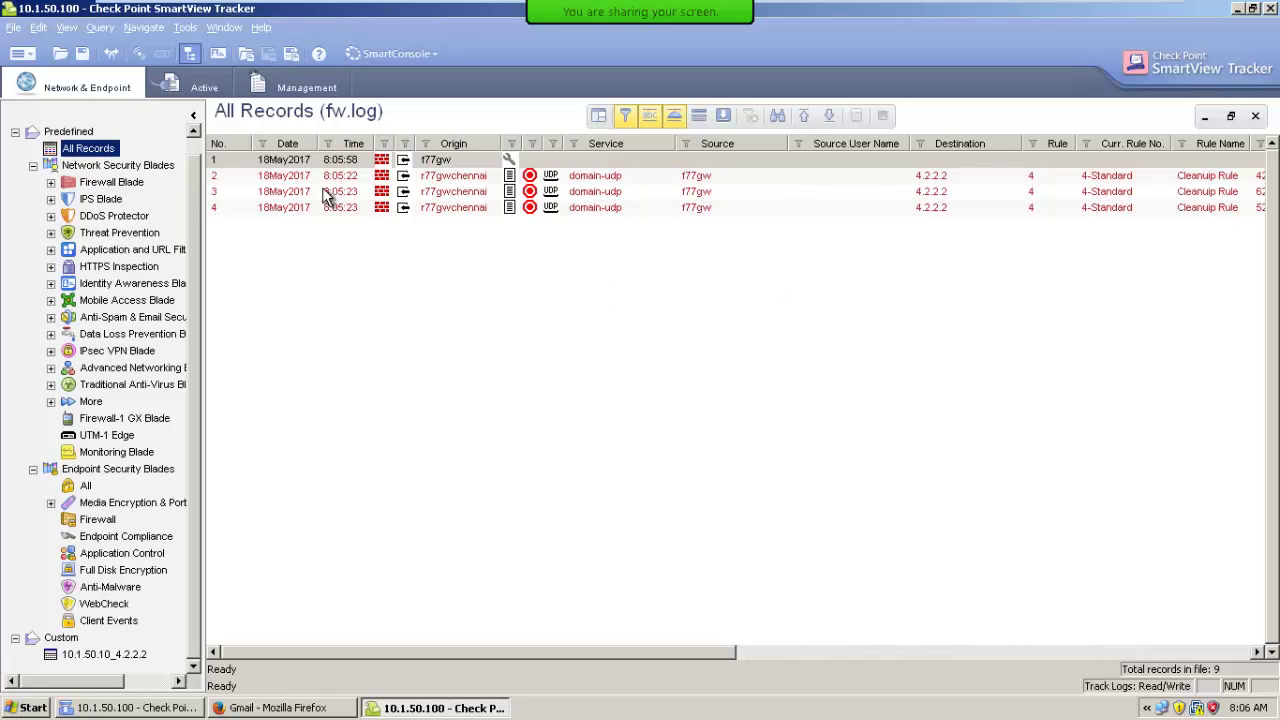
Inspect record 2's details, then copy its whole line.
left_click(282, 162)
double_click(271, 178)
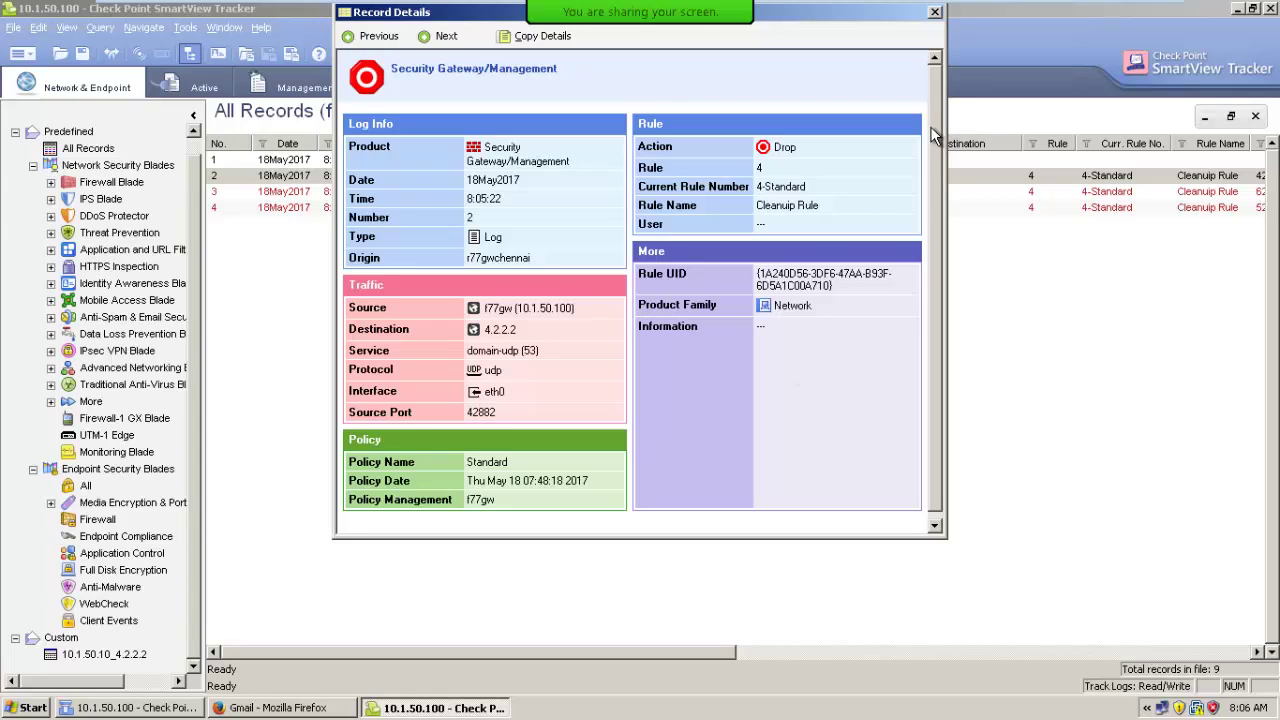
left_click(934, 12)
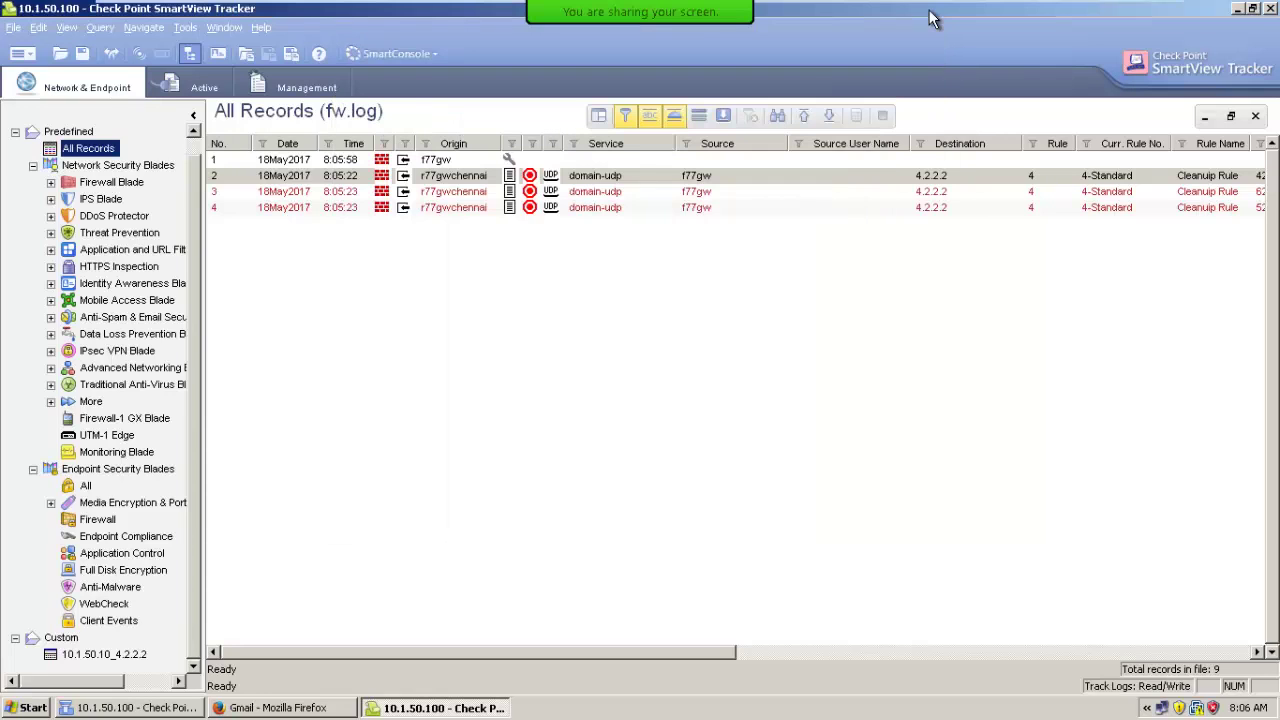
right_click(226, 176)
mouse_move(320, 228)
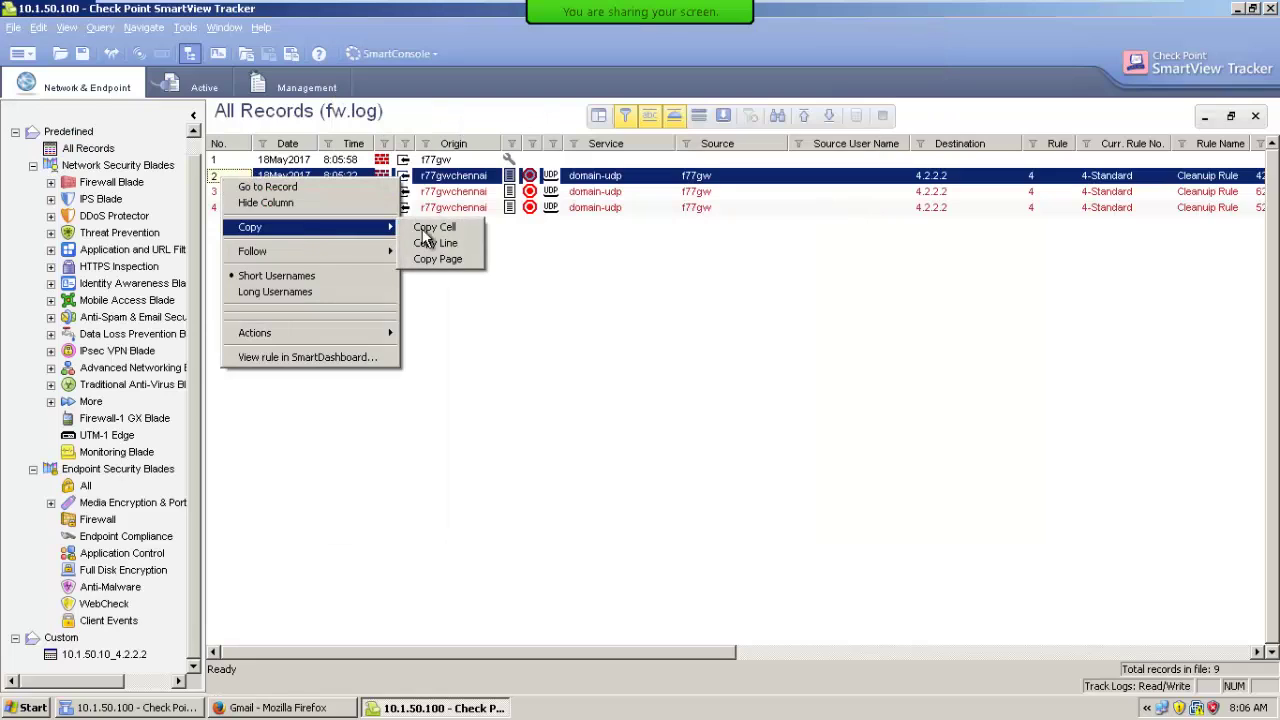
left_click(436, 245)
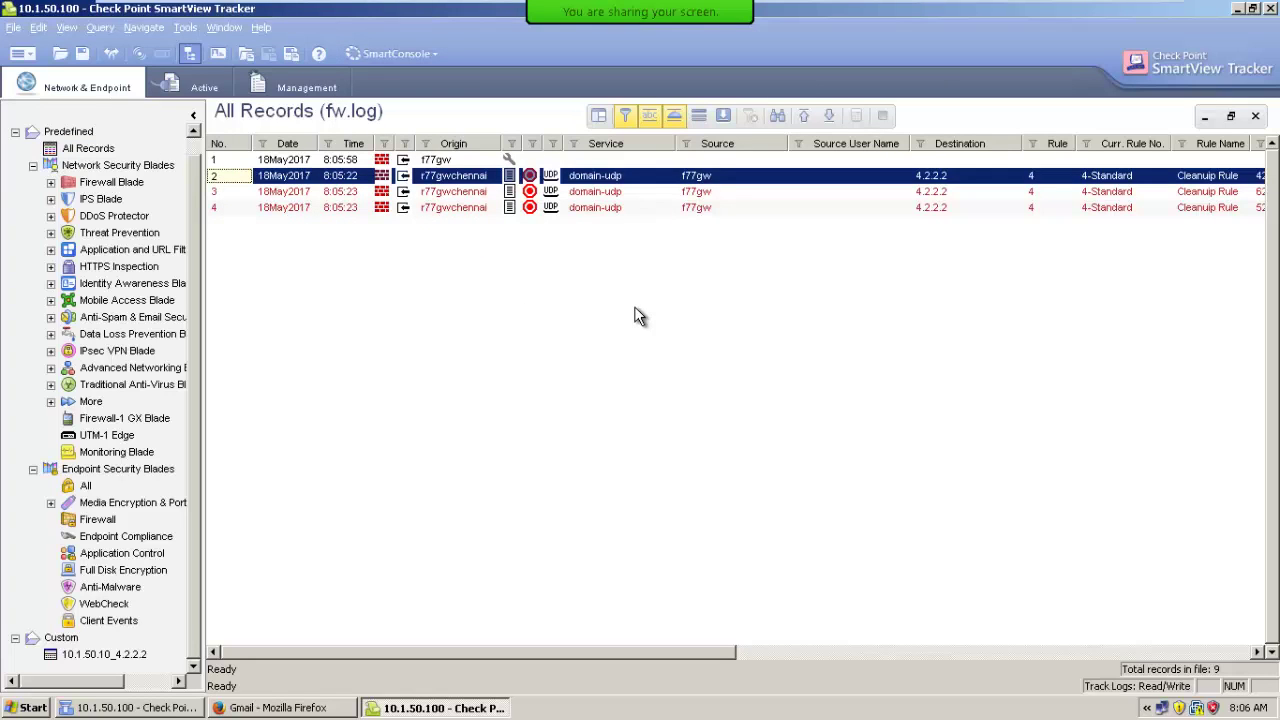
Launch notepad from the Run prompt and paste the copied record 2.
key("super+r")
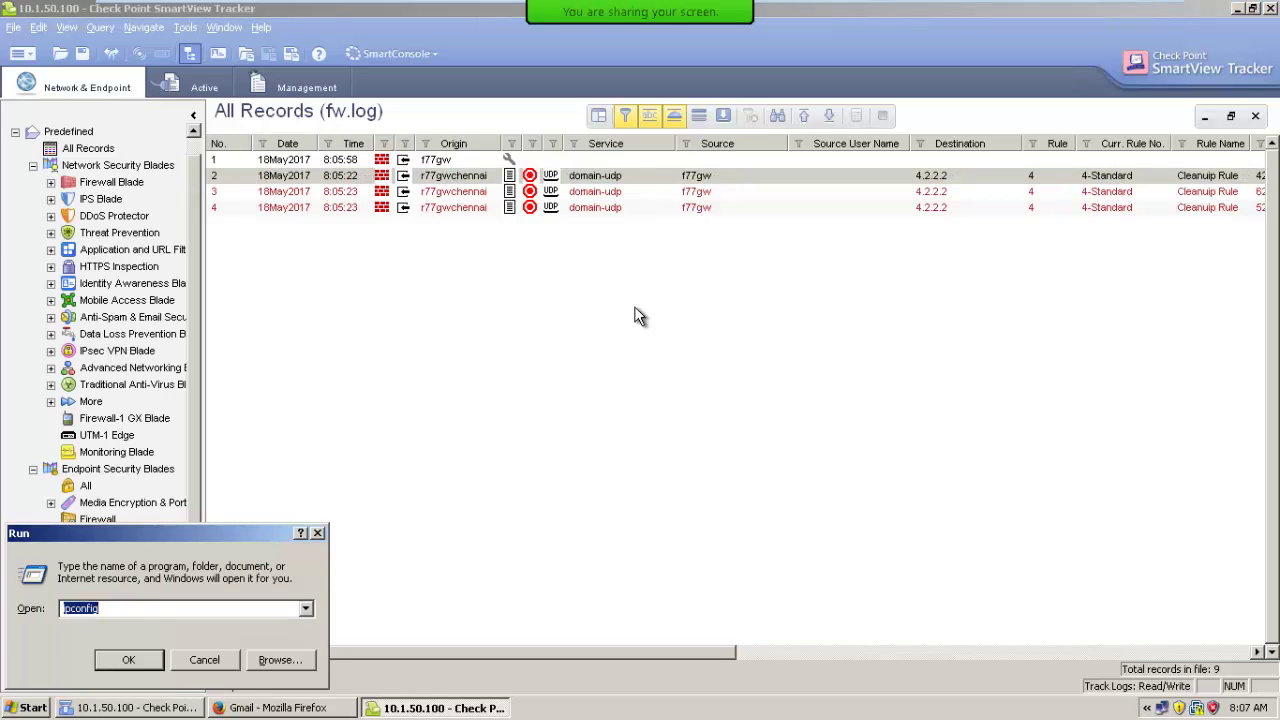
type("notepad")
key("Return")
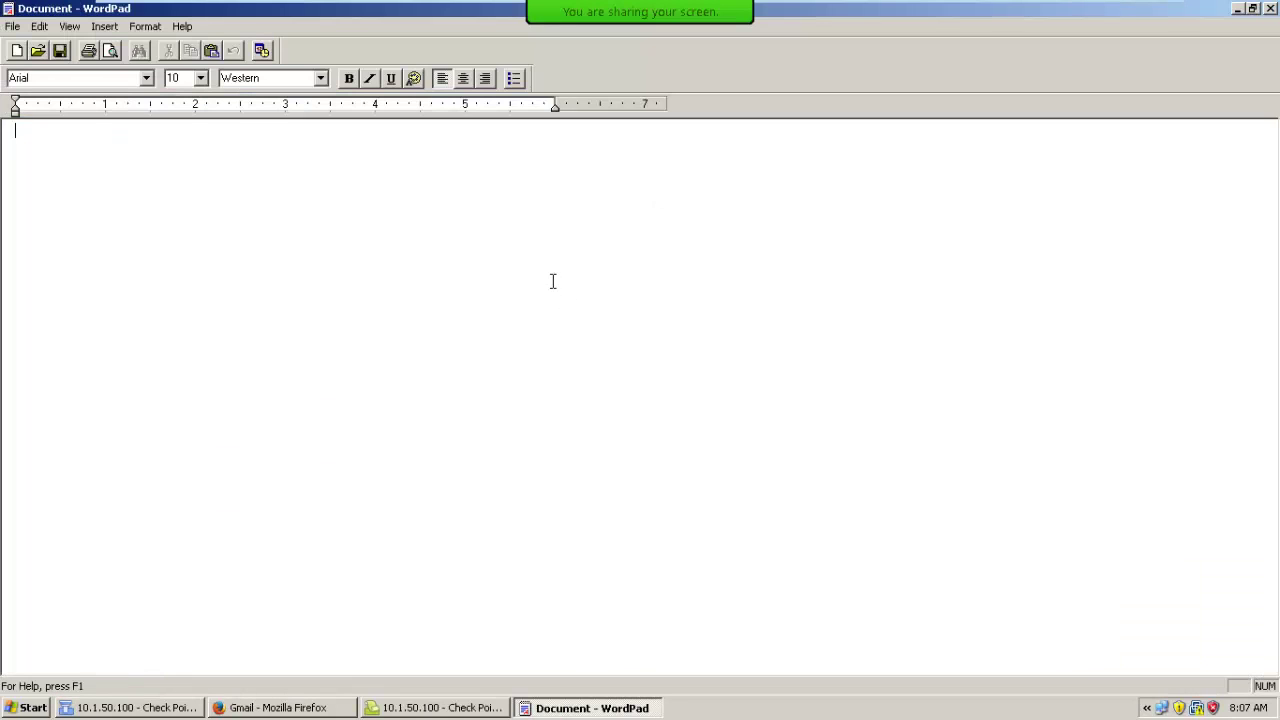
key("ctrl+v")
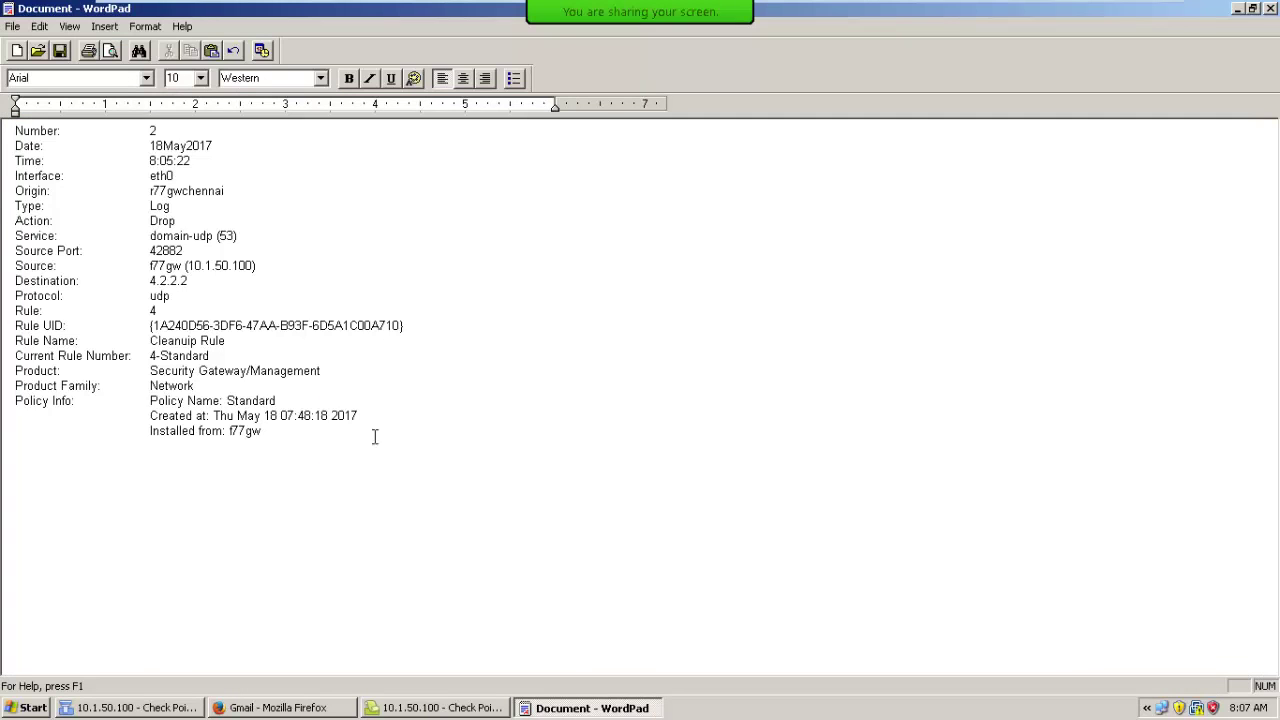
Inspect the pasted record, delete all its text, and switch back to SmartView Tracker.
left_click_drag(286, 443, 8, 136)
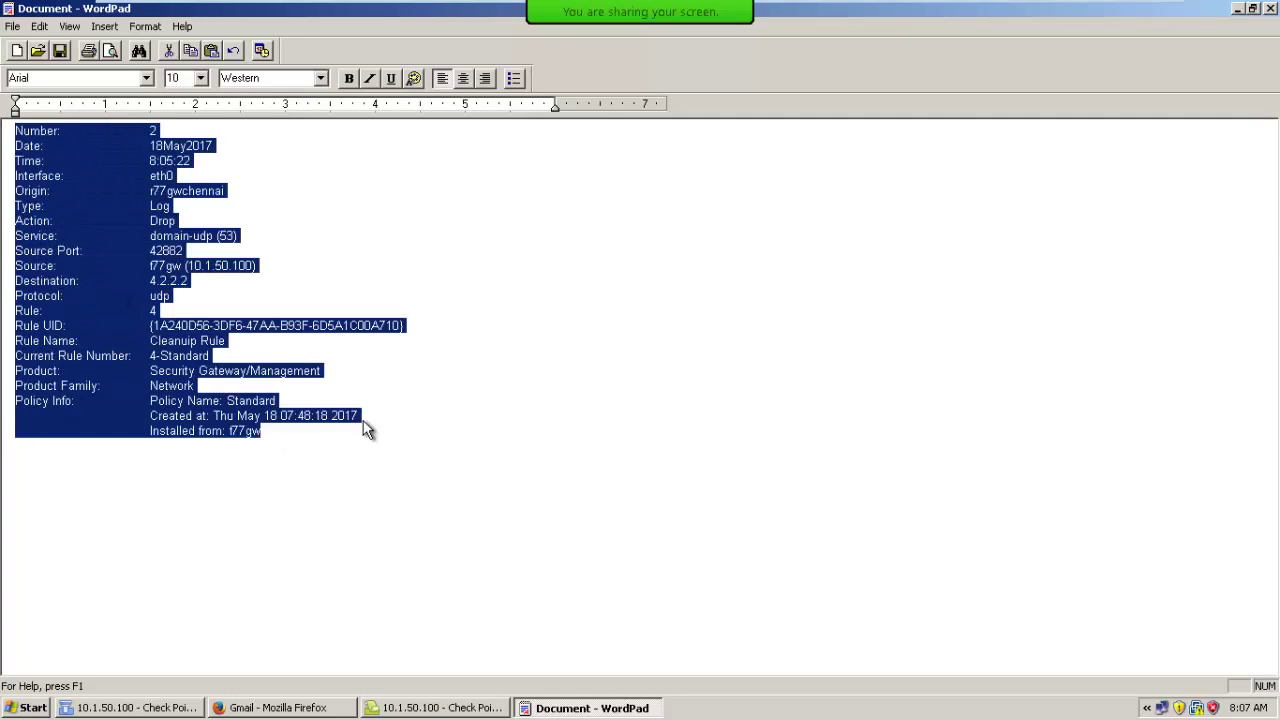
left_click(412, 433)
left_click_drag(313, 433, 8, 150)
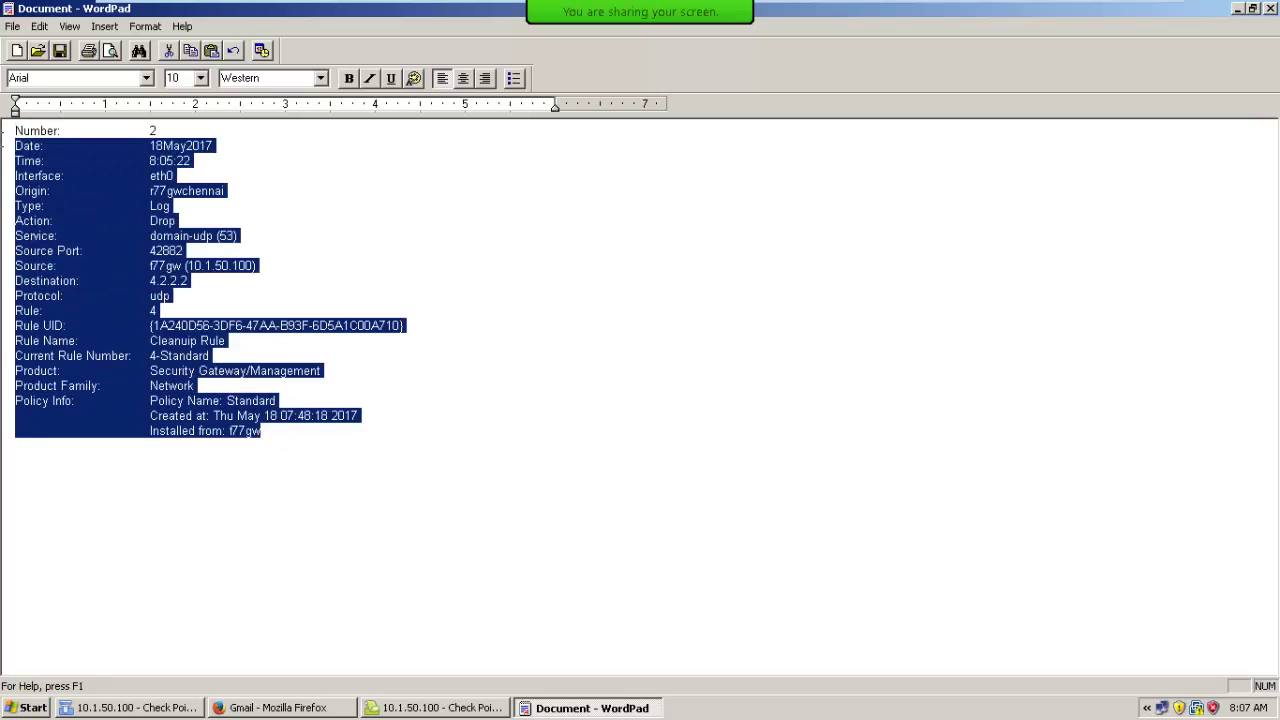
left_click(1137, 204)
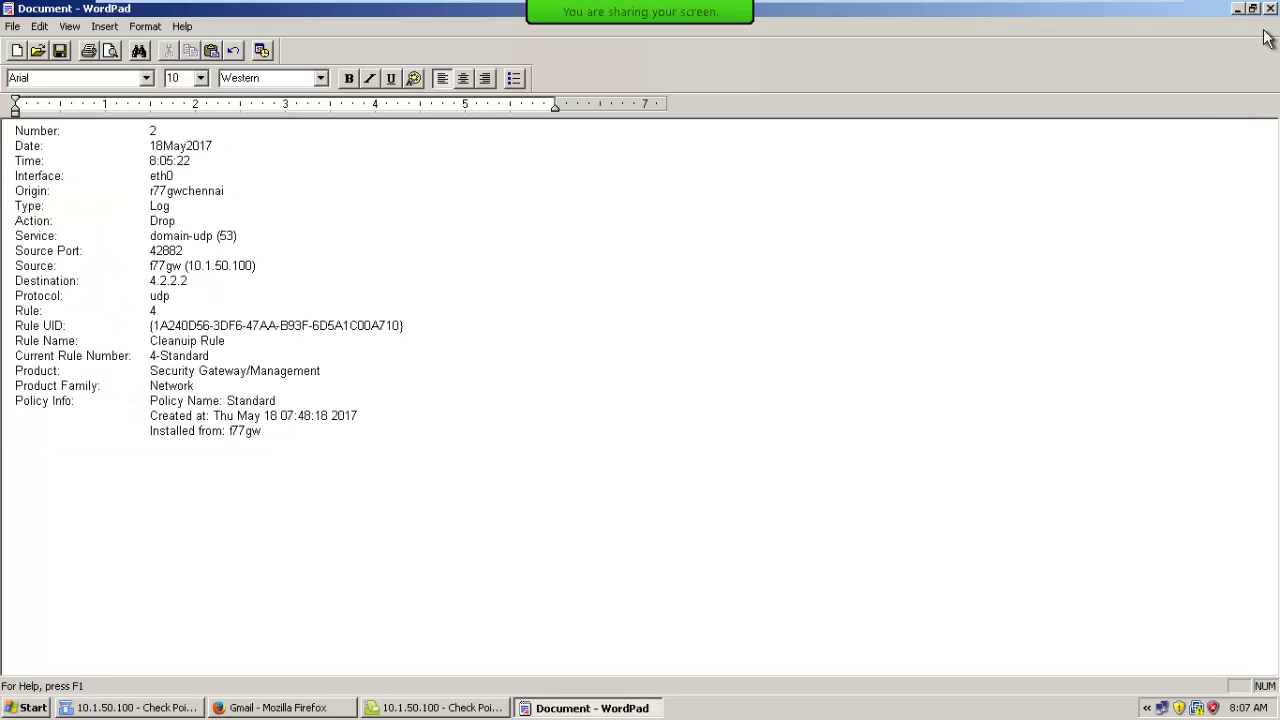
left_click(904, 272)
key("ctrl+a")
key("Delete")
key("alt+Tab")
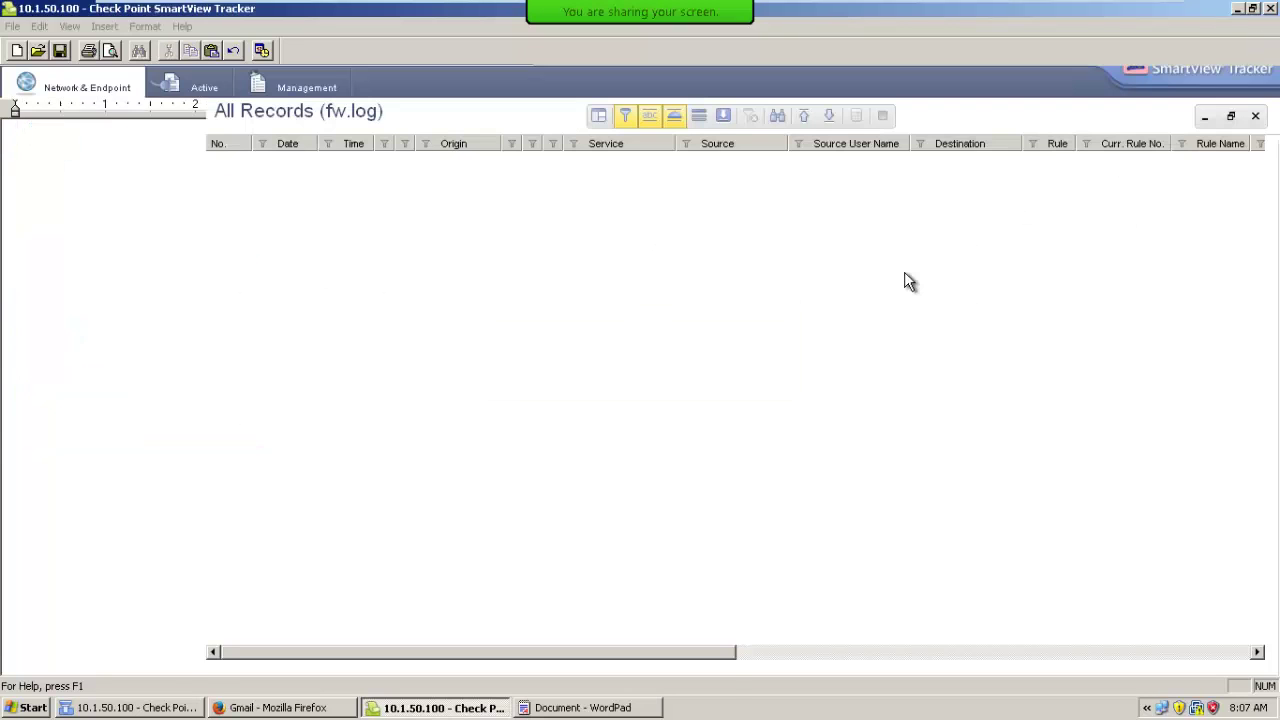
Copy the whole page of fw.log records with Copy Page and bring WordPad forward.
right_click(421, 175)
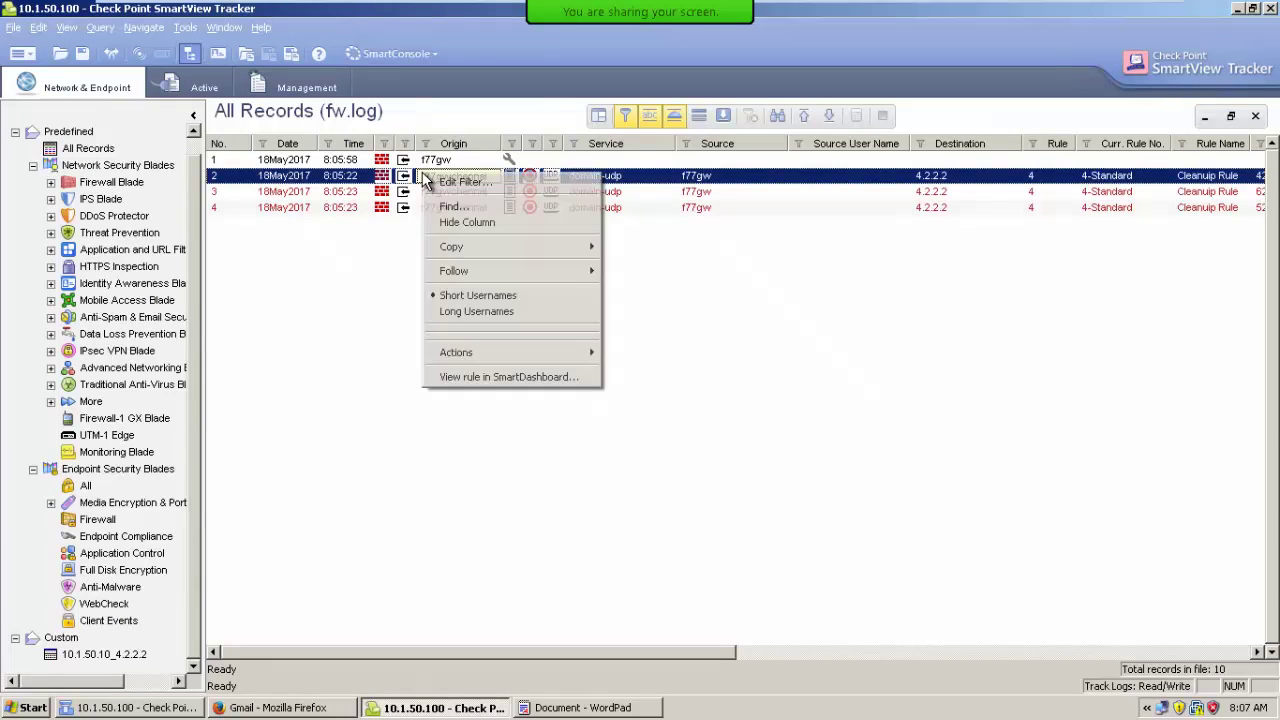
mouse_move(528, 258)
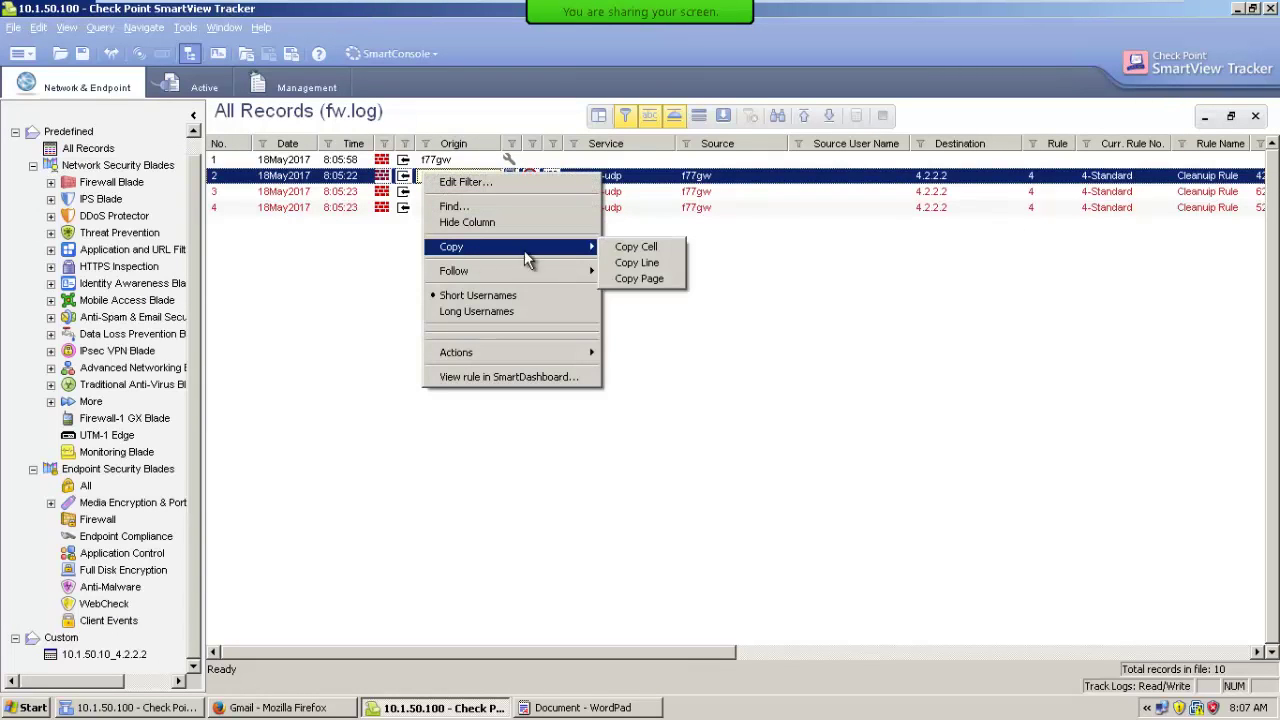
left_click(640, 279)
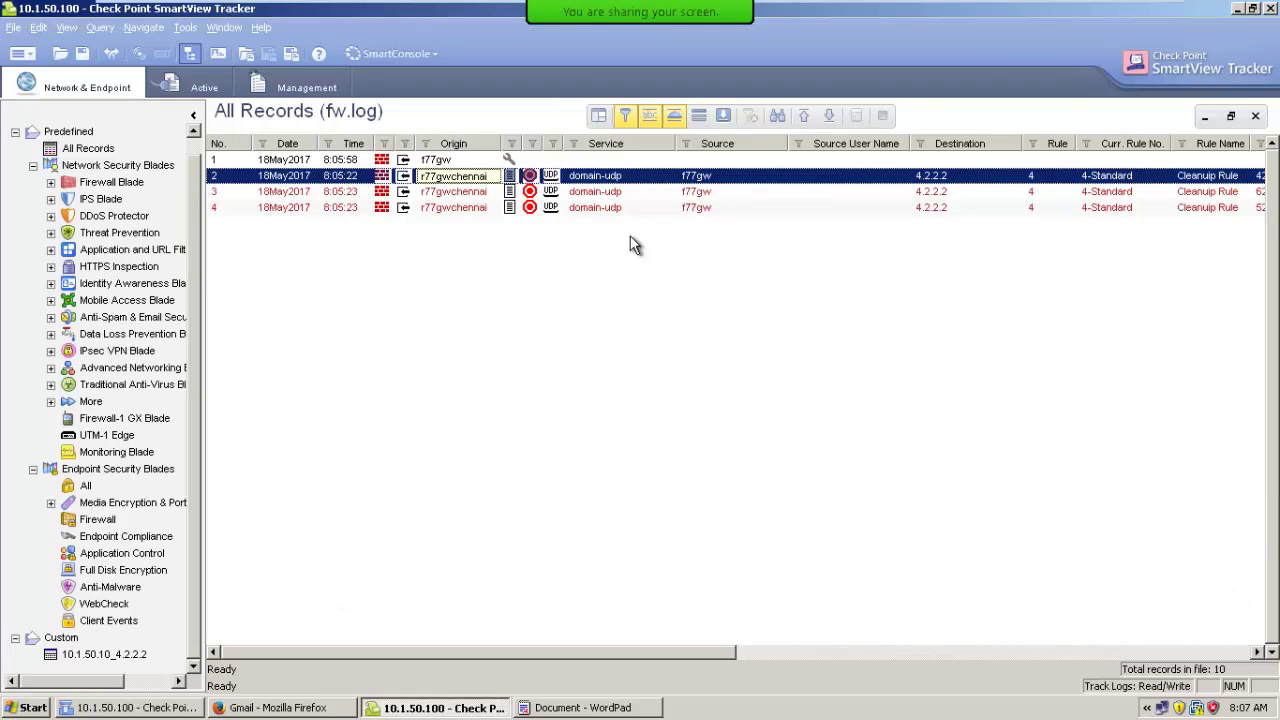
left_click(600, 707)
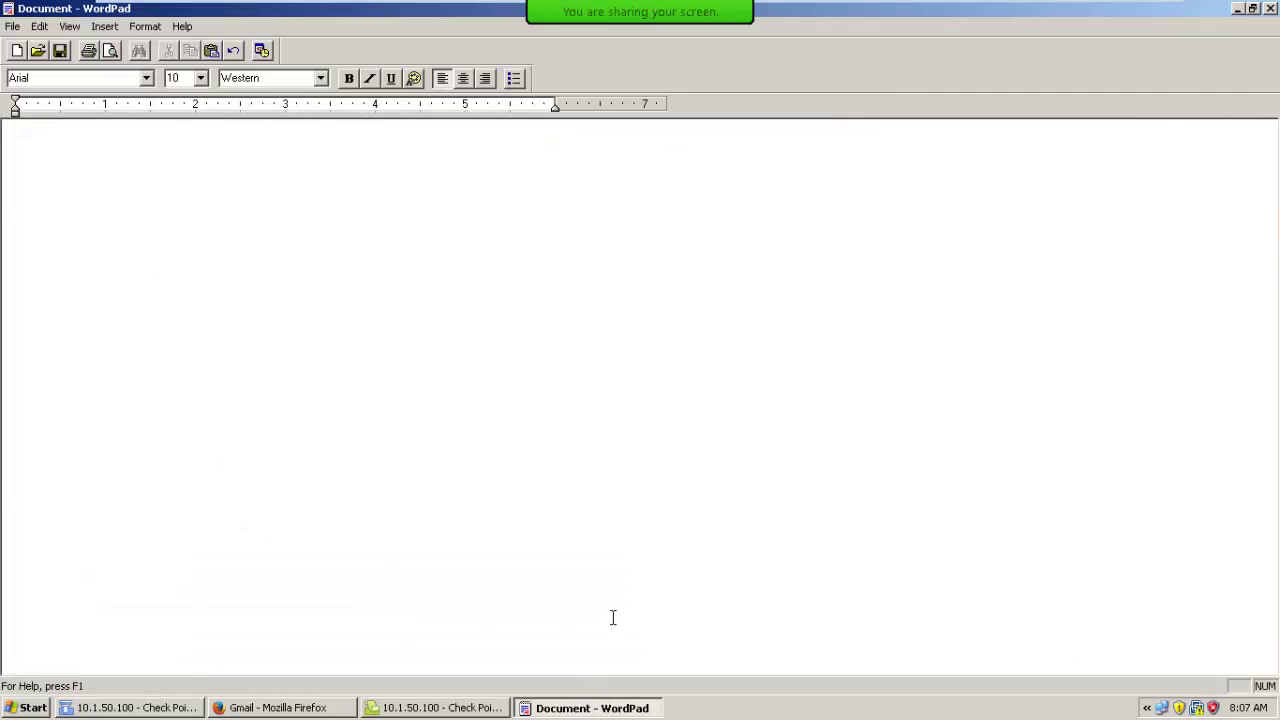
Paste the four log records, scroll through them, and close WordPad without saving.
key("ctrl+v")
scroll(514, 471, "up", 11)
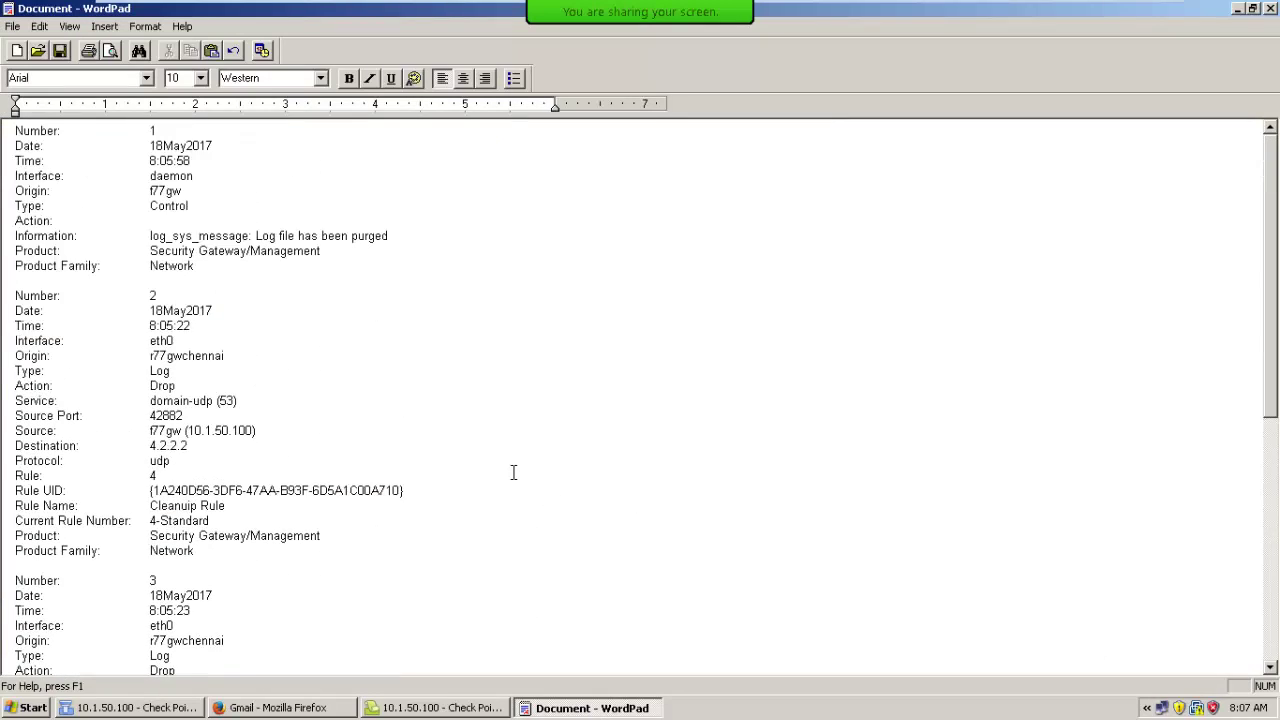
scroll(513, 472, "down", 10)
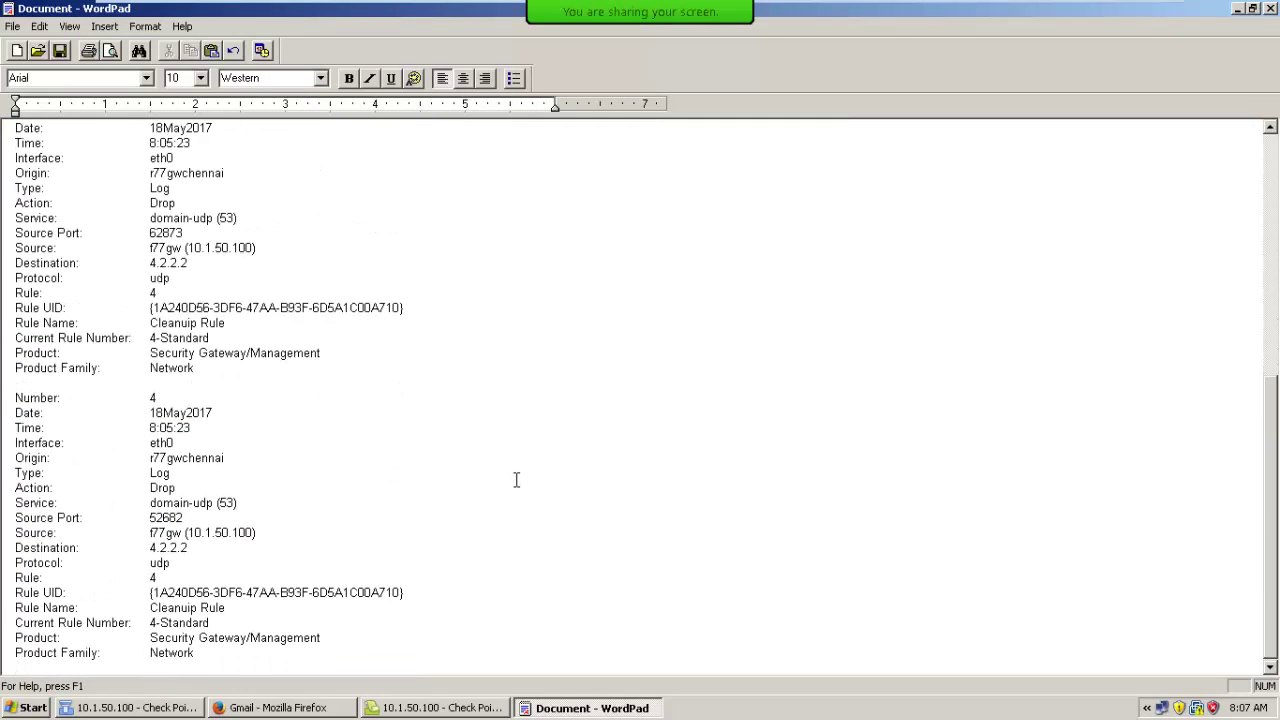
scroll(516, 480, "up", 10)
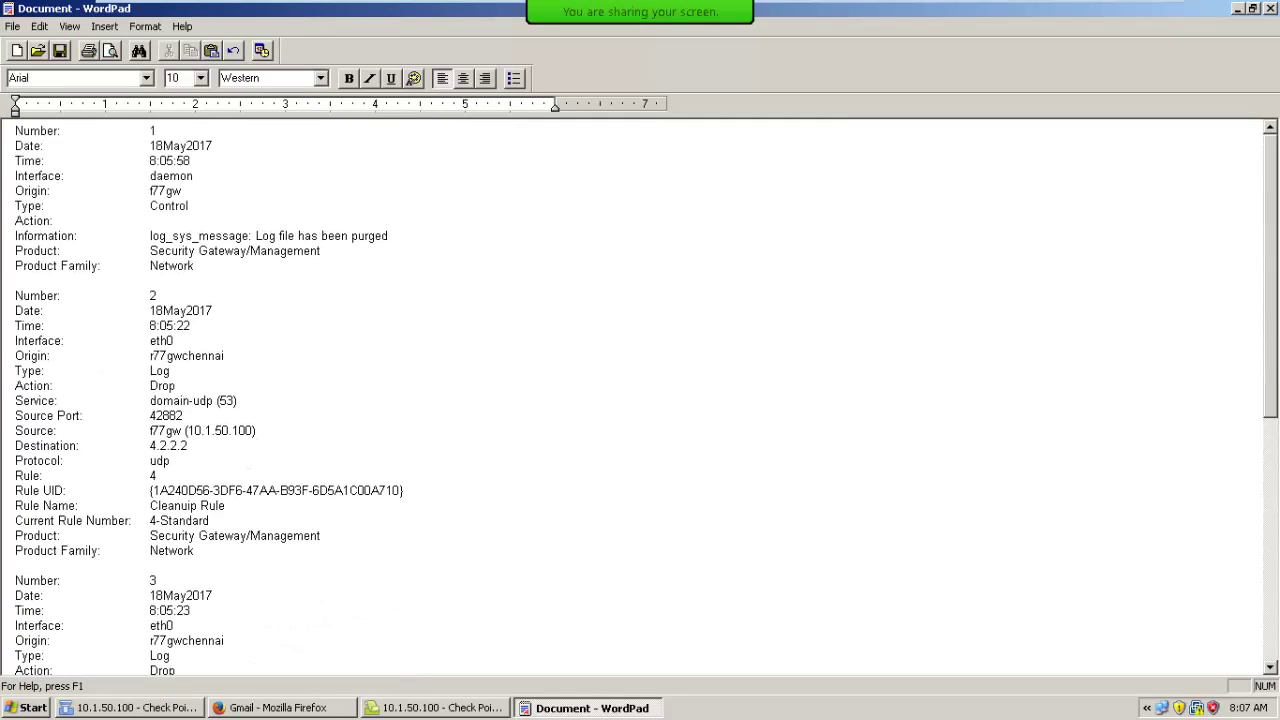
left_click(1271, 8)
left_click(640, 386)
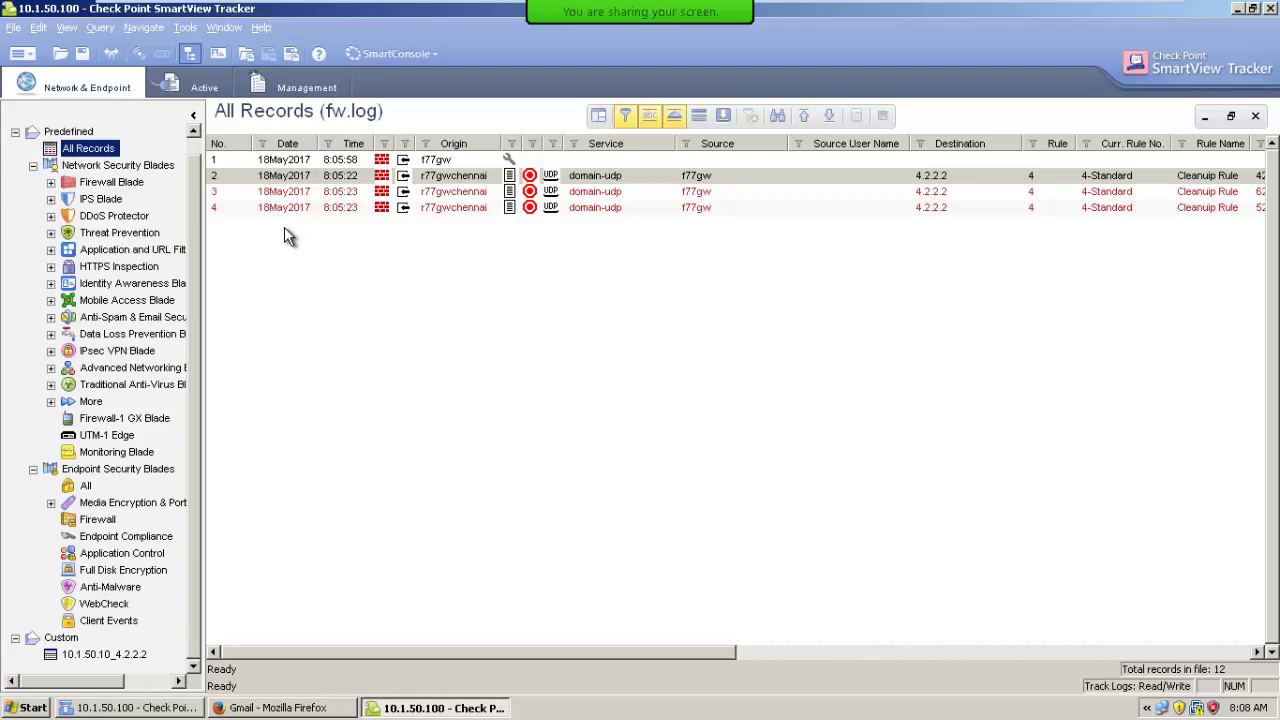
Jump to the latest records so the fw.log list shows records up to 12.
left_click(831, 120)
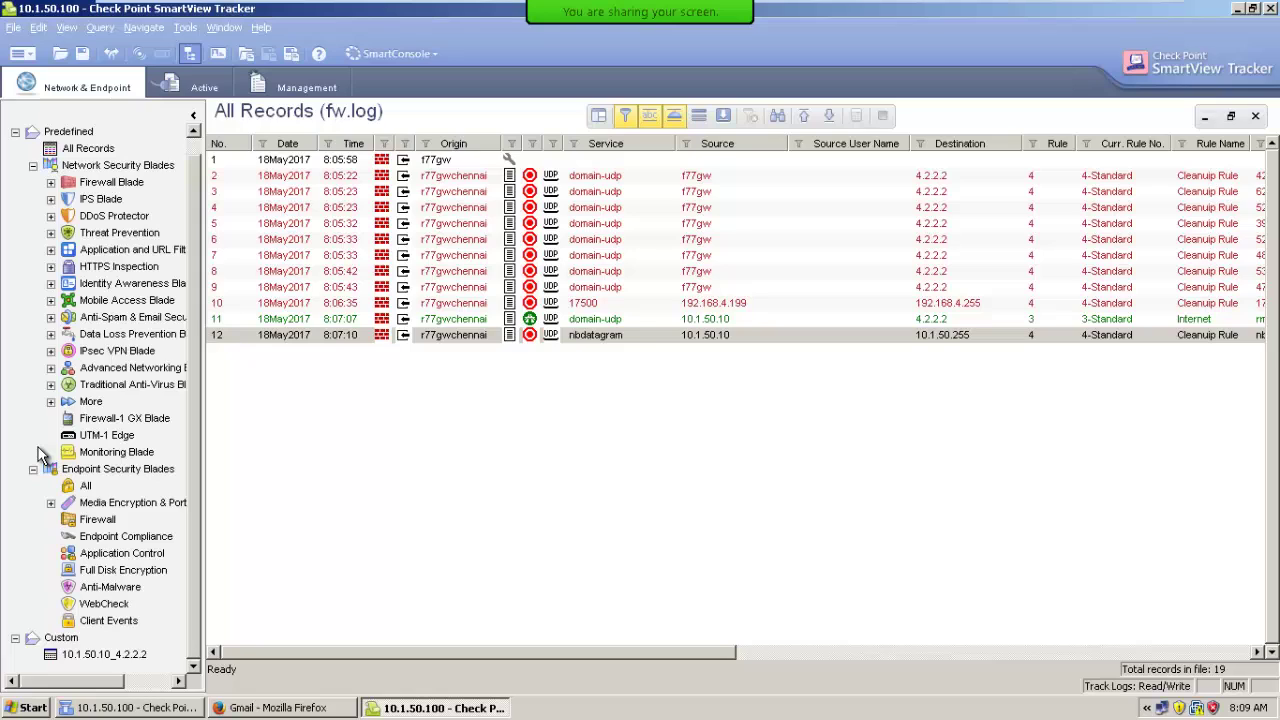
Open the Active view's Predefined All Records query for fw.vlog, which shows 0 records.
left_click(202, 83)
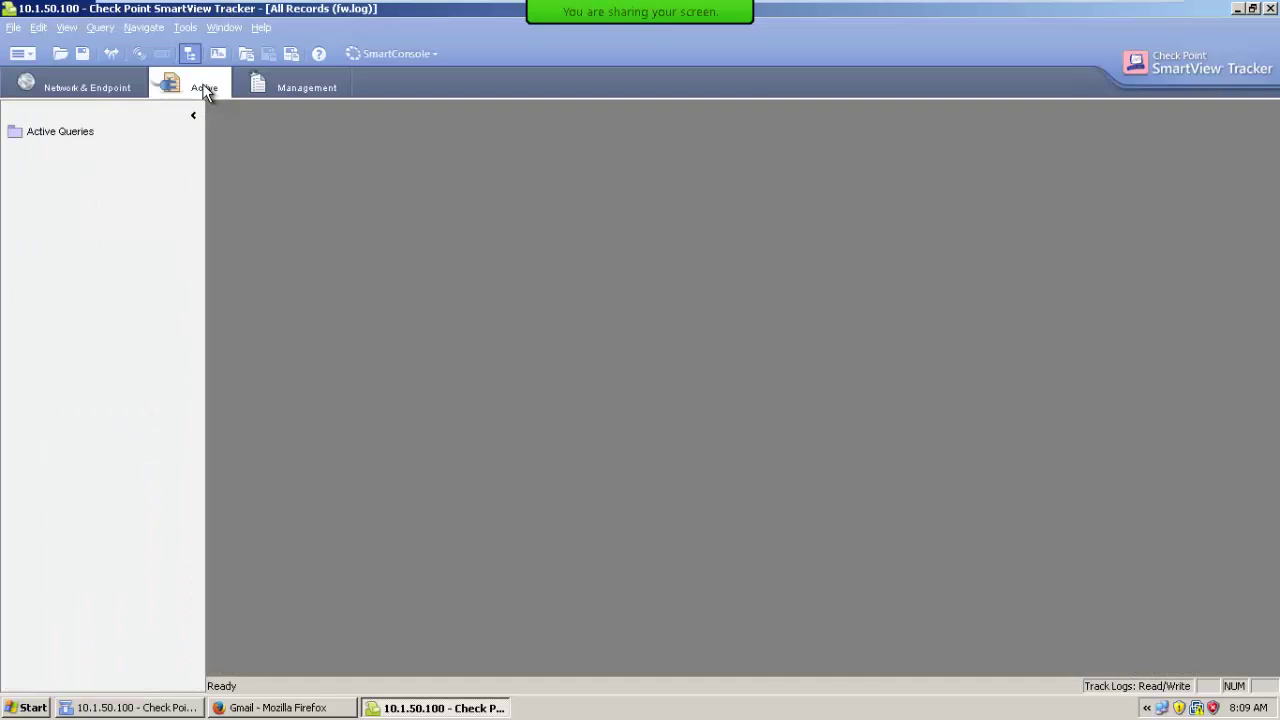
double_click(55, 131)
double_click(60, 148)
double_click(82, 165)
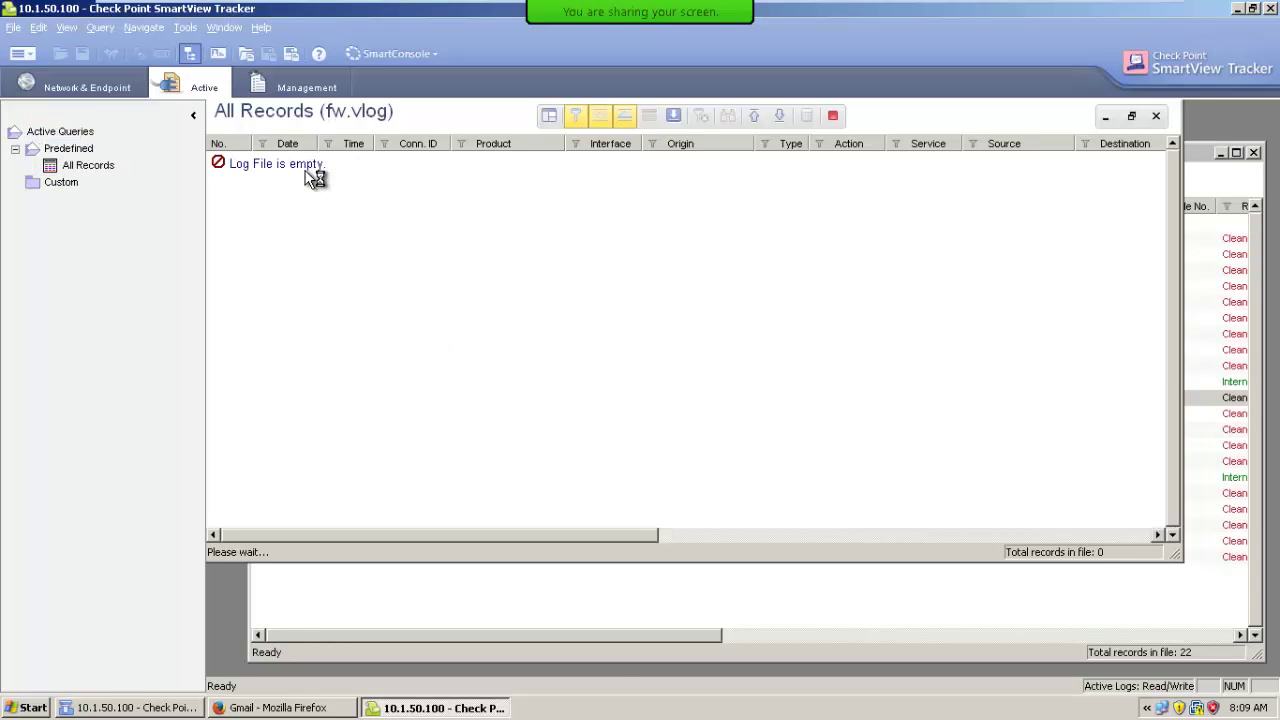
left_click(318, 707)
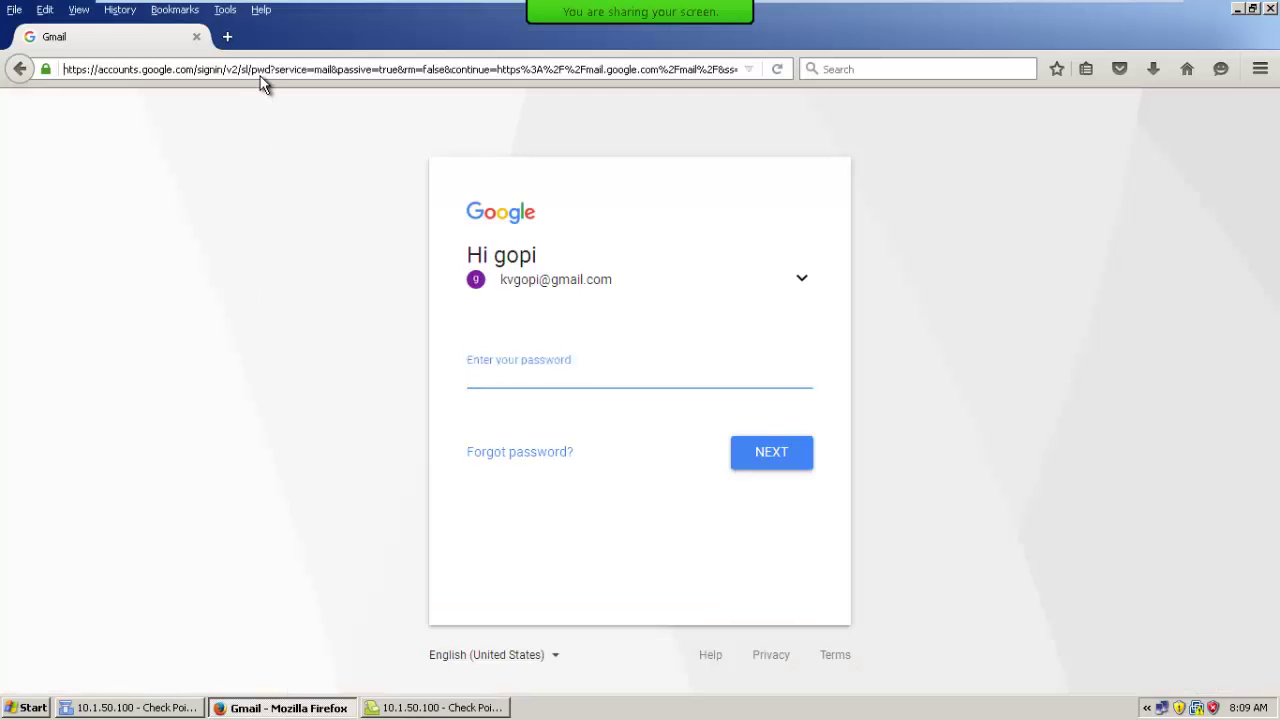
Browse Firefox to facebook.com, then return to SmartView Tracker.
left_click(260, 76)
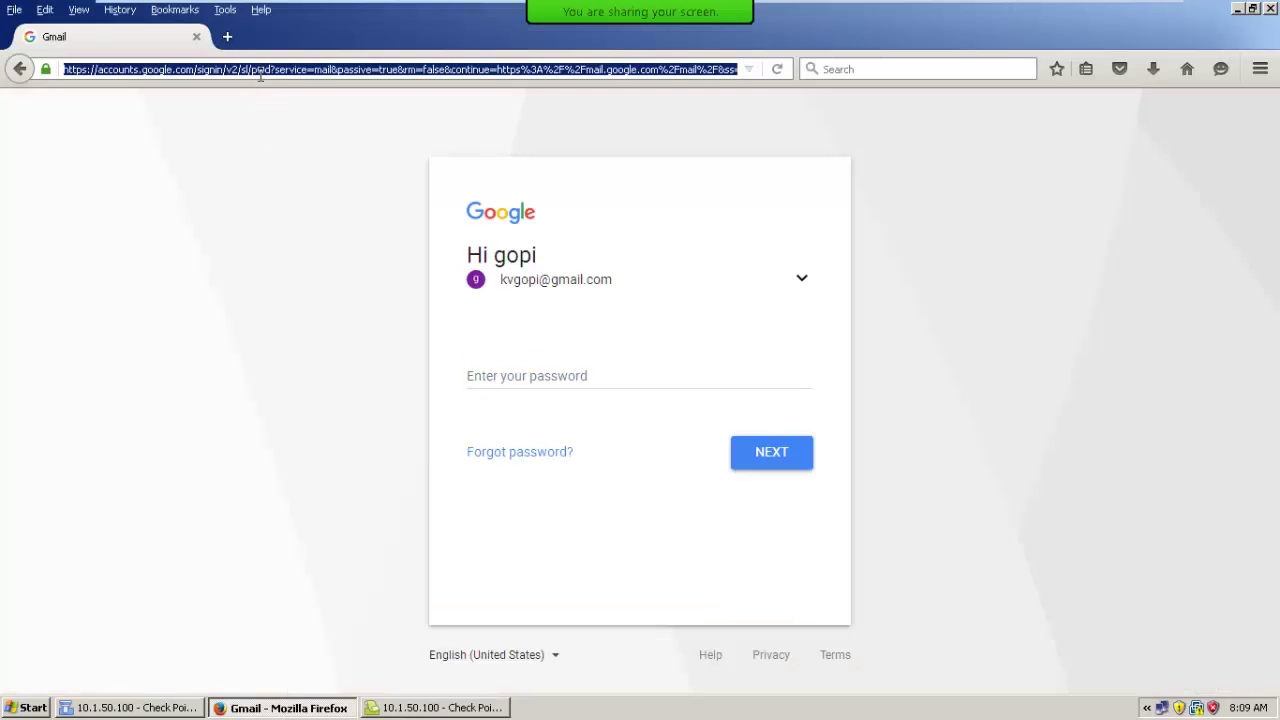
key("BackSpace")
type("facebook")
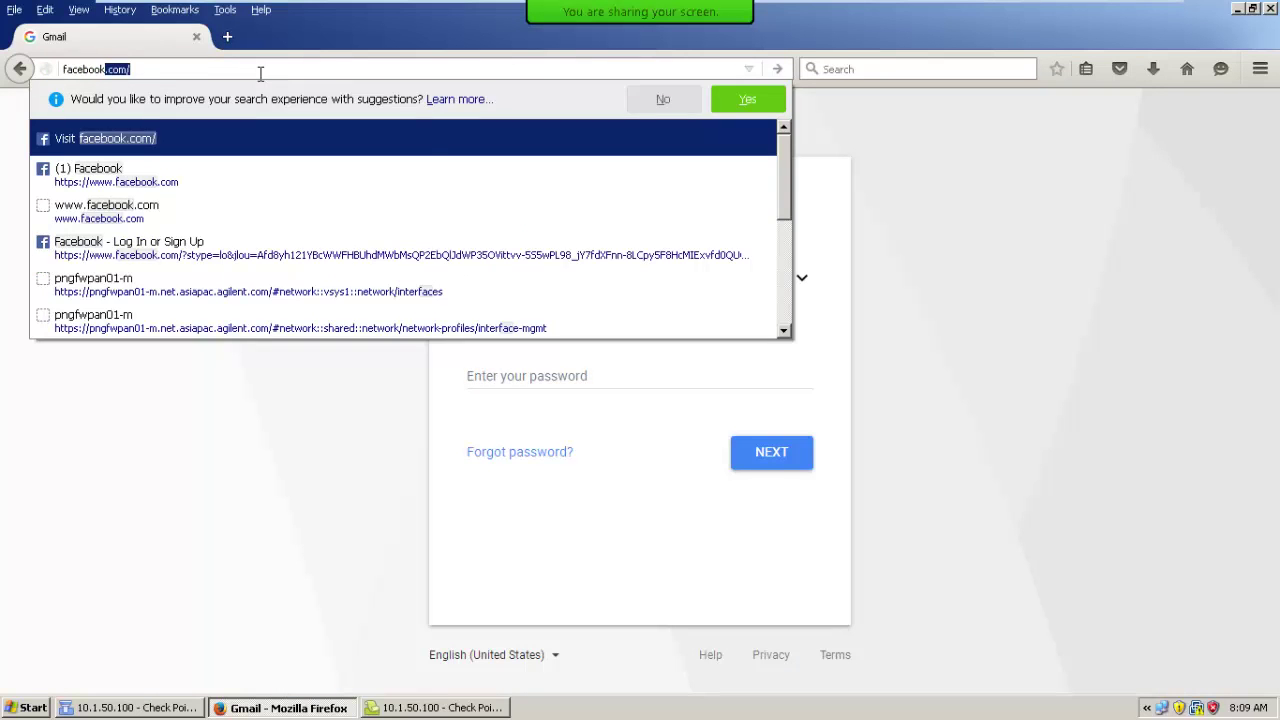
key("Return")
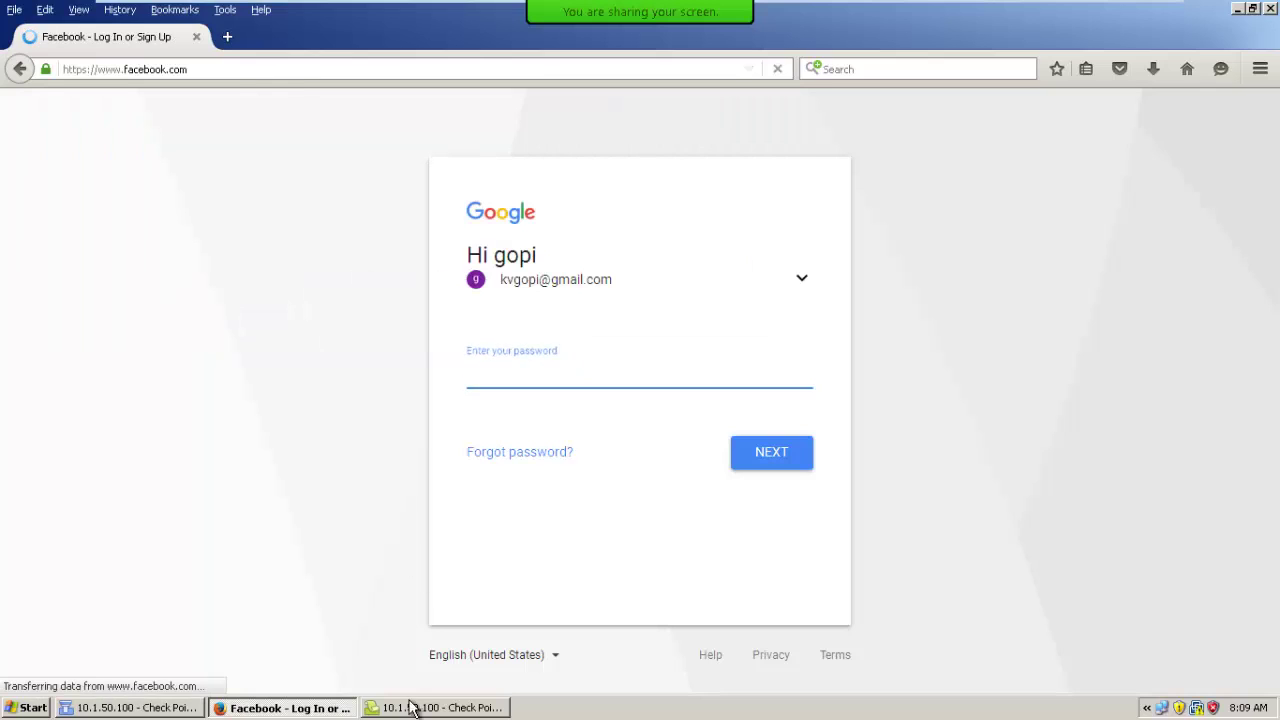
left_click(410, 707)
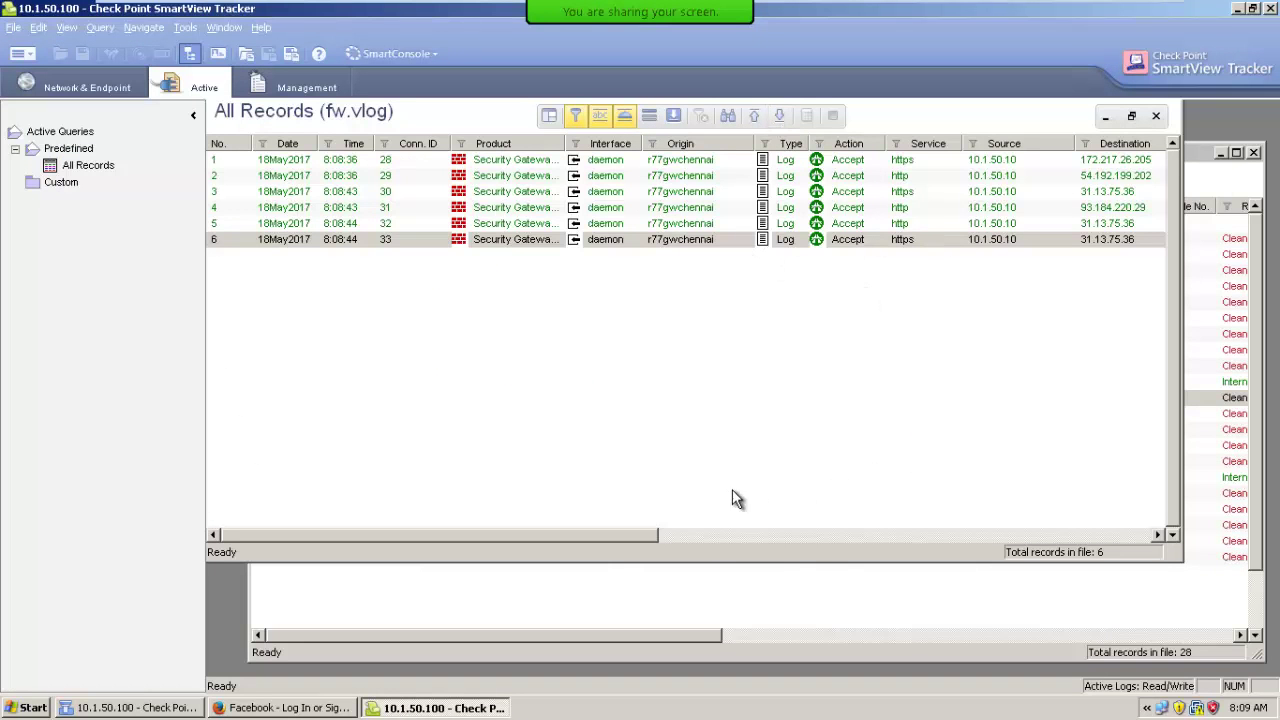
Resize the active records window, check row 6's options, and switch to Network & Endpoint records.
left_click(1131, 116)
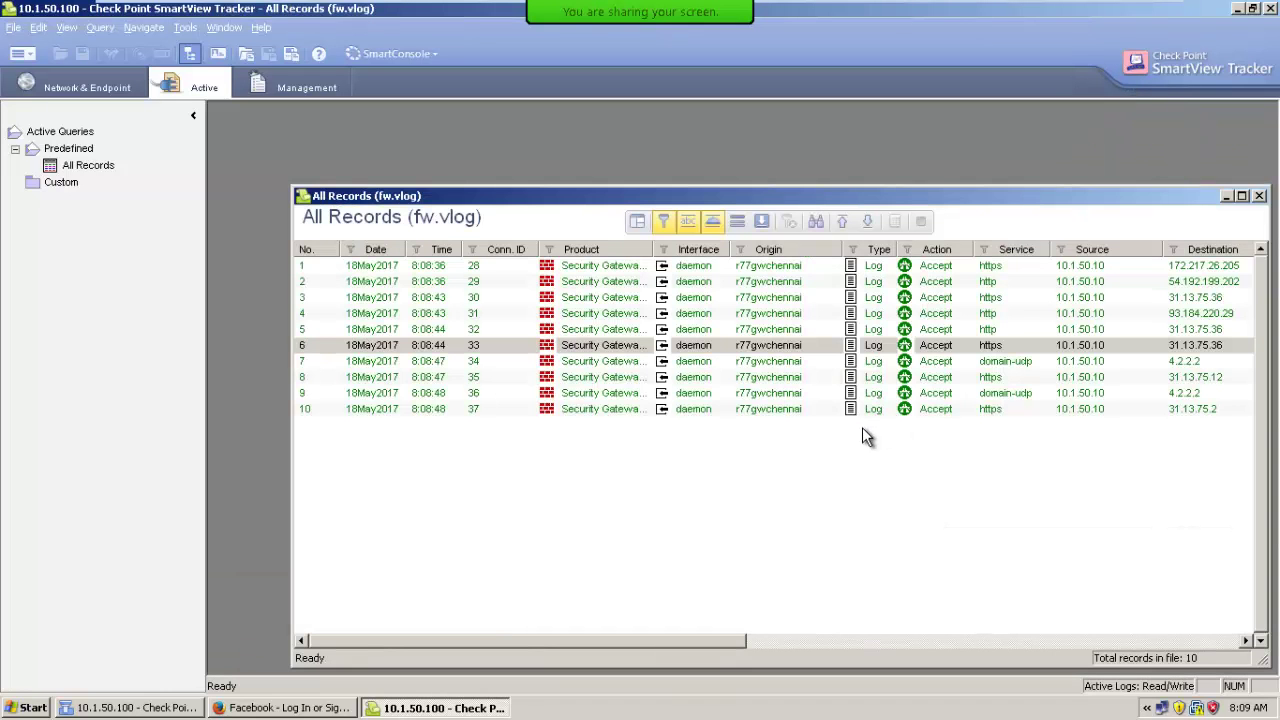
left_click(1242, 195)
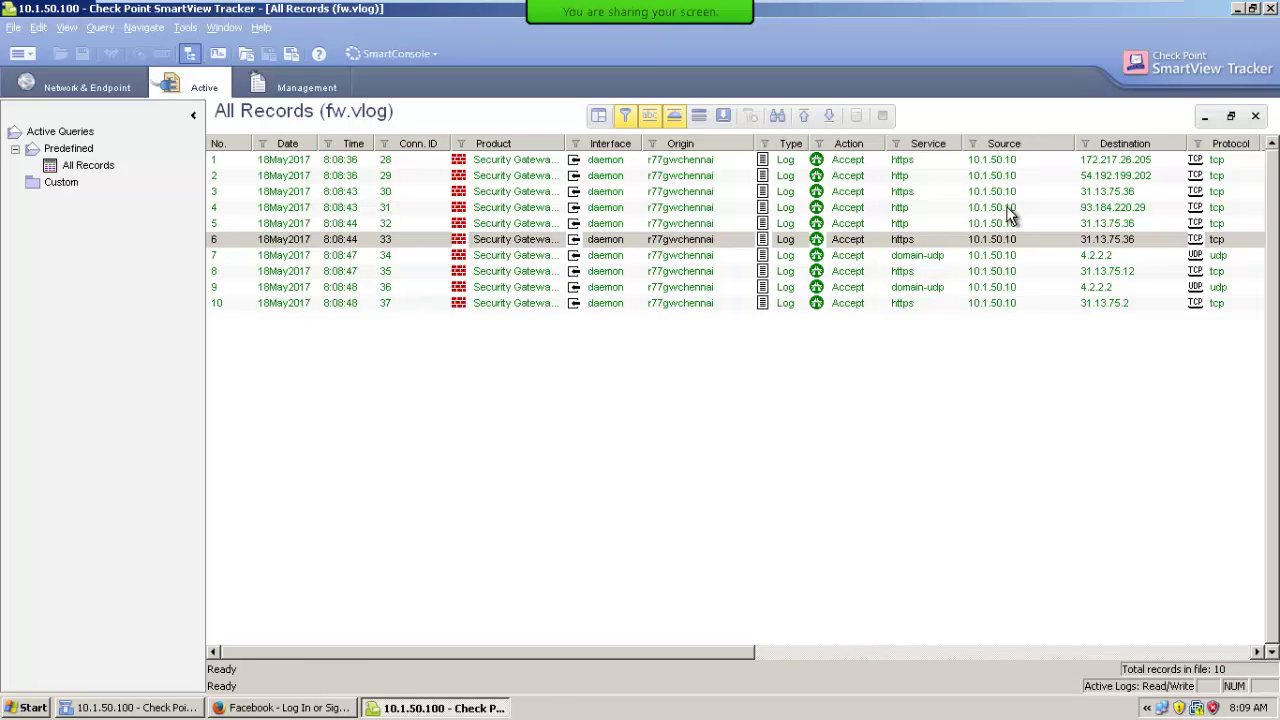
right_click(1011, 240)
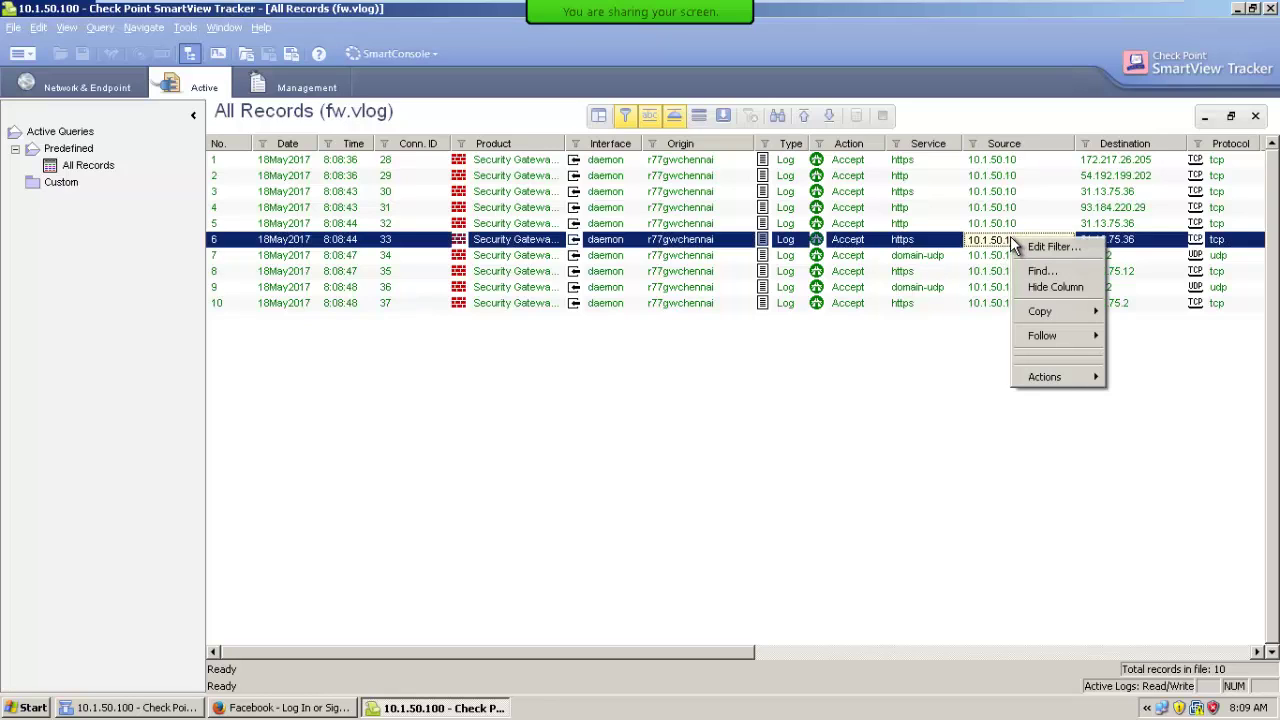
left_click(942, 250)
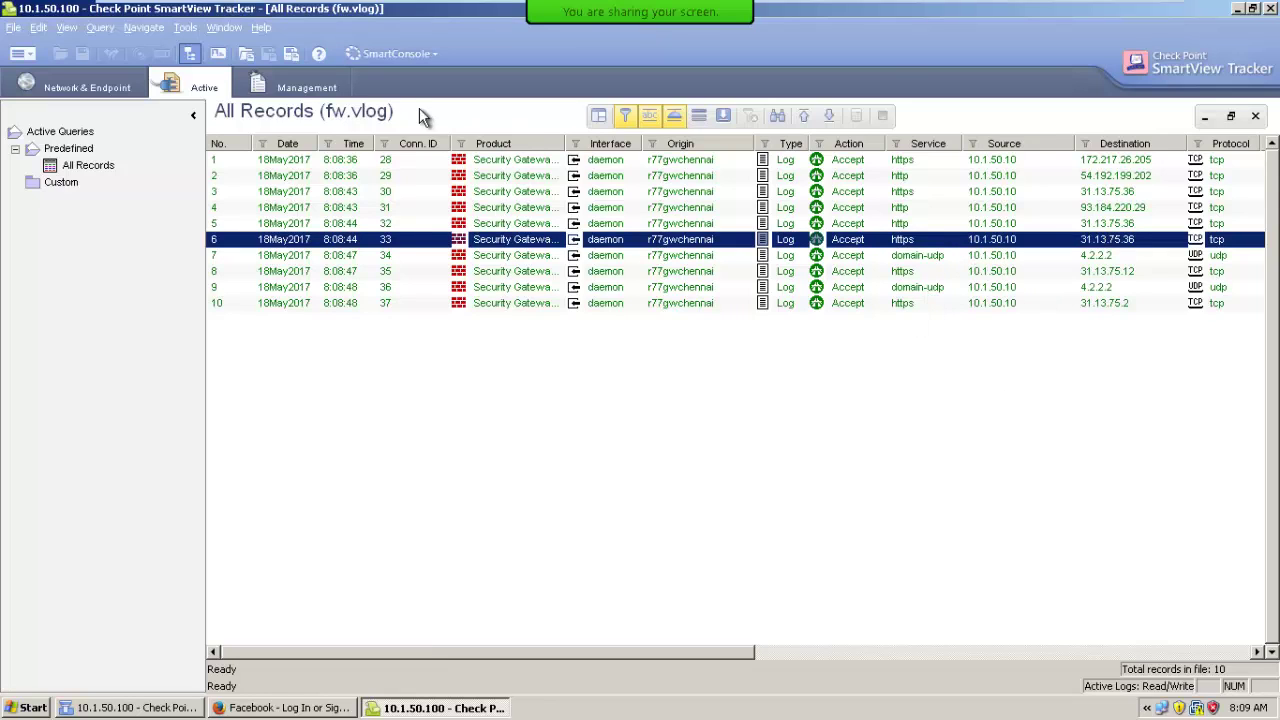
left_click(185, 27)
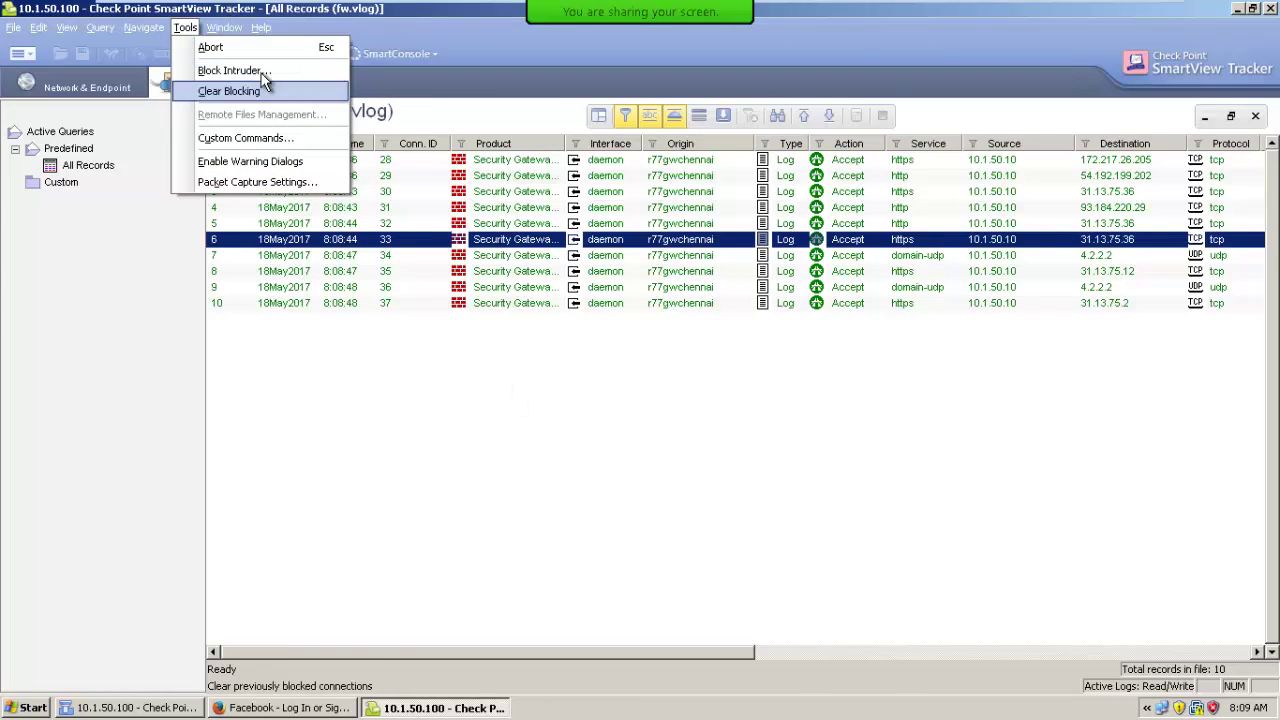
left_click(60, 98)
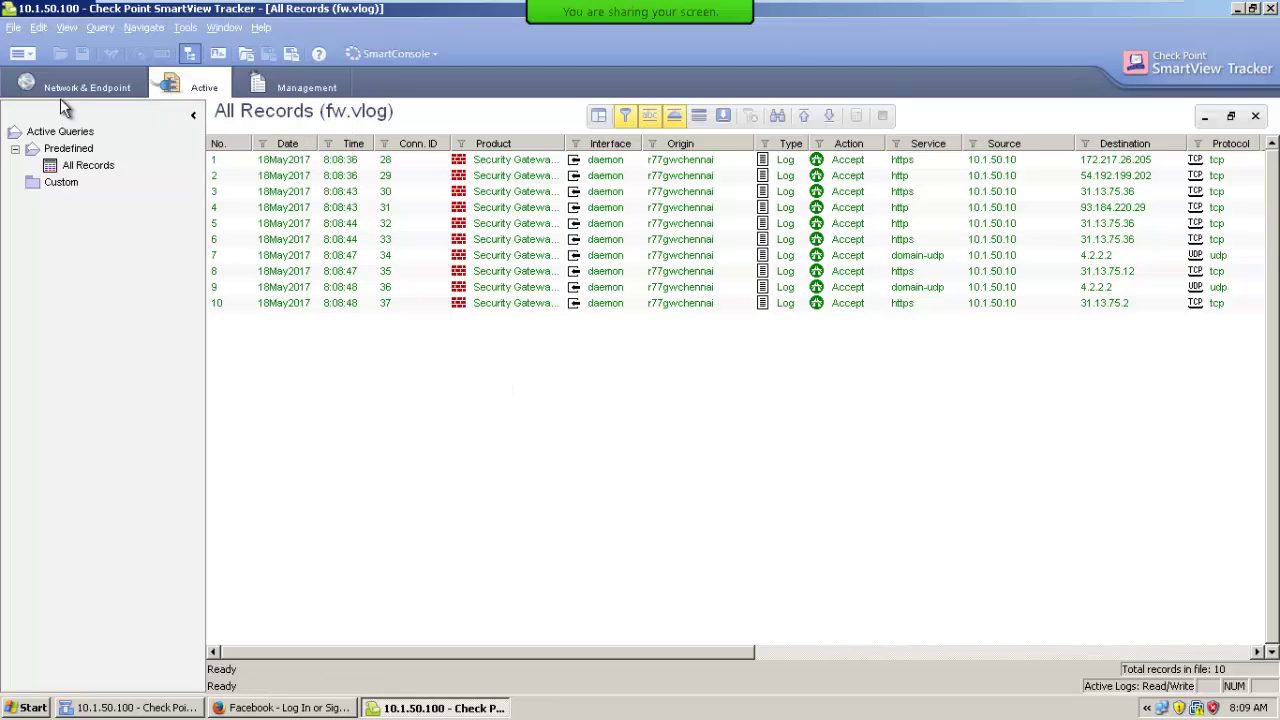
left_click(60, 91)
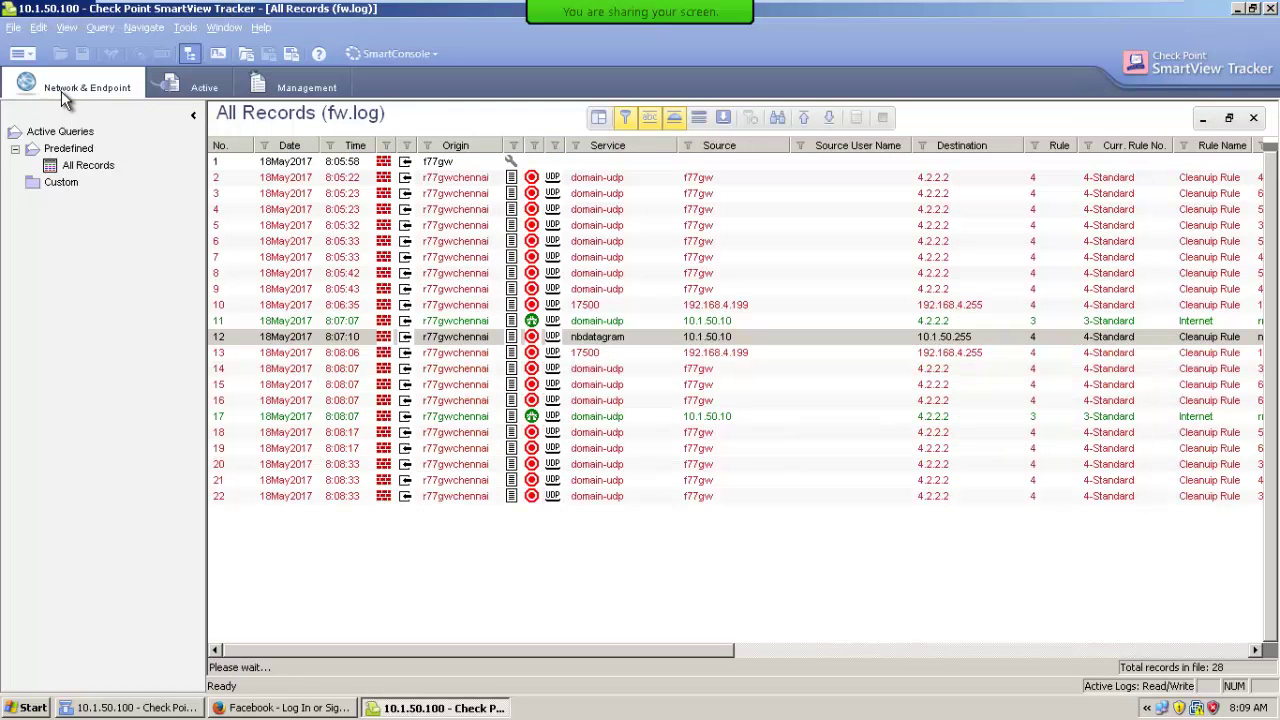
Reload active All Records, cancel a Block Intruder attempt, and select Conn. ID 32.
left_click(185, 27)
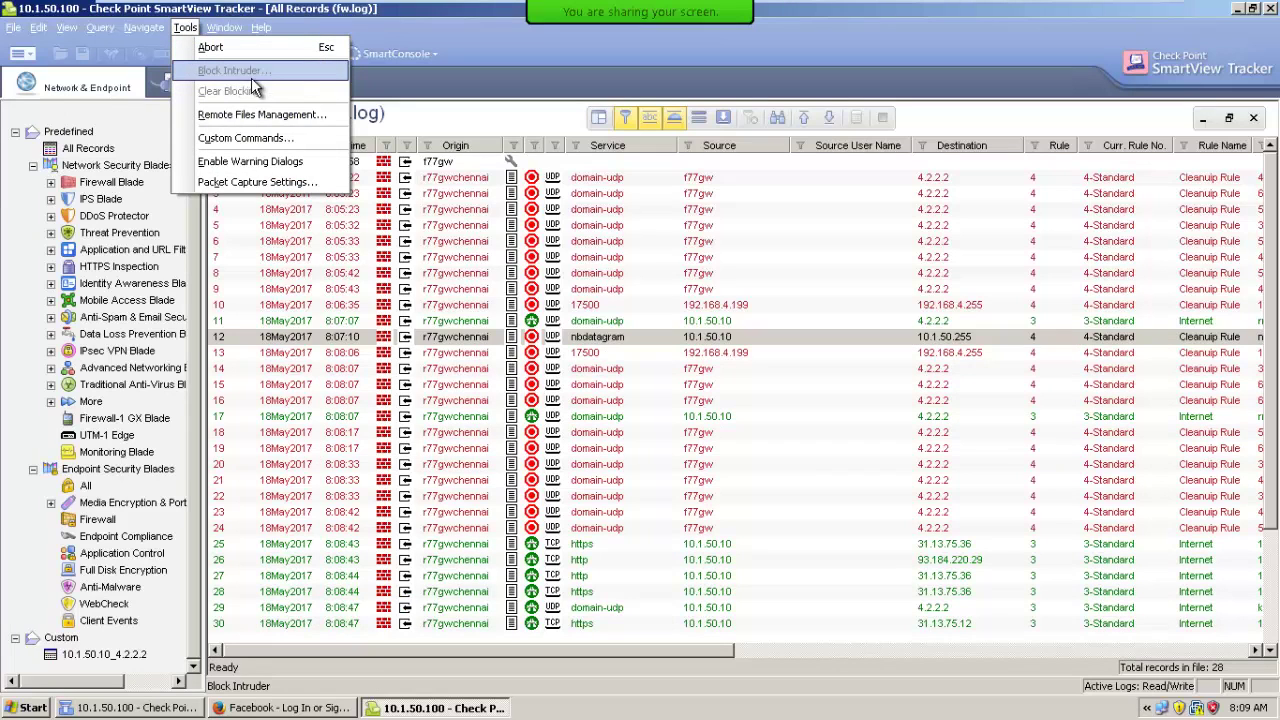
left_click(162, 86)
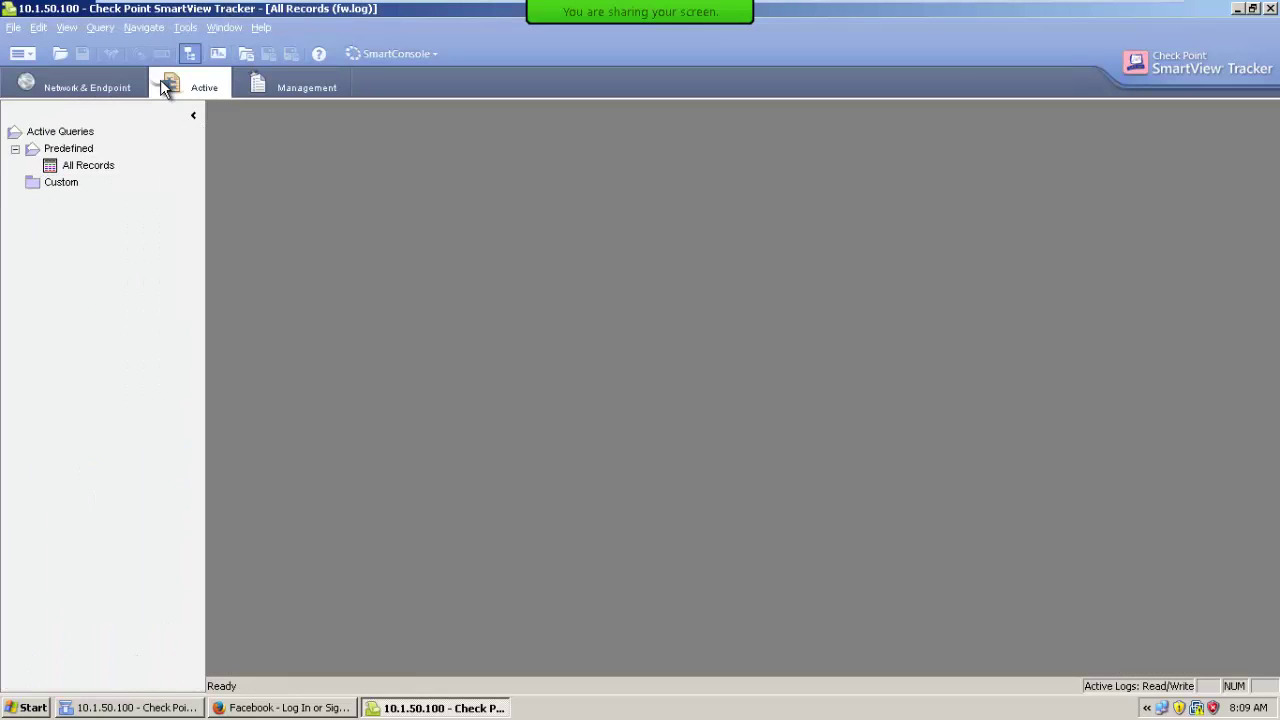
double_click(98, 170)
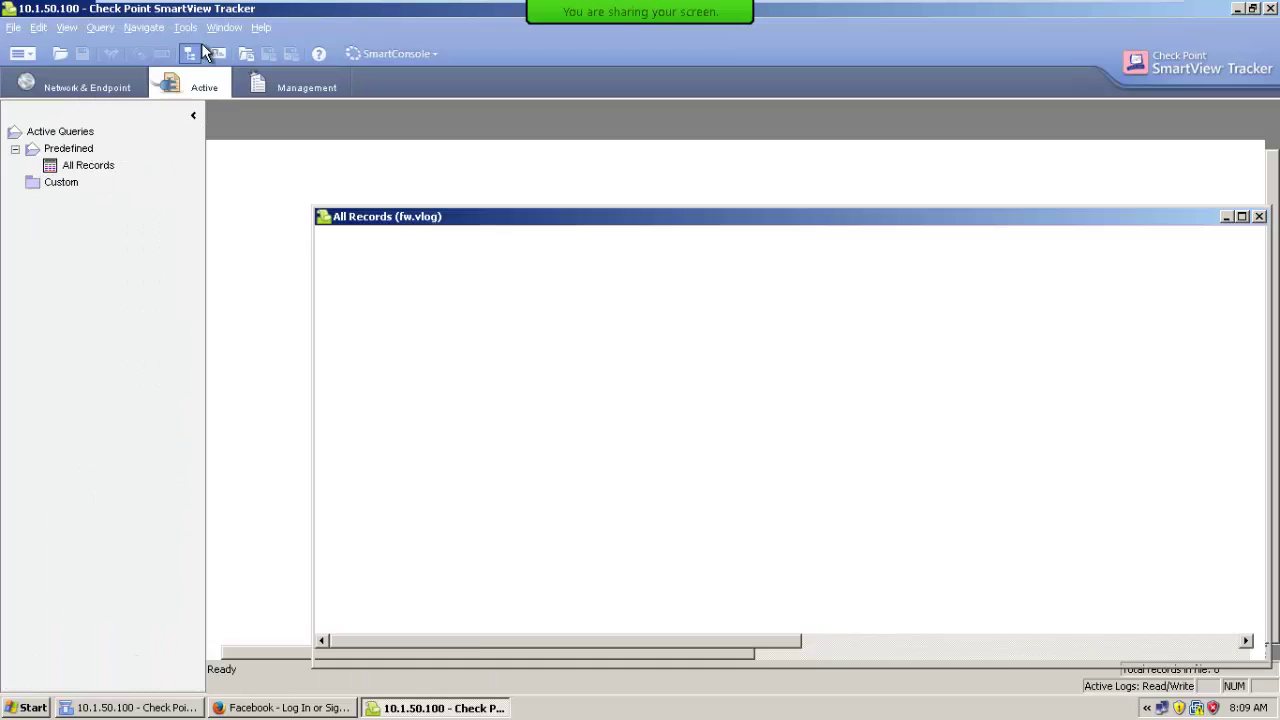
left_click(185, 27)
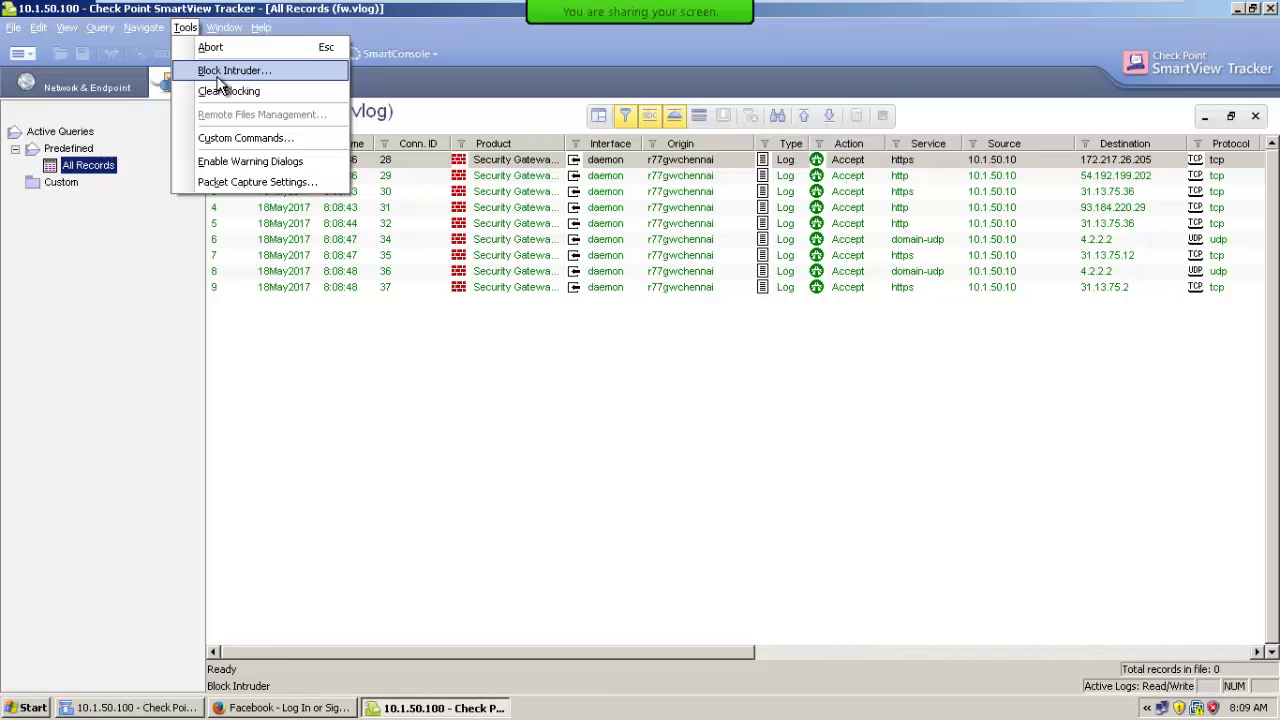
left_click(225, 72)
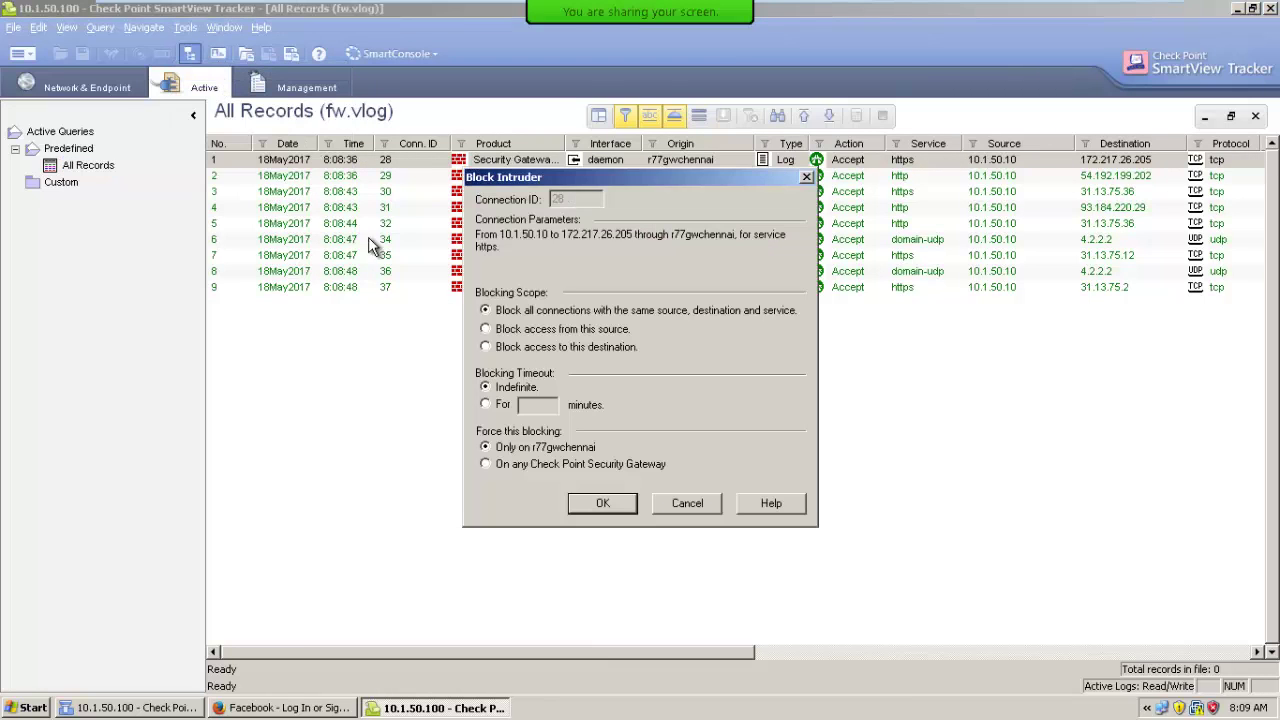
left_click(684, 503)
left_click(852, 224)
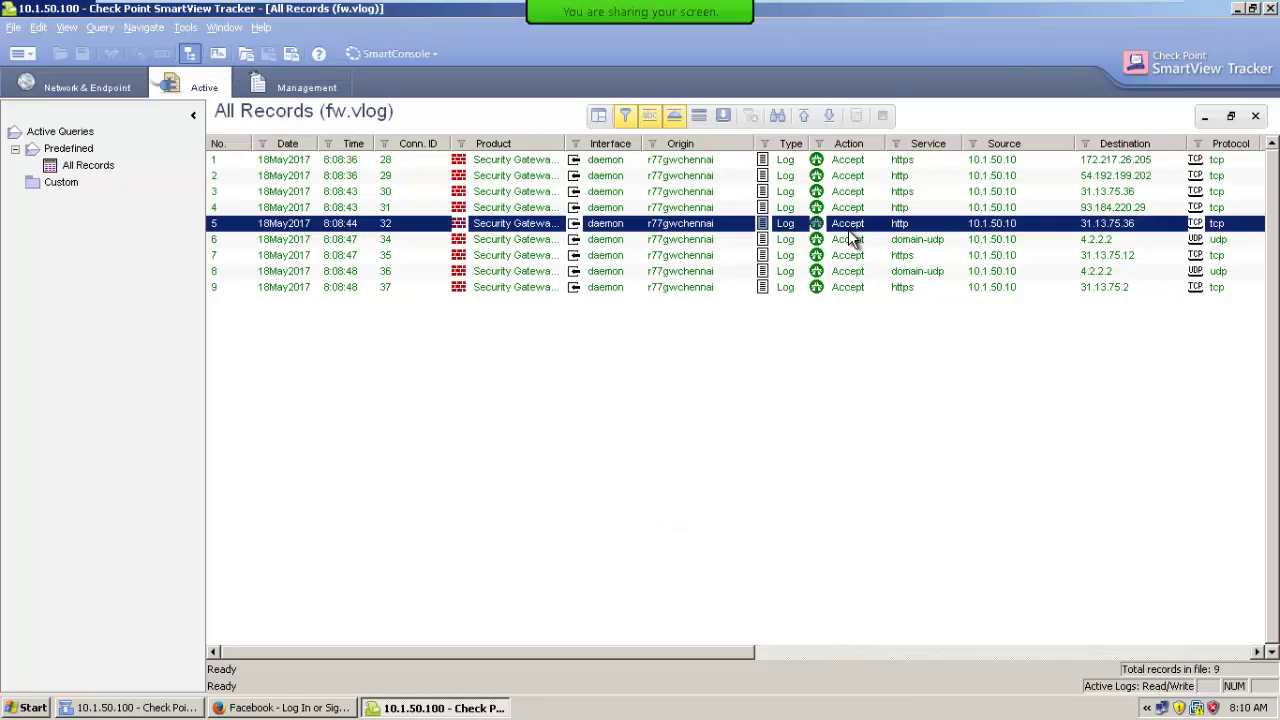
Block all access from source 10.1.50.10 for connection 32 to 31.13.75.36.
left_click(193, 35)
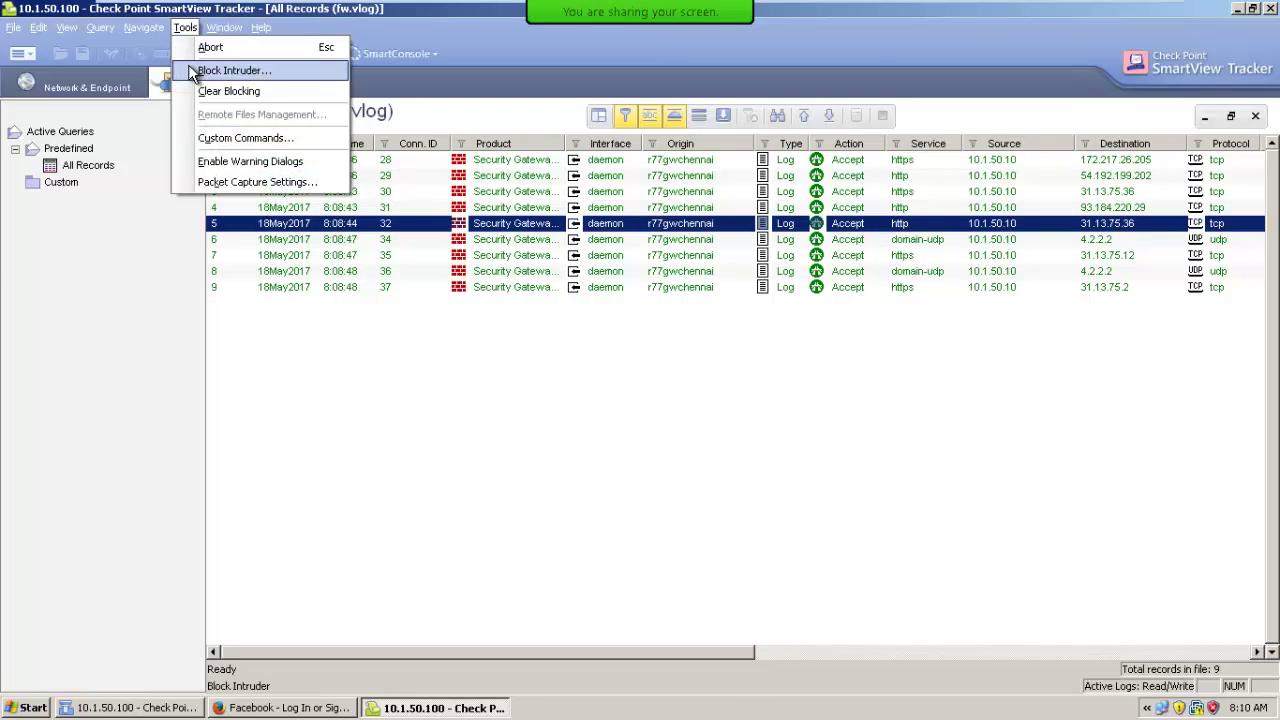
left_click(188, 64)
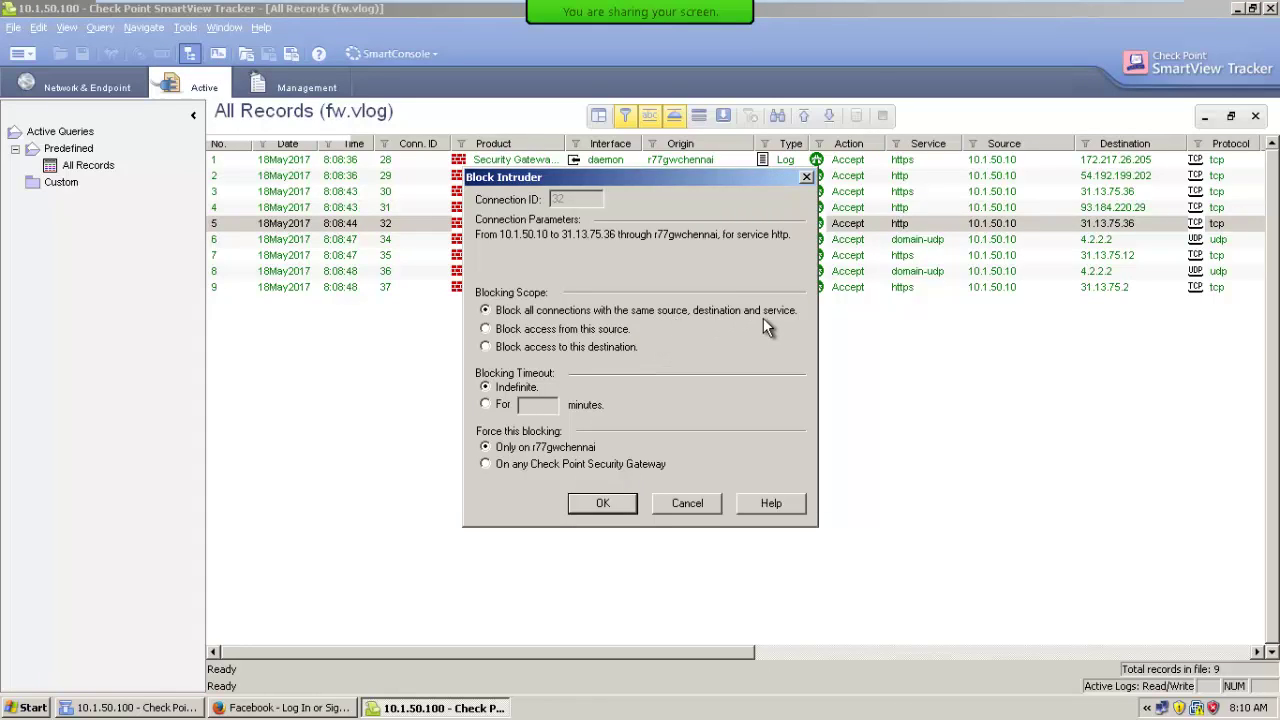
left_click(486, 330)
left_click(603, 503)
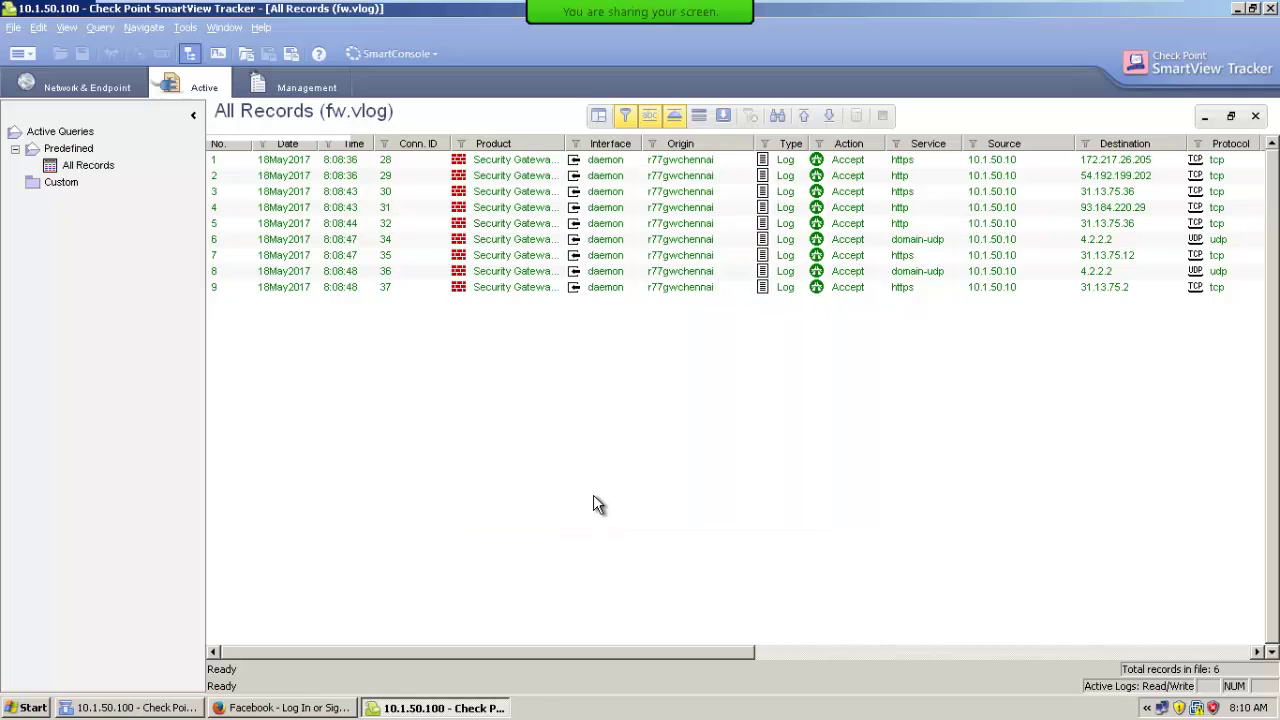
left_click(640, 375)
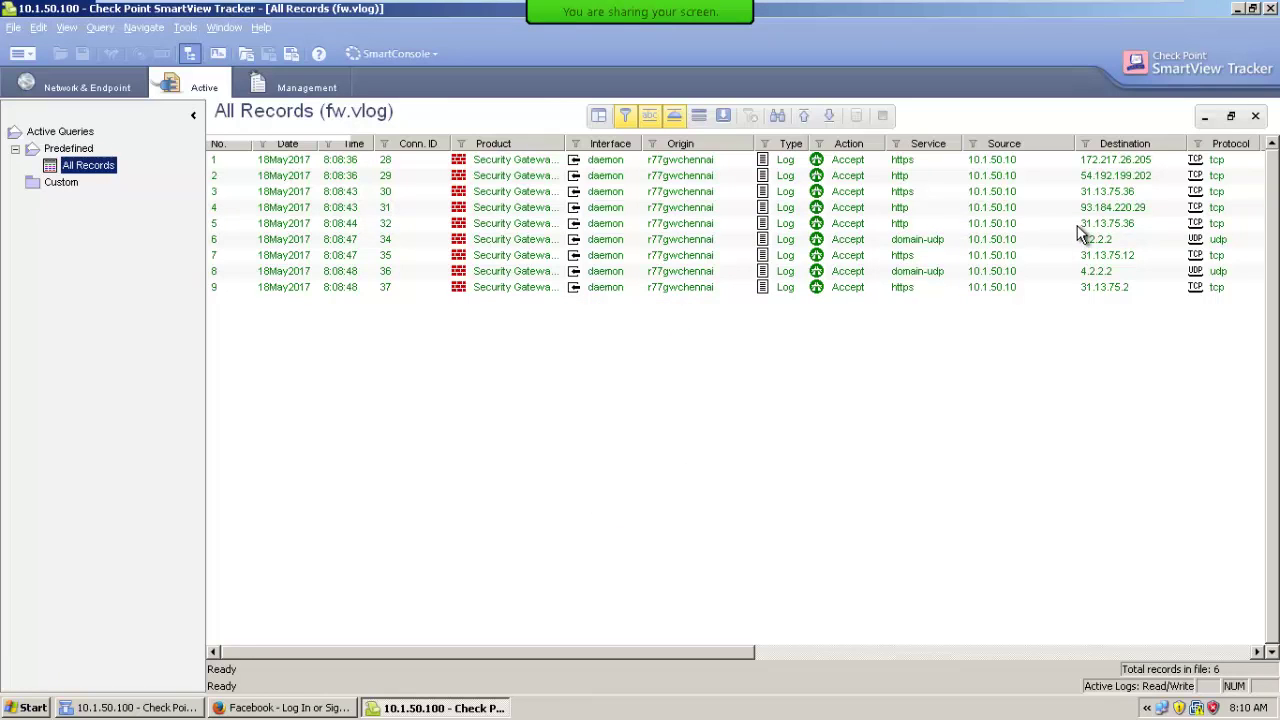
left_click(1077, 225)
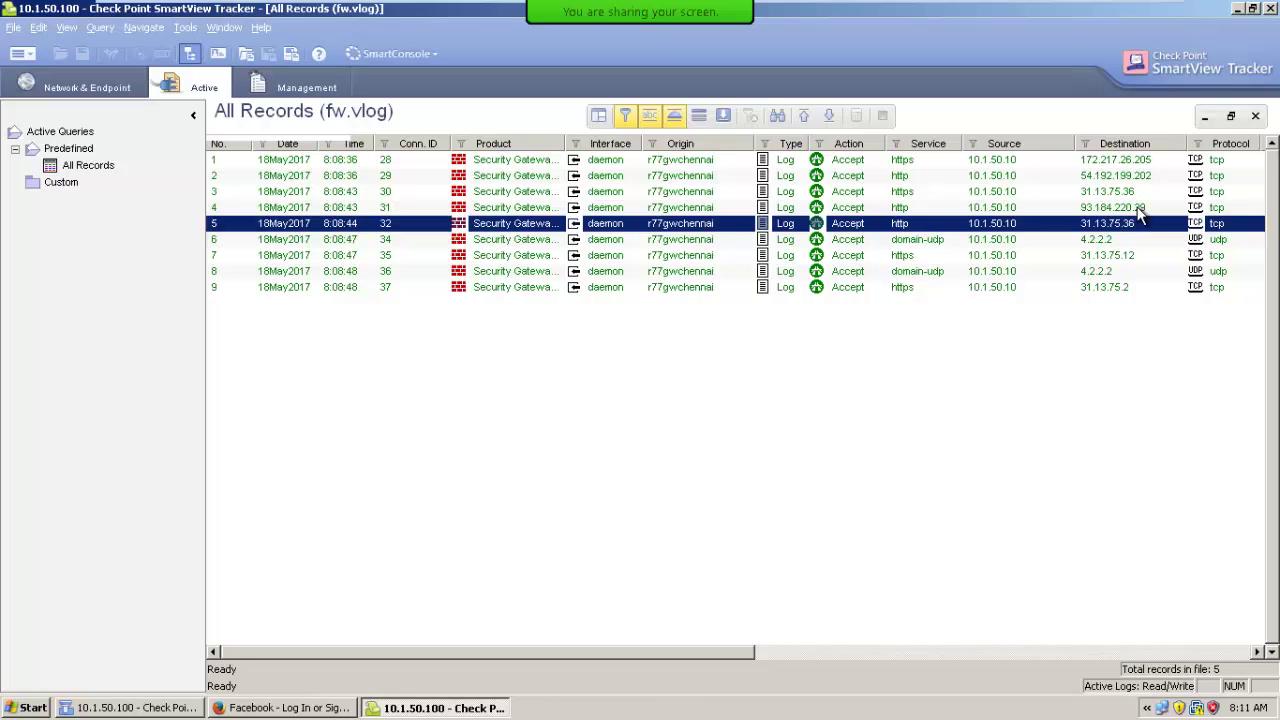
Cancel the Block Intruder dialog and return to the Network & Endpoint records of fw.log.
left_click(185, 27)
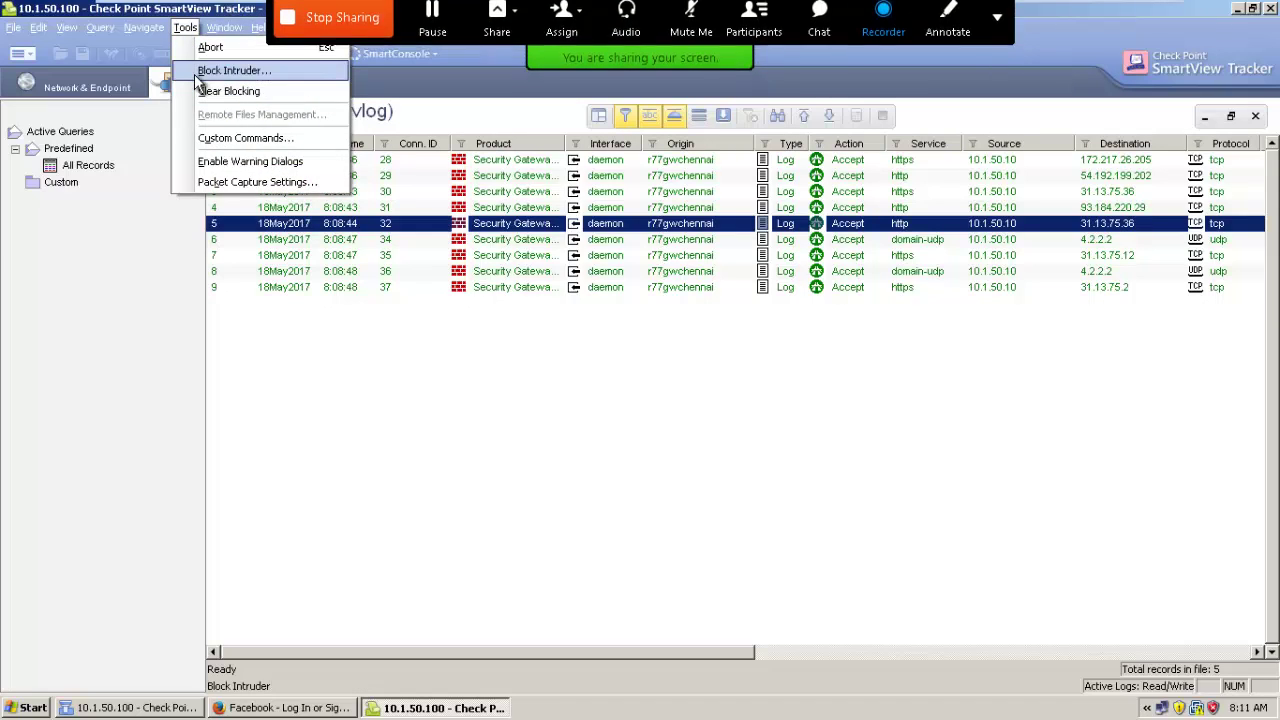
left_click(210, 71)
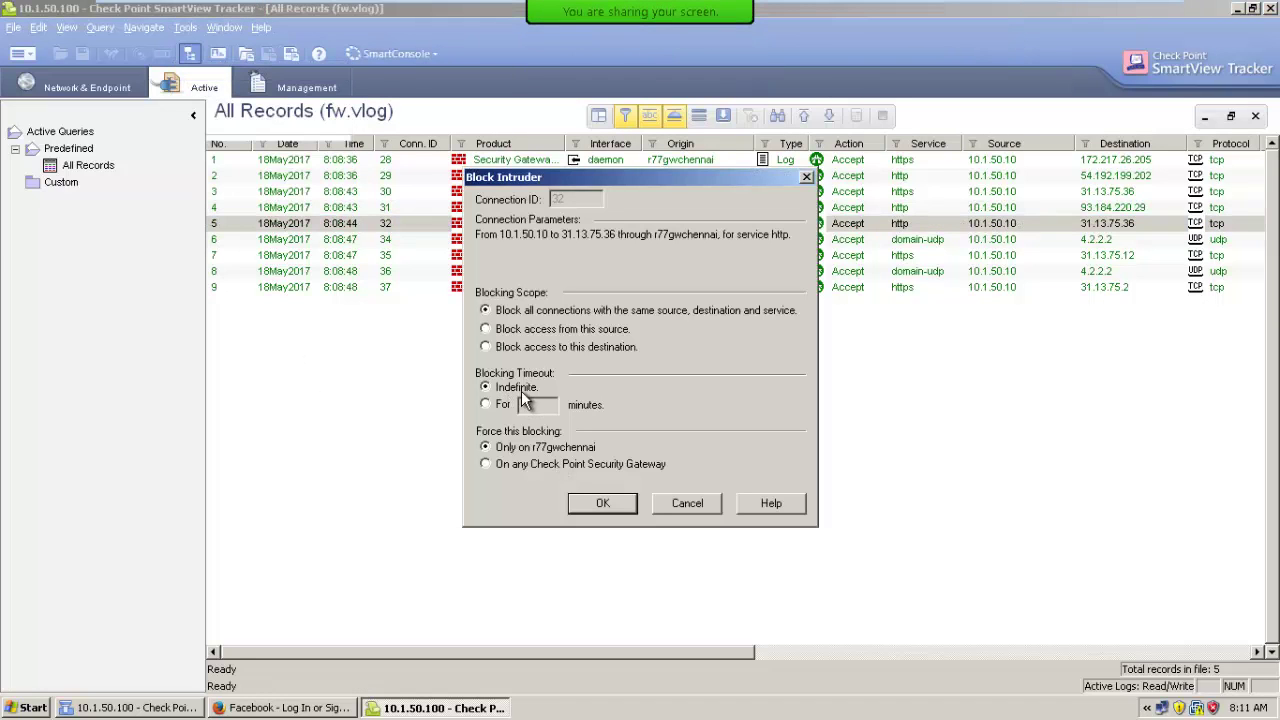
left_click(687, 503)
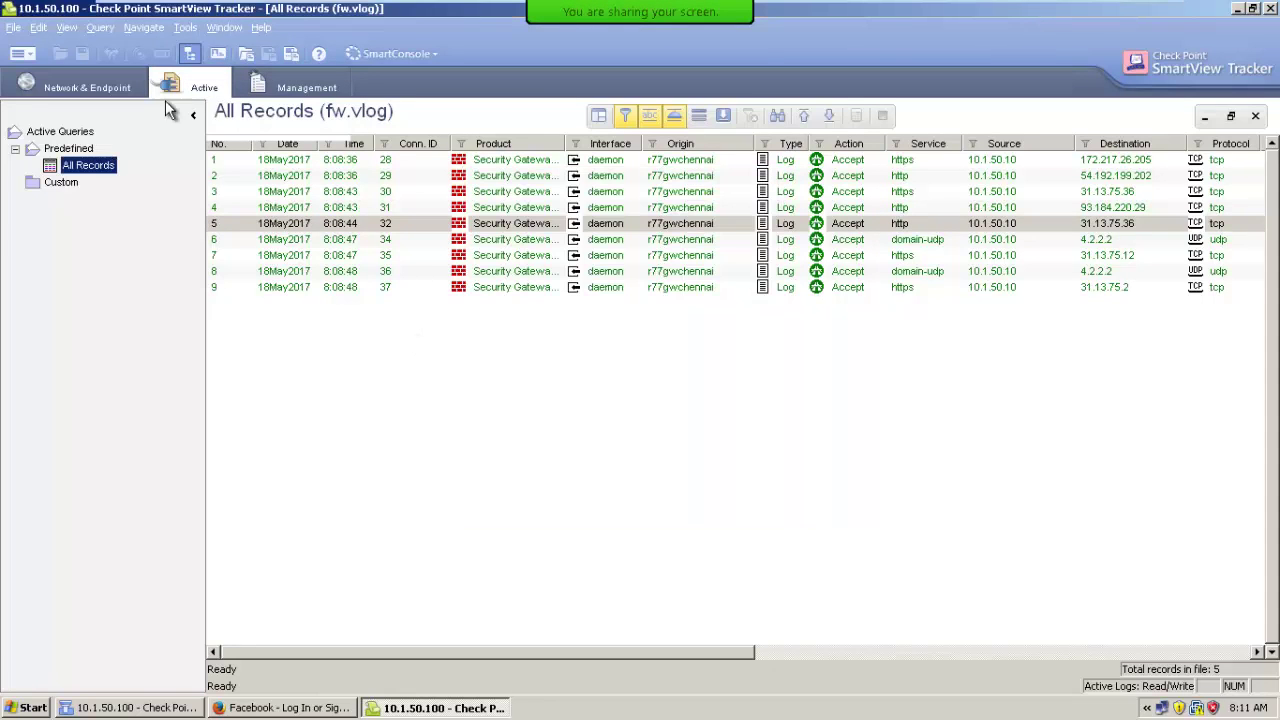
left_click(184, 30)
left_click(191, 88)
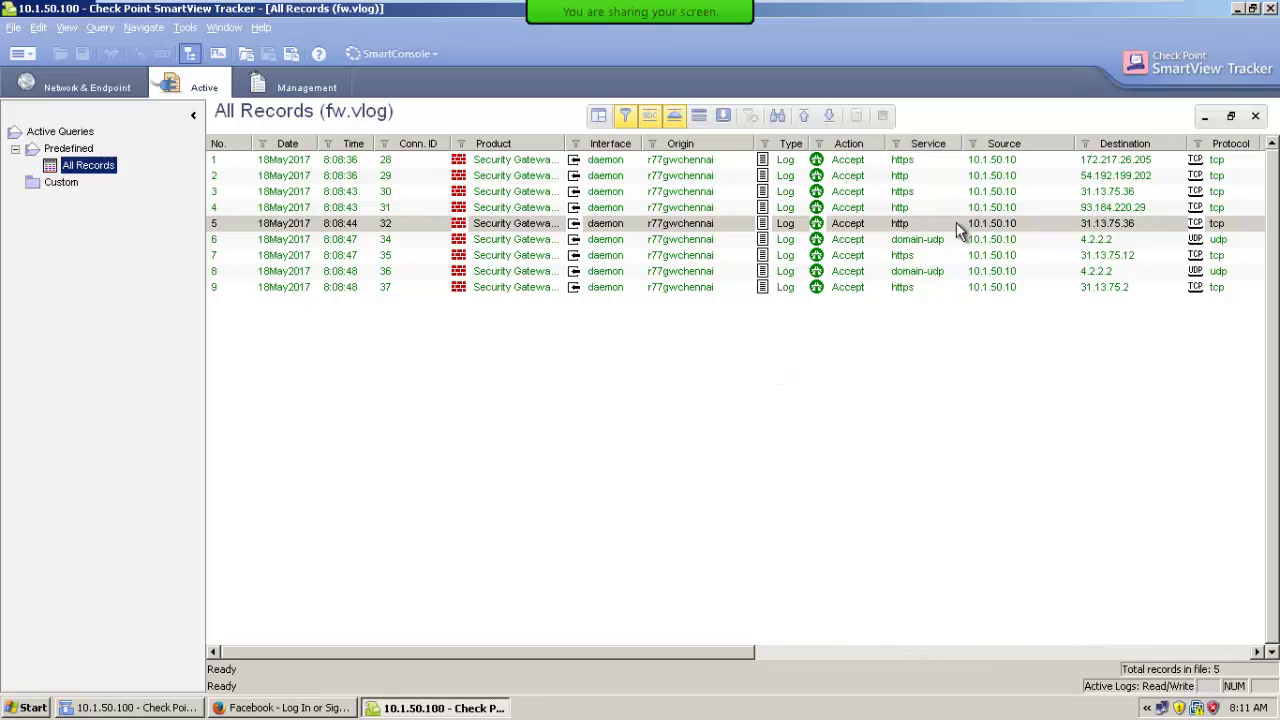
left_click(134, 95)
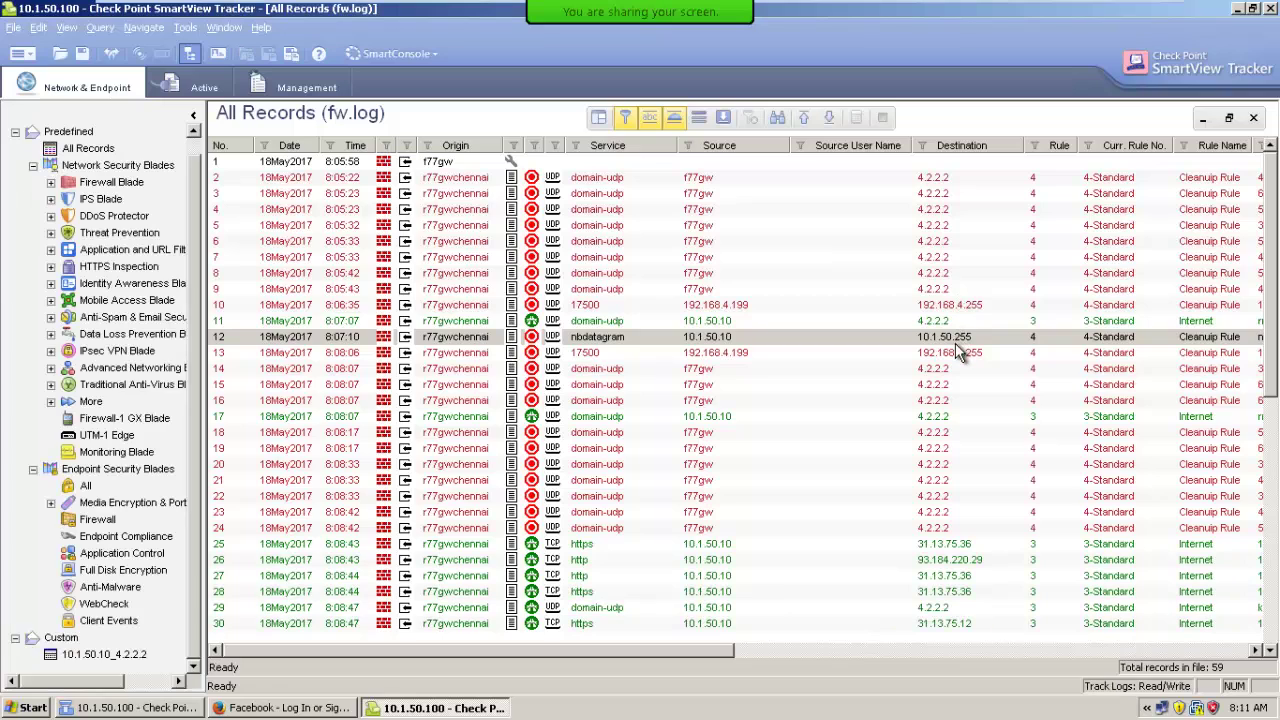
Select record 25 and try its destination options, dismissing a failed-processing alert.
left_click(953, 549)
right_click(954, 543)
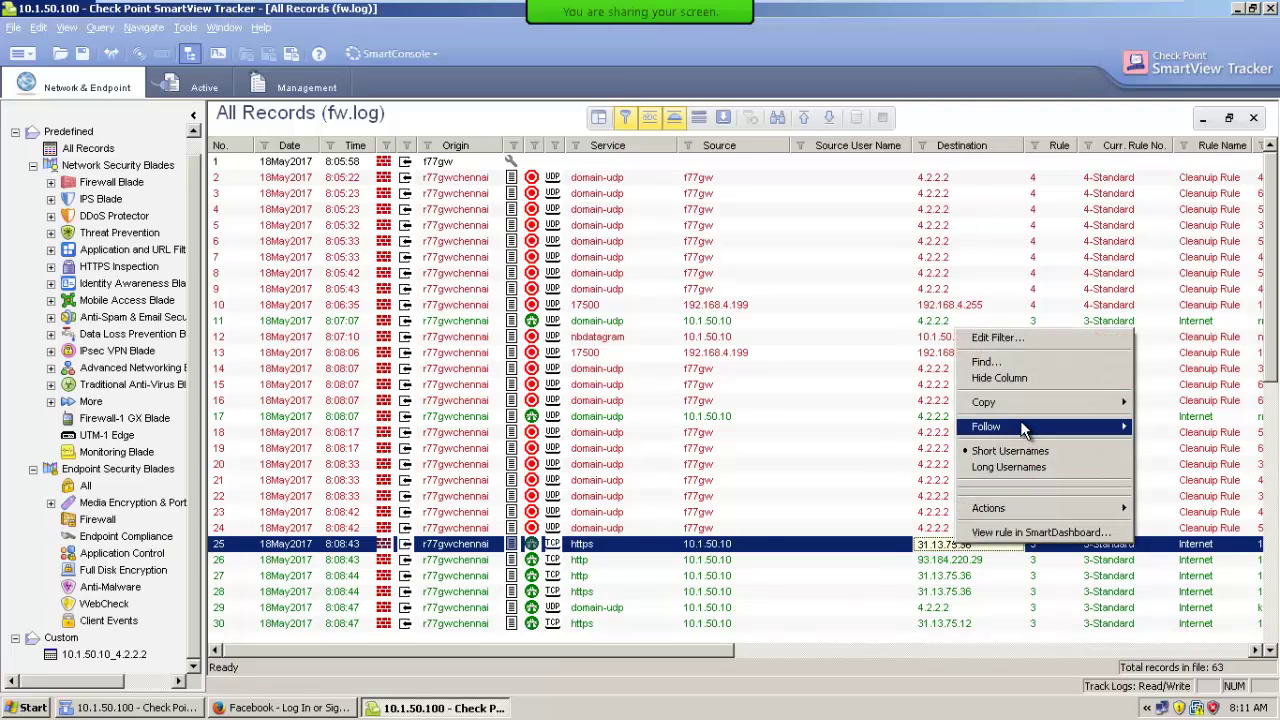
left_click(944, 560)
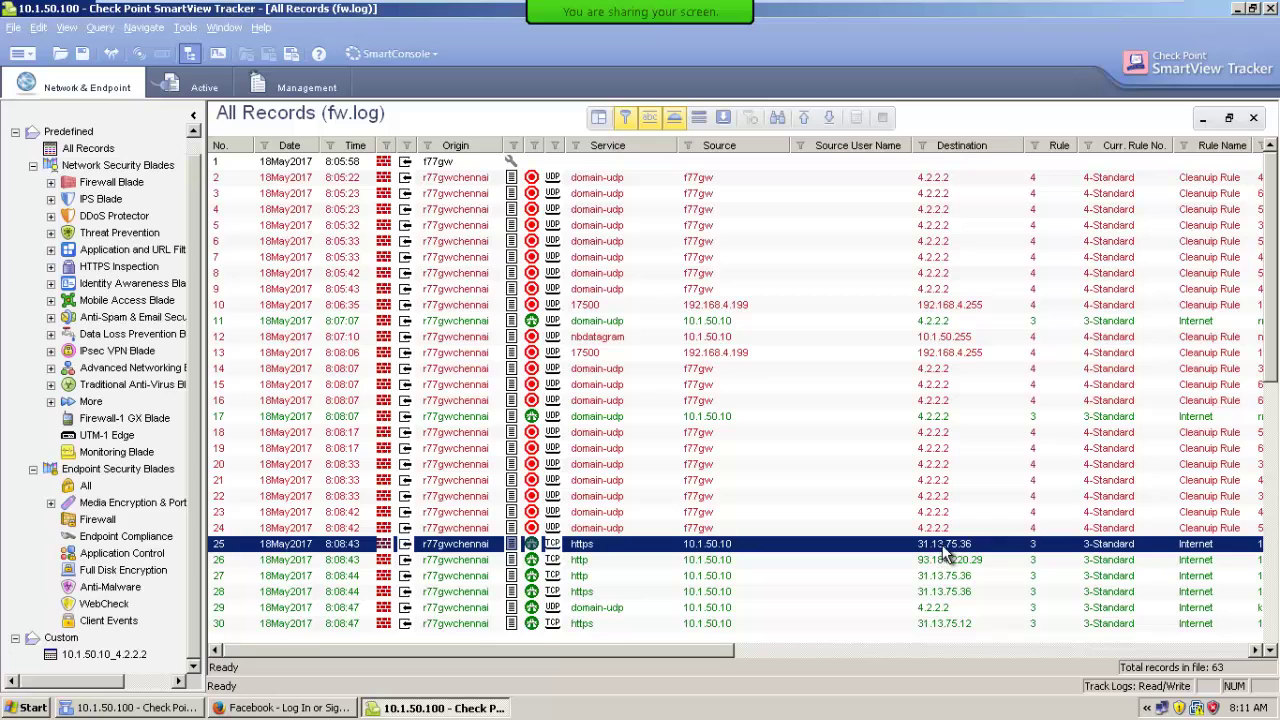
right_click(944, 546)
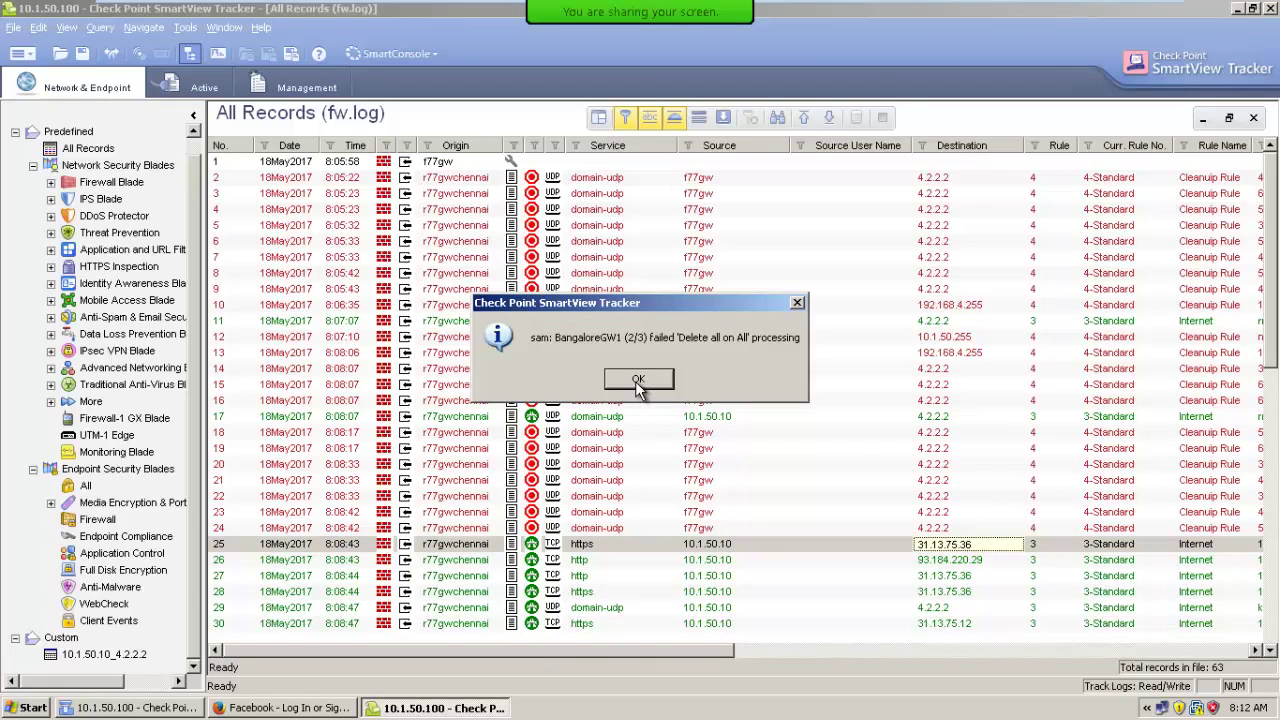
left_click(637, 383)
right_click(973, 548)
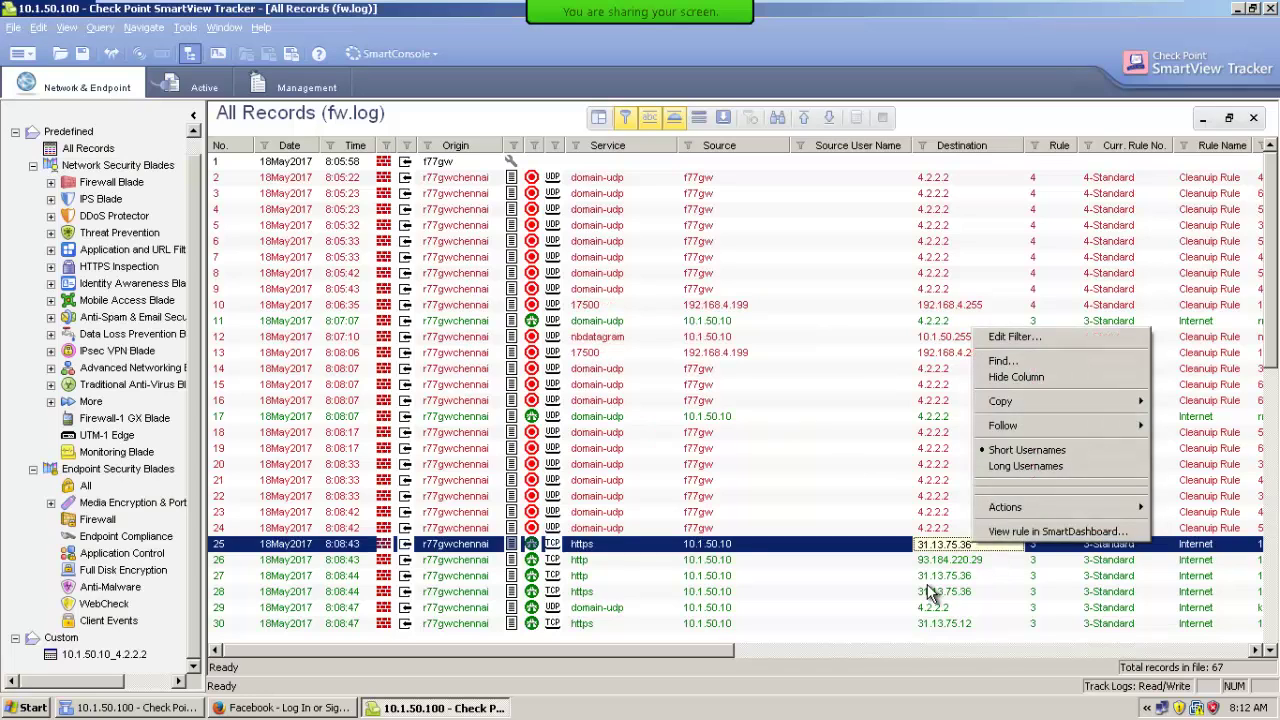
left_click(928, 590)
left_click(958, 557)
Ping record 25's destination 31.13.75.36 and close the results showing four replies.
right_click(956, 547)
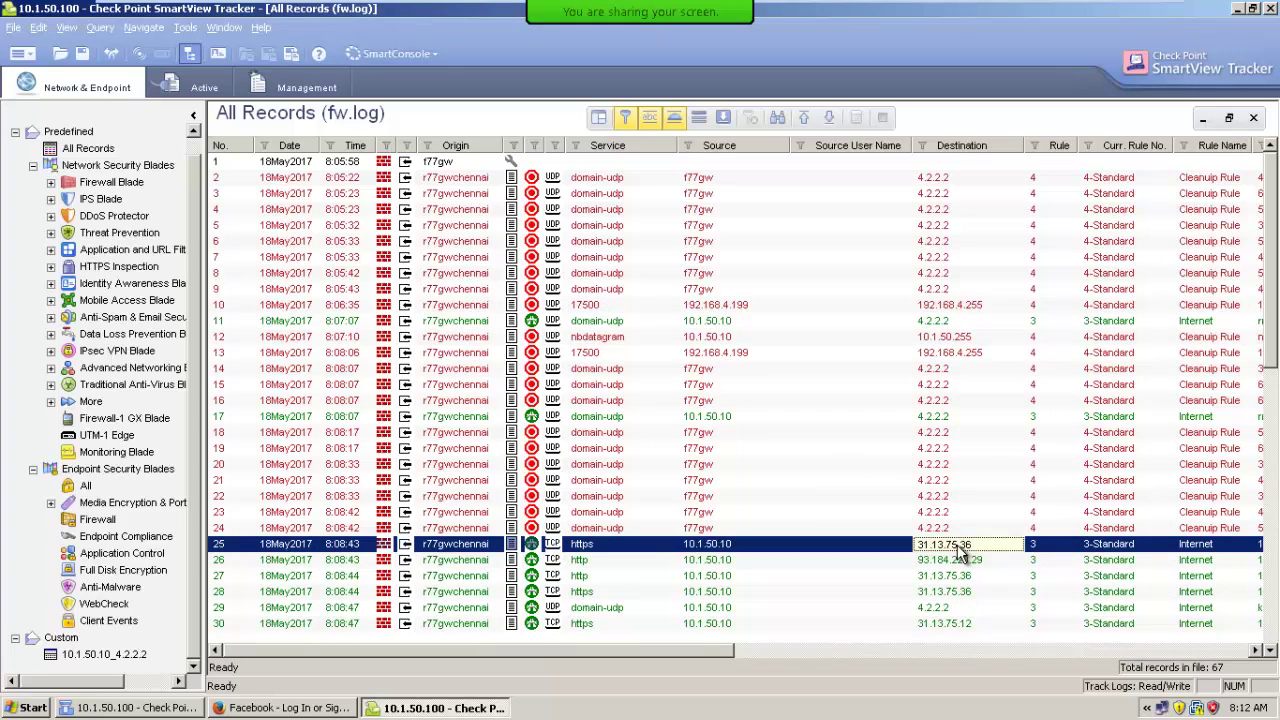
mouse_move(993, 512)
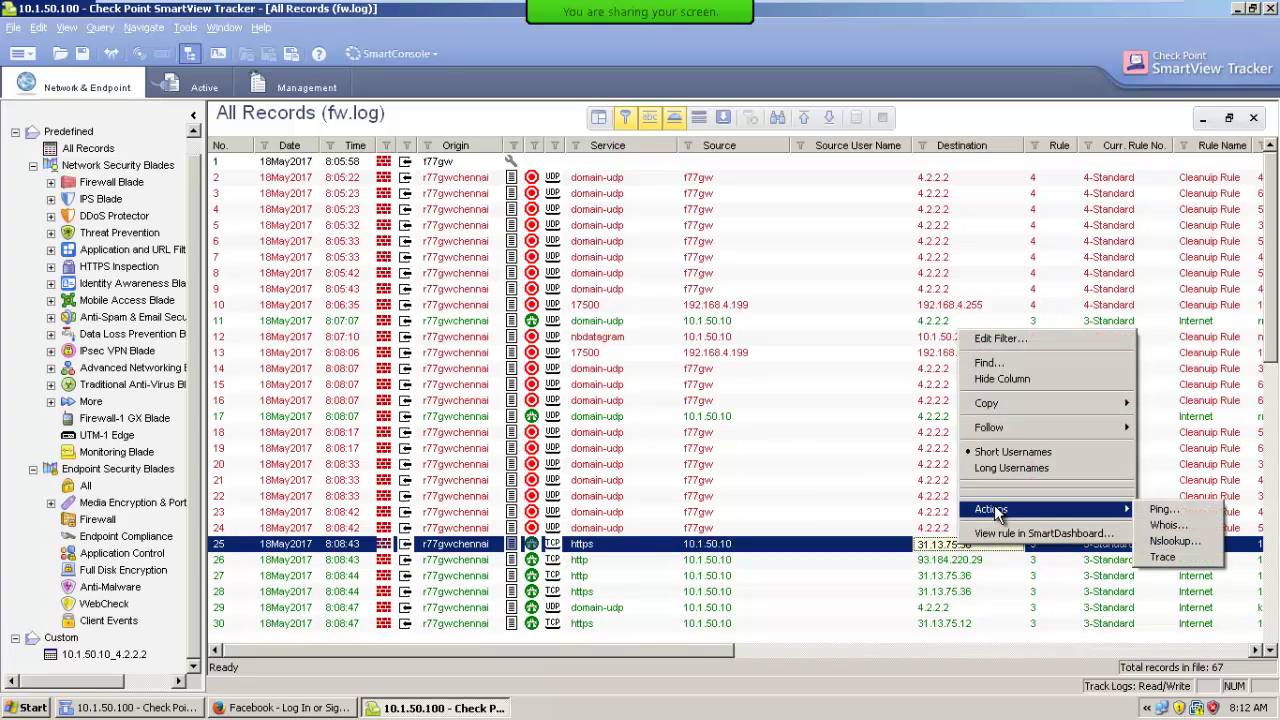
left_click(1160, 509)
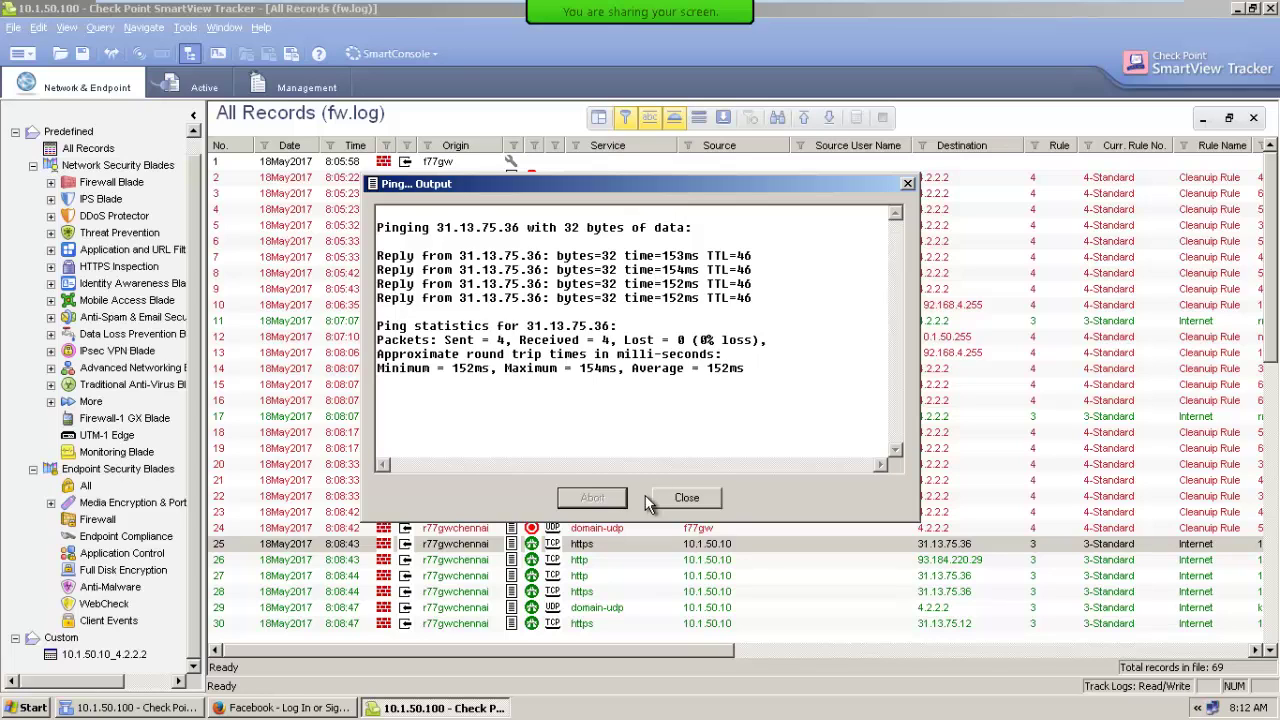
left_click(684, 500)
right_click(944, 548)
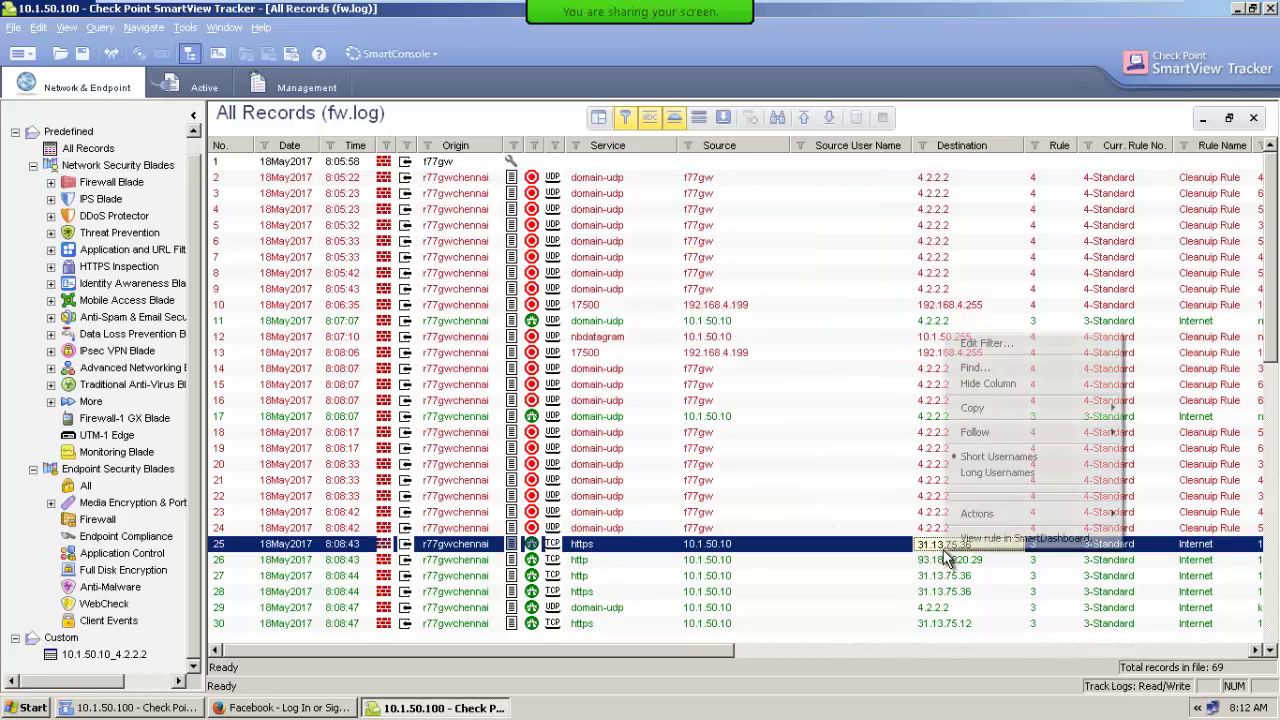
mouse_move(985, 514)
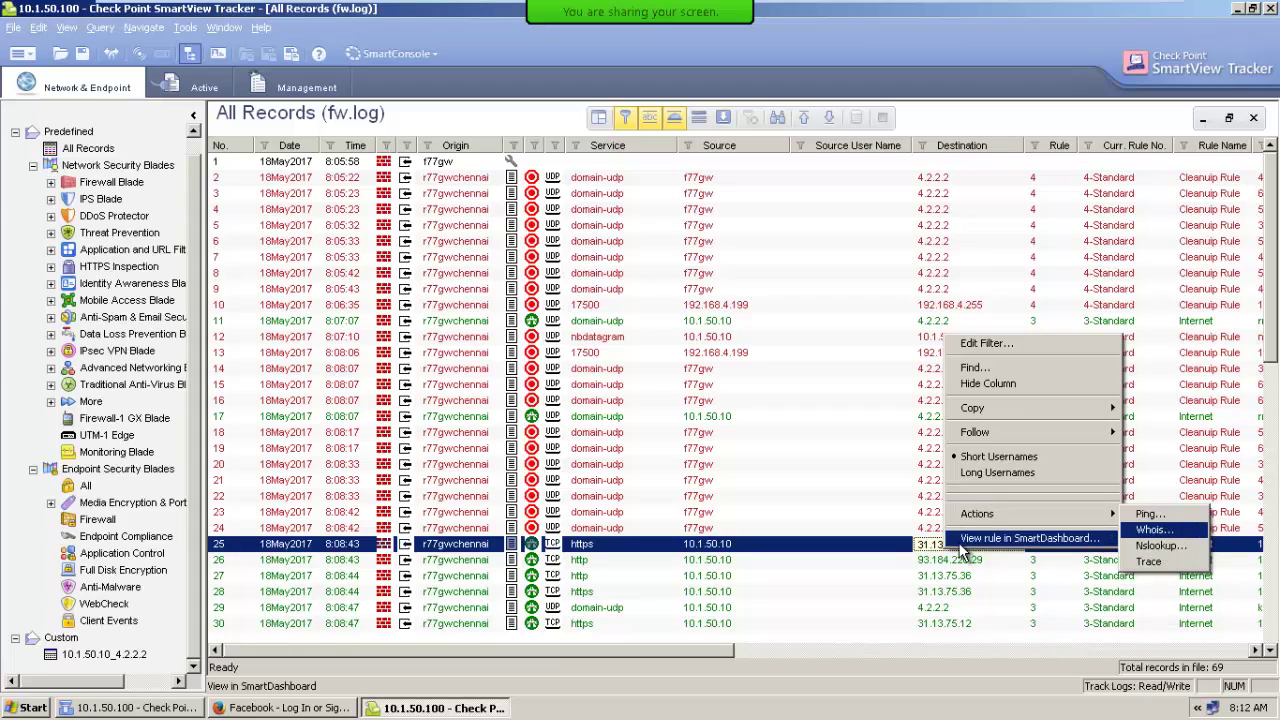
Trace the route to record 25's destination 31.13.75.36 and close the output window.
left_click(878, 543)
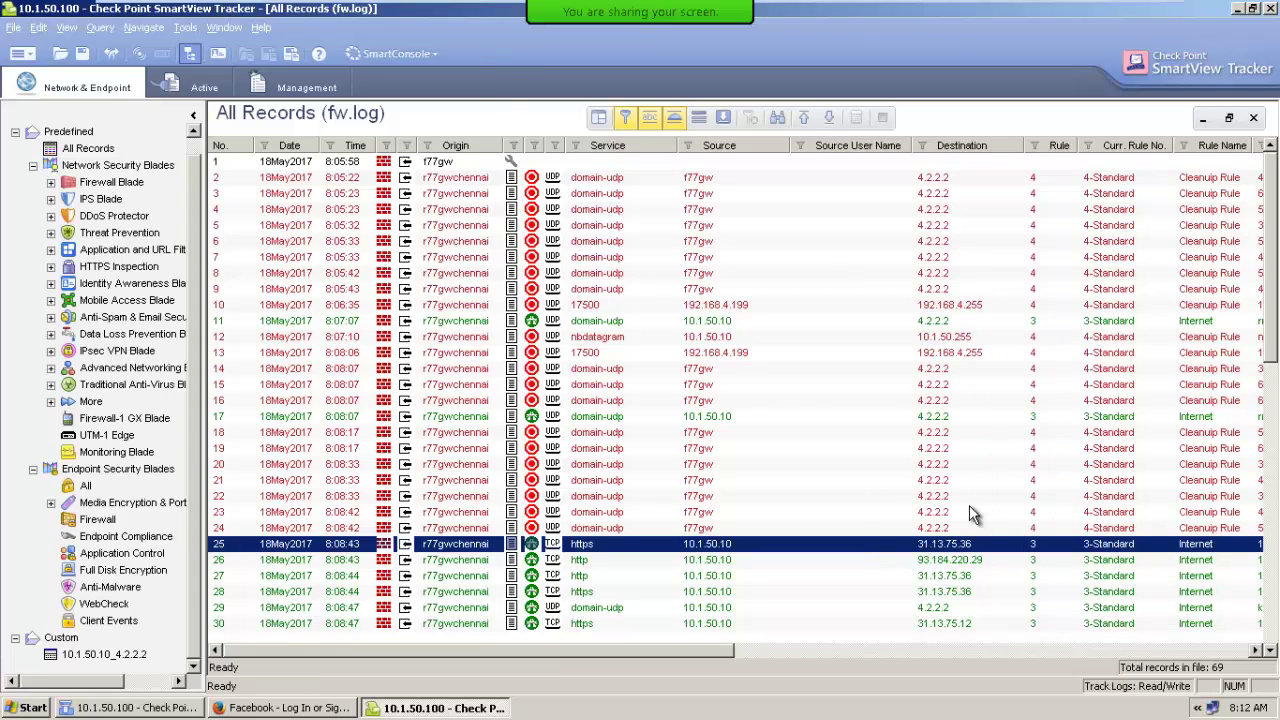
right_click(964, 544)
mouse_move(1100, 505)
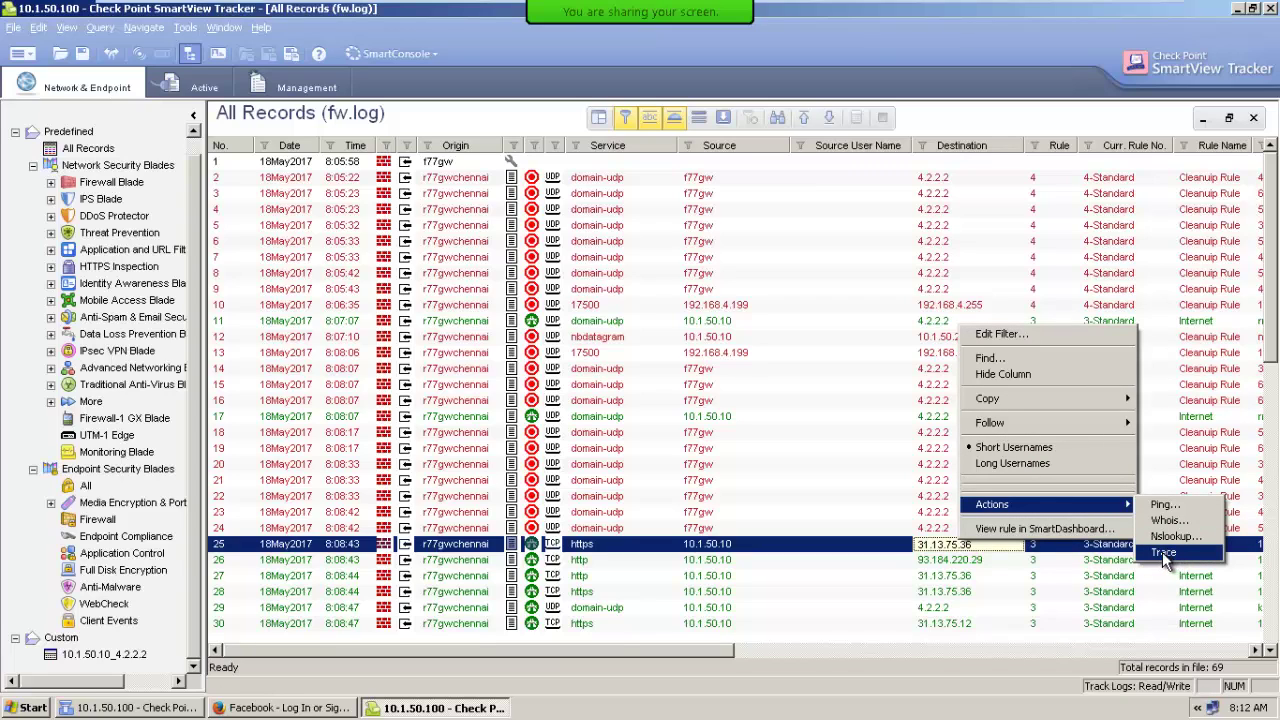
left_click(1163, 555)
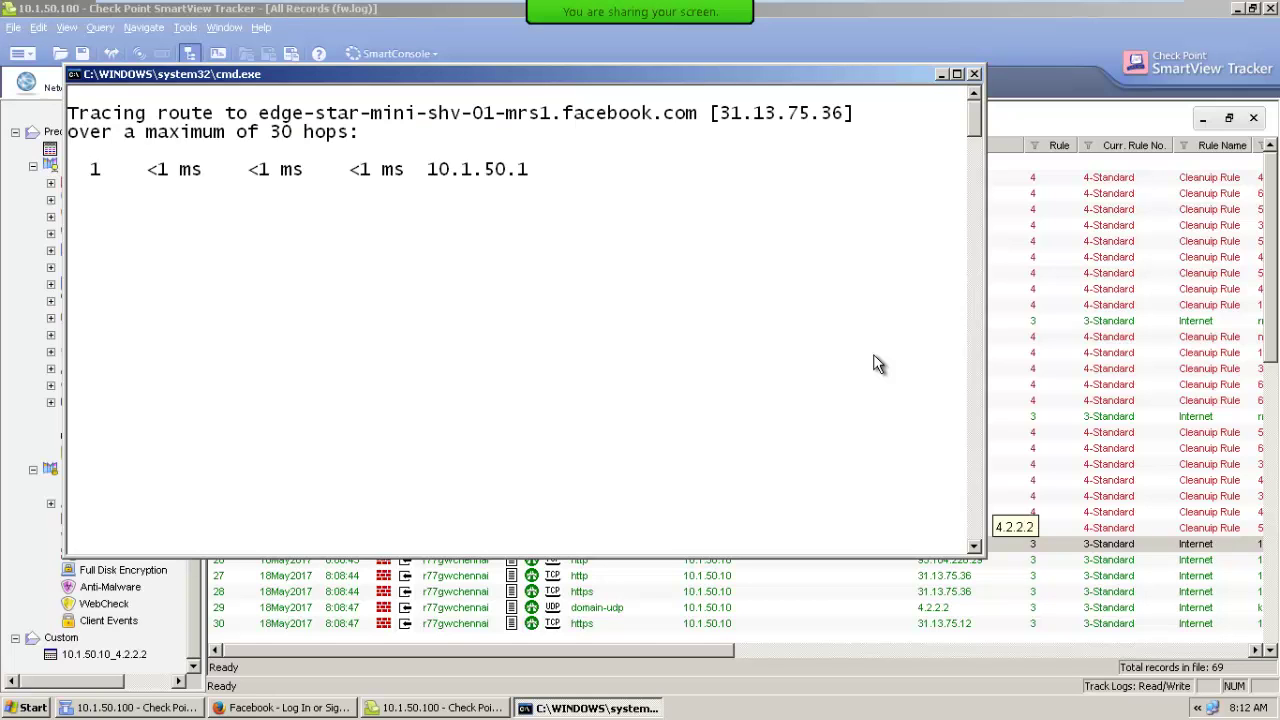
left_click(975, 75)
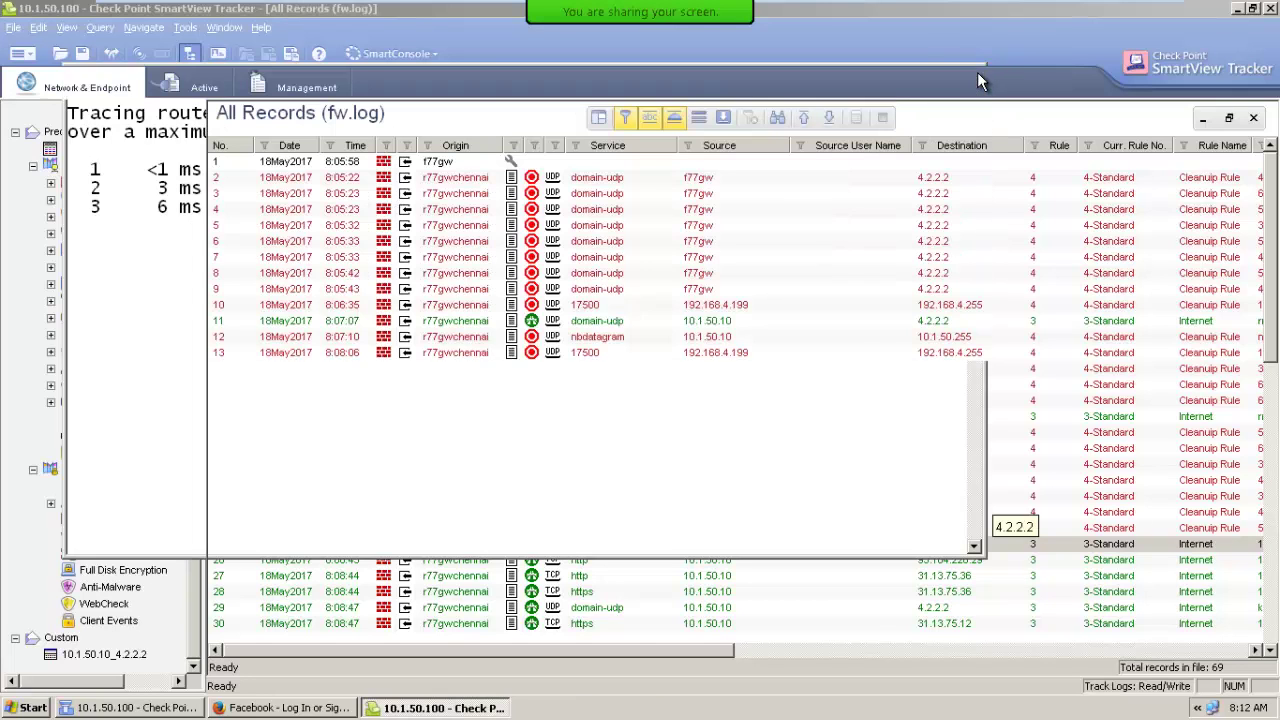
left_click(185, 27)
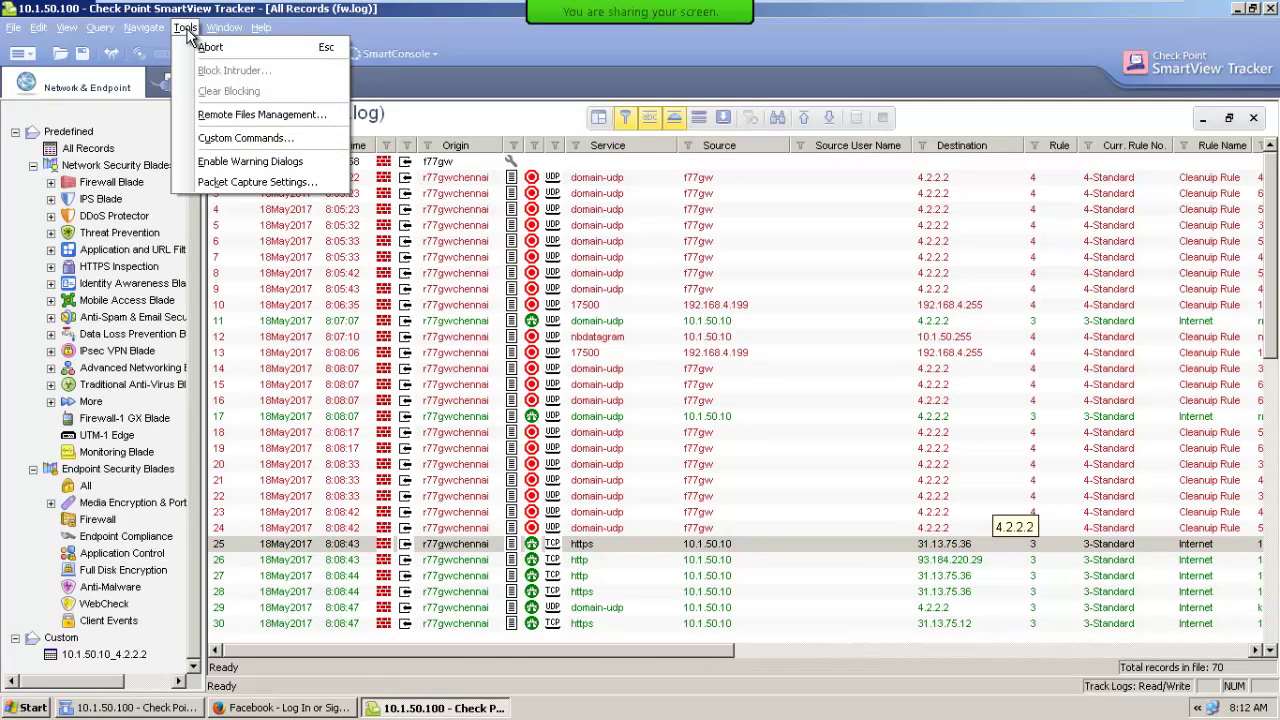
Remove the old Trace custom command and check record 25's options menu.
left_click(222, 143)
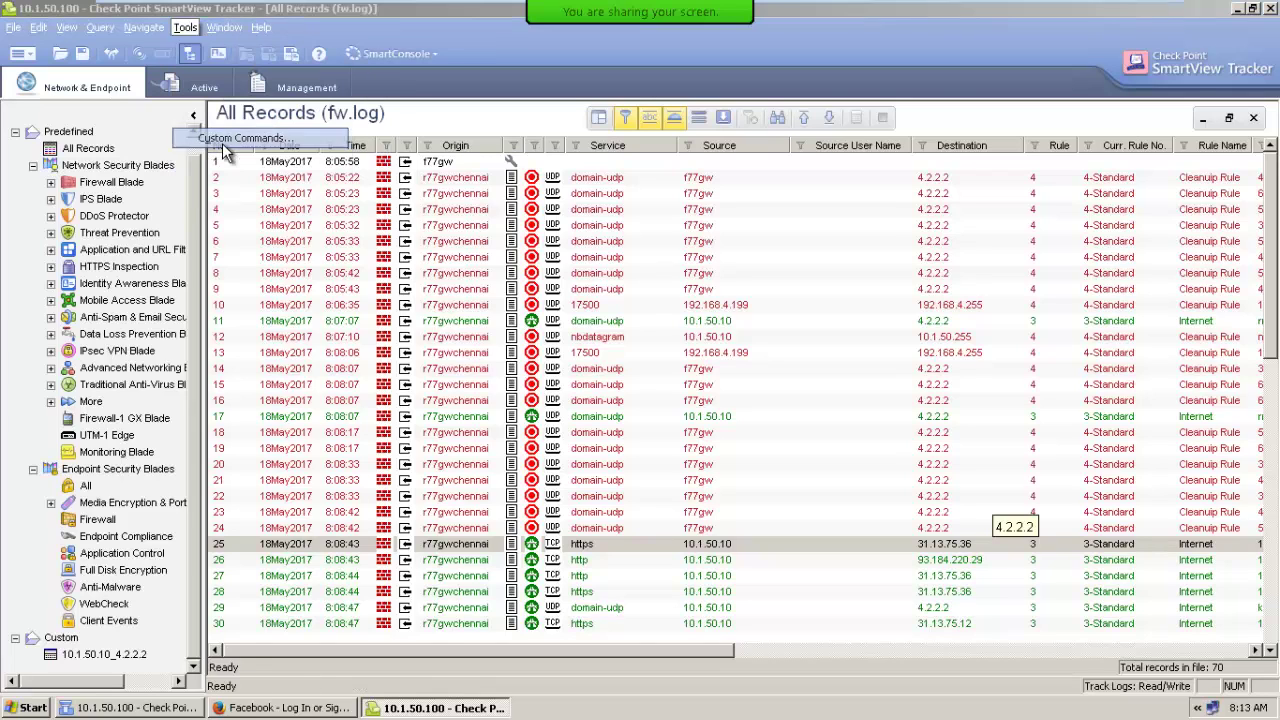
left_click(453, 351)
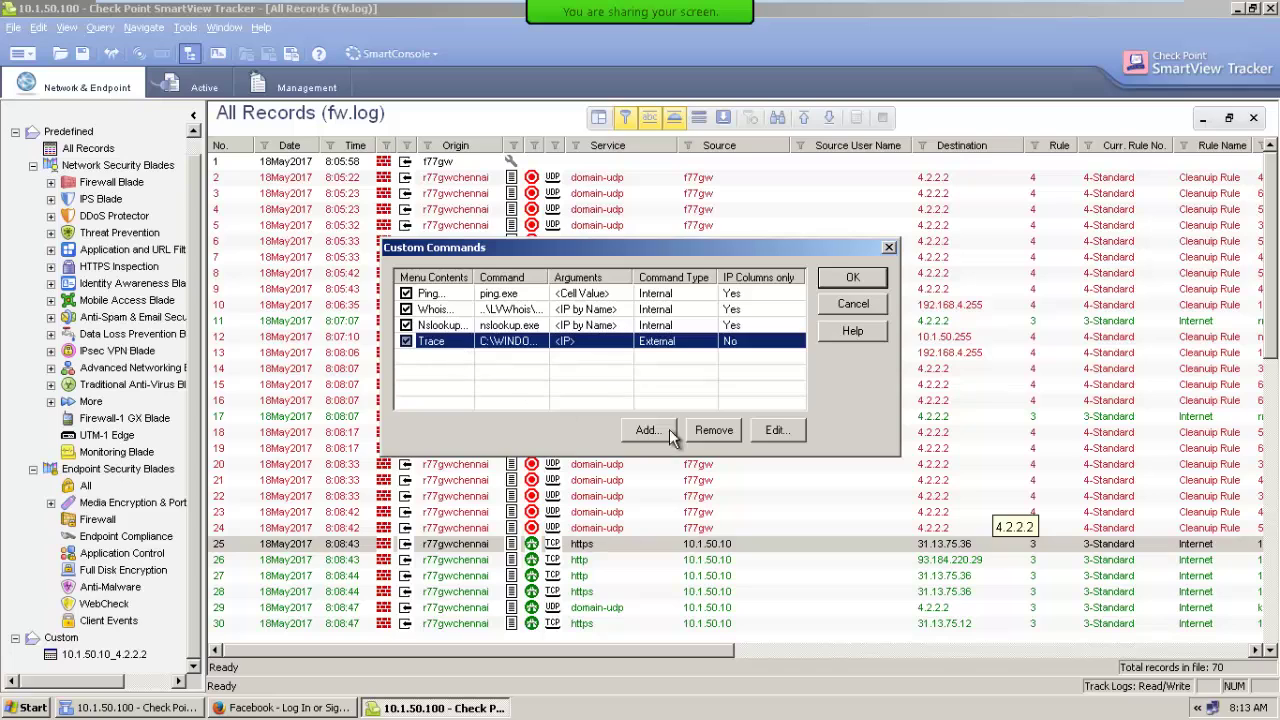
left_click(714, 430)
left_click(603, 379)
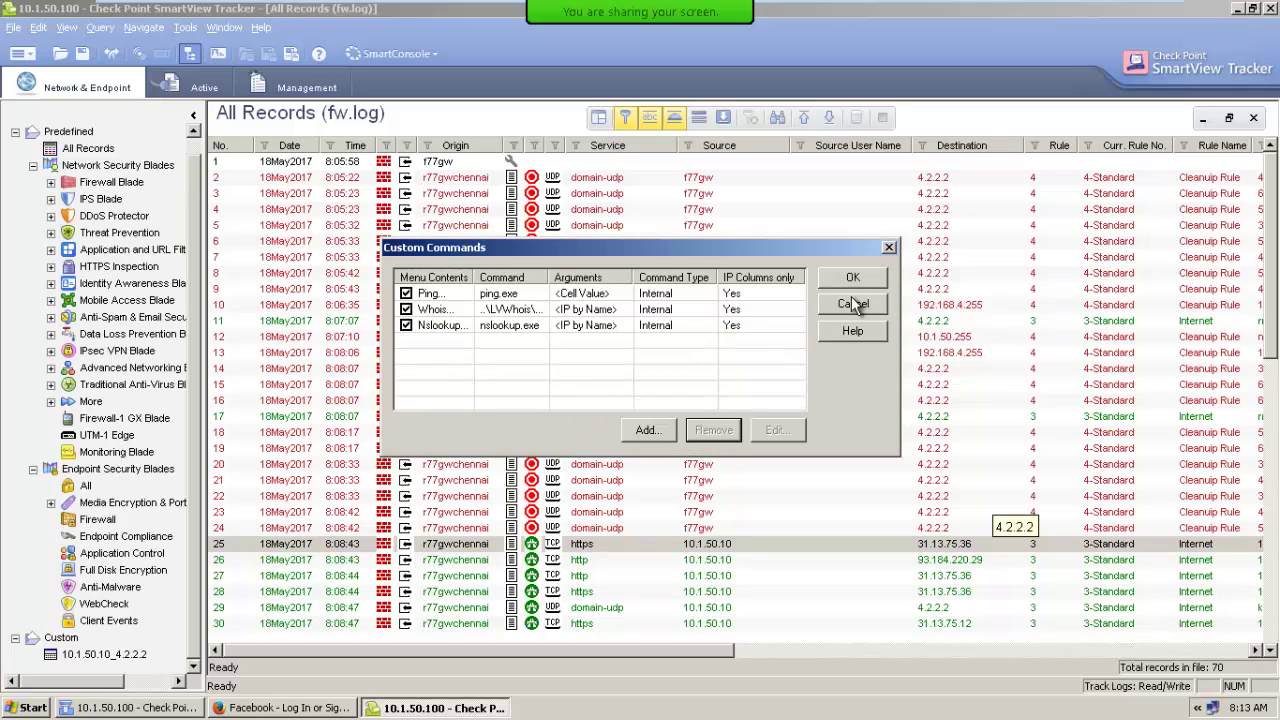
left_click(852, 282)
right_click(955, 545)
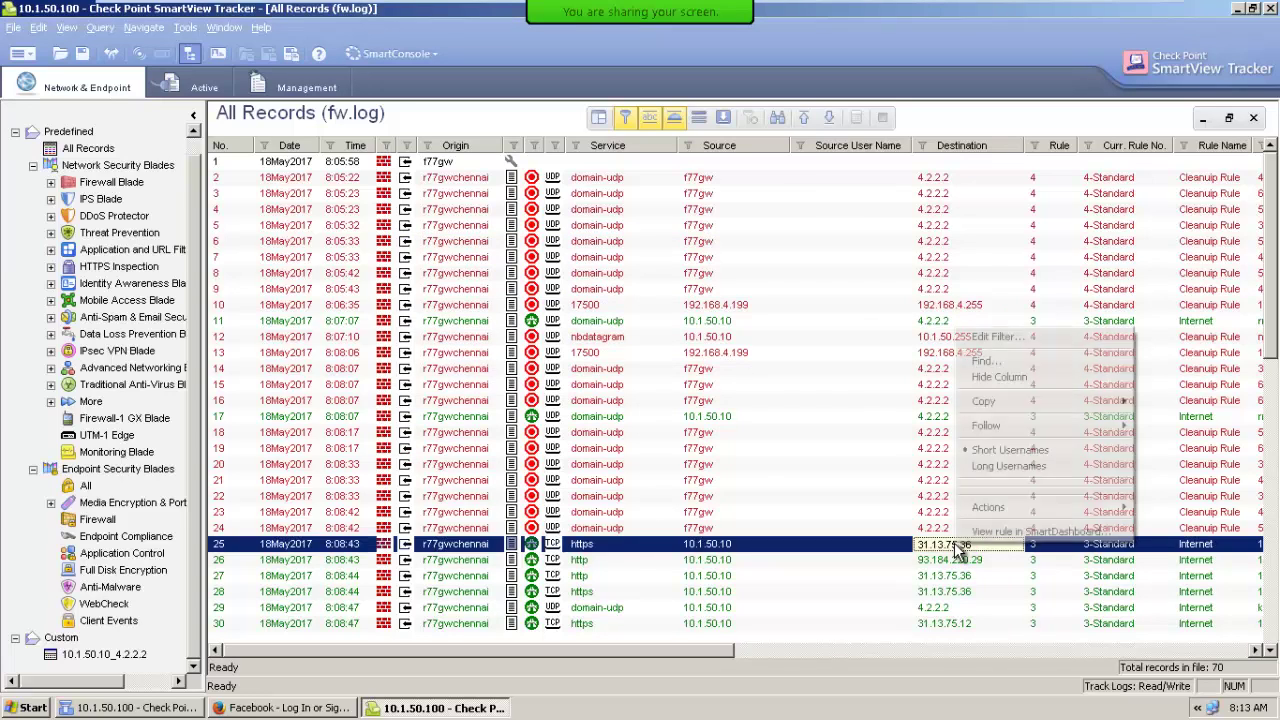
mouse_move(990, 508)
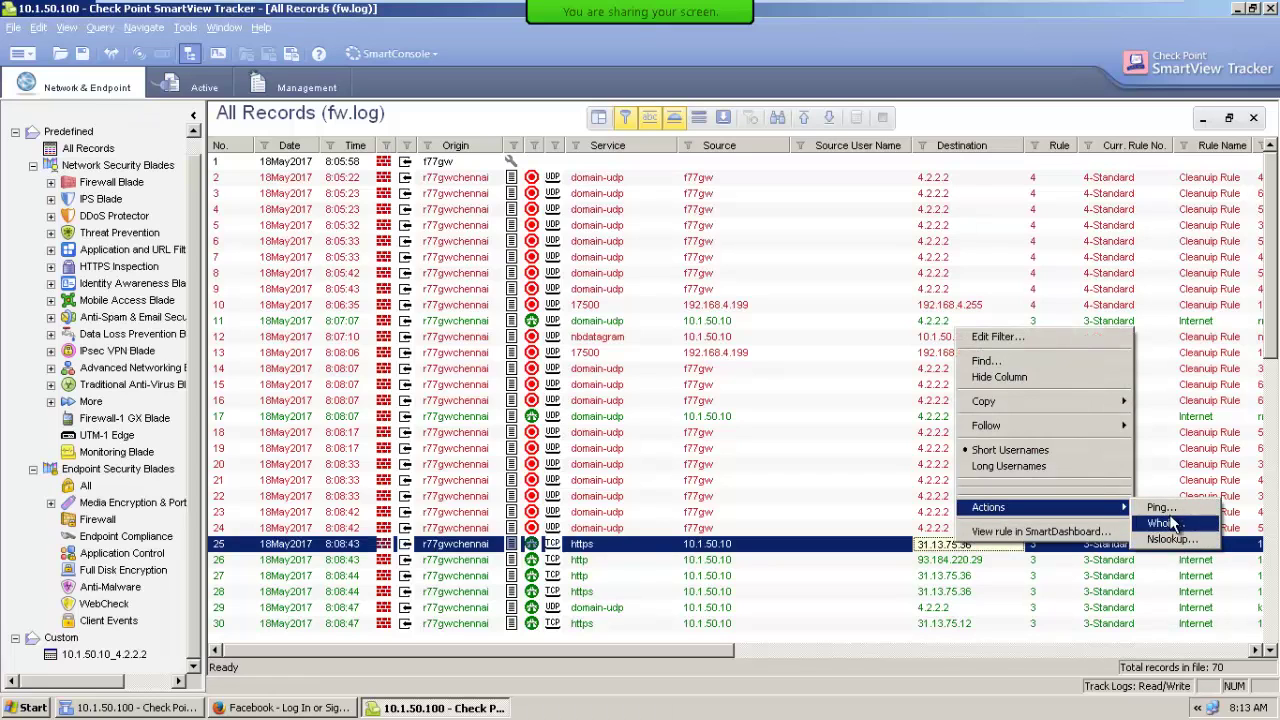
left_click(935, 548)
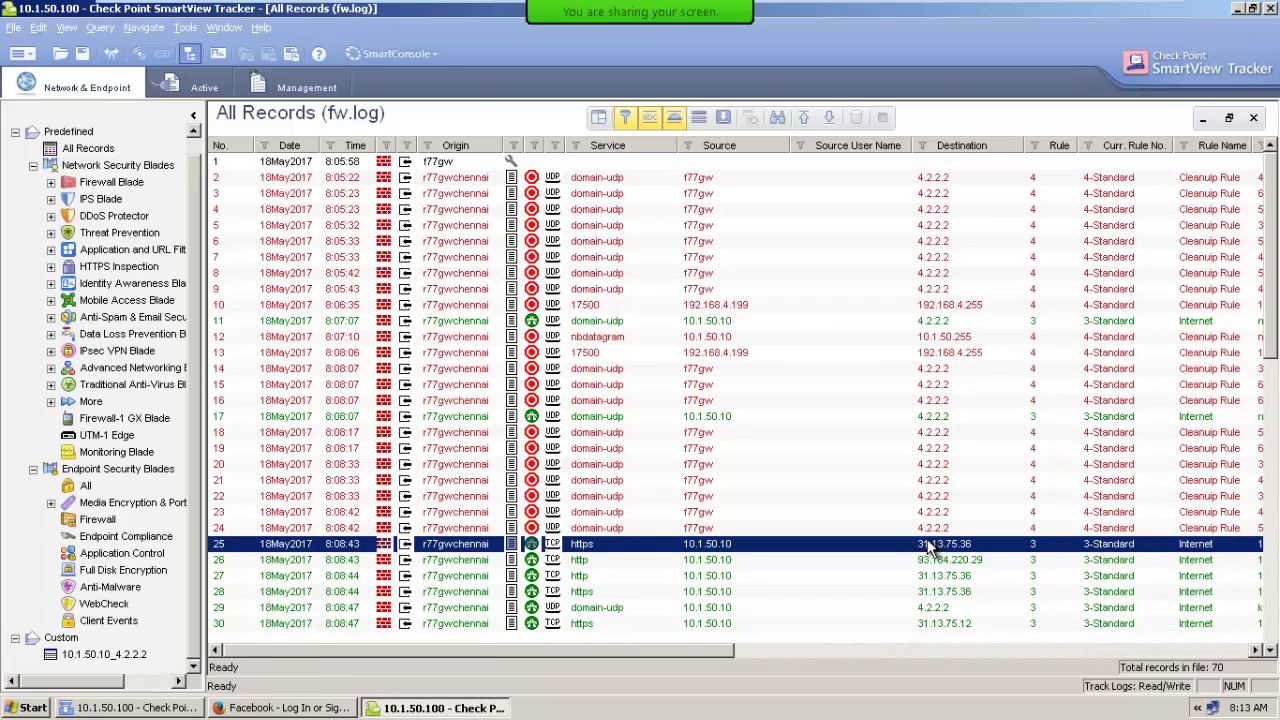
Add a Traceroute custom command running tracert.exe with the <IP> argument.
left_click(185, 27)
left_click(212, 140)
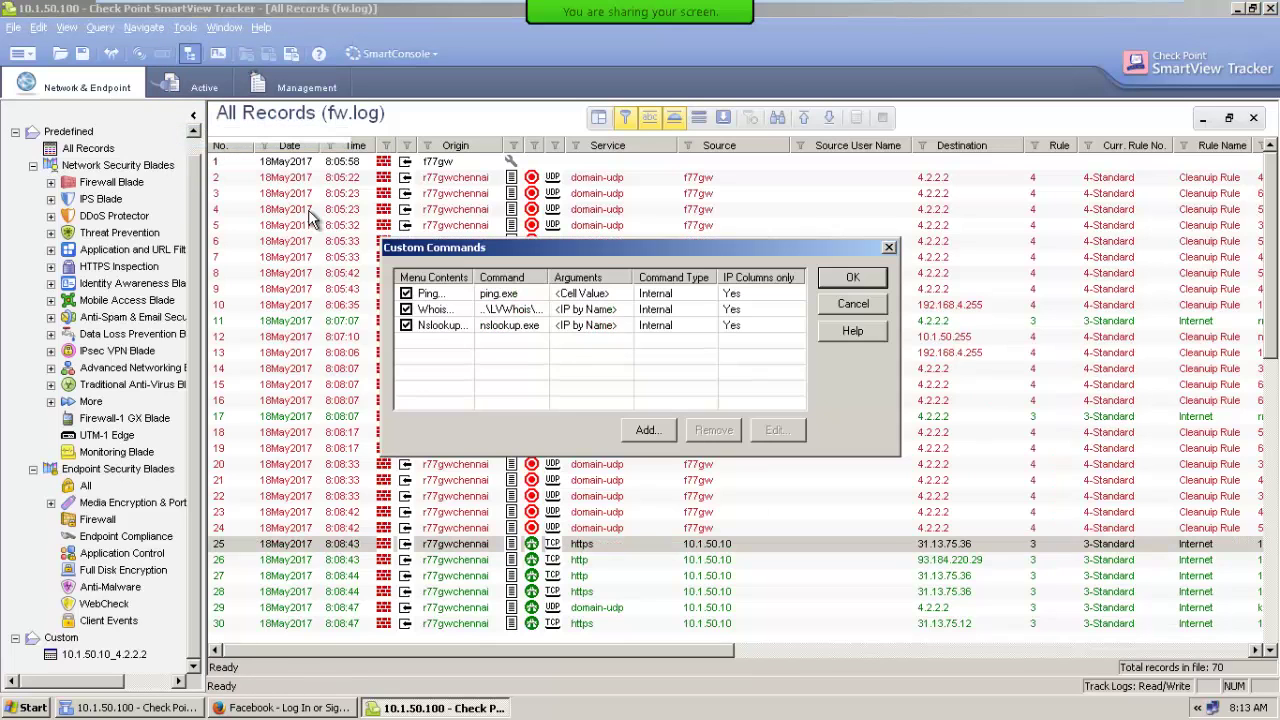
left_click(650, 430)
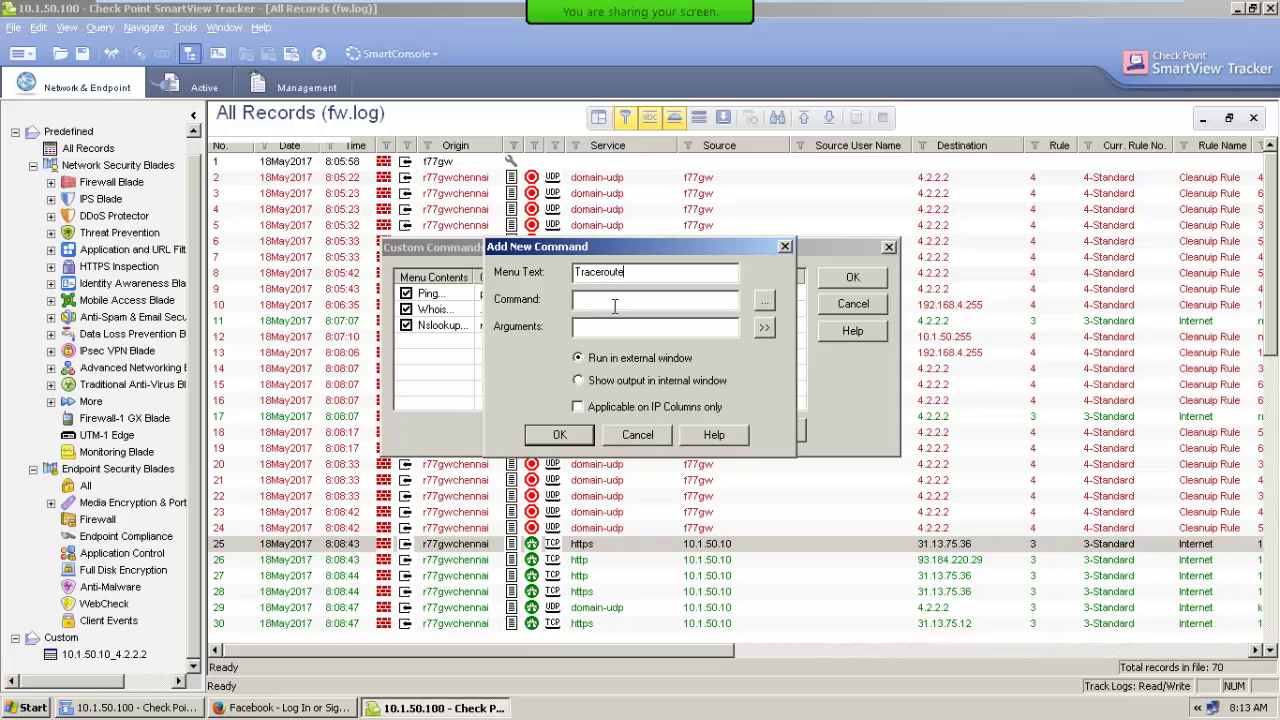
left_click(764, 301)
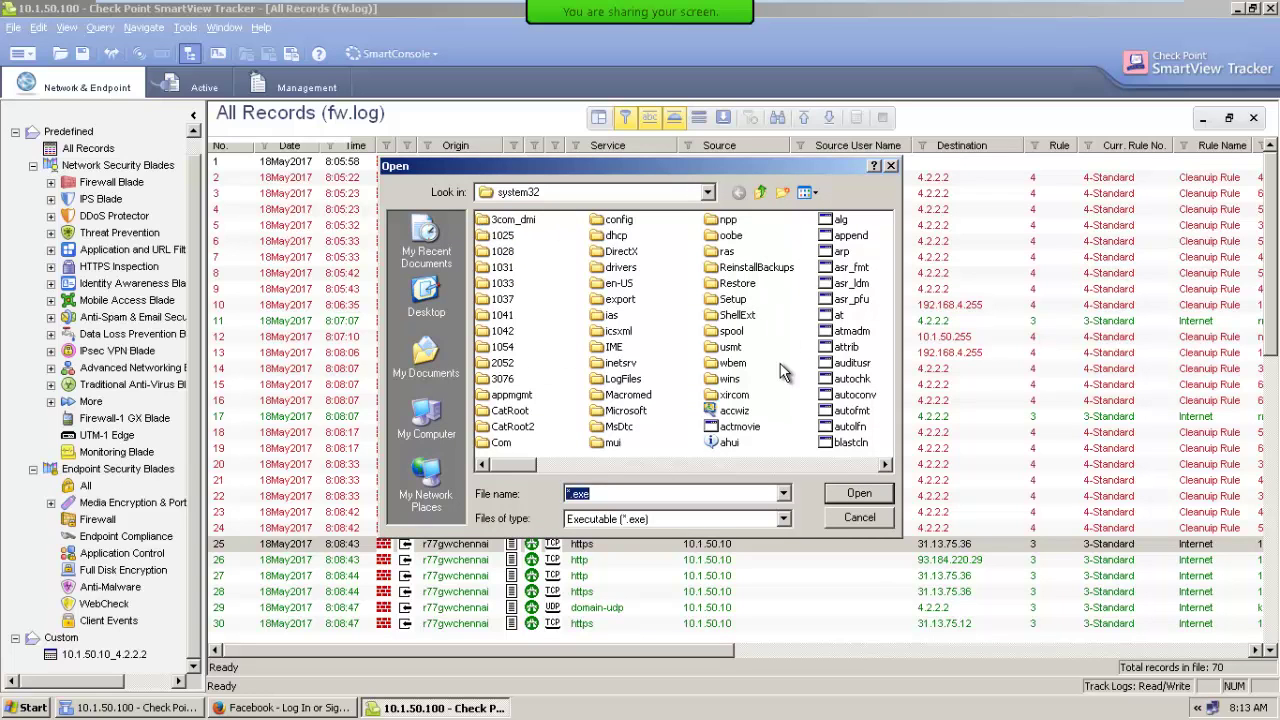
left_click(731, 366)
type("taskkill")
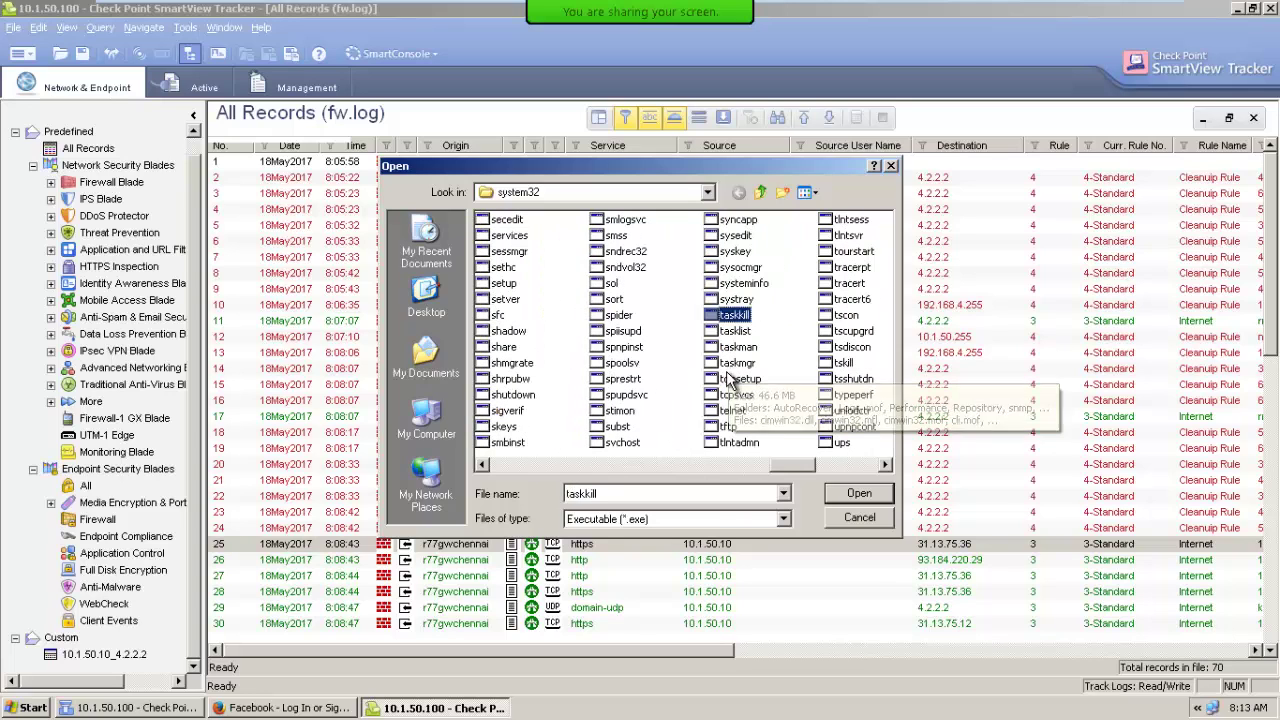
double_click(848, 284)
left_click(763, 329)
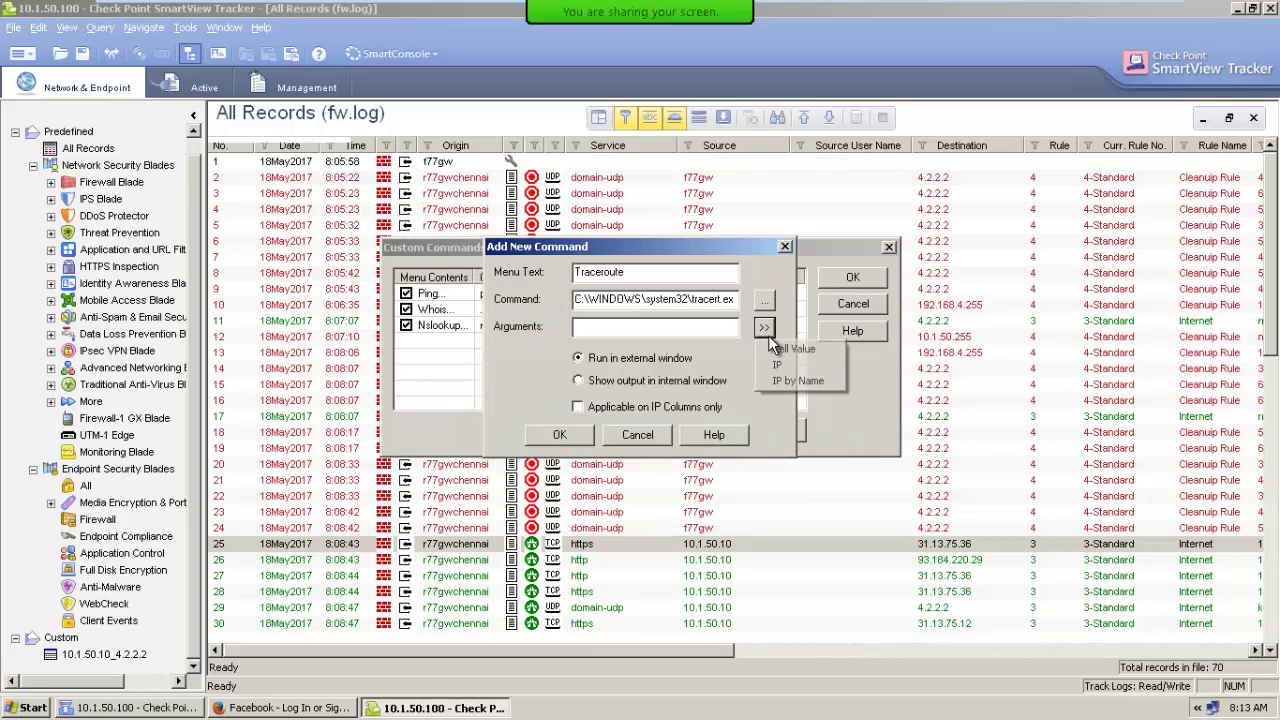
left_click(771, 357)
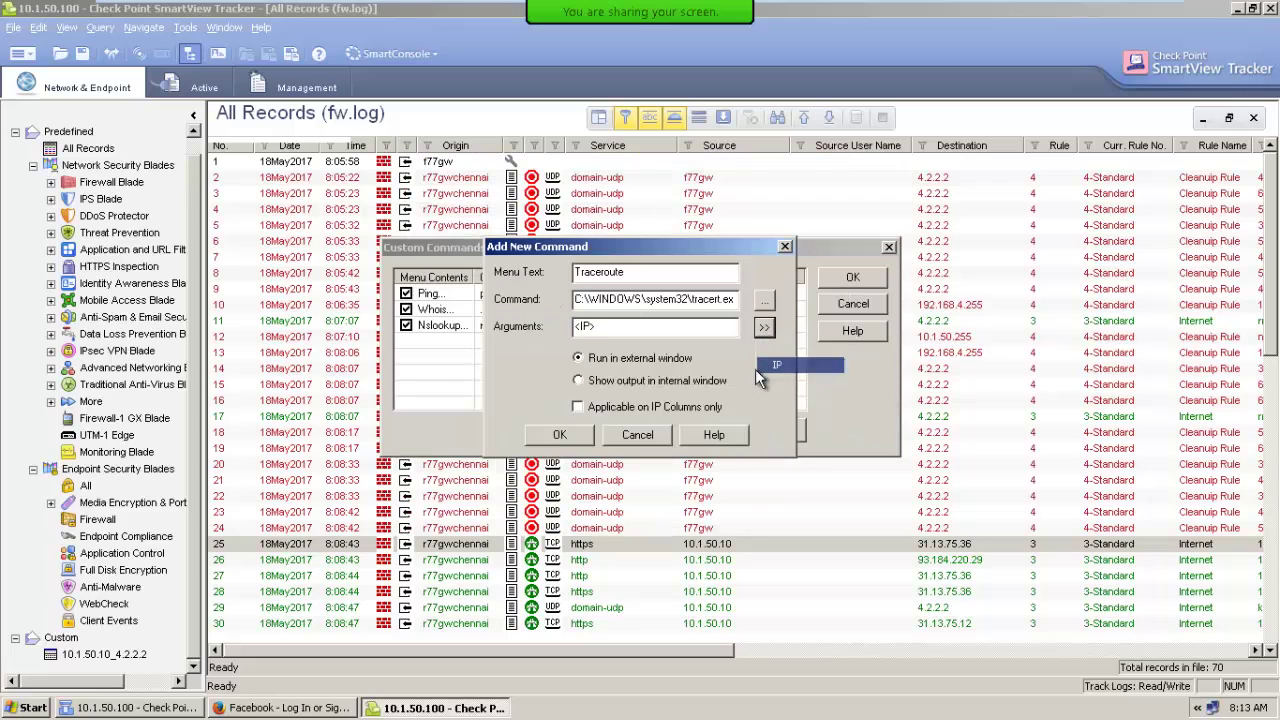
left_click(550, 433)
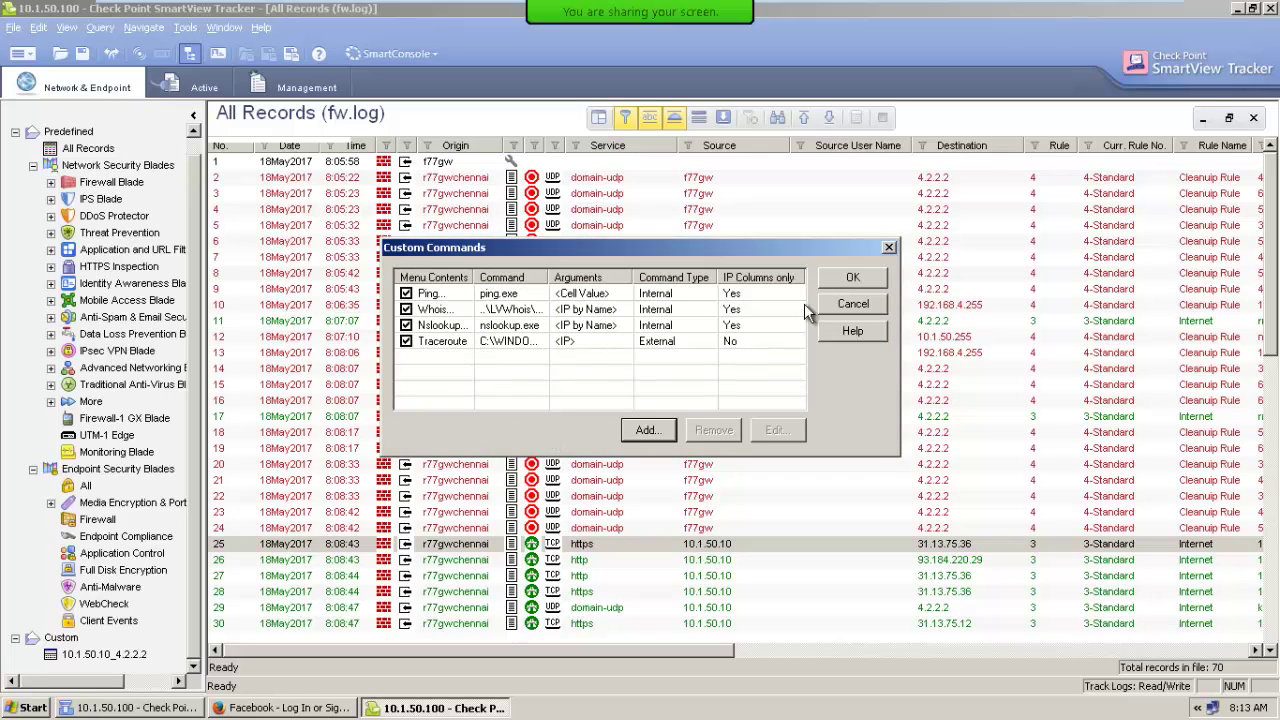
left_click(850, 280)
right_click(962, 548)
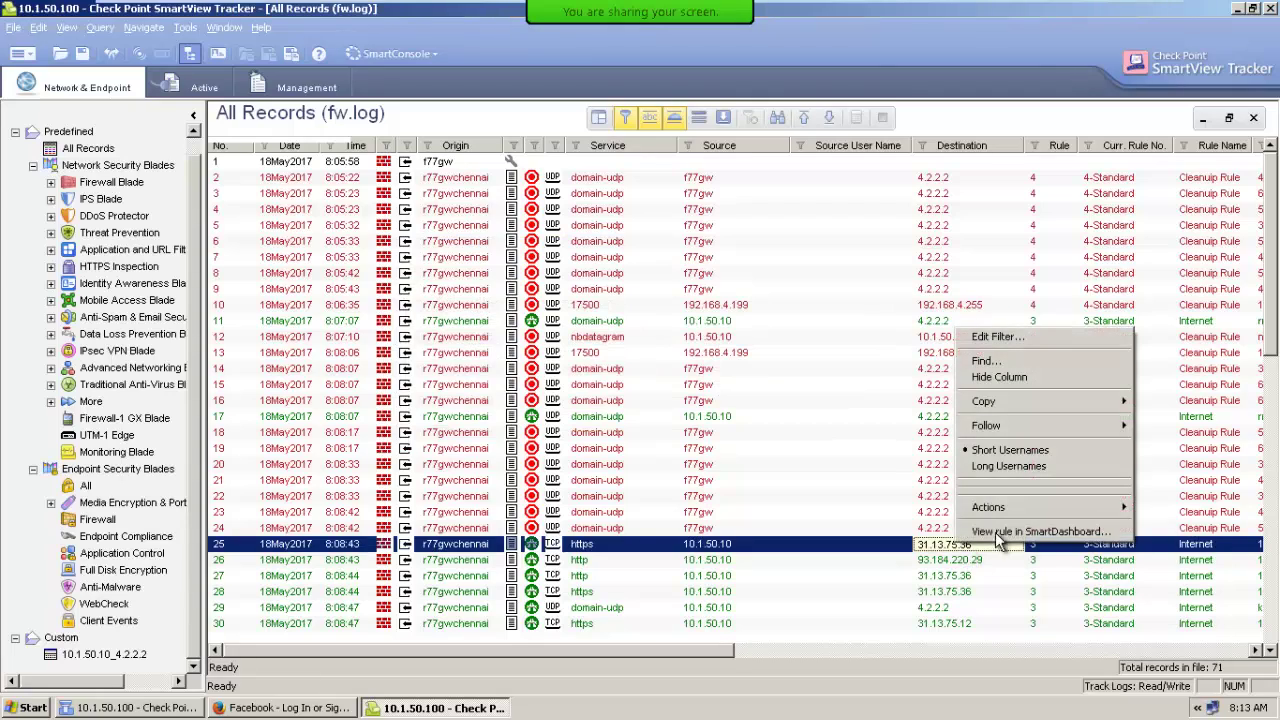
Run the new Traceroute on record 25's destination 31.13.75.36, then close its window.
mouse_move(1008, 512)
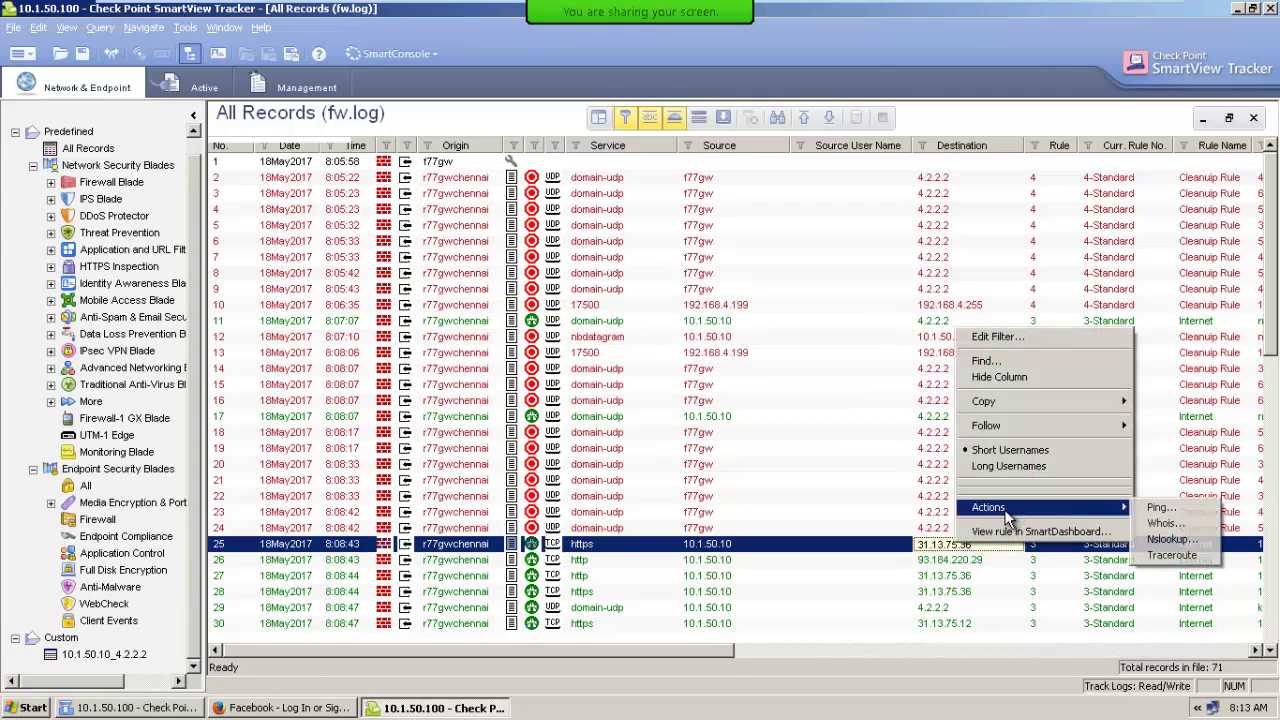
left_click(1172, 556)
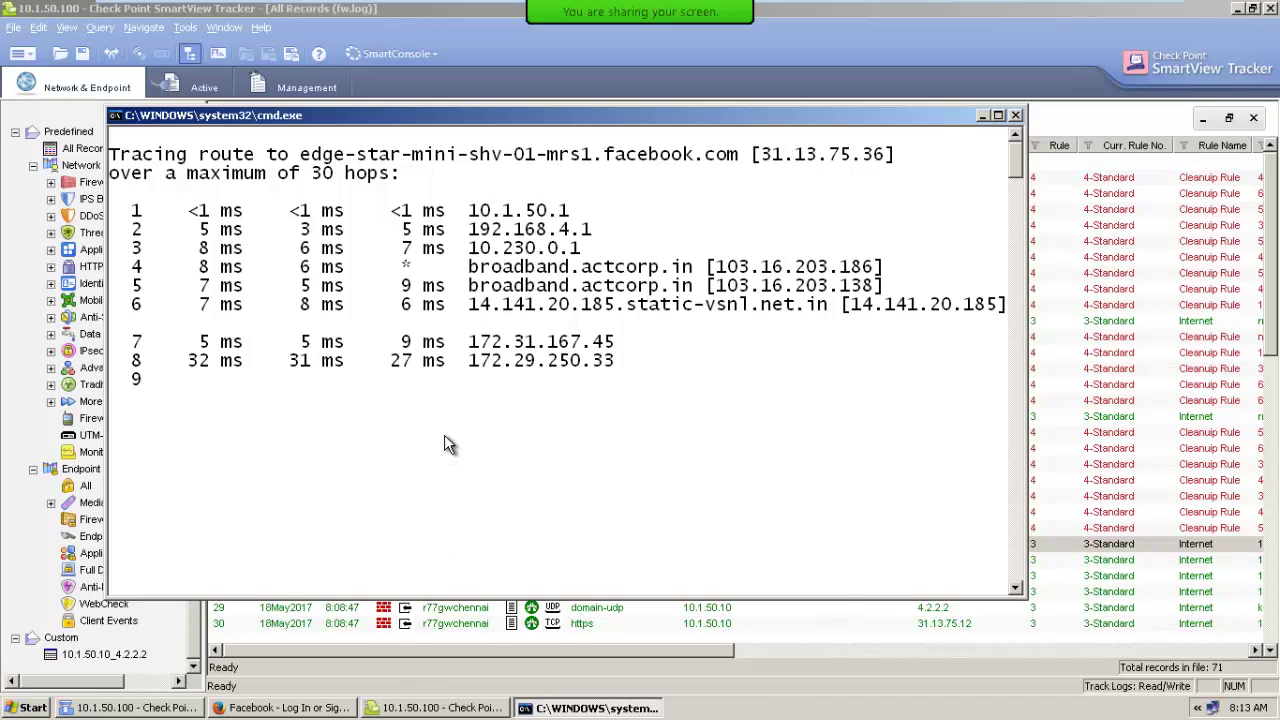
left_click(1013, 116)
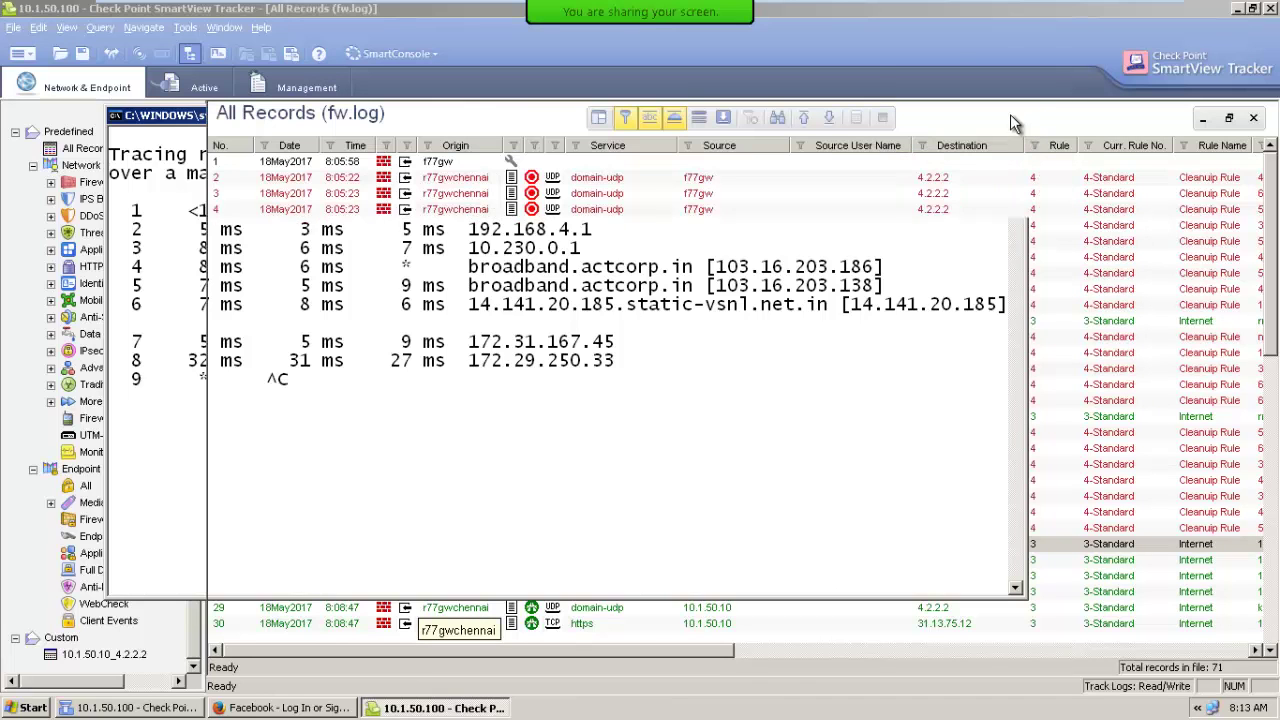
left_click(78, 90)
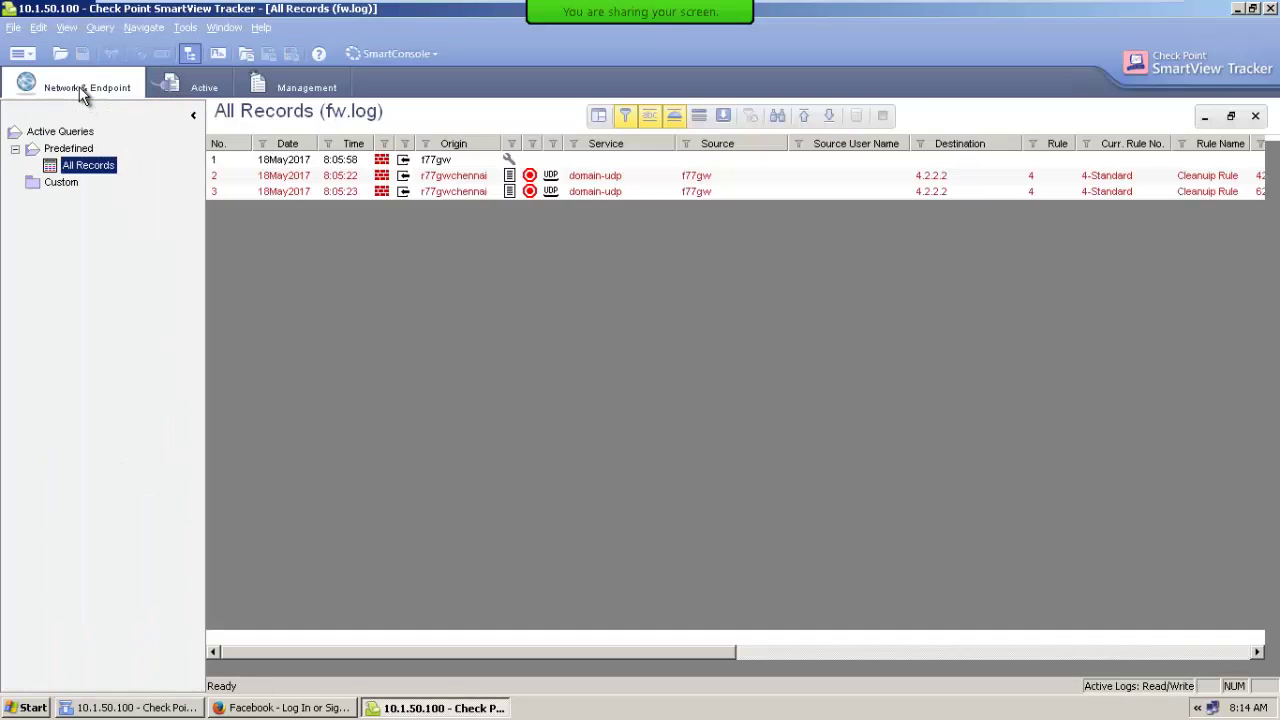
left_click(165, 88)
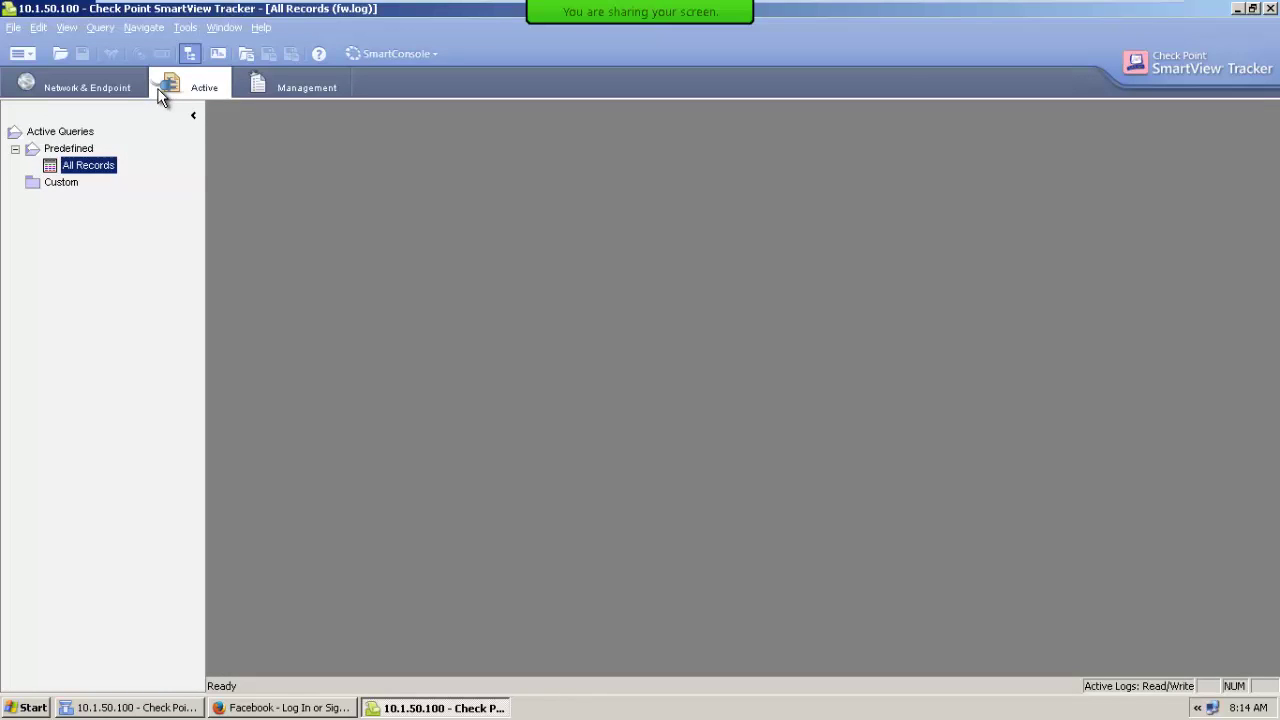
left_click(281, 91)
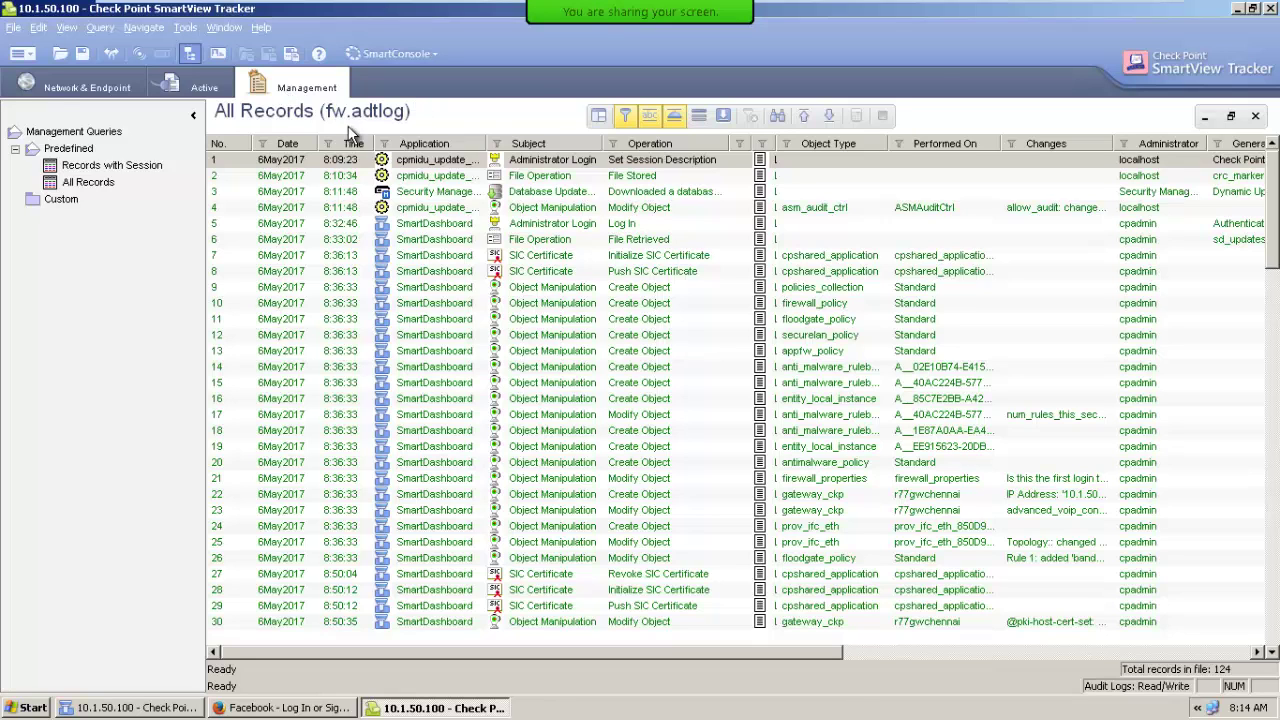
left_click(55, 90)
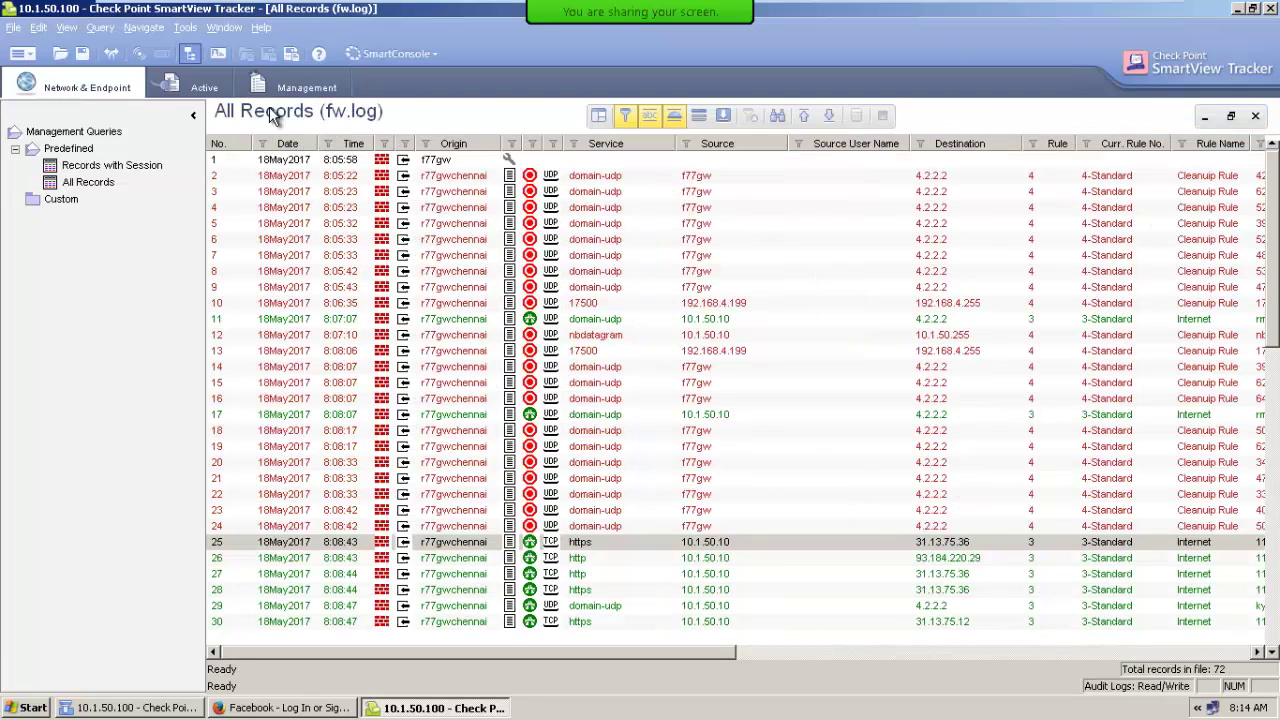
left_click(184, 84)
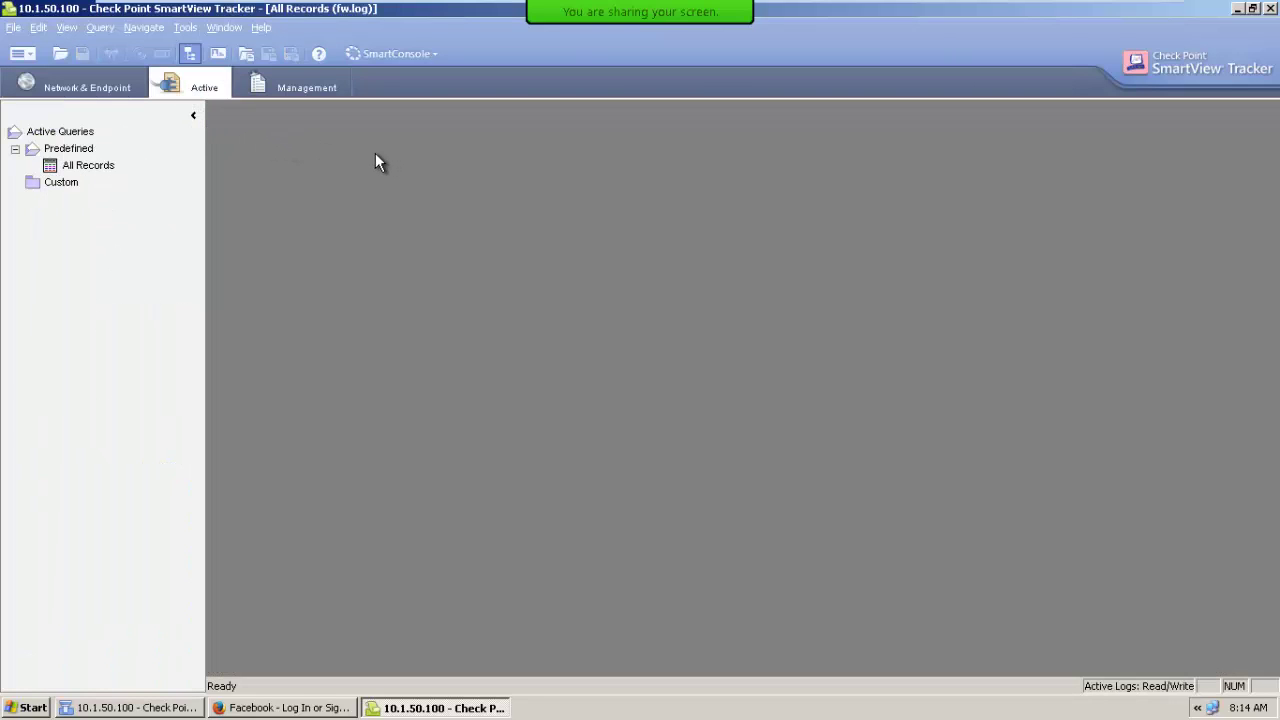
double_click(90, 163)
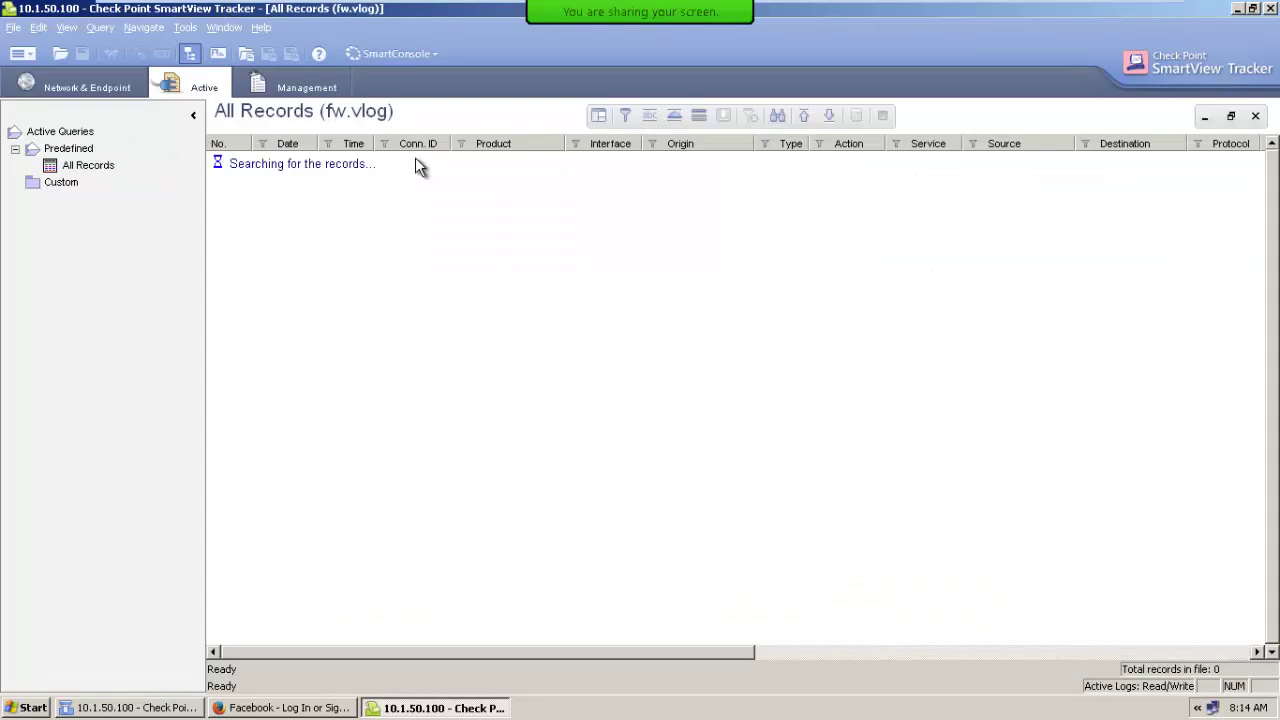
left_click(290, 87)
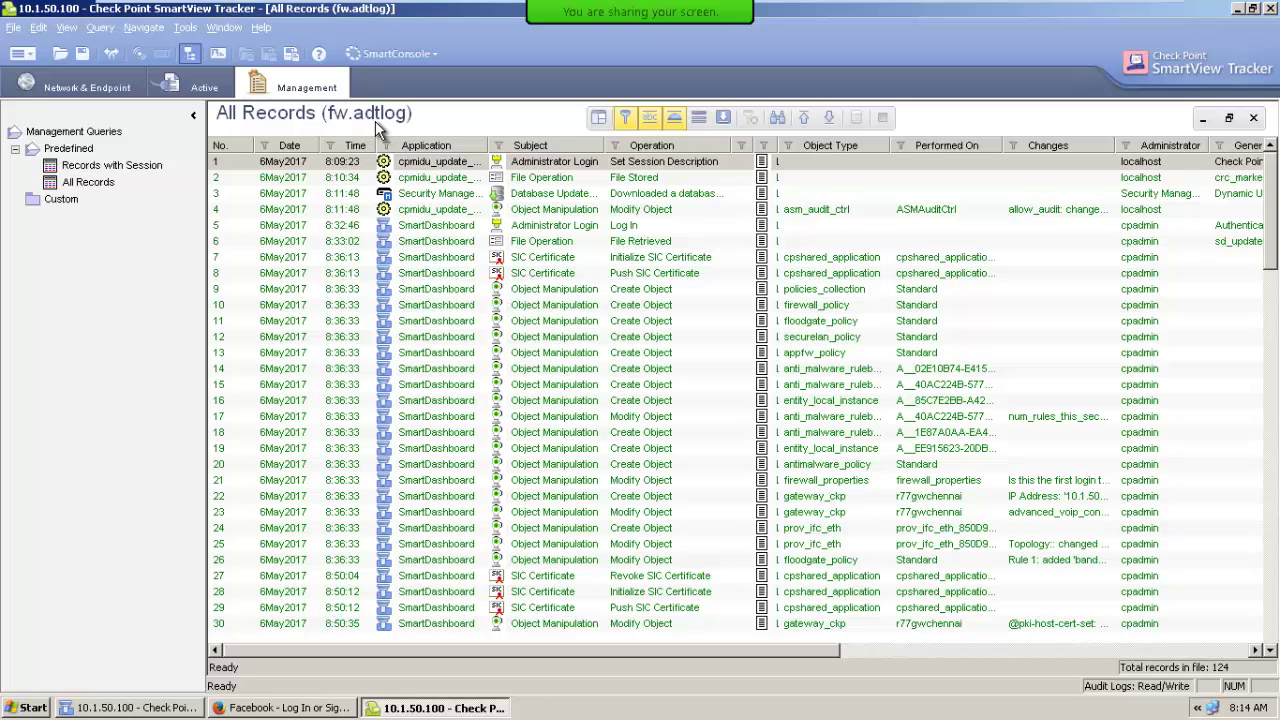
left_click(110, 88)
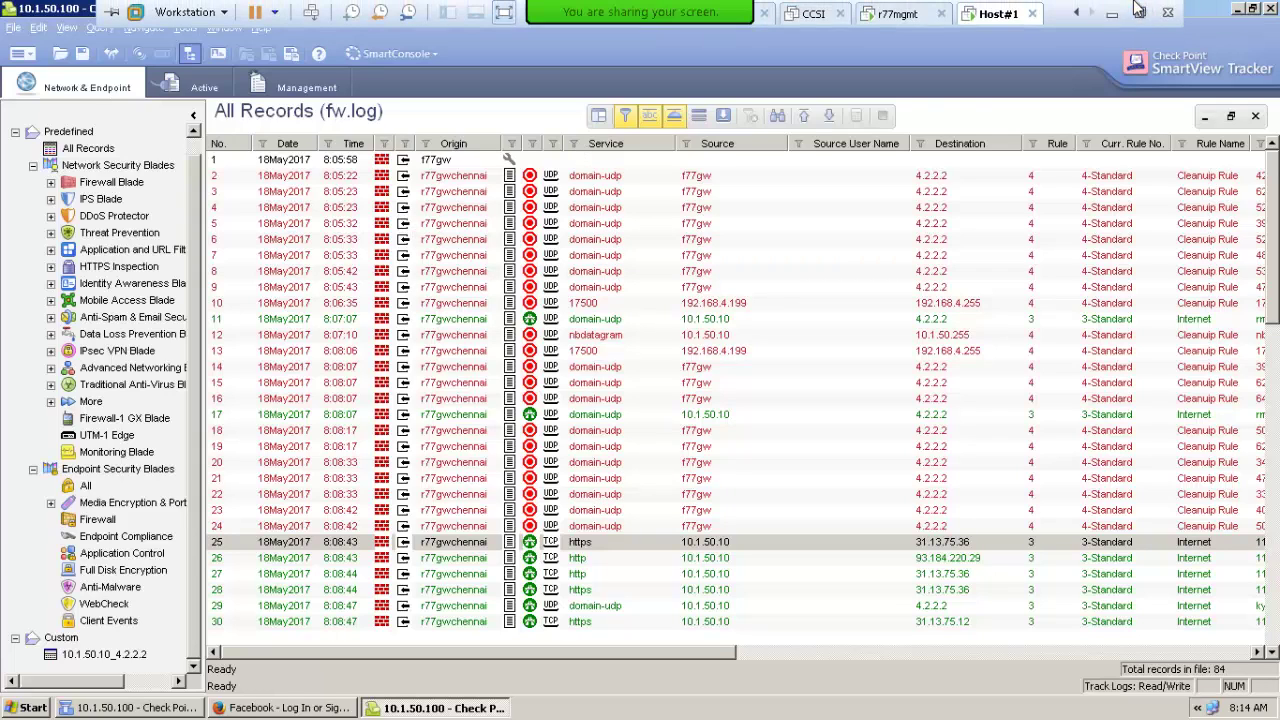
Minimize the remote session and restore the Host#1 virtual machine window from the taskbar.
left_click(1118, 12)
left_click(895, 703)
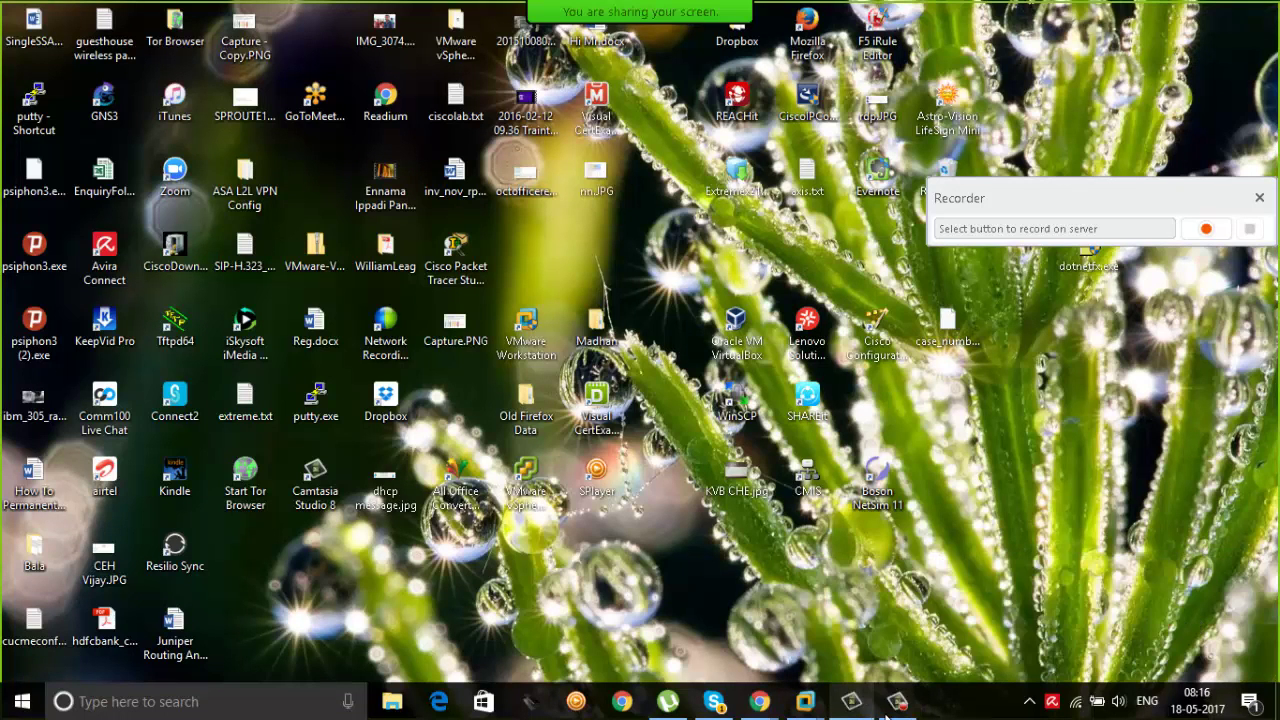
left_click(895, 703)
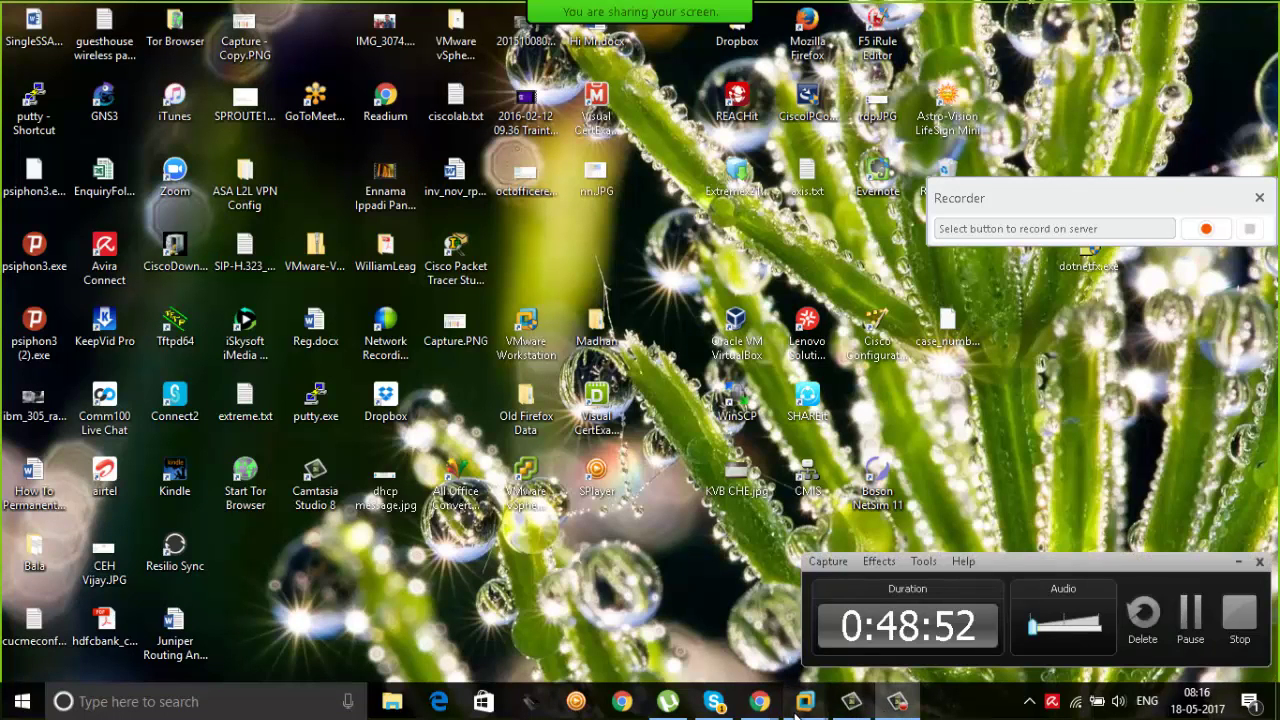
mouse_move(805, 703)
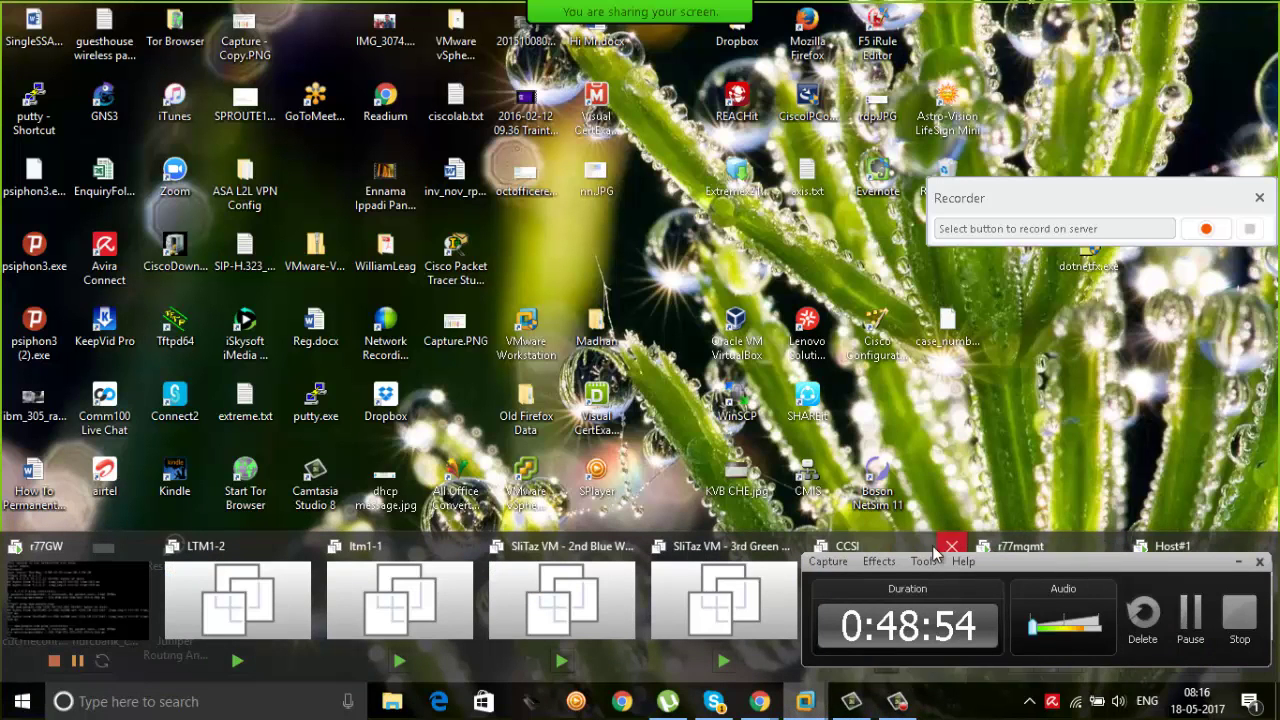
left_click(1160, 551)
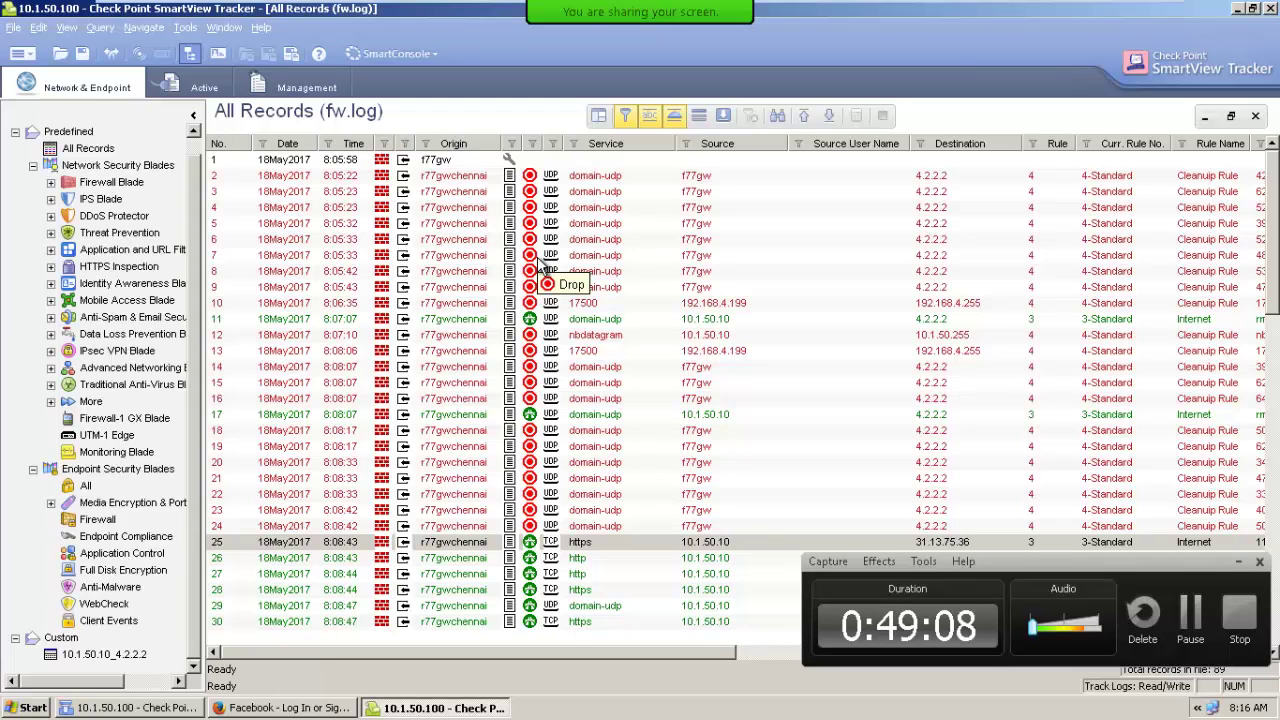
Review the Log and Alert, Log Time and Alert Commands pages in Global Properties.
left_click(108, 708)
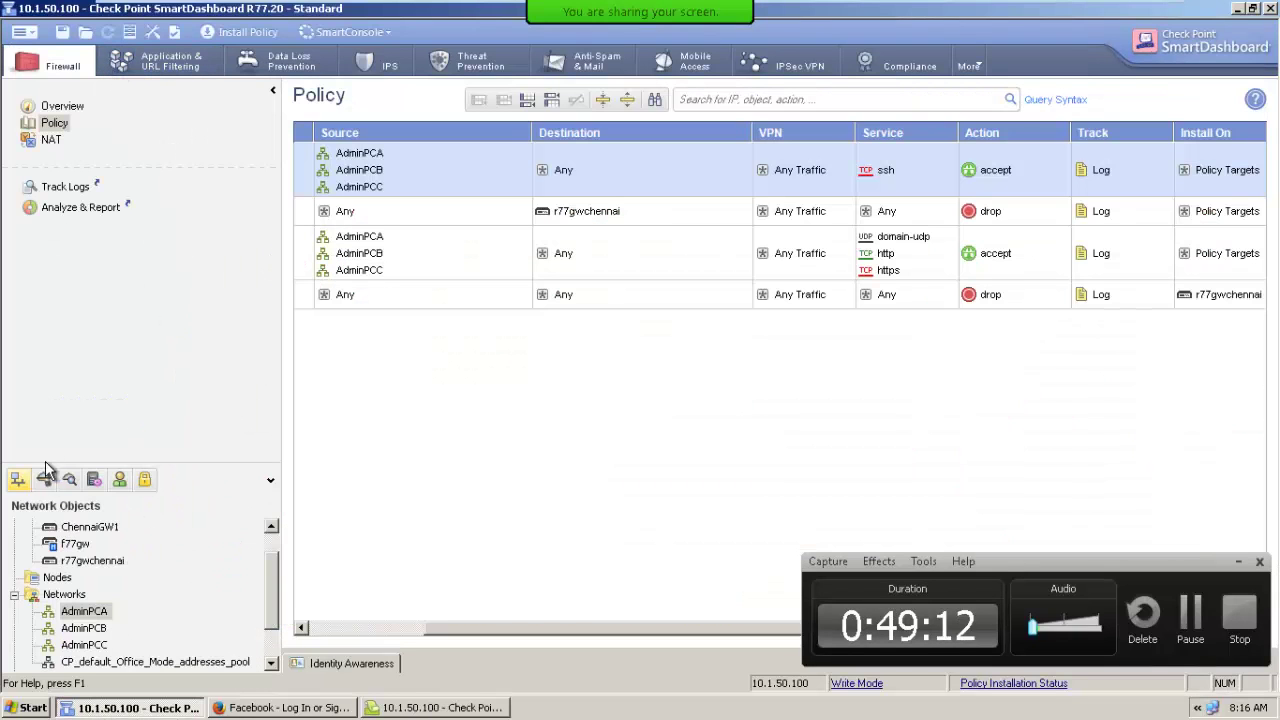
left_click(152, 33)
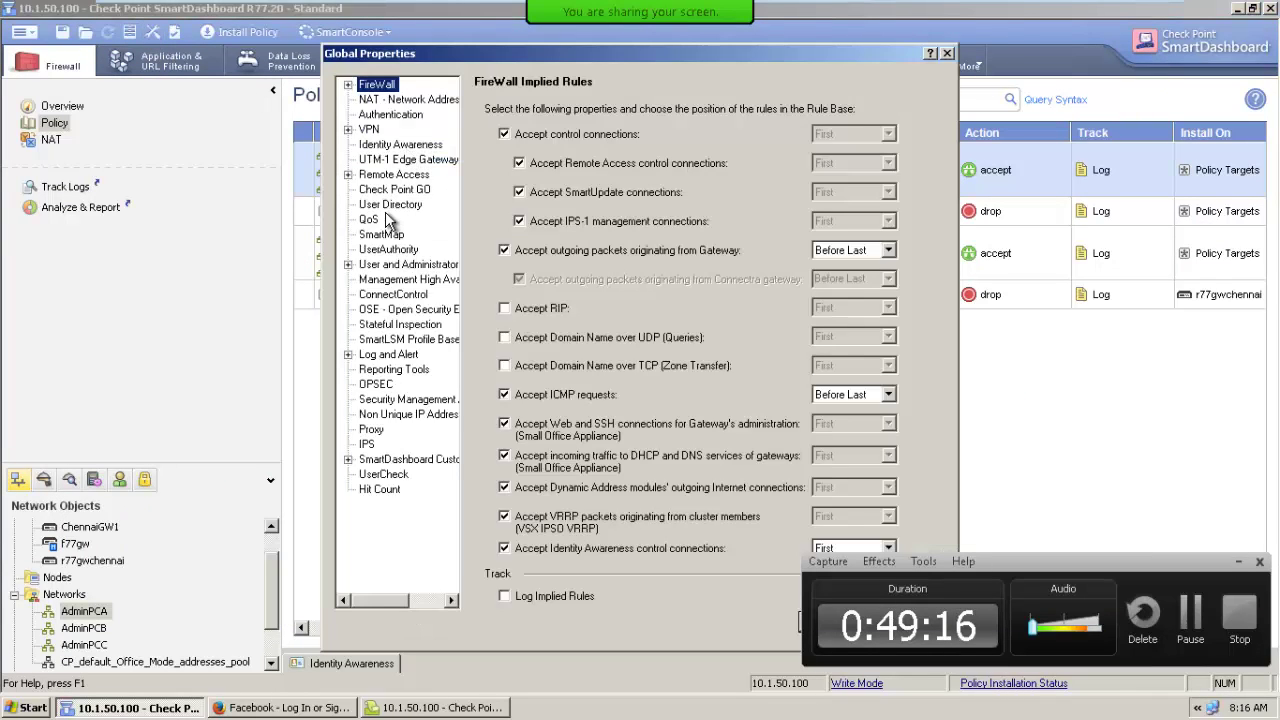
left_click(390, 355)
left_click(348, 355)
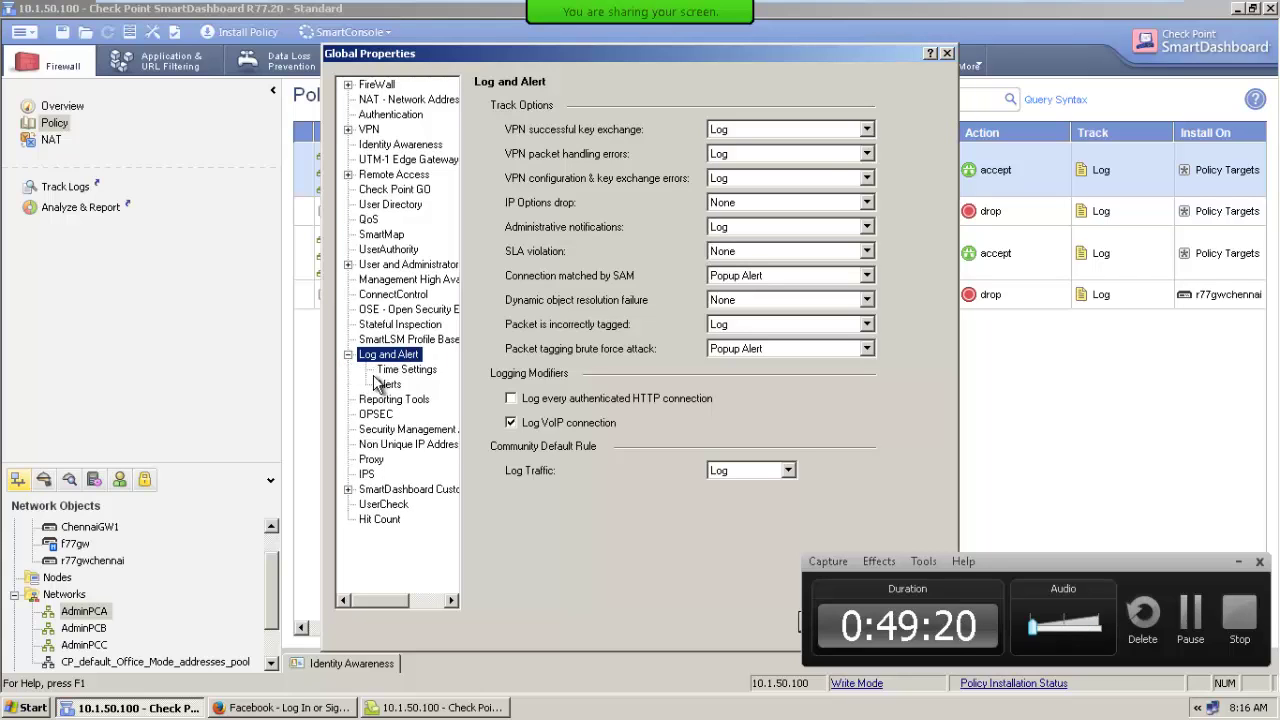
left_click(396, 371)
left_click(392, 386)
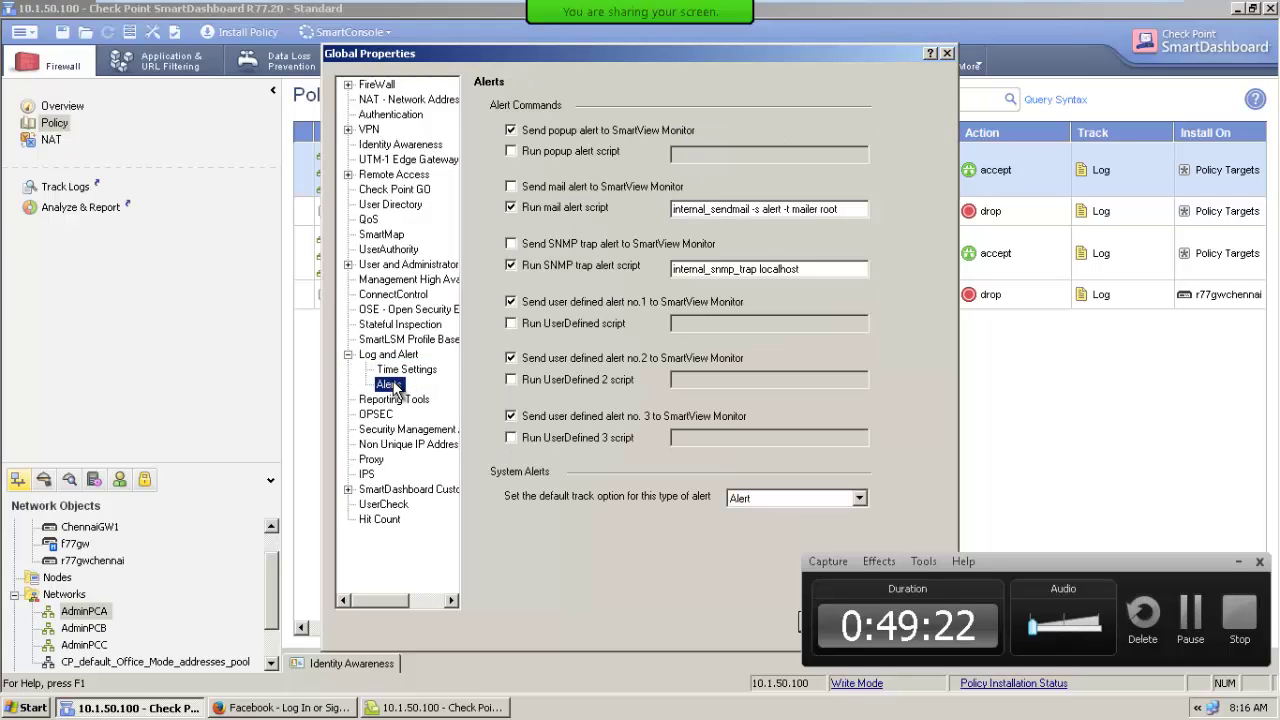
left_click(946, 53)
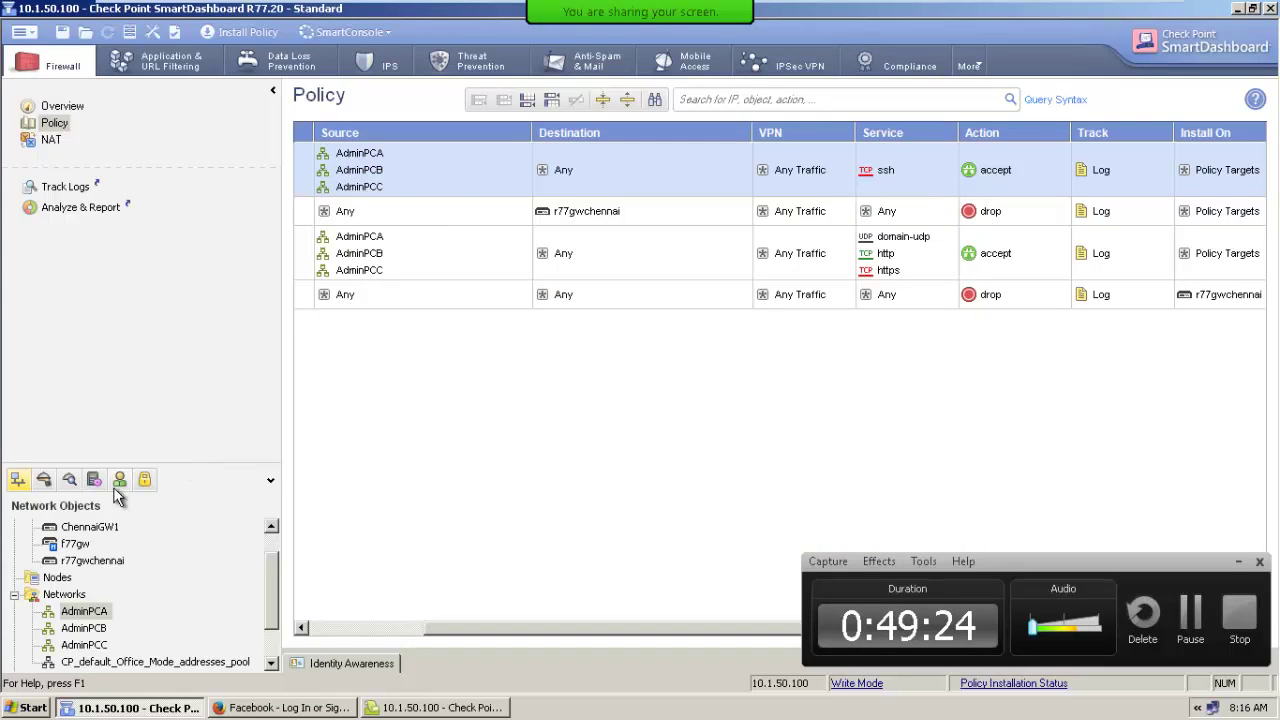
In r77gwchennai's Logs > Local Storage, enable 'Create a new log file on scheduled times'.
double_click(93, 560)
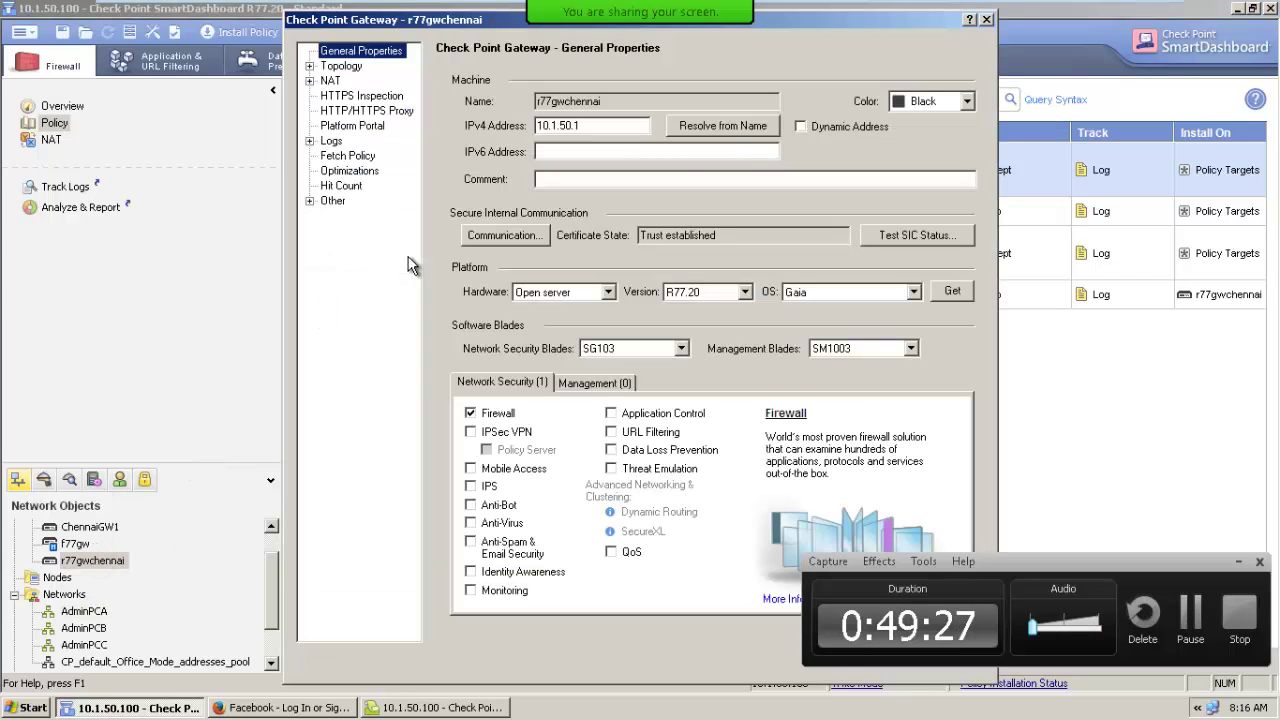
left_click(330, 141)
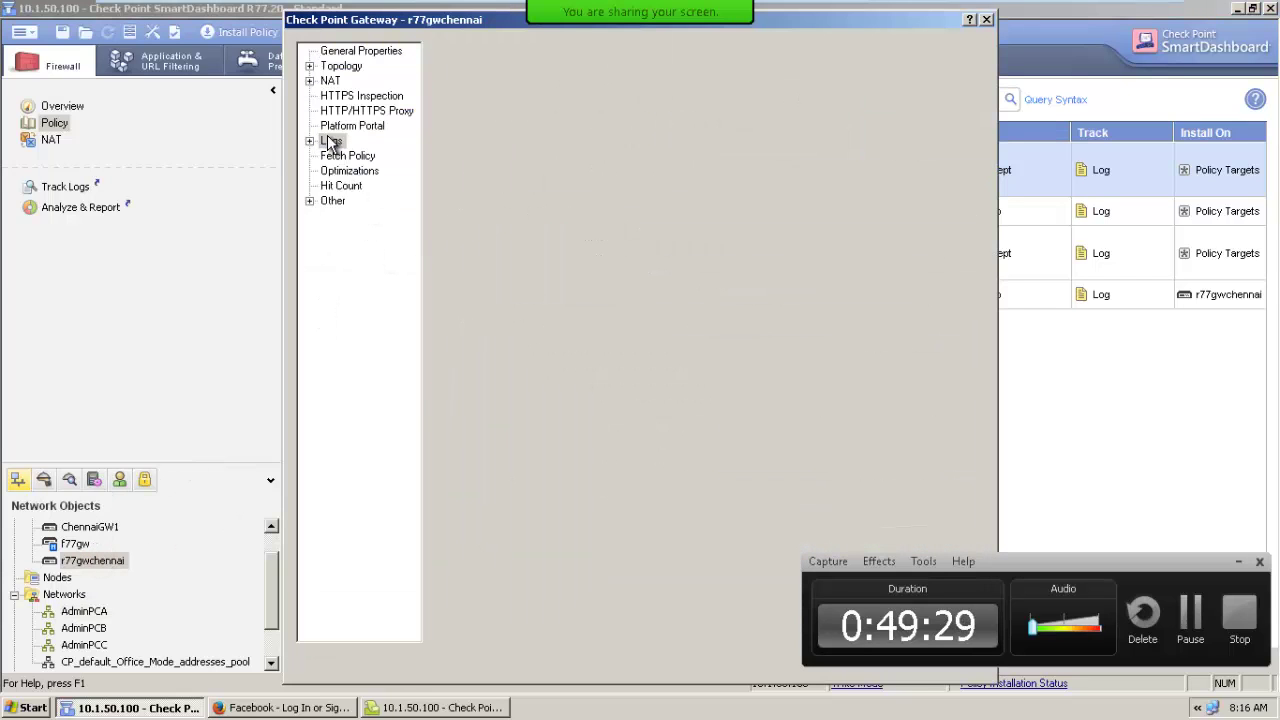
left_click(310, 141)
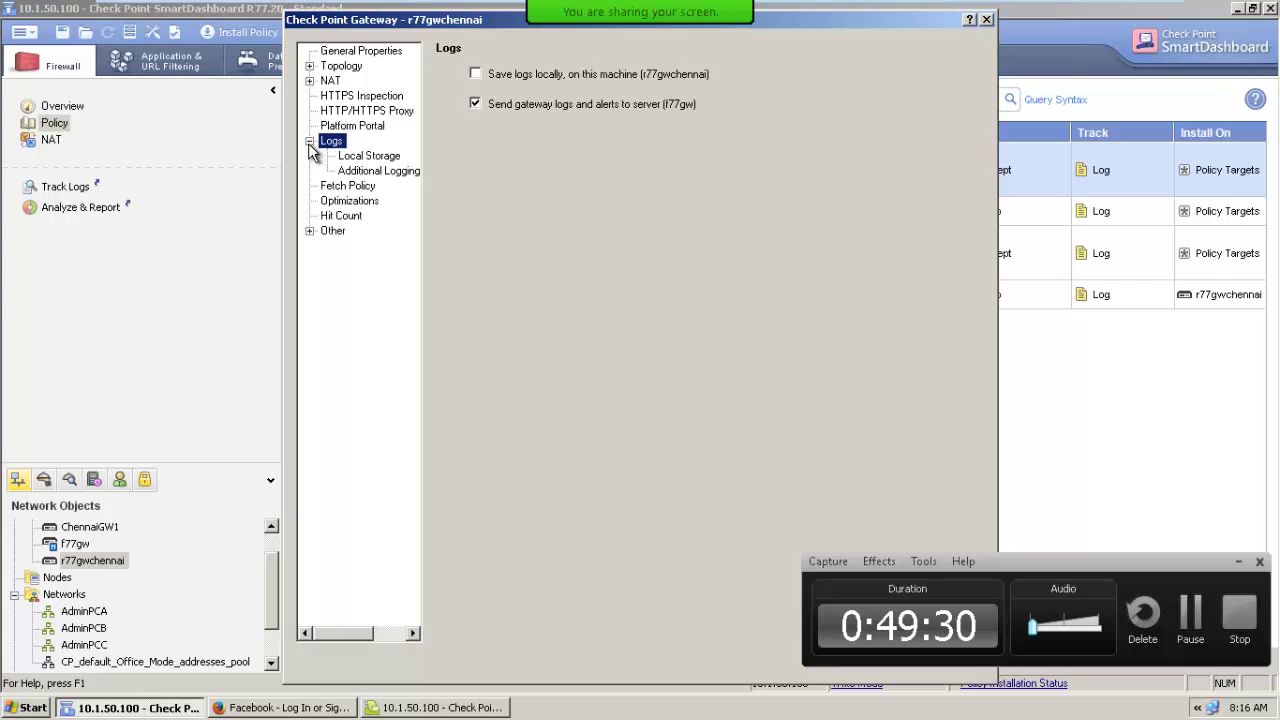
left_click(372, 158)
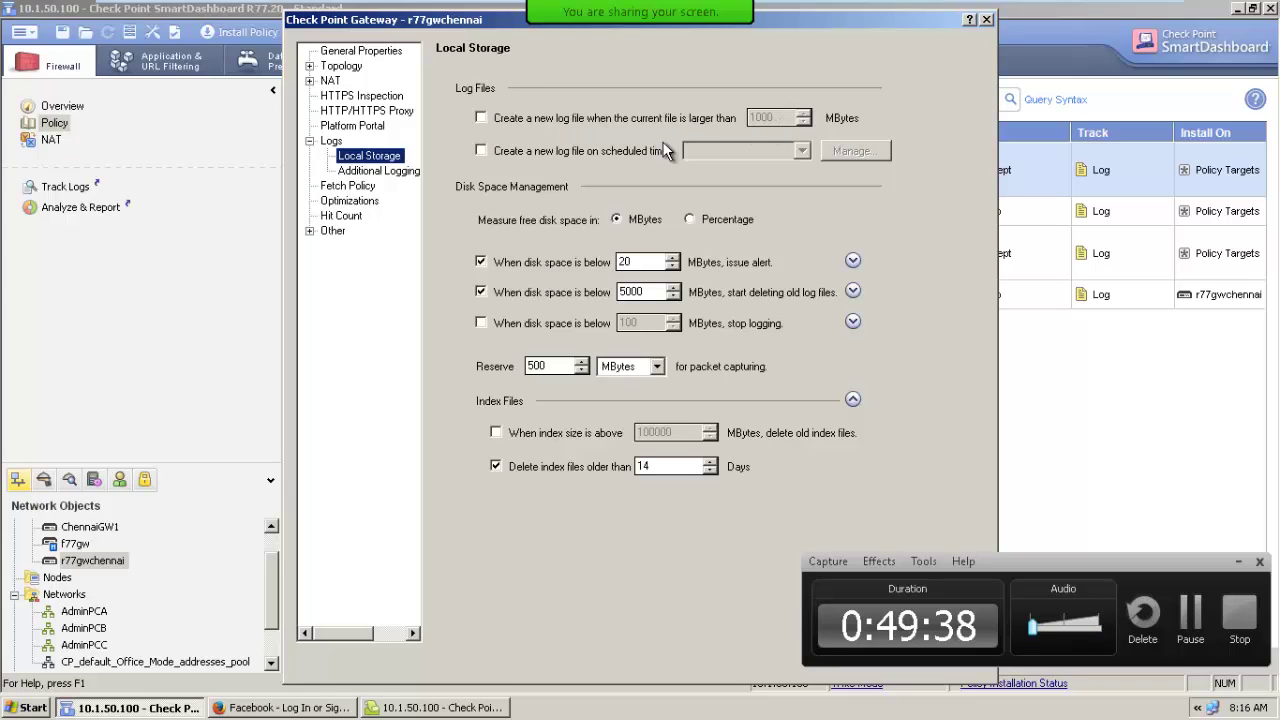
left_click(512, 158)
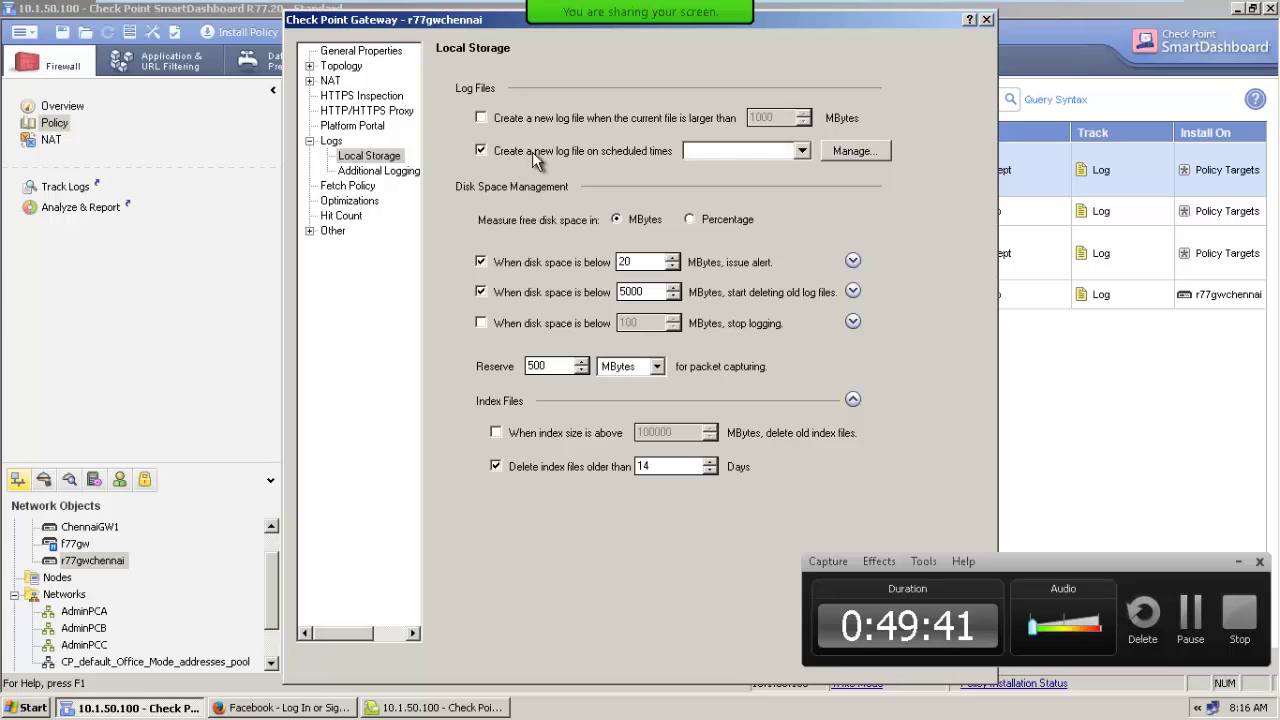
left_click(830, 152)
Create a Pink scheduled event 'LogSwitch' running at 00:00 on day 1 of each month.
left_click(871, 174)
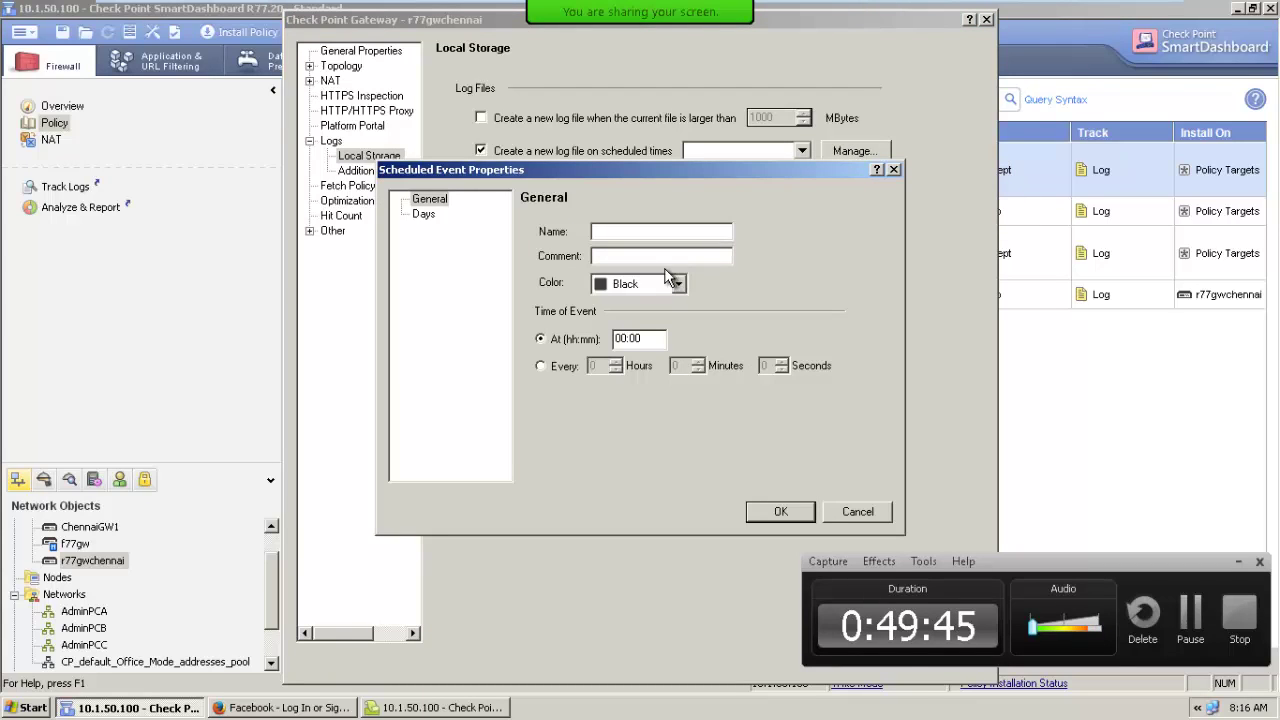
type("LogSwitch")
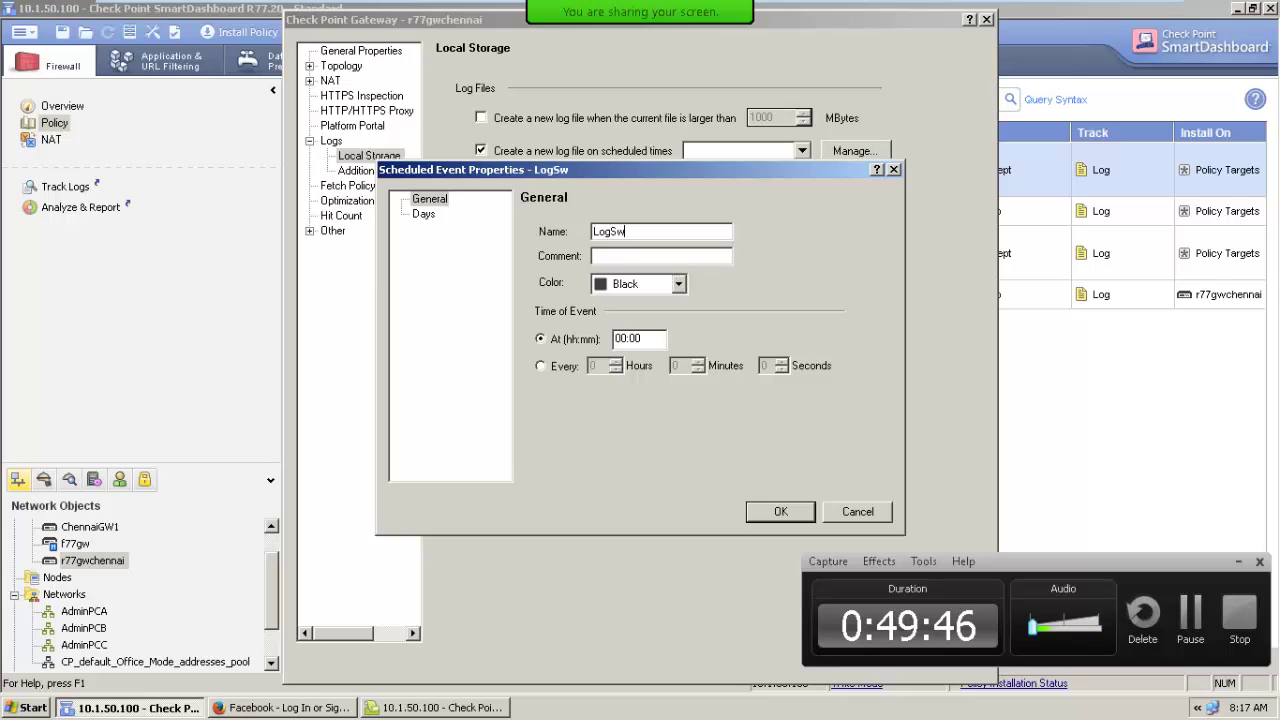
left_click(650, 285)
left_click(620, 371)
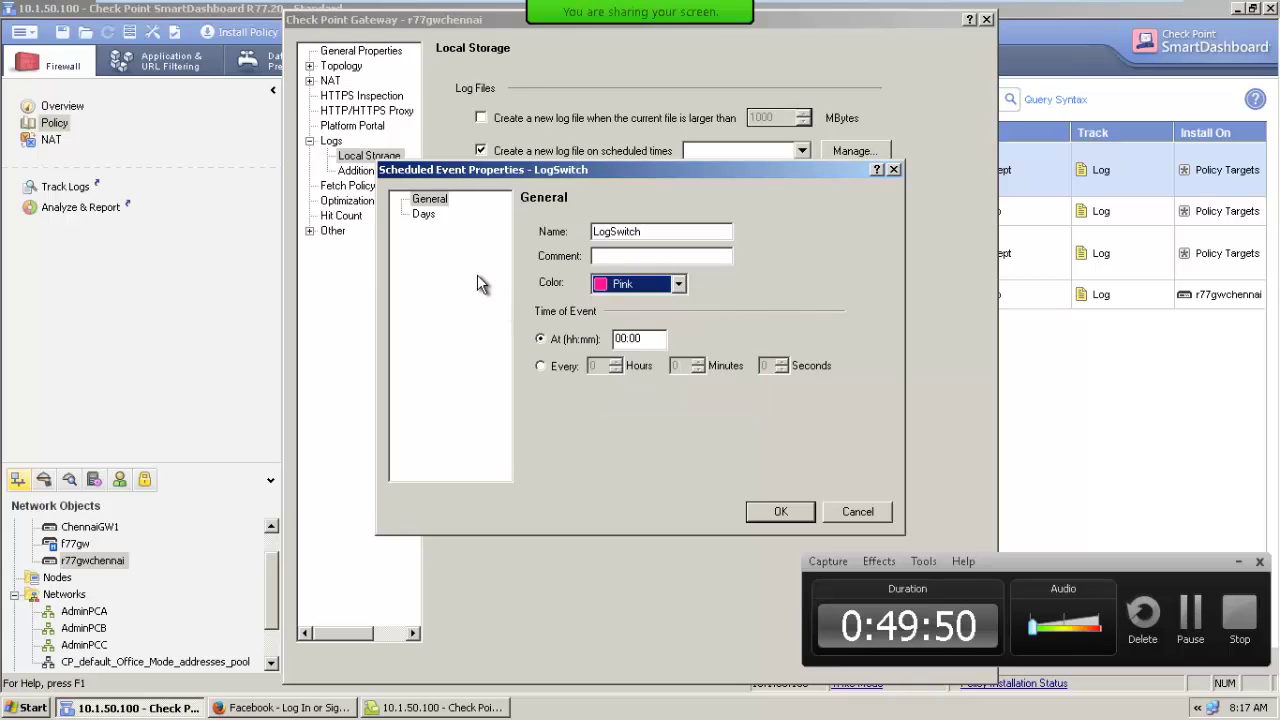
left_click(424, 214)
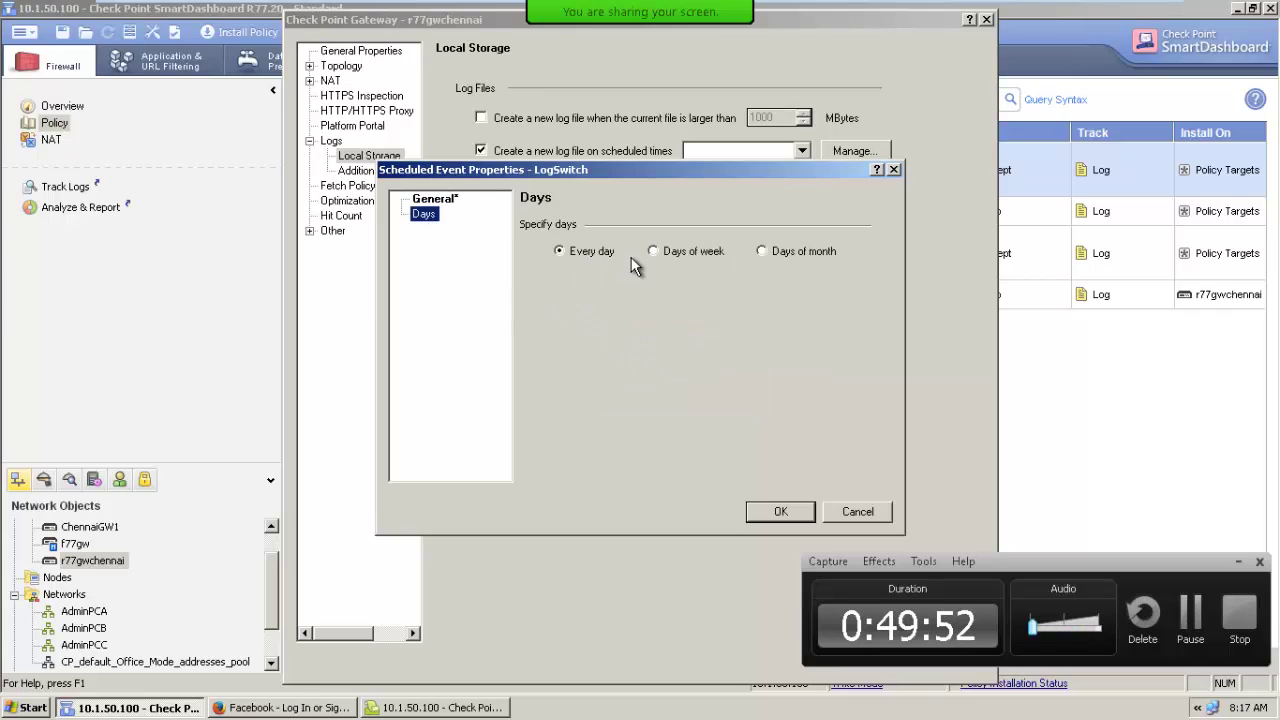
left_click(763, 252)
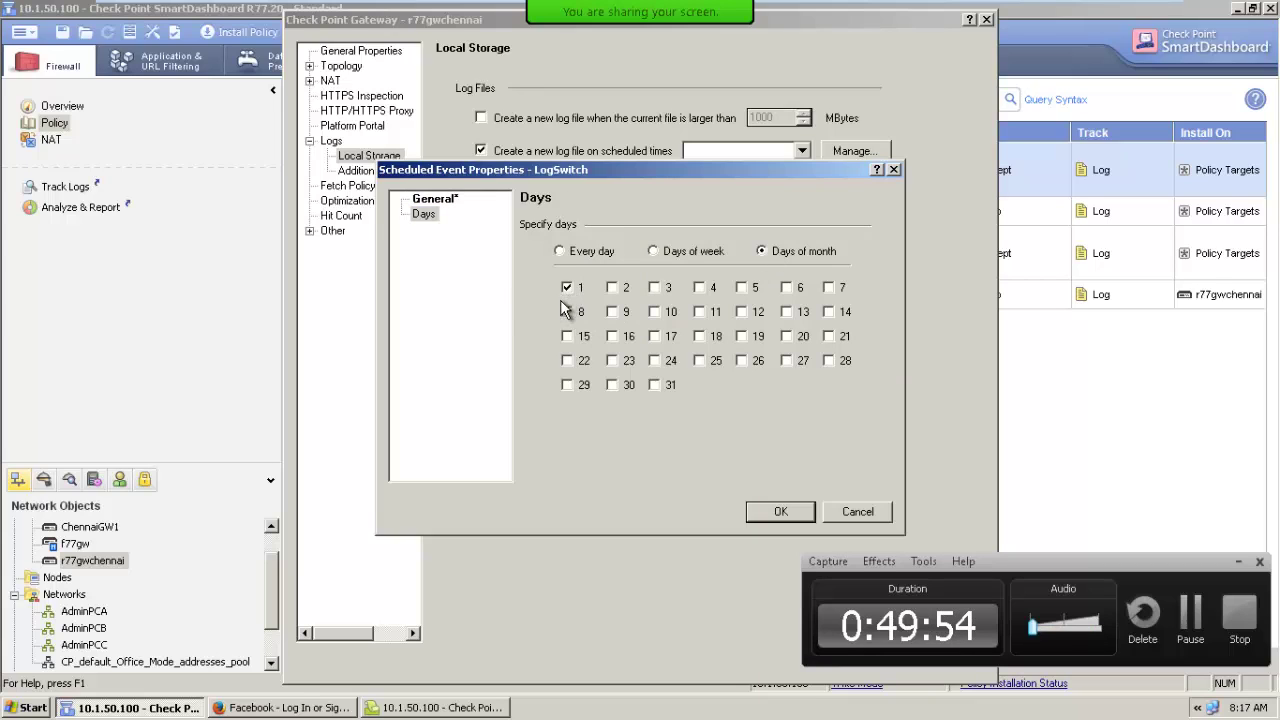
left_click(437, 200)
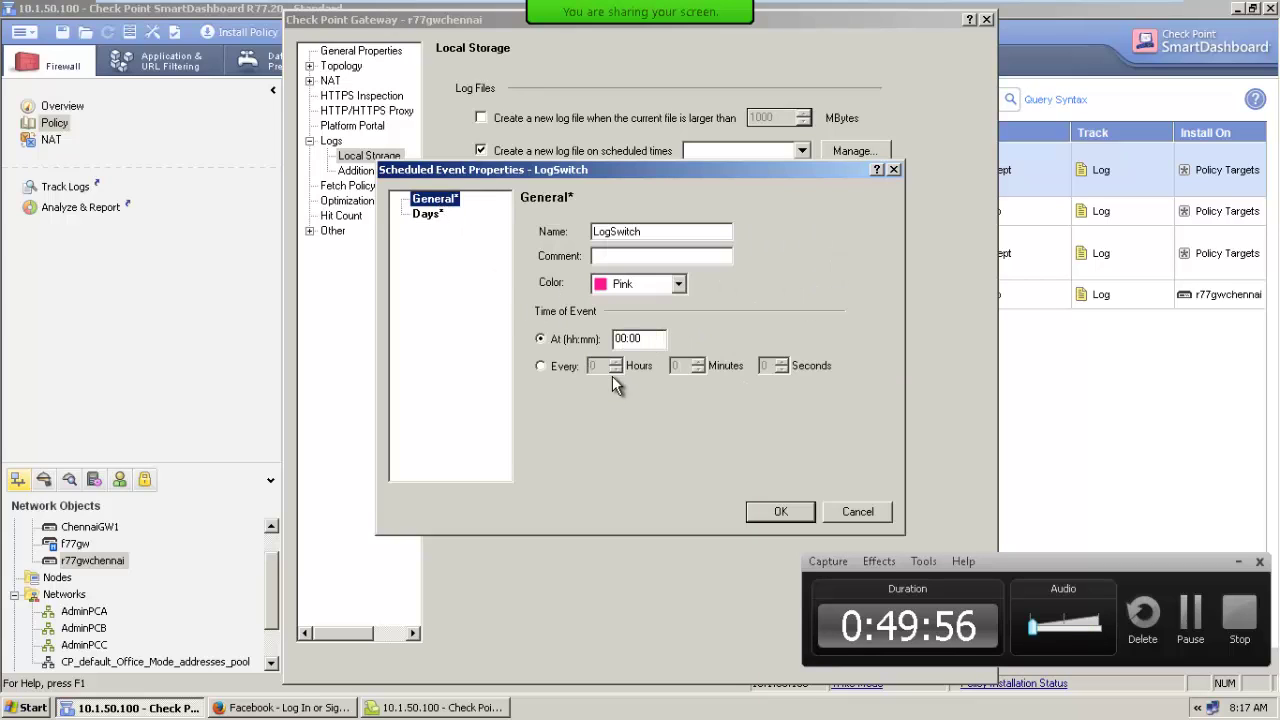
left_click(787, 515)
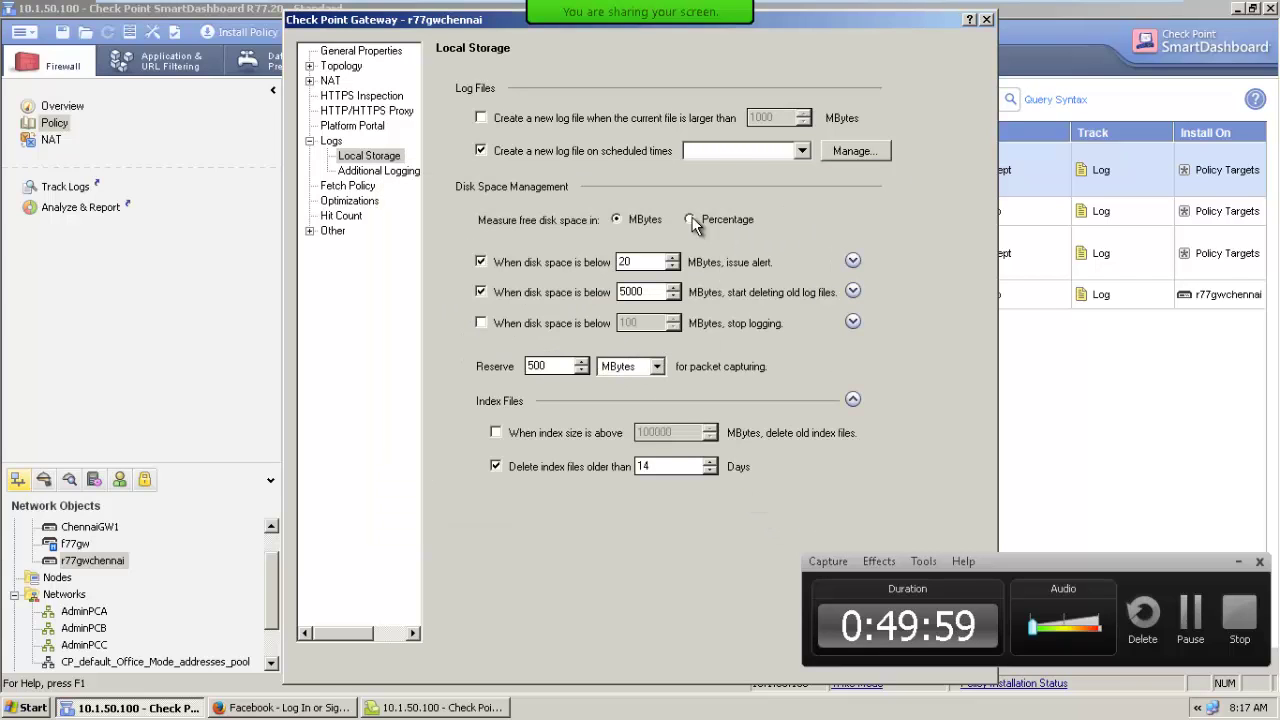
Choose the LogSwitch schedule for log switching, and review the disk-space alert and old-log deletion options.
left_click(726, 160)
left_click(745, 382)
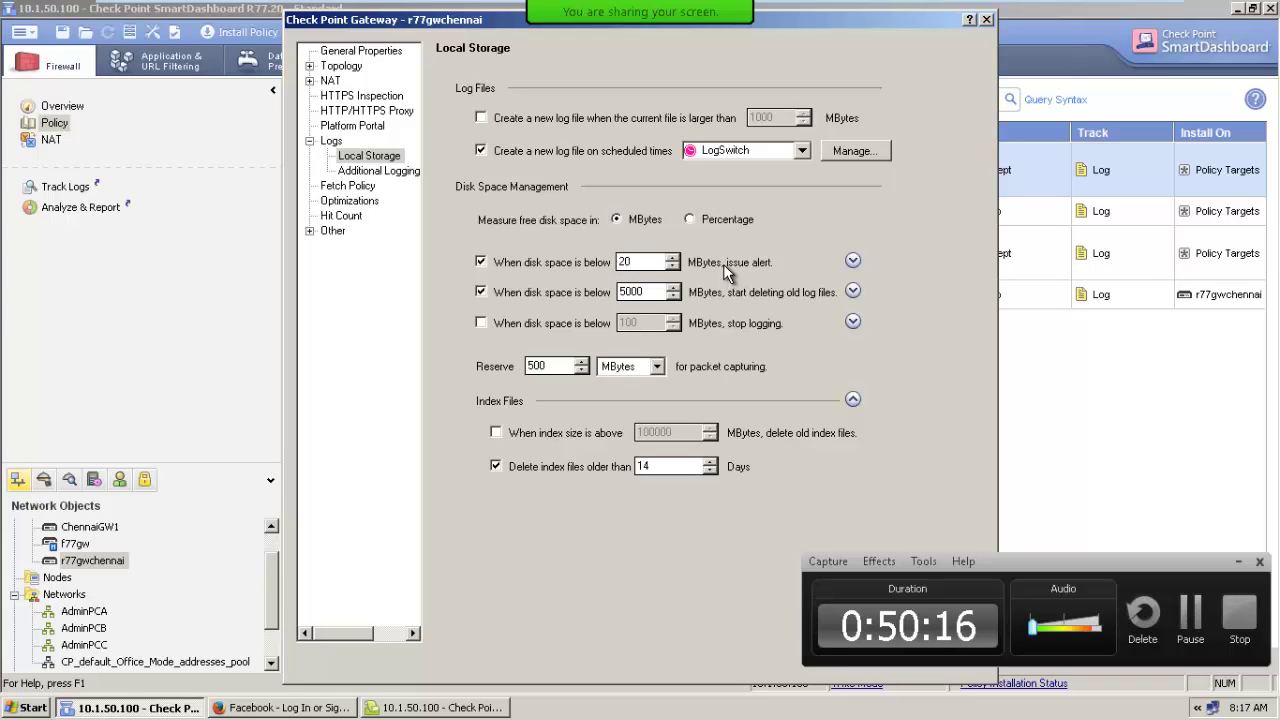
left_click(853, 262)
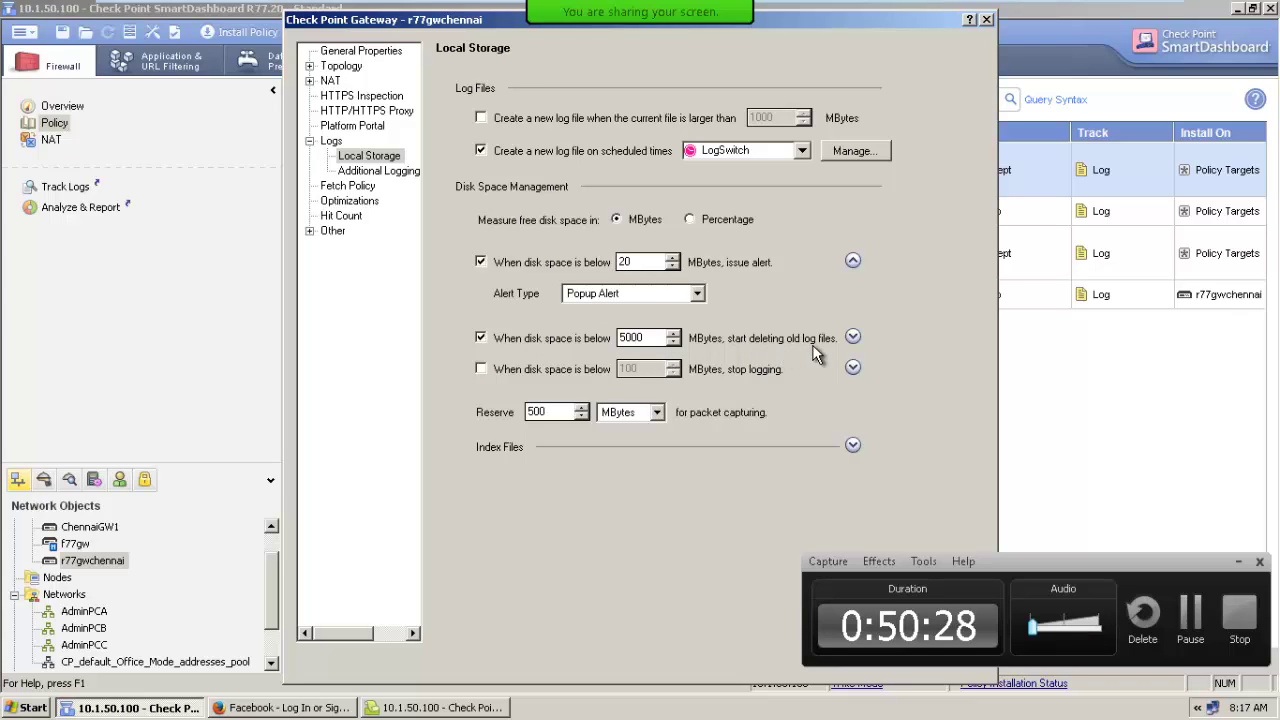
left_click(852, 337)
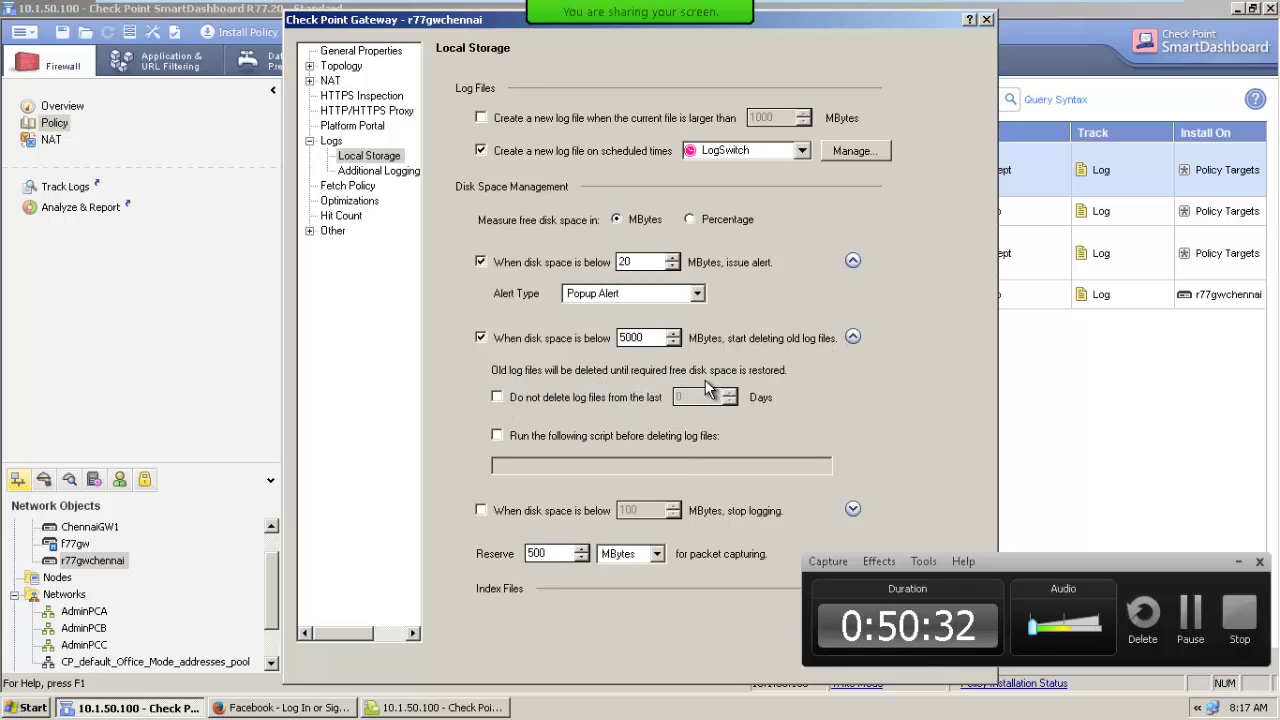
left_click(539, 396)
left_click(609, 382)
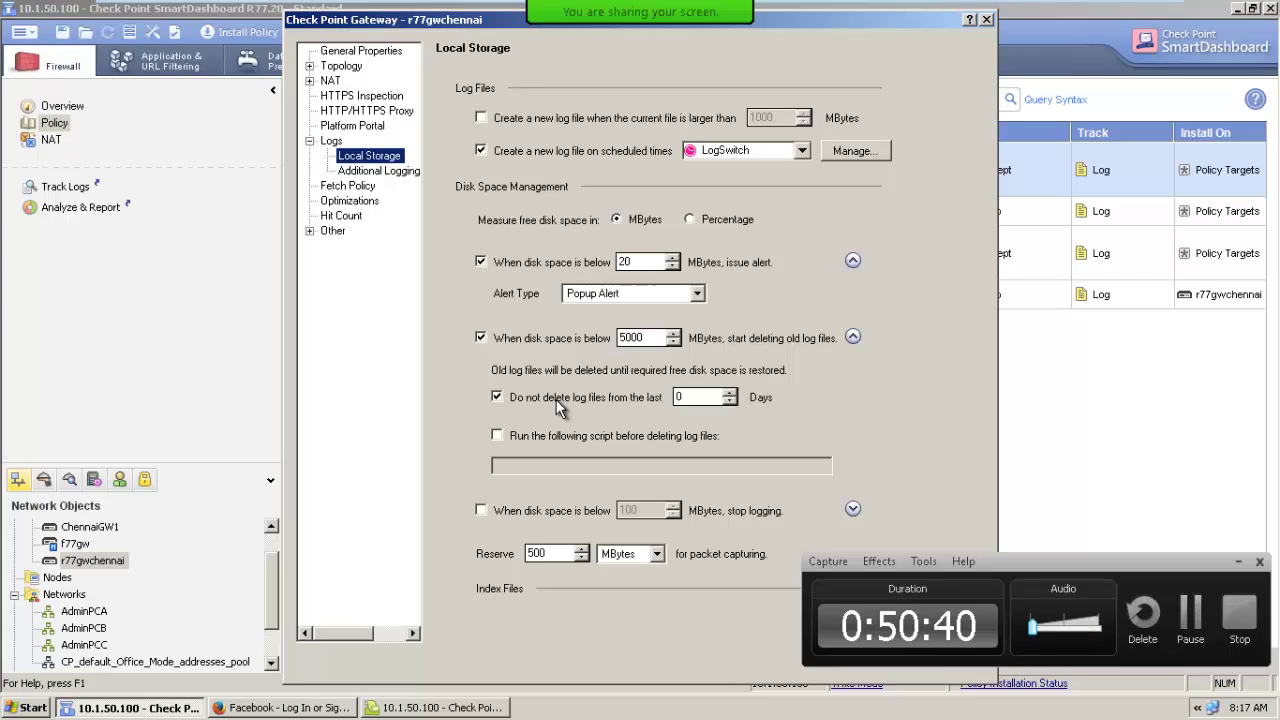
left_click(497, 396)
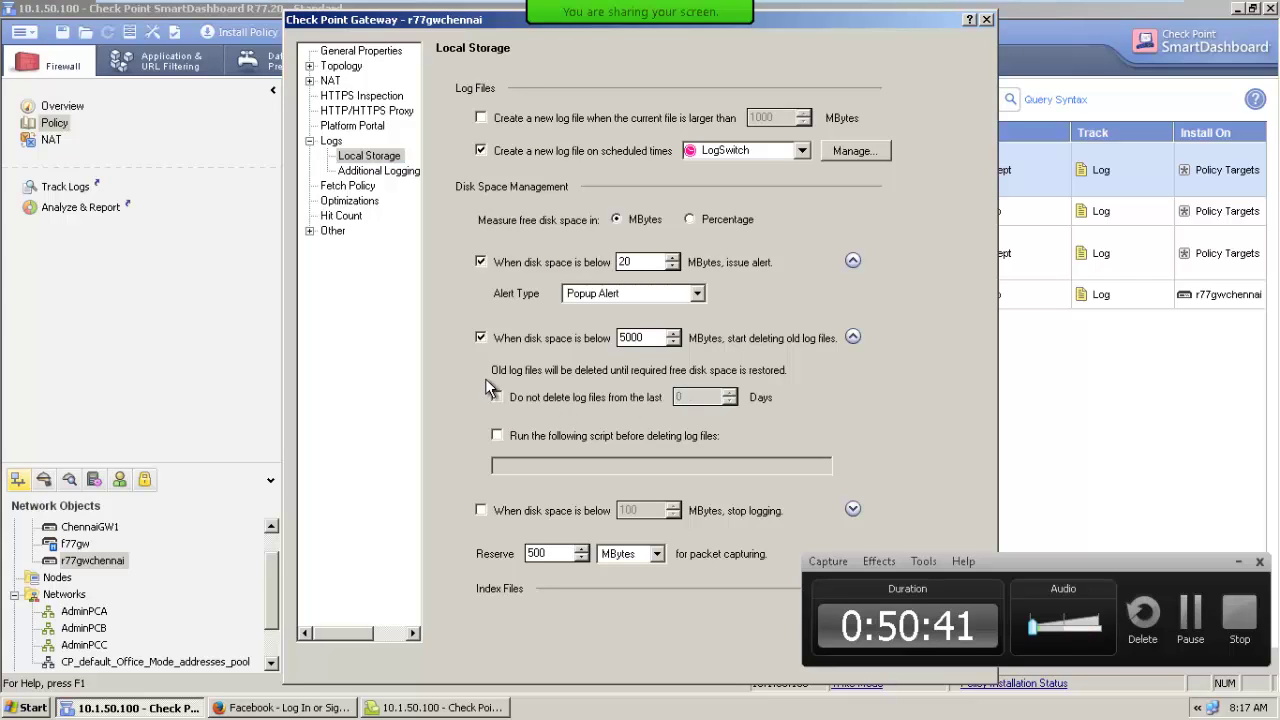
left_click(852, 337)
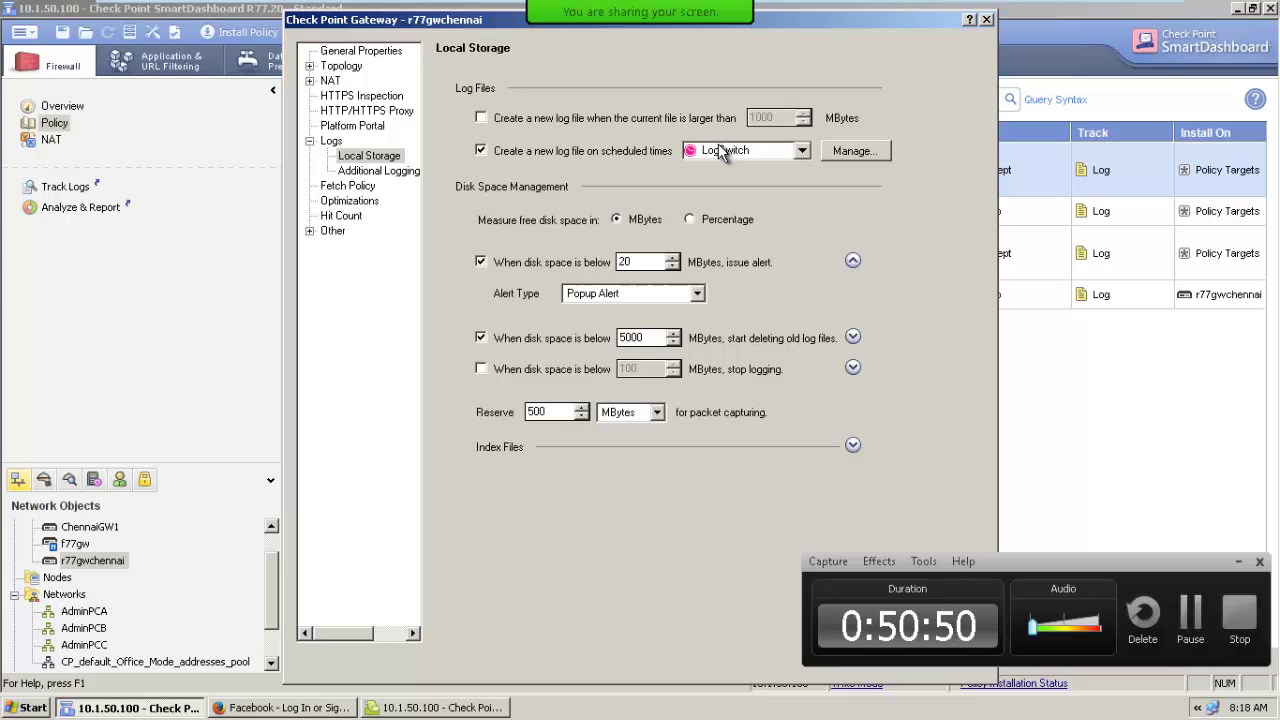
Also create a new log file whenever it grows larger than 1000 MBytes.
left_click(481, 118)
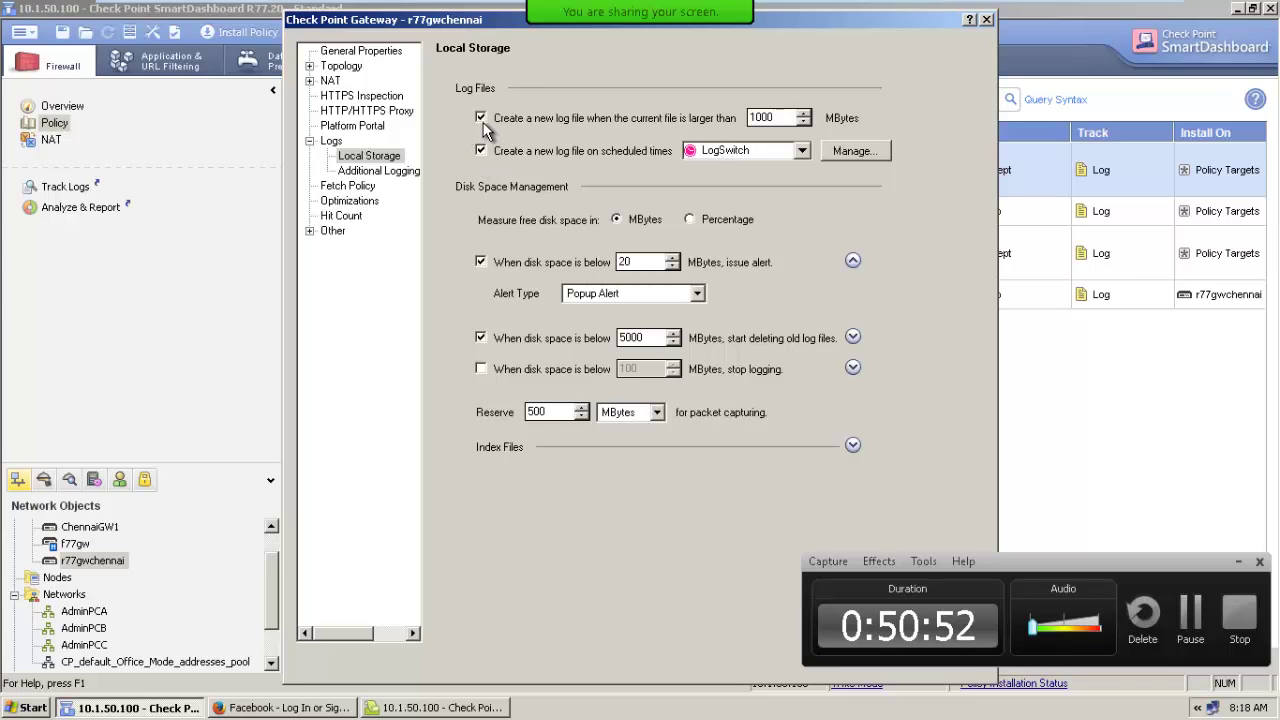
left_click(481, 150)
left_click(481, 150)
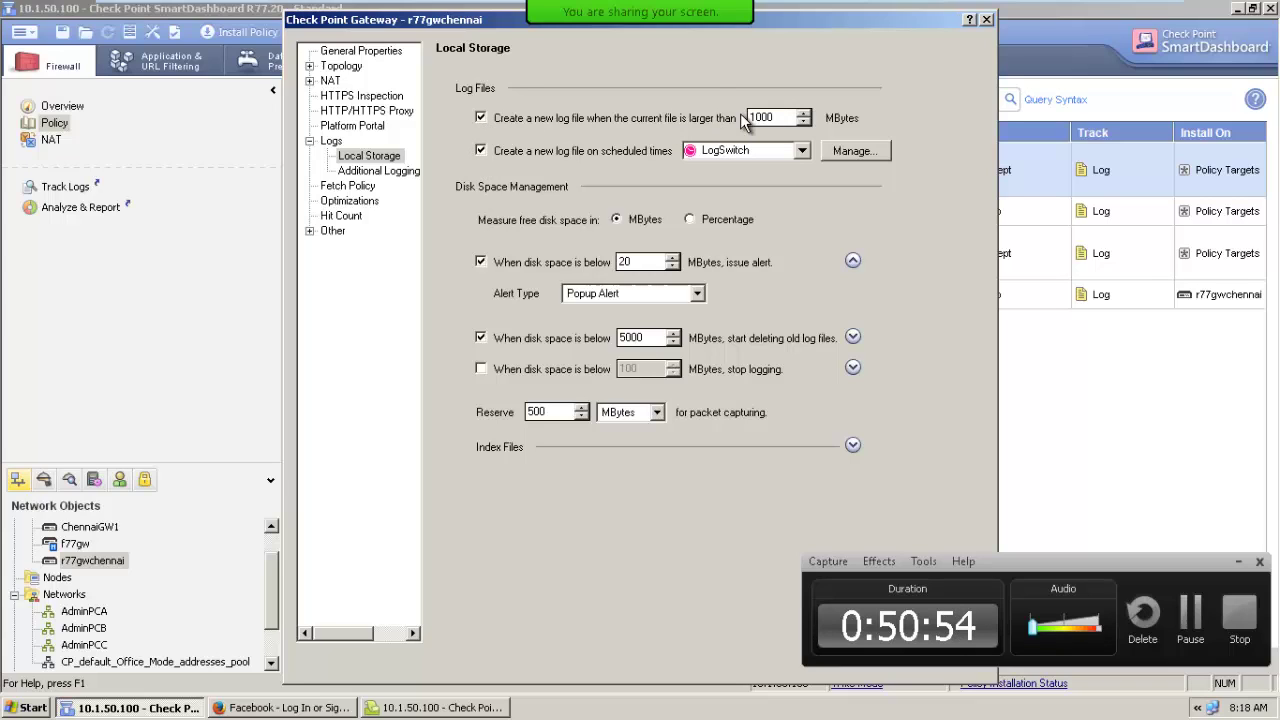